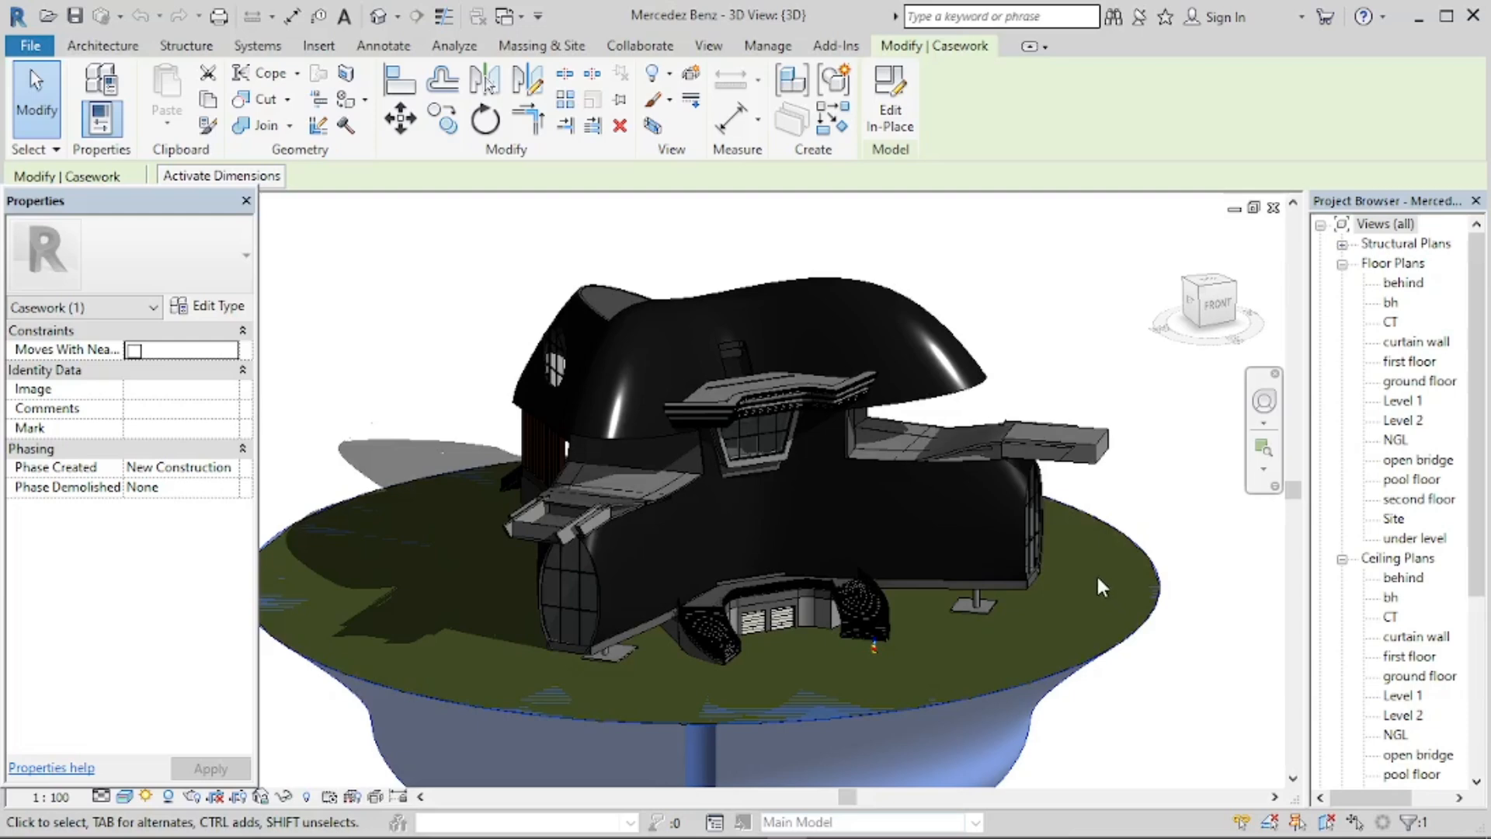
# Inspect the building's front facade, entrance canopy and curved entrance stairs in the 3D view.
pyautogui.keyDown('shift'); pyautogui.moveTo(1097, 562); pyautogui.dragTo(1081, 581, button='middle'); pyautogui.keyUp('shift')
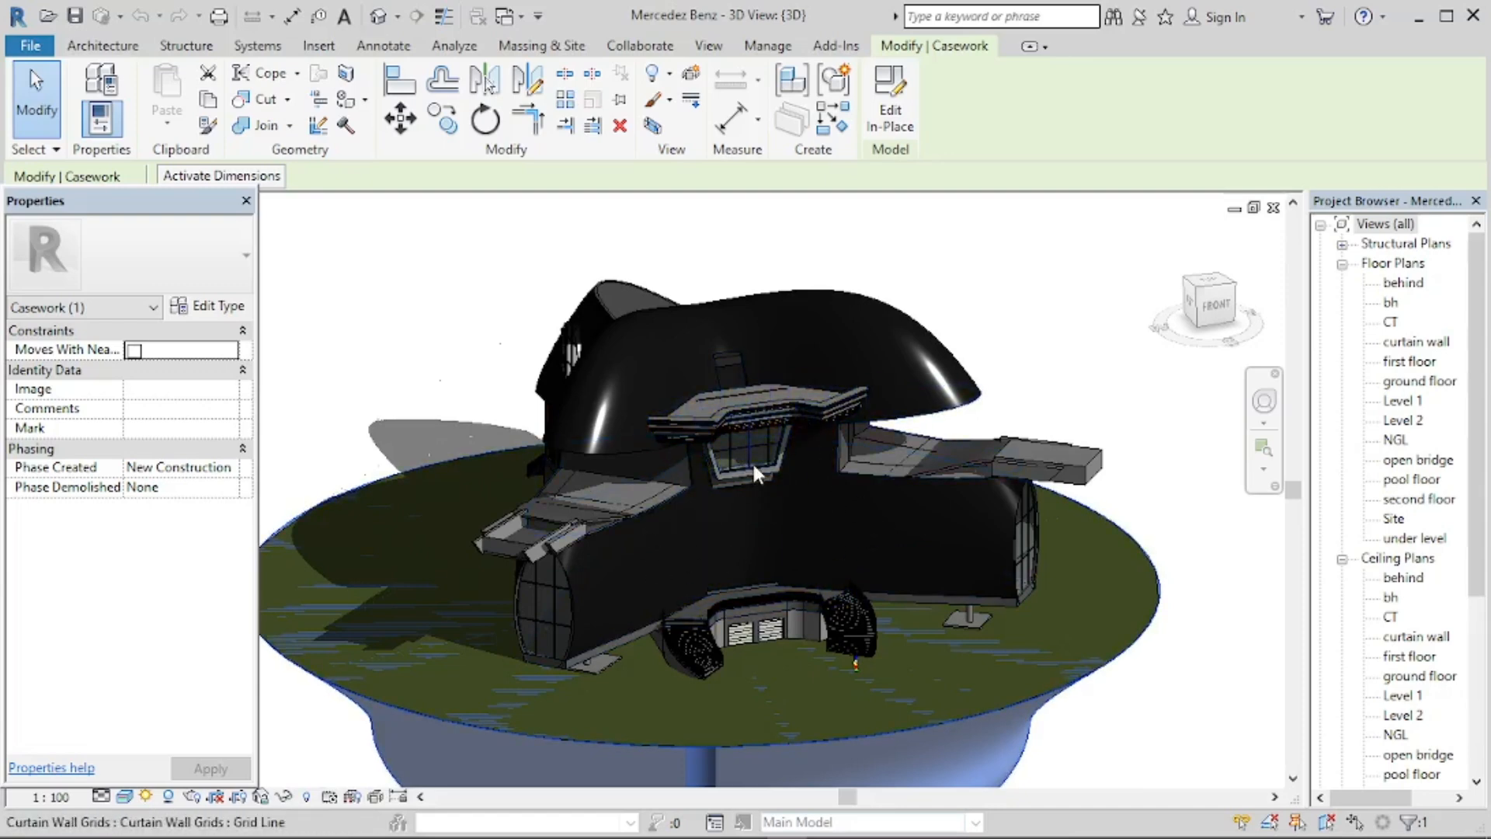
pyautogui.scroll(-5, 751, 460)
pyautogui.scroll(2, 752, 460)
pyautogui.keyDown('shift'); pyautogui.moveTo(753, 487); pyautogui.dragTo(800, 295, button='middle'); pyautogui.keyUp('shift')
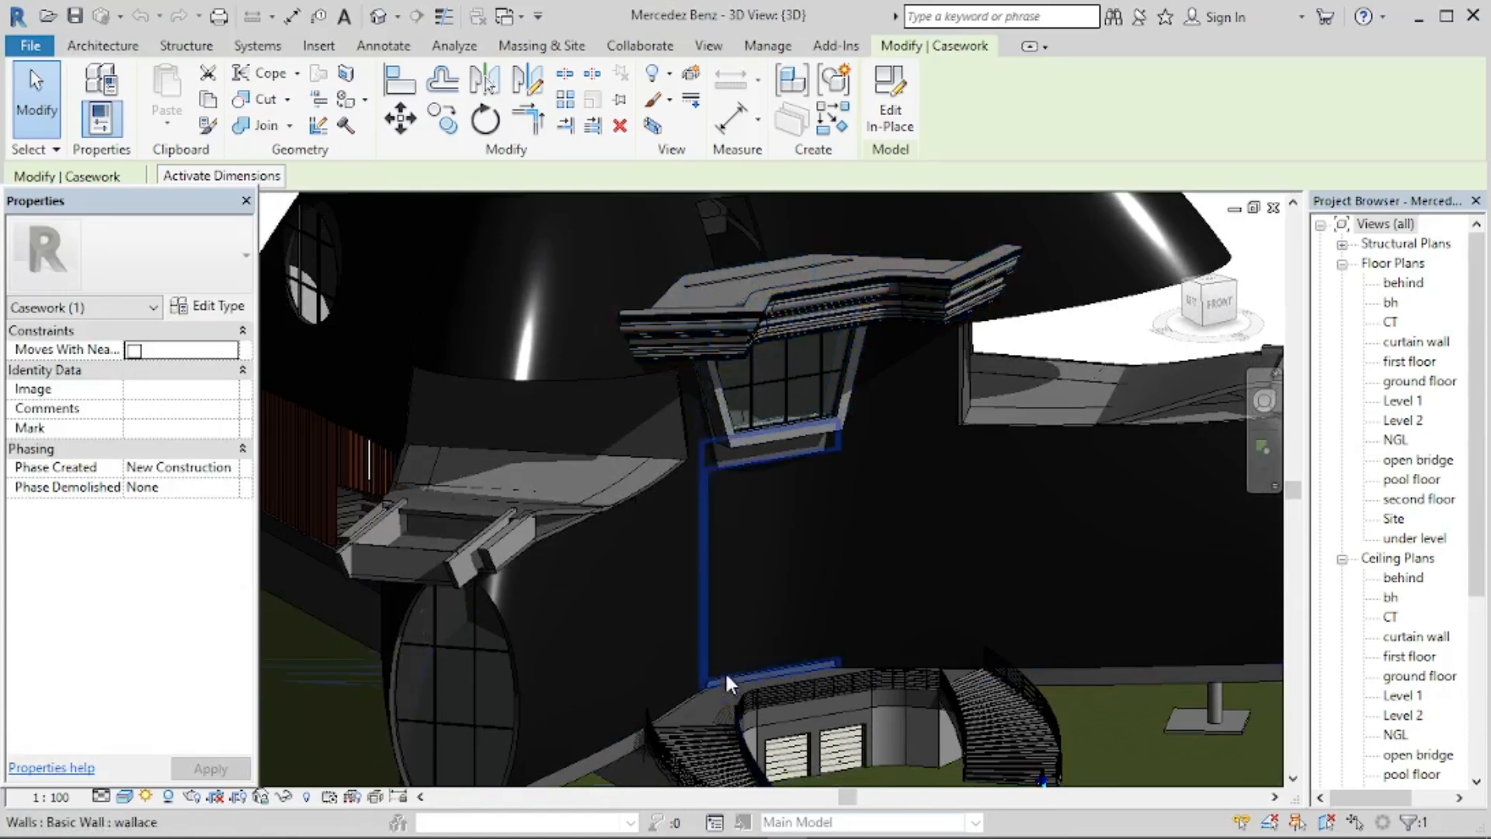
pyautogui.moveTo(817, 519)
pyautogui.keyDown('shift'); pyautogui.mouseDown(button='middle')
pyautogui.moveTo(685, 523)
pyautogui.moveTo(860, 571)
pyautogui.moveTo(897, 542)
pyautogui.mouseUp(button='middle'); pyautogui.keyUp('shift')
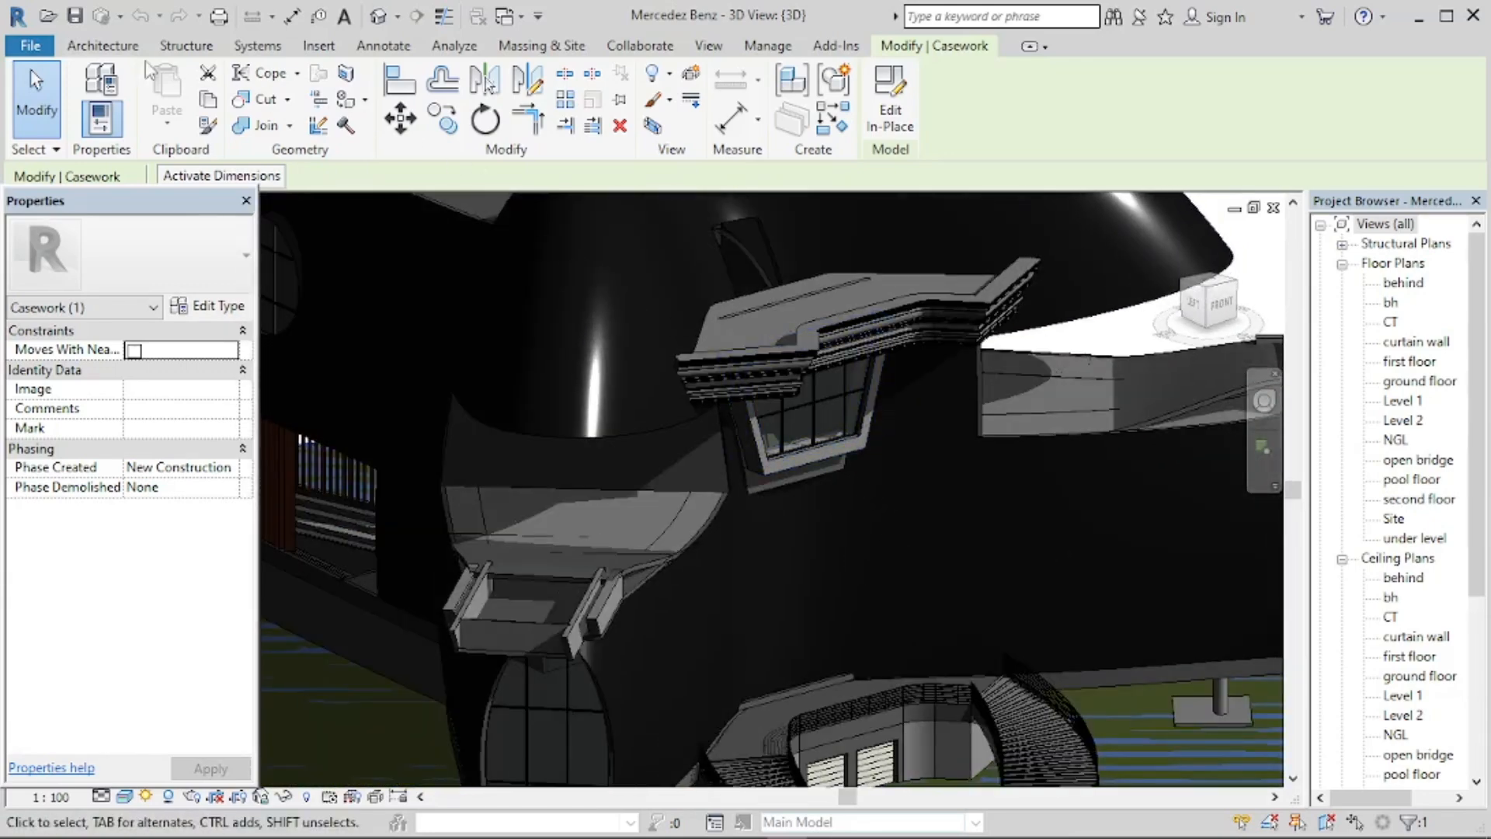
pyautogui.click(108, 47)
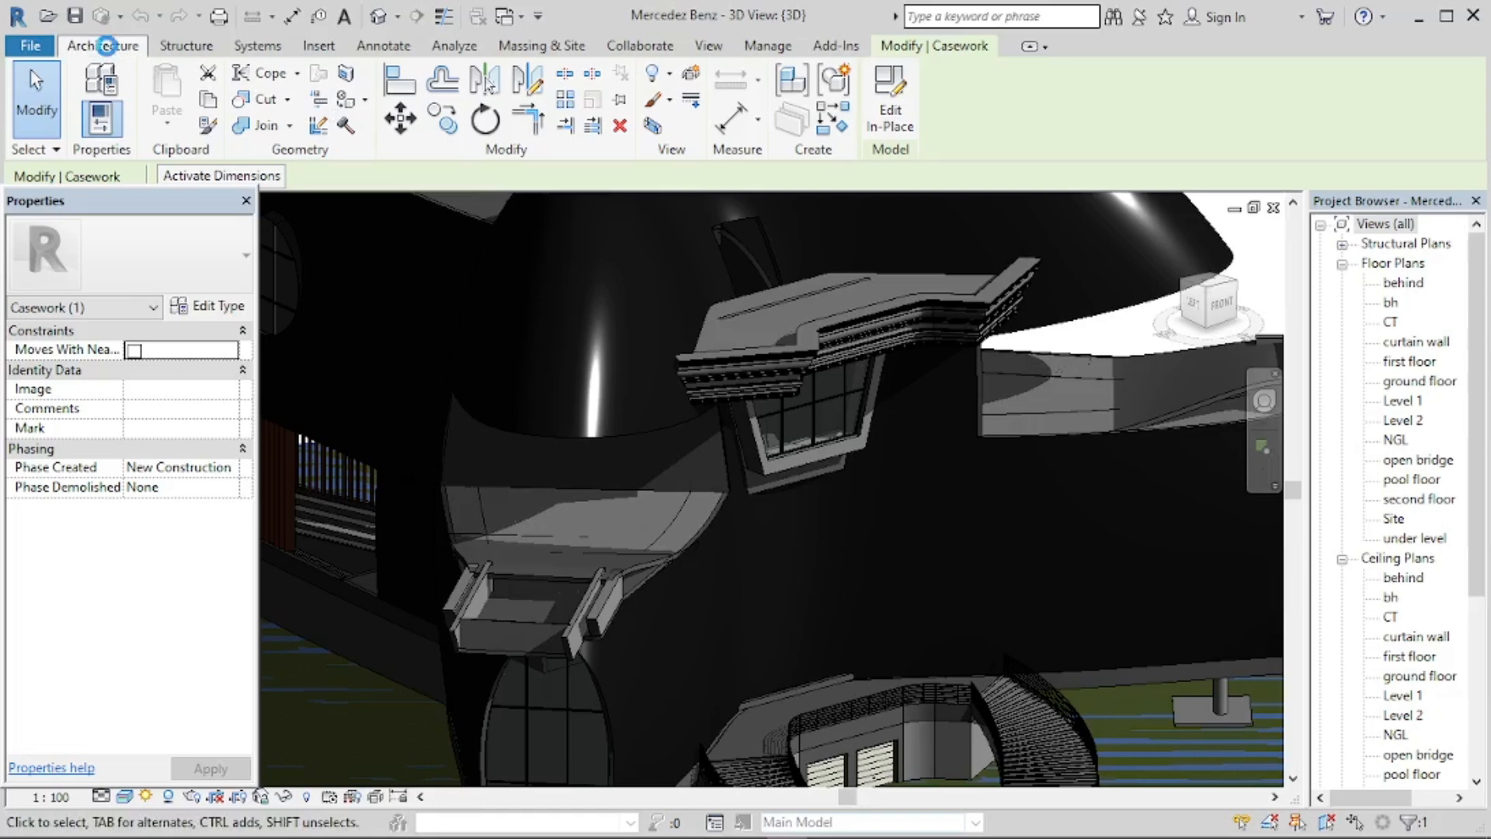
pyautogui.click(113, 56)
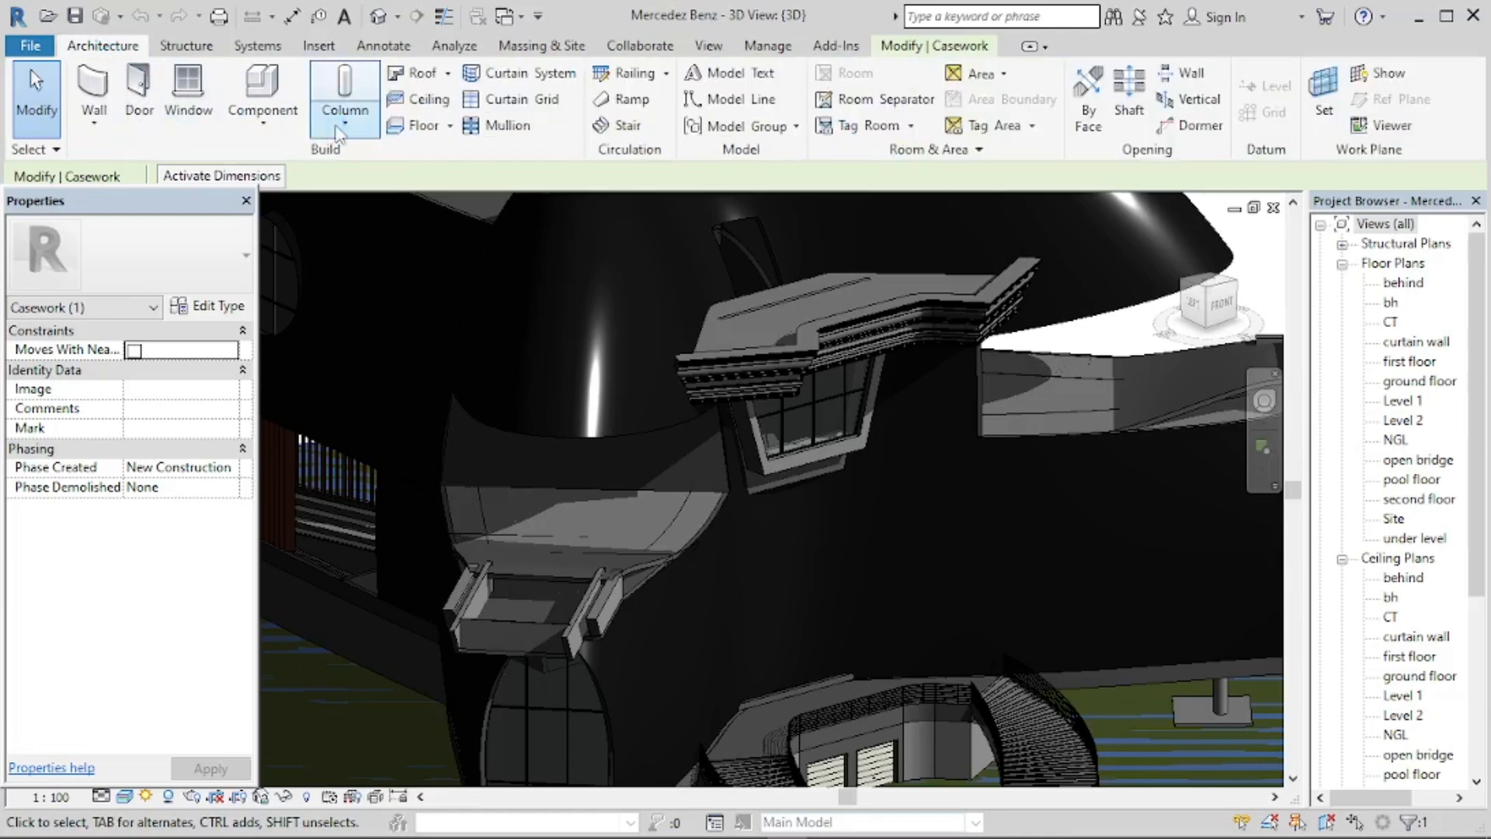
pyautogui.click(291, 128)
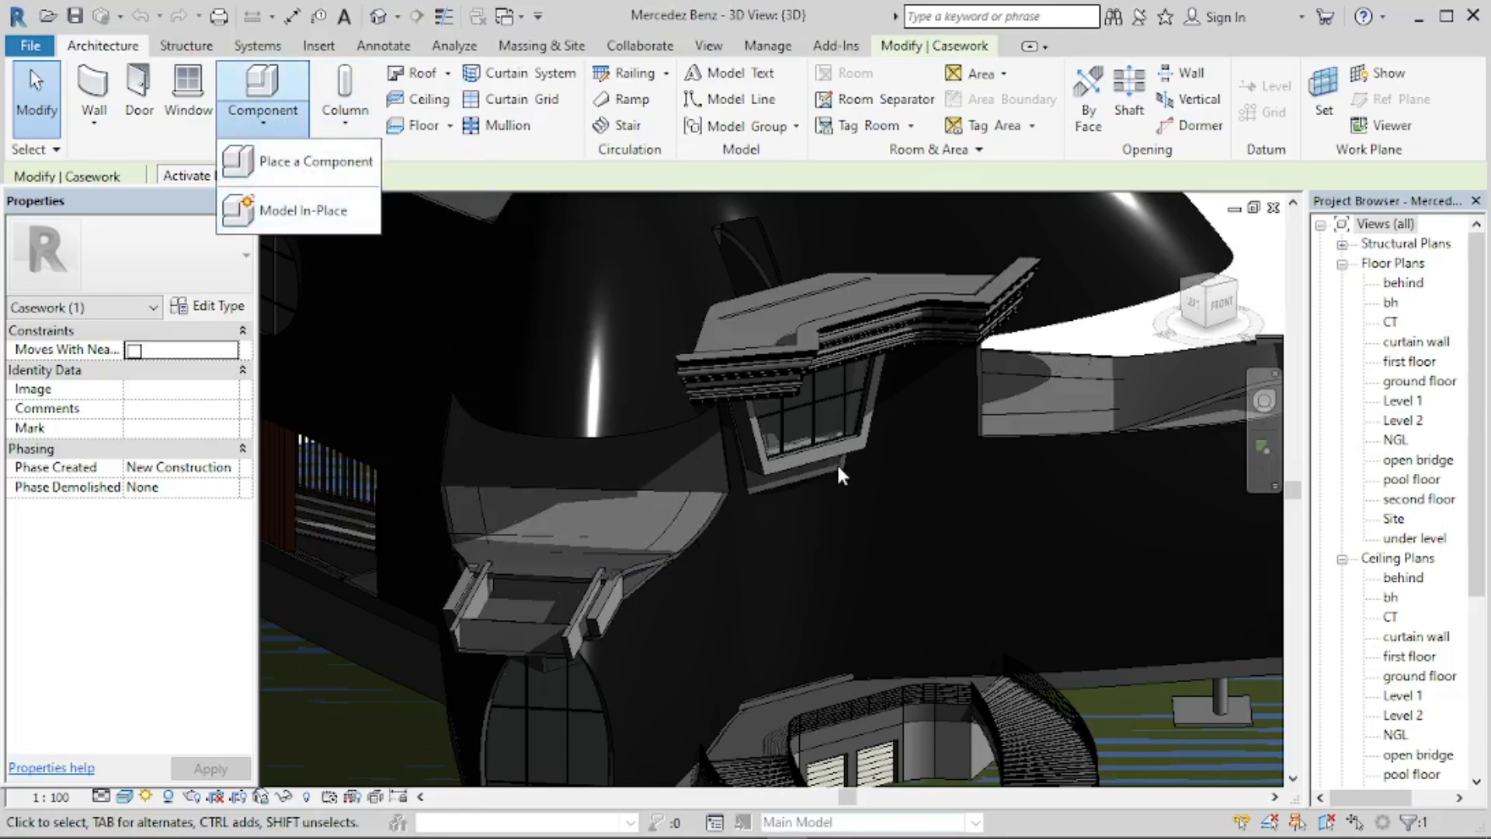
pyautogui.click(498, 186)
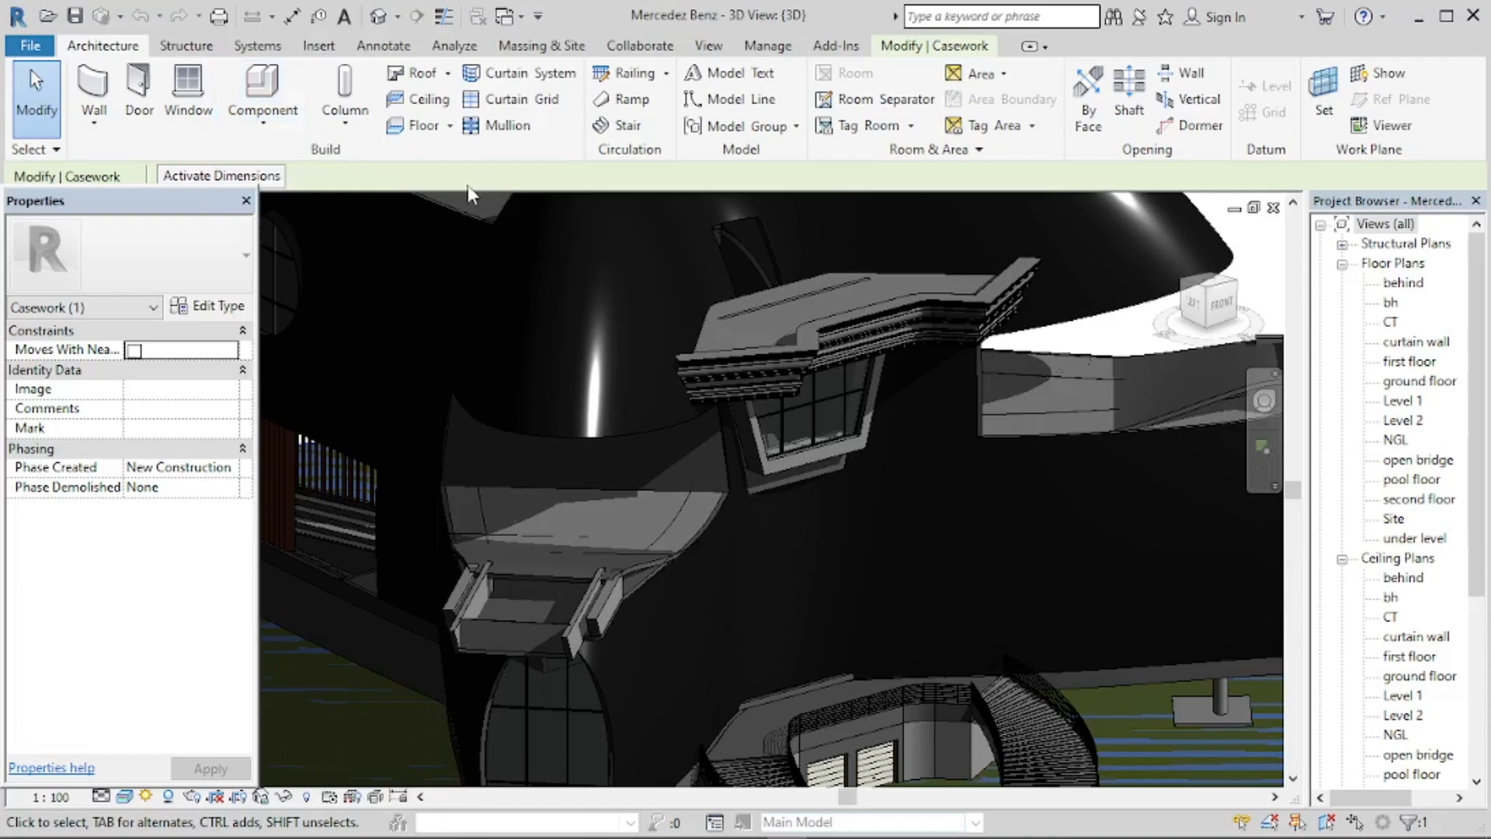
# Turn on the display of mass forms and floors in the 3D view.
pyautogui.keyDown('shift'); pyautogui.moveTo(870, 547); pyautogui.dragTo(752, 543, button='middle'); pyautogui.keyUp('shift')
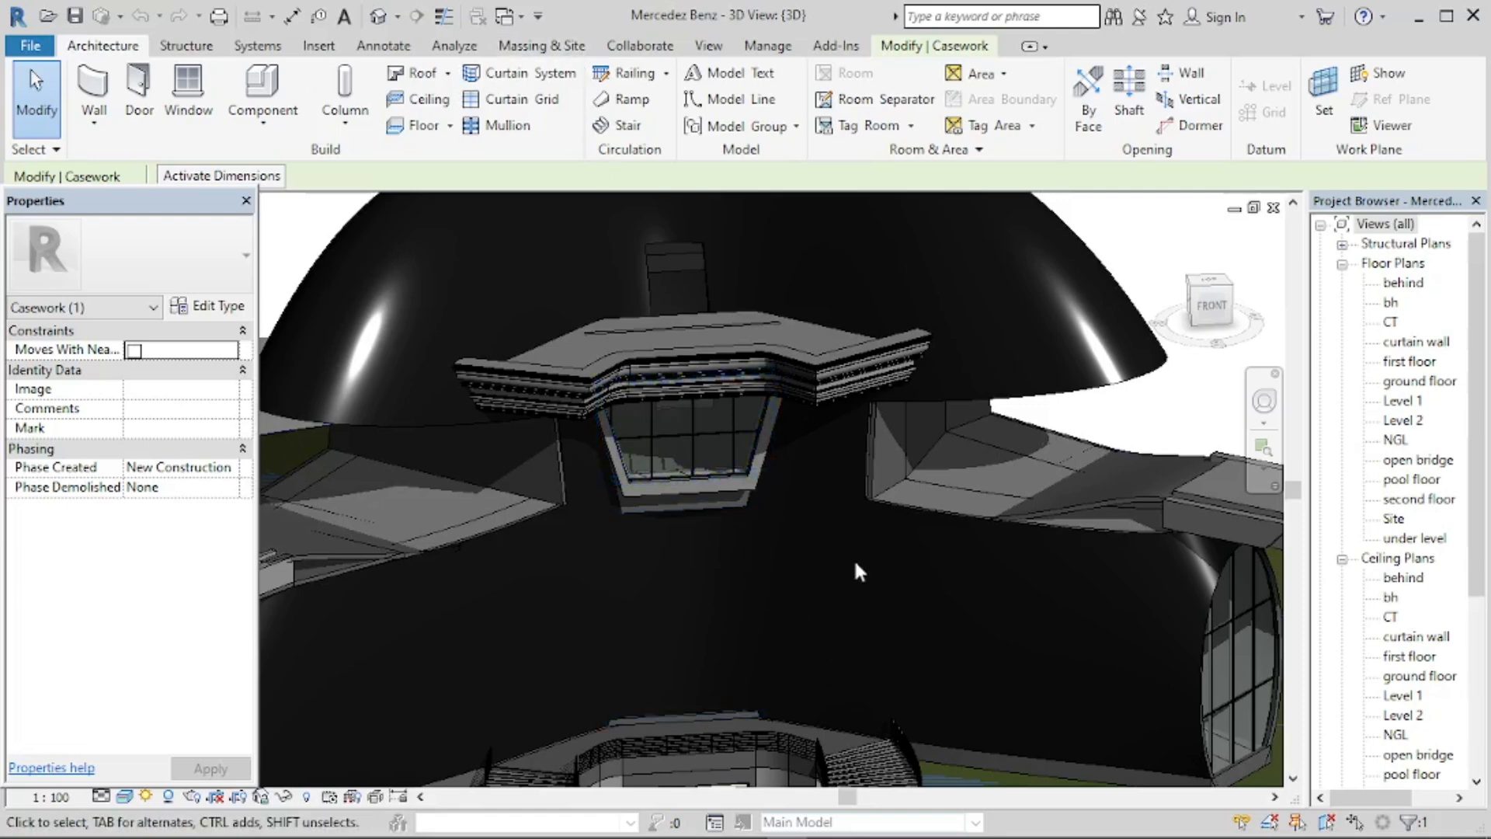
pyautogui.scroll(-3, 855, 556)
pyautogui.keyDown('shift'); pyautogui.moveTo(855, 589); pyautogui.dragTo(904, 603, button='middle'); pyautogui.keyUp('shift')
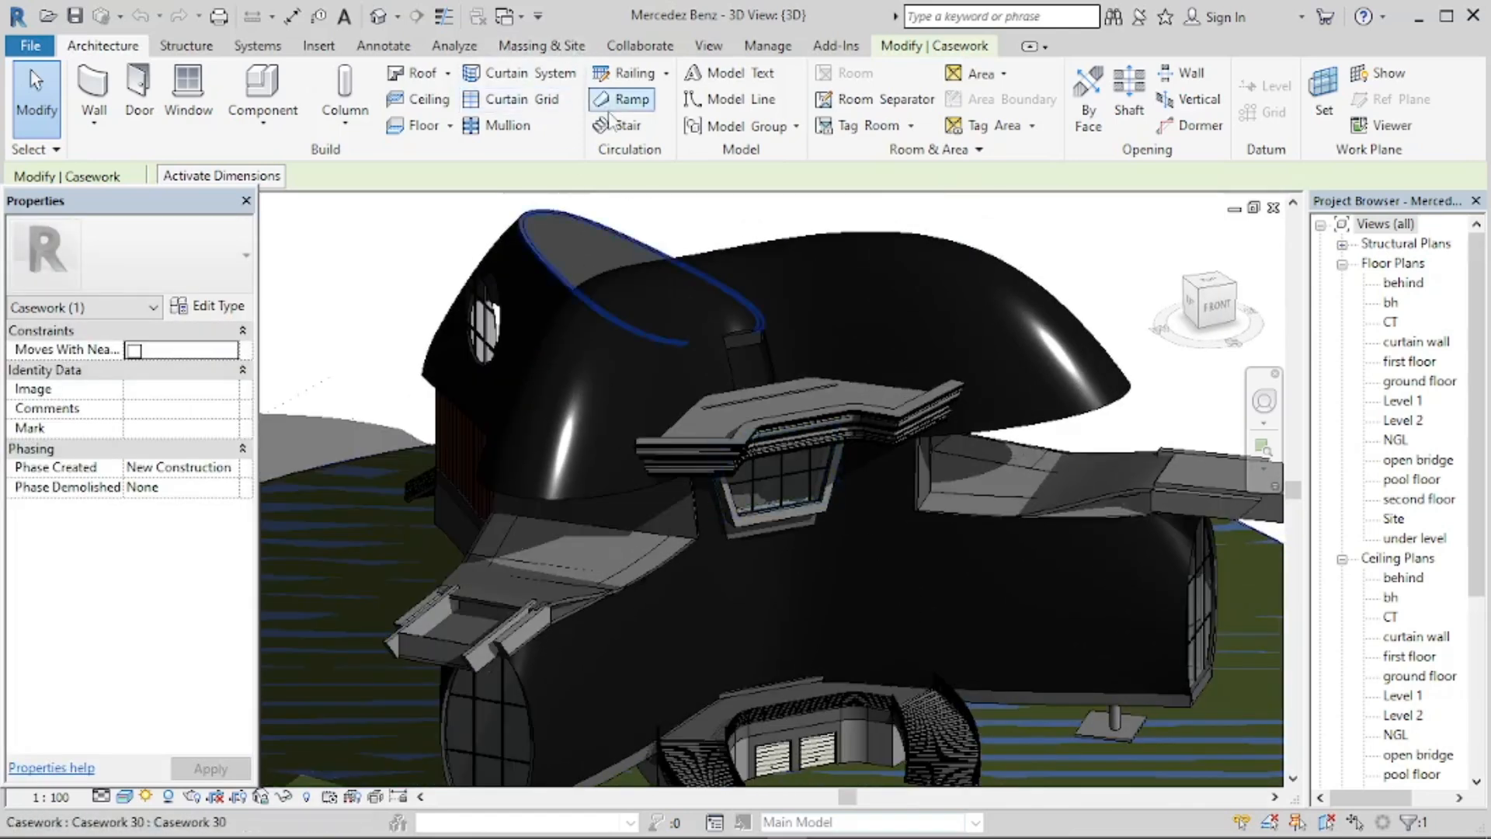
pyautogui.click(571, 46)
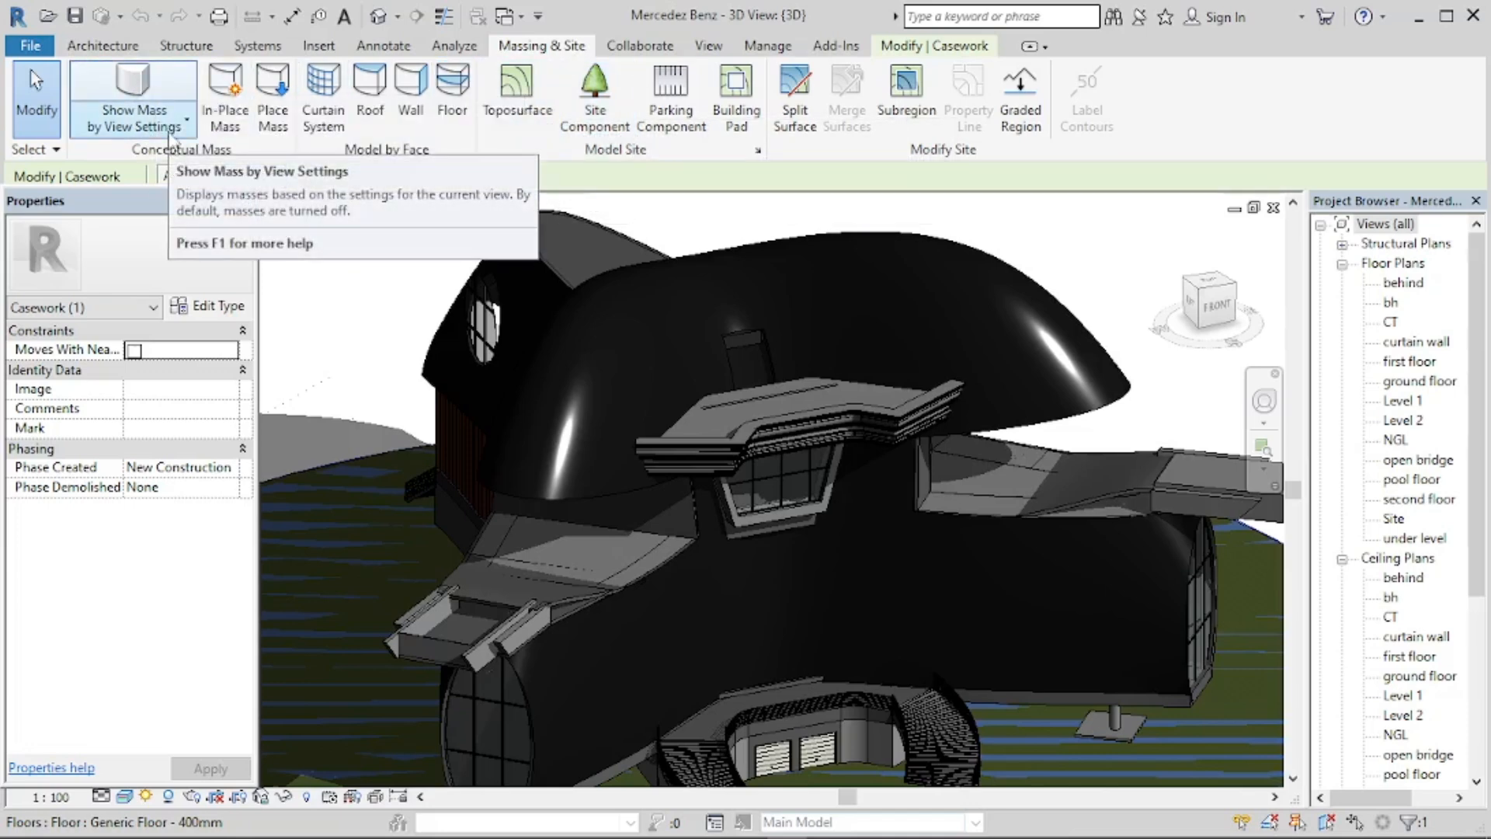
pyautogui.click(163, 86)
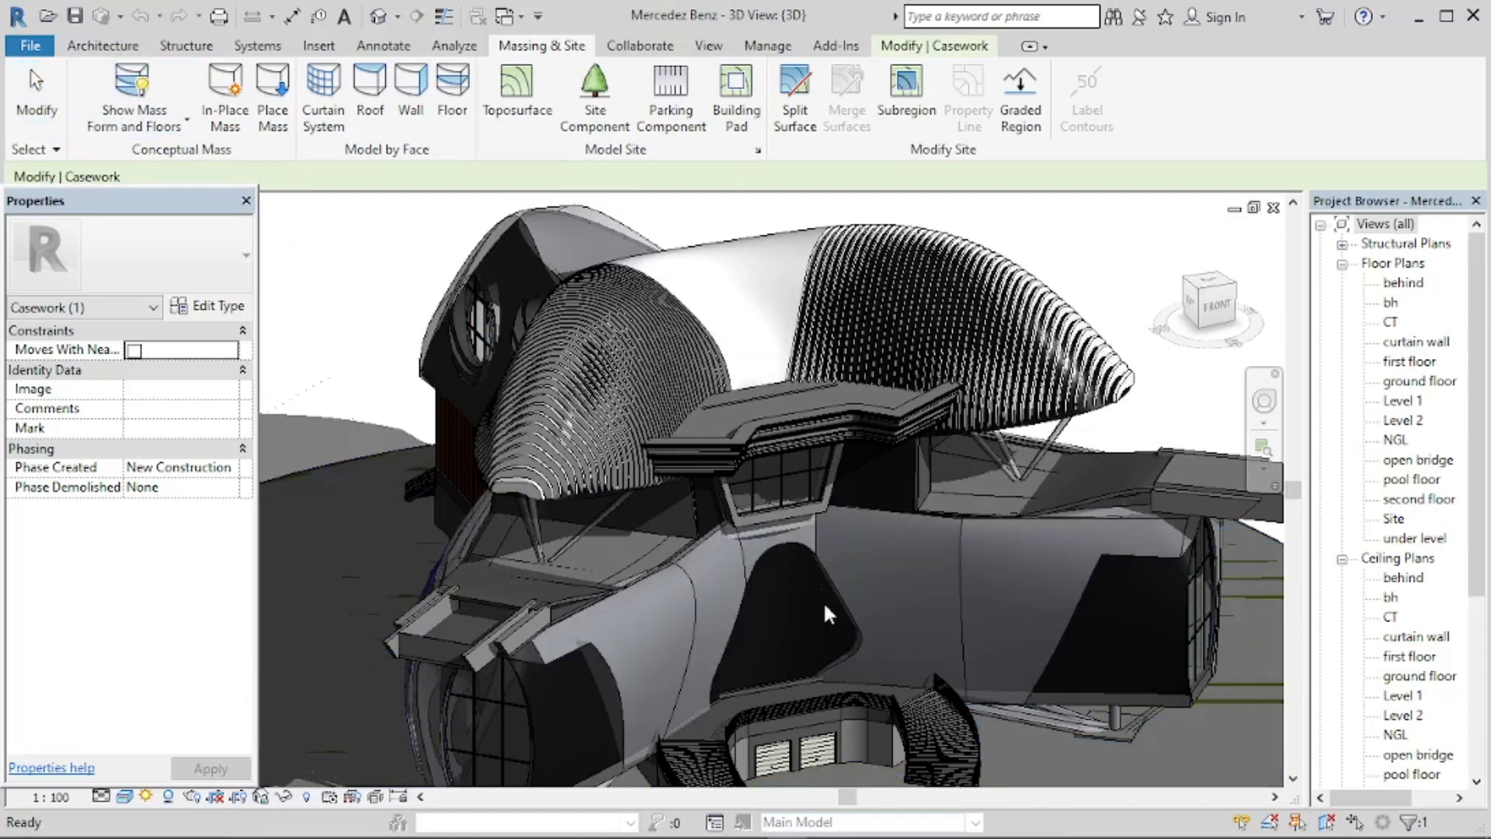
# Examine the building's exterior from all sides with its masses shown, ending at the front entrance.
pyautogui.scroll(-4, 912, 613)
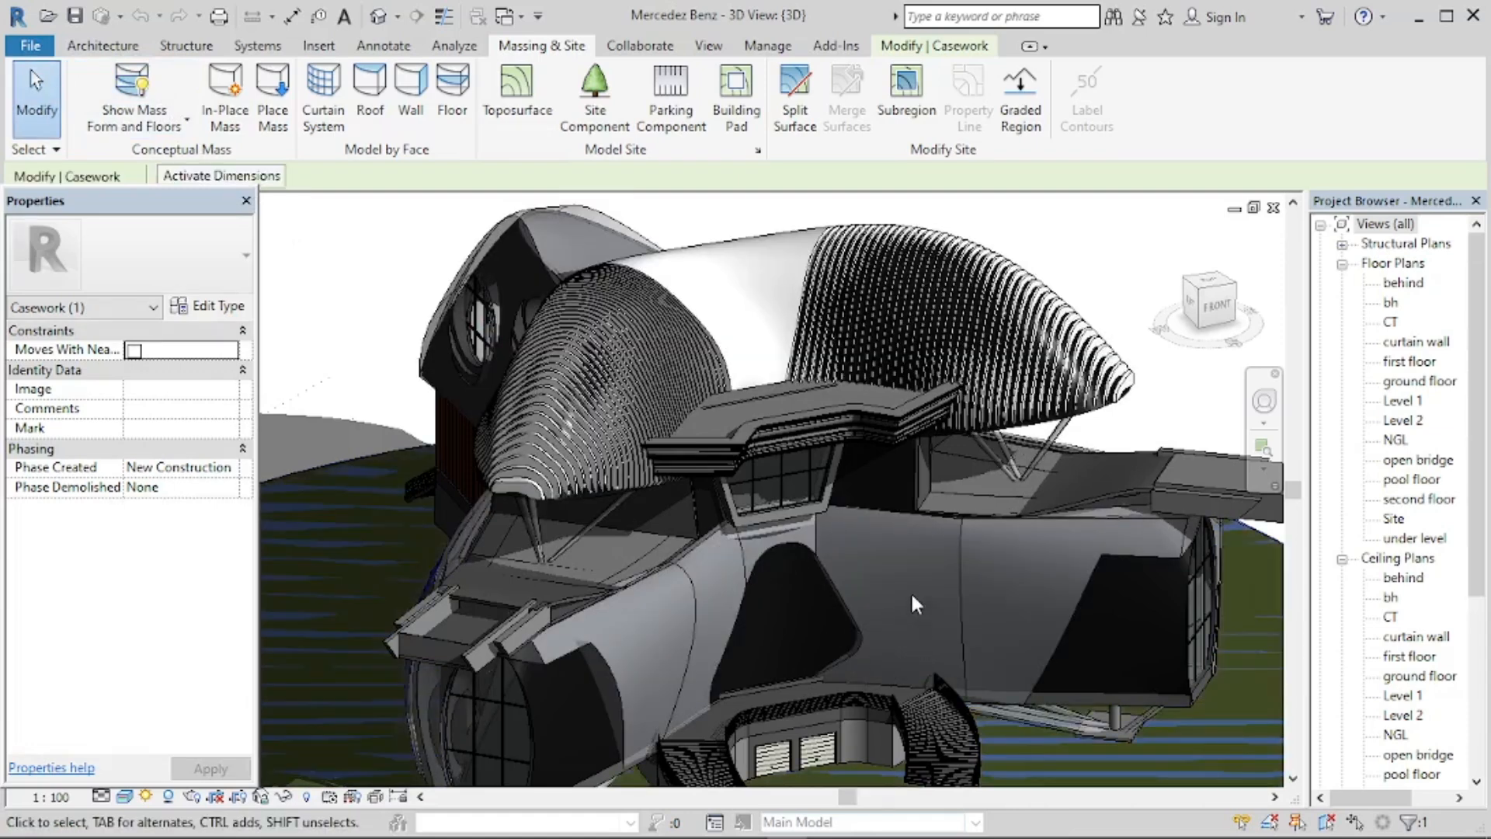
pyautogui.keyDown('shift'); pyautogui.moveTo(915, 627); pyautogui.dragTo(520, 618, button='middle'); pyautogui.keyUp('shift')
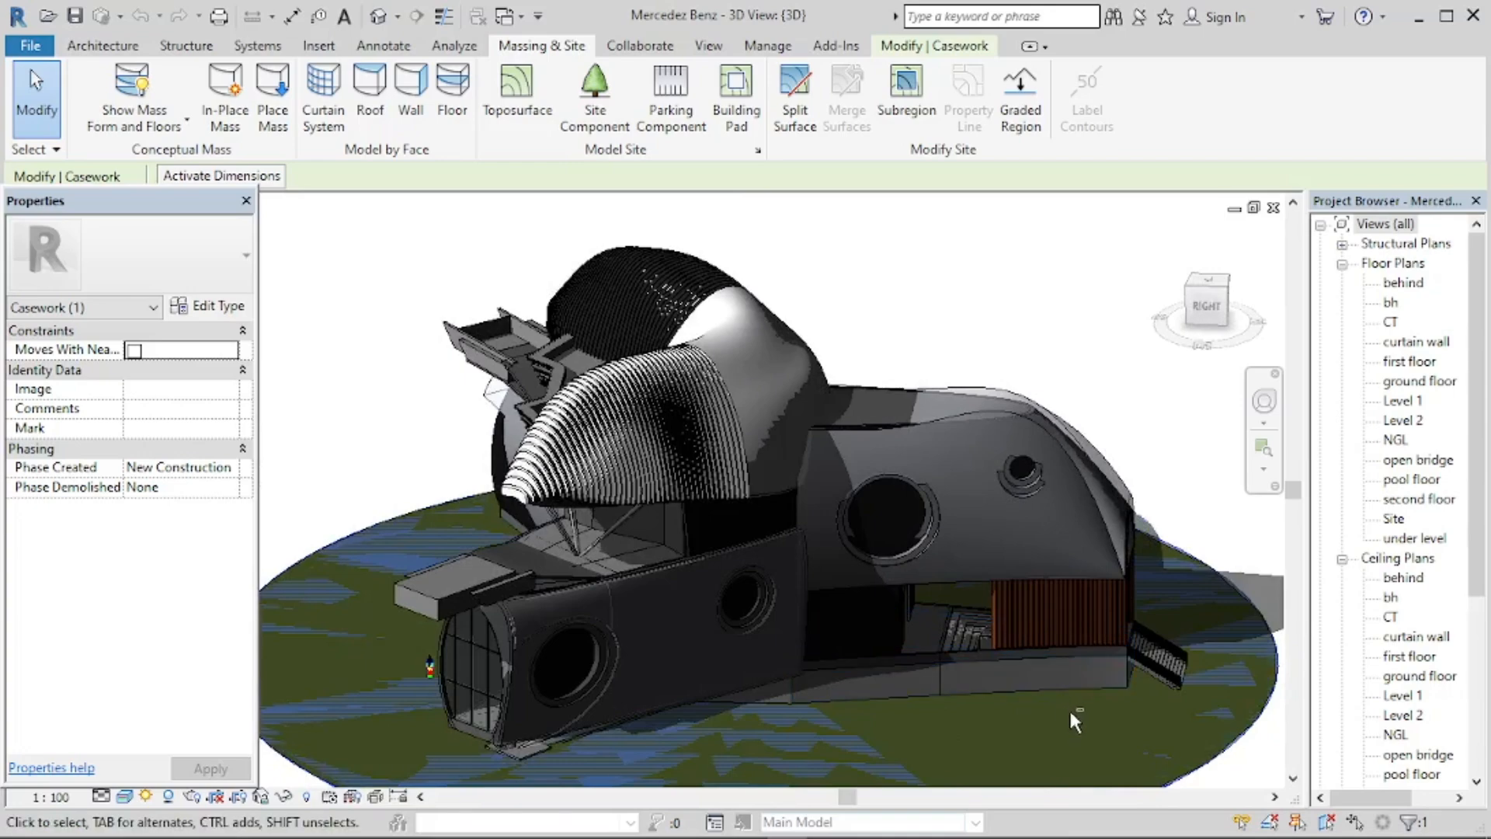
pyautogui.keyDown('shift'); pyautogui.moveTo(1069, 706); pyautogui.dragTo(863, 719, button='middle'); pyautogui.keyUp('shift')
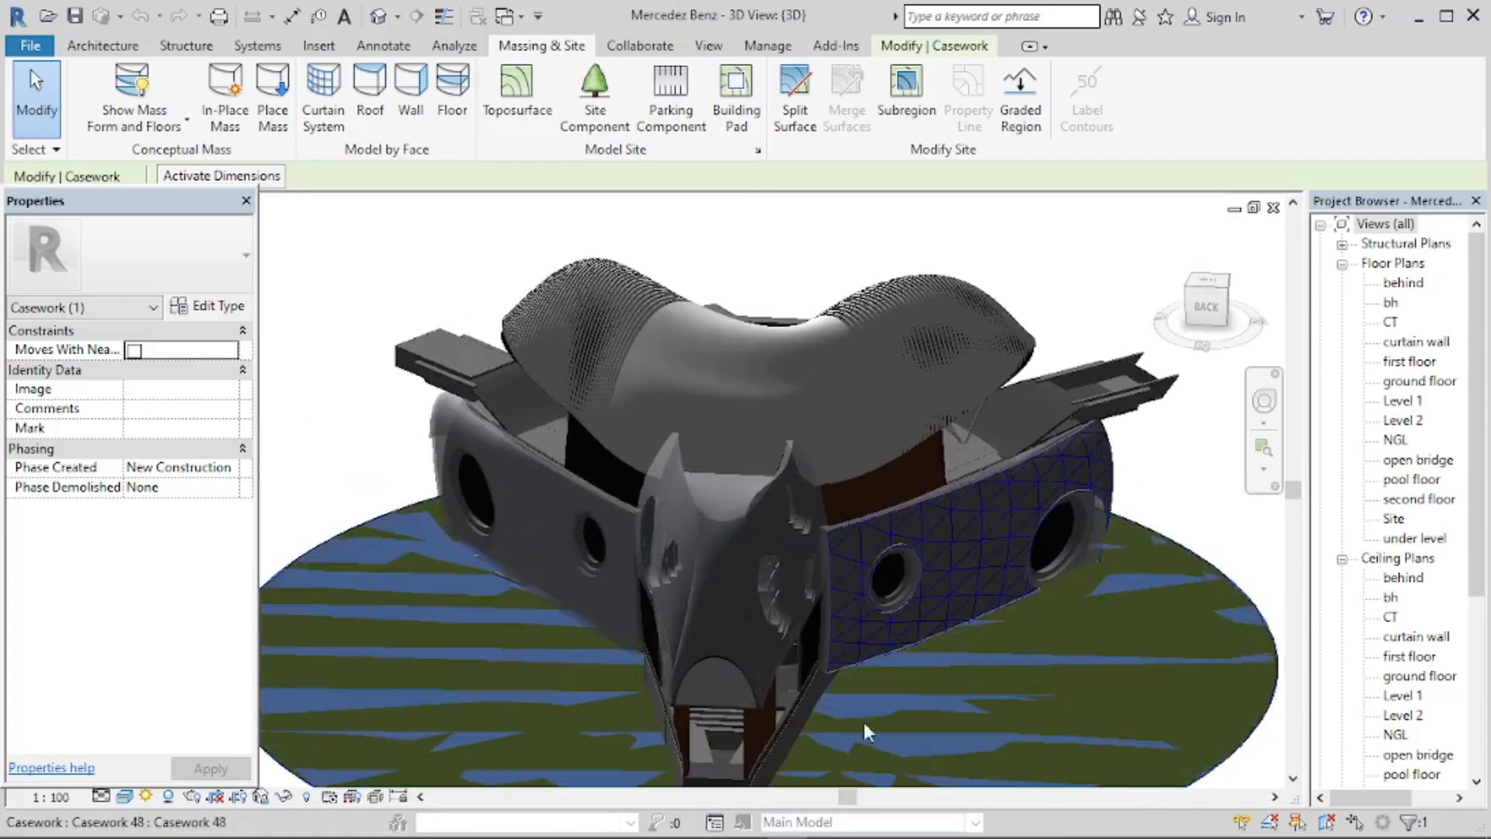
pyautogui.keyDown('shift'); pyautogui.moveTo(1069, 711); pyautogui.dragTo(663, 707, button='middle'); pyautogui.keyUp('shift')
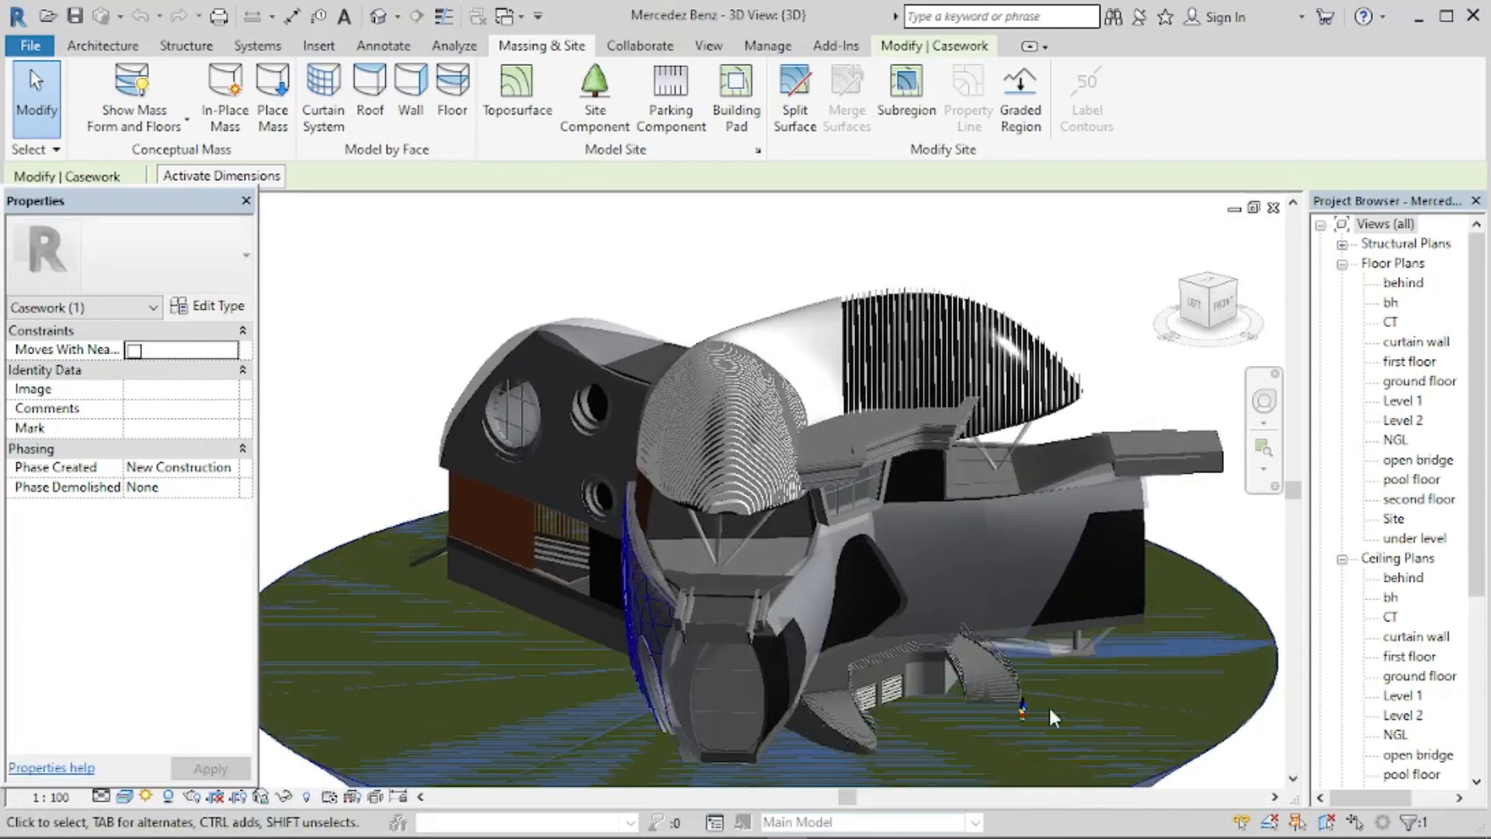
pyautogui.keyDown('shift'); pyautogui.moveTo(1121, 715); pyautogui.dragTo(1092, 711, button='middle'); pyautogui.keyUp('shift')
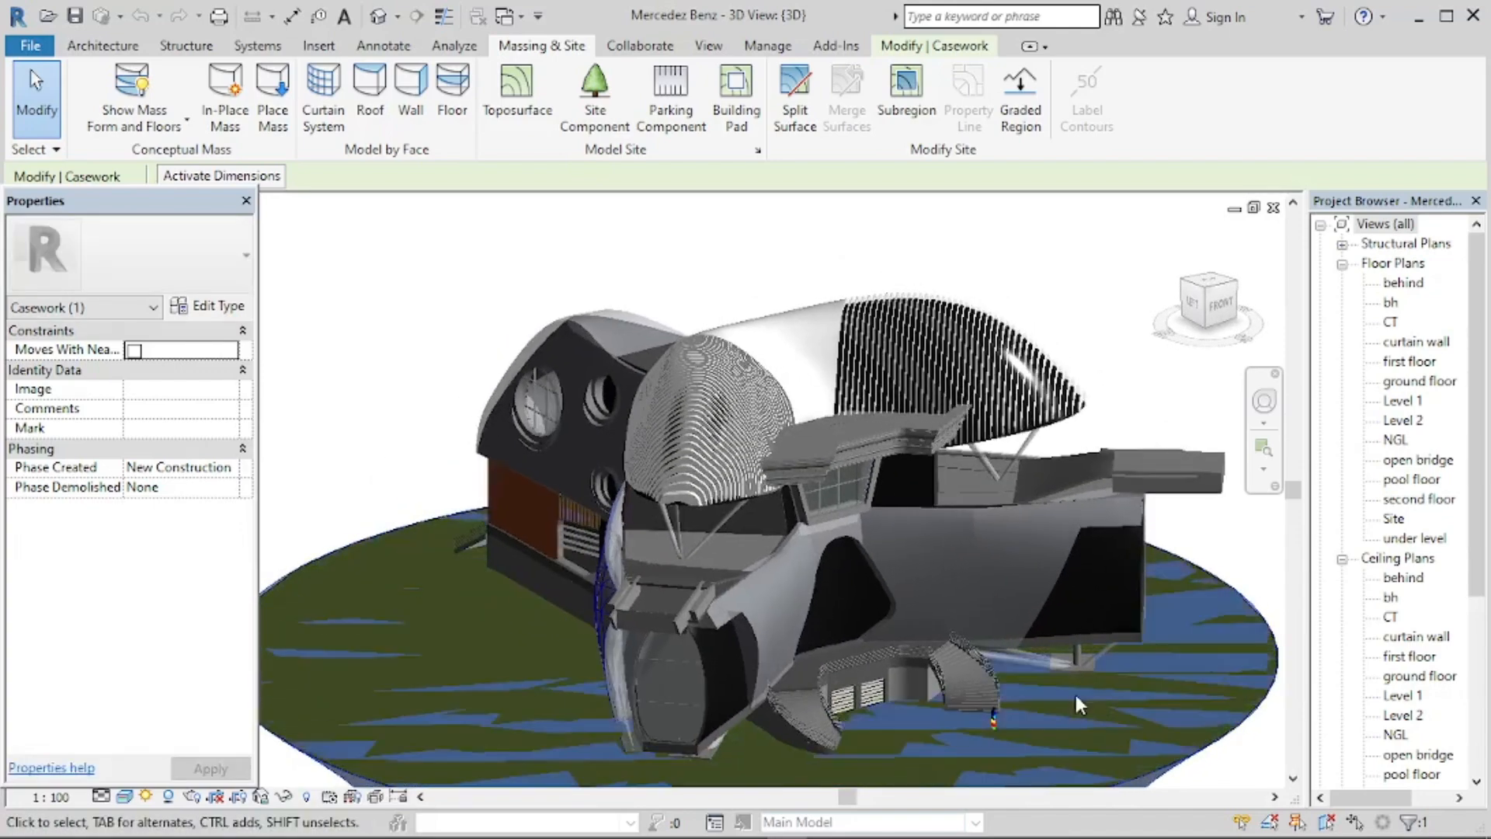
pyautogui.scroll(1, 834, 473)
pyautogui.scroll(2, 835, 473)
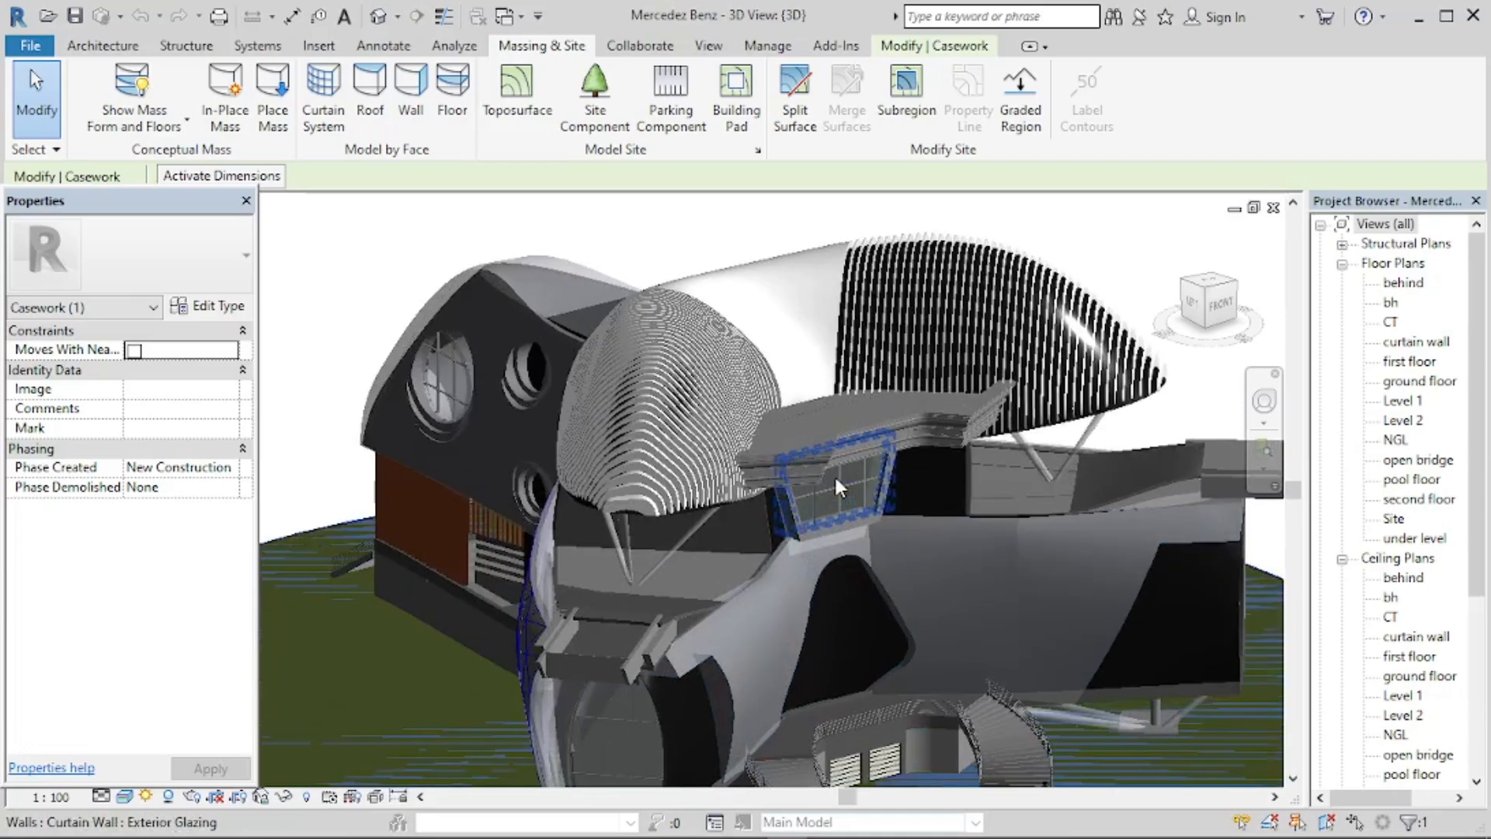
pyautogui.keyDown('shift'); pyautogui.moveTo(954, 663); pyautogui.dragTo(976, 668, button='middle'); pyautogui.keyUp('shift')
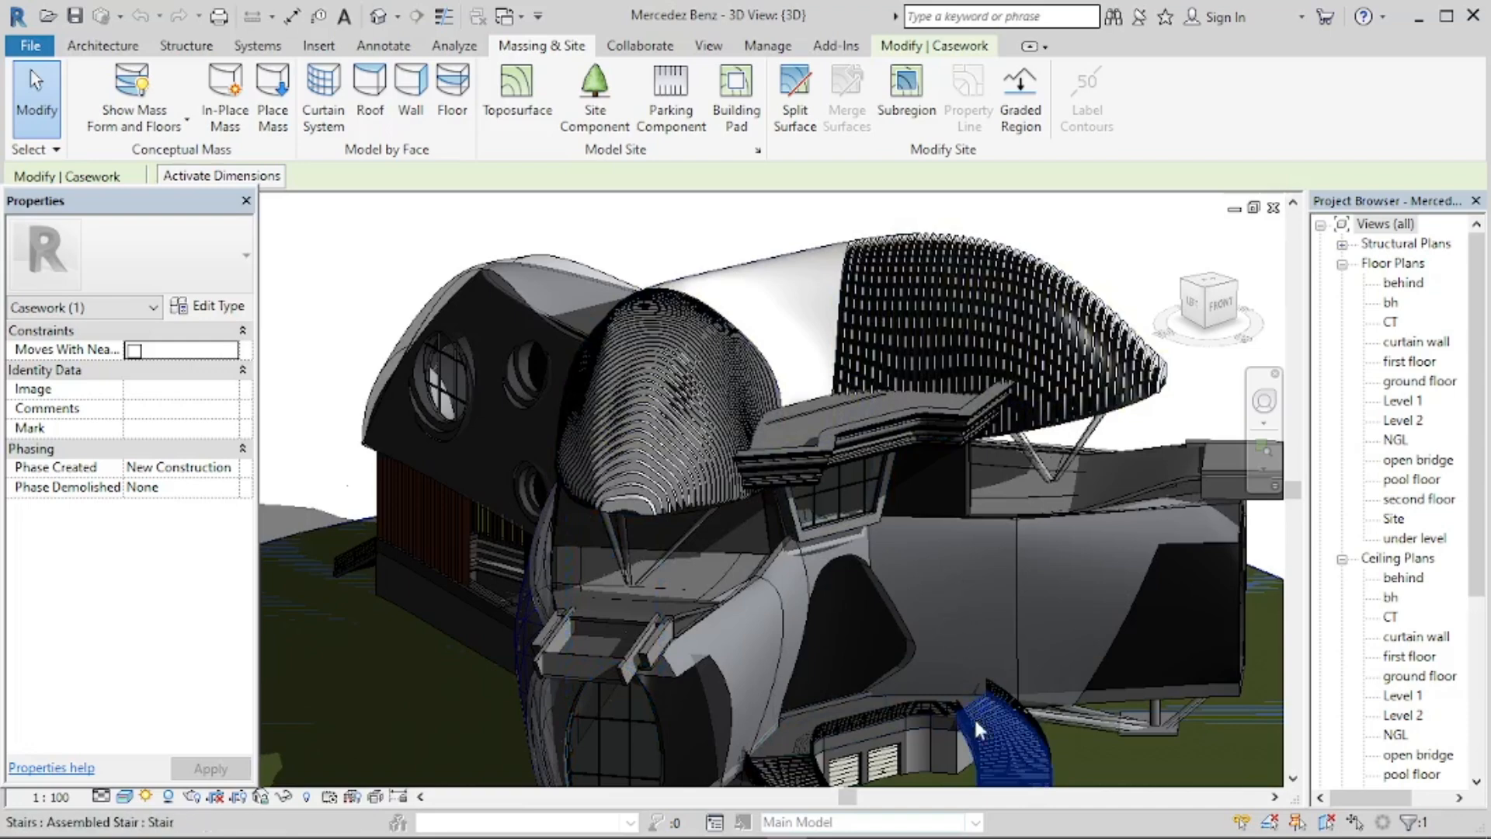
pyautogui.keyDown('shift'); pyautogui.moveTo(973, 716); pyautogui.dragTo(828, 723, button='middle'); pyautogui.keyUp('shift')
# Inspect the front entrance opening, the landing and its pipe railing between the curved stairs up close.
pyautogui.scroll(5, 767, 726)
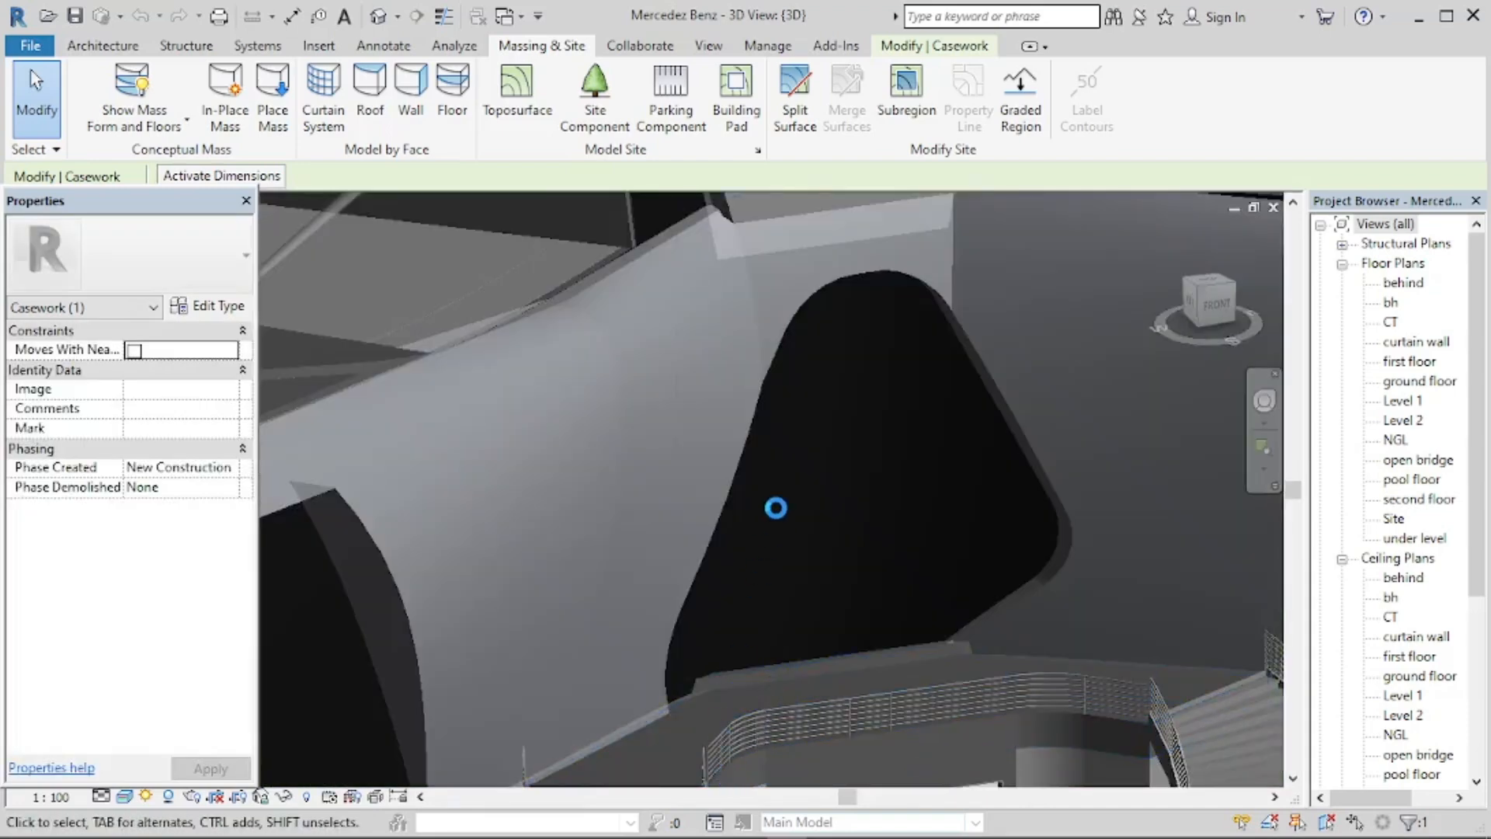
pyautogui.scroll(-4, 776, 481)
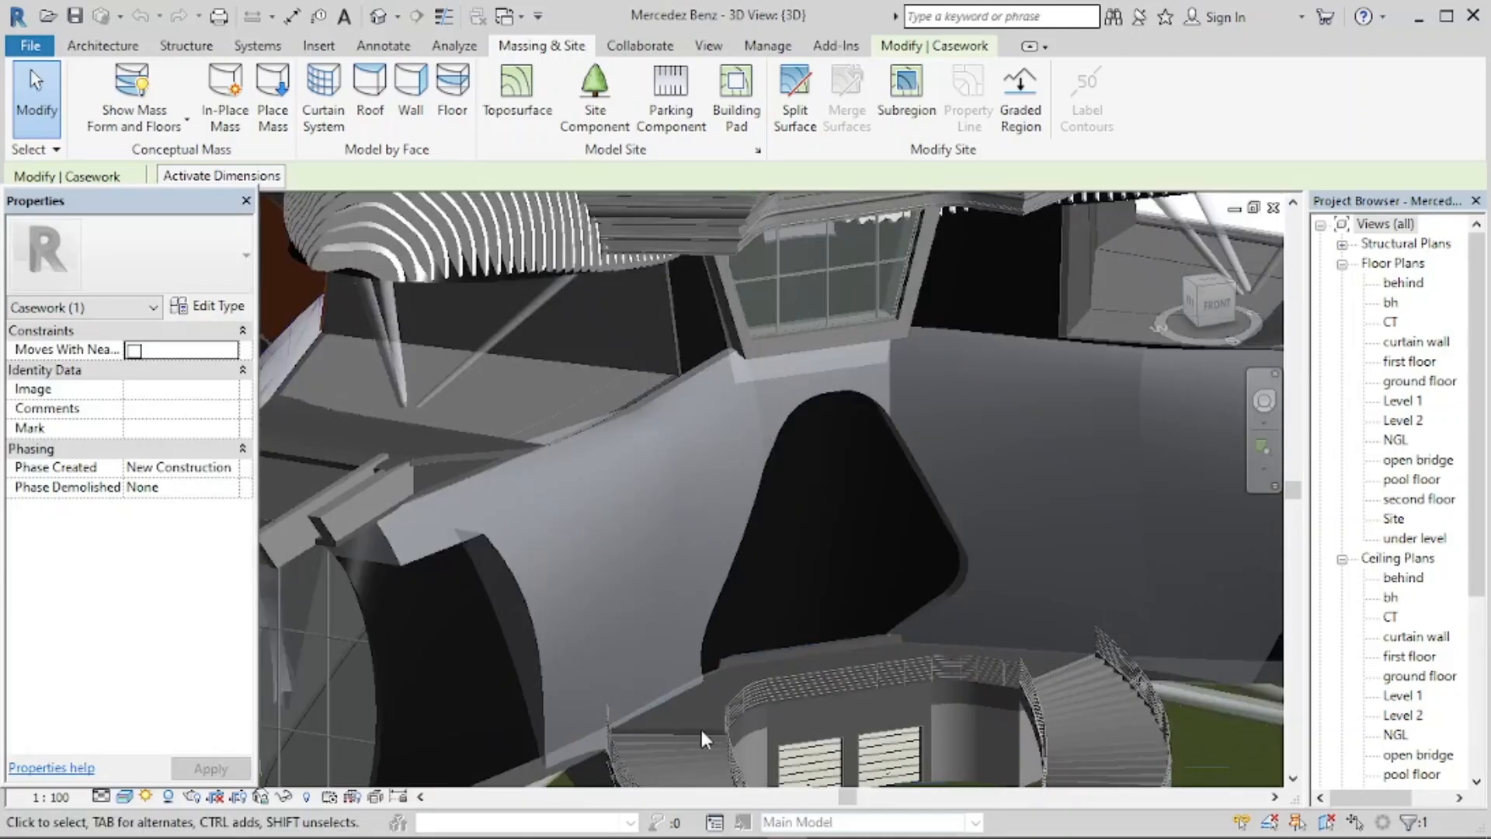
pyautogui.scroll(3, 702, 730)
pyautogui.scroll(3, 744, 734)
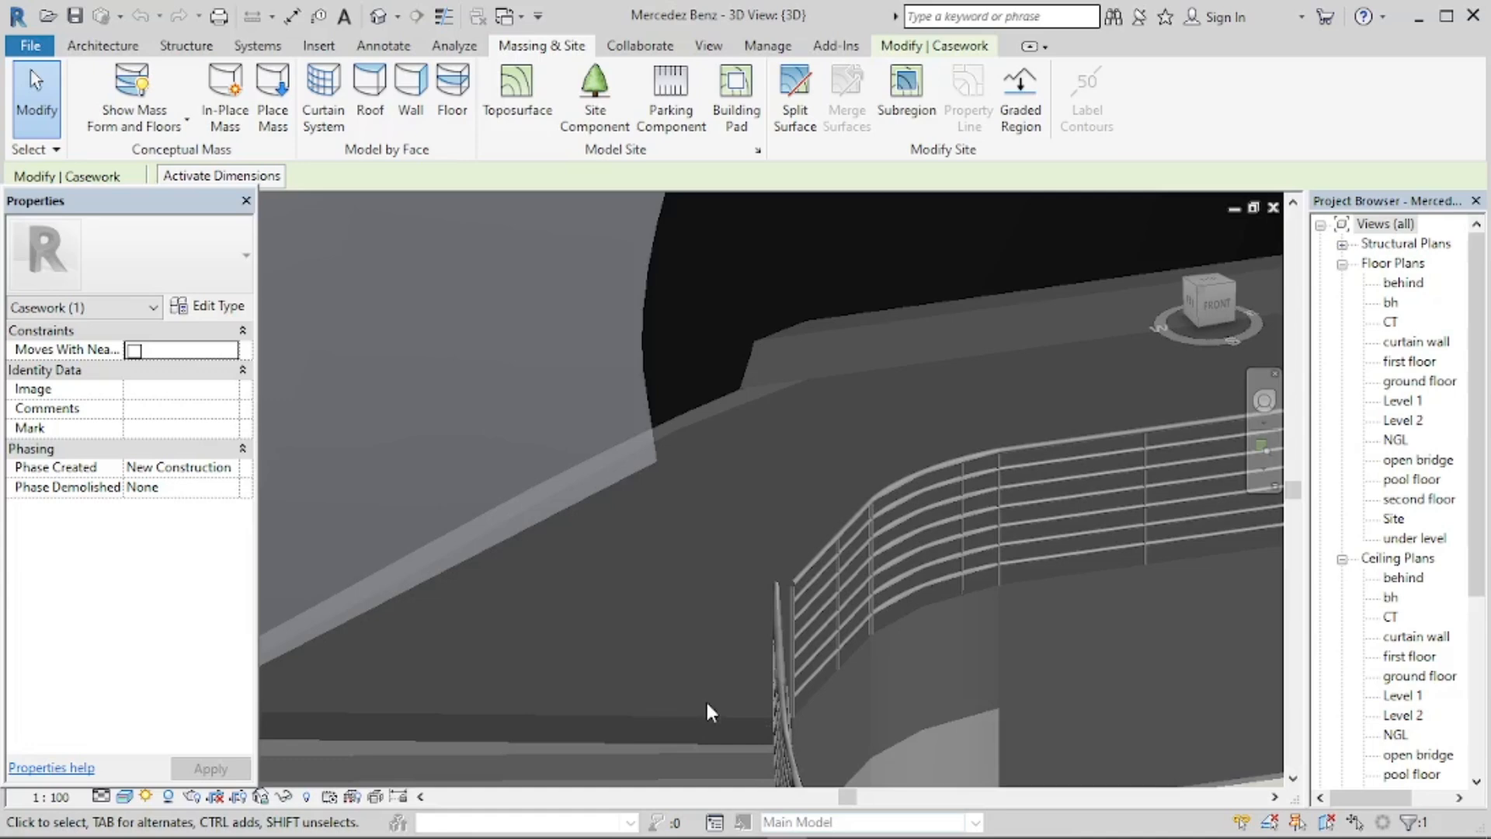
pyautogui.scroll(-1, 696, 626)
pyautogui.click(1143, 565)
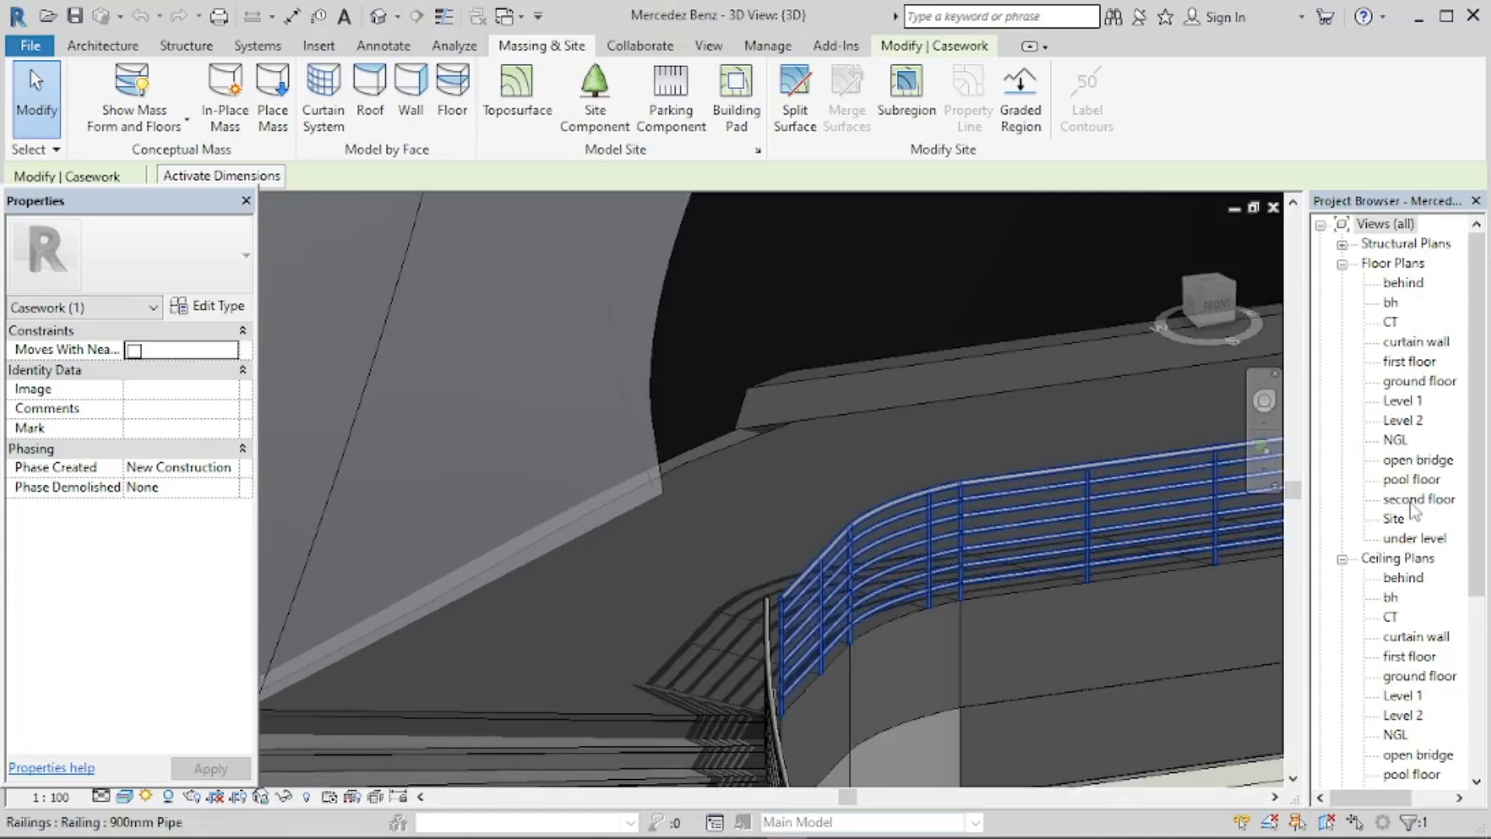
# Open the ground floor plan and bring the entrance landing with its two curved stairs into close view.
pyautogui.doubleClick(1410, 383)
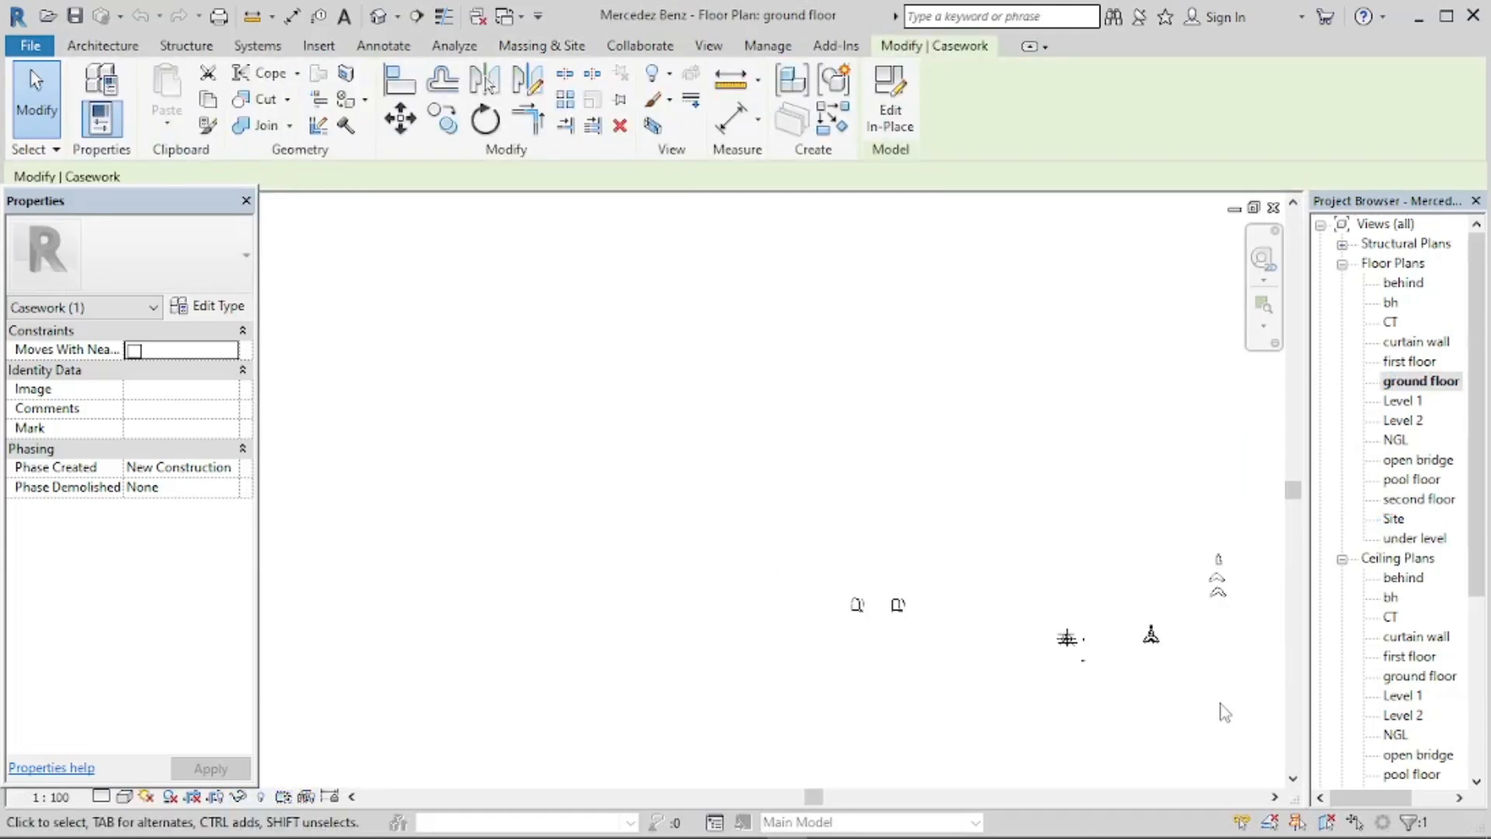
pyautogui.scroll(5, 1213, 683)
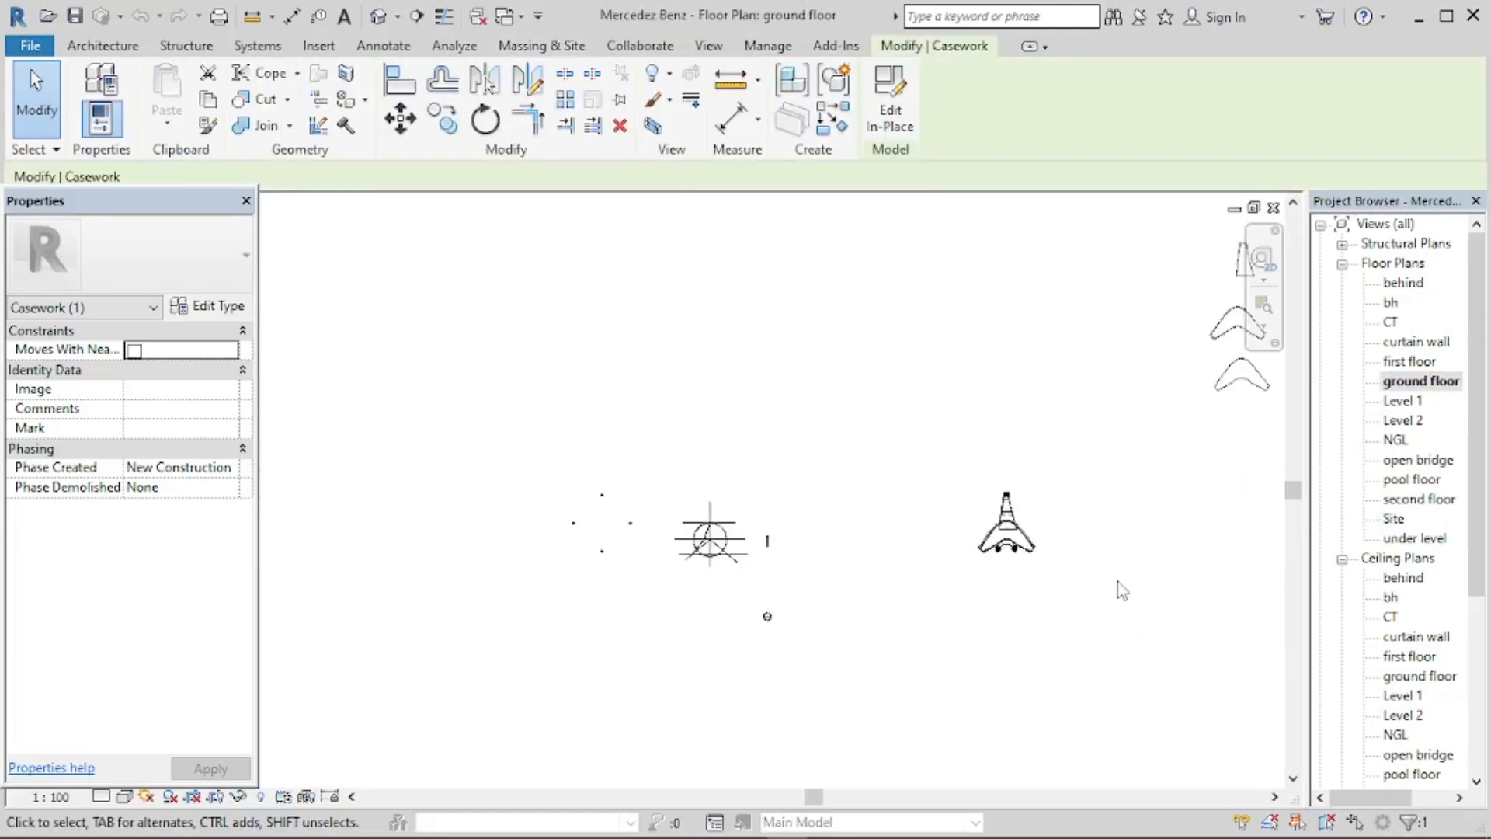
pyautogui.scroll(2, 1120, 590)
pyautogui.scroll(4, 792, 550)
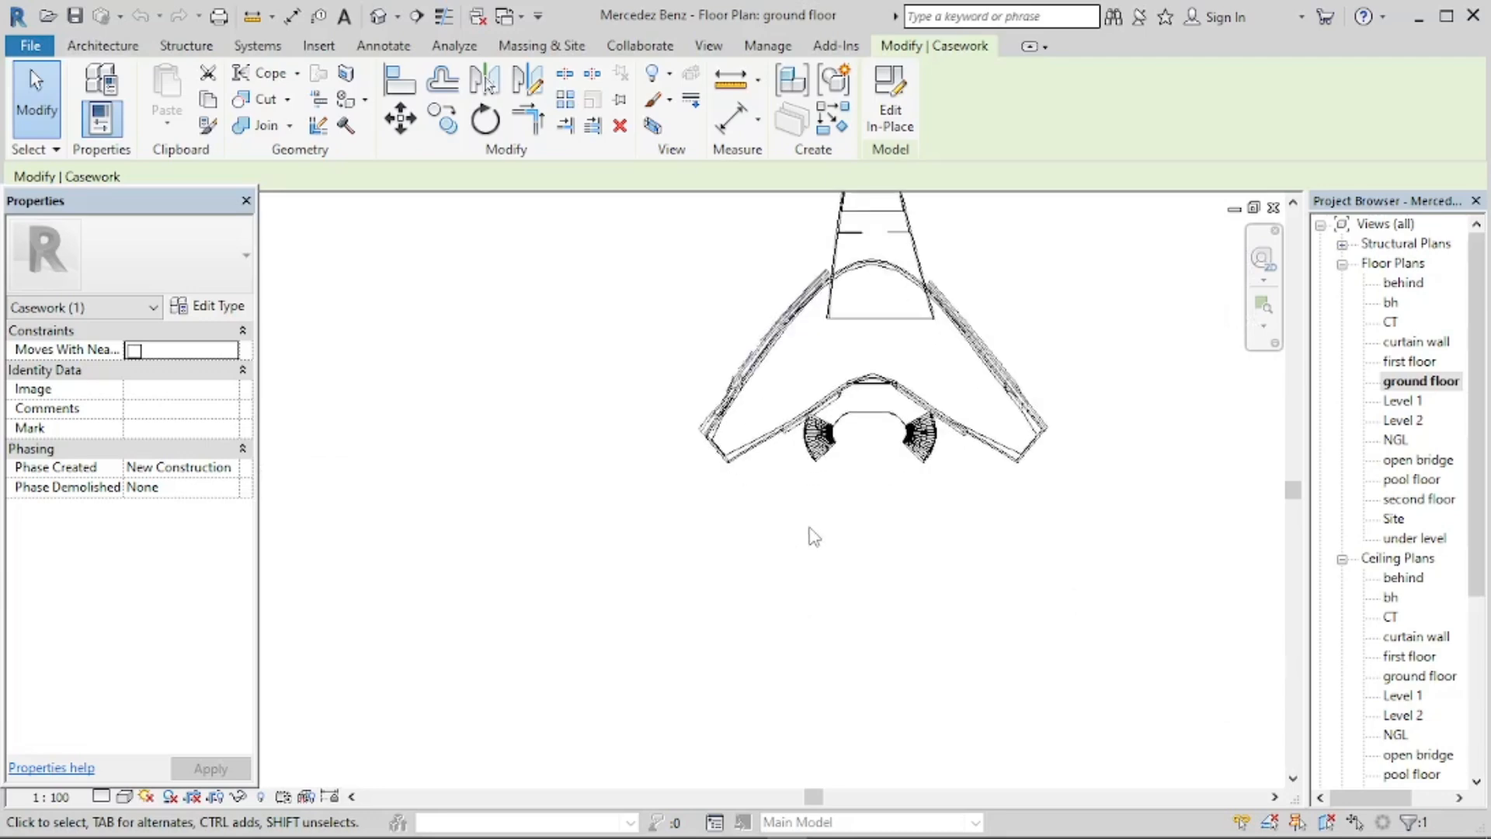
pyautogui.scroll(4, 823, 590)
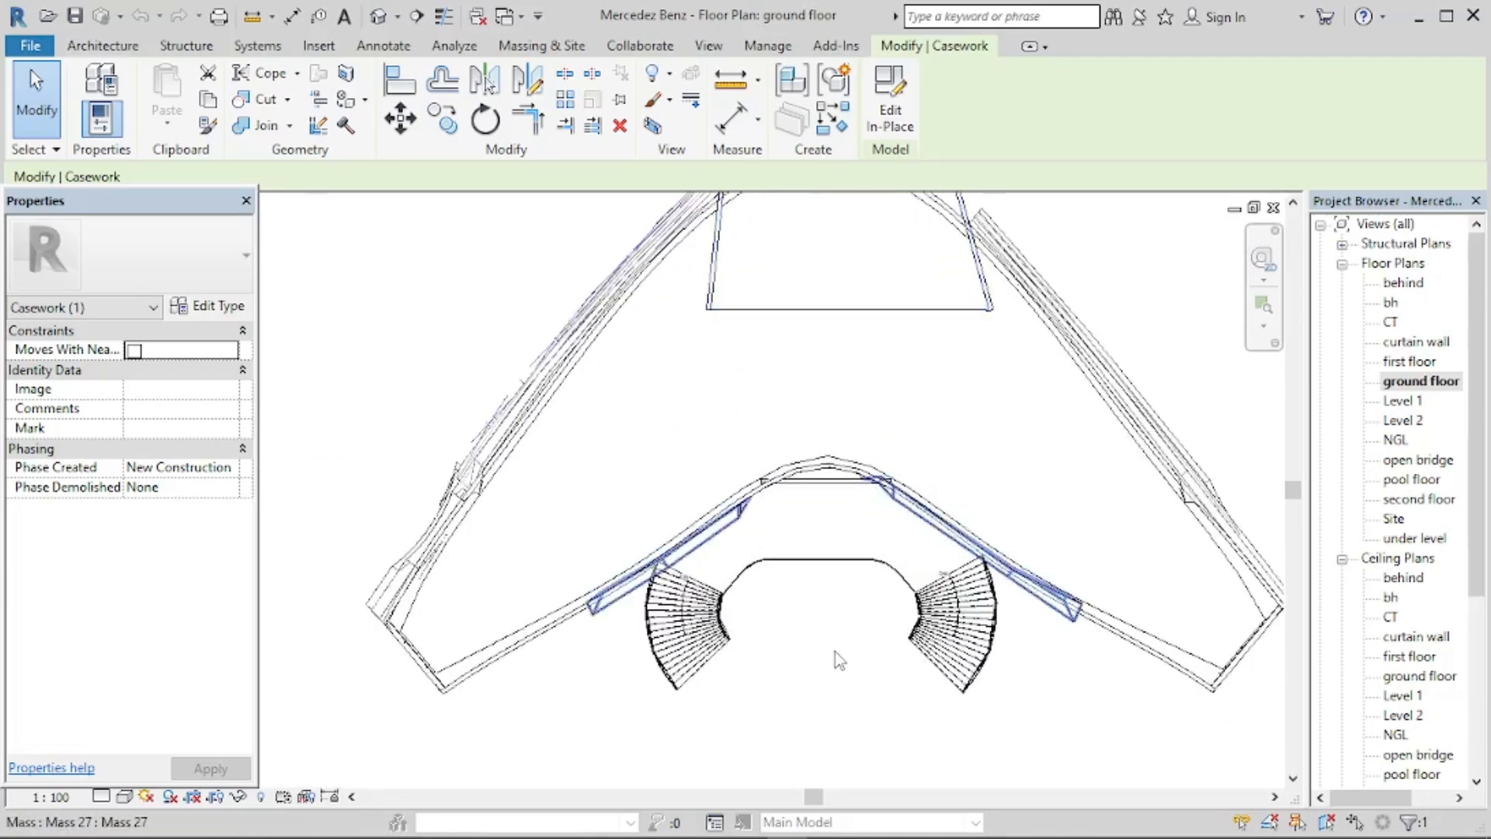
pyautogui.scroll(2, 835, 651)
pyautogui.scroll(3, 709, 572)
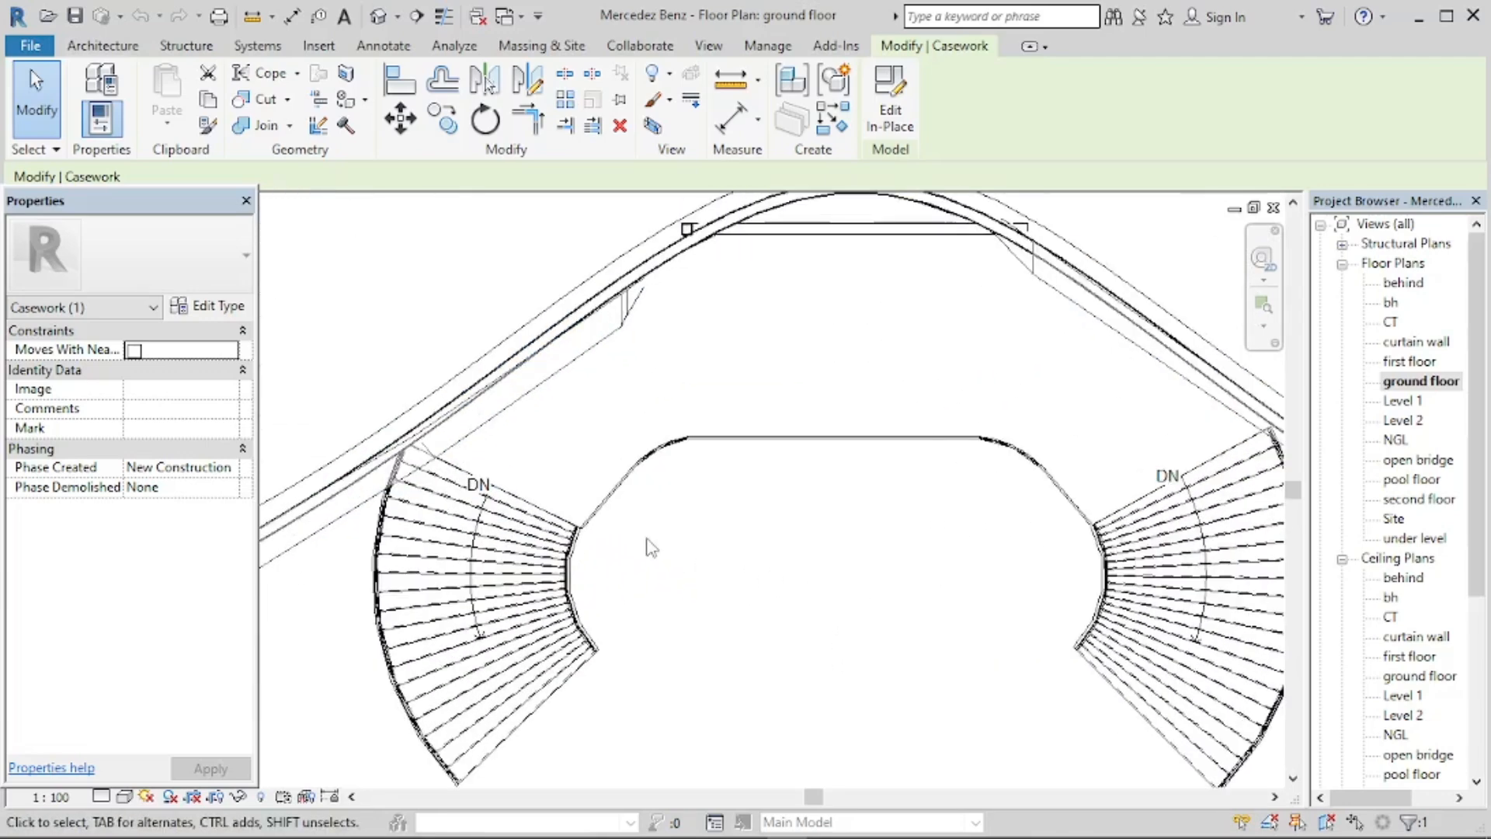
pyautogui.scroll(3, 651, 548)
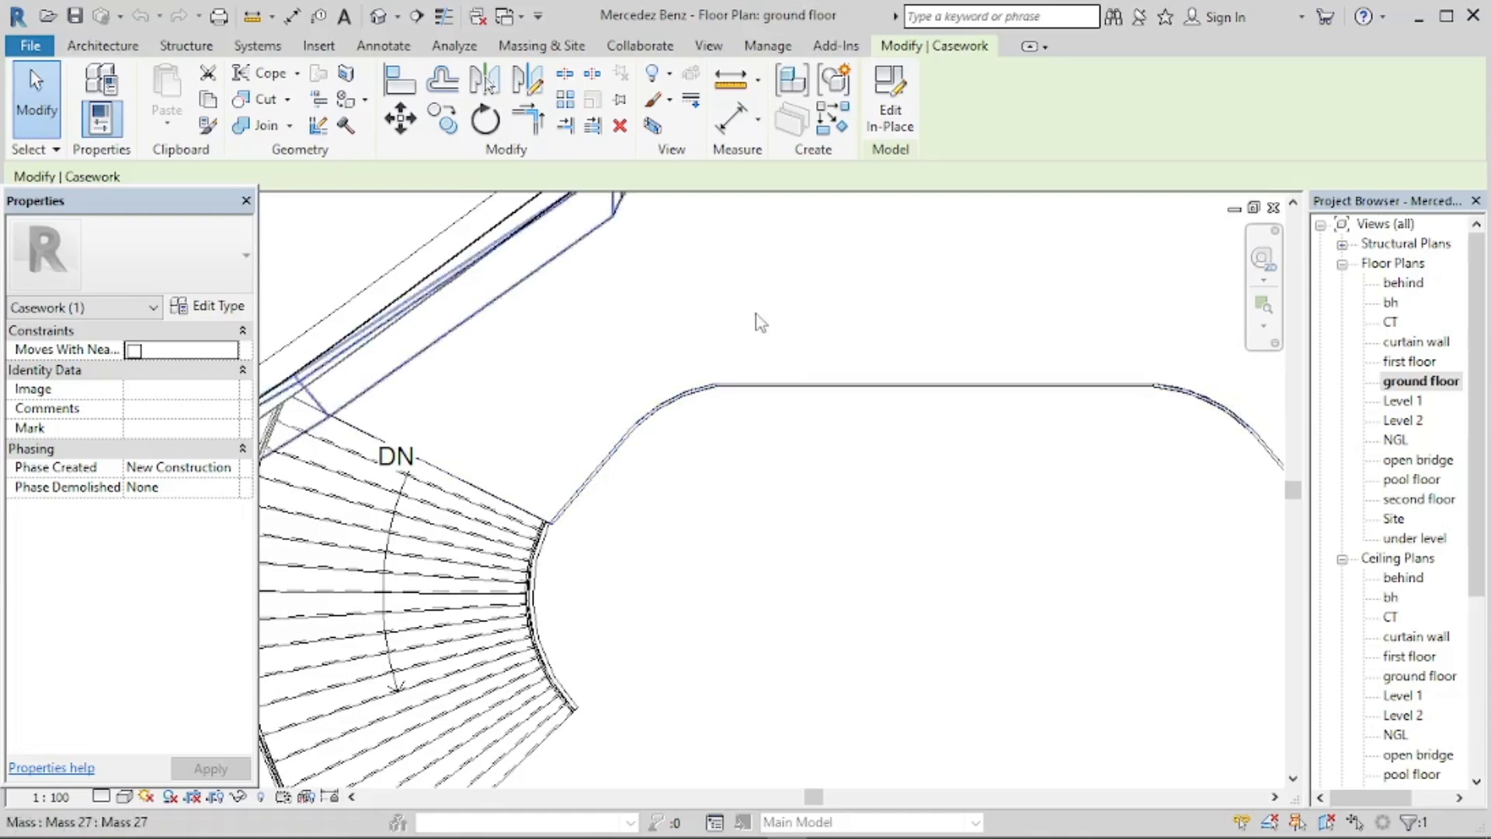
pyautogui.scroll(-1, 567, 490)
pyautogui.scroll(-1, 567, 490)
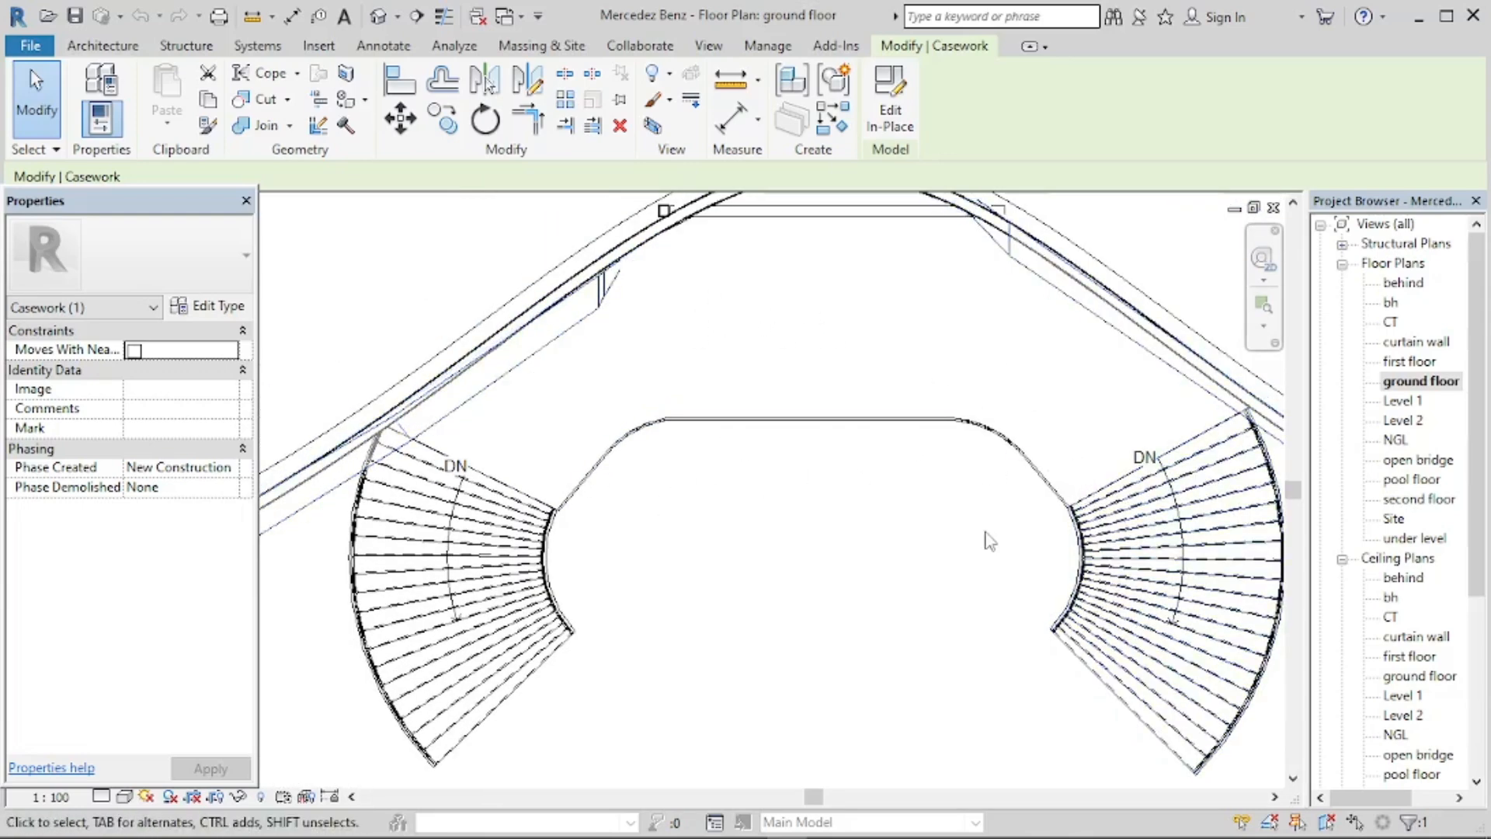
pyautogui.scroll(-1, 983, 530)
pyautogui.scroll(1, 859, 583)
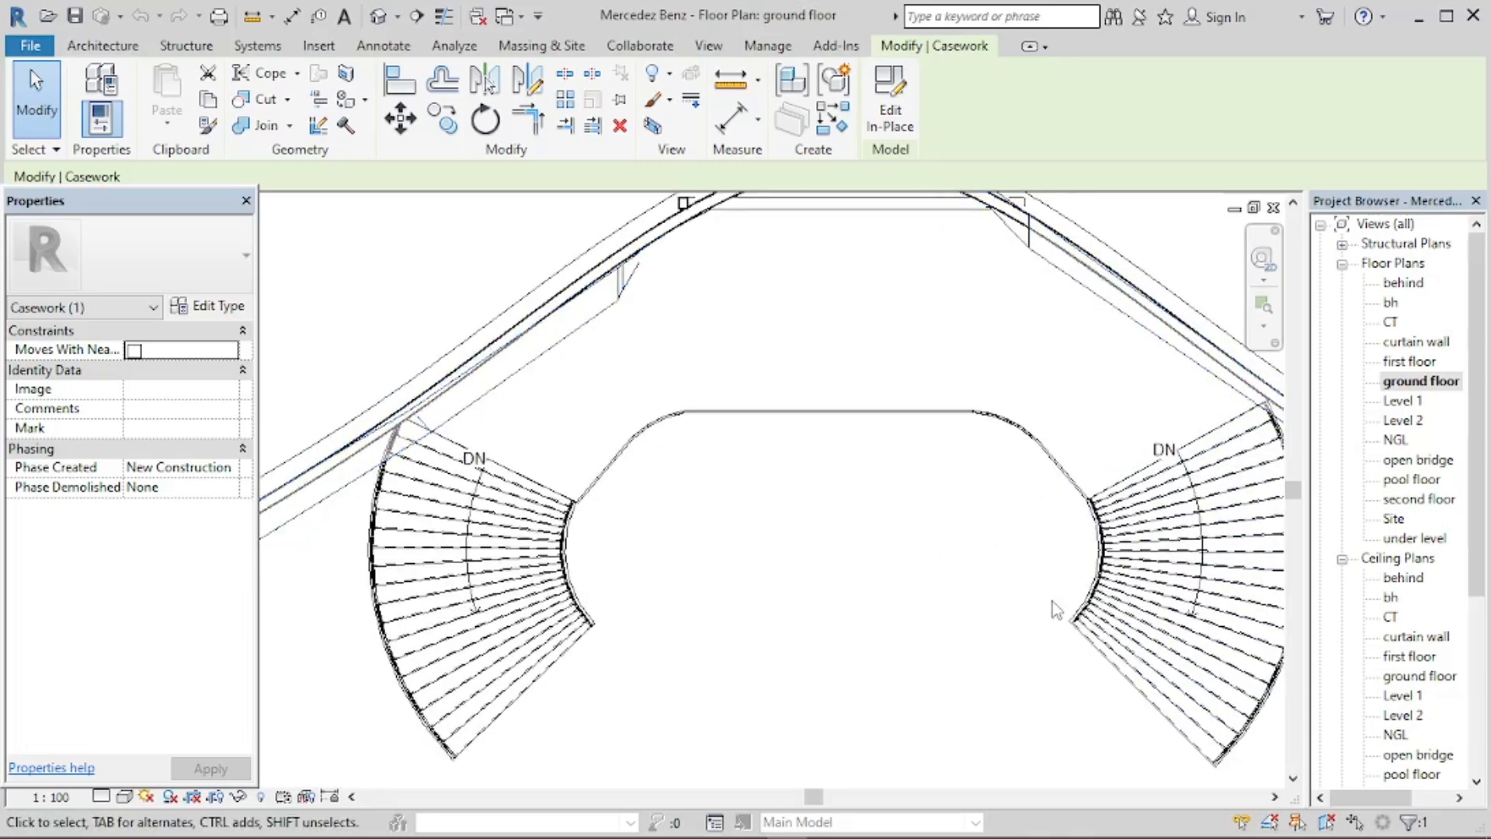
# Place one M_Rectangular Column 475 x 610mm architectural column up to Level 2, beside the upper end of the left curved stair's inner edge.
pyautogui.click(78, 48)
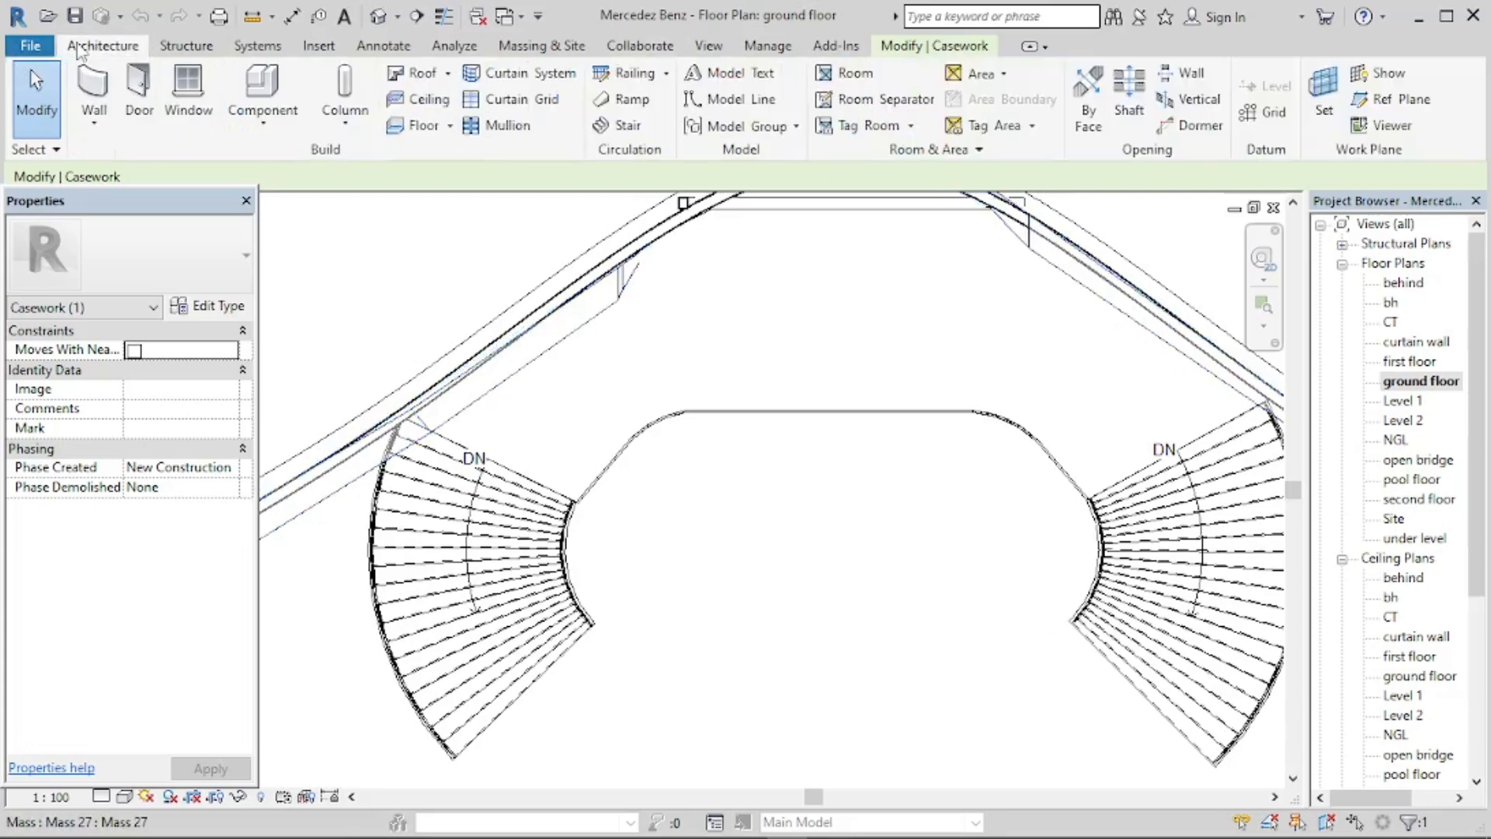
pyautogui.click(278, 132)
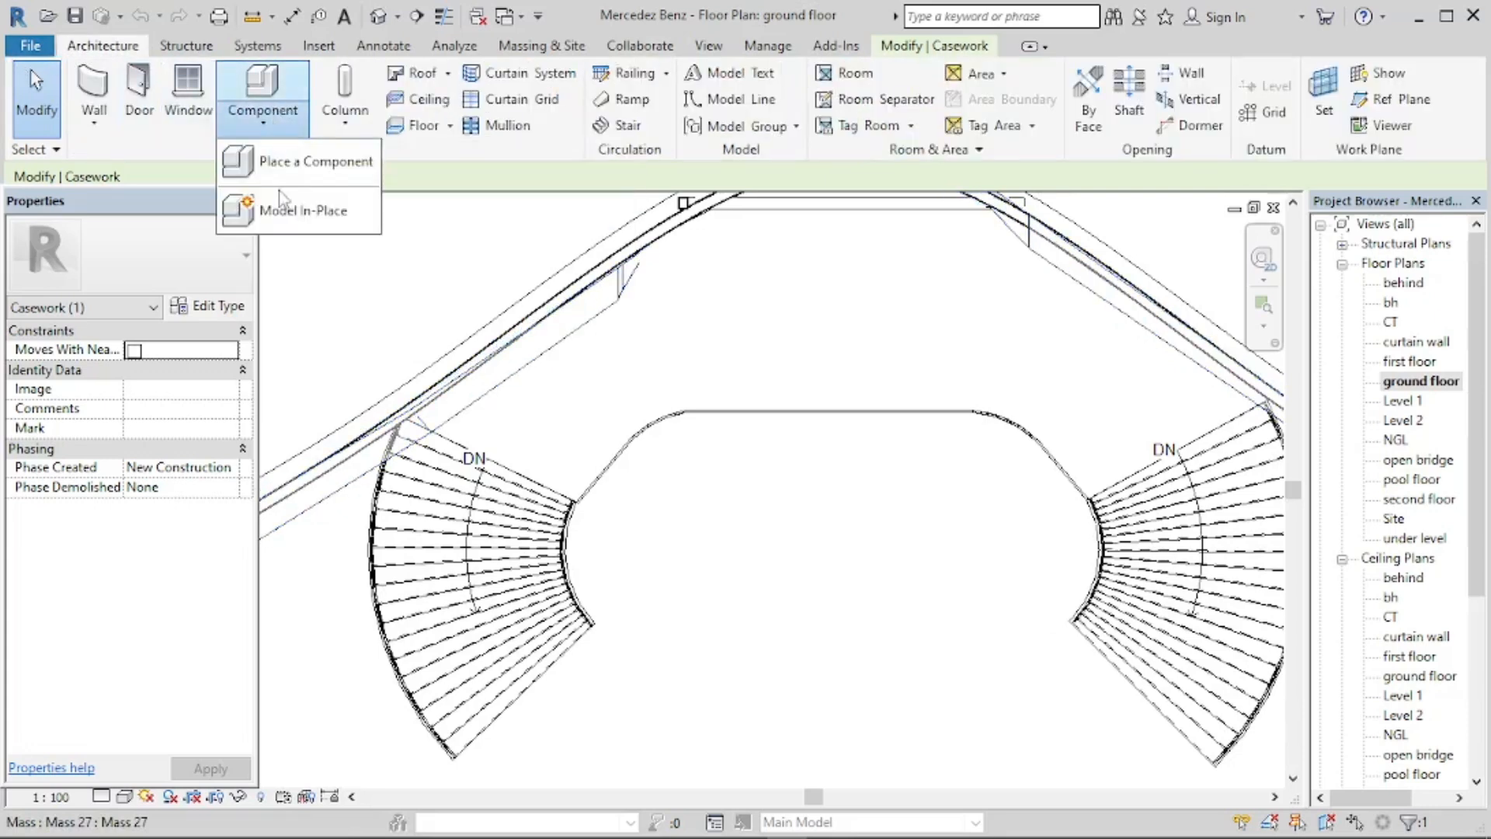
pyautogui.click(427, 232)
pyautogui.click(355, 136)
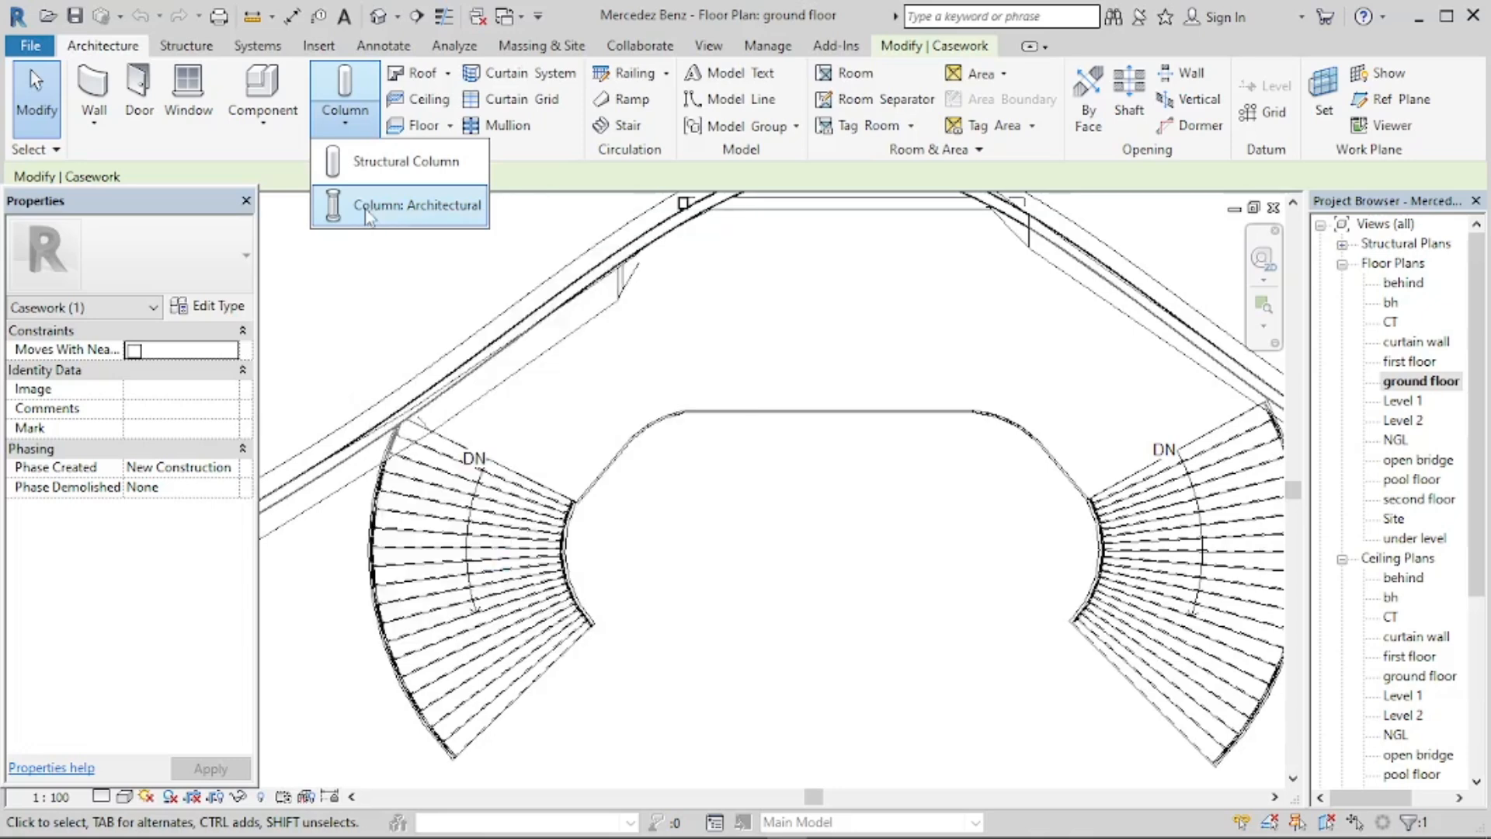
pyautogui.click(367, 214)
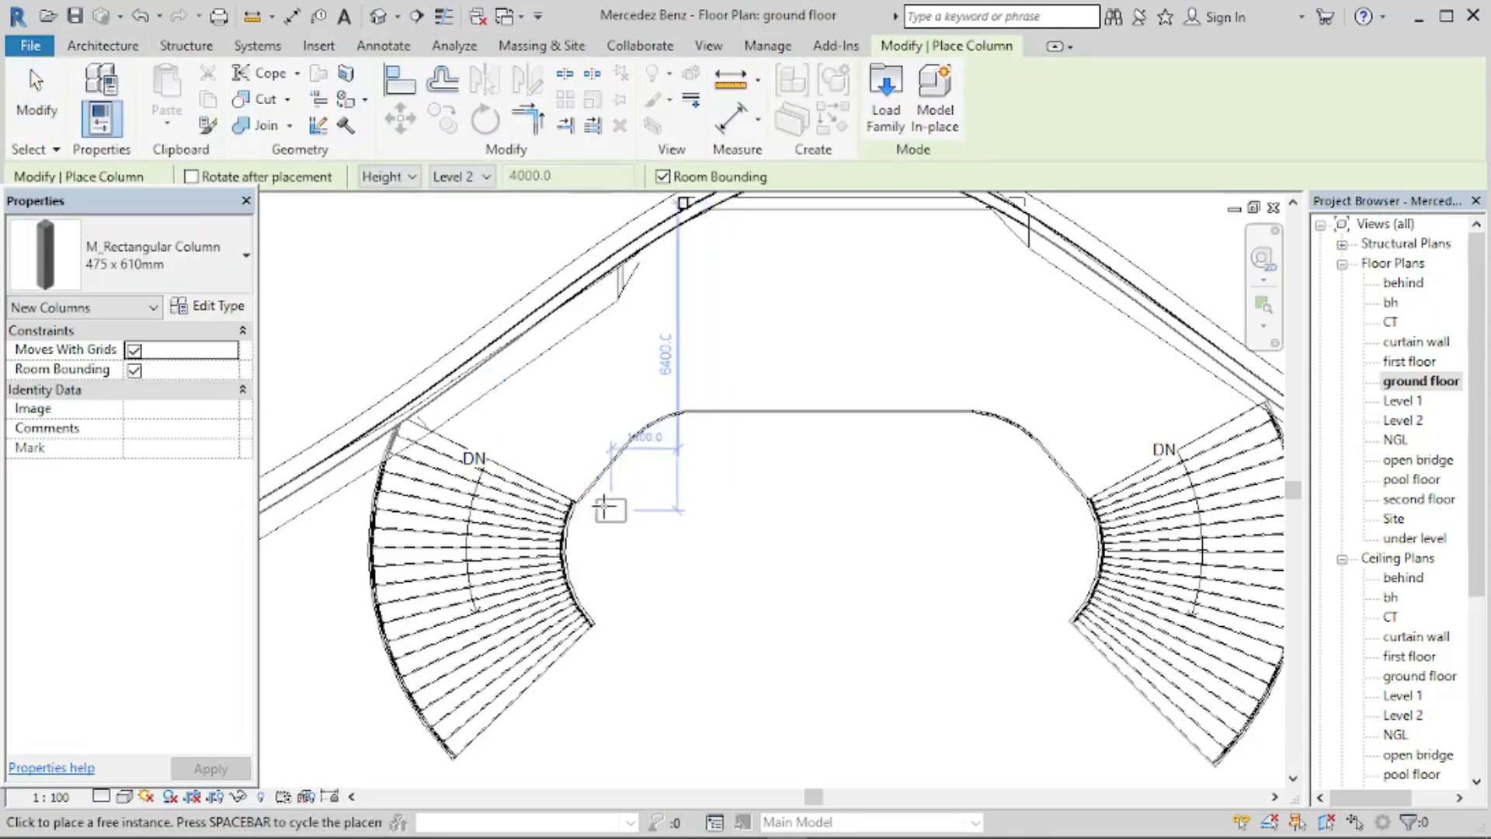
pyautogui.scroll(5, 577, 471)
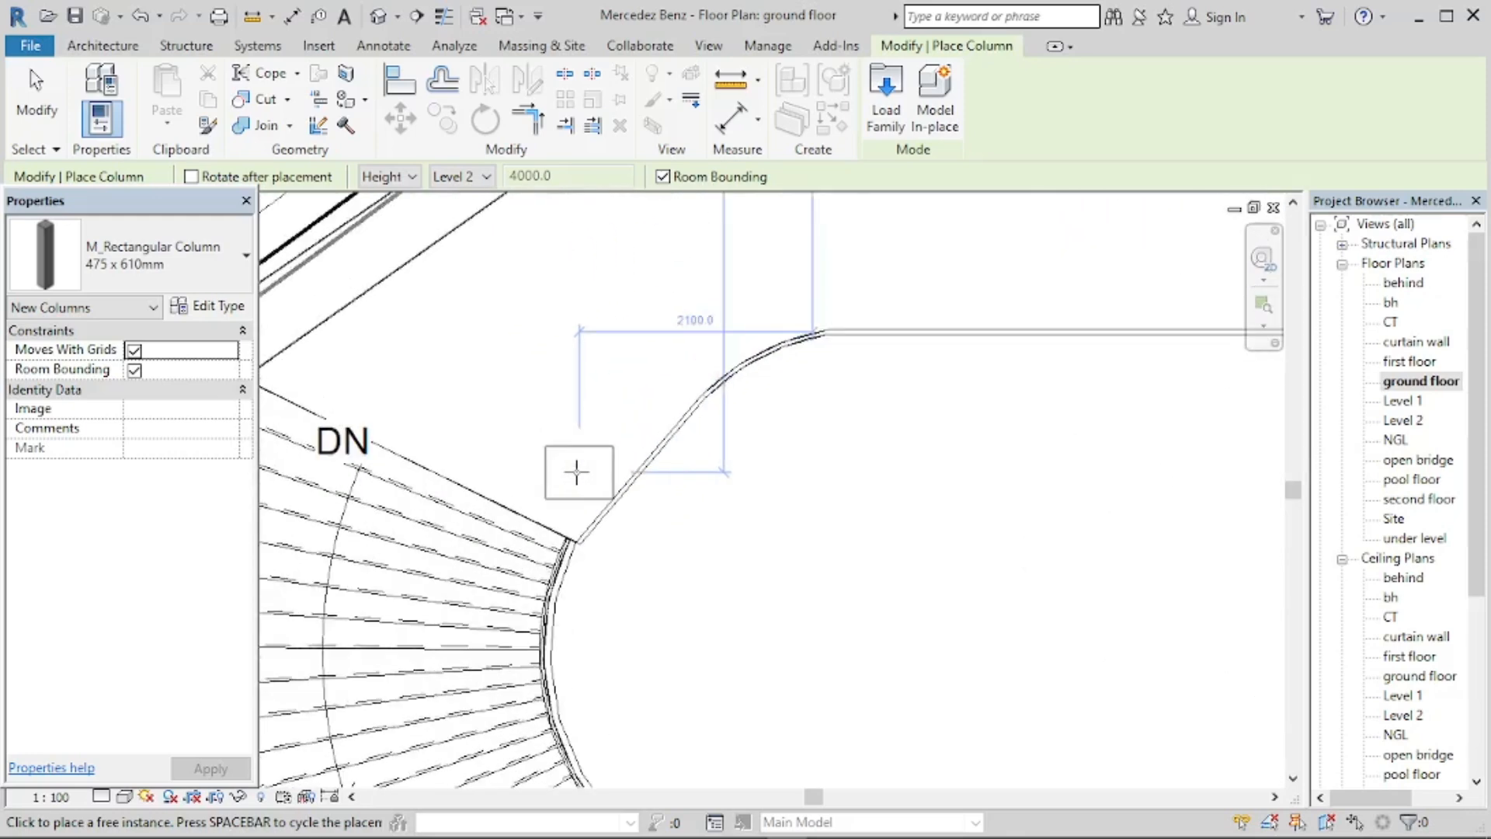
pyautogui.scroll(2, 577, 471)
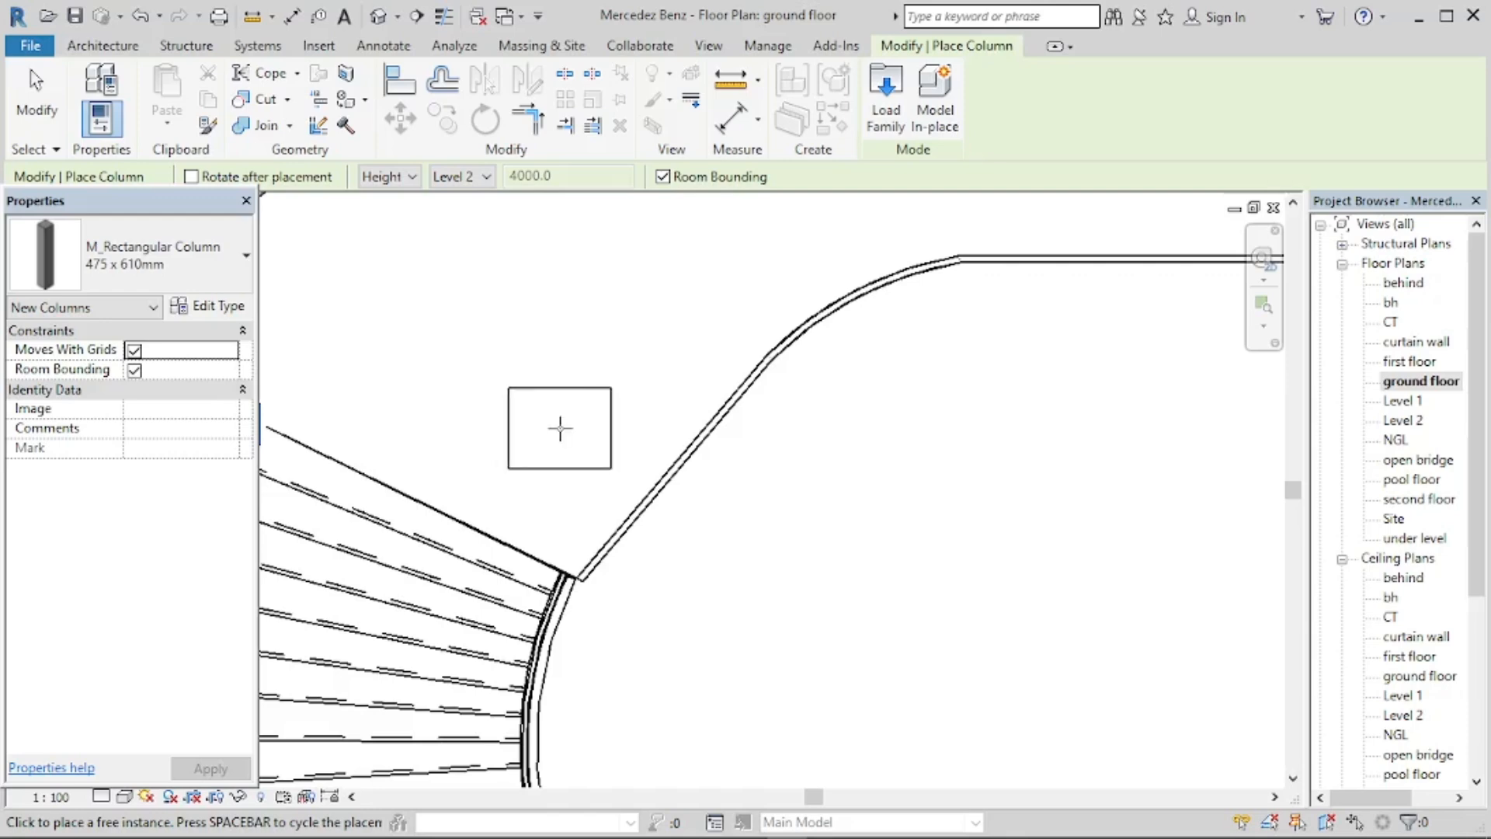
pyautogui.click(560, 443)
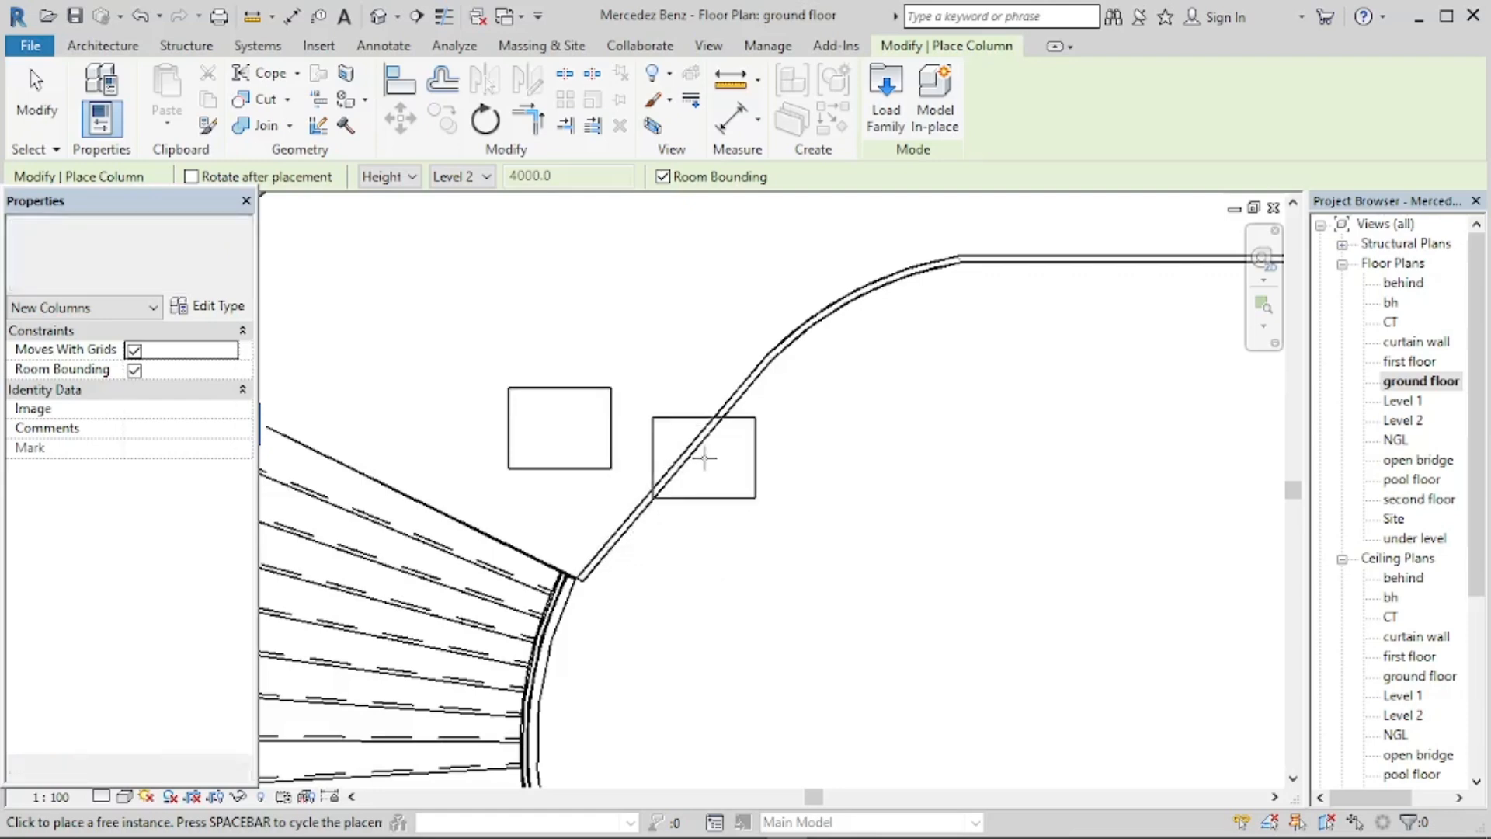
pyautogui.press('Escape')
pyautogui.press('Escape')
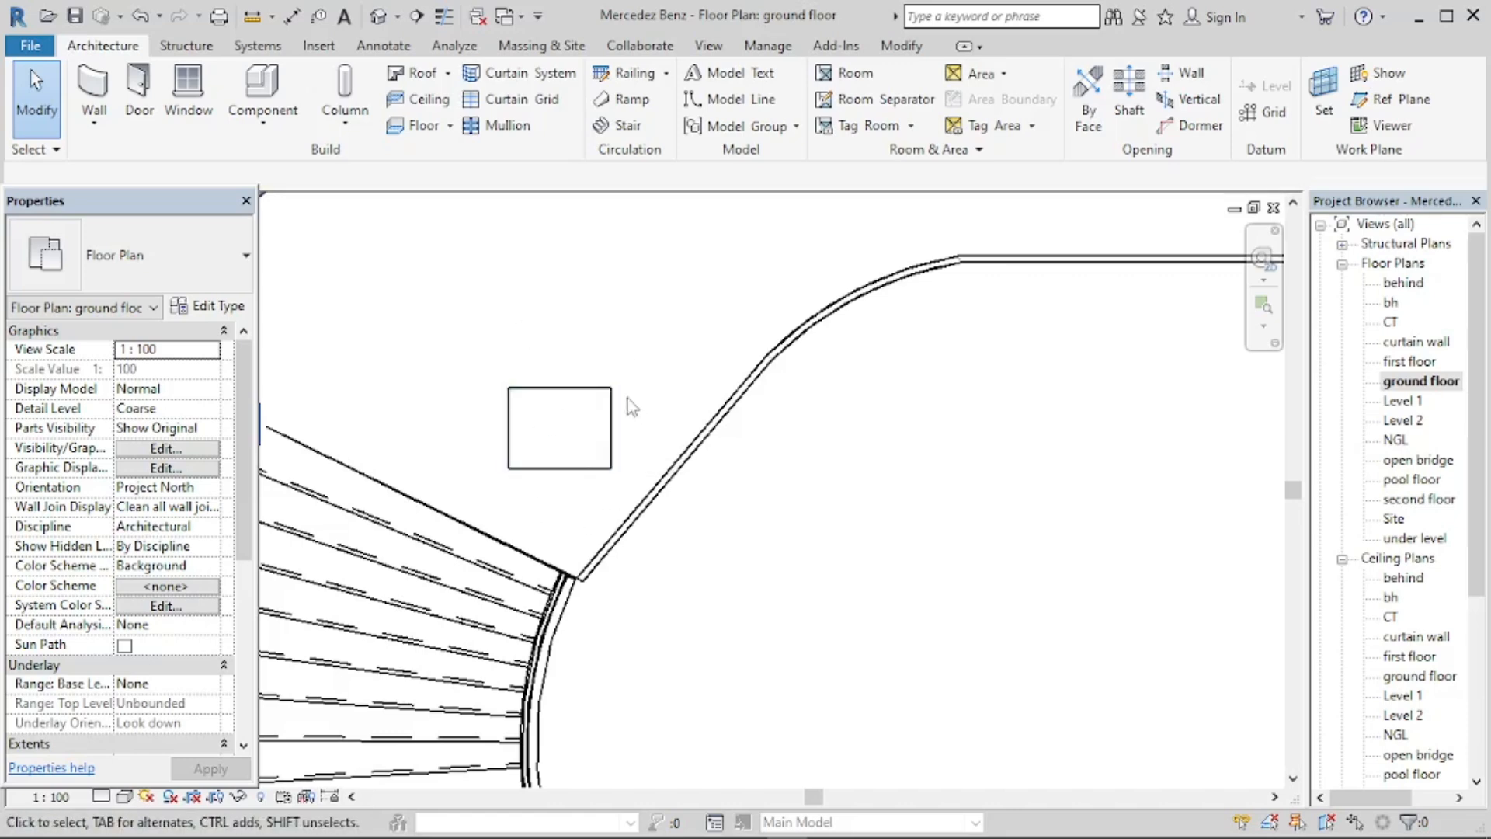
# Open the placed rectangular column's family for editing.
pyautogui.click(610, 434)
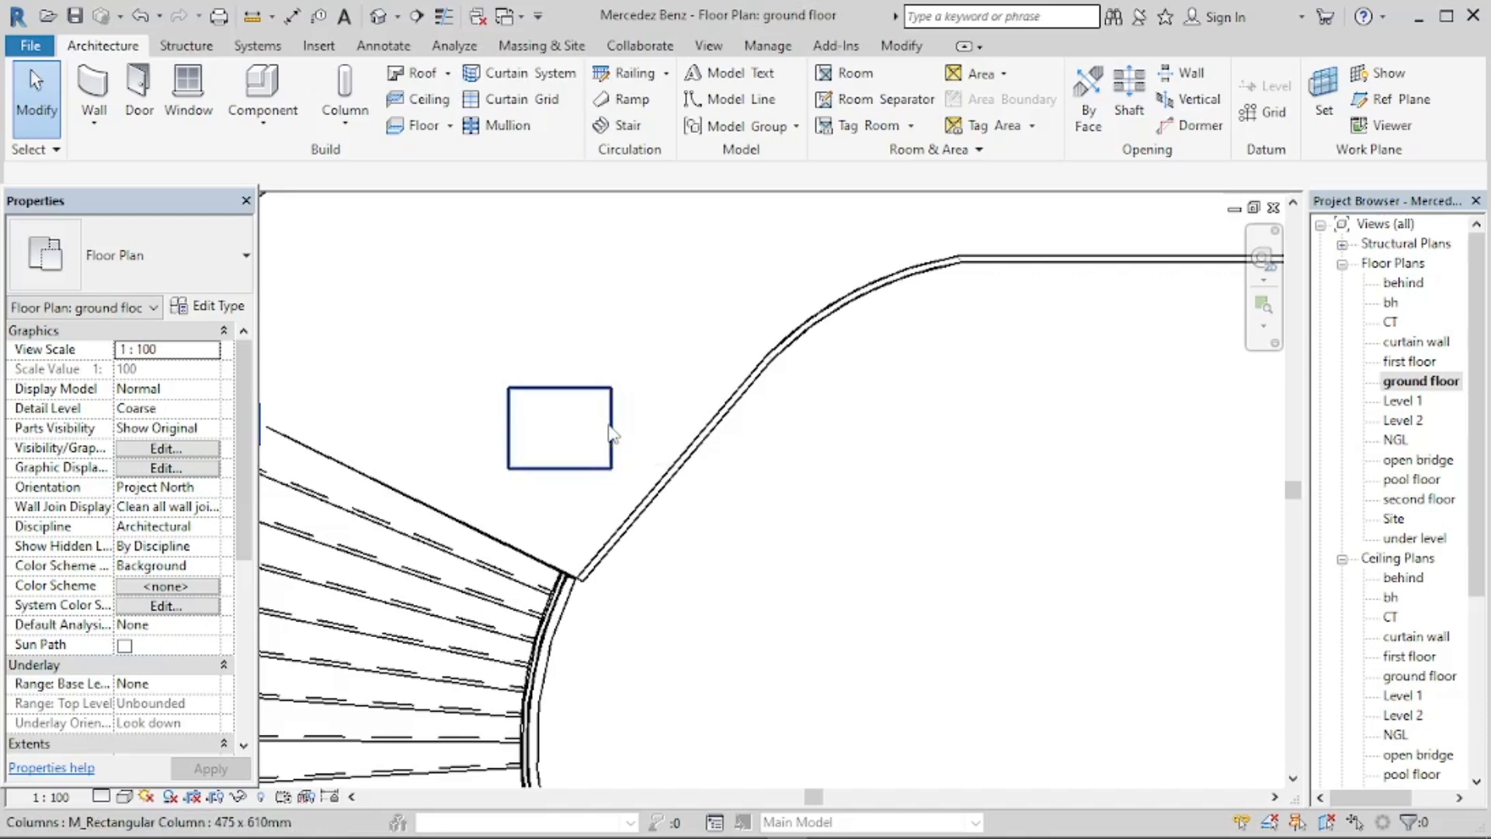
pyautogui.doubleClick(609, 434)
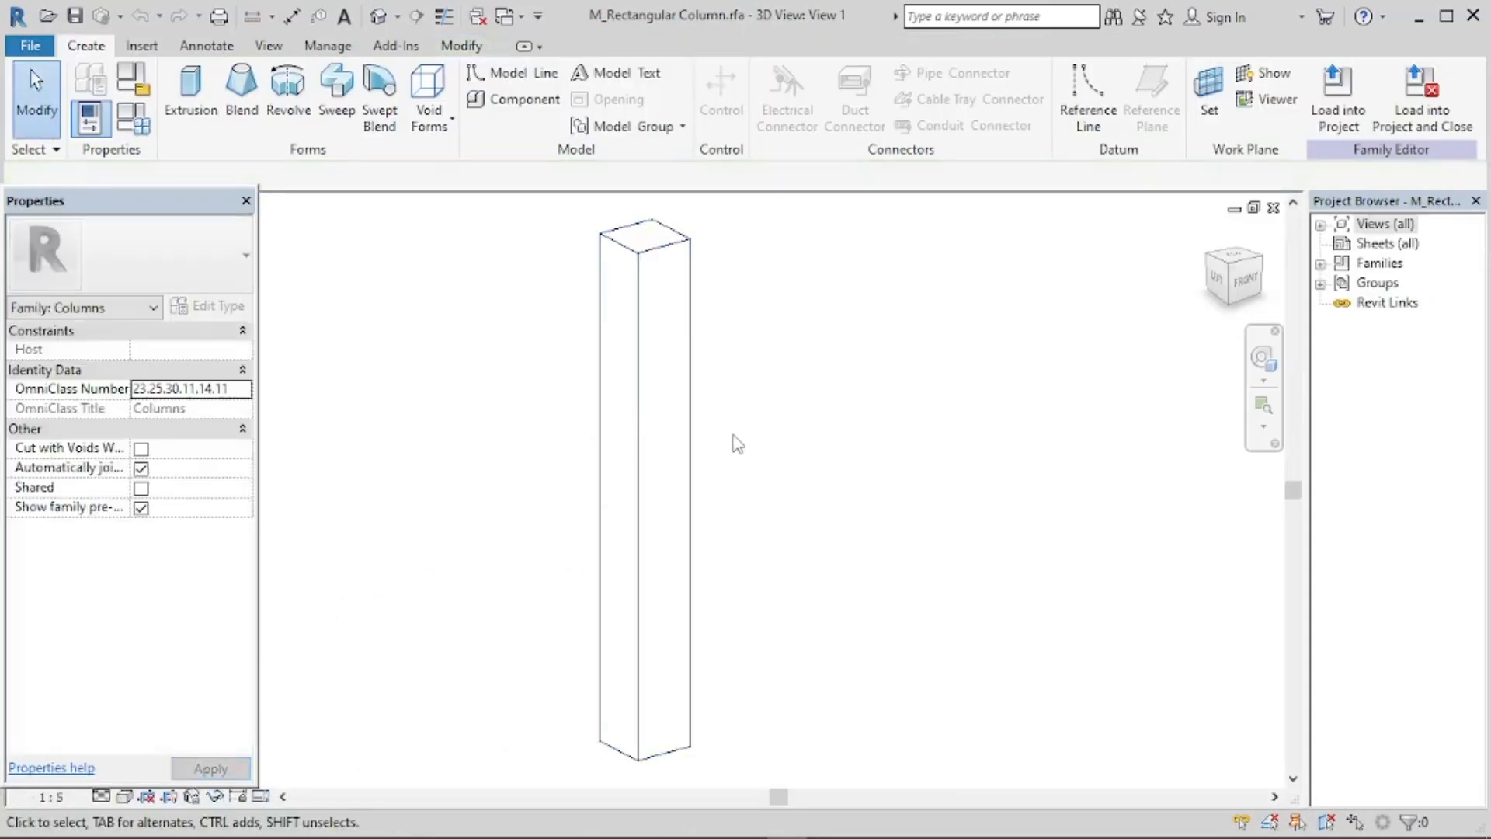
pyautogui.scroll(-2, 737, 442)
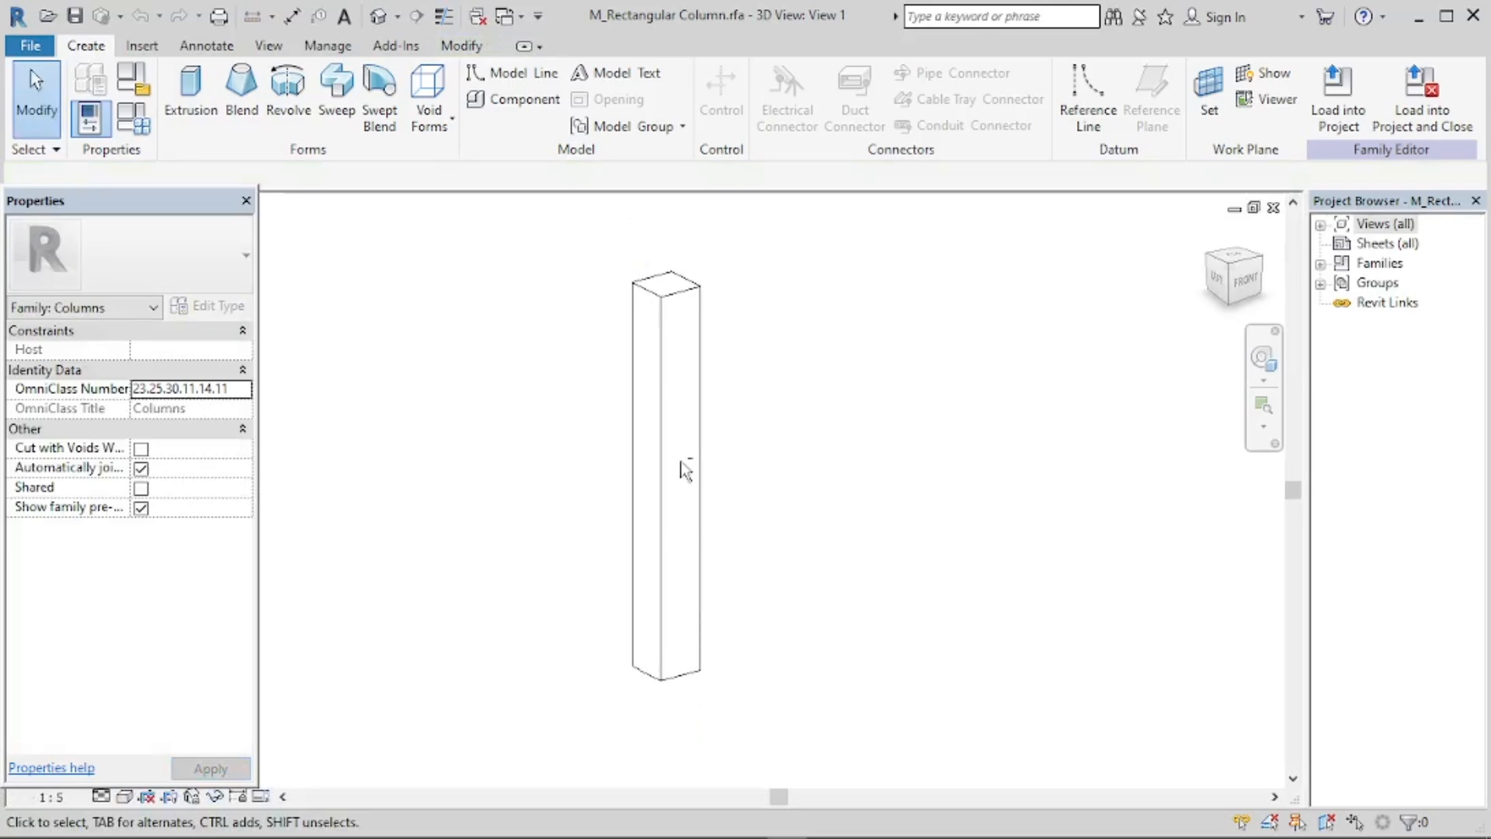
pyautogui.keyDown('shift'); pyautogui.moveTo(676, 469); pyautogui.dragTo(676, 527, button='middle'); pyautogui.keyUp('shift')
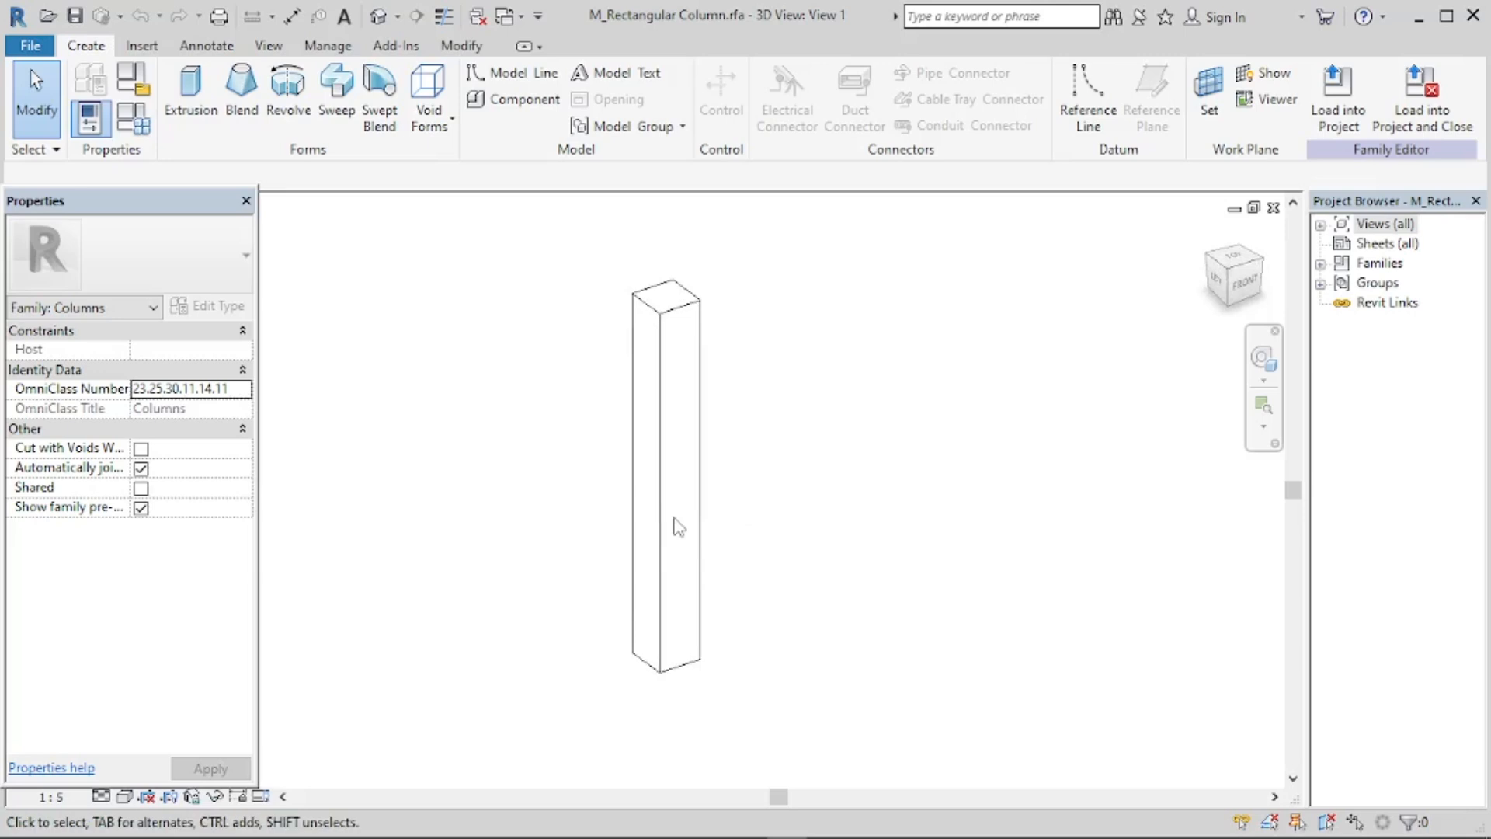
# Open the column extrusion's sketch for editing and view its rectangular profile from above.
pyautogui.scroll(3, 674, 536)
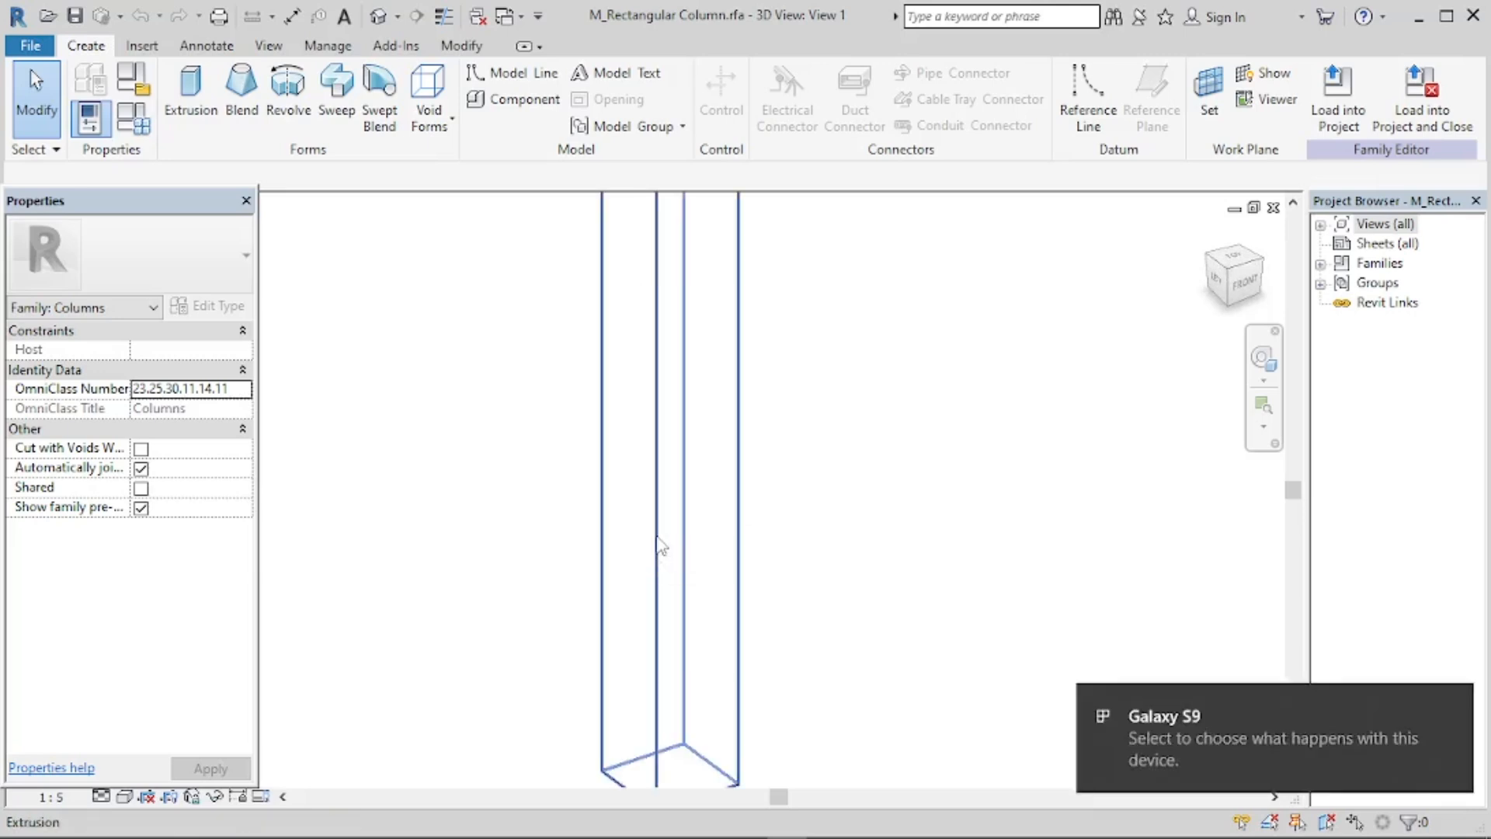
pyautogui.scroll(-1, 659, 544)
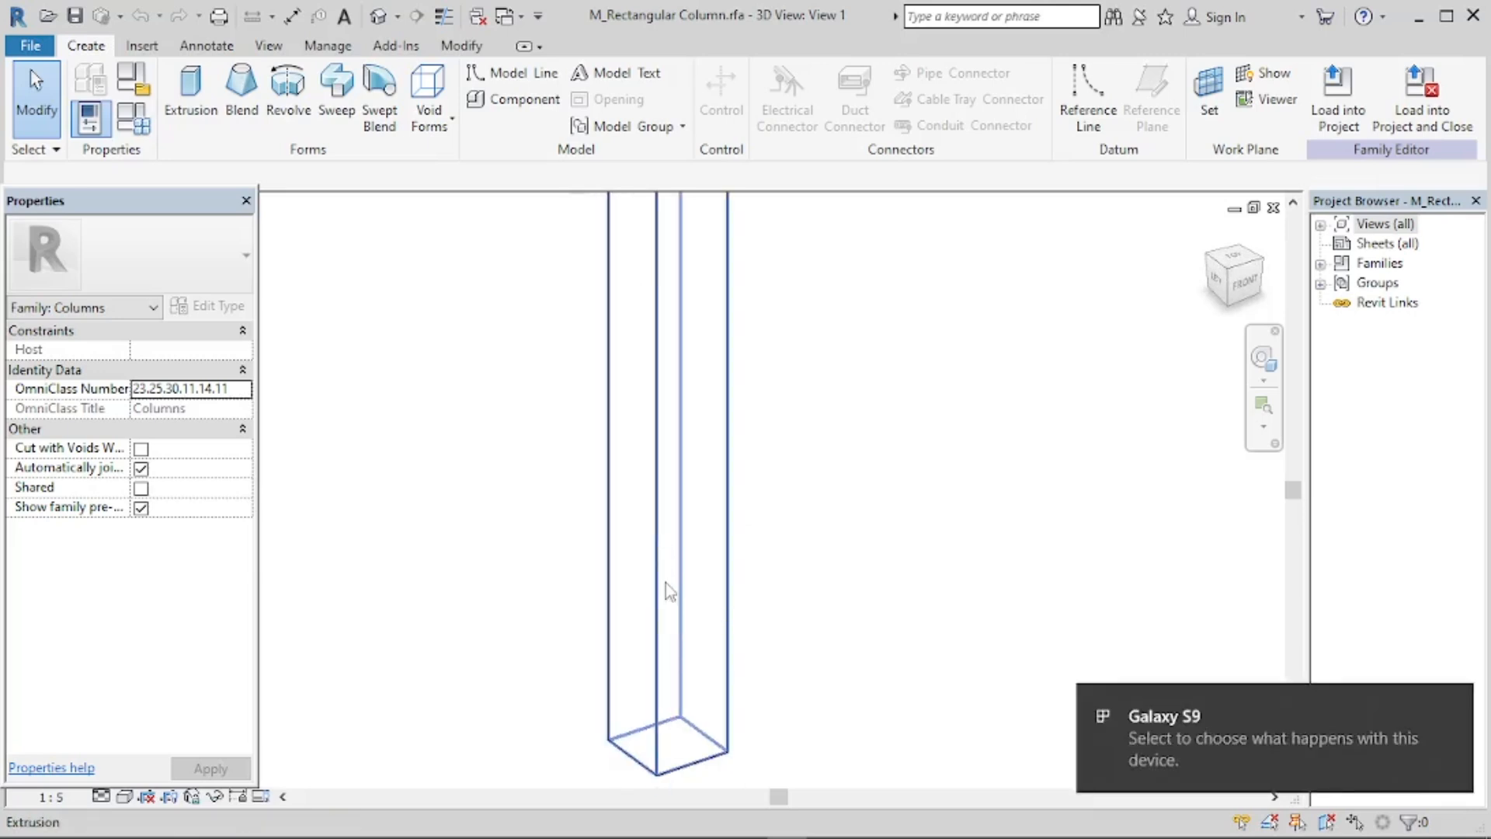
pyautogui.click(665, 582)
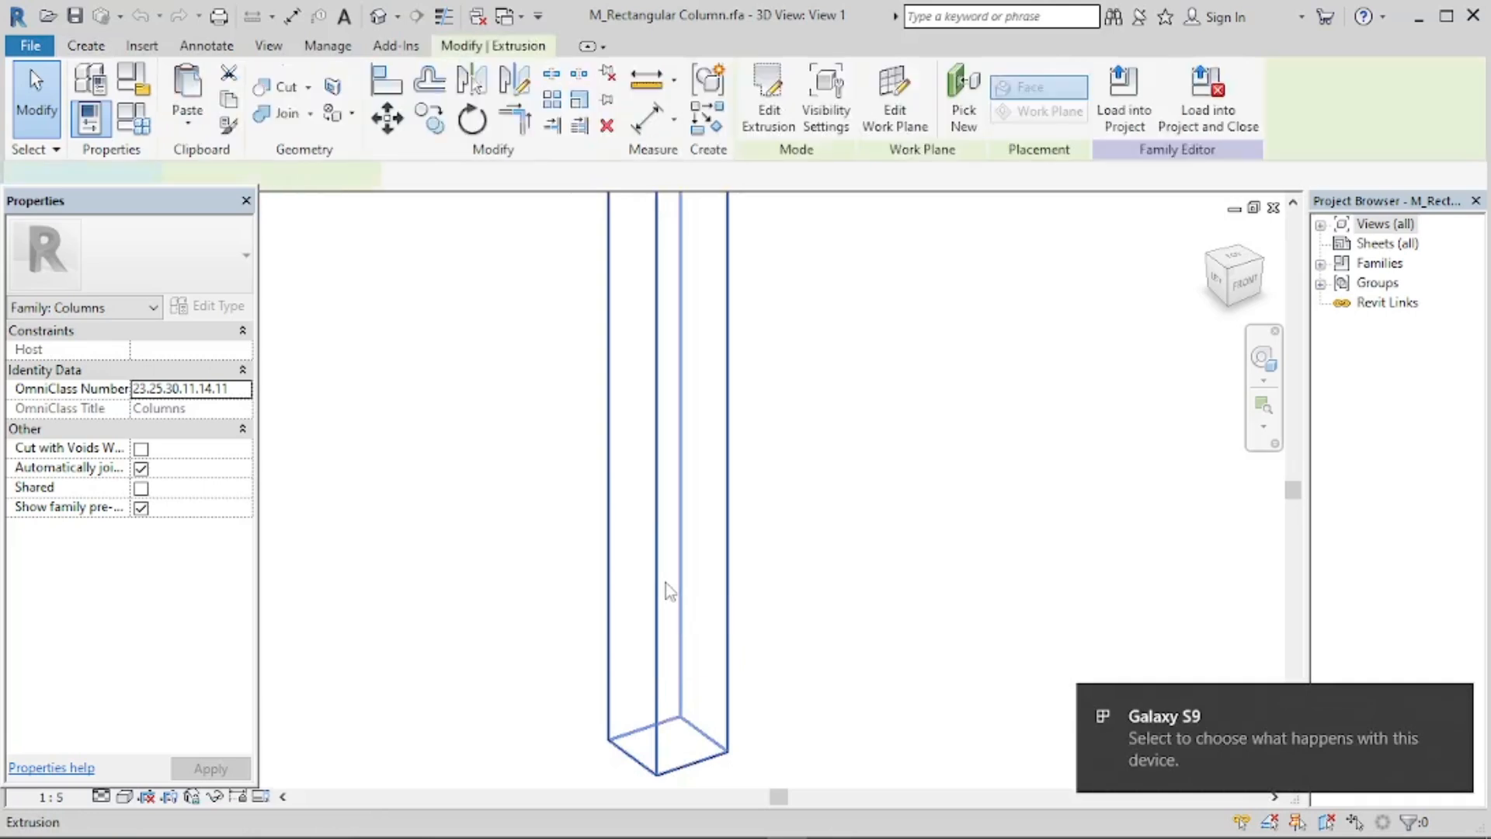
pyautogui.doubleClick(665, 583)
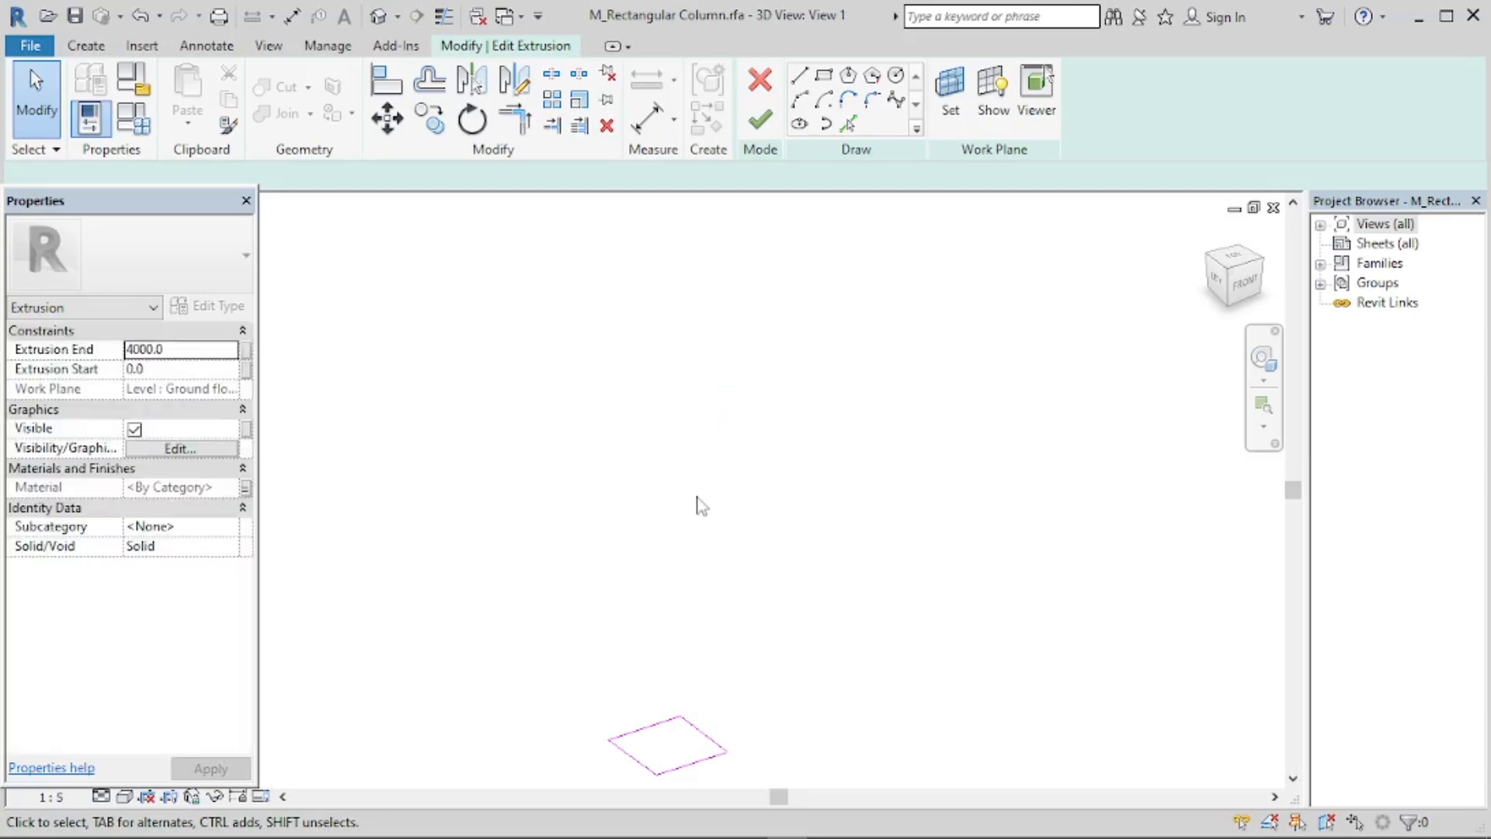
pyautogui.moveTo(702, 466)
pyautogui.keyDown('shift'); pyautogui.mouseDown(button='middle')
pyautogui.moveTo(698, 662)
pyautogui.moveTo(667, 771)
pyautogui.mouseUp(button='middle'); pyautogui.keyUp('shift')
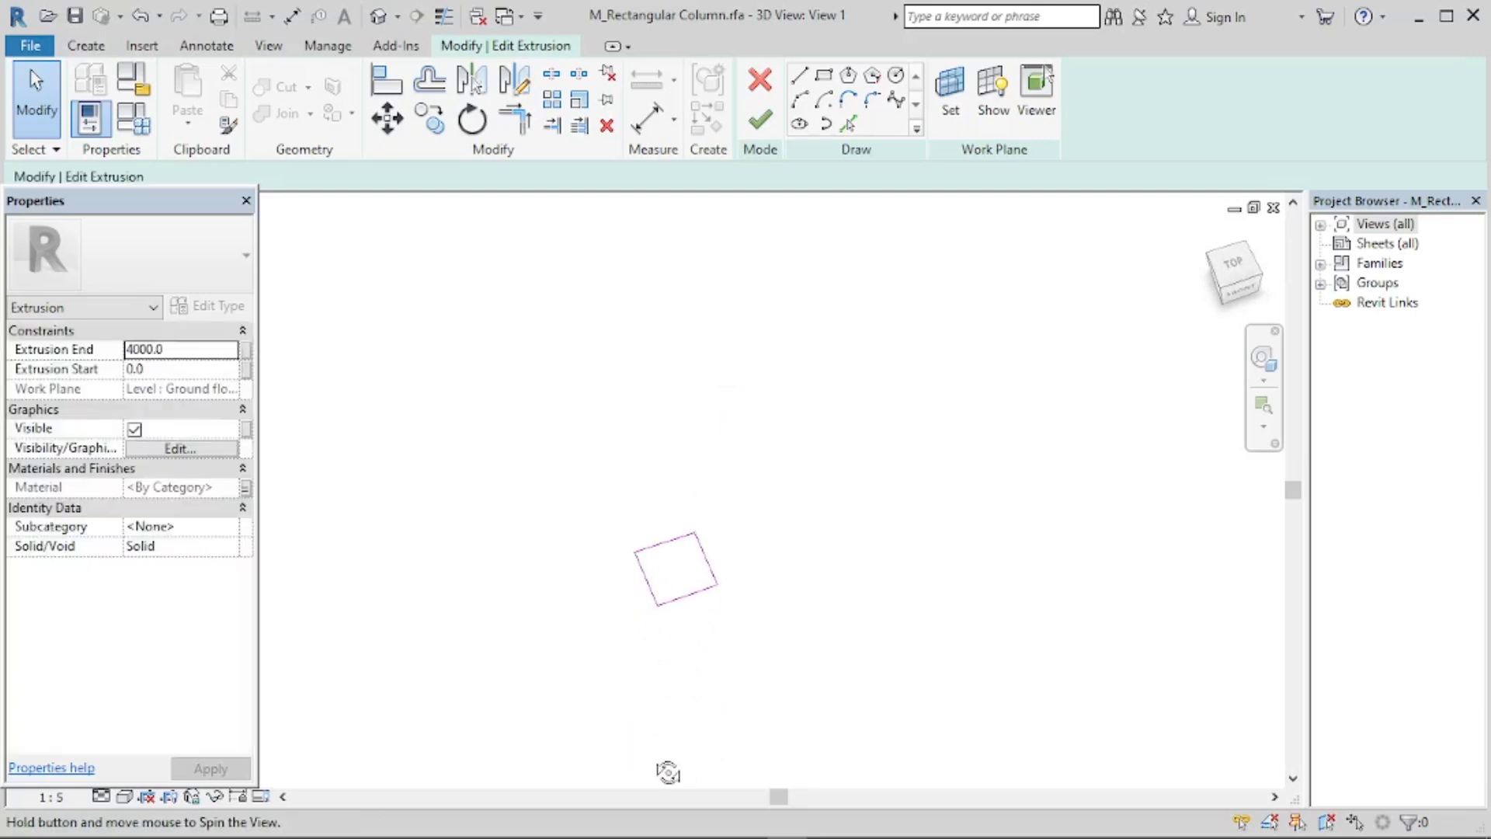
pyautogui.scroll(6, 688, 572)
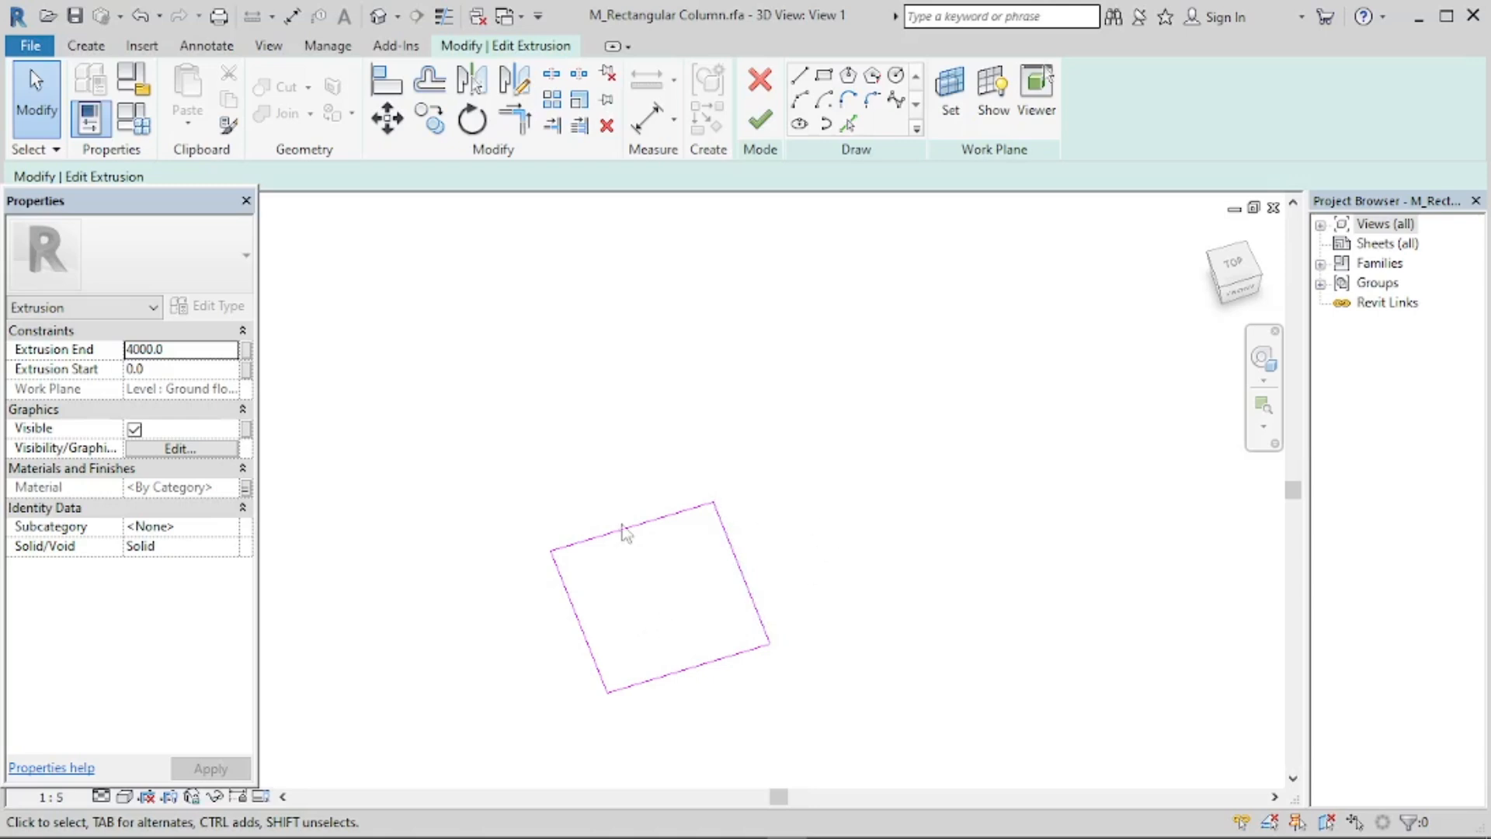
# Sketch a line across the rectangular profile from the upper edge's midpoint to the lower edge's midpoint.
pyautogui.click(799, 76)
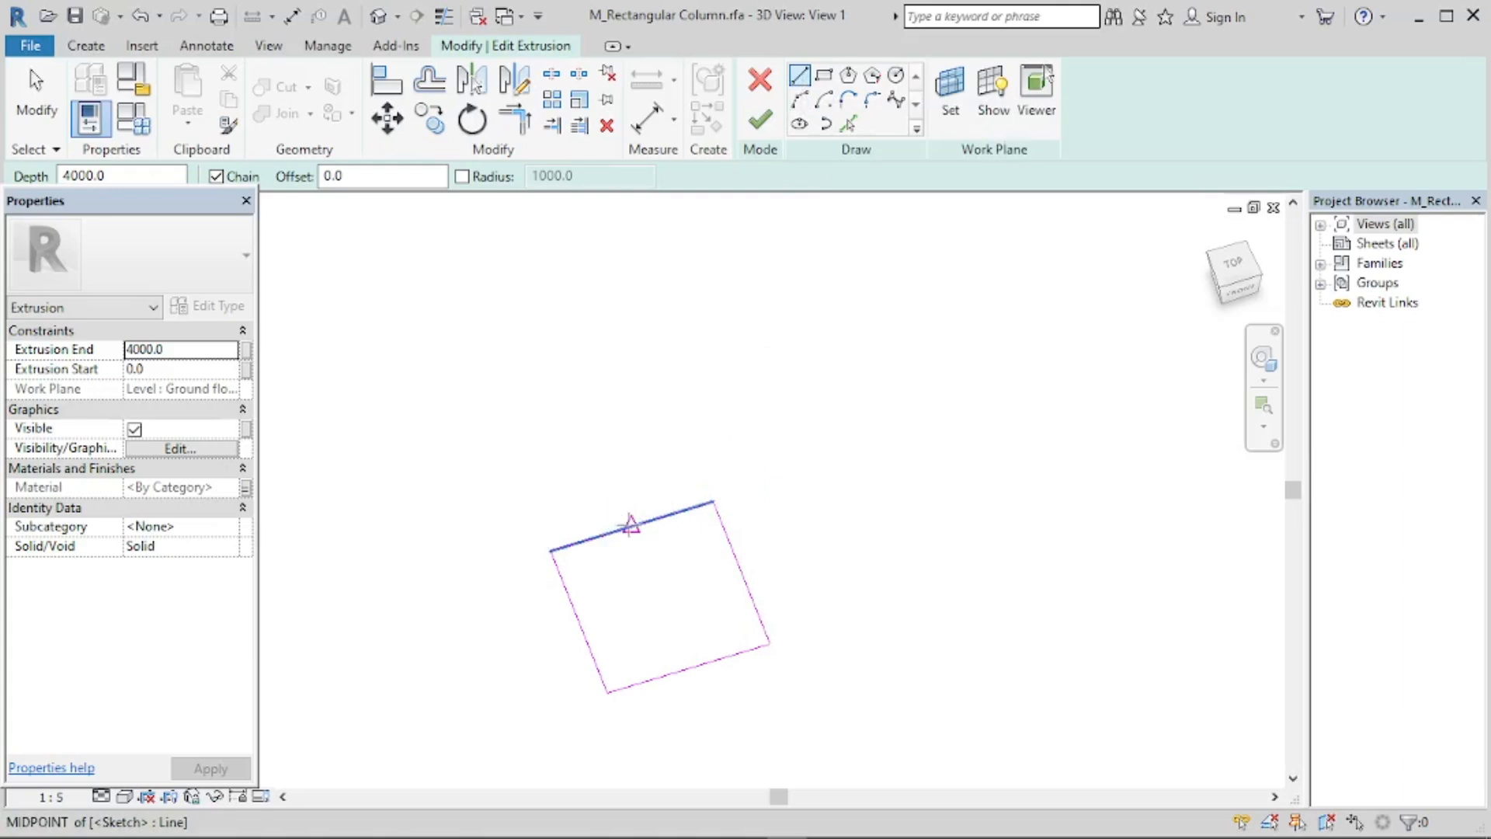
pyautogui.scroll(2, 633, 526)
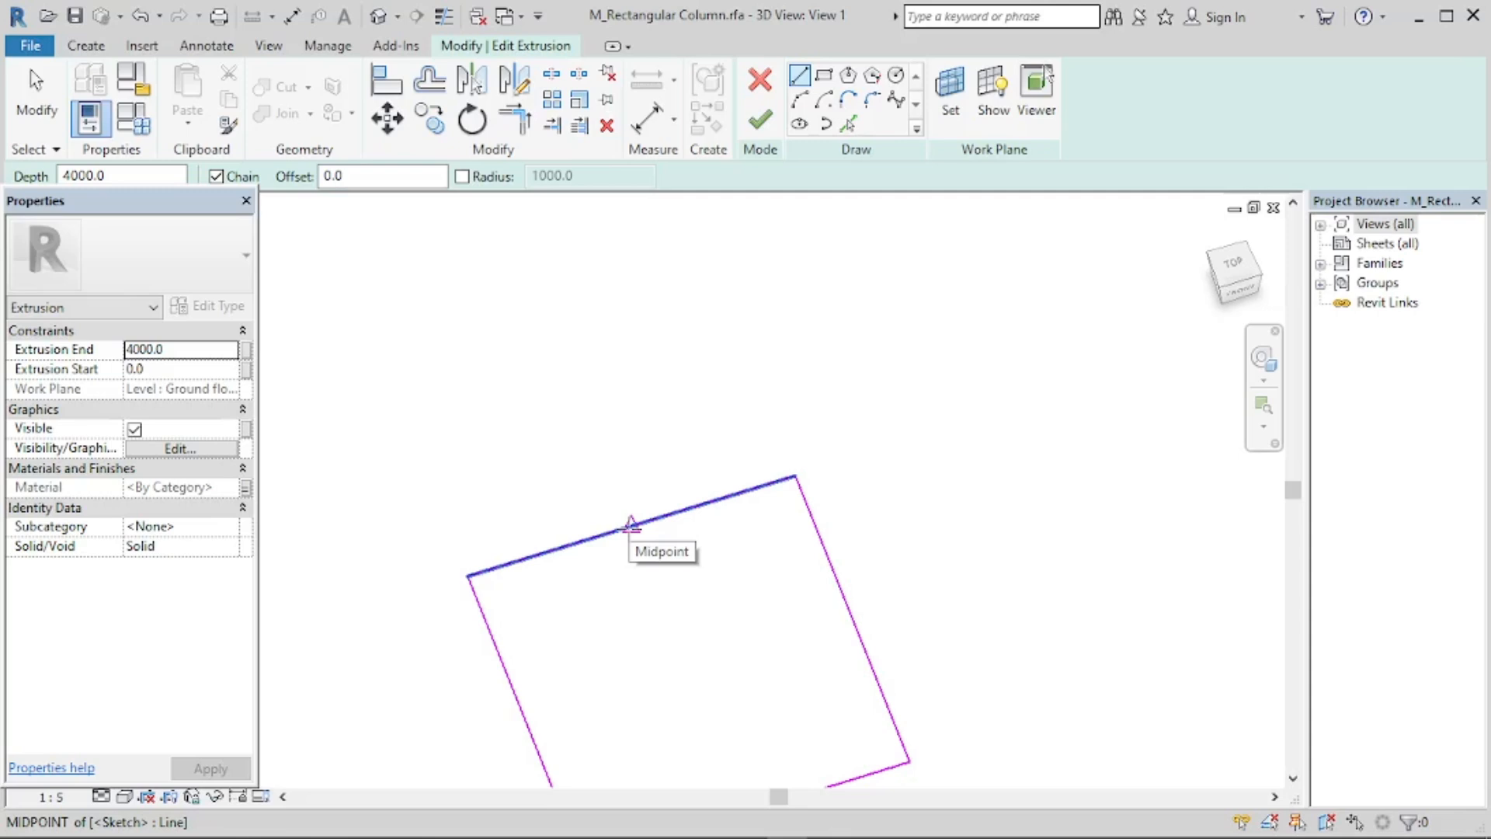
pyautogui.click(631, 526)
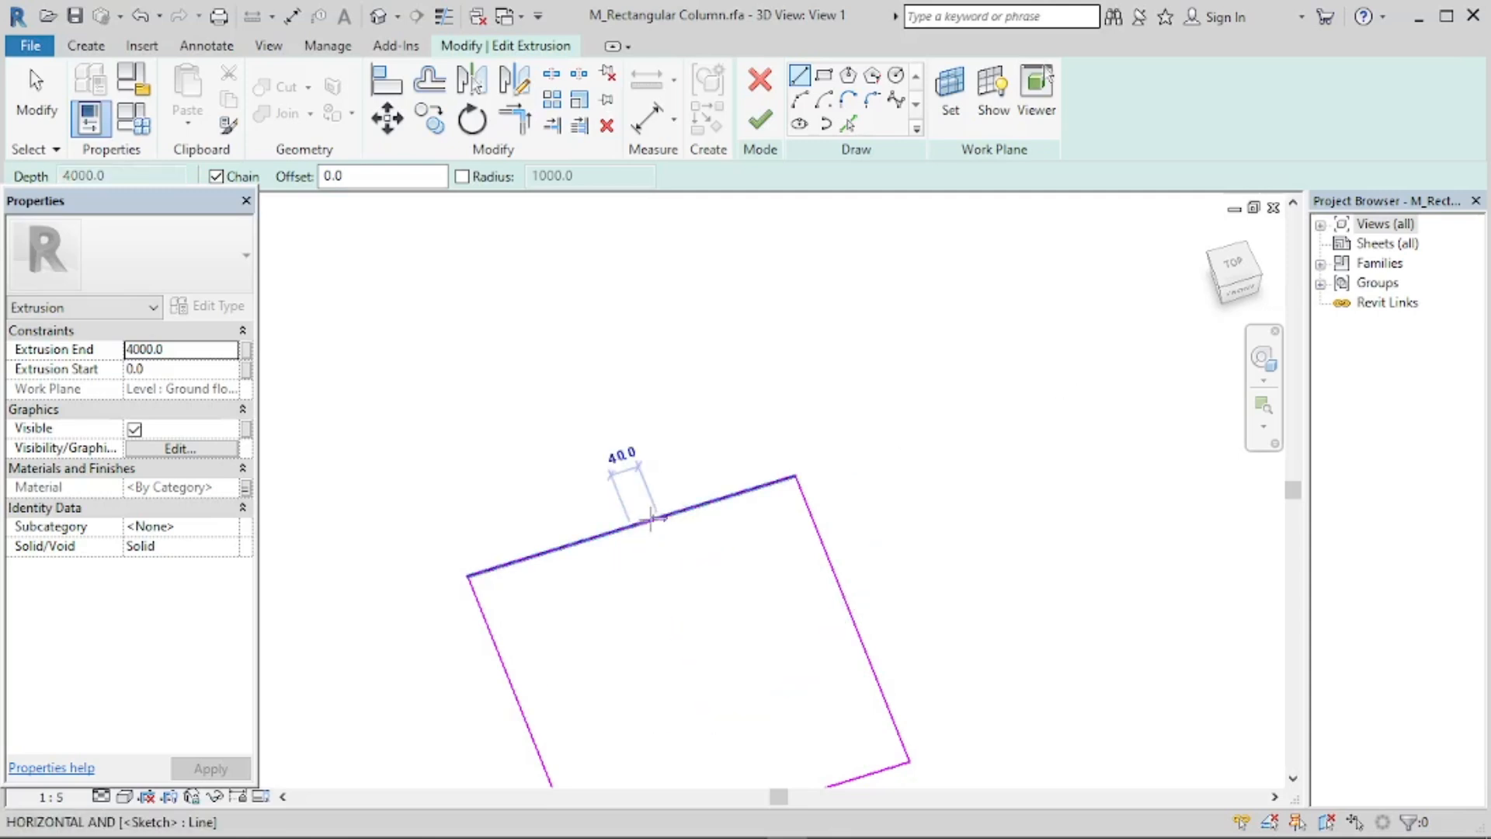
pyautogui.scroll(-2, 651, 519)
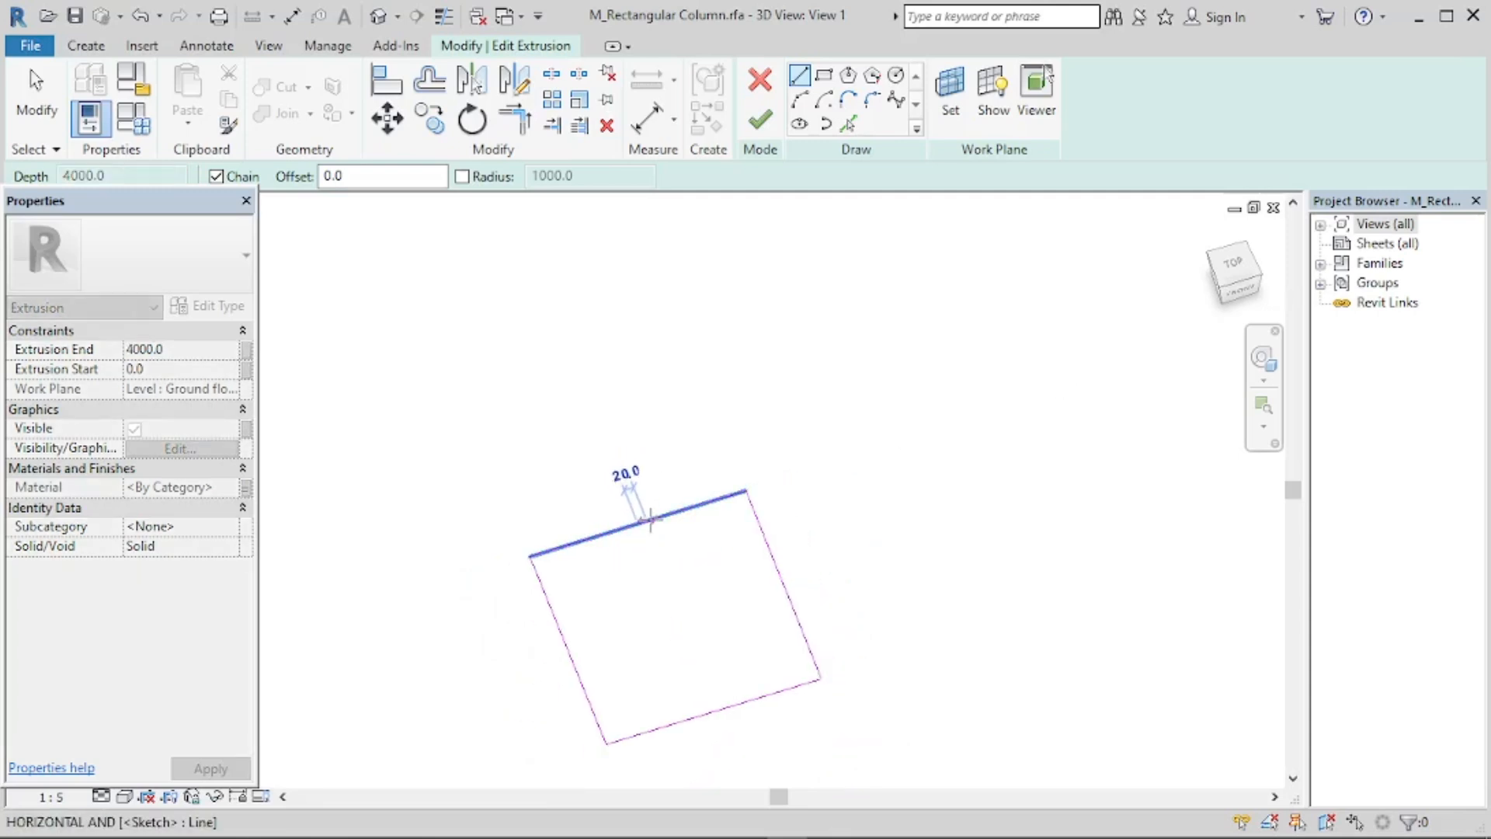
pyautogui.click(713, 711)
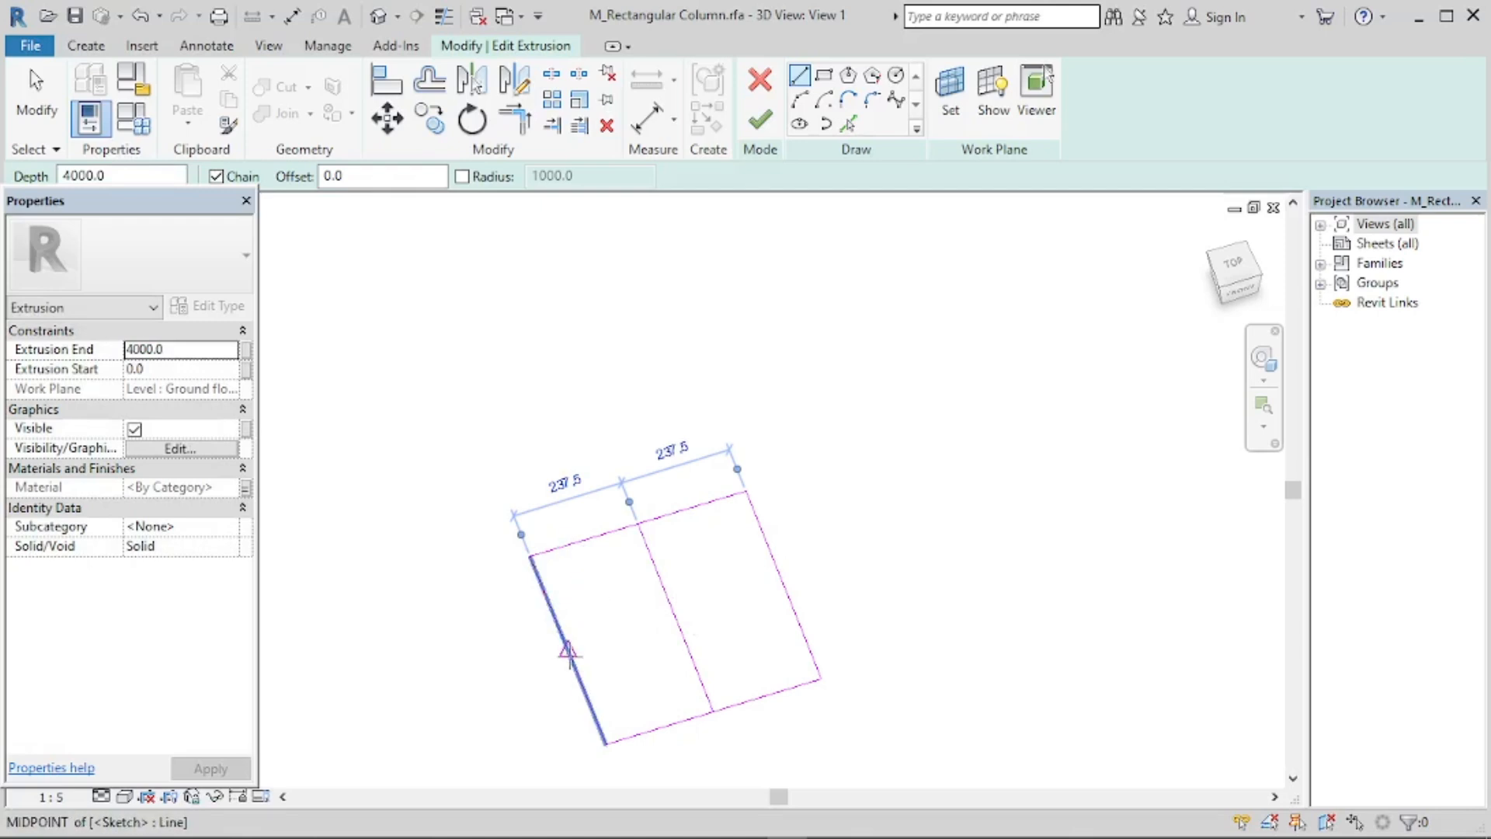
# Sketch a crossing line between the midpoints of the profile's left and right edges to mark its centre.
pyautogui.scroll(2, 570, 652)
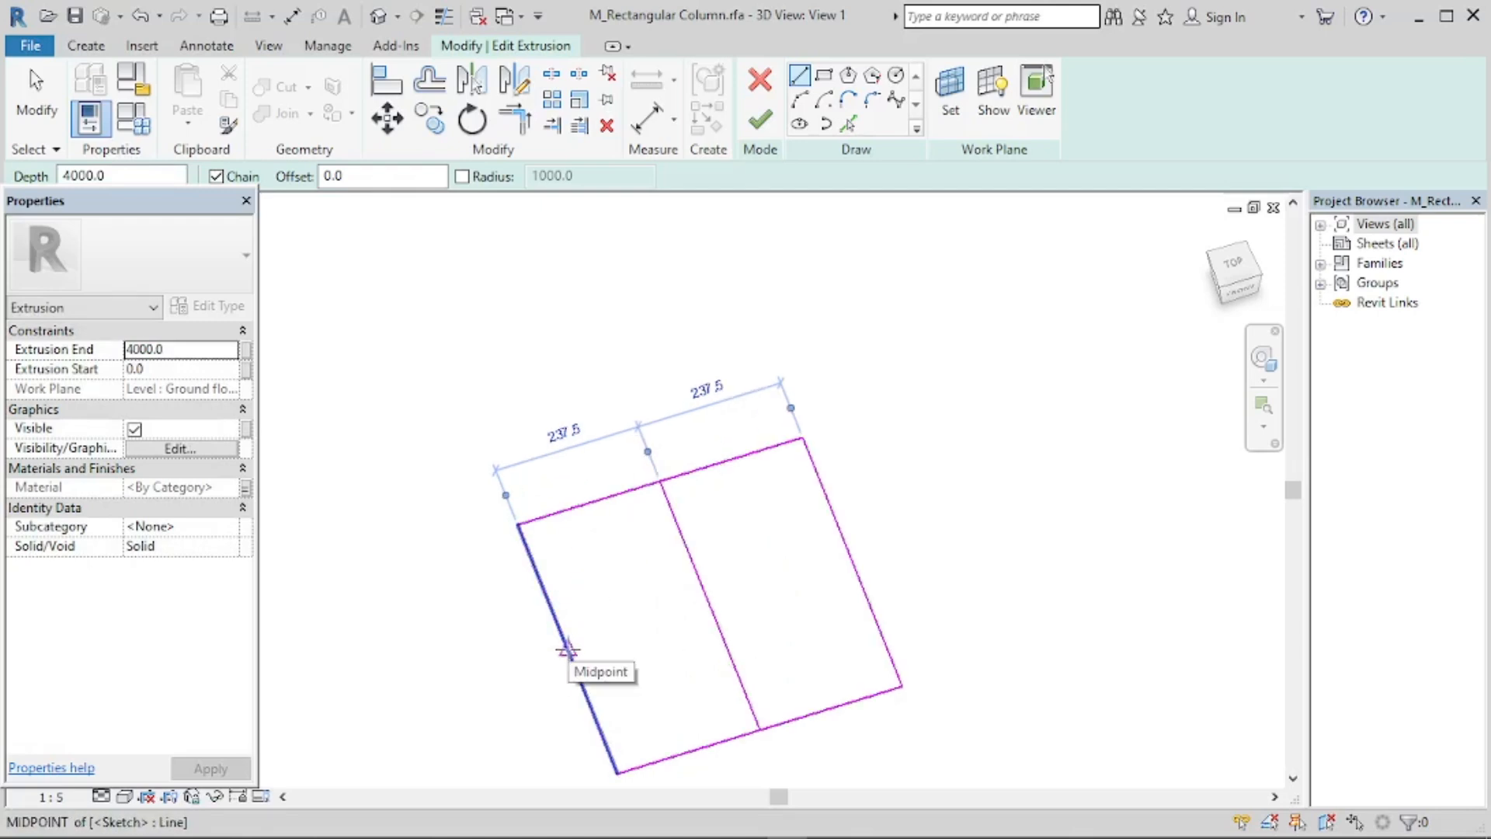
pyautogui.click(567, 651)
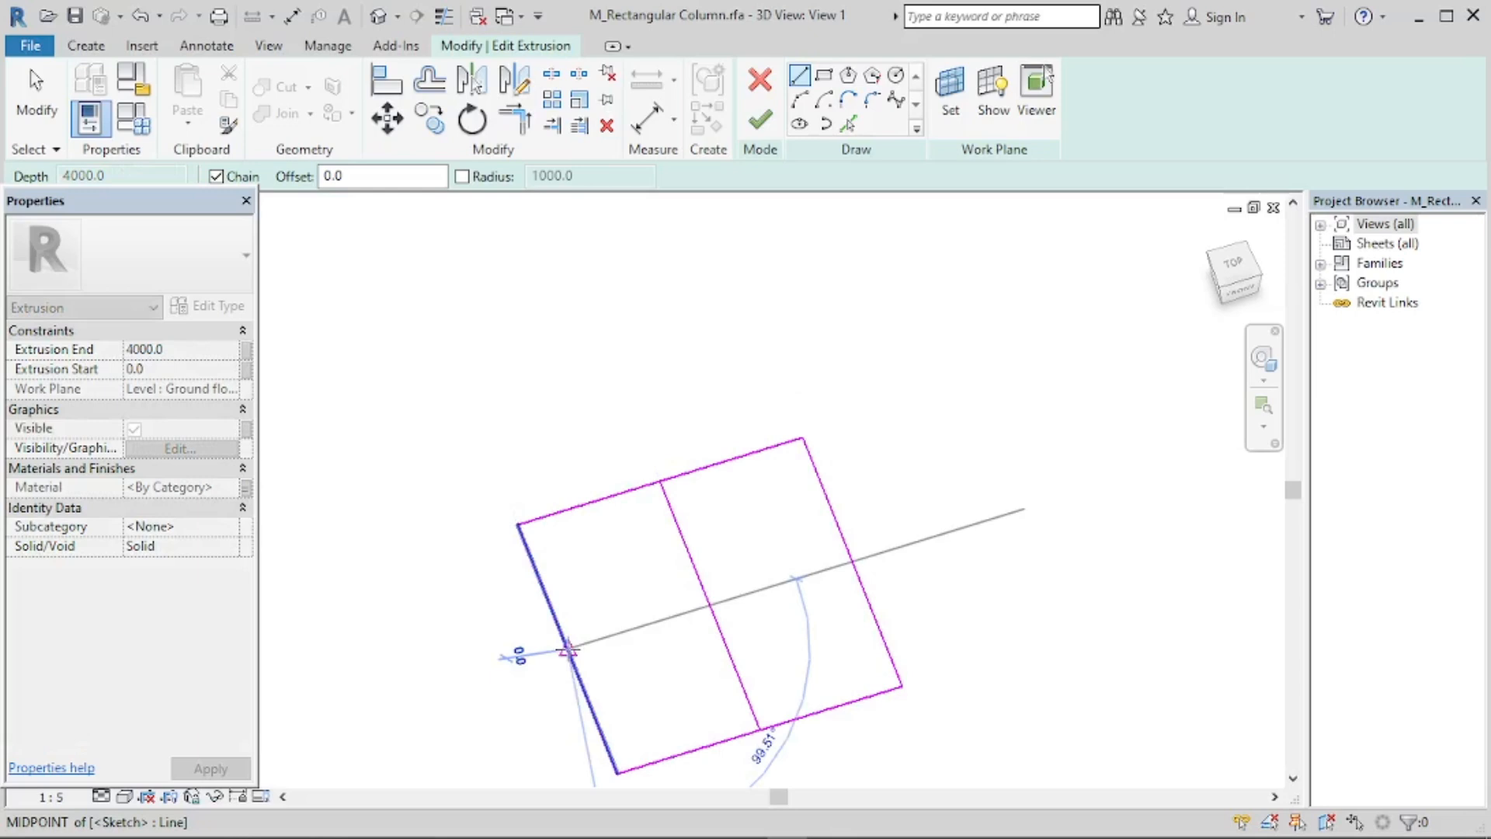
pyautogui.click(852, 561)
pyautogui.press('Escape')
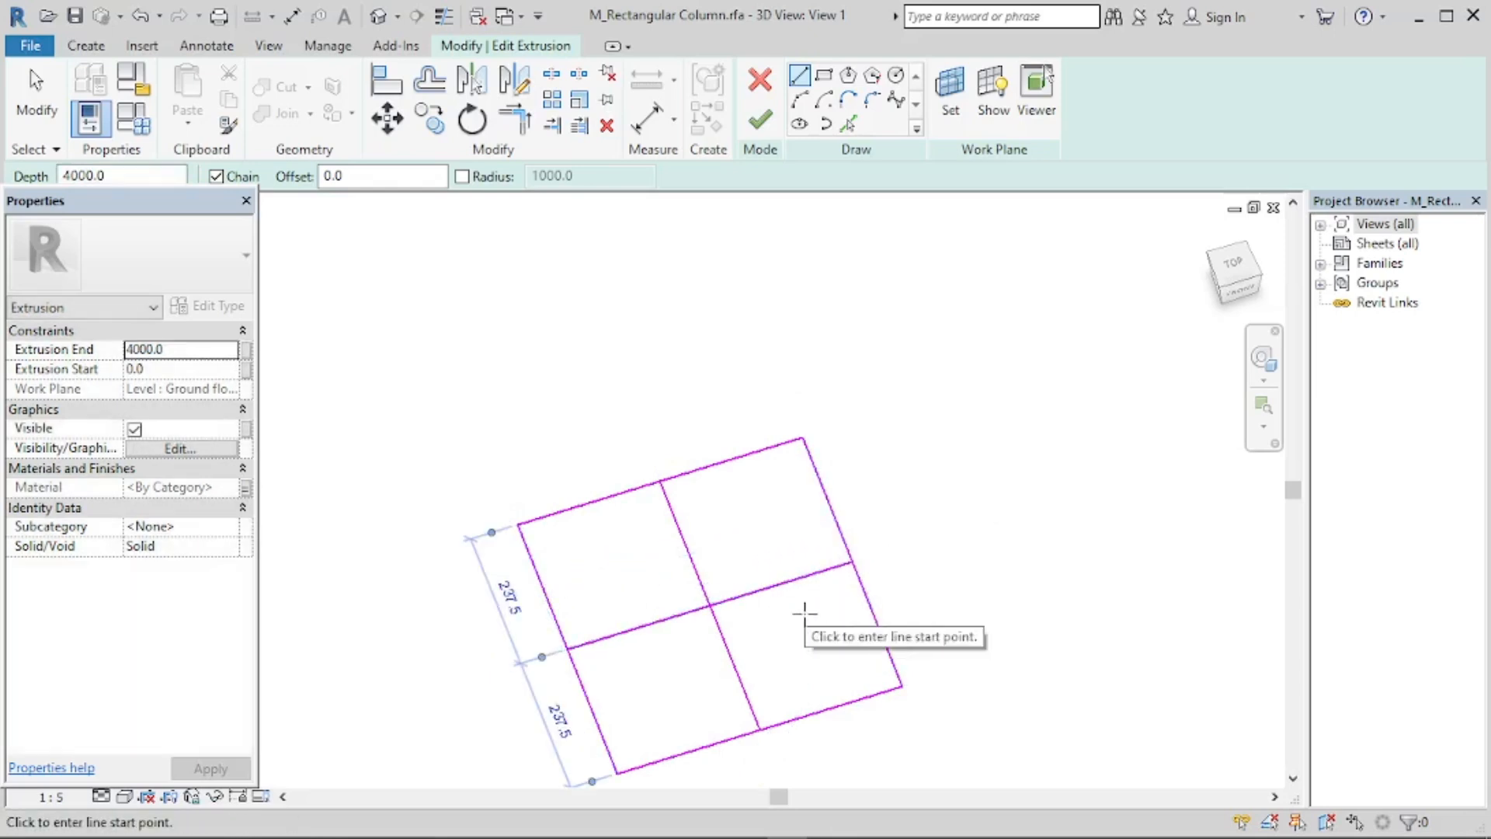
pyautogui.press('Escape')
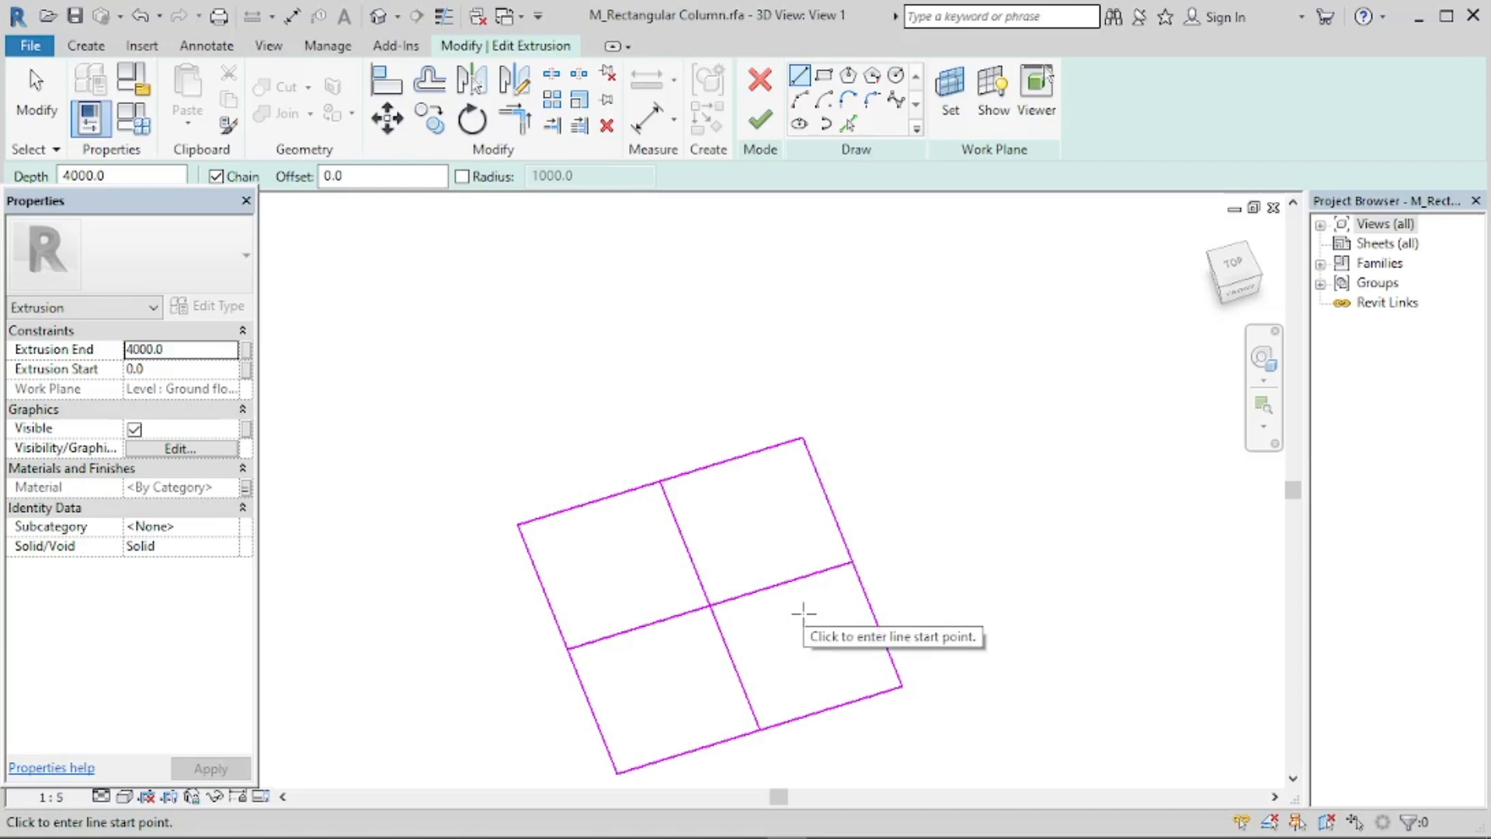
pyautogui.press('Escape')
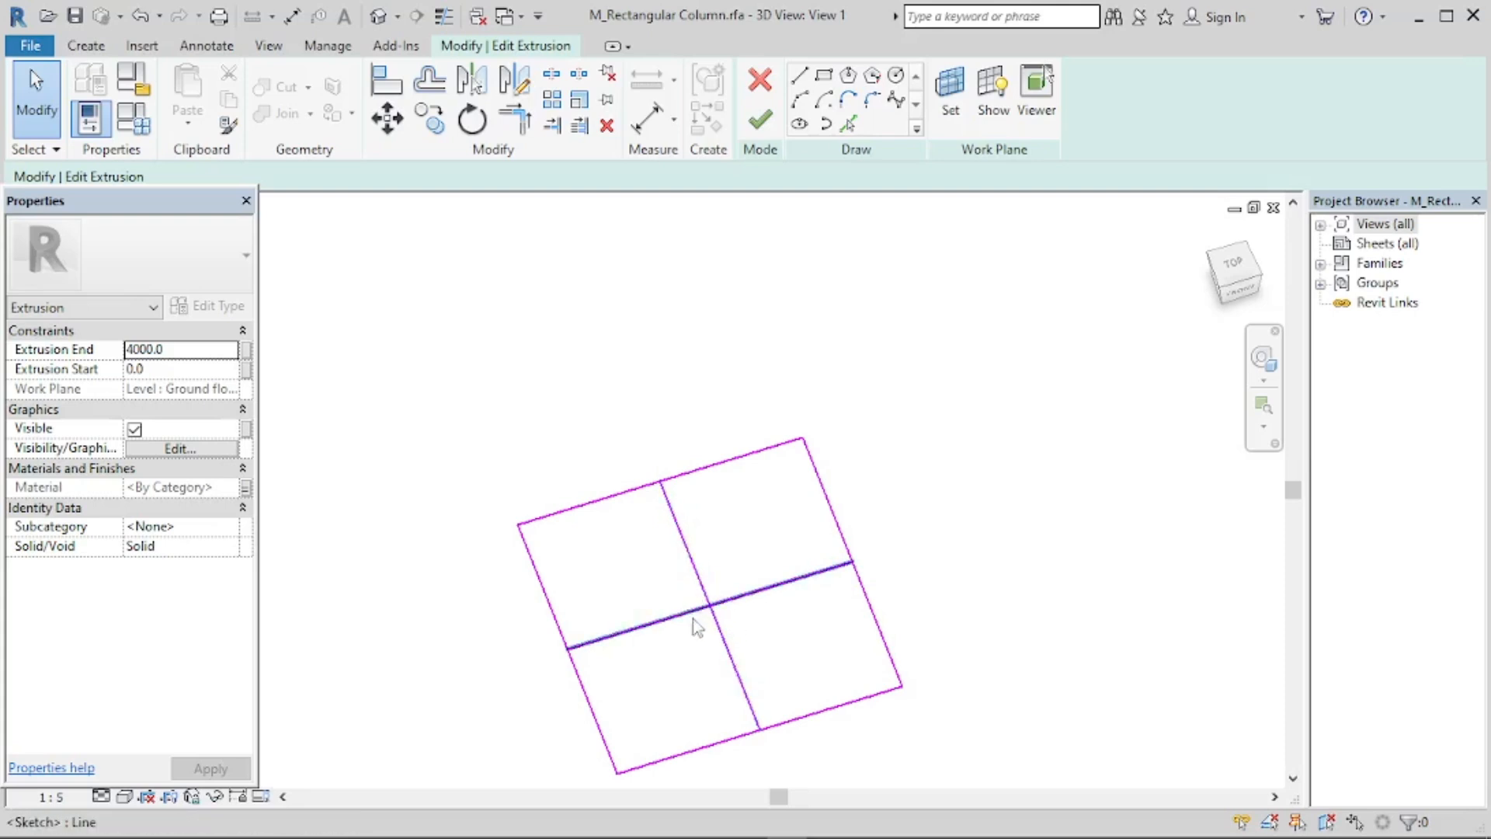
# Sketch a circle of radius 300 centred on the intersection of the profile's two centre lines.
pyautogui.click(897, 91)
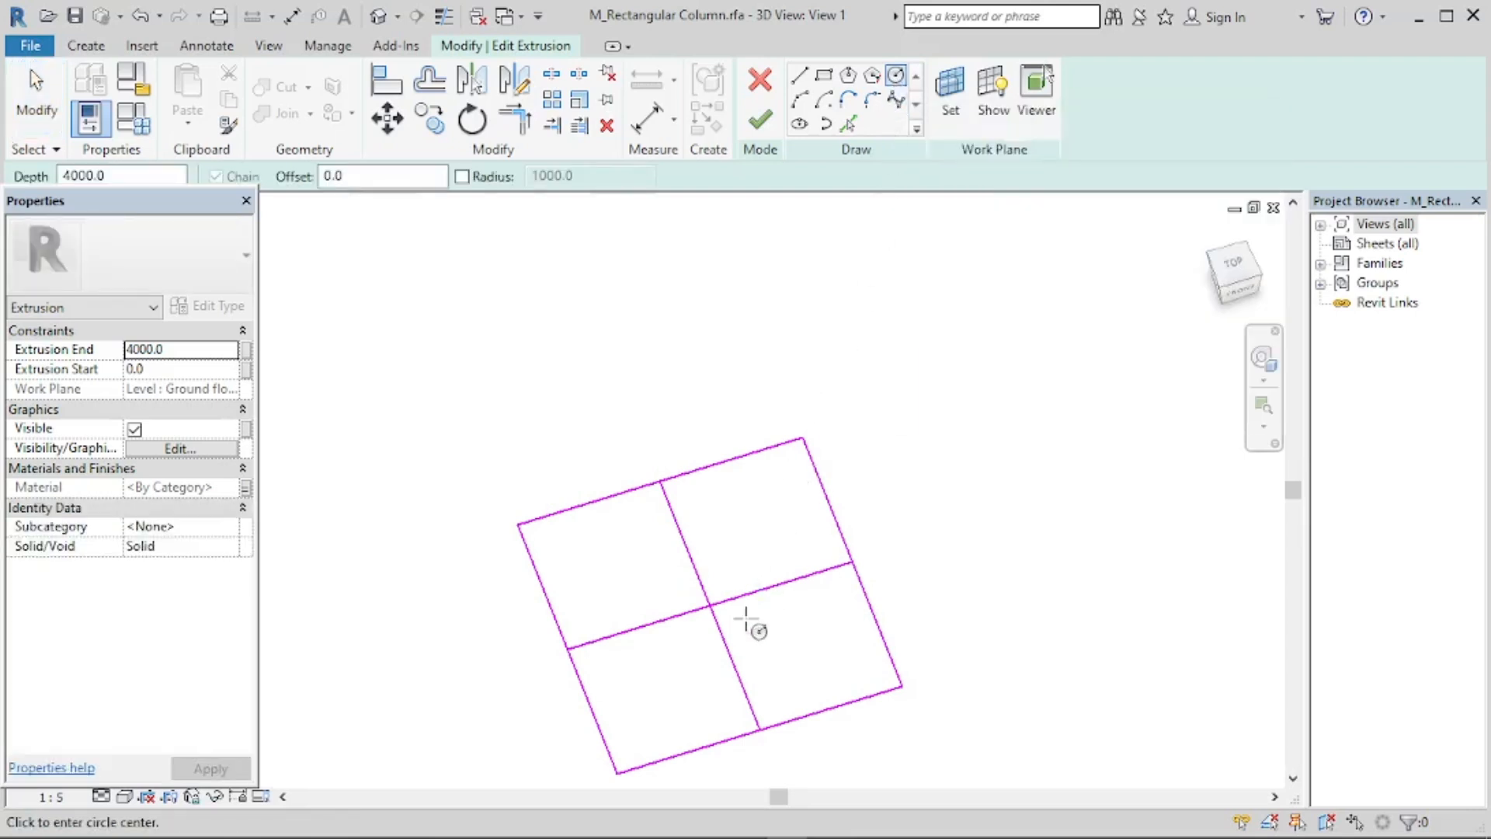
pyautogui.click(703, 606)
pyautogui.scroll(-1, 709, 602)
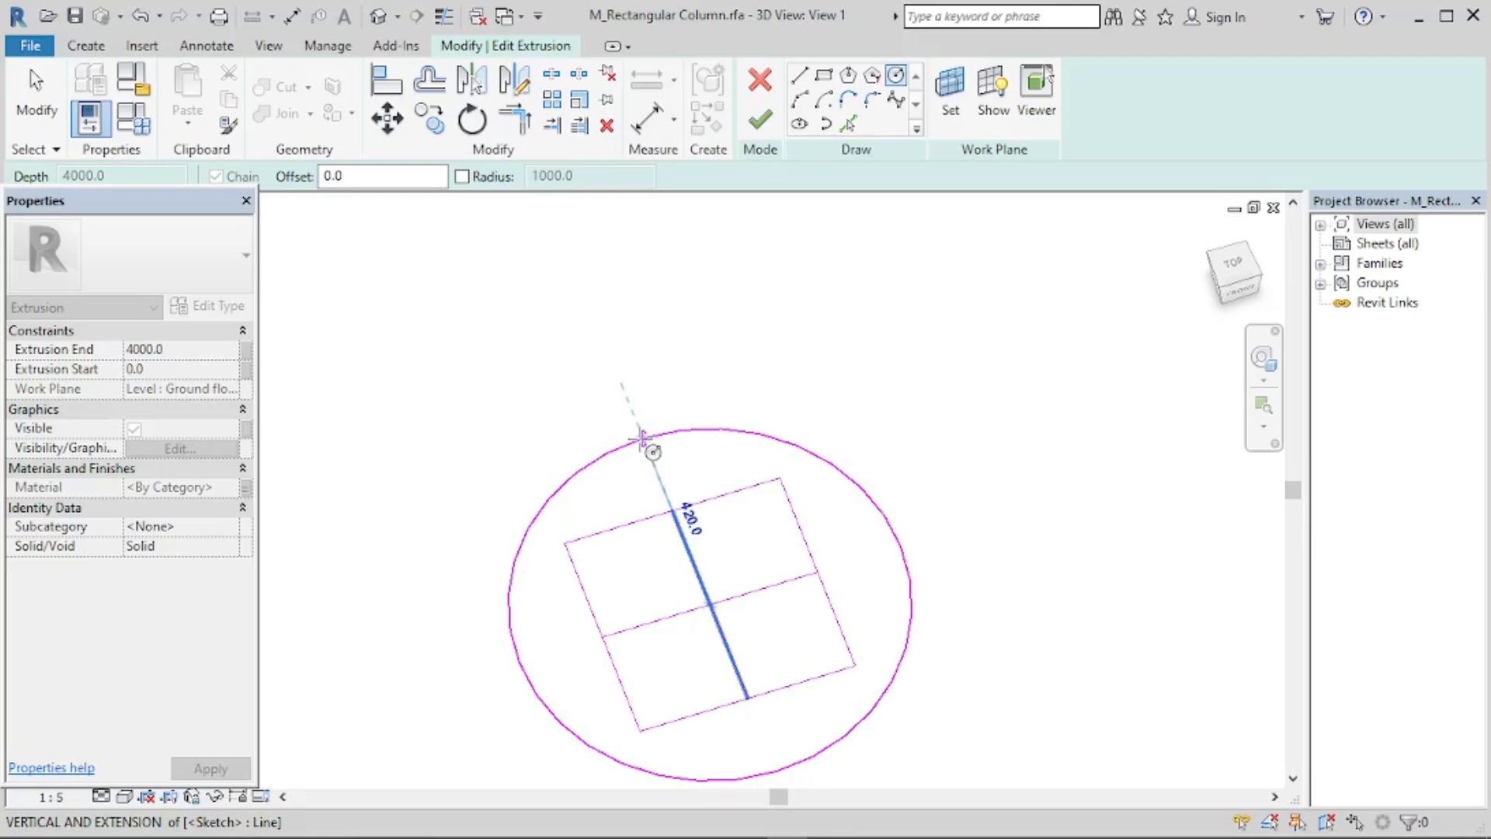
pyautogui.write('300')
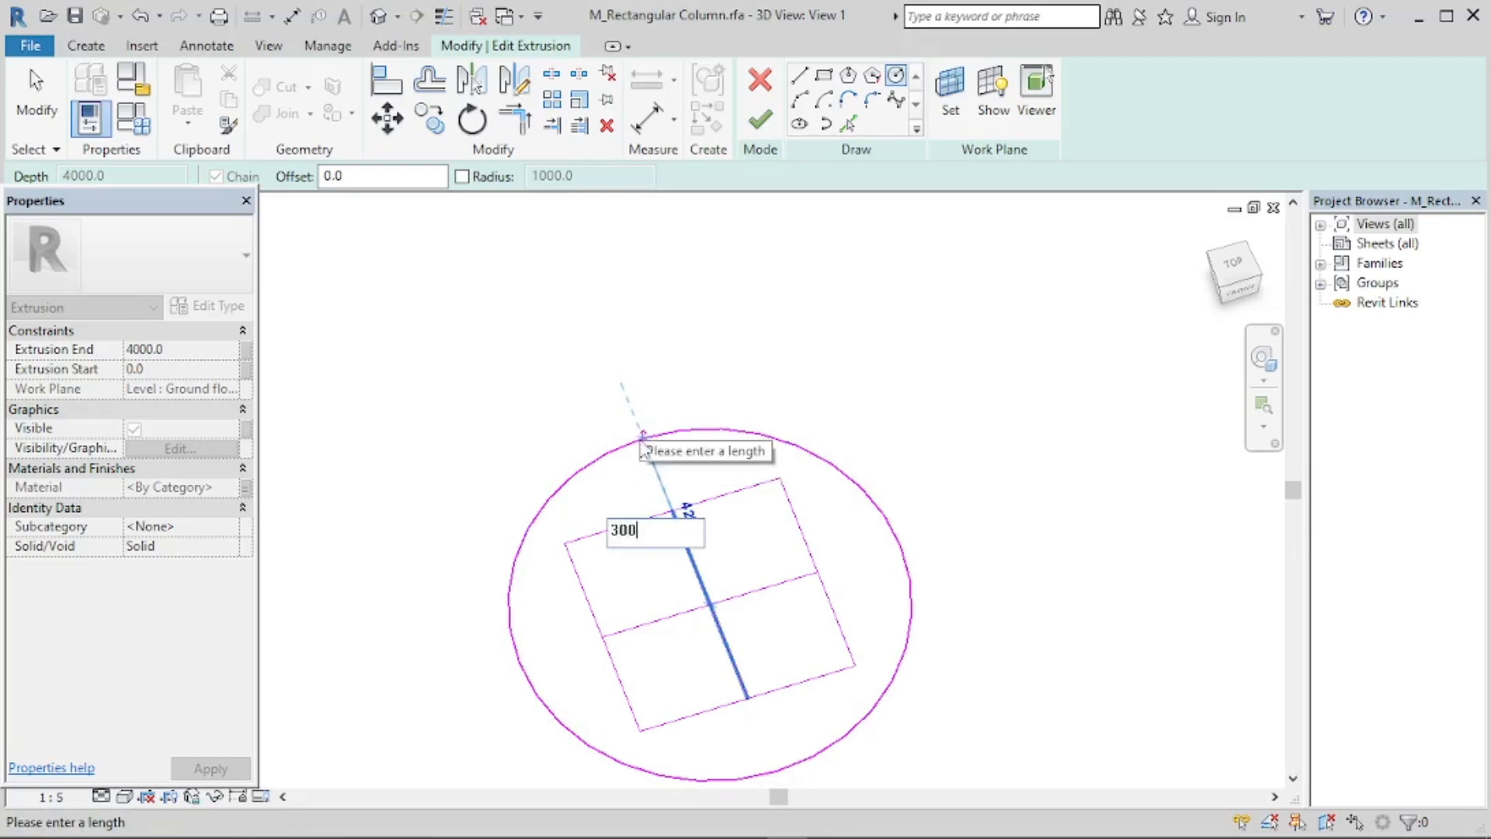
pyautogui.press('Return')
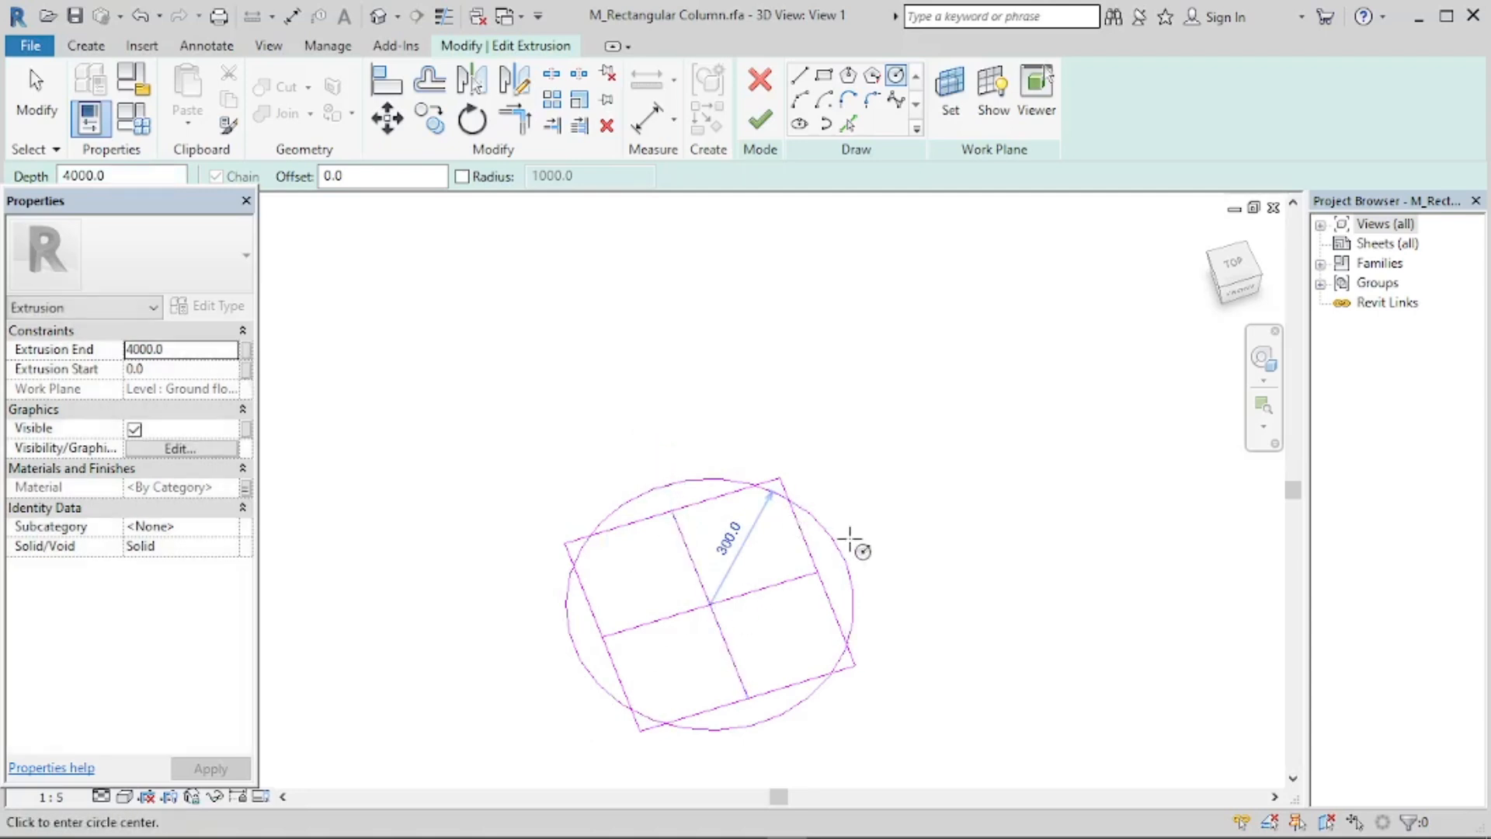
pyautogui.scroll(2, 748, 552)
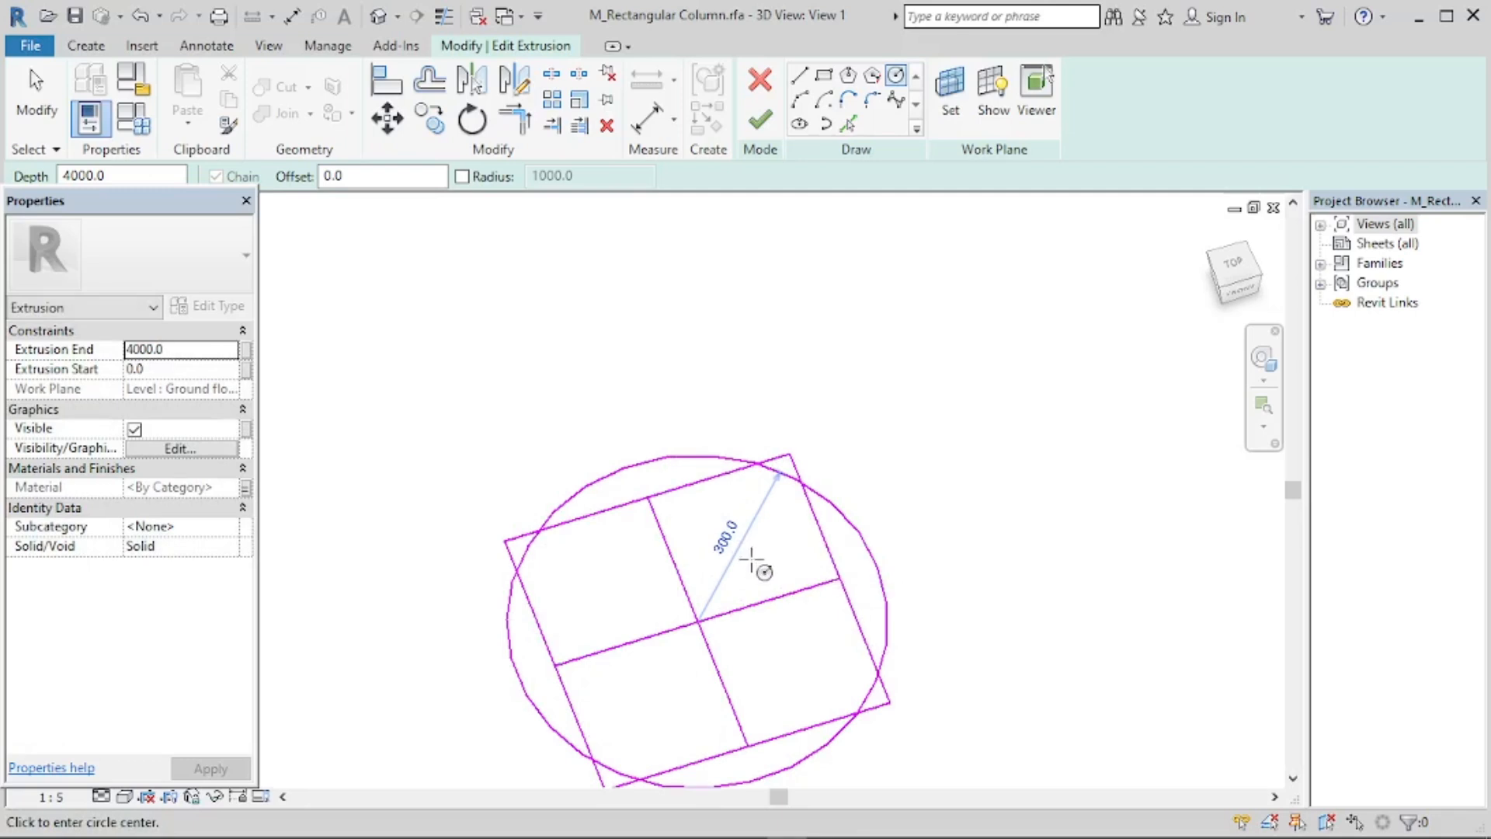
pyautogui.scroll(3, 758, 565)
pyautogui.press('Escape')
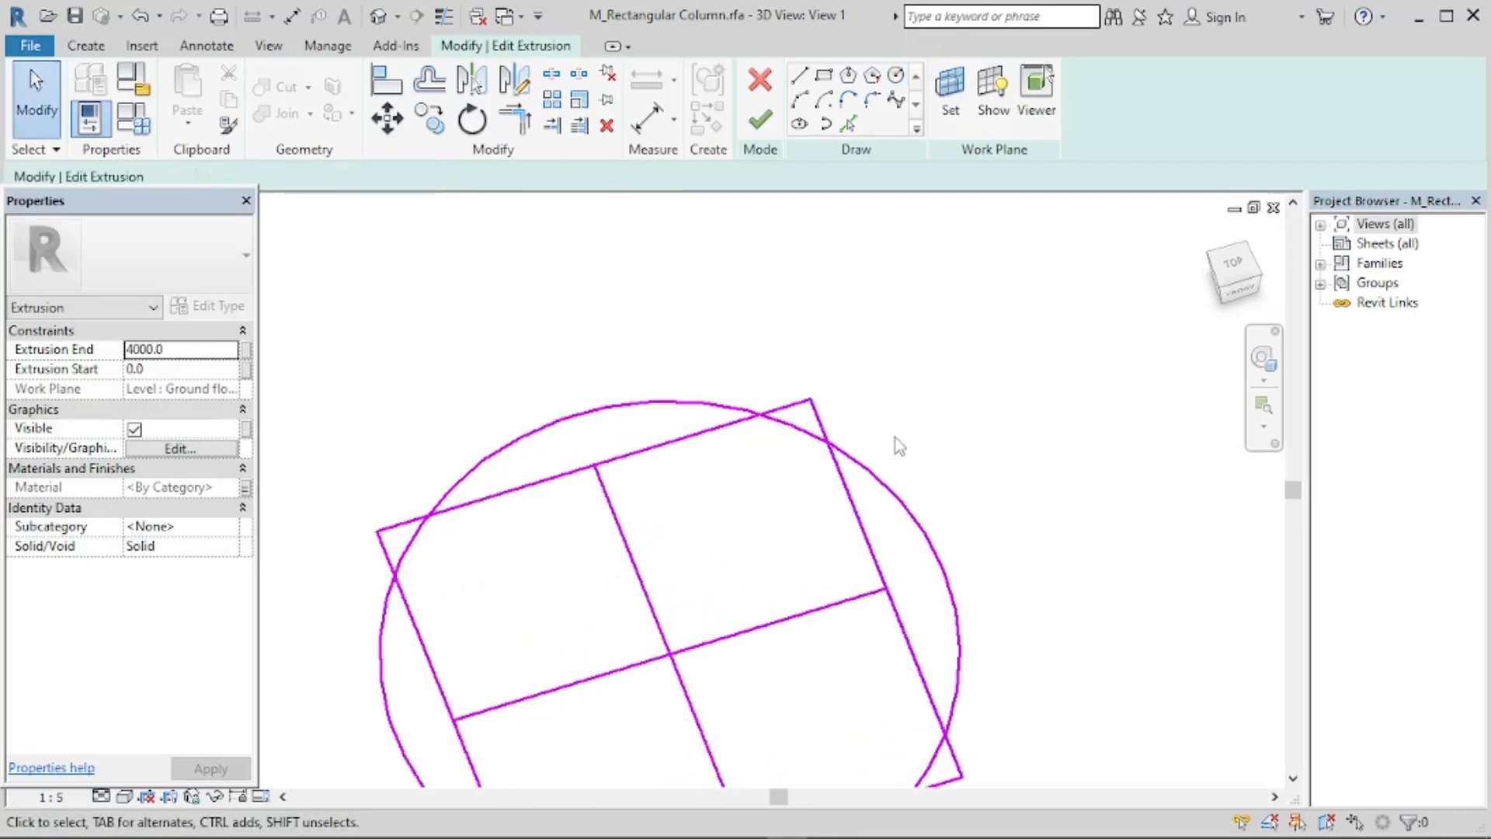
pyautogui.scroll(-1, 876, 359)
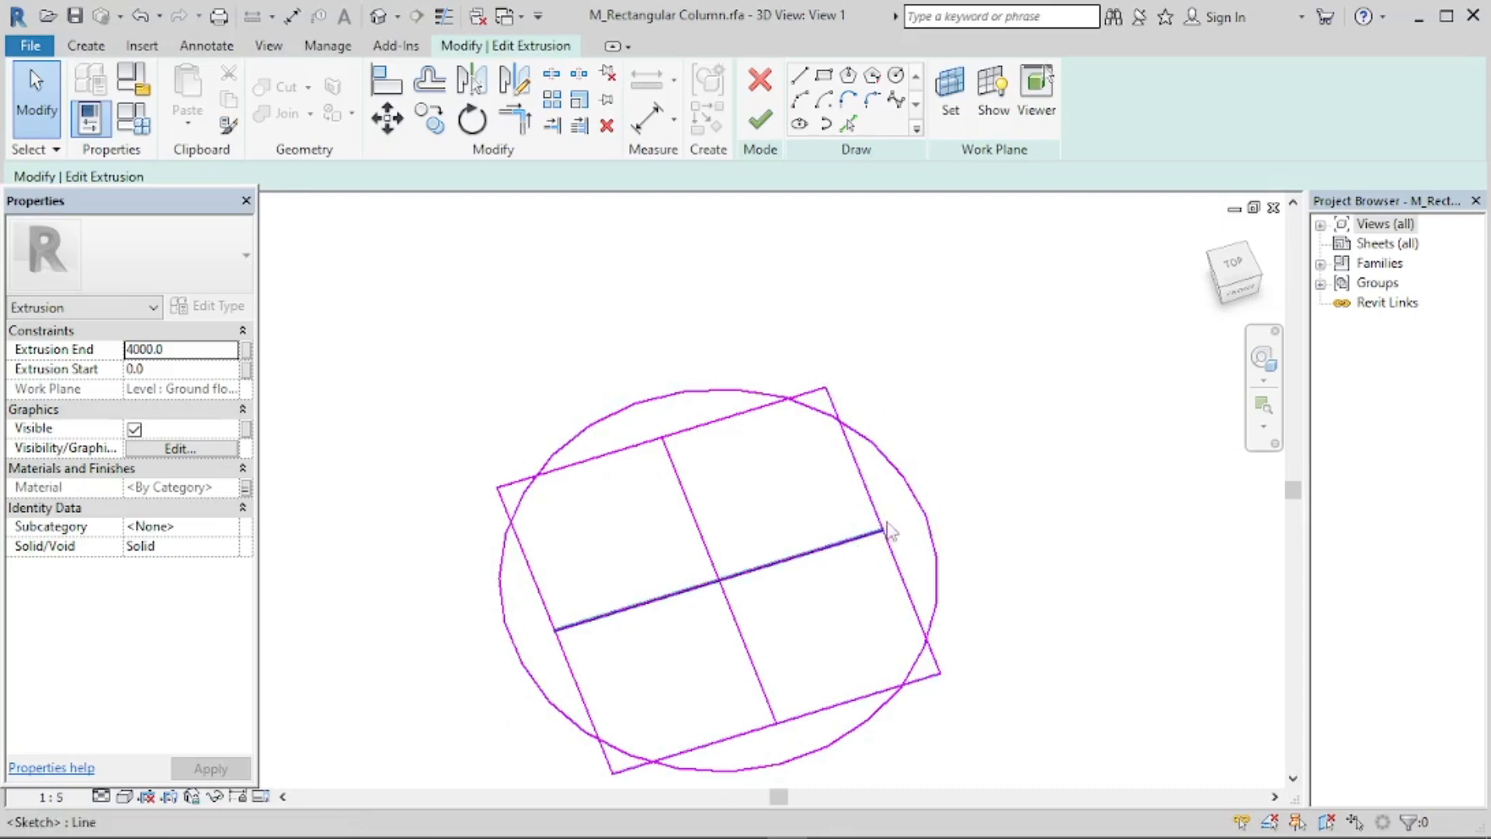
# Delete the two centre lines and all four rectangle edges from the profile sketch, keeping only the circle.
pyautogui.moveTo(895, 514); pyautogui.dragTo(660, 631)
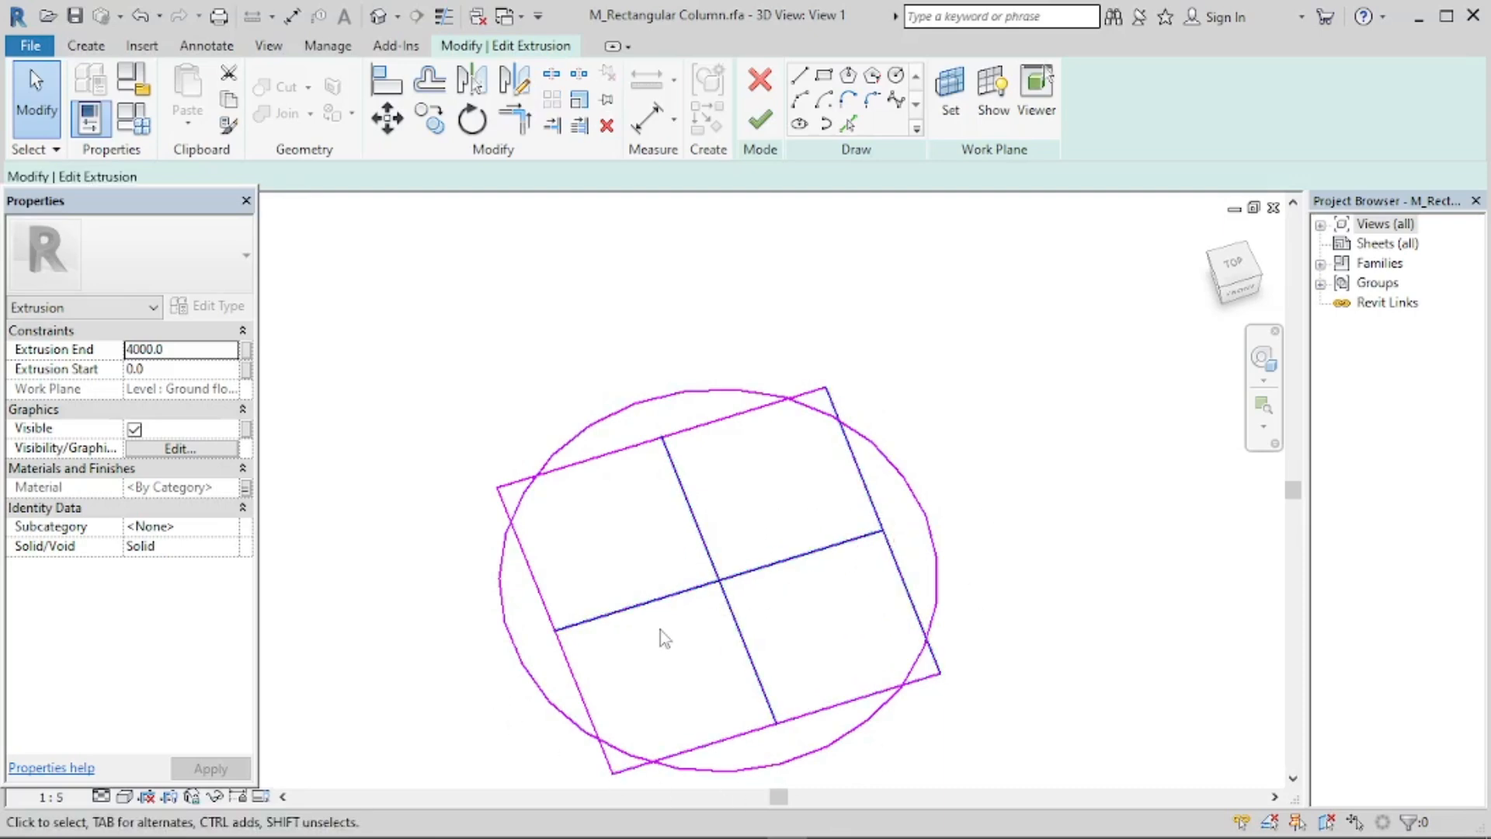
pyautogui.press('Delete')
pyautogui.click(688, 431)
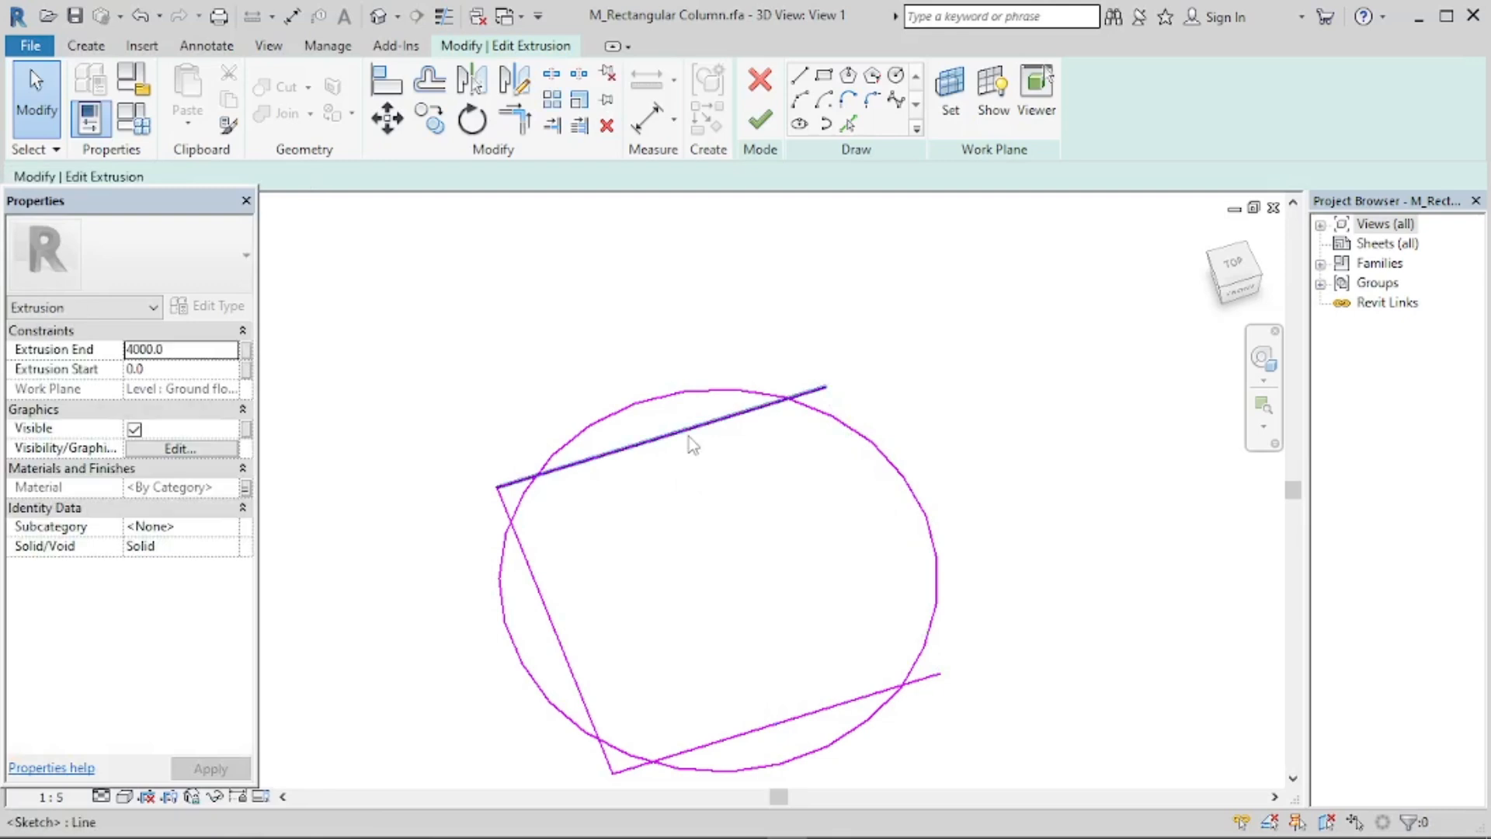
pyautogui.press('Delete')
pyautogui.click(558, 646)
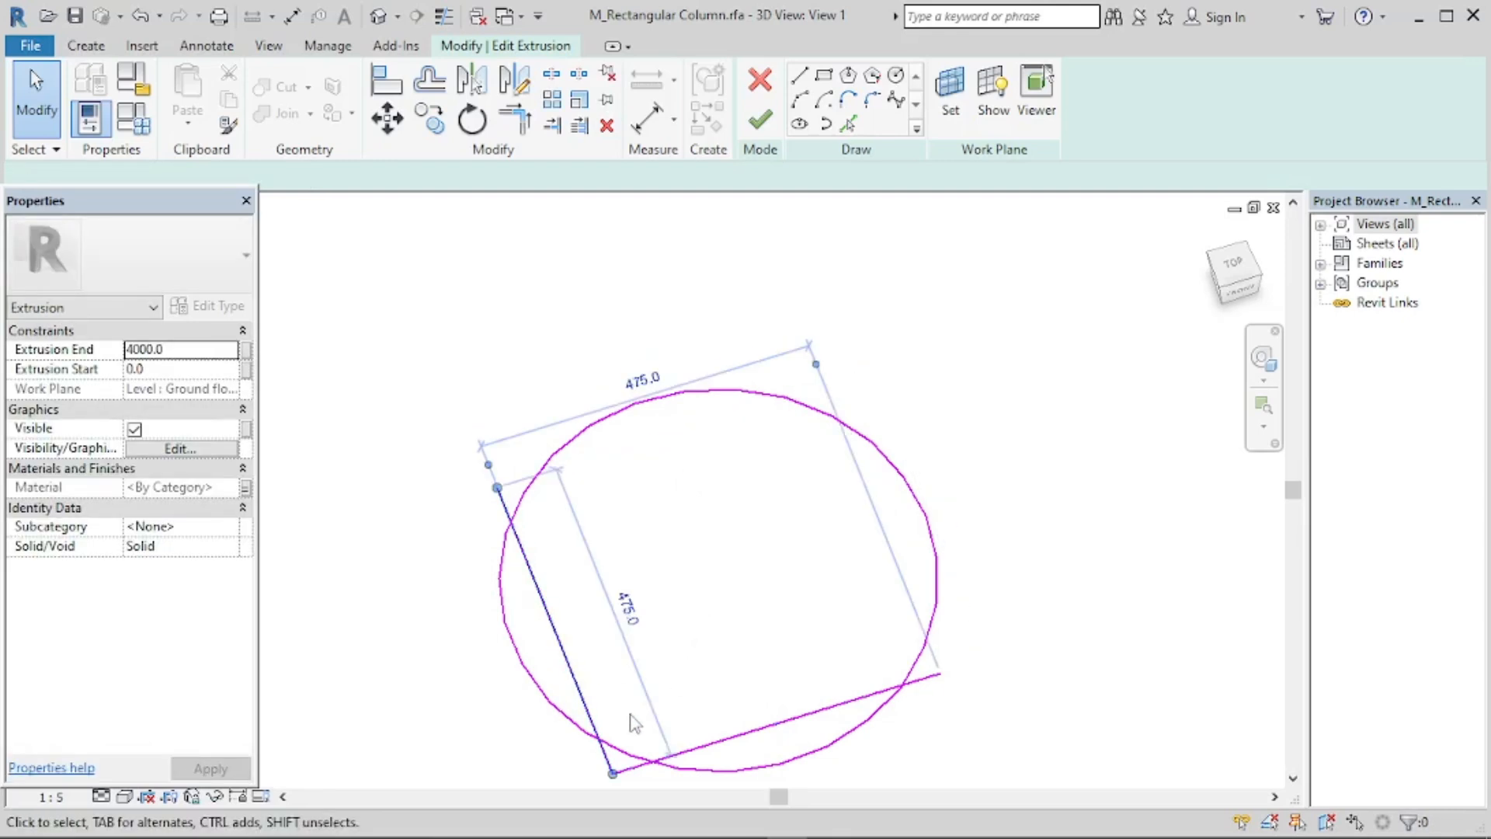
pyautogui.press('Delete')
pyautogui.click(749, 744)
pyautogui.press('Delete')
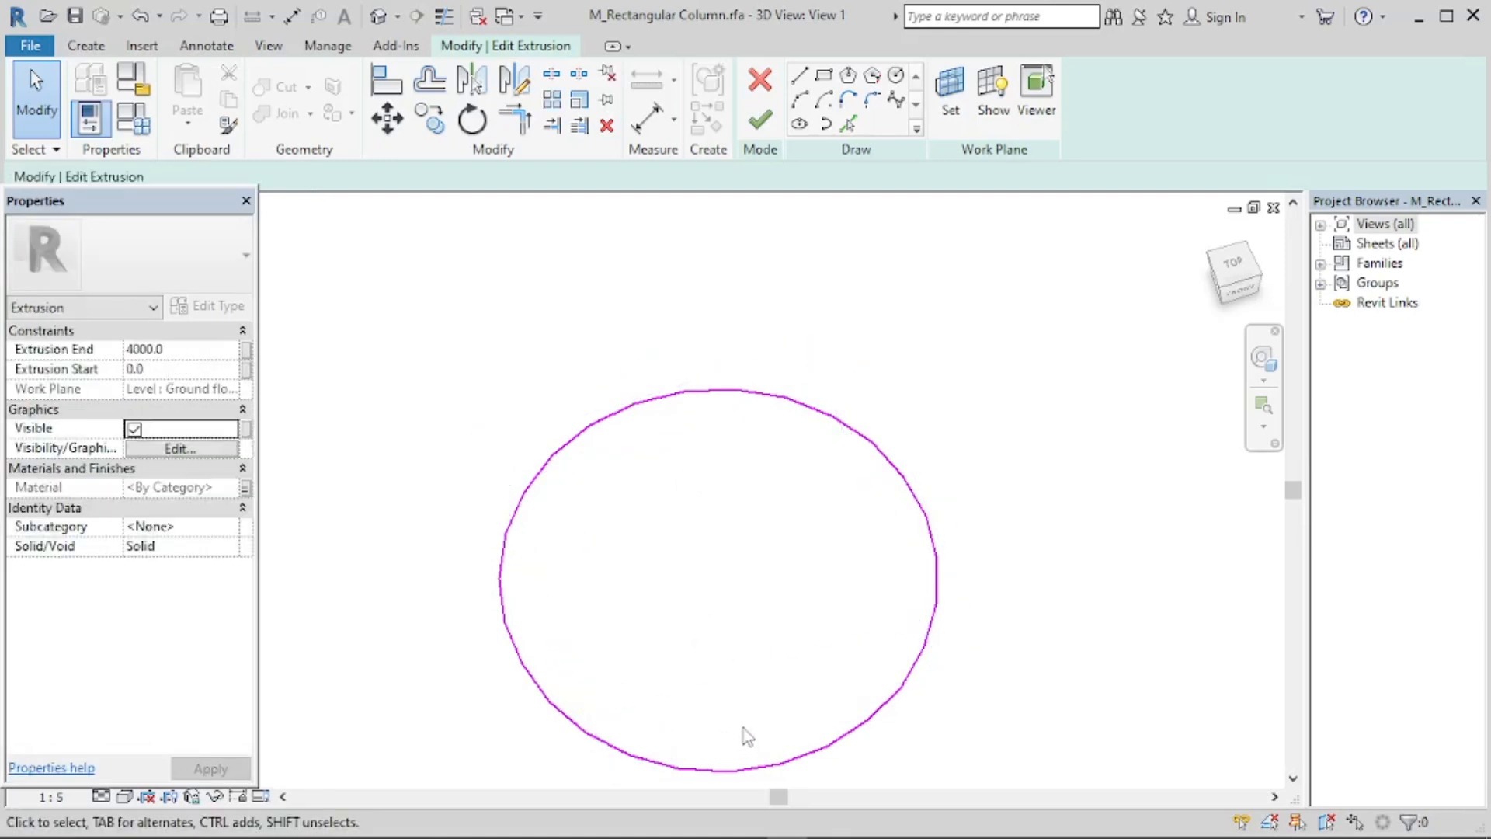
# Sketch a 300-long radius line from the circle's centre straight down to its lower edge.
pyautogui.scroll(-2, 759, 354)
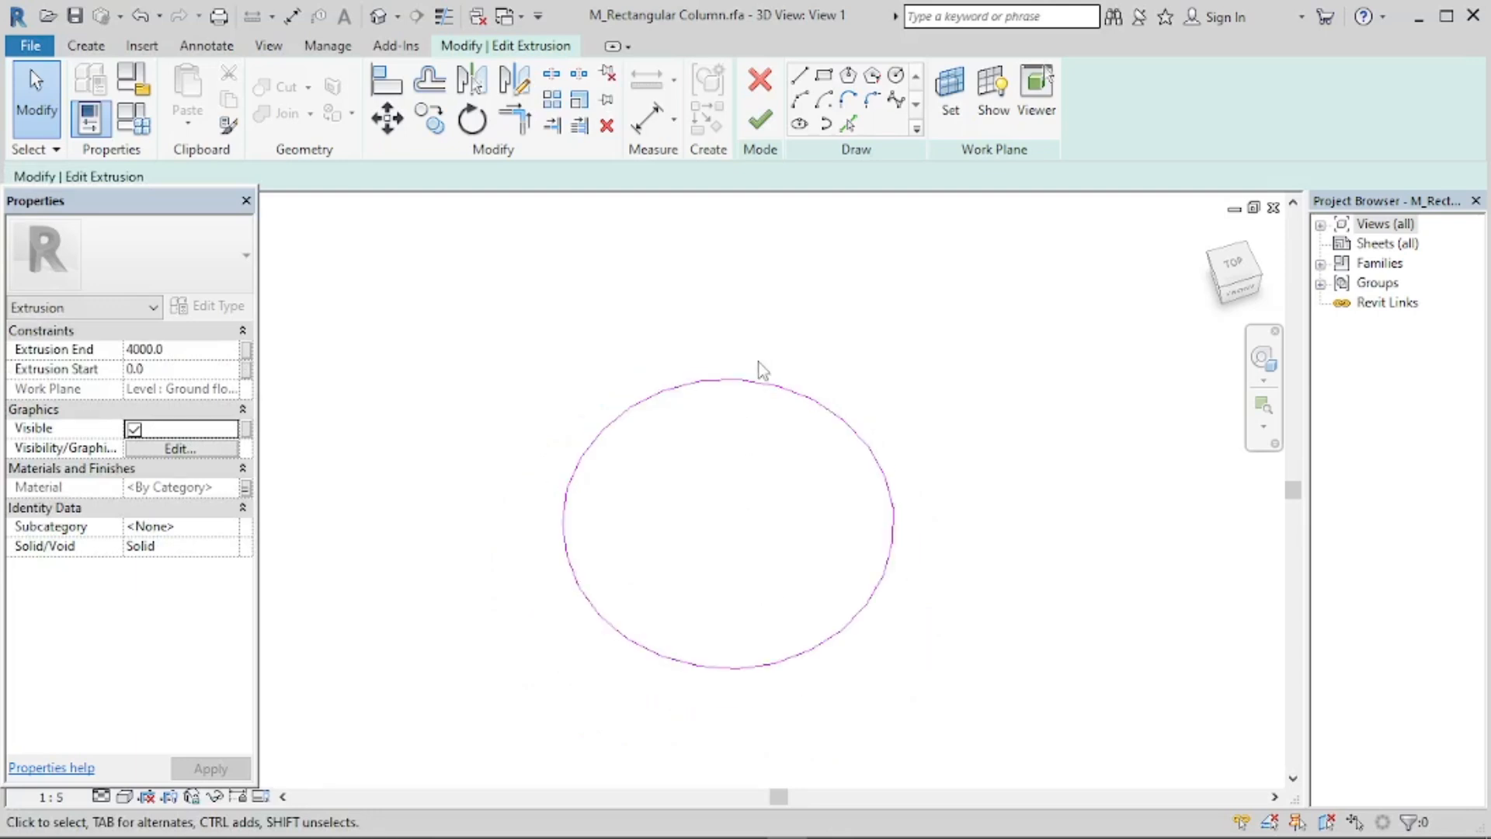
pyautogui.moveTo(759, 403)
pyautogui.keyDown('shift'); pyautogui.mouseDown(button='middle')
pyautogui.moveTo(739, 536)
pyautogui.moveTo(729, 507)
pyautogui.mouseUp(button='middle'); pyautogui.keyUp('shift')
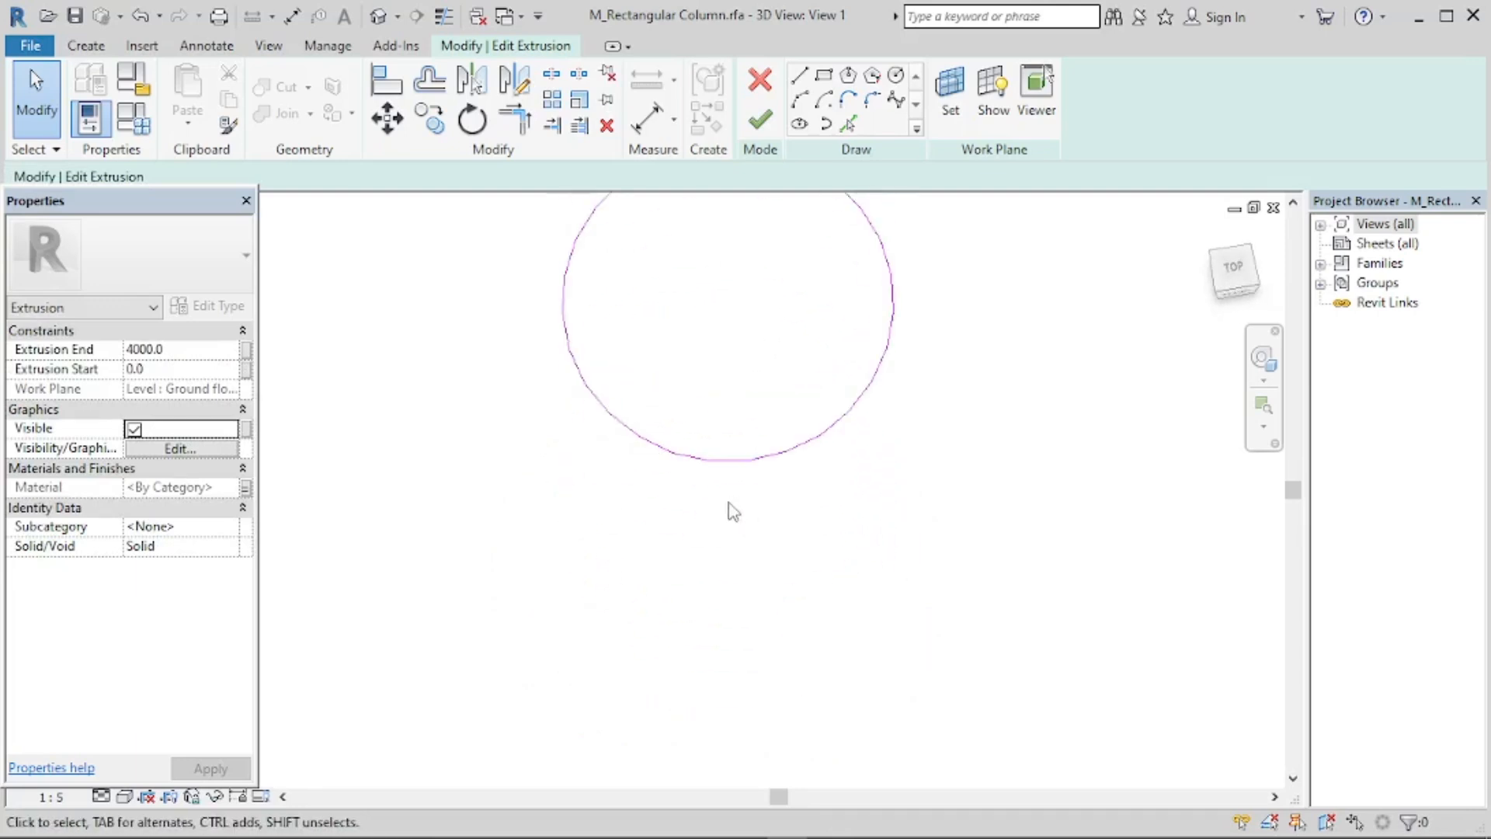
pyautogui.scroll(-3, 747, 617)
pyautogui.scroll(1, 751, 411)
pyautogui.scroll(1, 751, 411)
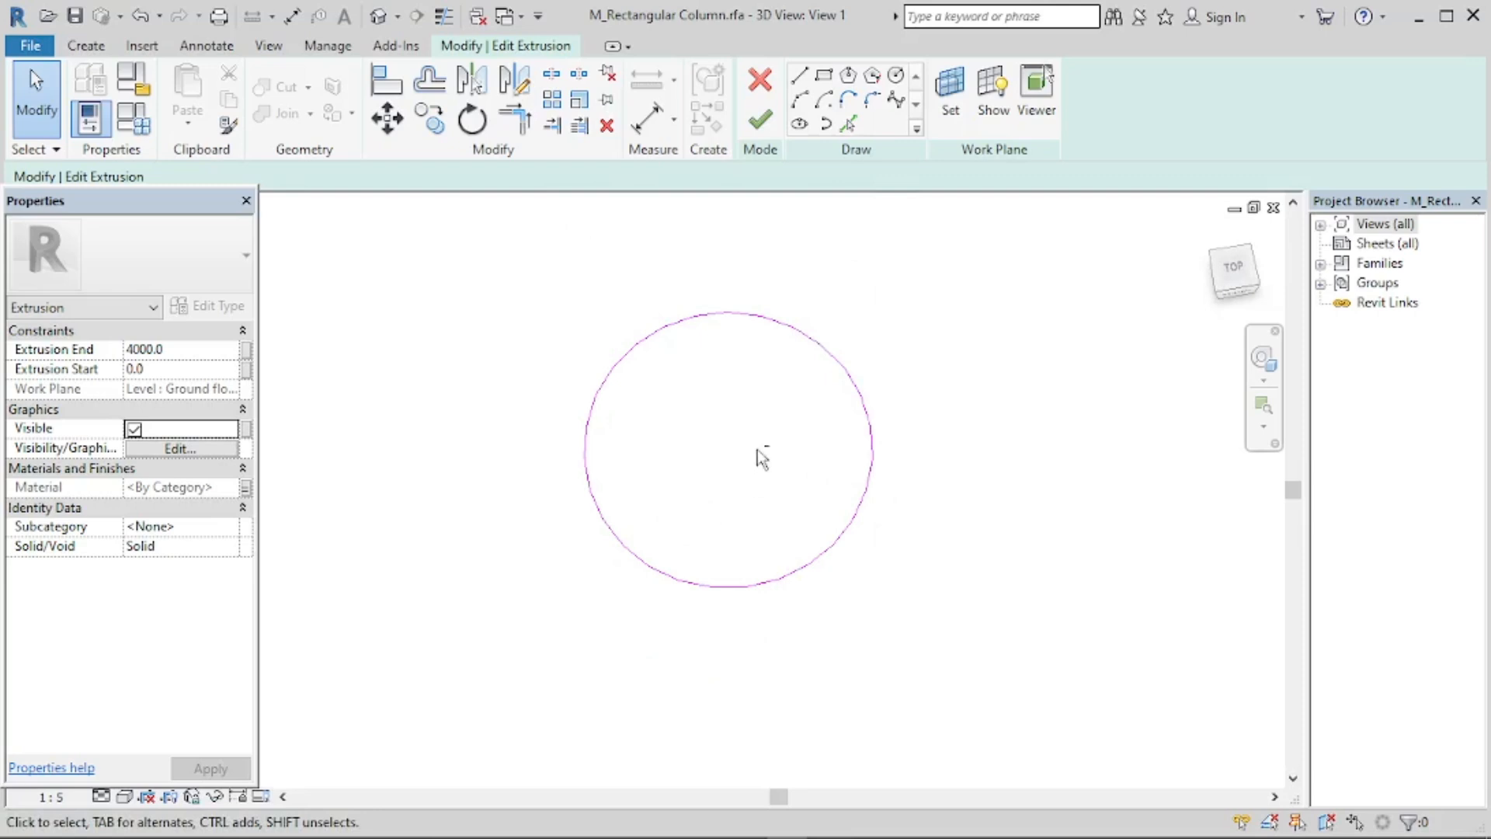
pyautogui.keyDown('shift'); pyautogui.moveTo(756, 449); pyautogui.dragTo(758, 462, button='middle'); pyautogui.keyUp('shift')
pyautogui.scroll(2, 748, 280)
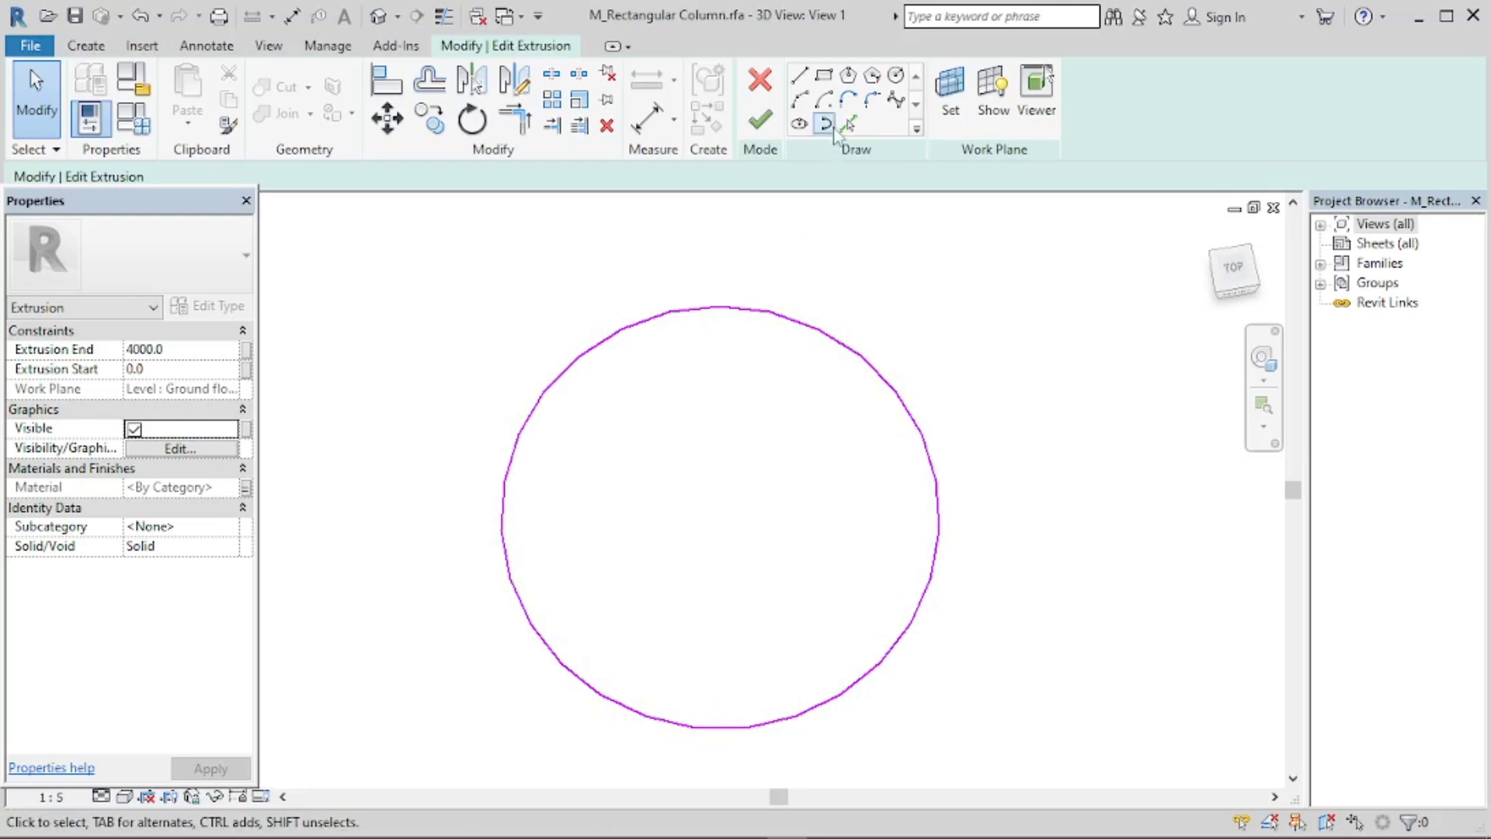
pyautogui.click(800, 78)
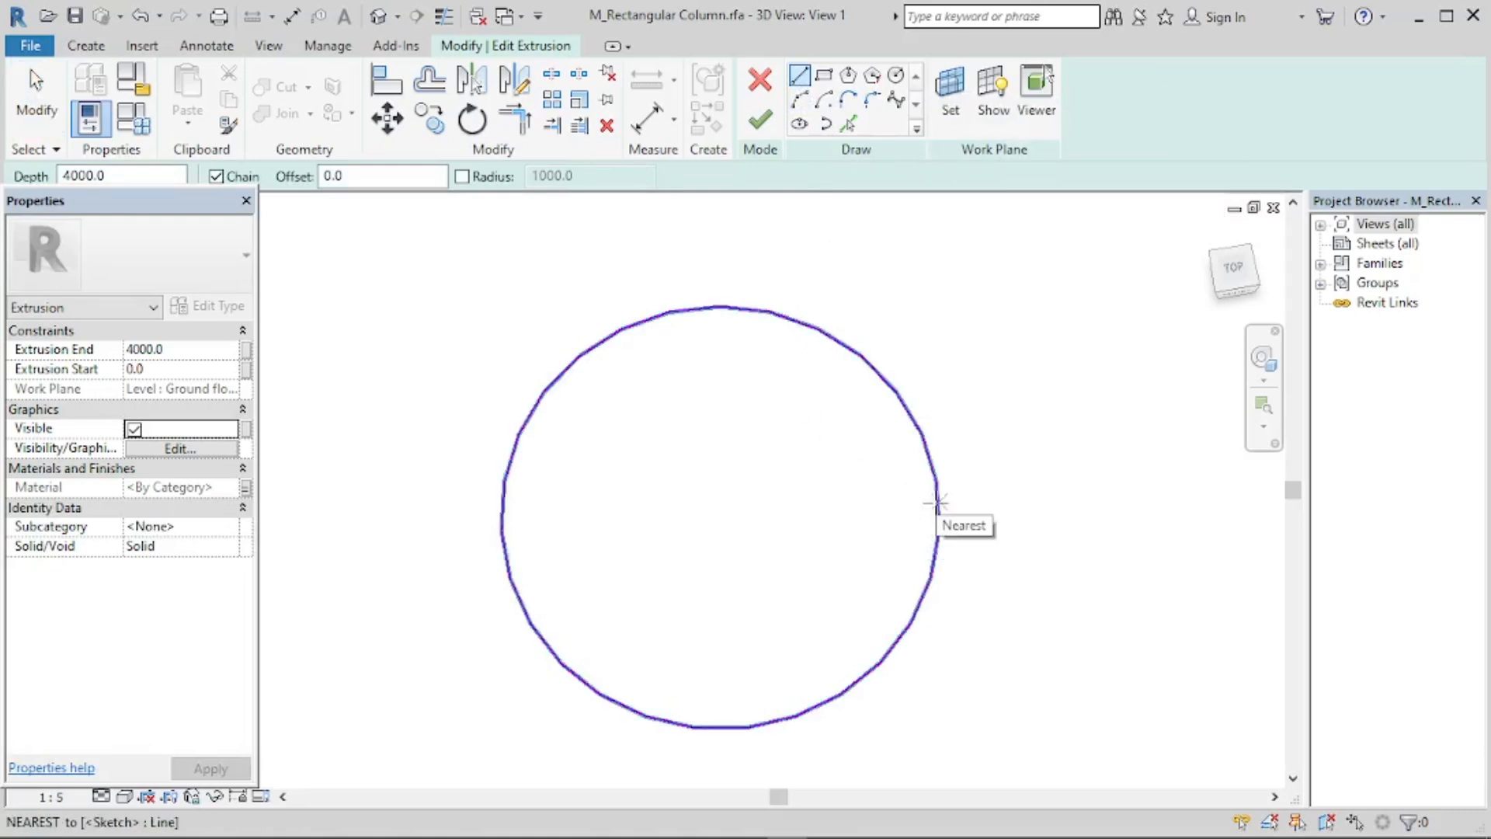
pyautogui.click(719, 518)
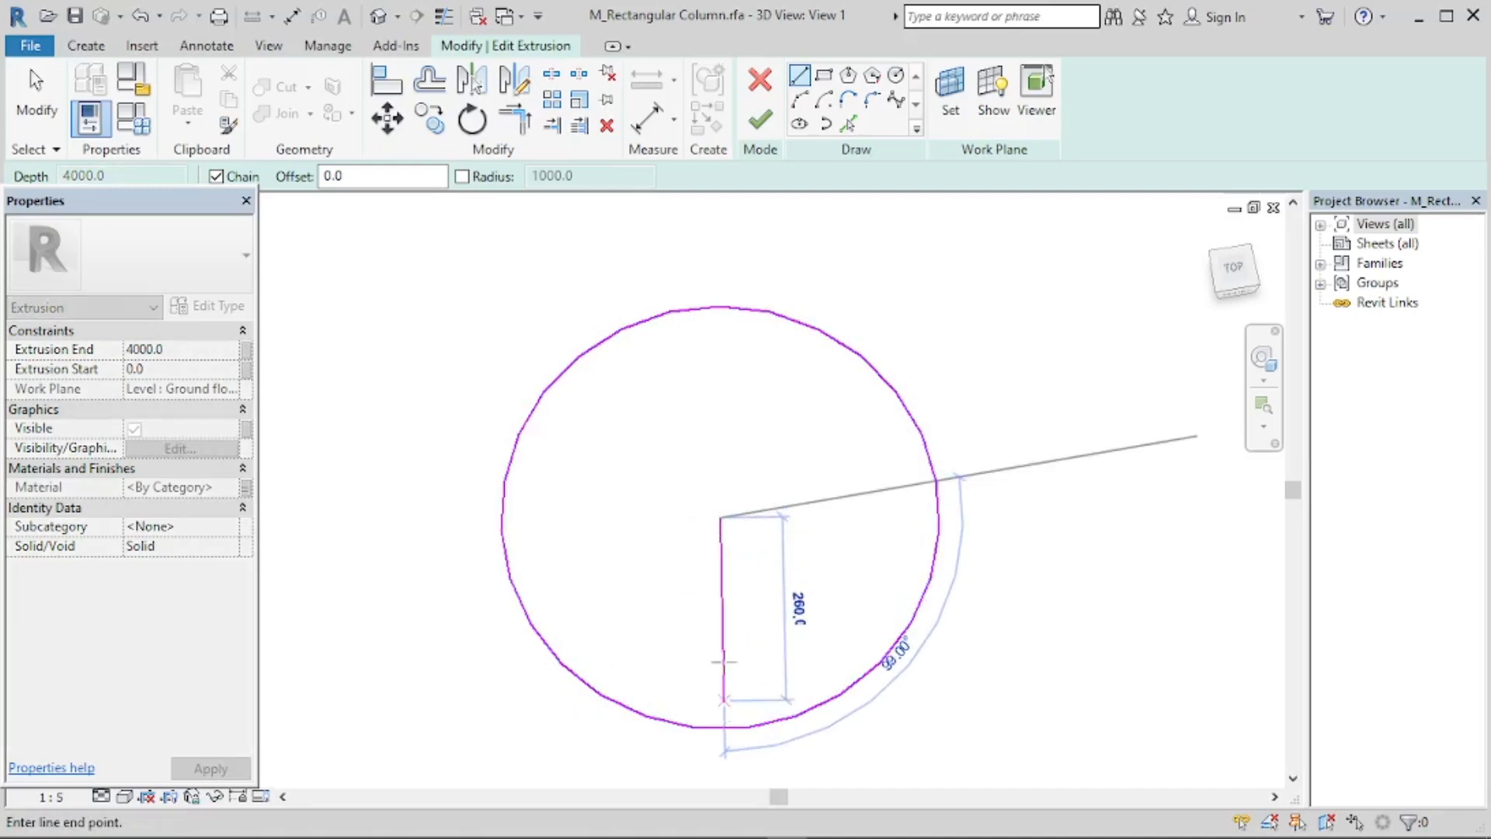
pyautogui.click(721, 728)
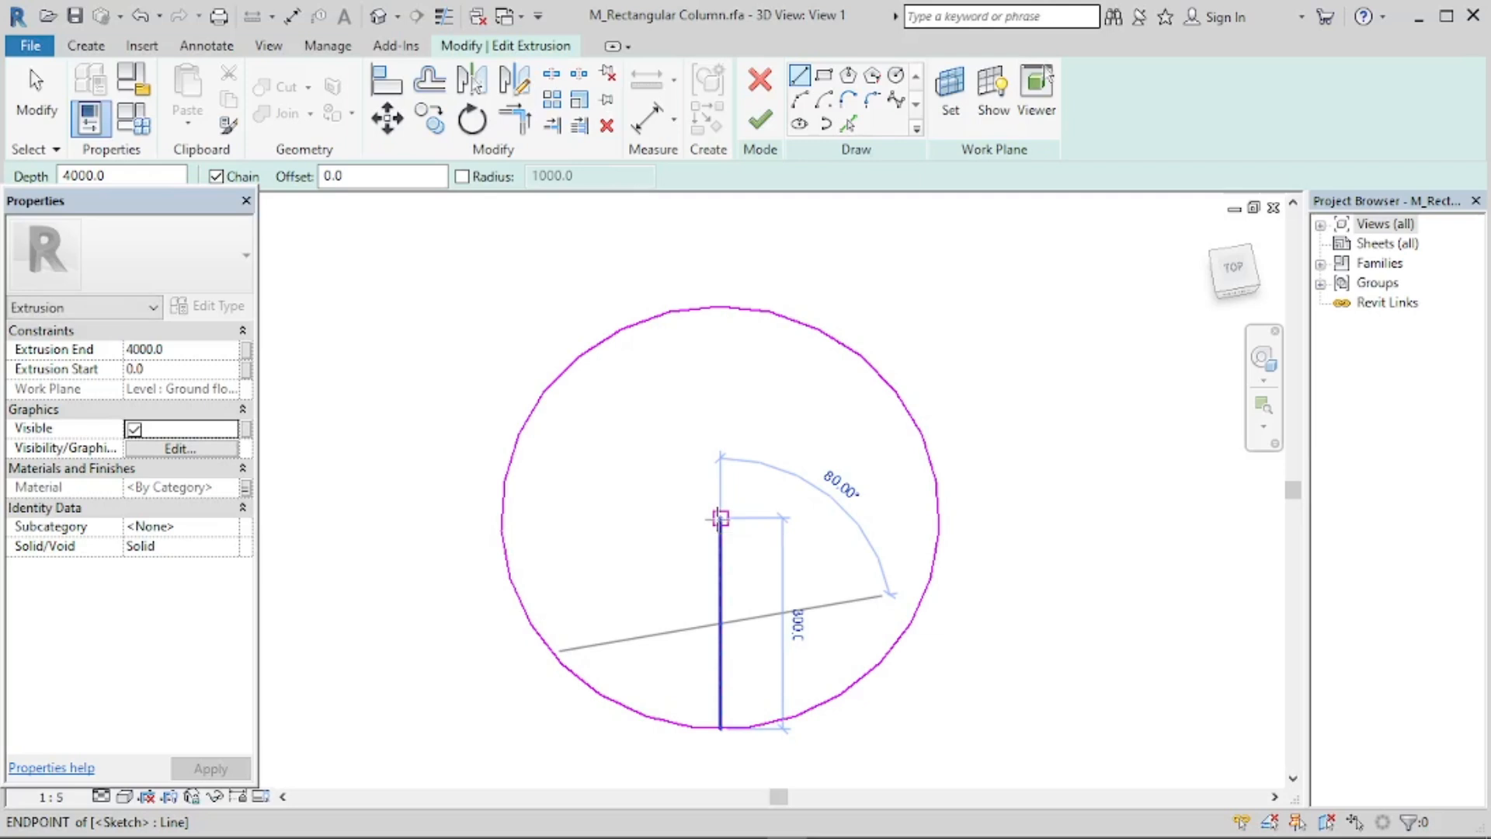
# Sketch two more radius lines from the circle's centre, one horizontally to its left edge and one diagonally to its lower-left edge.
pyautogui.click(721, 518)
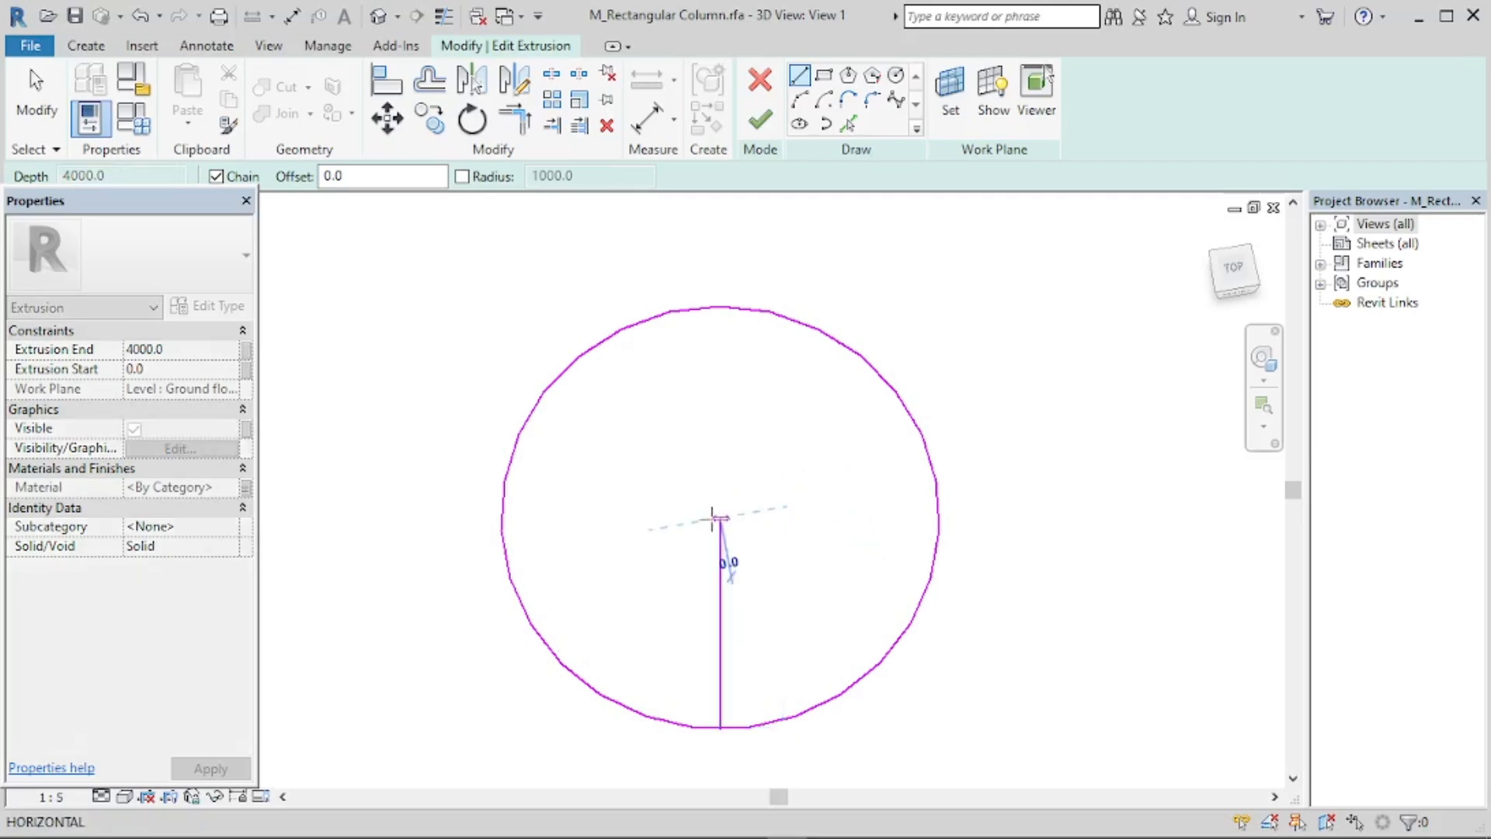
pyautogui.click(503, 518)
pyautogui.press('Escape')
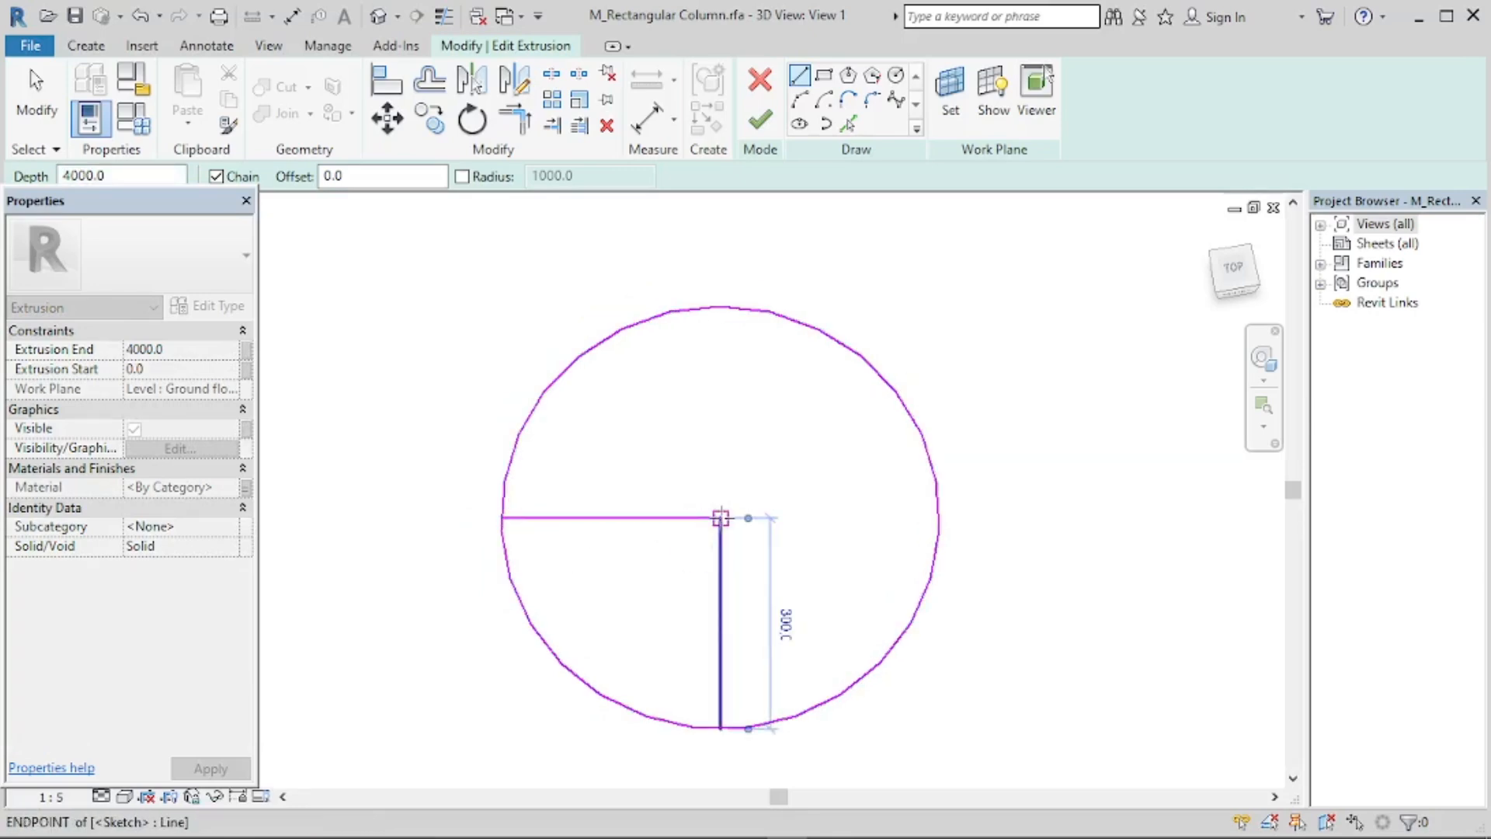
pyautogui.click(721, 518)
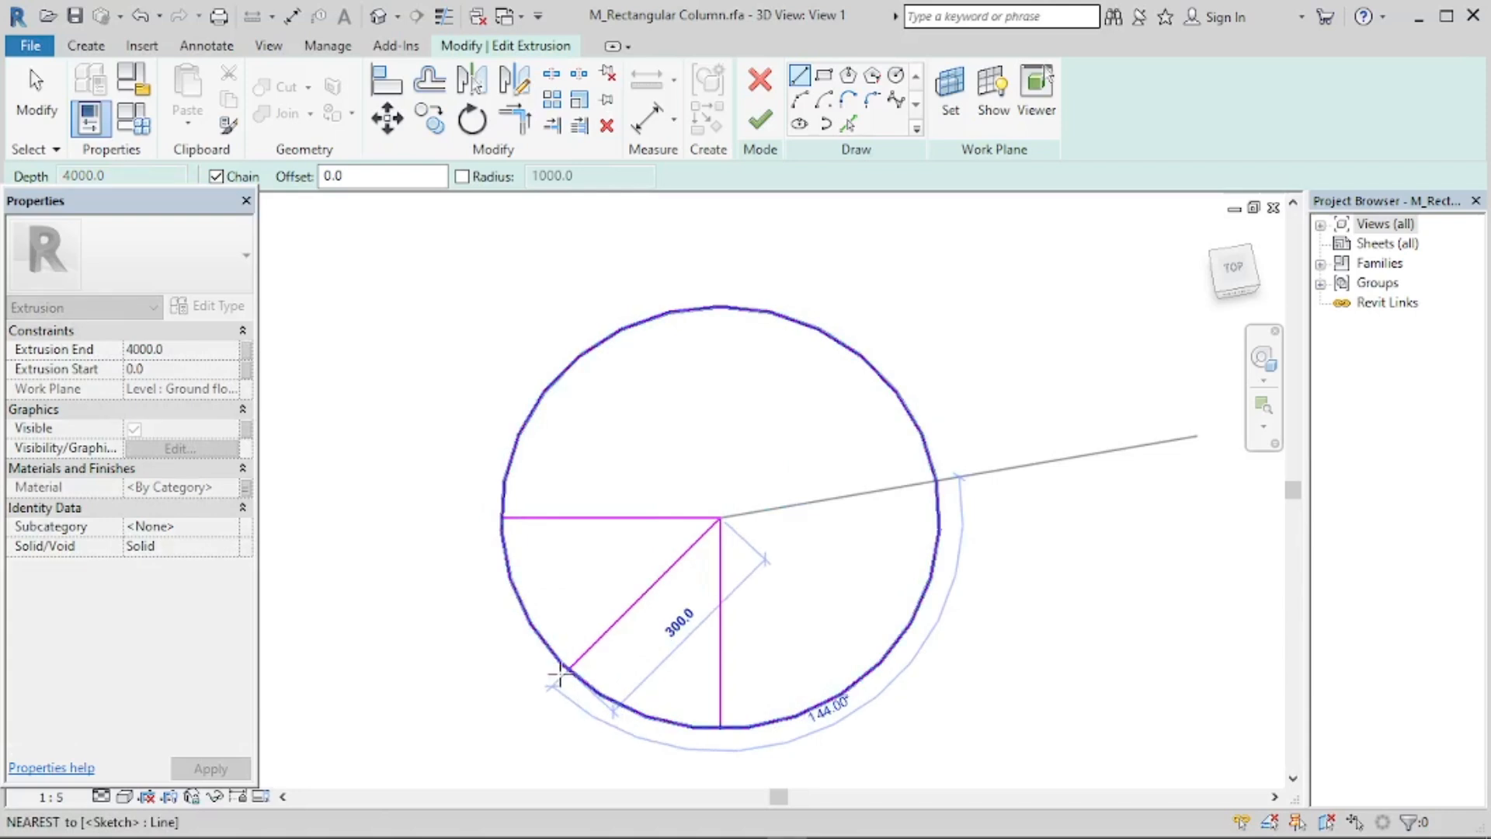
pyautogui.click(560, 668)
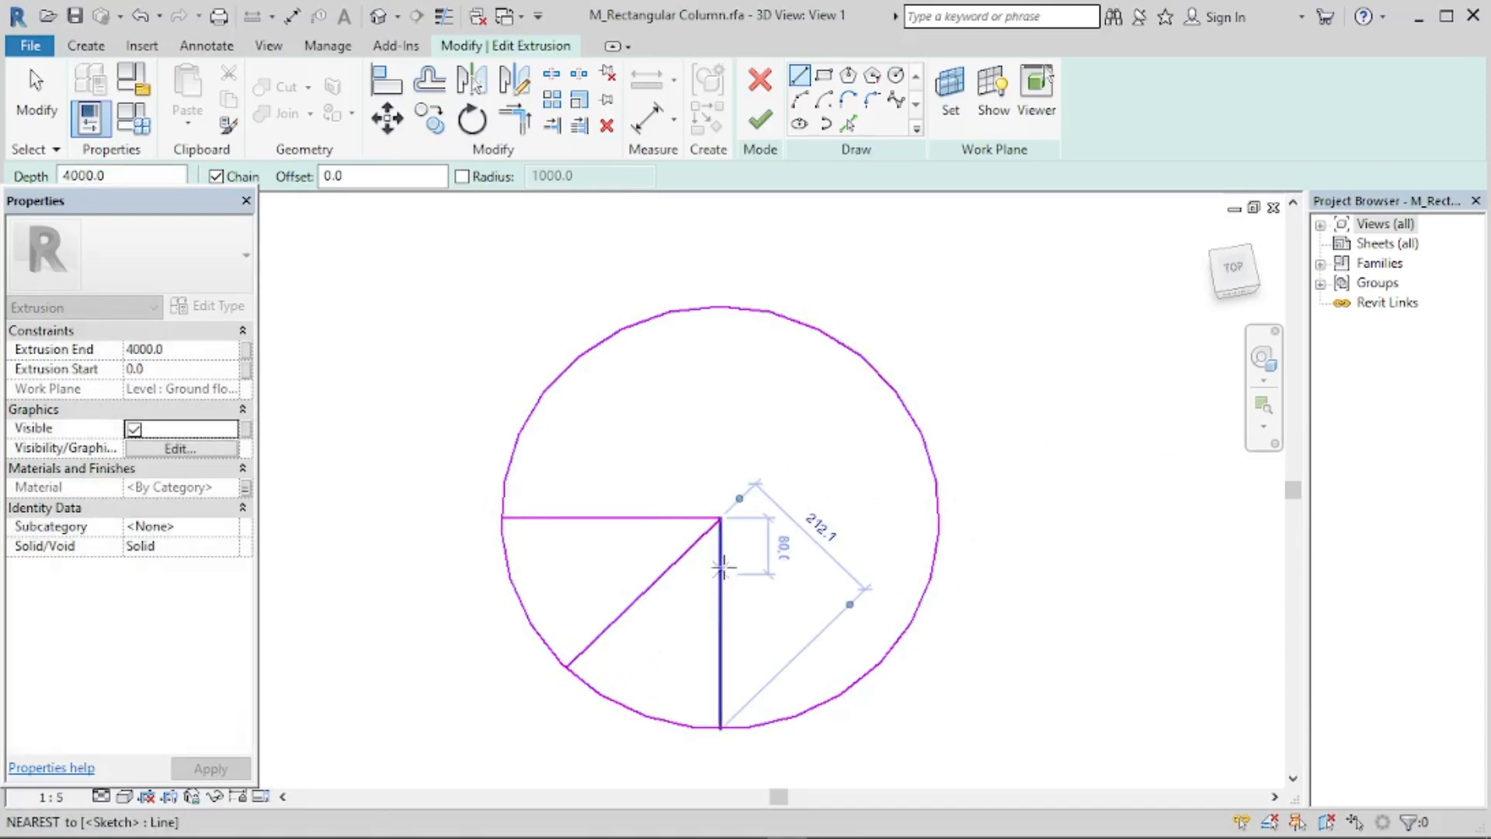
# Sketch two radius lines from the centre to the circle's lower-right edge, one shallow and one steep.
pyautogui.click(720, 518)
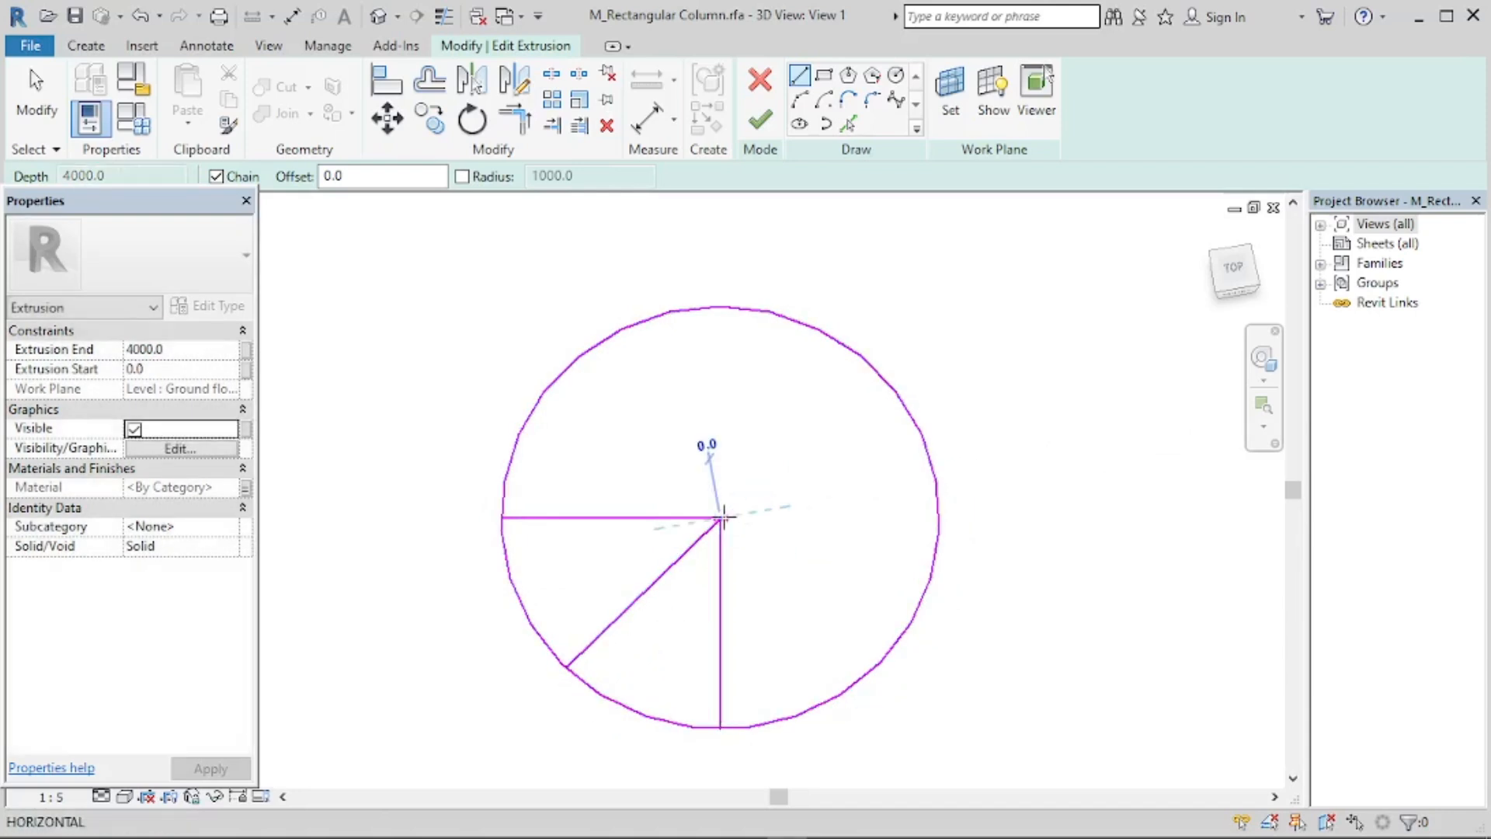
pyautogui.click(901, 636)
pyautogui.press('Escape')
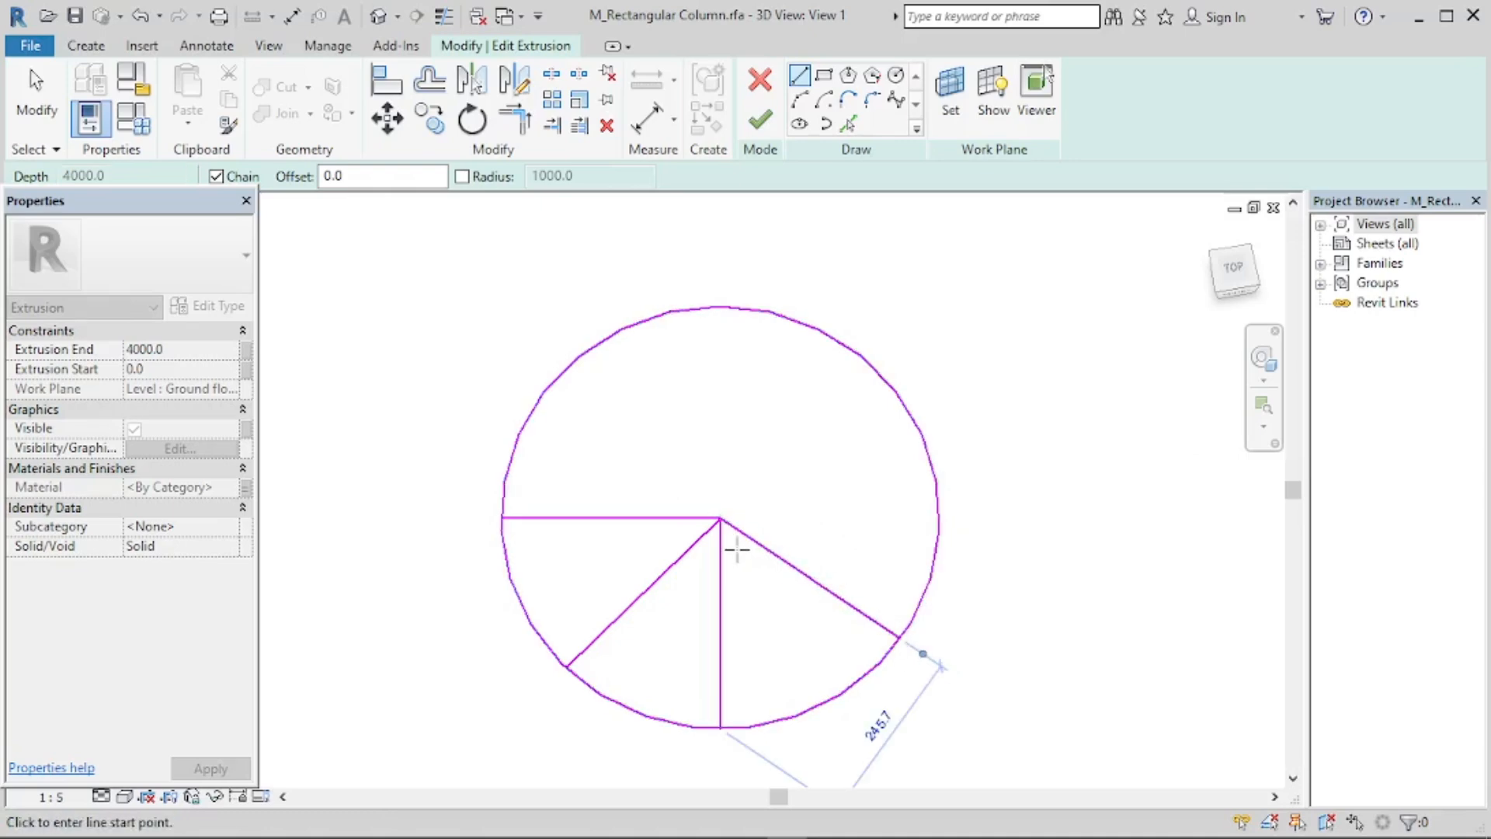
pyautogui.click(720, 518)
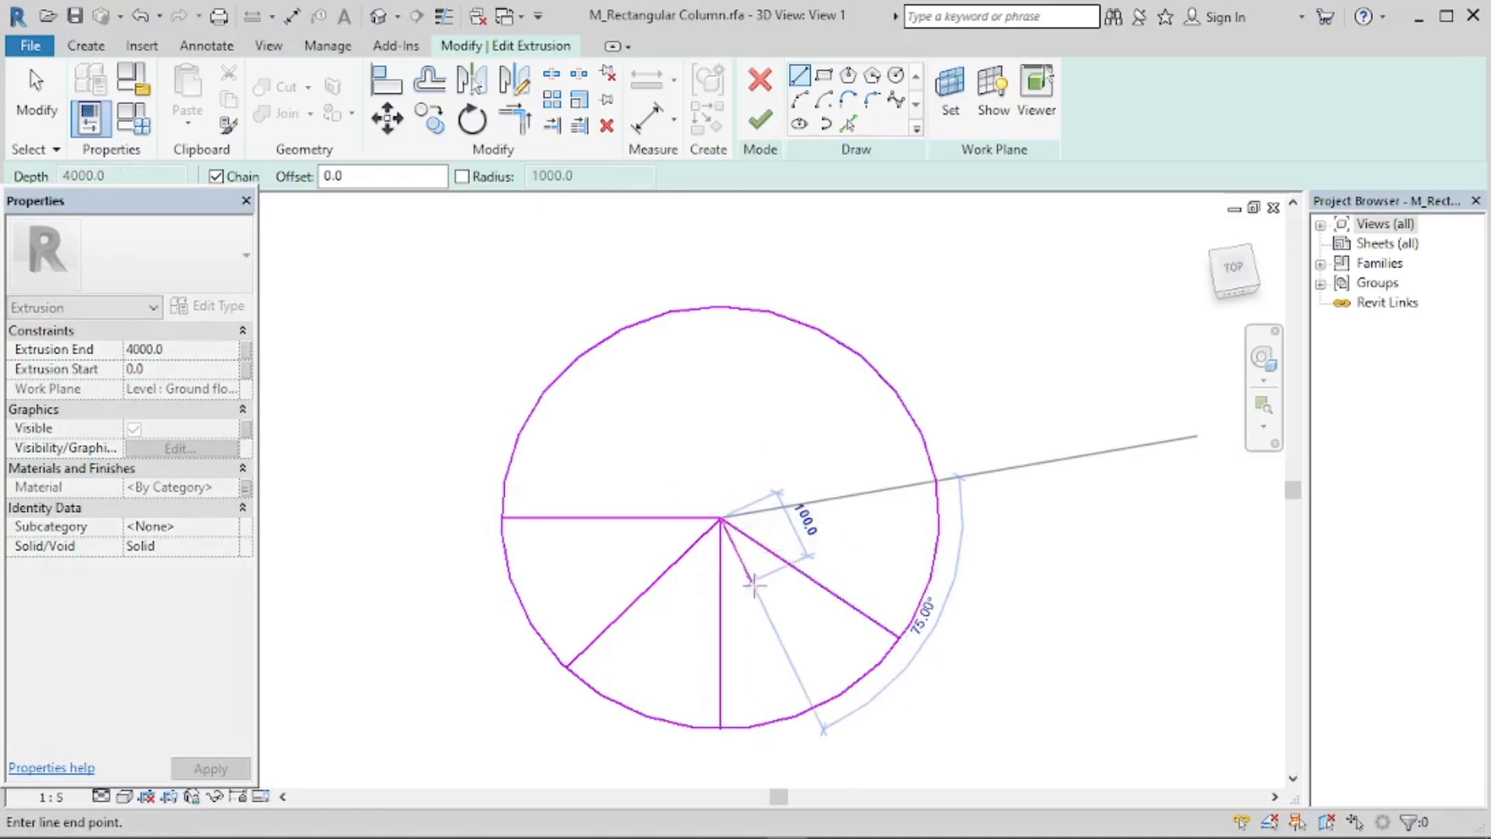
pyautogui.click(825, 710)
pyautogui.press('Escape')
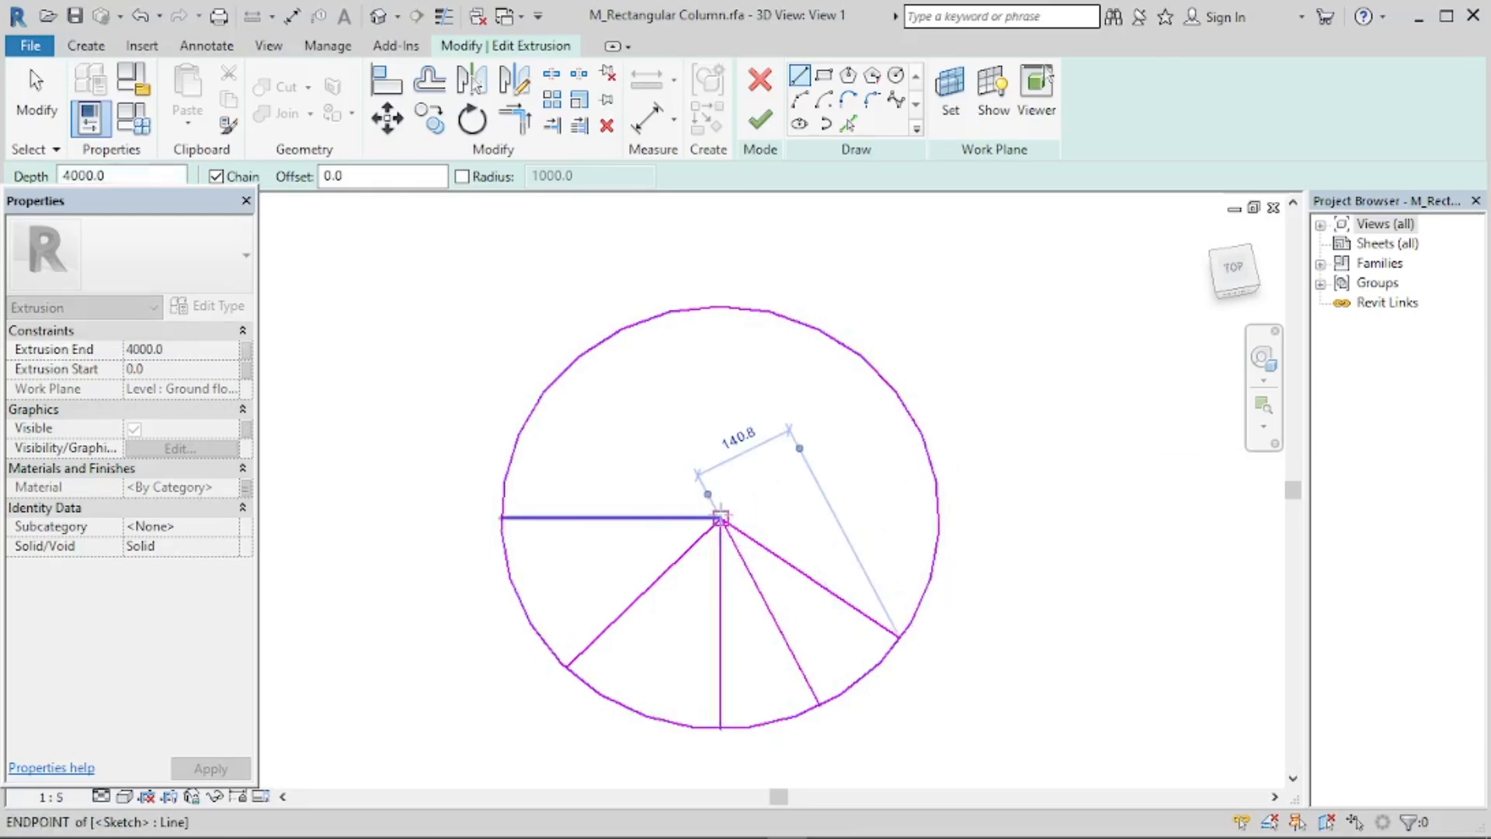
# Sketch two radius lines from the centre to the lower-left arc, one on each side of the existing diagonal radius.
pyautogui.click(721, 518)
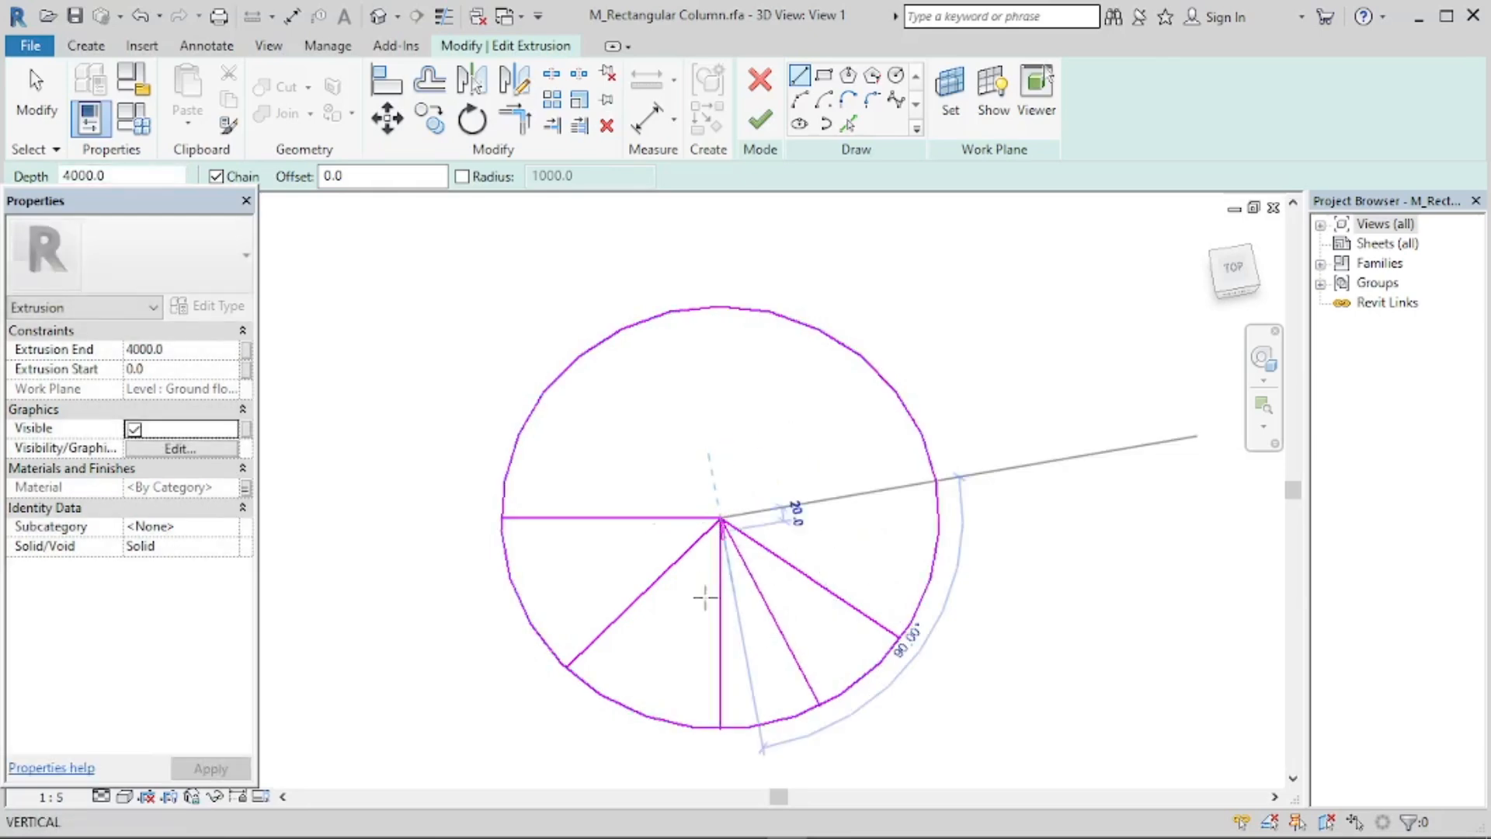
pyautogui.click(643, 711)
pyautogui.press('Escape')
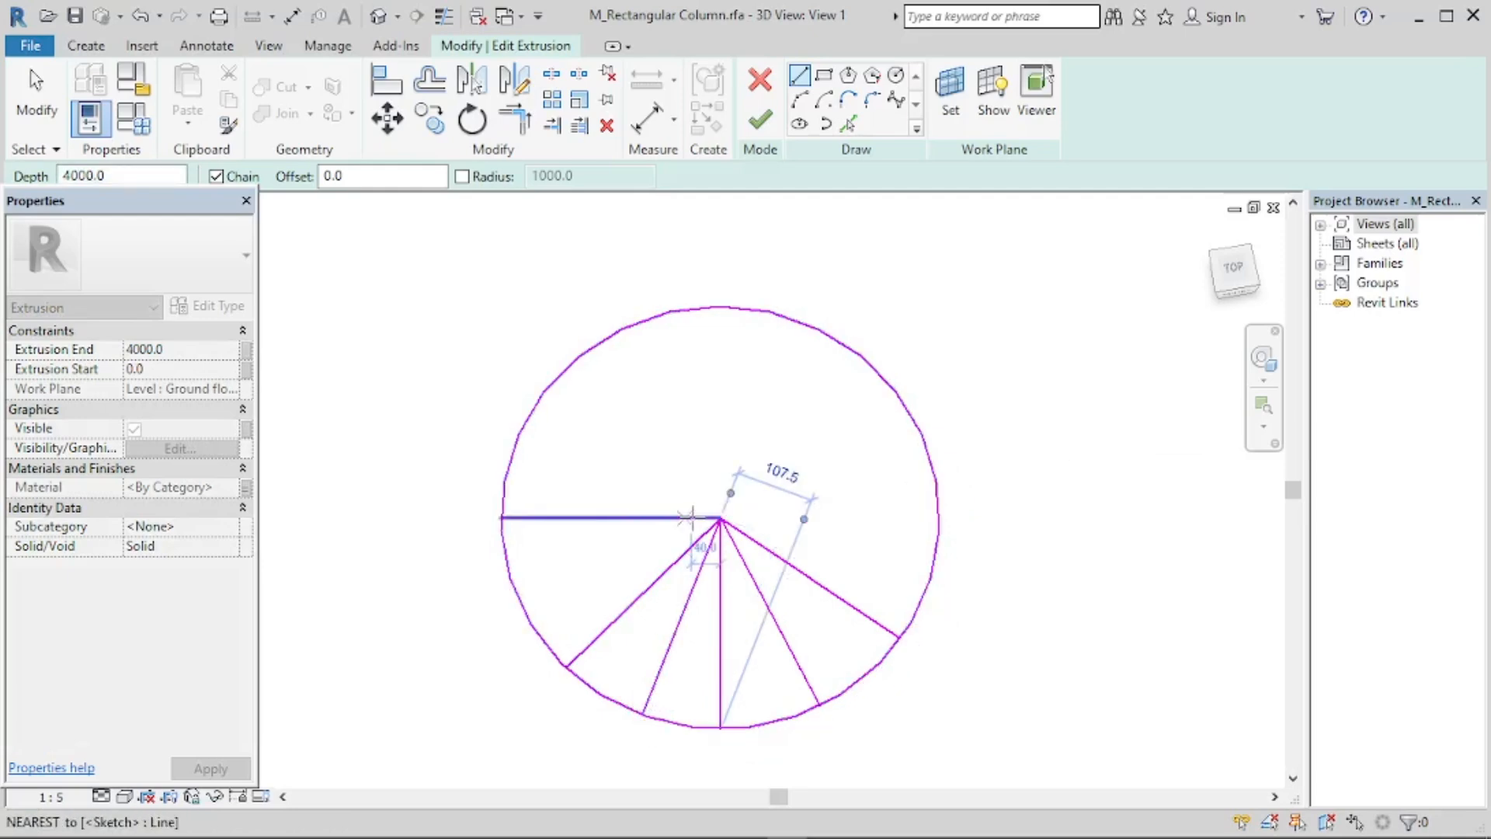
pyautogui.click(721, 518)
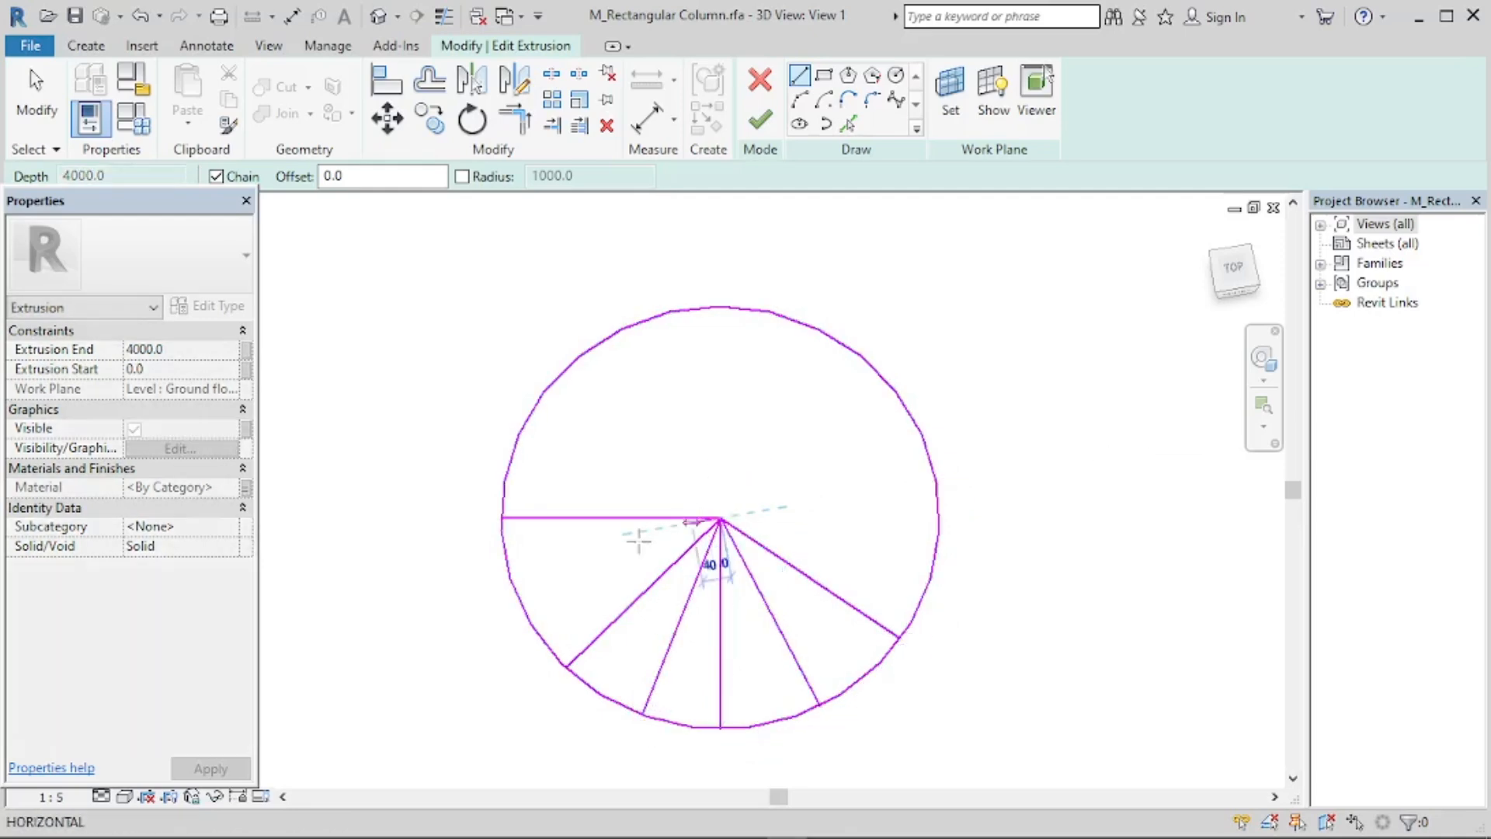
pyautogui.click(515, 588)
pyautogui.press('Escape')
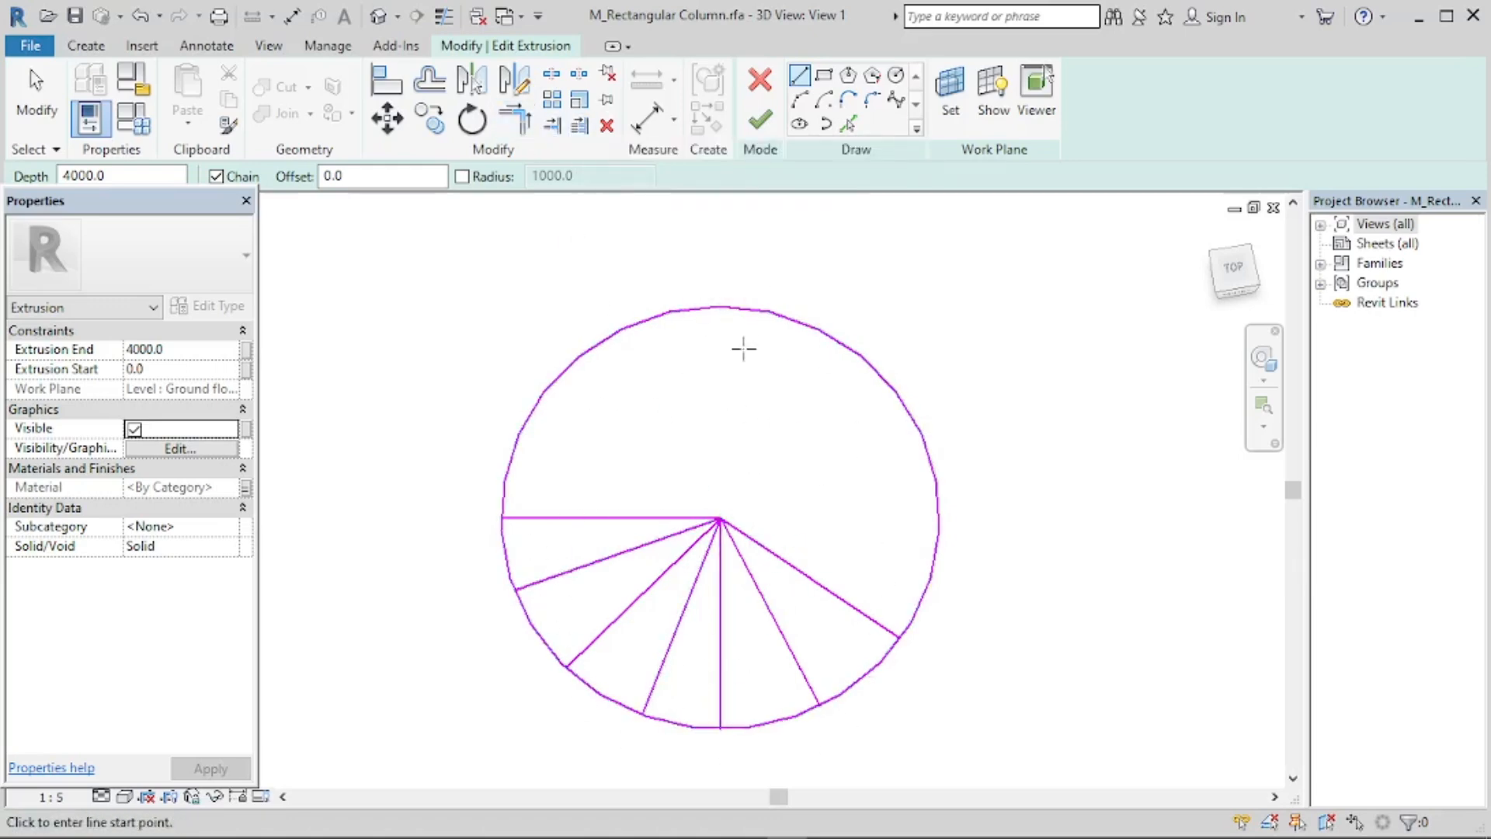
pyautogui.press('Escape')
# Extend the horizontal radius line across the centre to the circle's right edge, using the circle as the boundary.
pyautogui.click(580, 126)
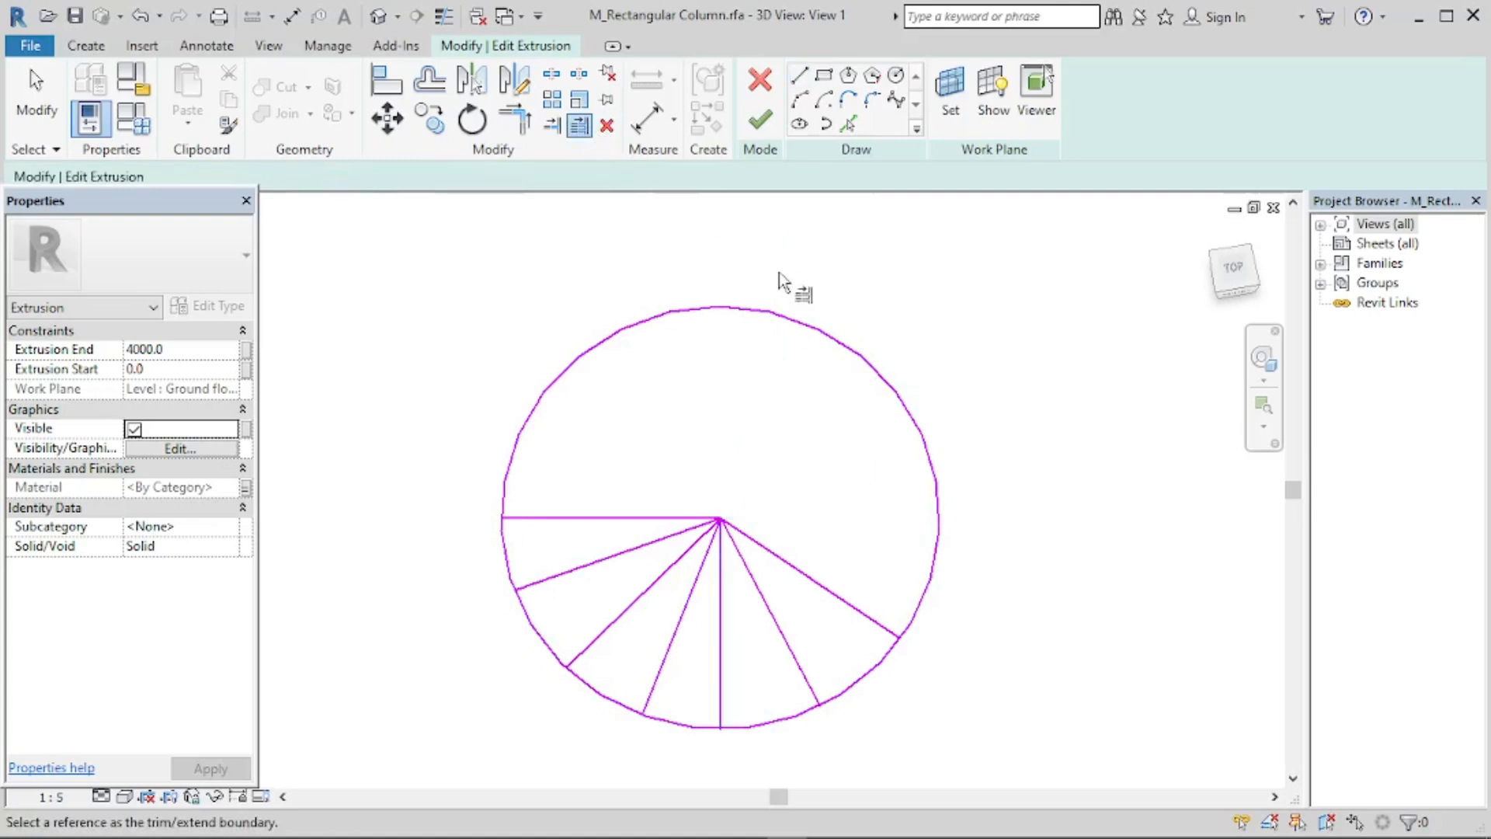
pyautogui.click(788, 316)
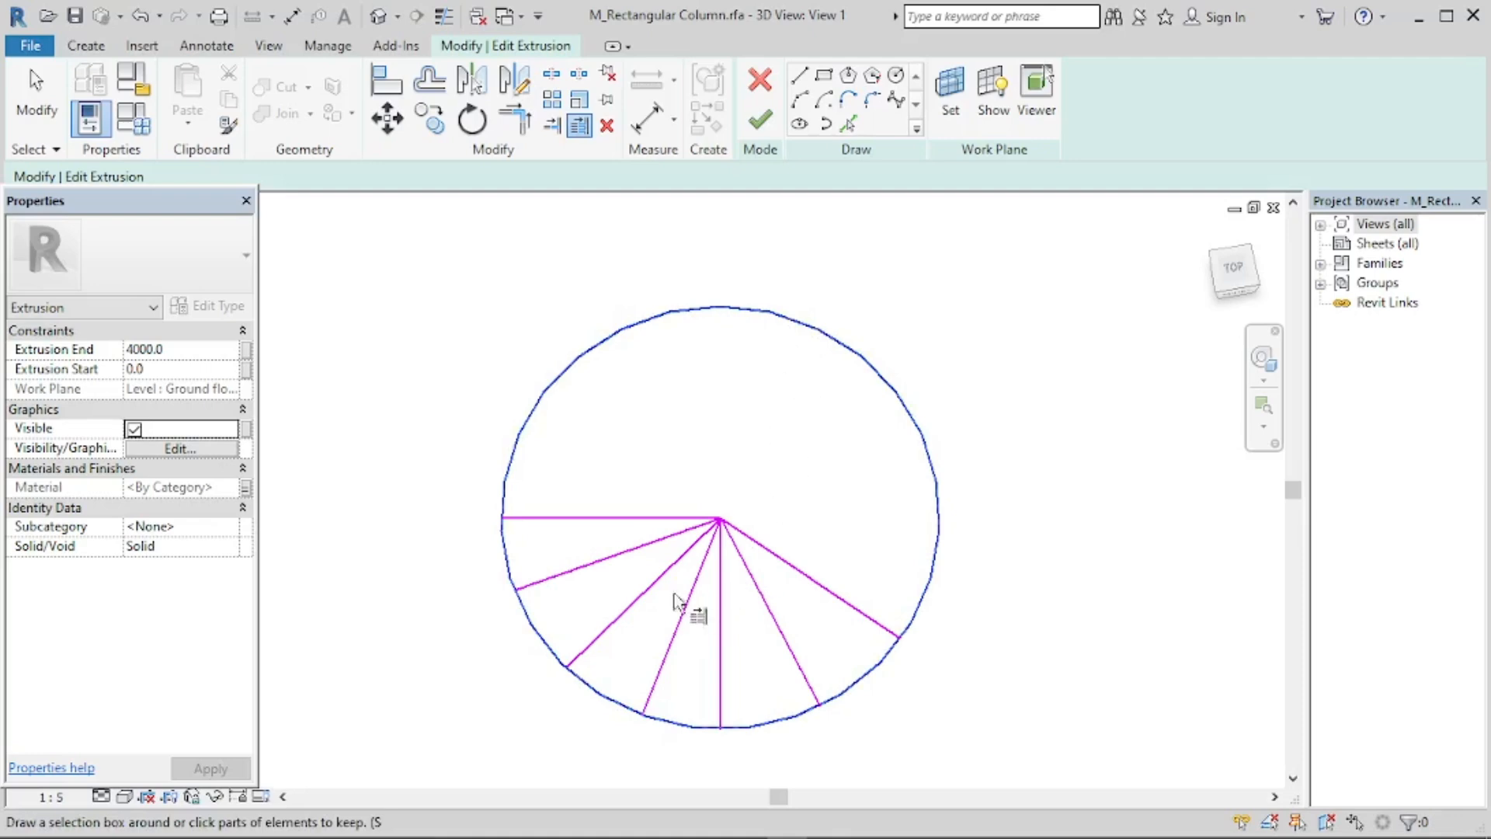
pyautogui.click(646, 518)
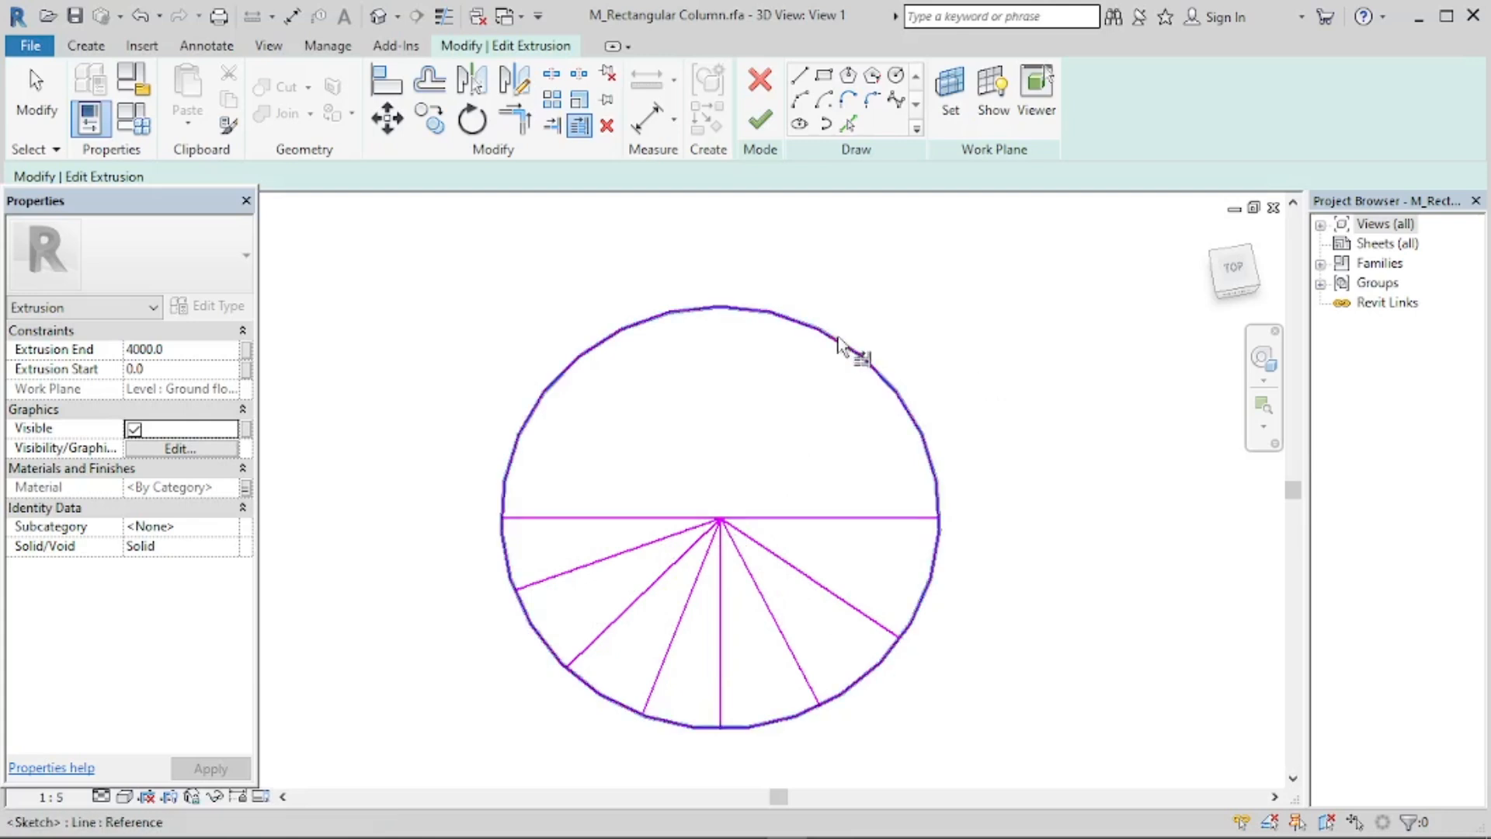
pyautogui.click(541, 404)
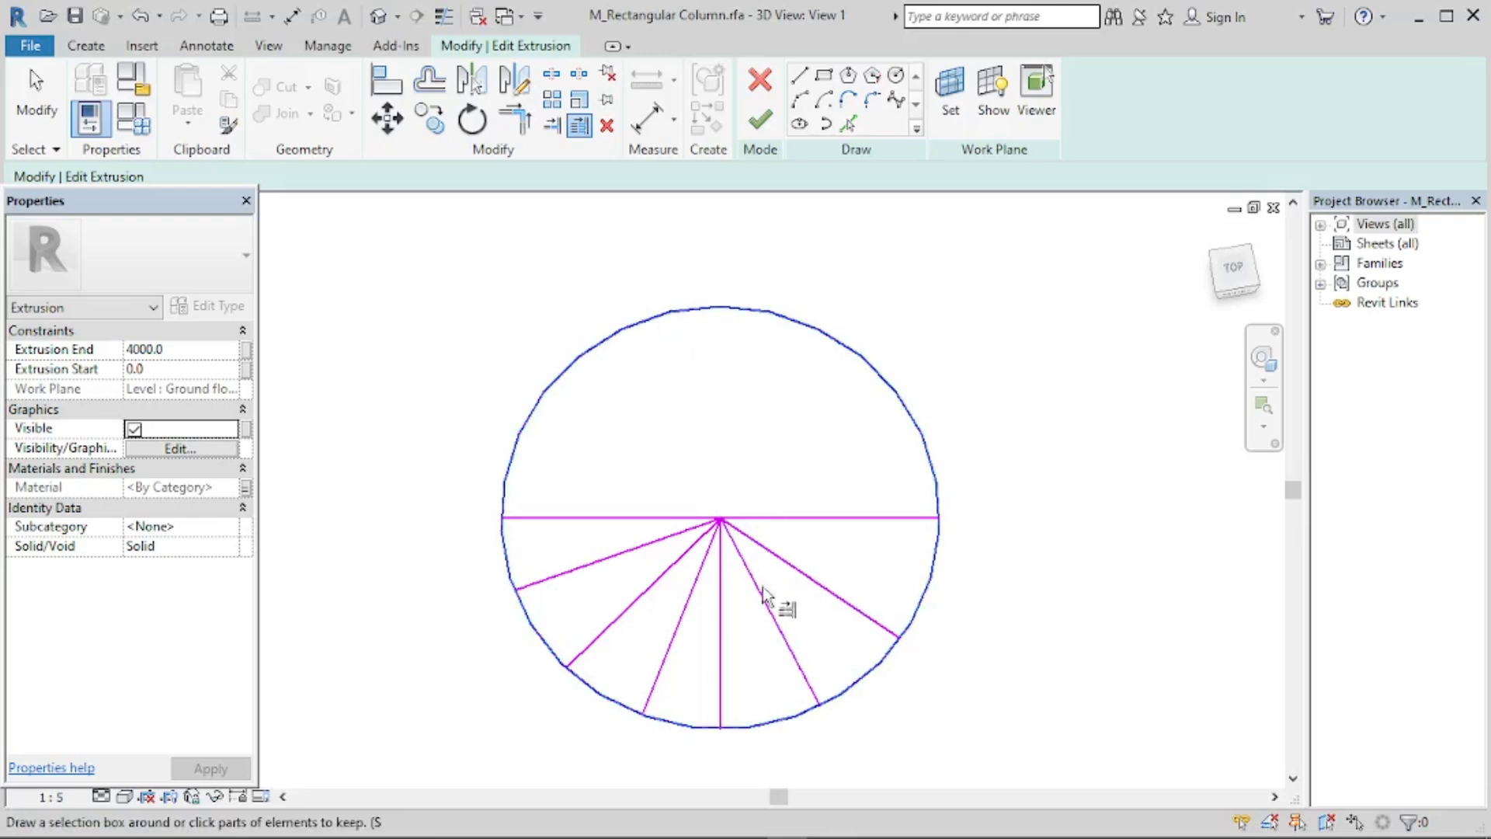
pyautogui.press('Escape')
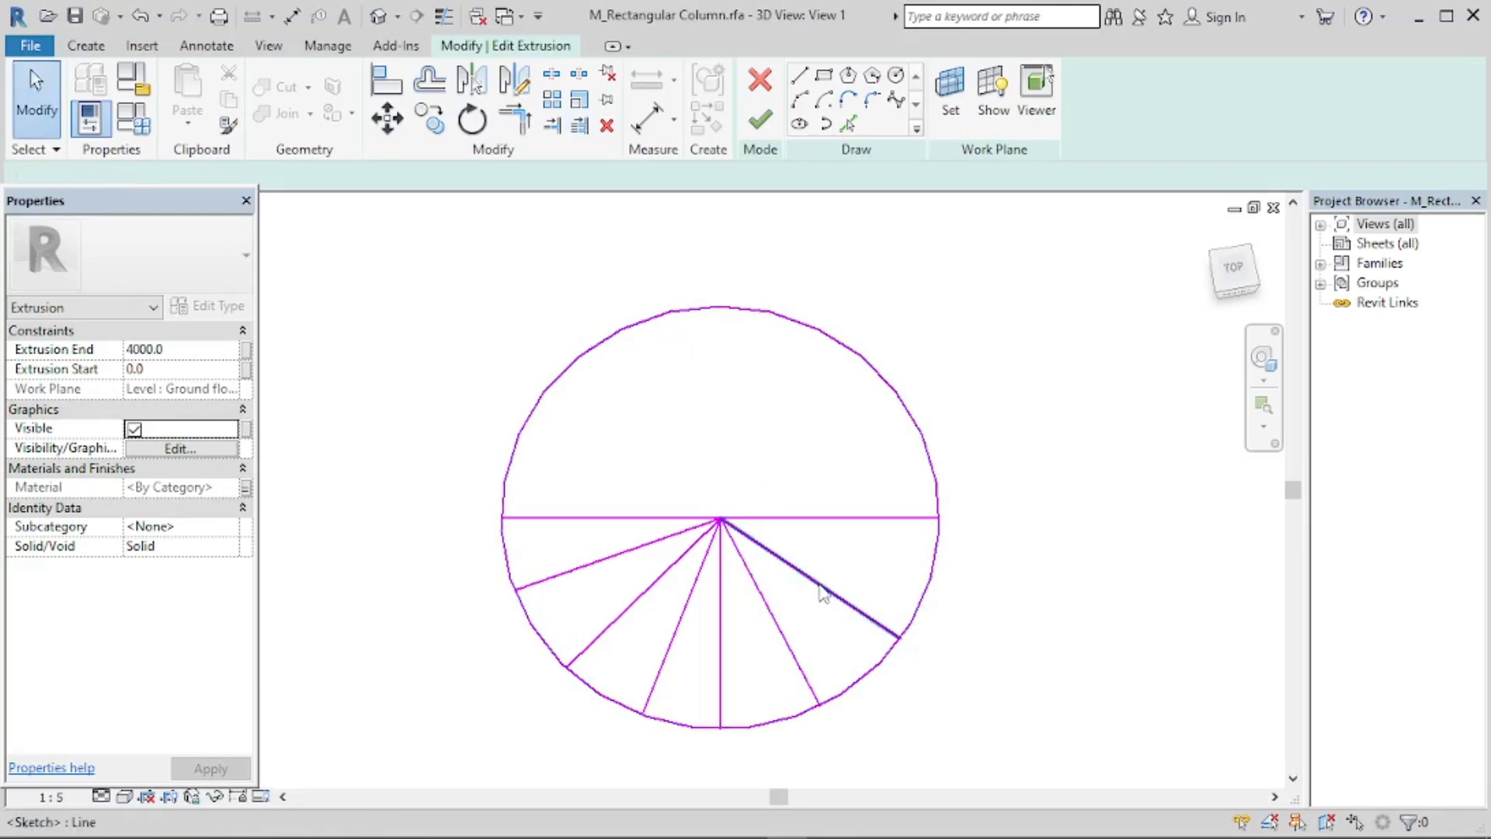
# Stretch the shallow lower-right and shallow lower-left radius lines through the centre to the opposite side of the circle.
pyautogui.click(815, 583)
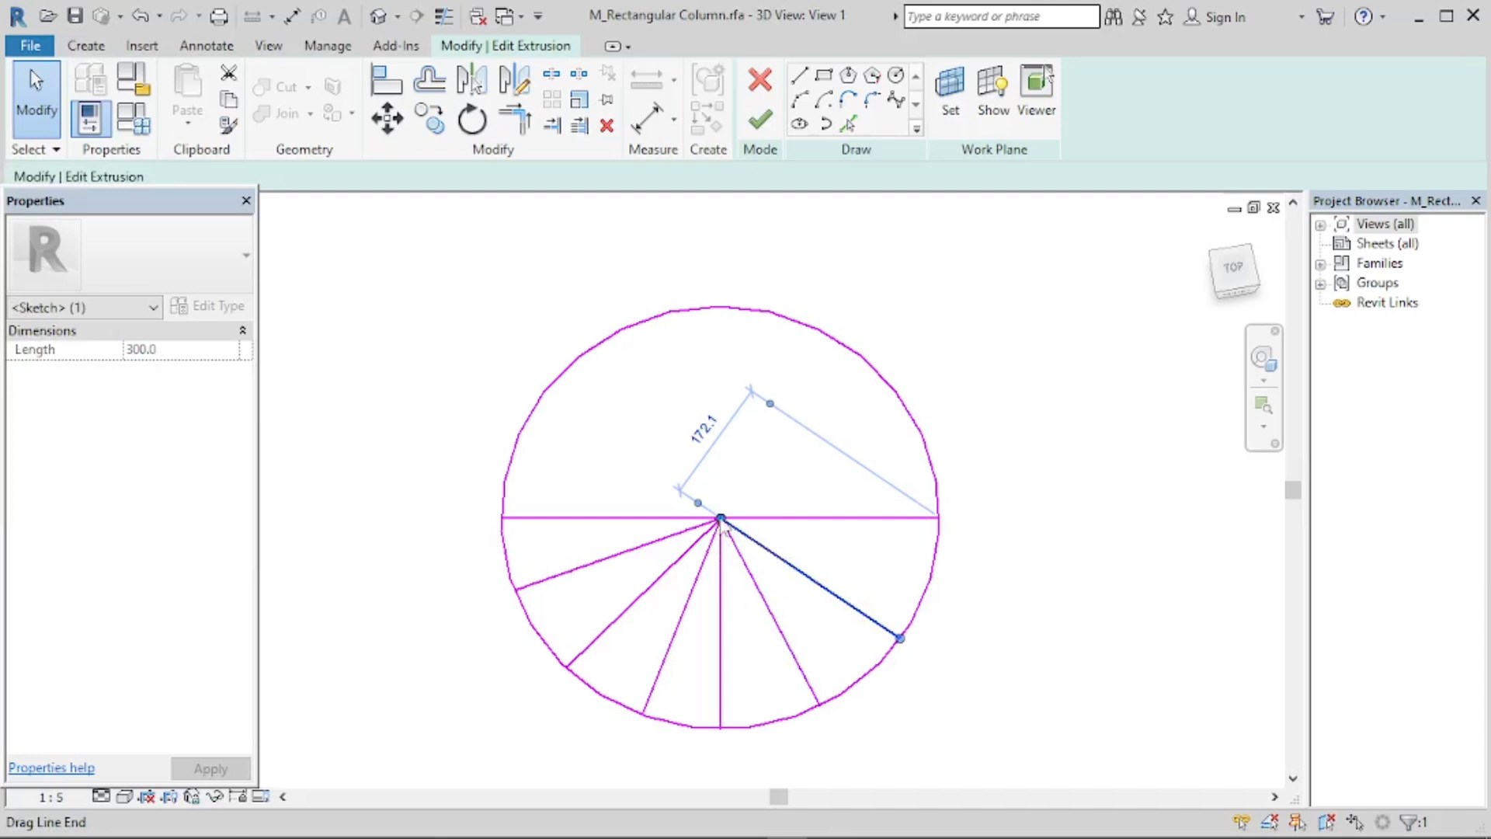
pyautogui.moveTo(721, 519); pyautogui.dragTo(538, 406)
pyautogui.click(639, 548)
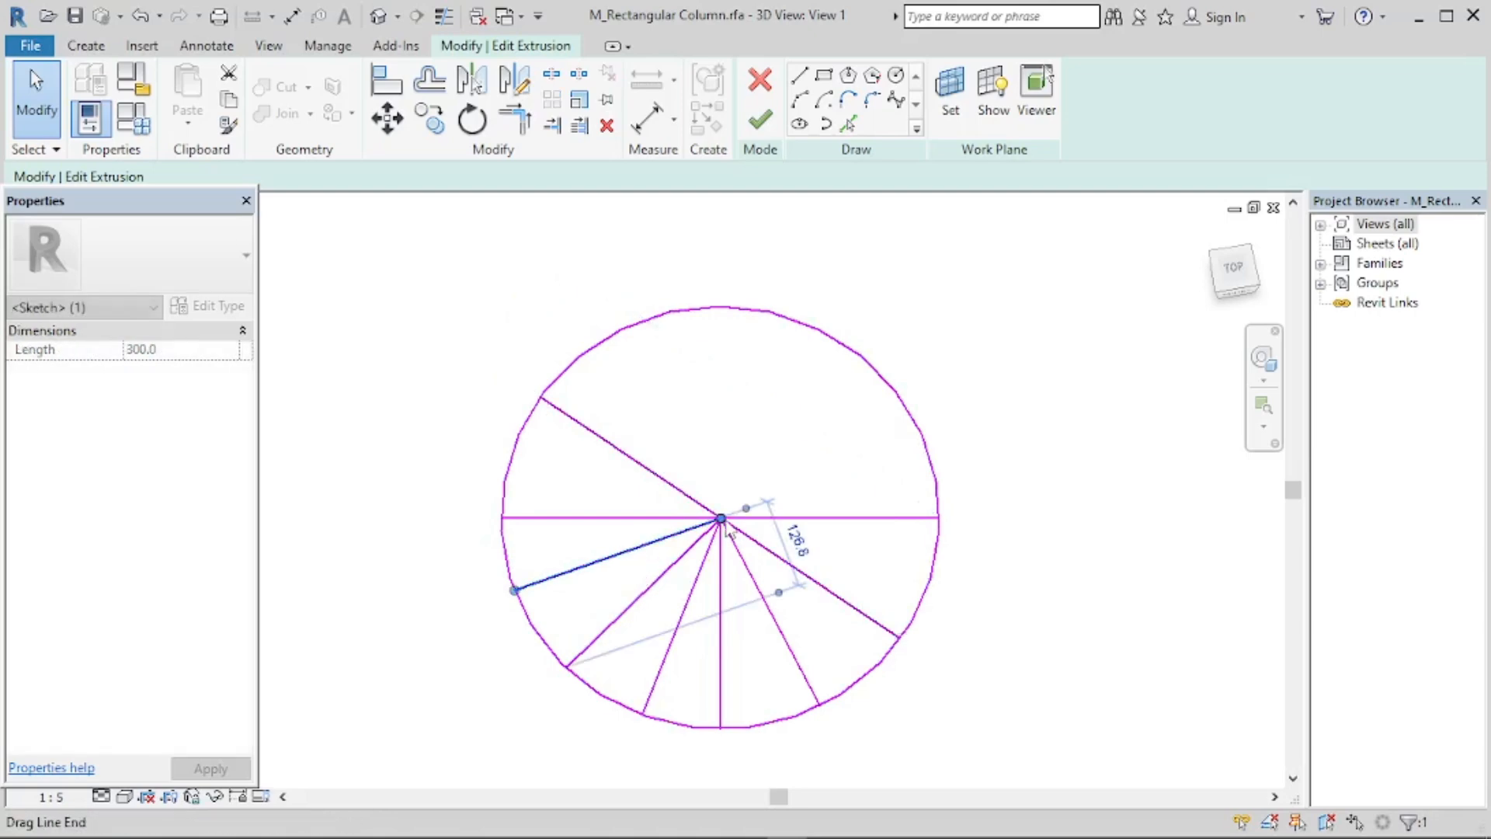
pyautogui.moveTo(722, 519); pyautogui.dragTo(926, 445)
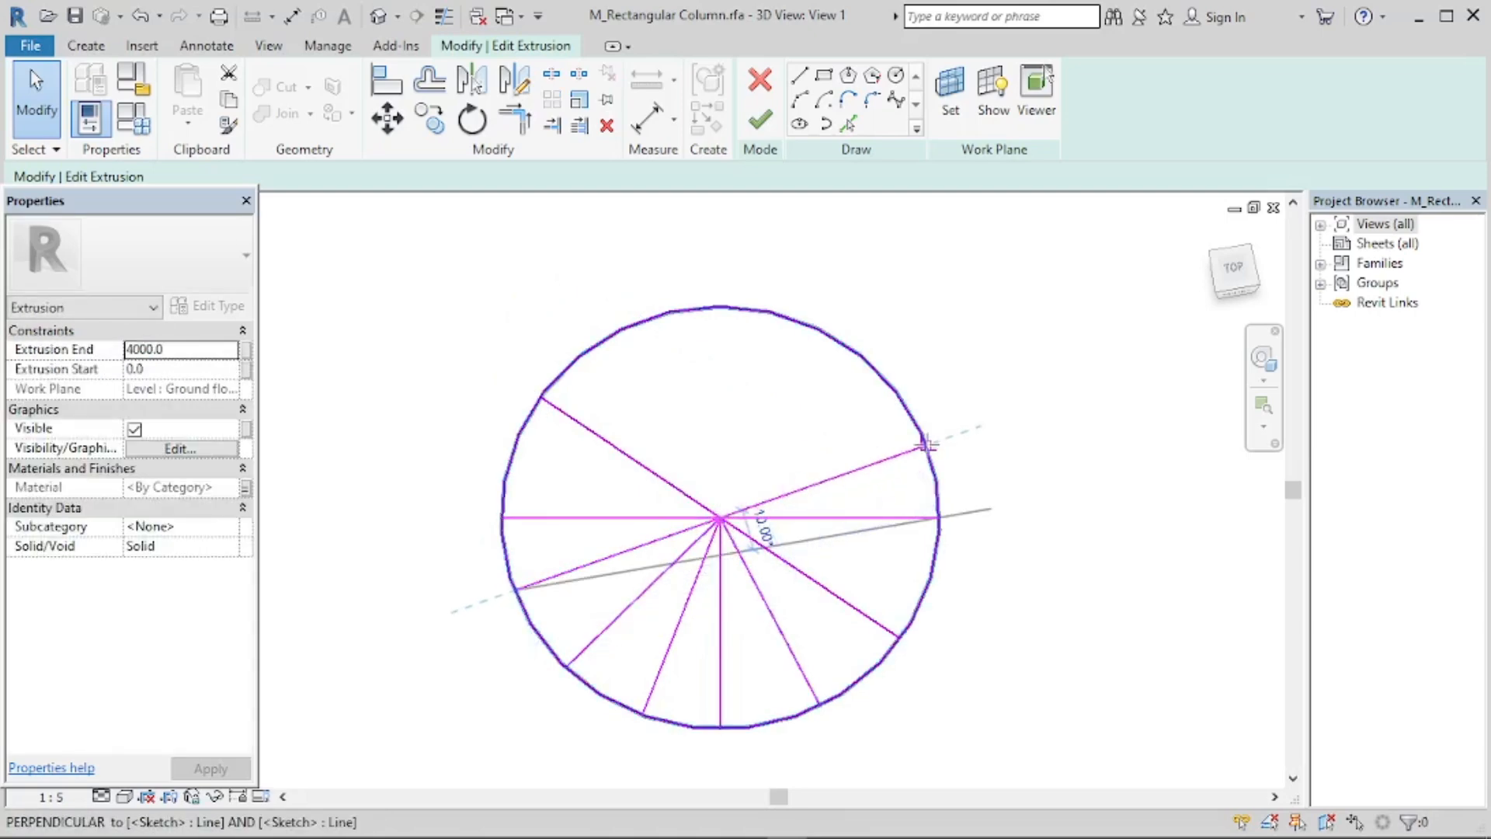
# Stretch the steep lower-right radius line through the centre to the circle's upper-left edge, making it a 600-long diameter.
pyautogui.click(805, 666)
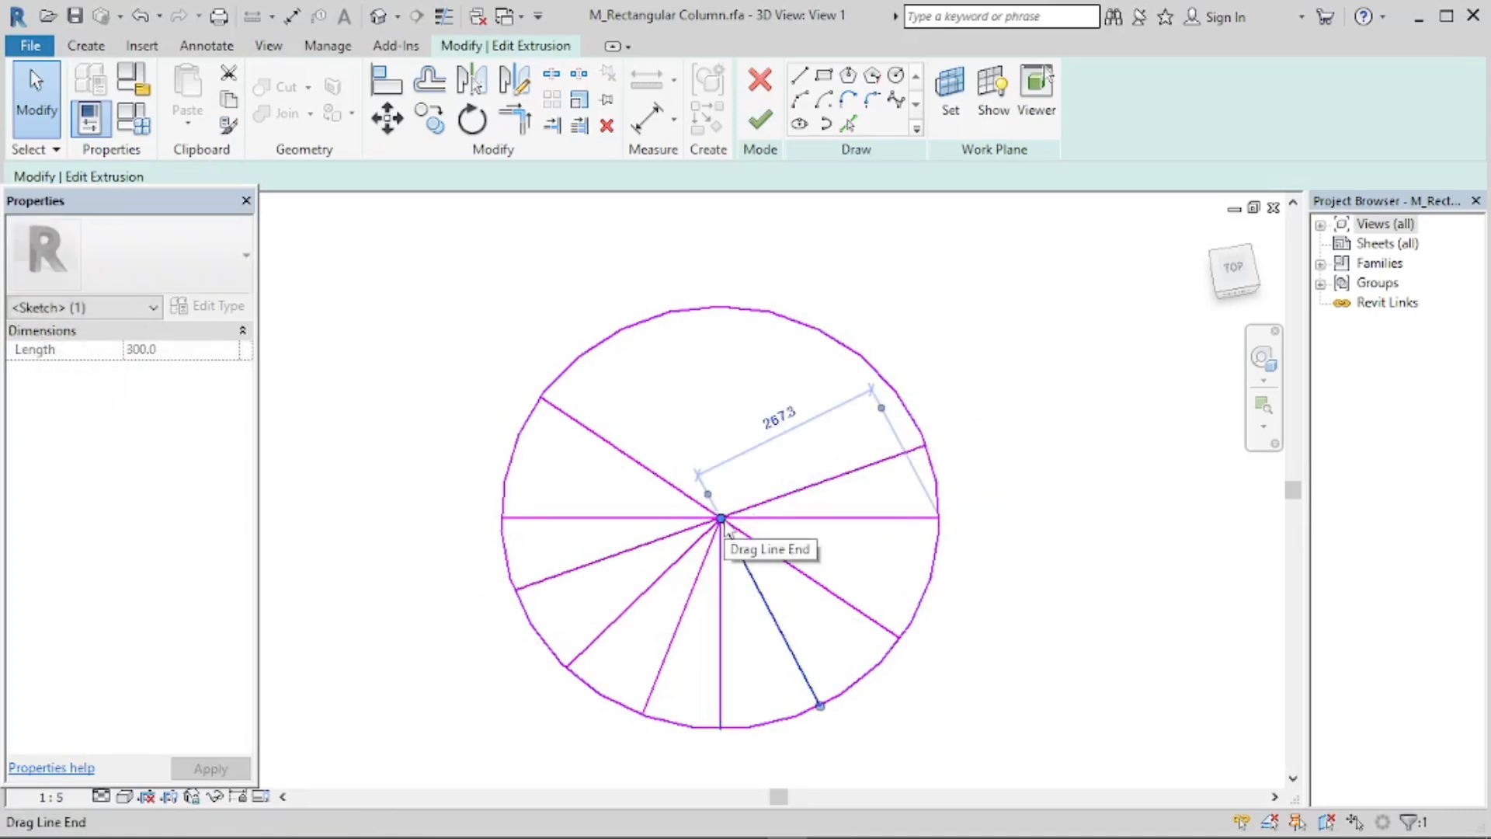
pyautogui.moveTo(721, 518); pyautogui.dragTo(621, 330)
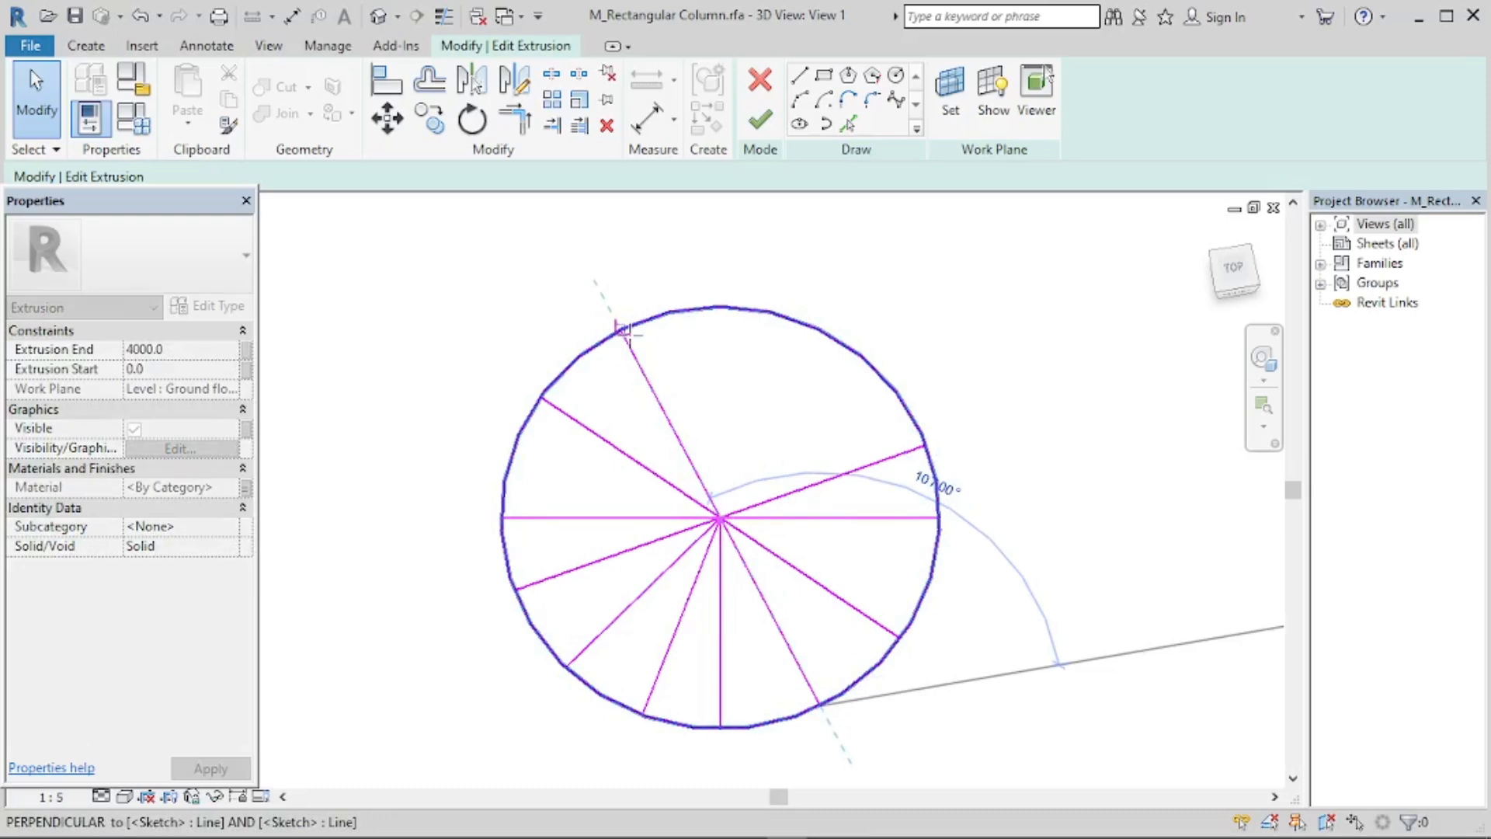
pyautogui.scroll(3, 621, 330)
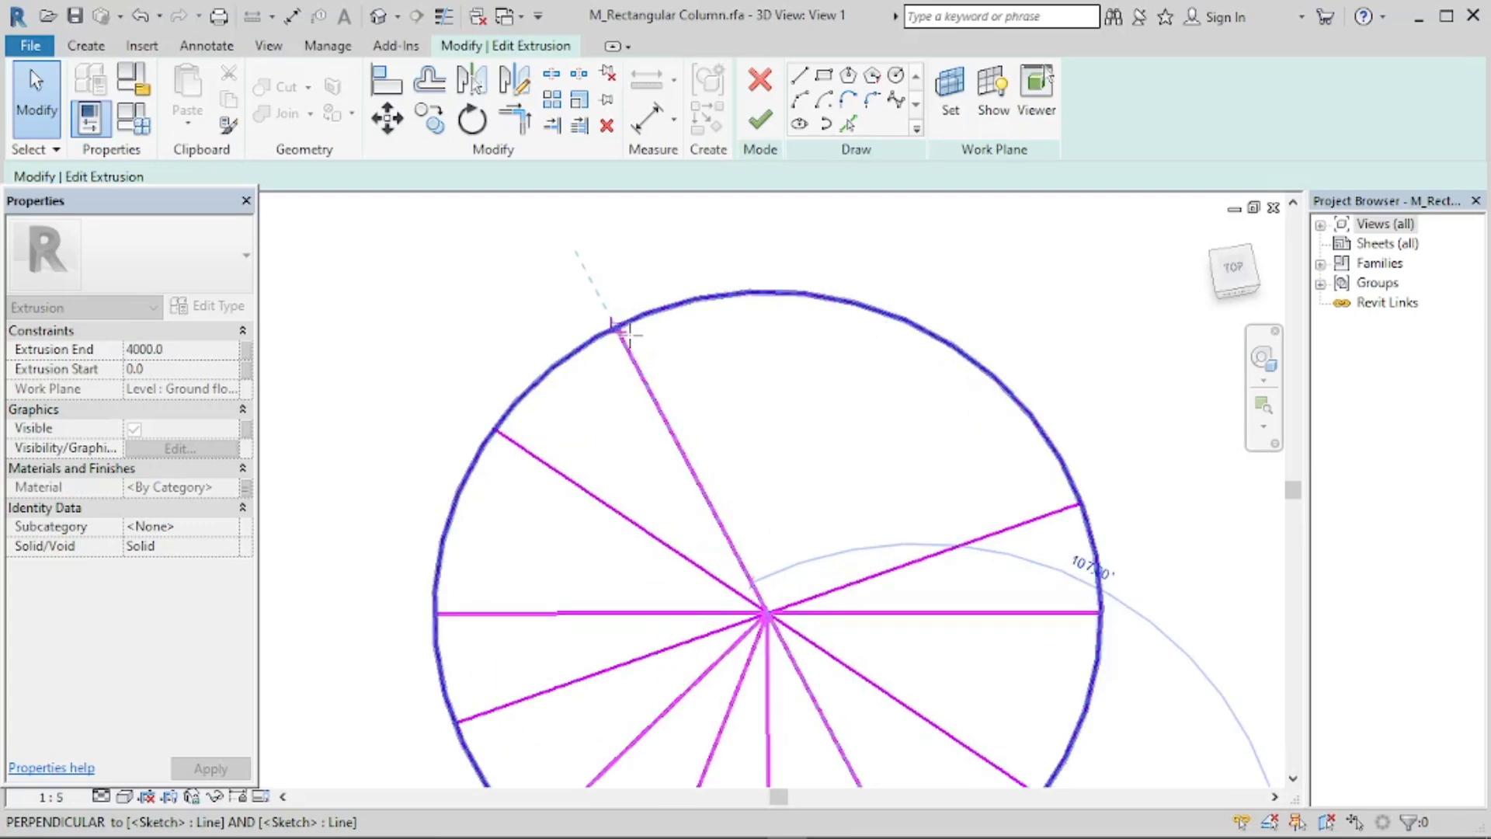
pyautogui.moveTo(630, 335); pyautogui.dragTo(619, 328)
pyautogui.scroll(-4, 633, 395)
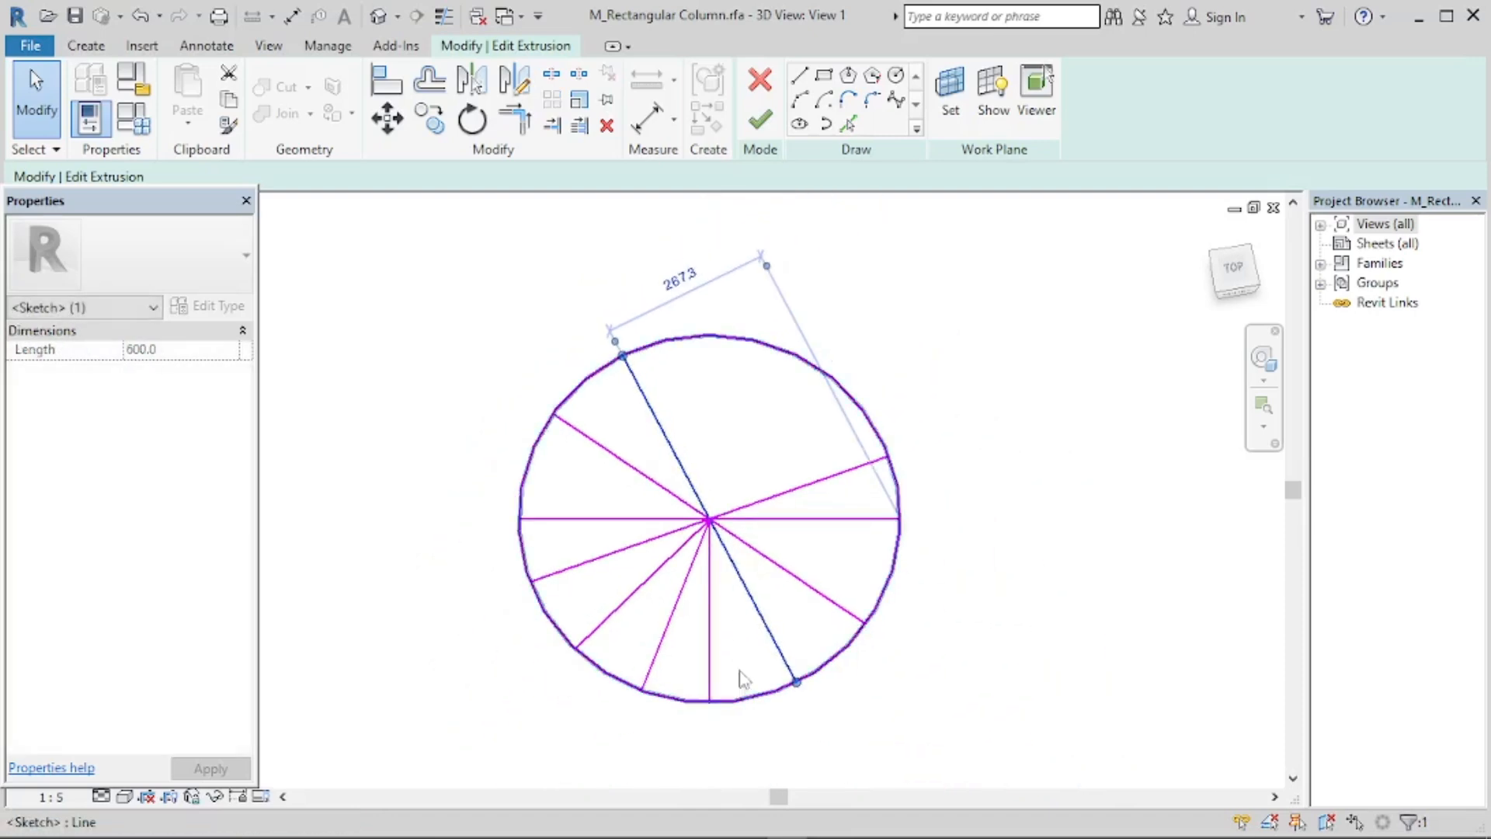
# Stretch the vertical, steep lower-left and diagonal lower-left radius lines through the centre to the opposite side of the circle.
pyautogui.click(710, 637)
pyautogui.moveTo(710, 519); pyautogui.dragTo(709, 336)
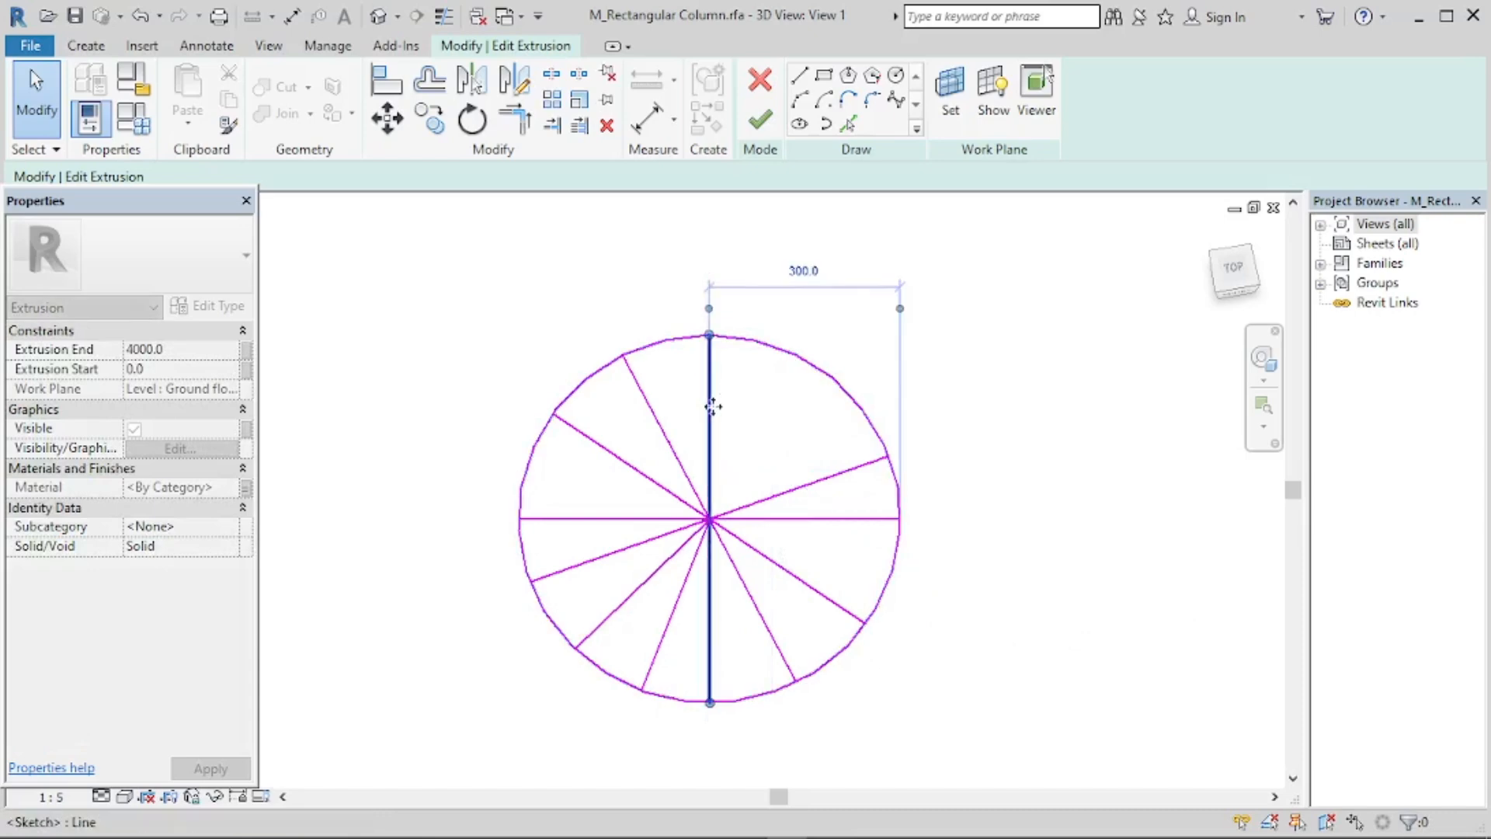
pyautogui.click(667, 623)
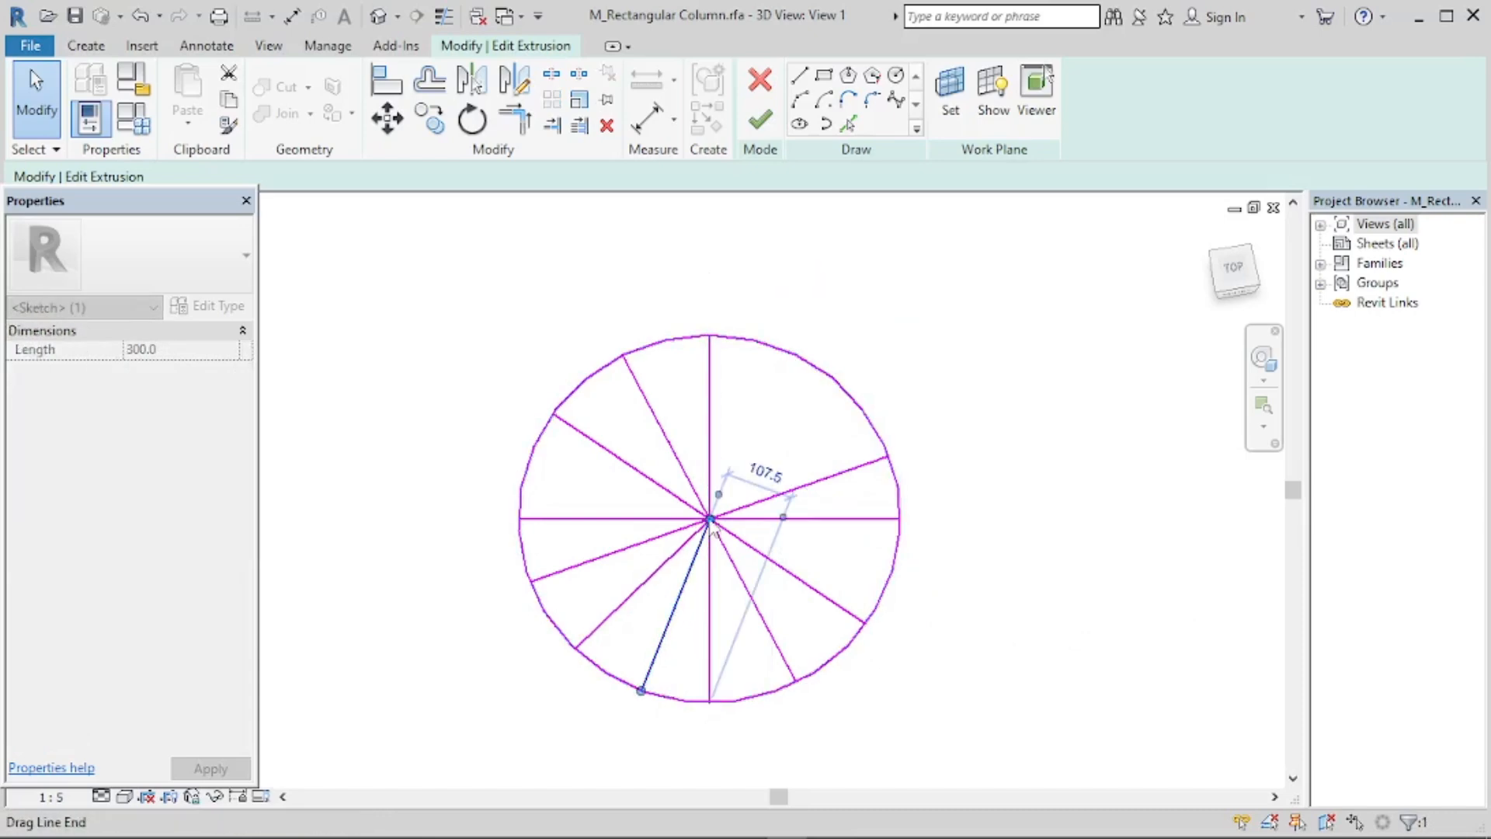
pyautogui.moveTo(710, 519); pyautogui.dragTo(774, 344)
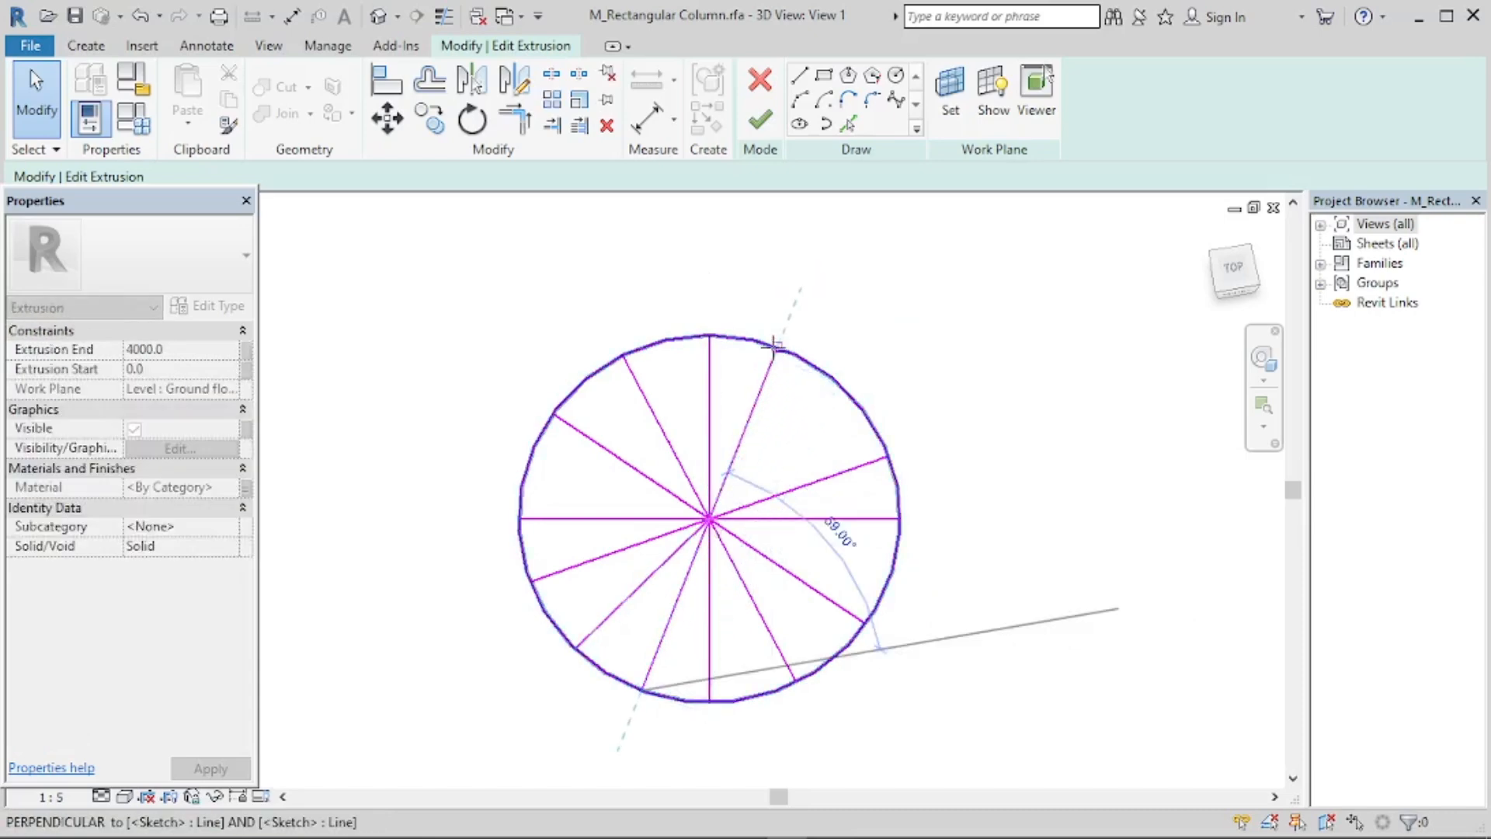
pyautogui.click(645, 583)
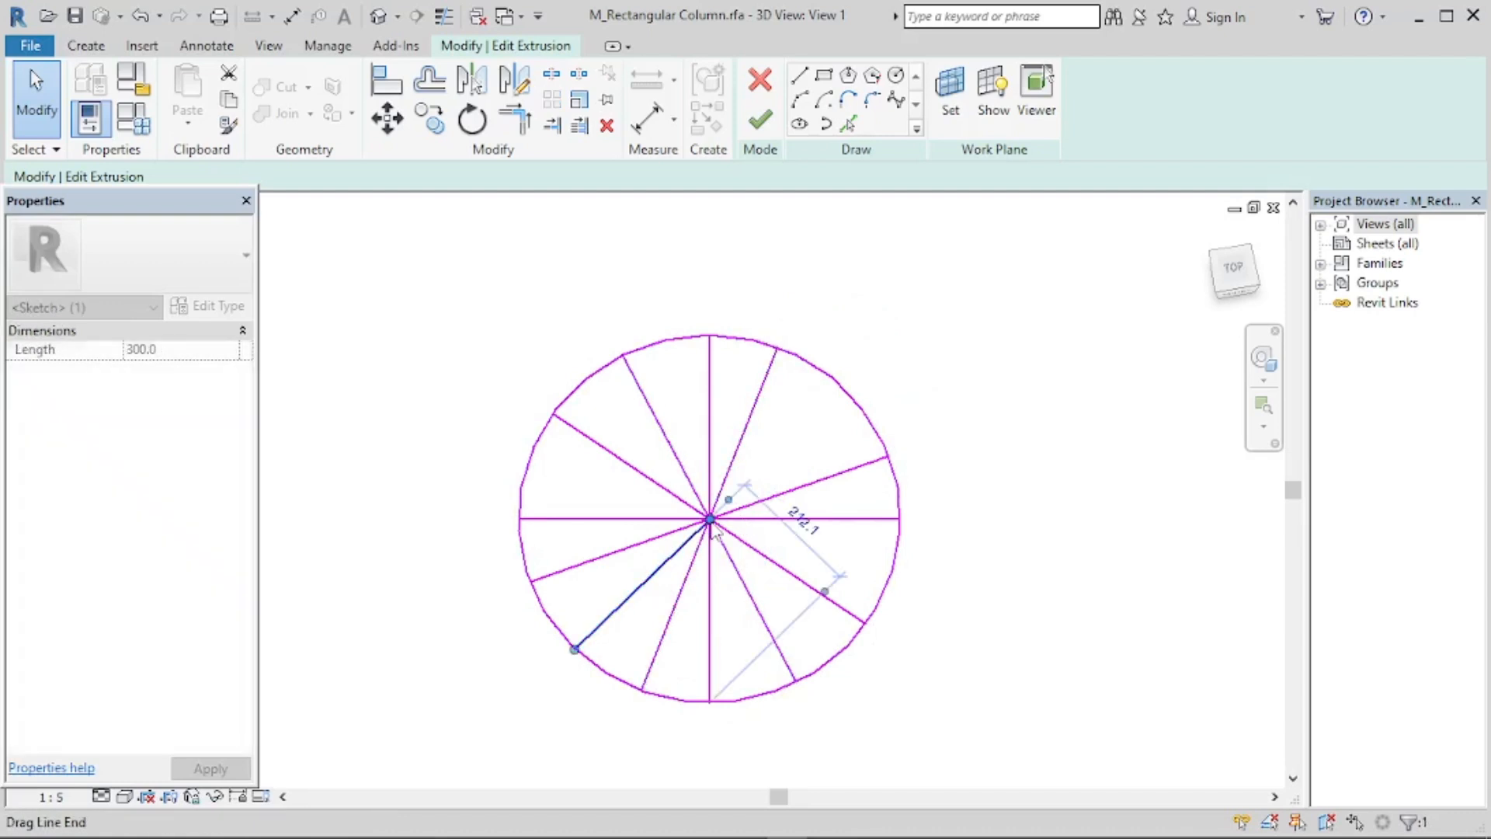
pyautogui.moveTo(709, 519); pyautogui.dragTo(844, 388)
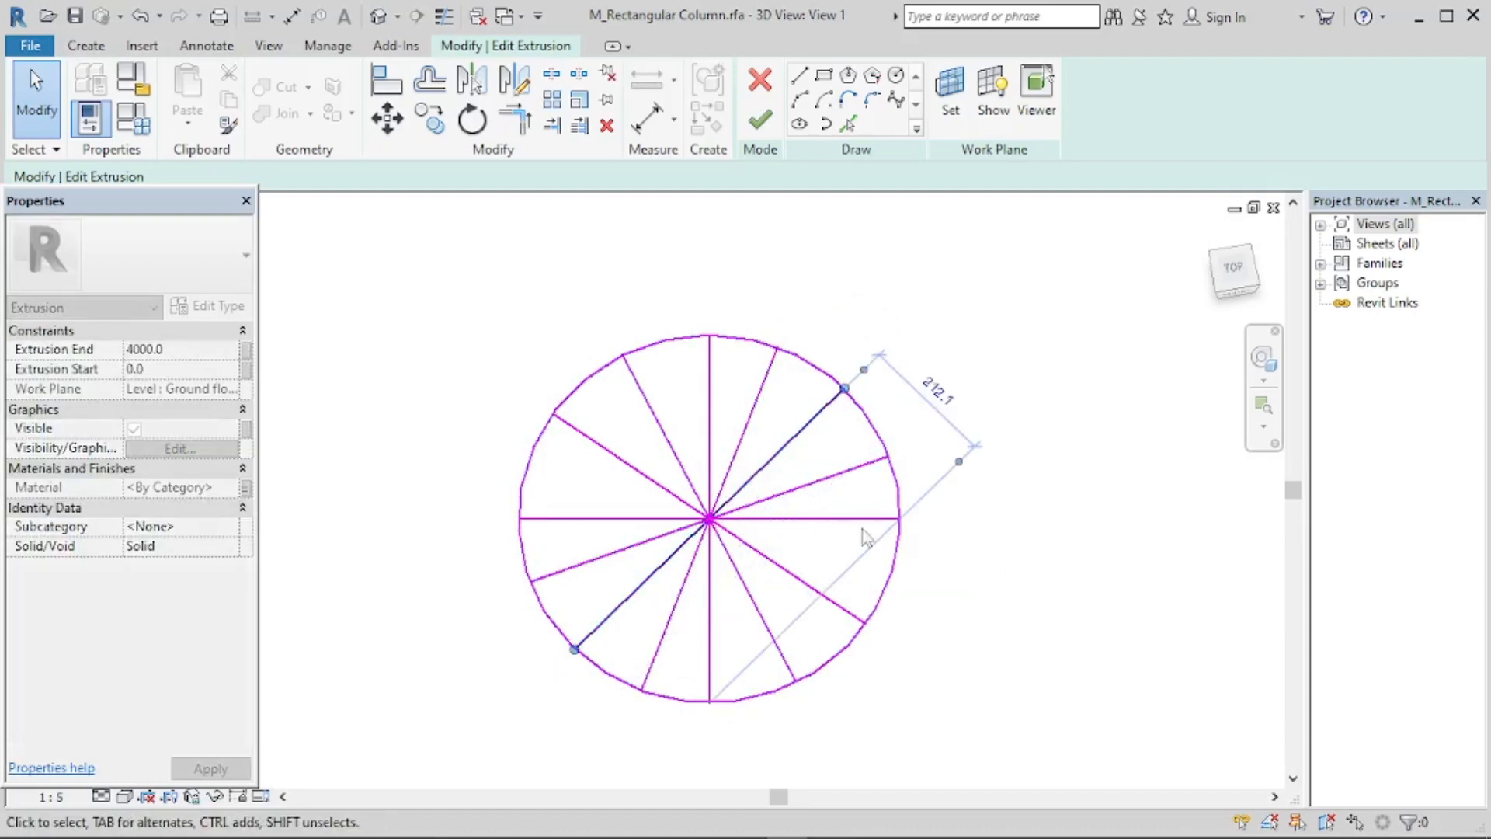
pyautogui.click(987, 619)
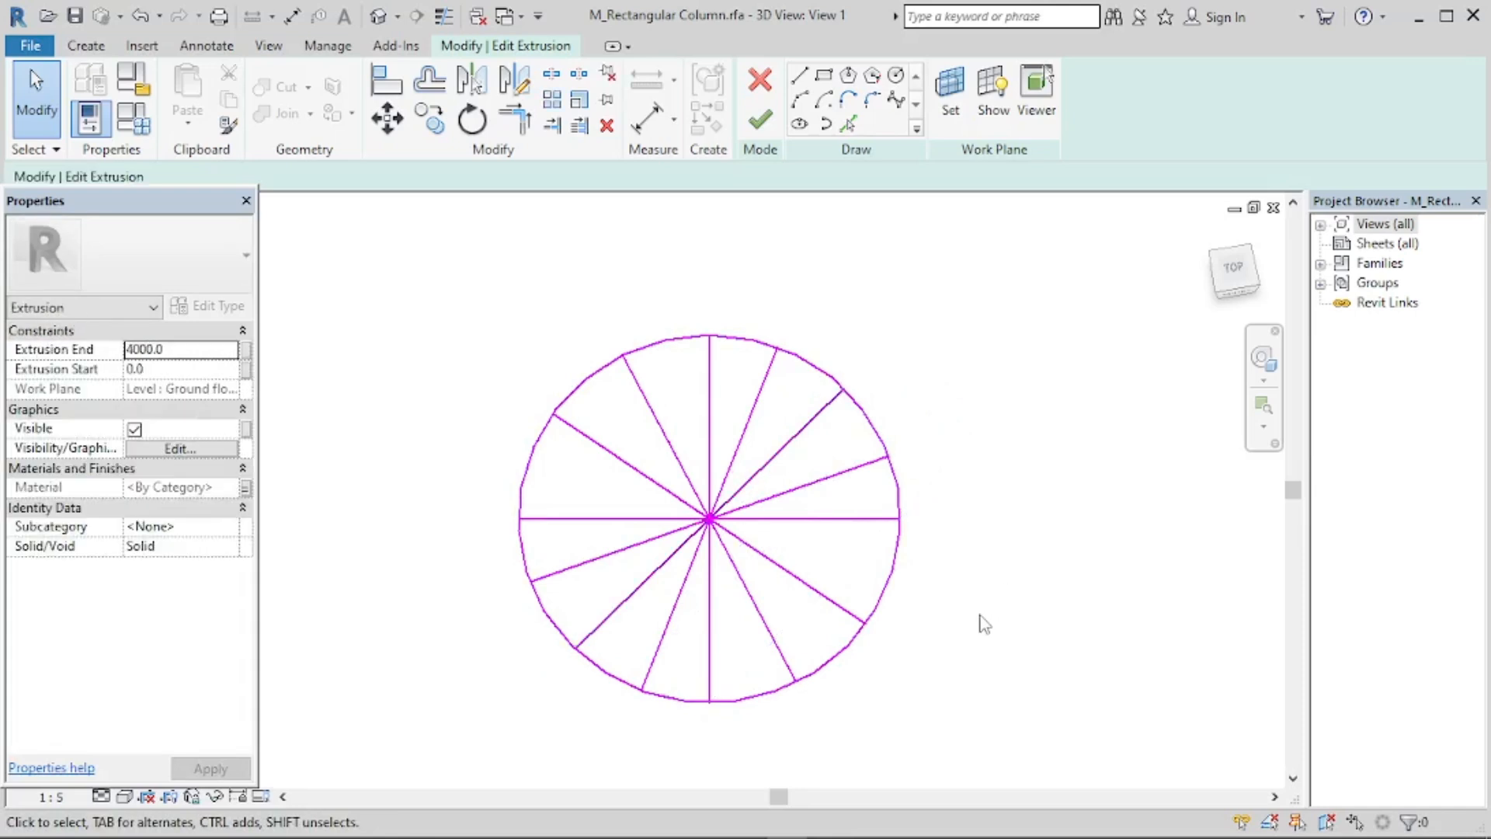
# Delete the shallow diameter line that runs from the circle's upper-left edge to its lower-right edge.
pyautogui.scroll(2, 809, 629)
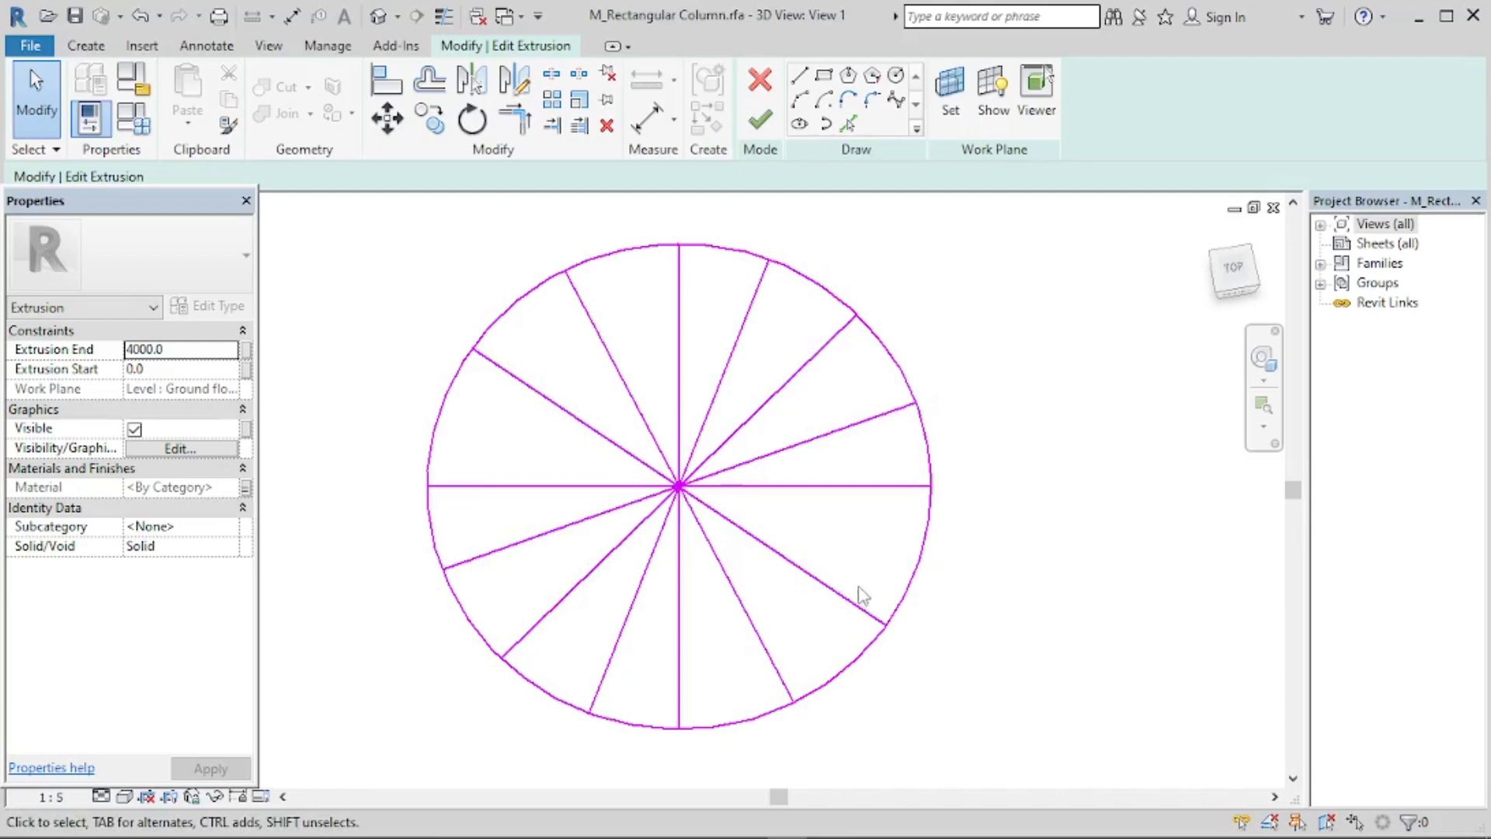
pyautogui.scroll(-1, 825, 663)
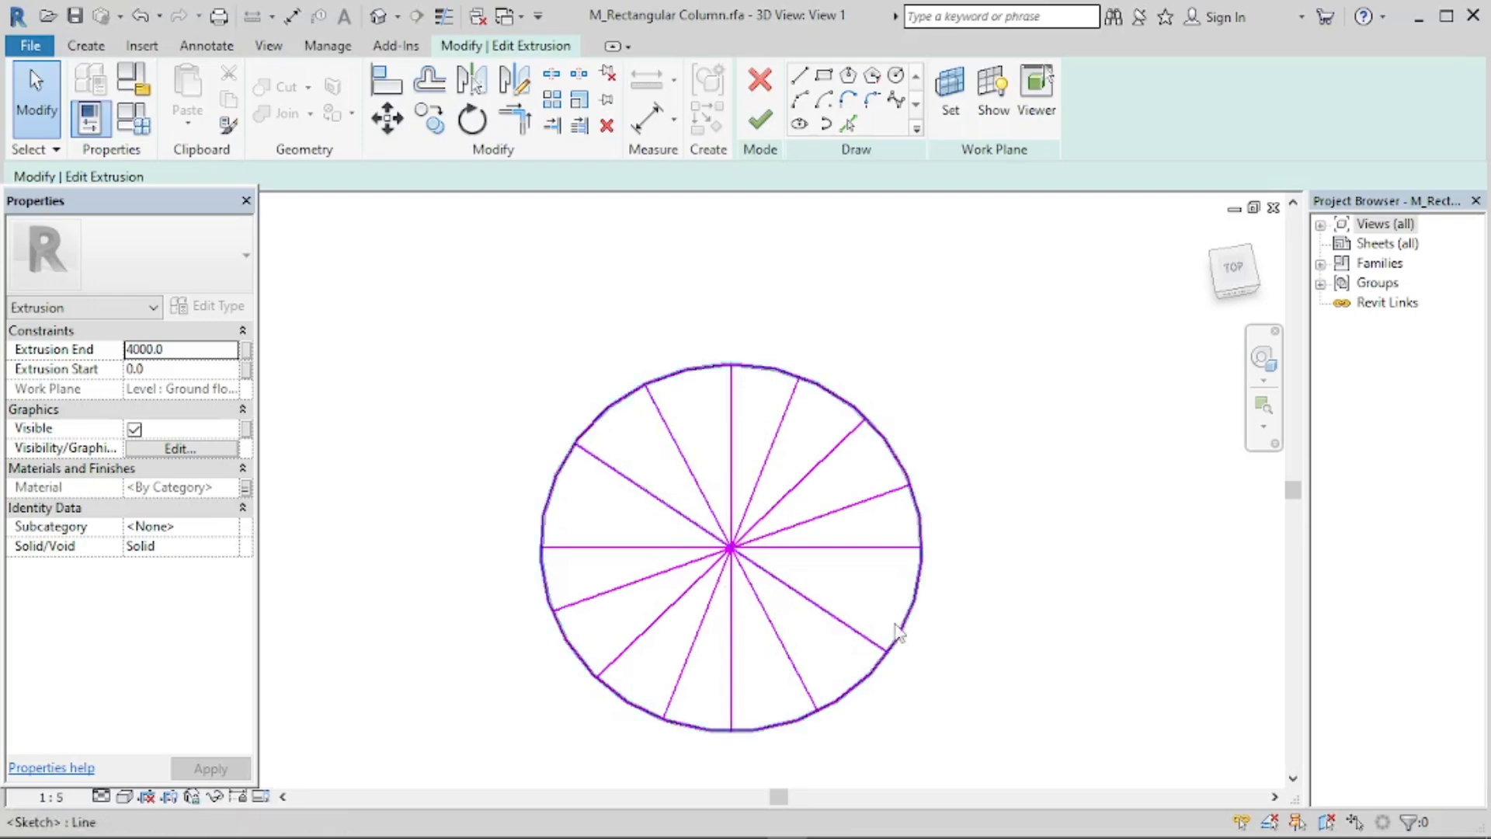
pyautogui.scroll(3, 893, 631)
pyautogui.scroll(1, 909, 513)
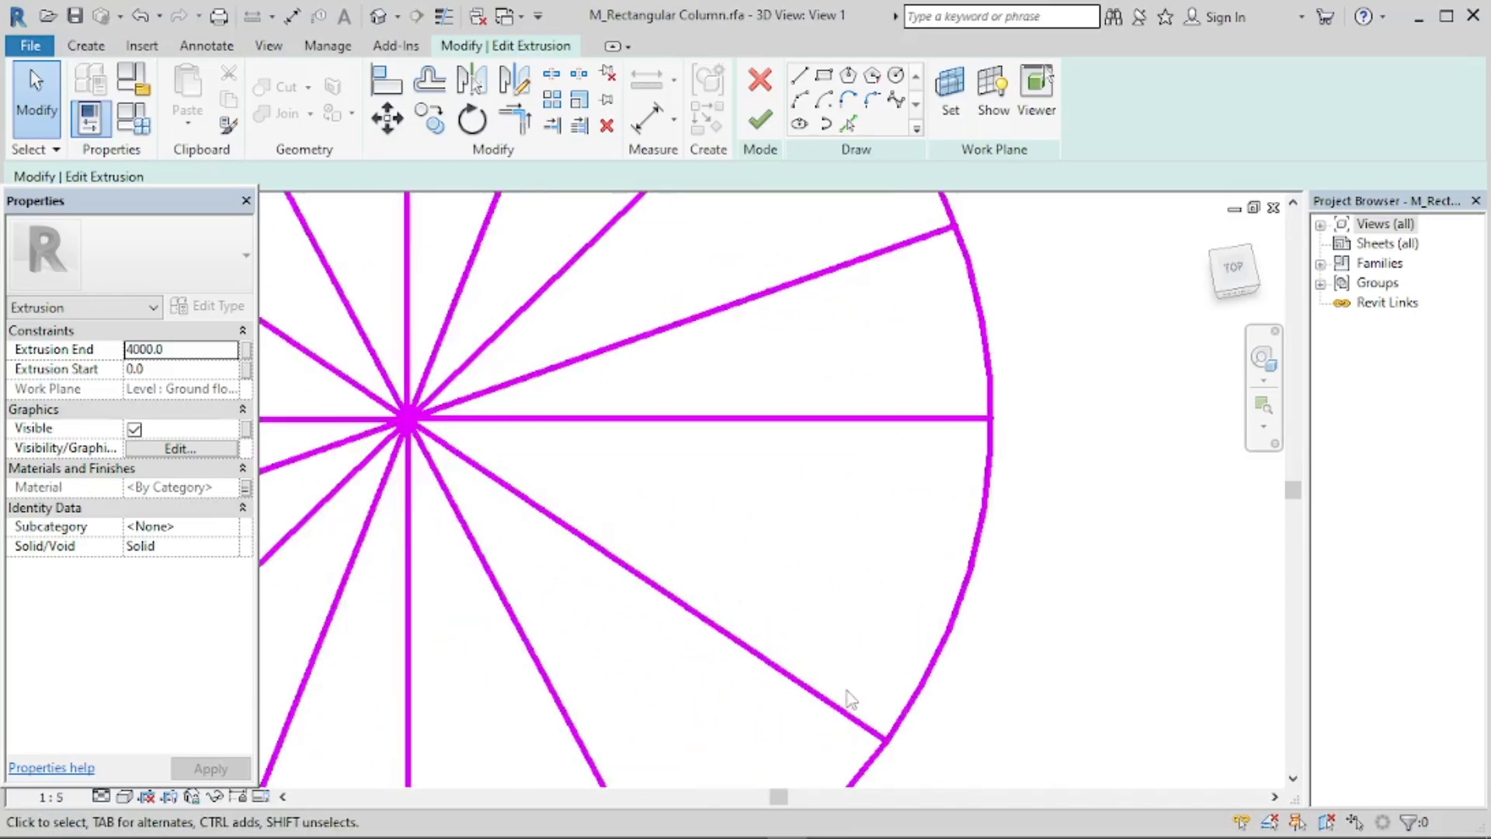
pyautogui.scroll(-2, 738, 497)
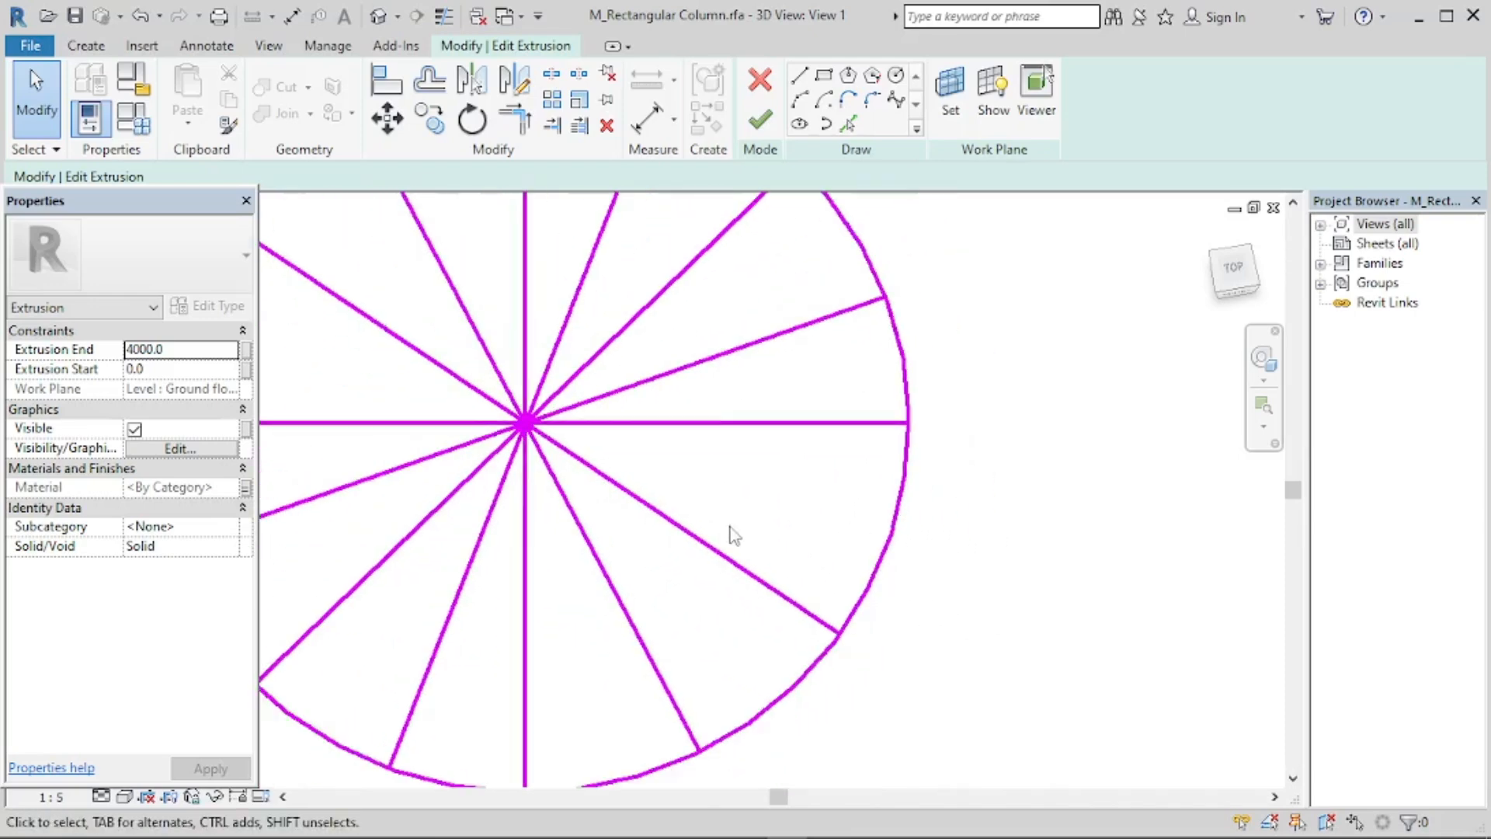
pyautogui.scroll(1, 762, 513)
pyautogui.click(744, 564)
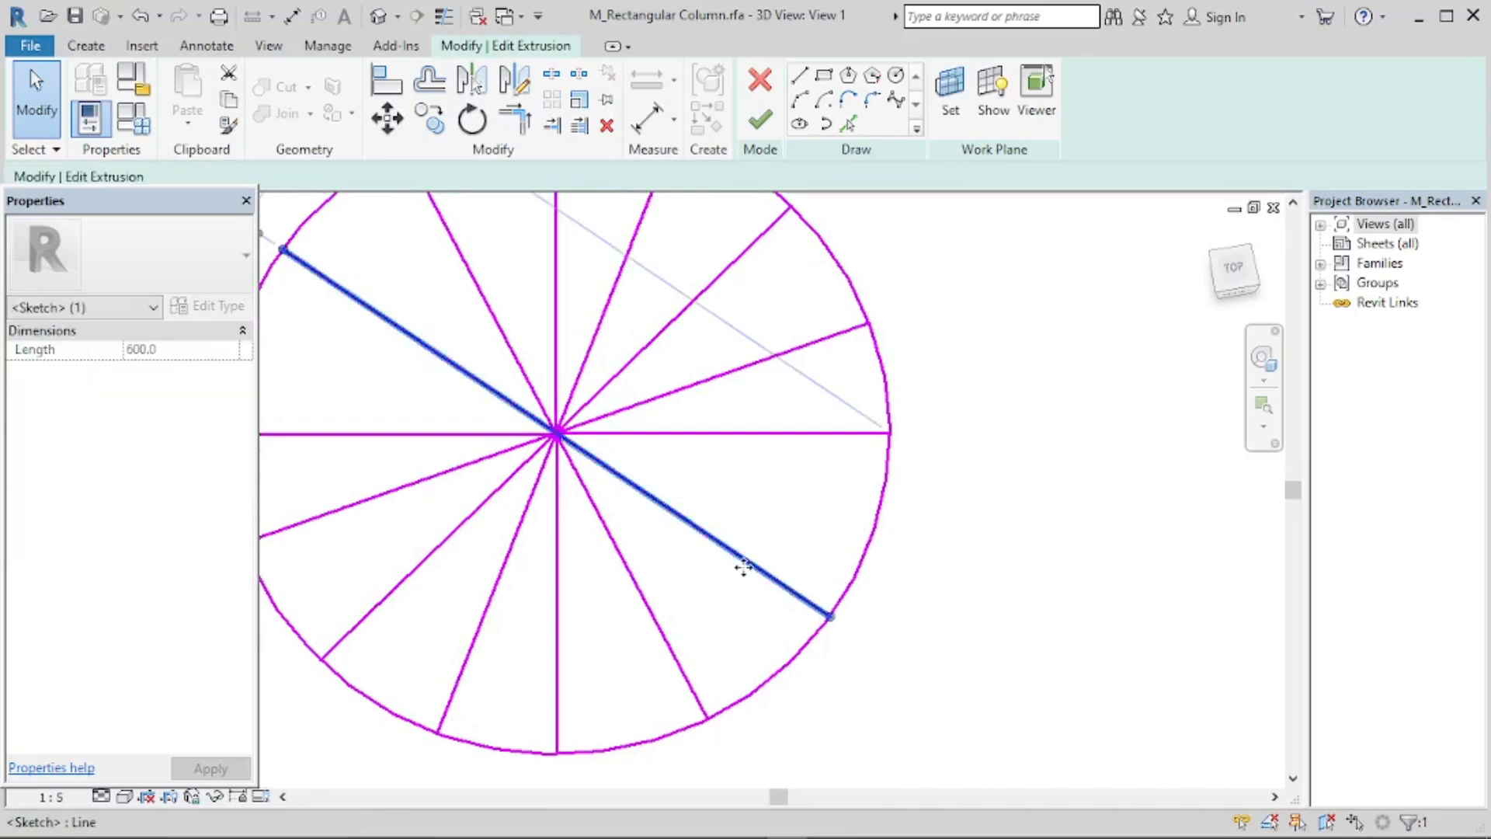
pyautogui.press('Delete')
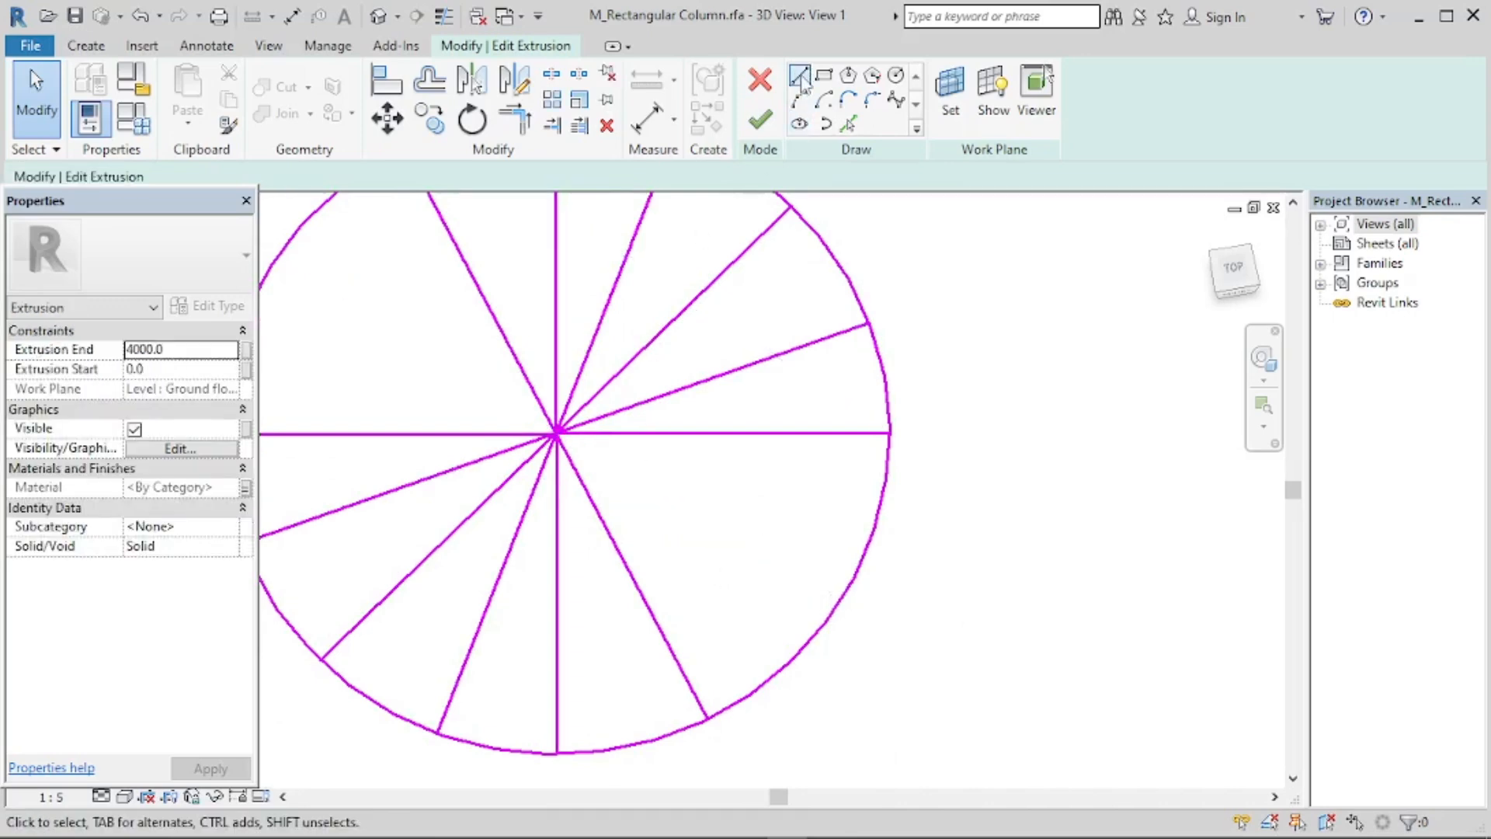
# Sketch a replacement radius line from the centre to the lower-right arc, slightly shallower than the deleted diameter.
pyautogui.click(799, 75)
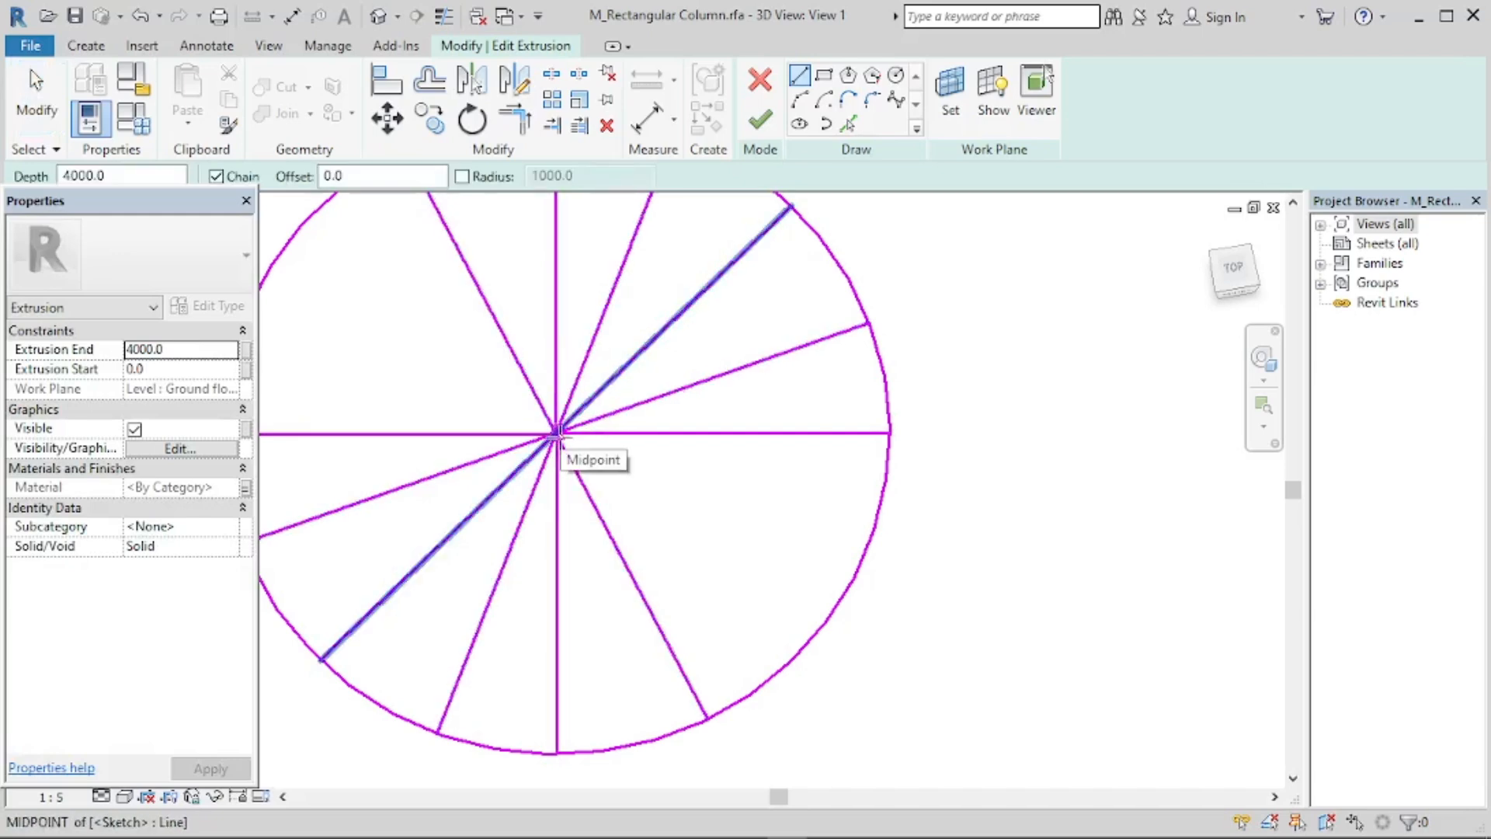
pyautogui.click(557, 435)
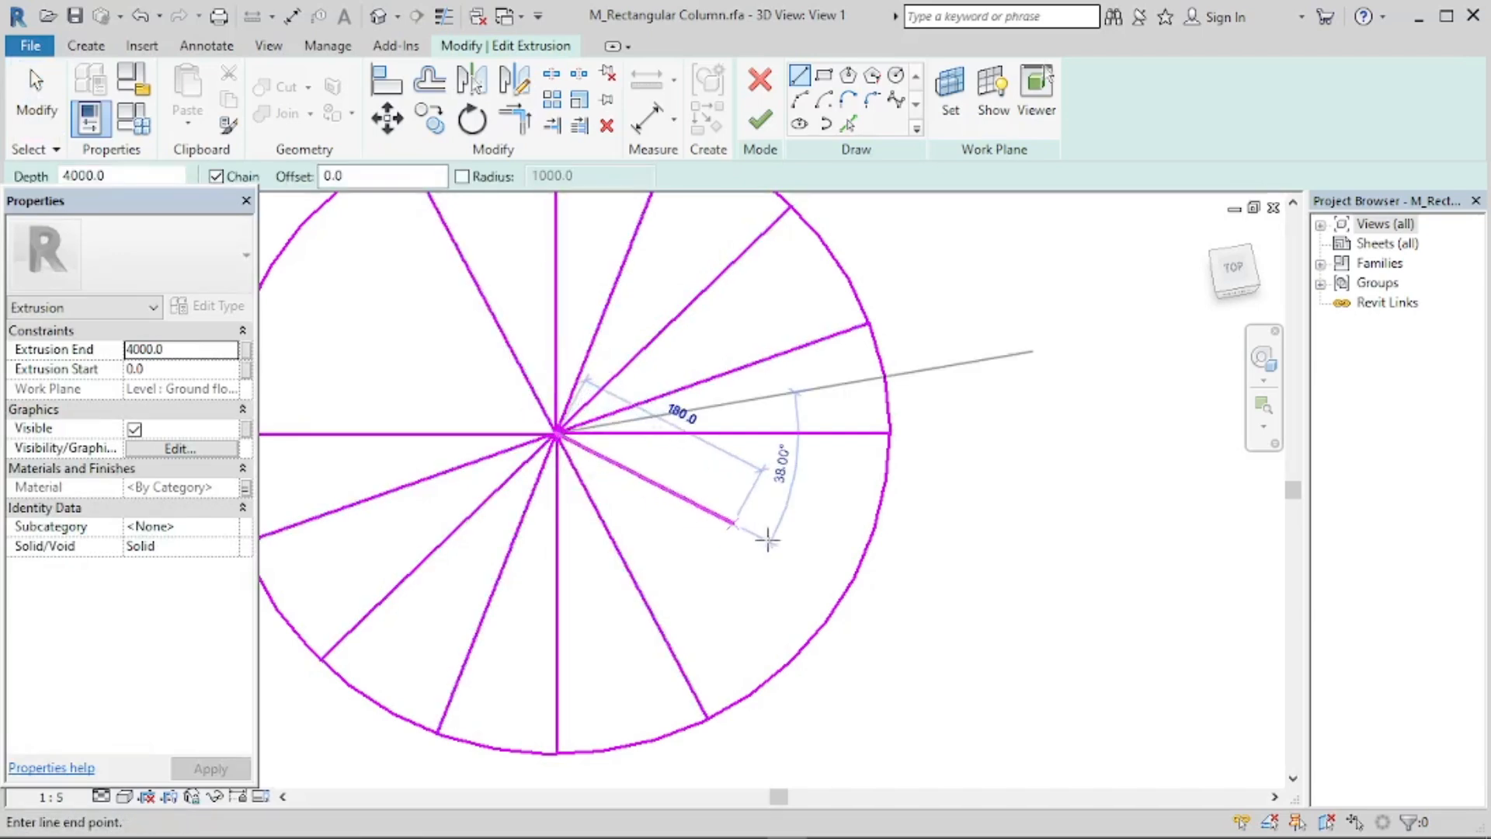
pyautogui.click(836, 603)
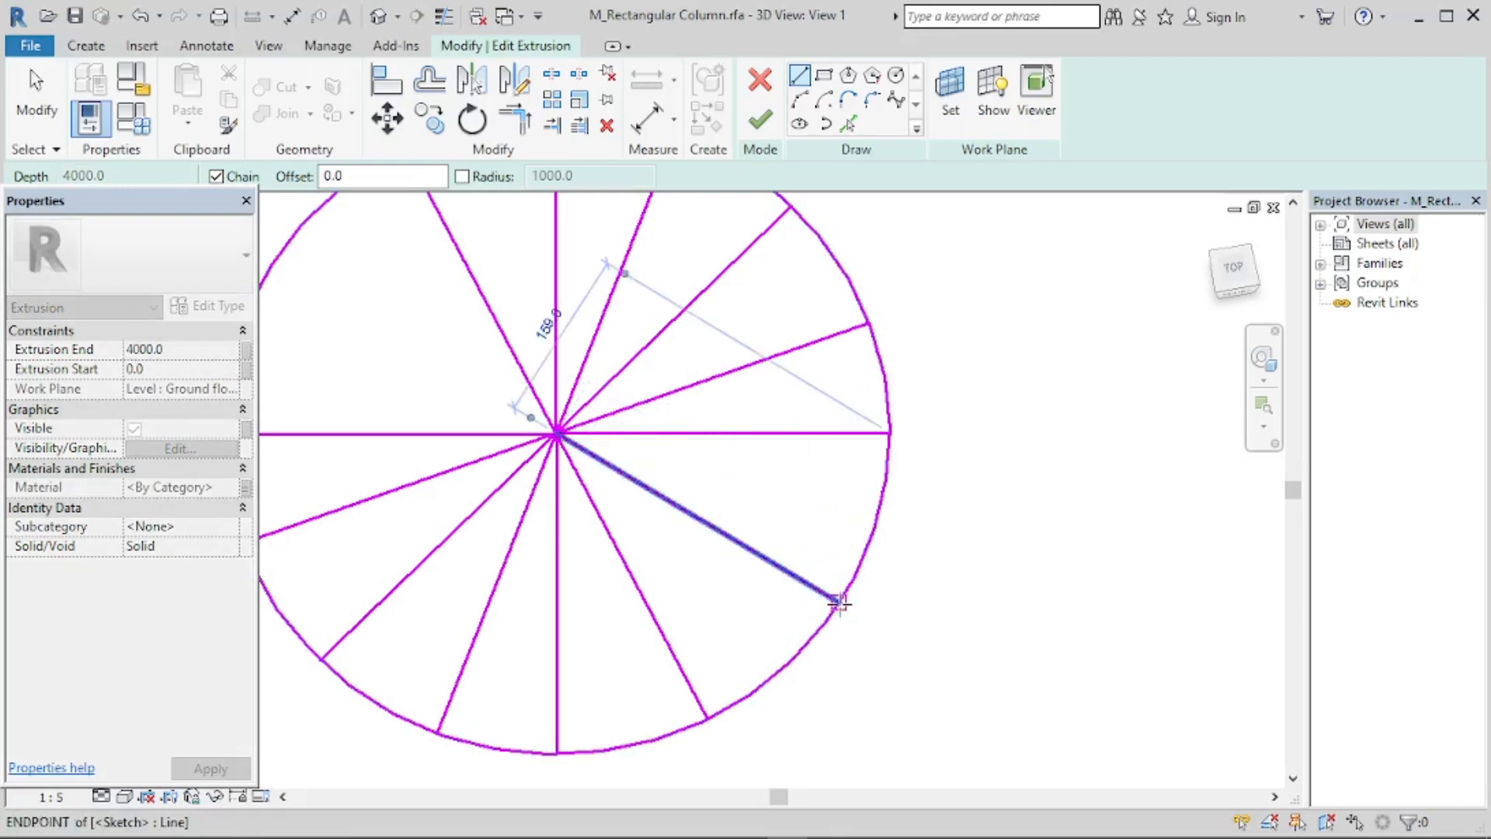
pyautogui.press('Escape')
pyautogui.press('Escape')
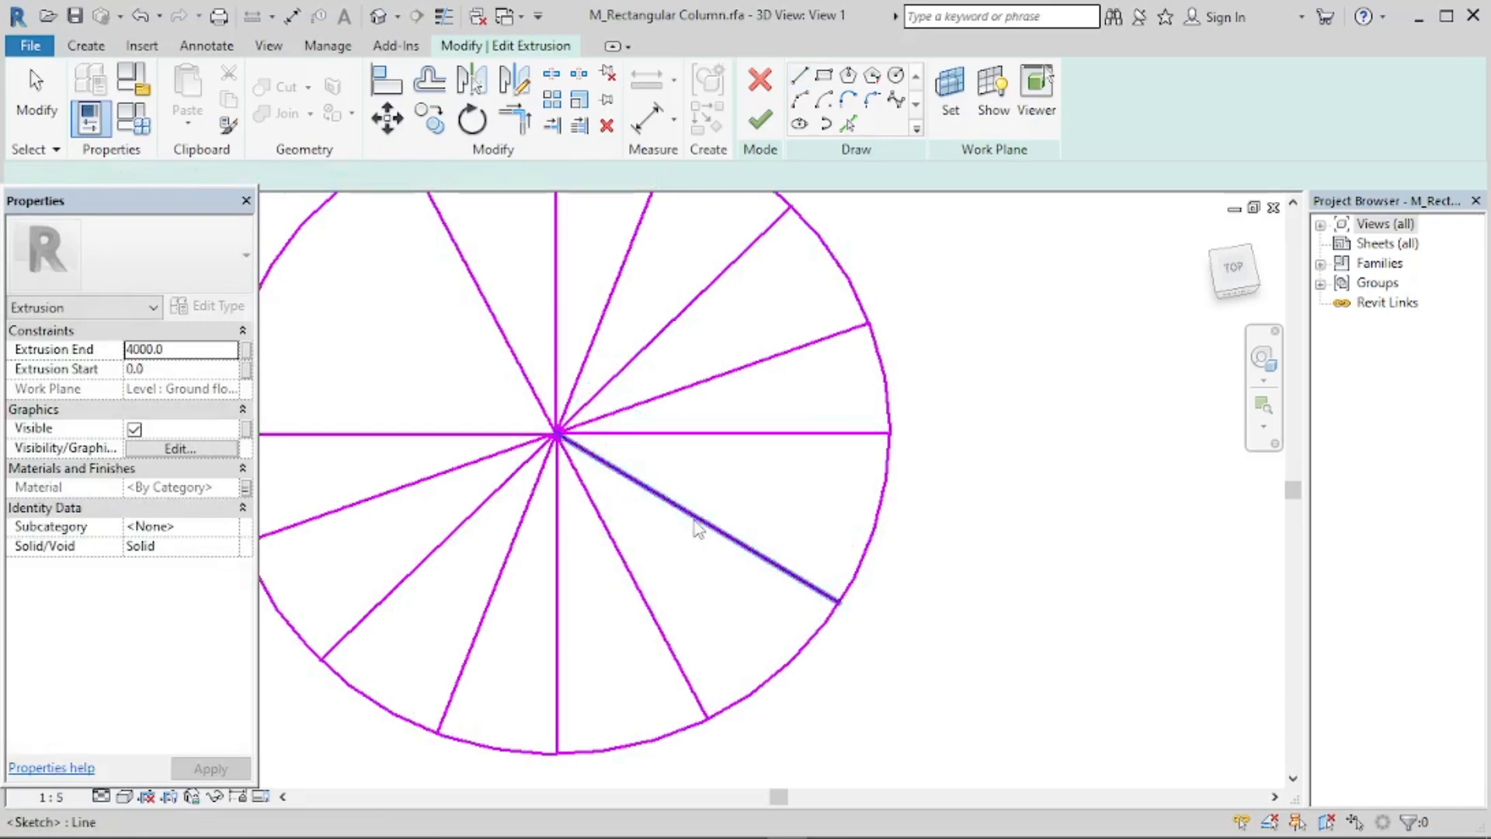
# Stretch the replacement radius line through the centre to the circle's upper-left edge, making it a 600-long diameter.
pyautogui.click(684, 510)
pyautogui.moveTo(557, 433); pyautogui.dragTo(273, 264)
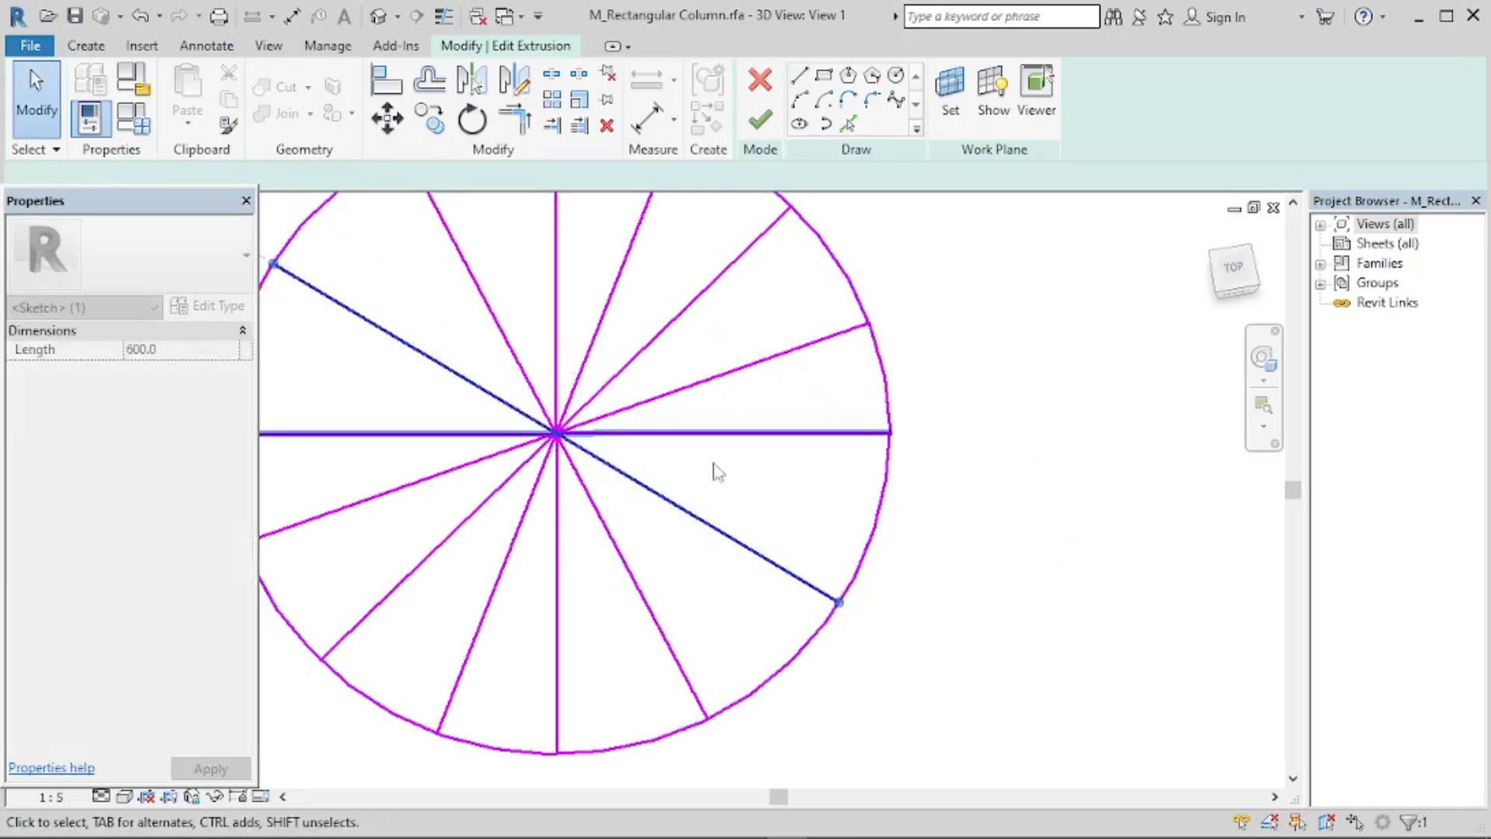
pyautogui.press('Escape')
pyautogui.scroll(-3, 777, 497)
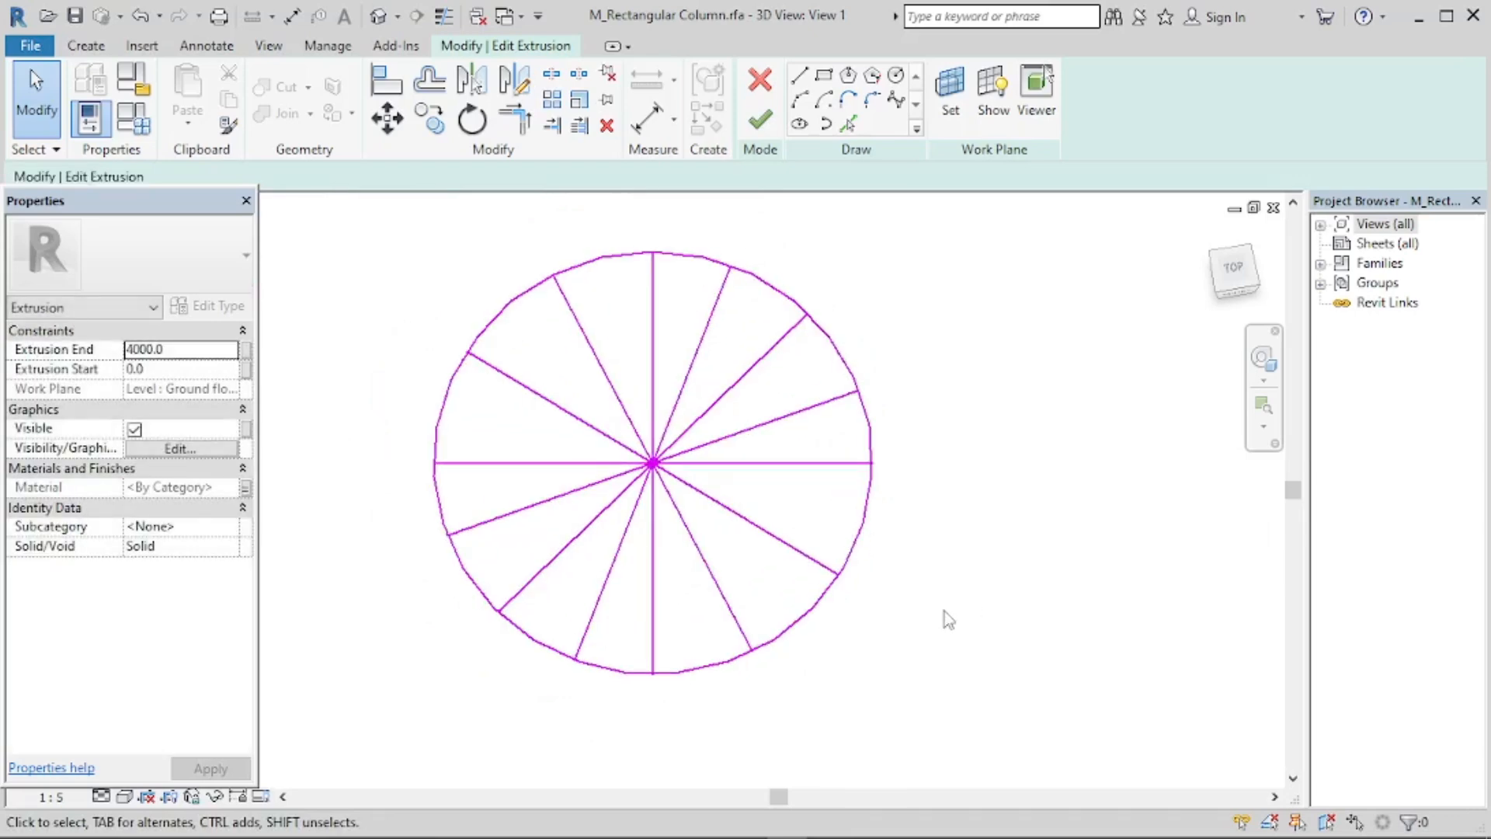
# Sketch a radius line from the centre to the circle, splitting the narrow sector just right of the top.
pyautogui.moveTo(945, 612)
pyautogui.keyDown('shift'); pyautogui.mouseDown(button='middle')
pyautogui.moveTo(952, 673)
pyautogui.moveTo(849, 586)
pyautogui.moveTo(921, 699)
pyautogui.moveTo(912, 692)
pyautogui.mouseUp(button='middle'); pyautogui.keyUp('shift')
pyautogui.scroll(-3, 912, 703)
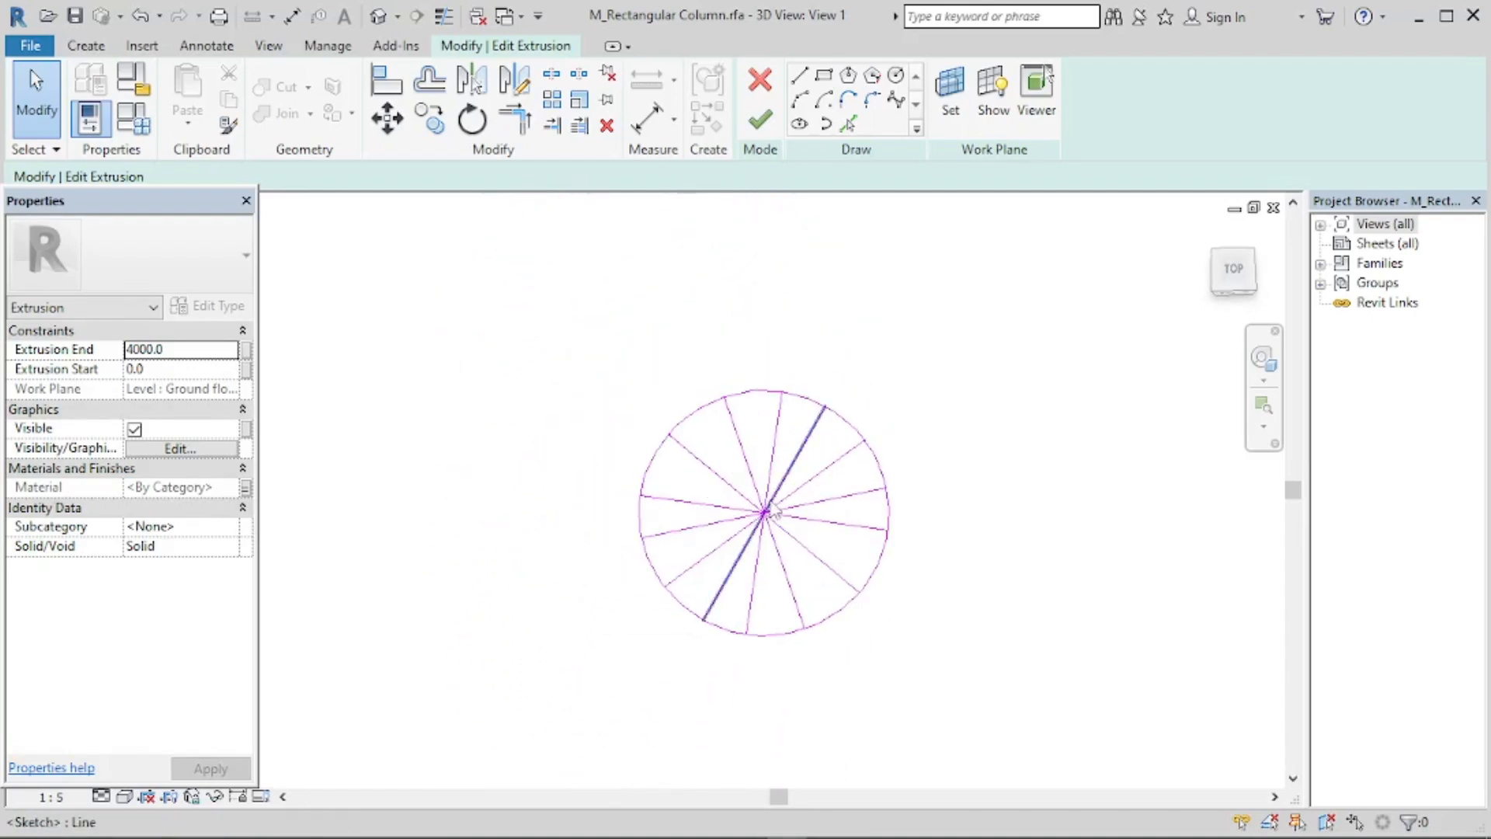
pyautogui.scroll(3, 773, 509)
pyautogui.scroll(1, 771, 497)
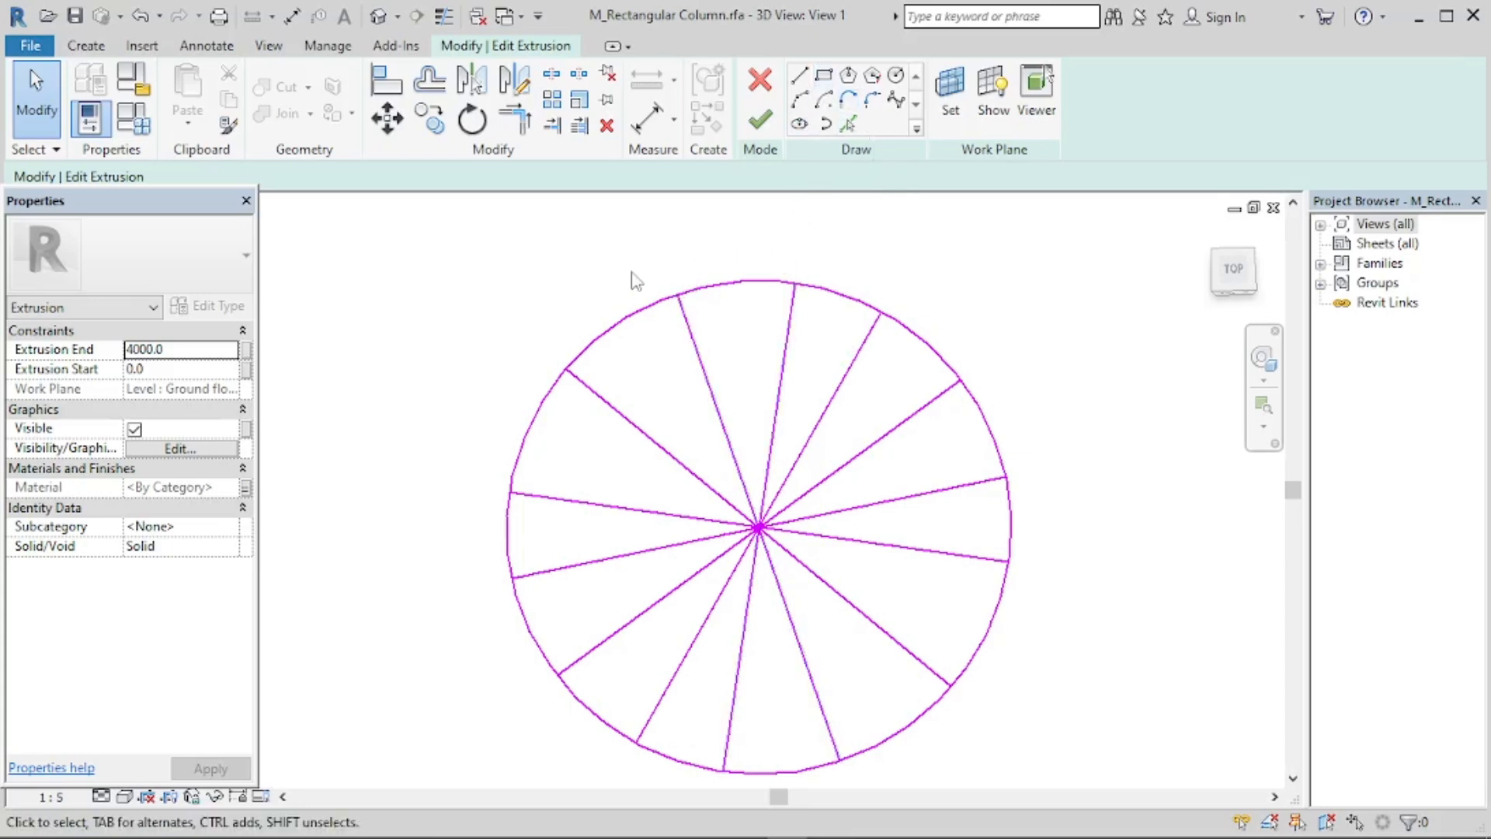
pyautogui.scroll(-2, 797, 460)
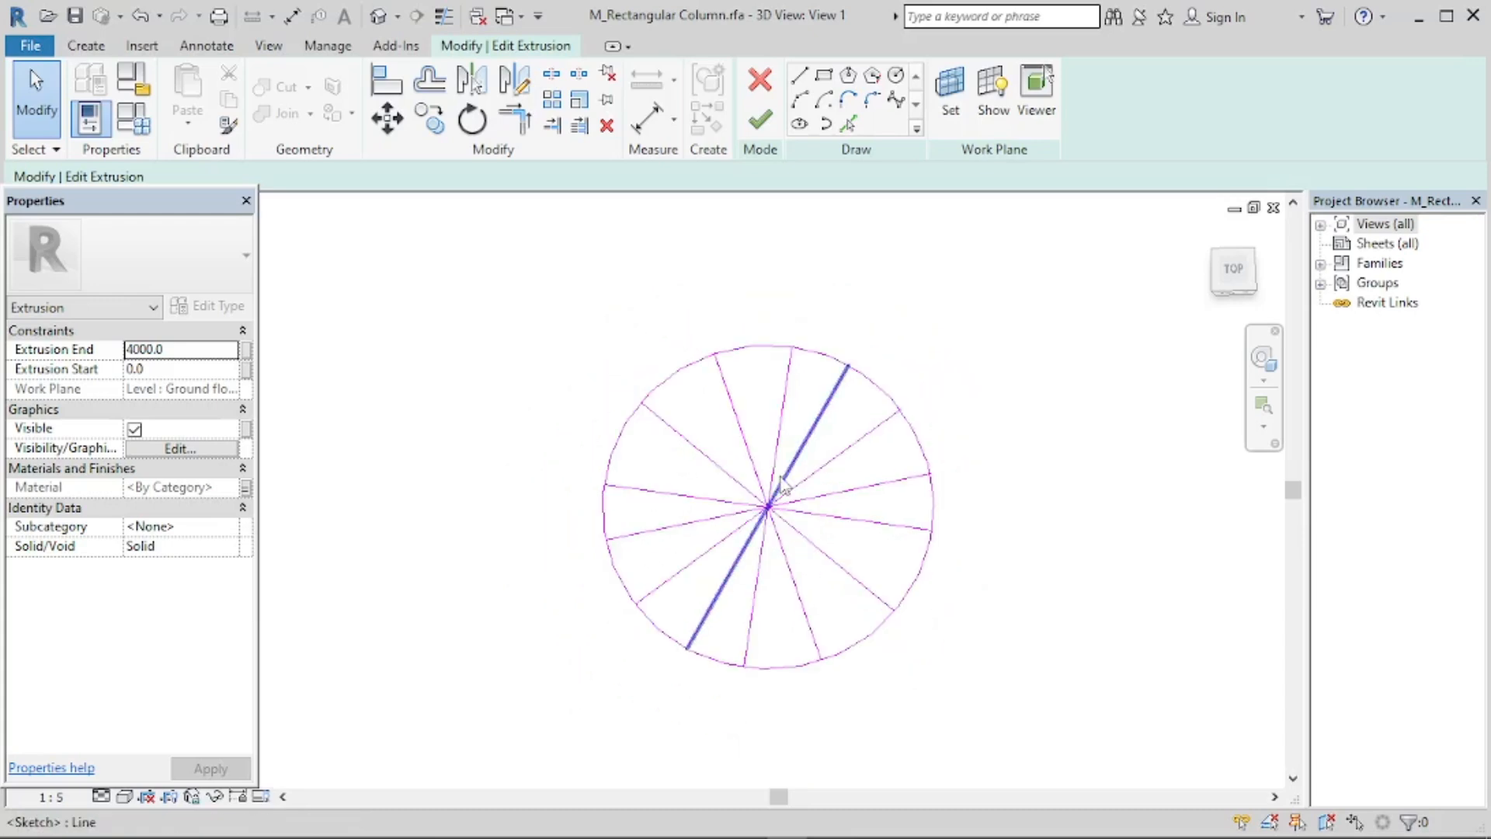
pyautogui.scroll(2, 777, 514)
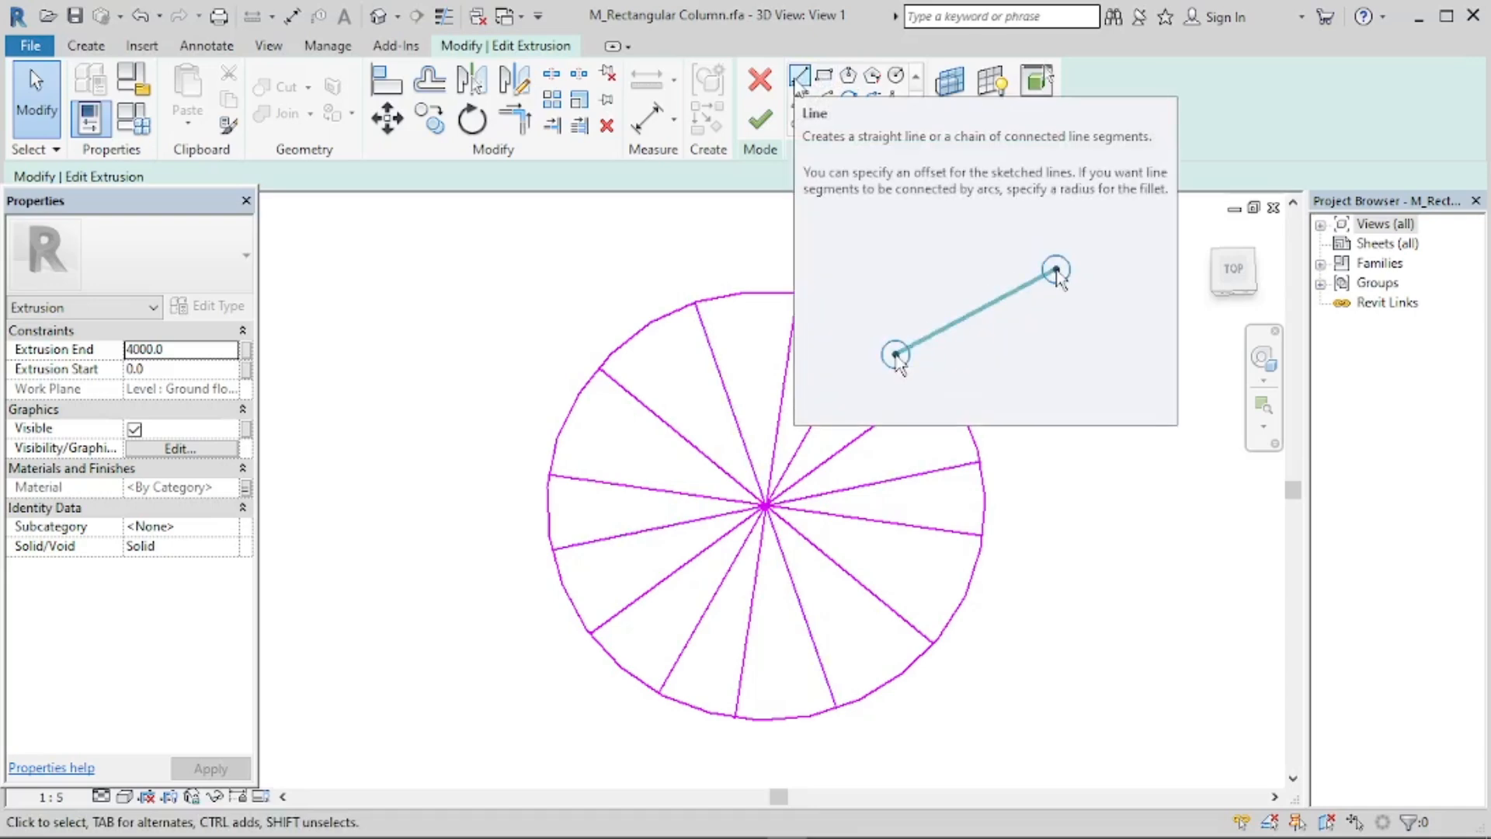
pyautogui.click(797, 76)
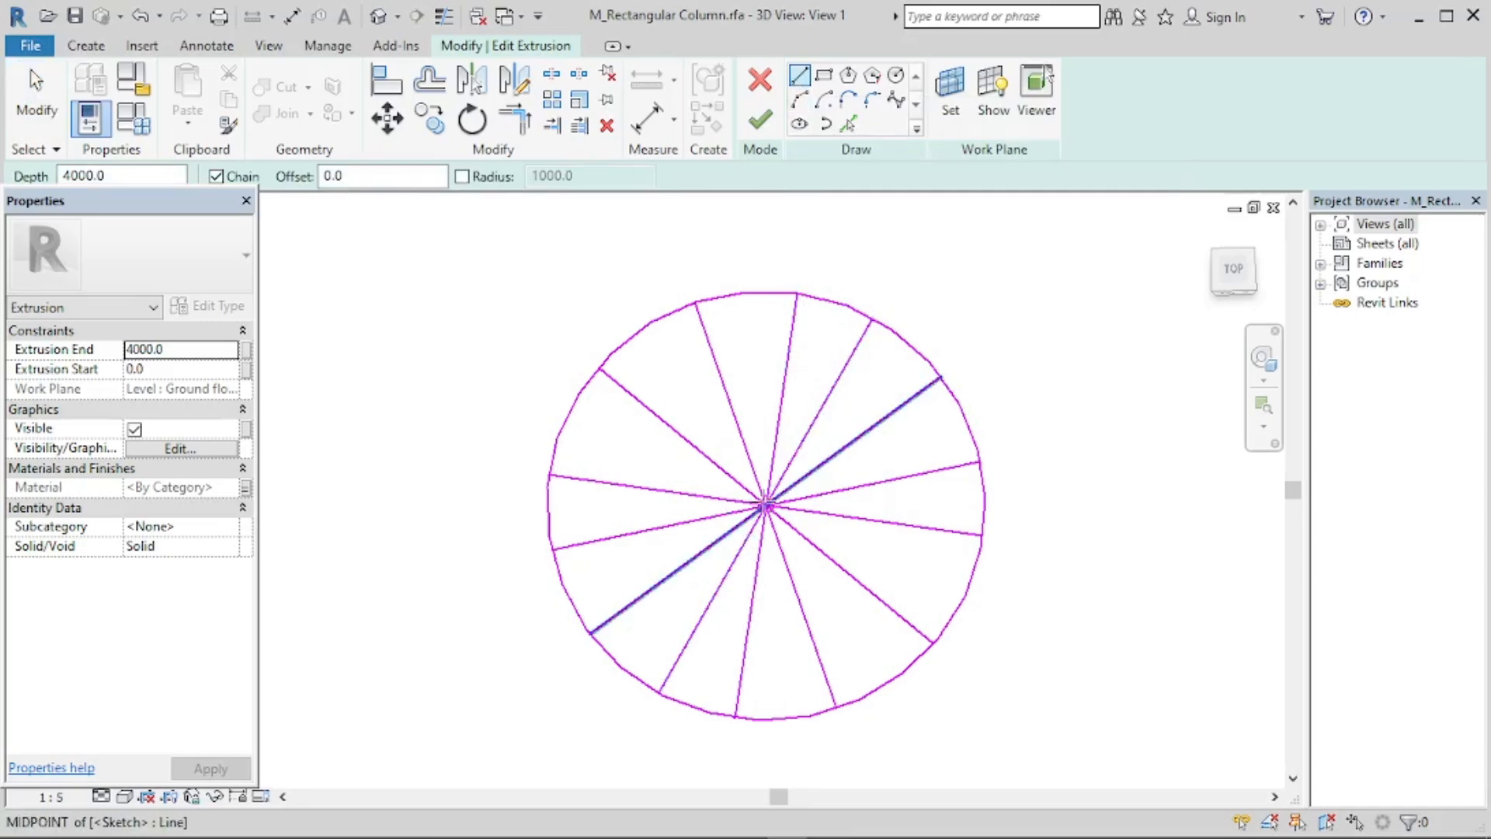
pyautogui.scroll(3, 762, 506)
pyautogui.press('Tab')
pyautogui.press('Tab')
pyautogui.press('Tab')
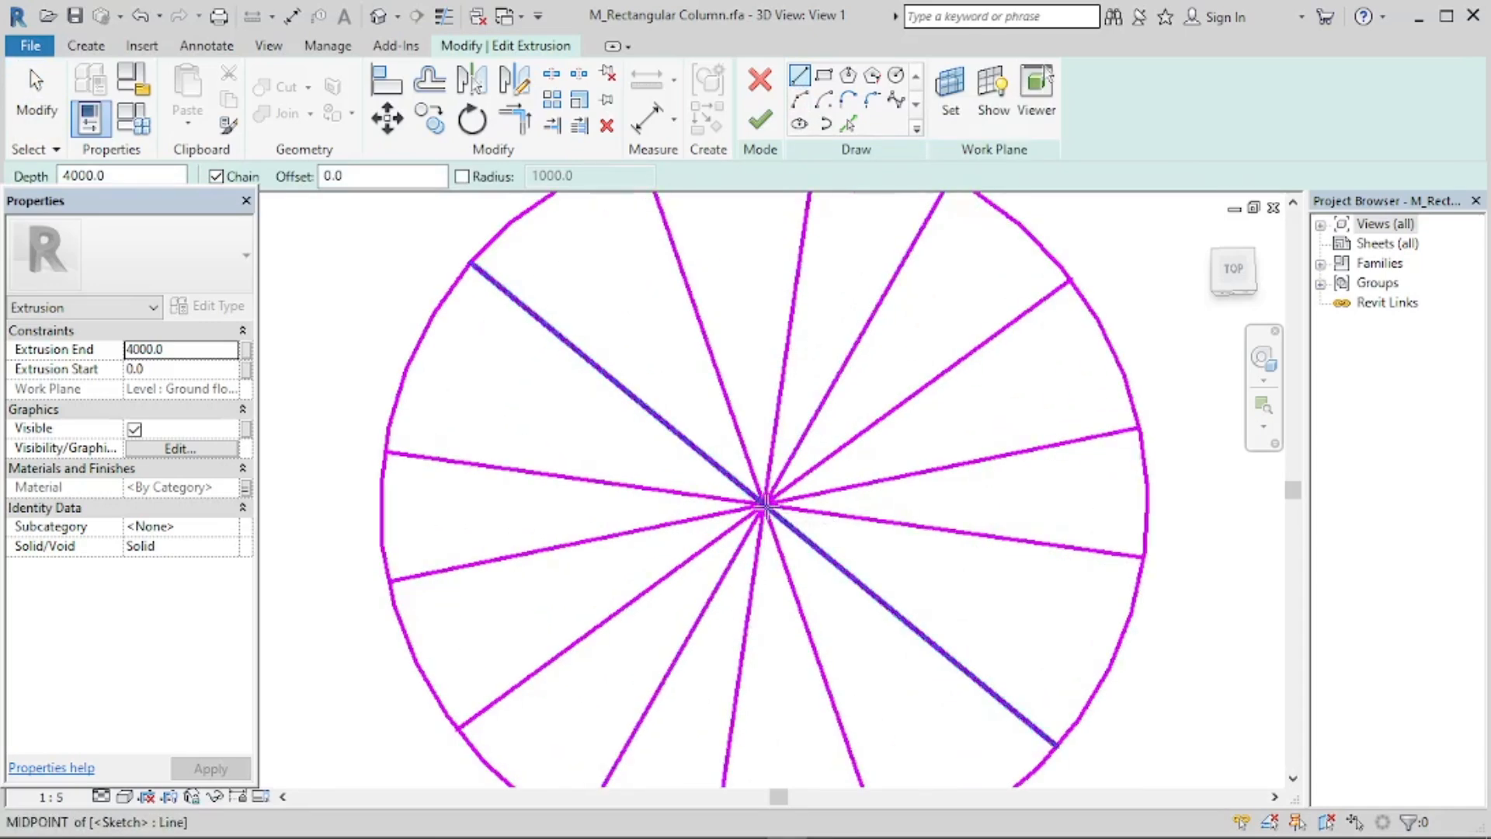
pyautogui.click(763, 504)
pyautogui.scroll(-3, 767, 519)
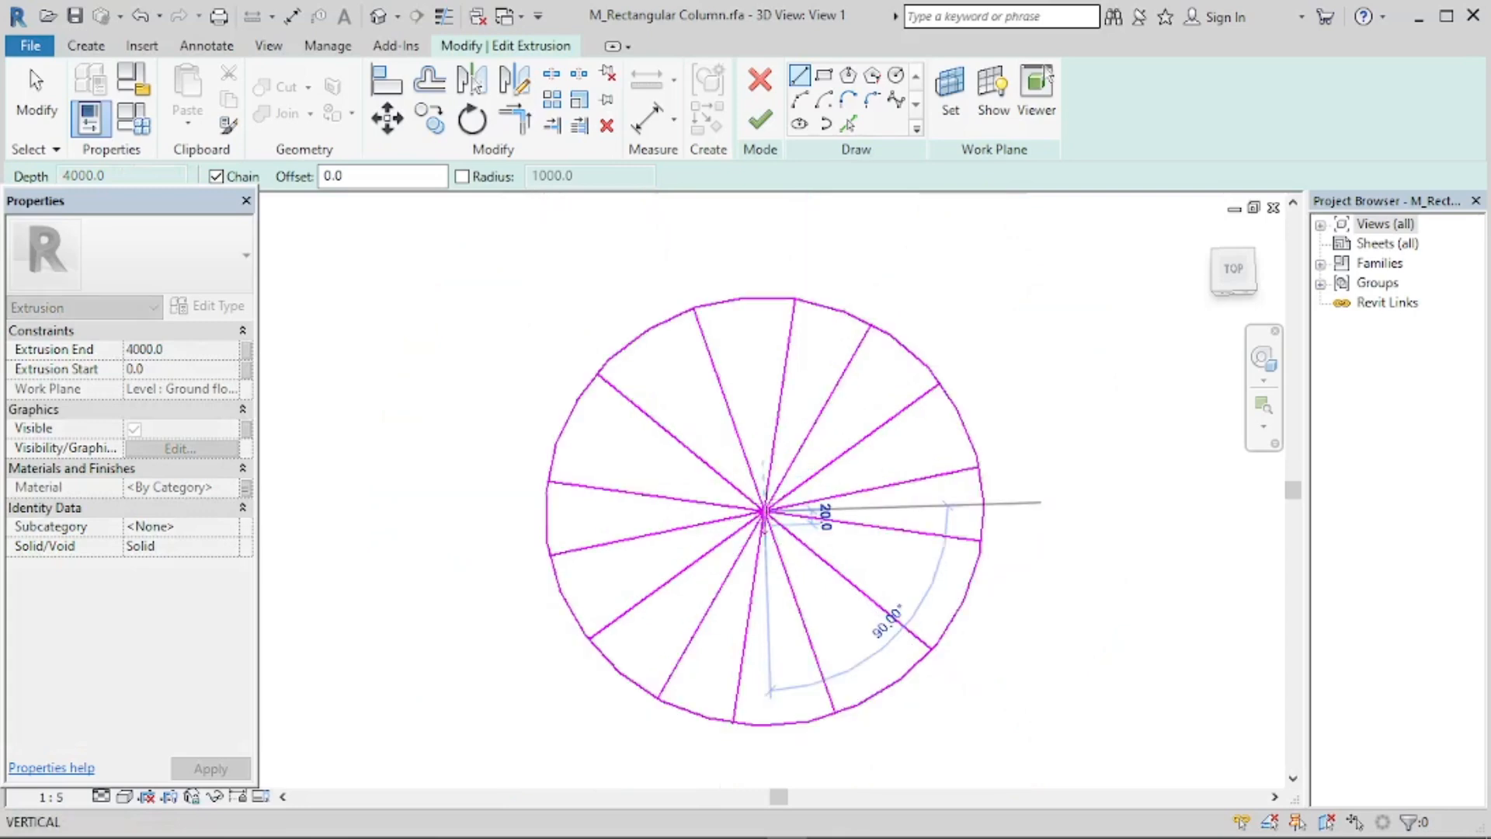
pyautogui.click(836, 306)
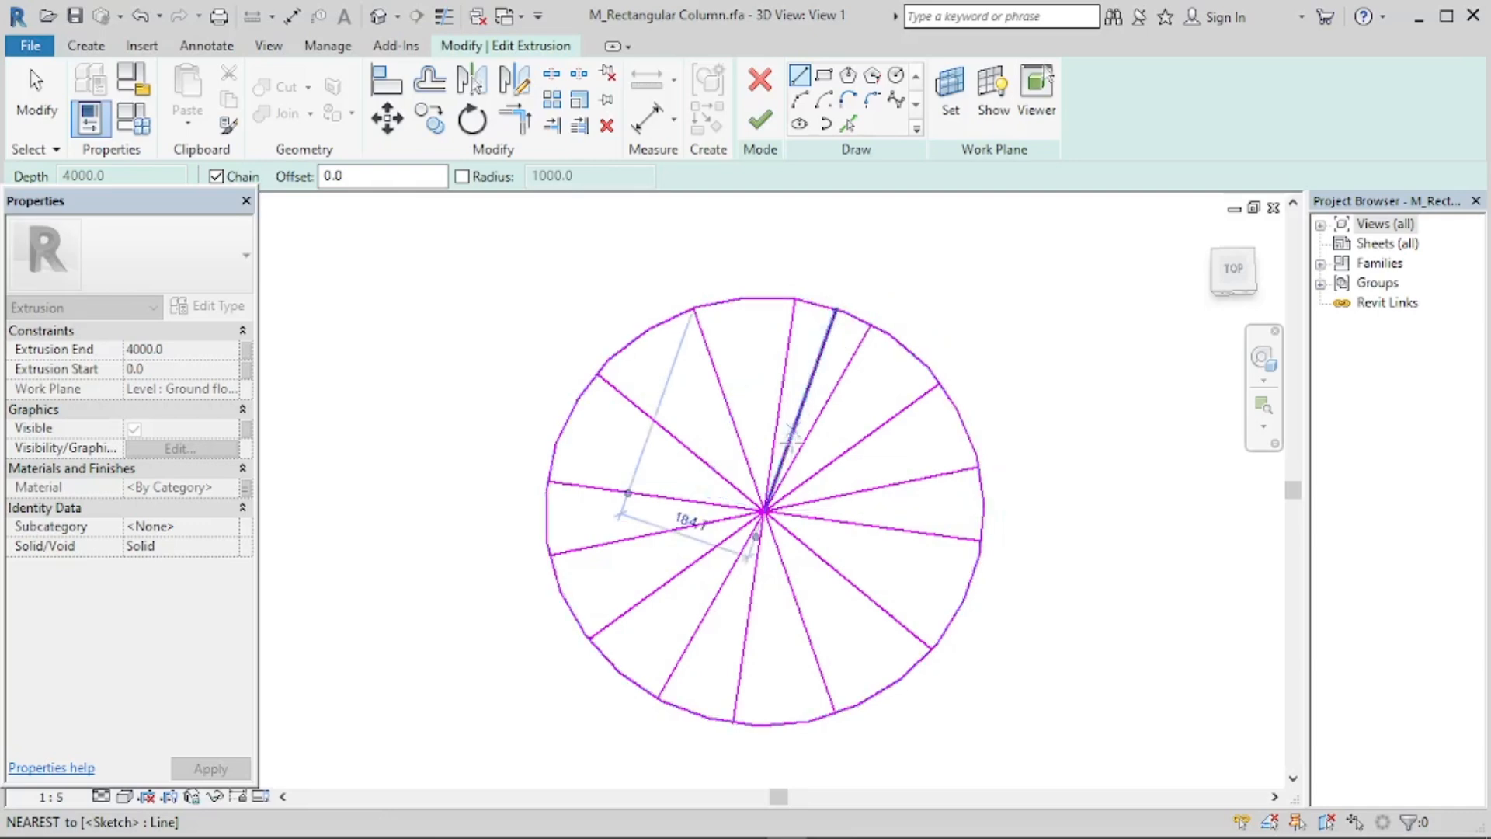
# Sketch four more radius lines from the centre, splitting the upper-right, right and shallow lower-right sectors.
pyautogui.click(765, 509)
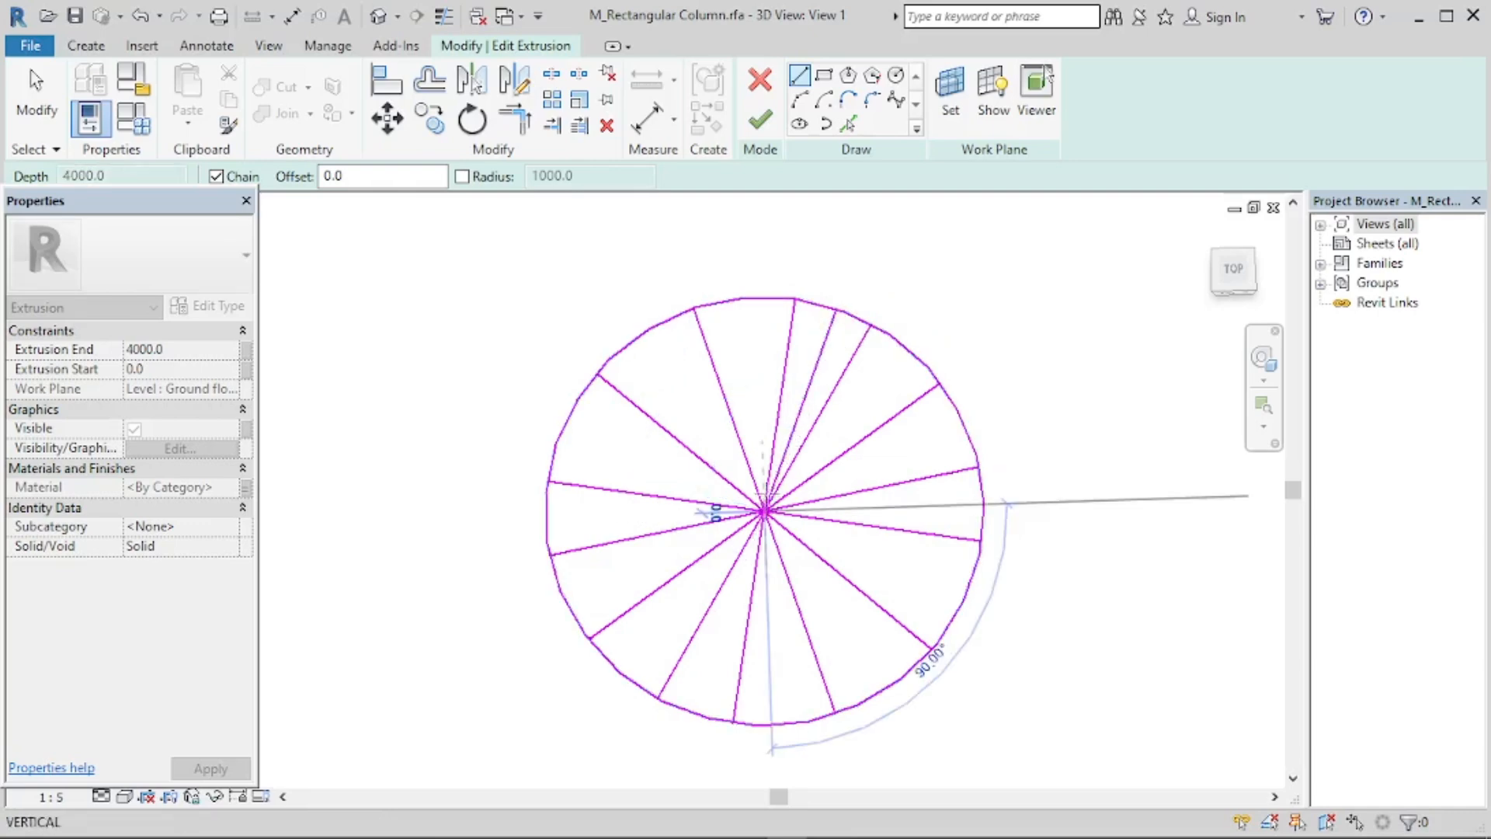
pyautogui.click(901, 348)
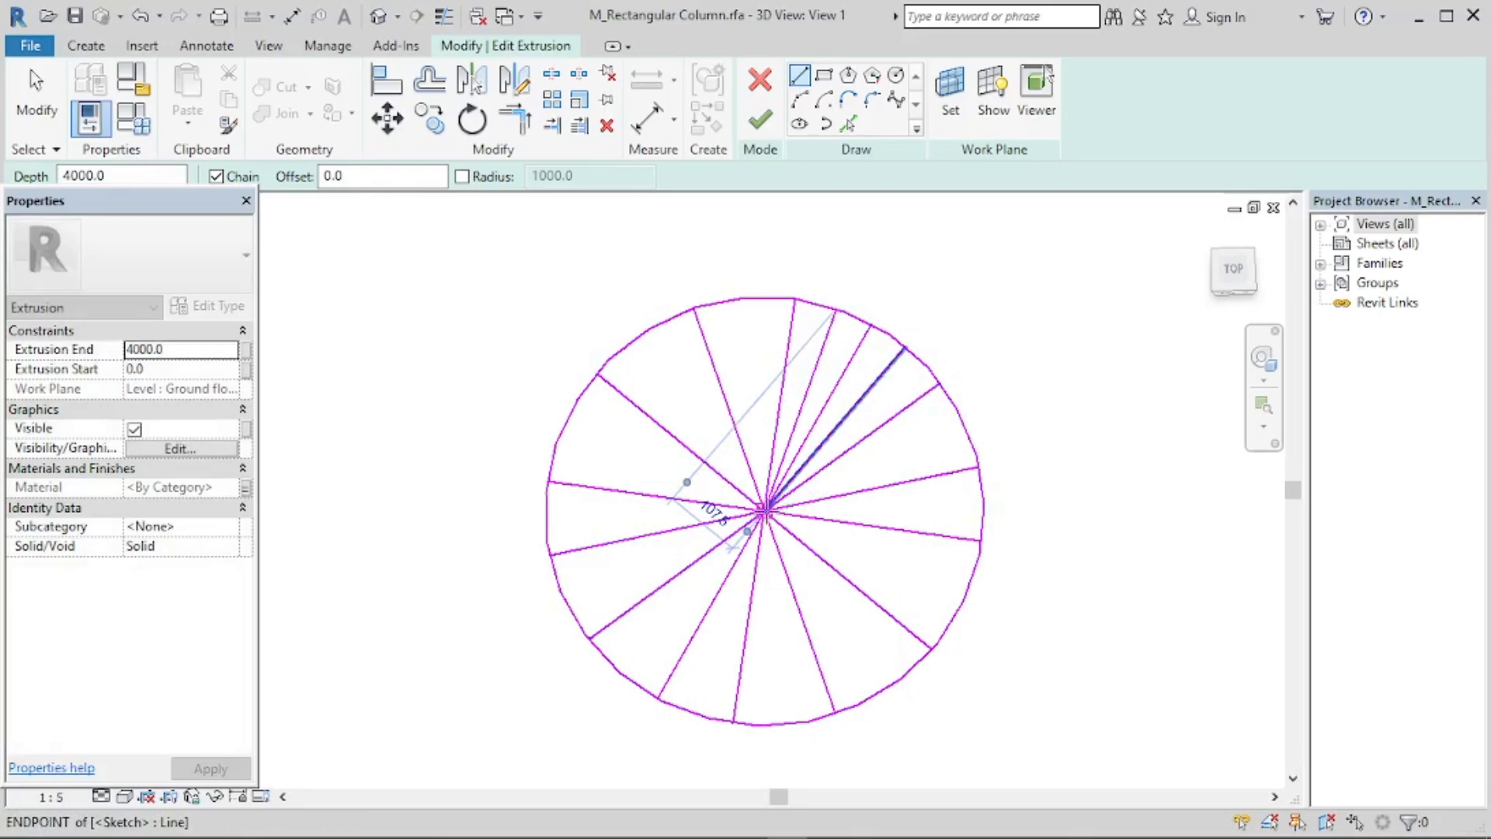
pyautogui.click(765, 510)
pyautogui.click(963, 421)
pyautogui.click(765, 509)
pyautogui.click(963, 594)
# Sketch three radius lines from the centre to the lower arc, splitting the steep lower-right, bottom and steep lower-left sectors.
pyautogui.click(765, 509)
pyautogui.scroll(2, 891, 682)
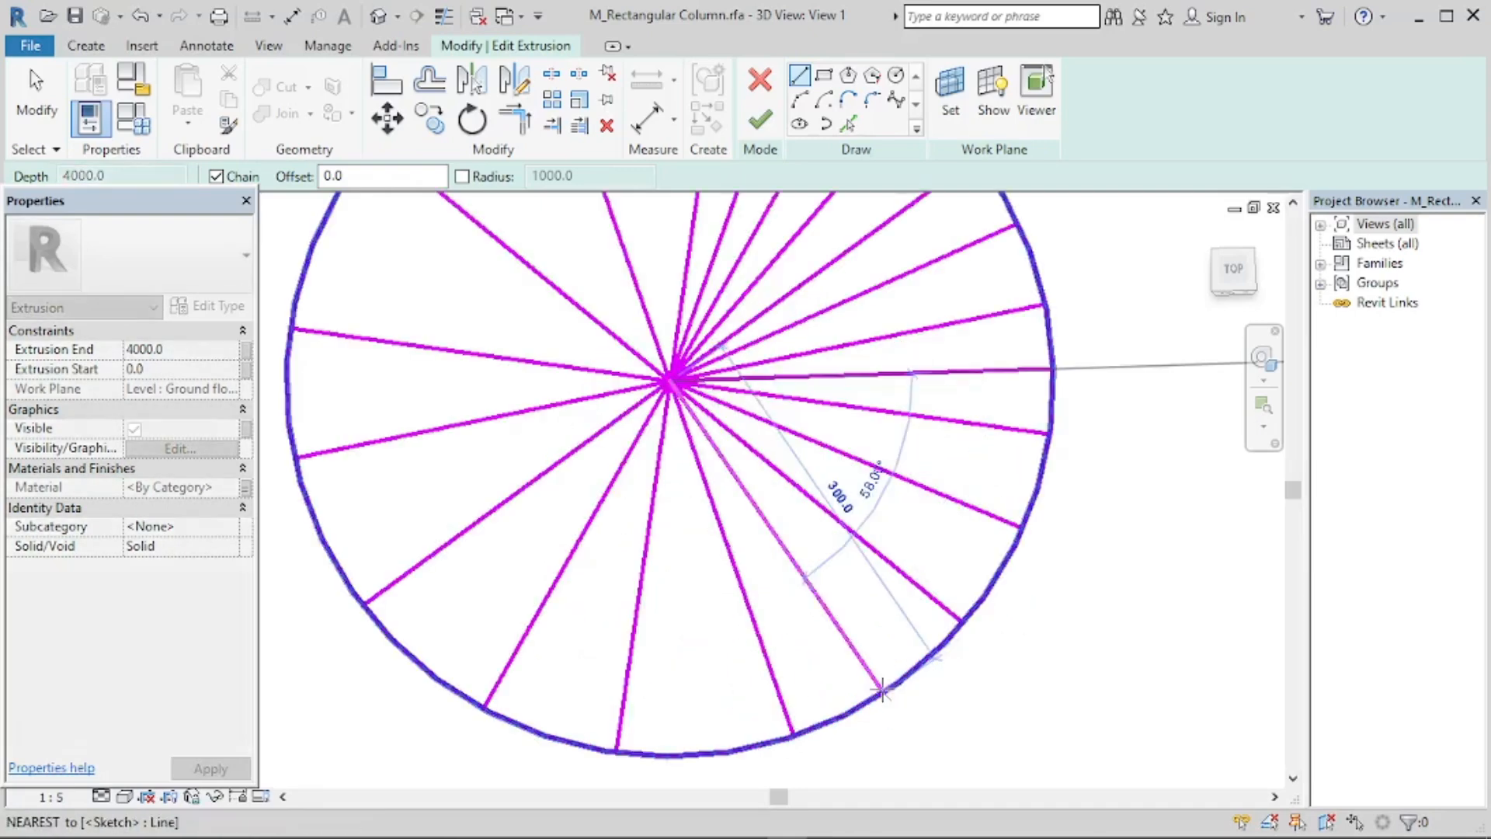
pyautogui.click(882, 691)
pyautogui.click(670, 381)
pyautogui.click(702, 754)
pyautogui.click(670, 381)
pyautogui.click(545, 734)
# Sketch three radius lines from the centre that split the diagonal lower-left, shallow lower-left and left sectors.
pyautogui.click(419, 655)
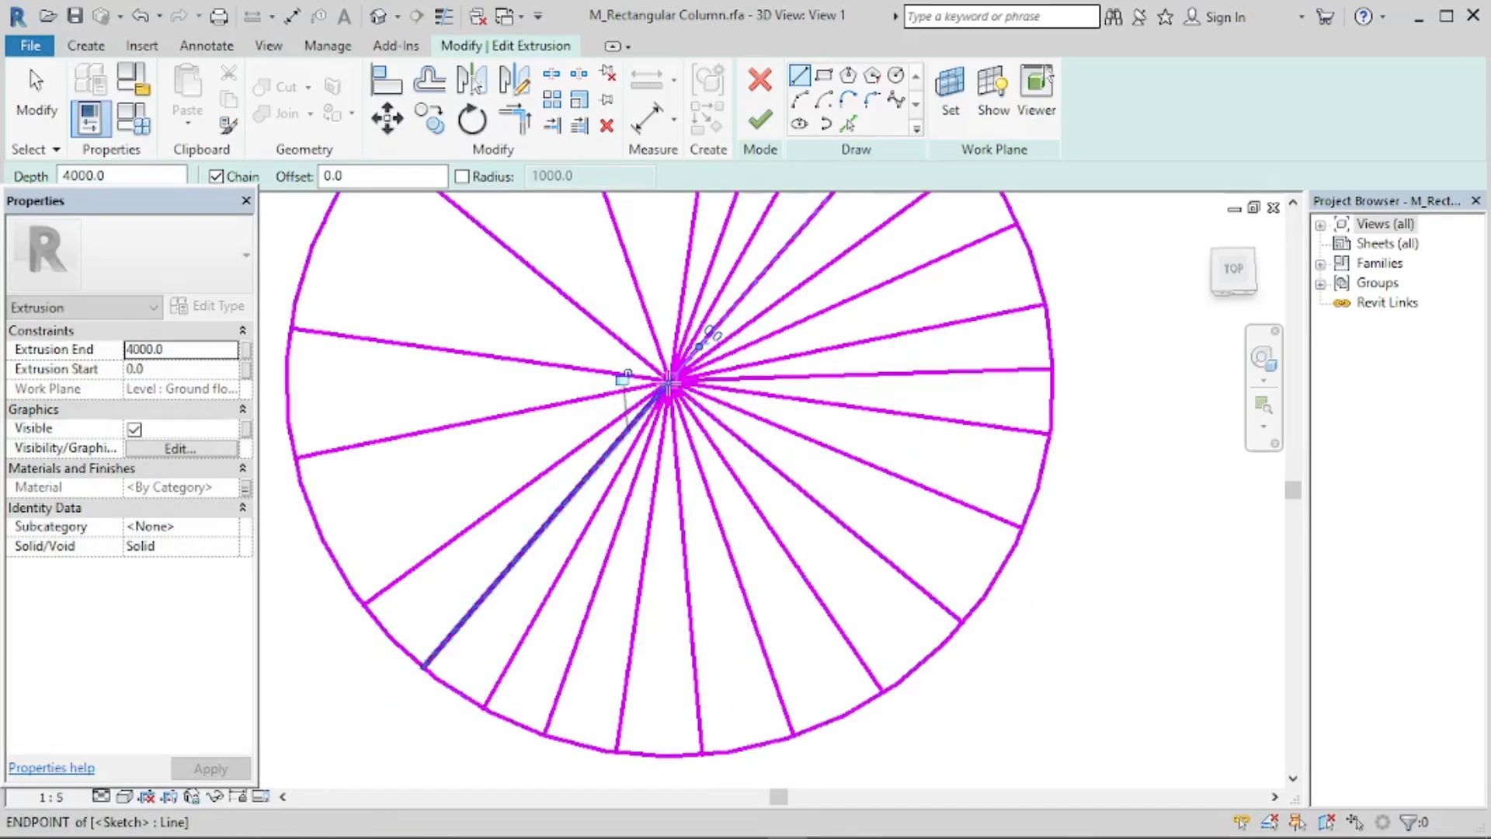
pyautogui.click(670, 380)
pyautogui.click(324, 536)
pyautogui.click(670, 380)
pyautogui.click(288, 392)
# Sketch three radius lines from the centre to the upper arc, splitting the two upper-left sectors and the top sector.
pyautogui.click(670, 381)
pyautogui.scroll(-1, 466, 311)
pyautogui.click(353, 379)
pyautogui.click(659, 507)
pyautogui.click(473, 236)
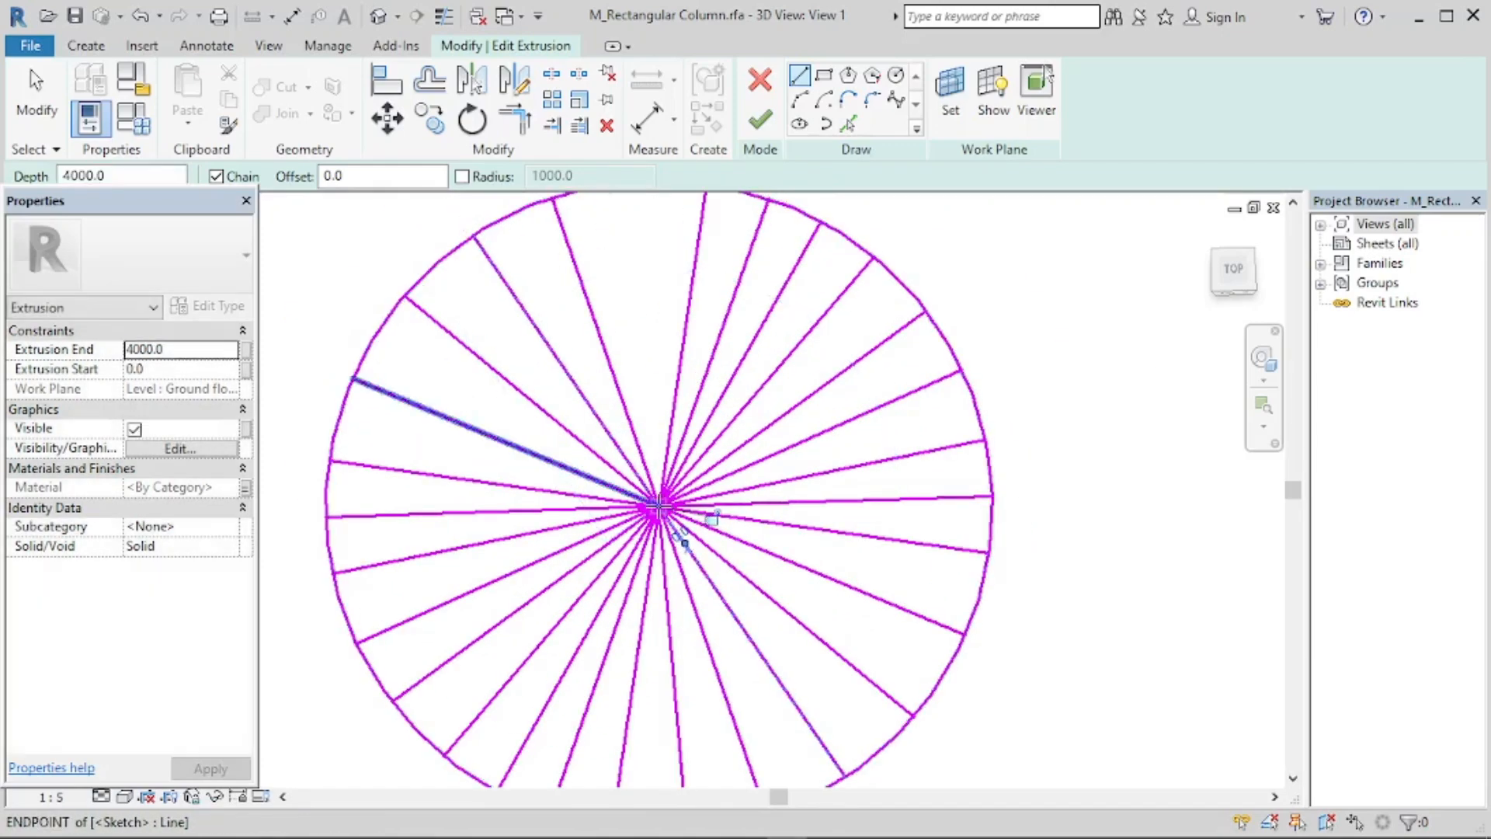
pyautogui.click(659, 508)
pyautogui.scroll(-1, 656, 388)
pyautogui.click(649, 366)
pyautogui.moveTo(663, 492); pyautogui.dragTo(719, 455, button='middle')
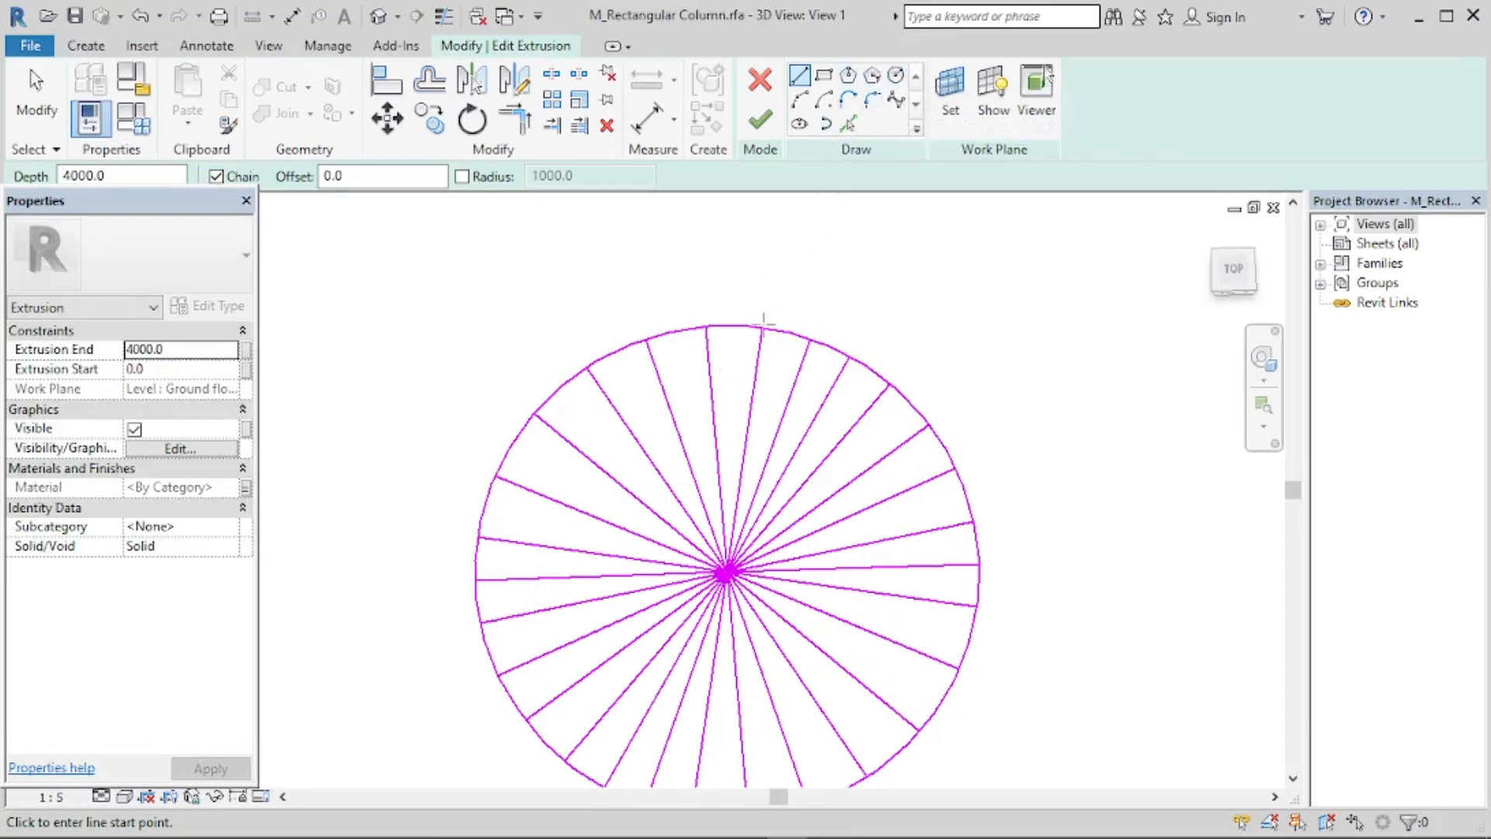
# Sketch a start-end-radius arc with a radius of about 37.8, bulging outward across the sector just left of the top sector.
pyautogui.scroll(-1, 781, 419)
pyautogui.scroll(1, 680, 506)
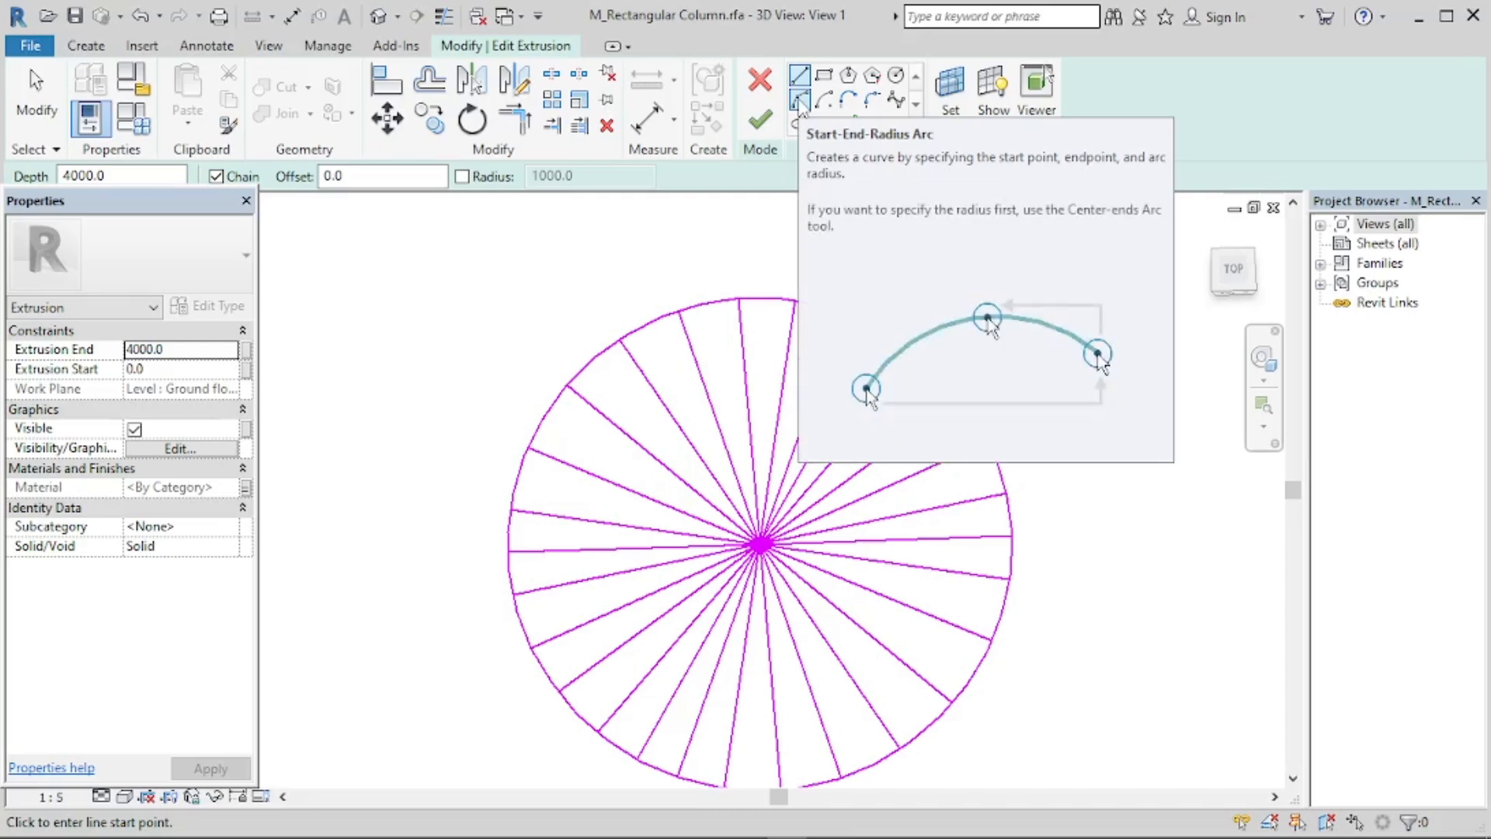
pyautogui.click(800, 99)
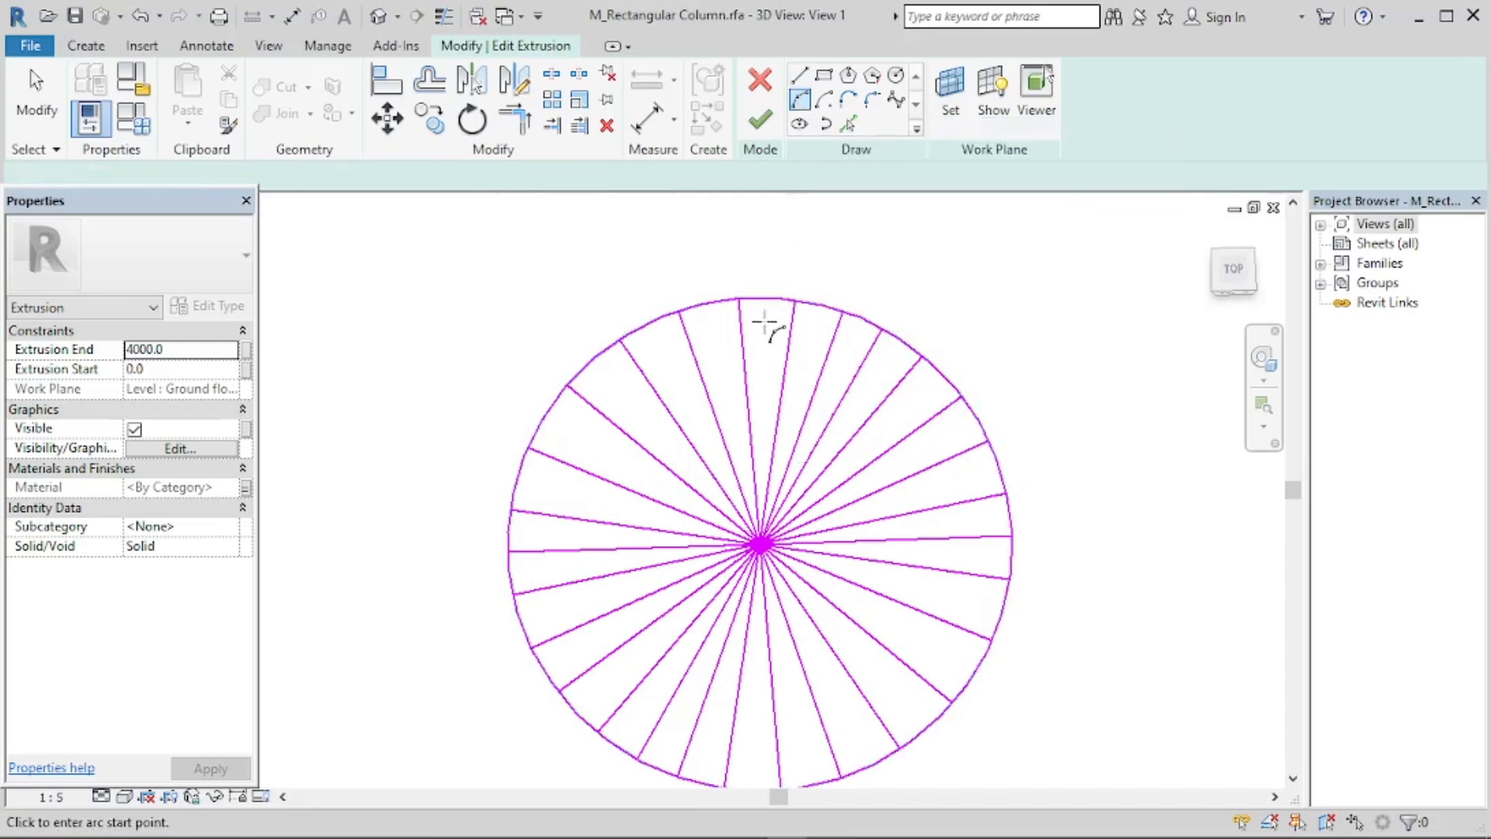
pyautogui.click(678, 310)
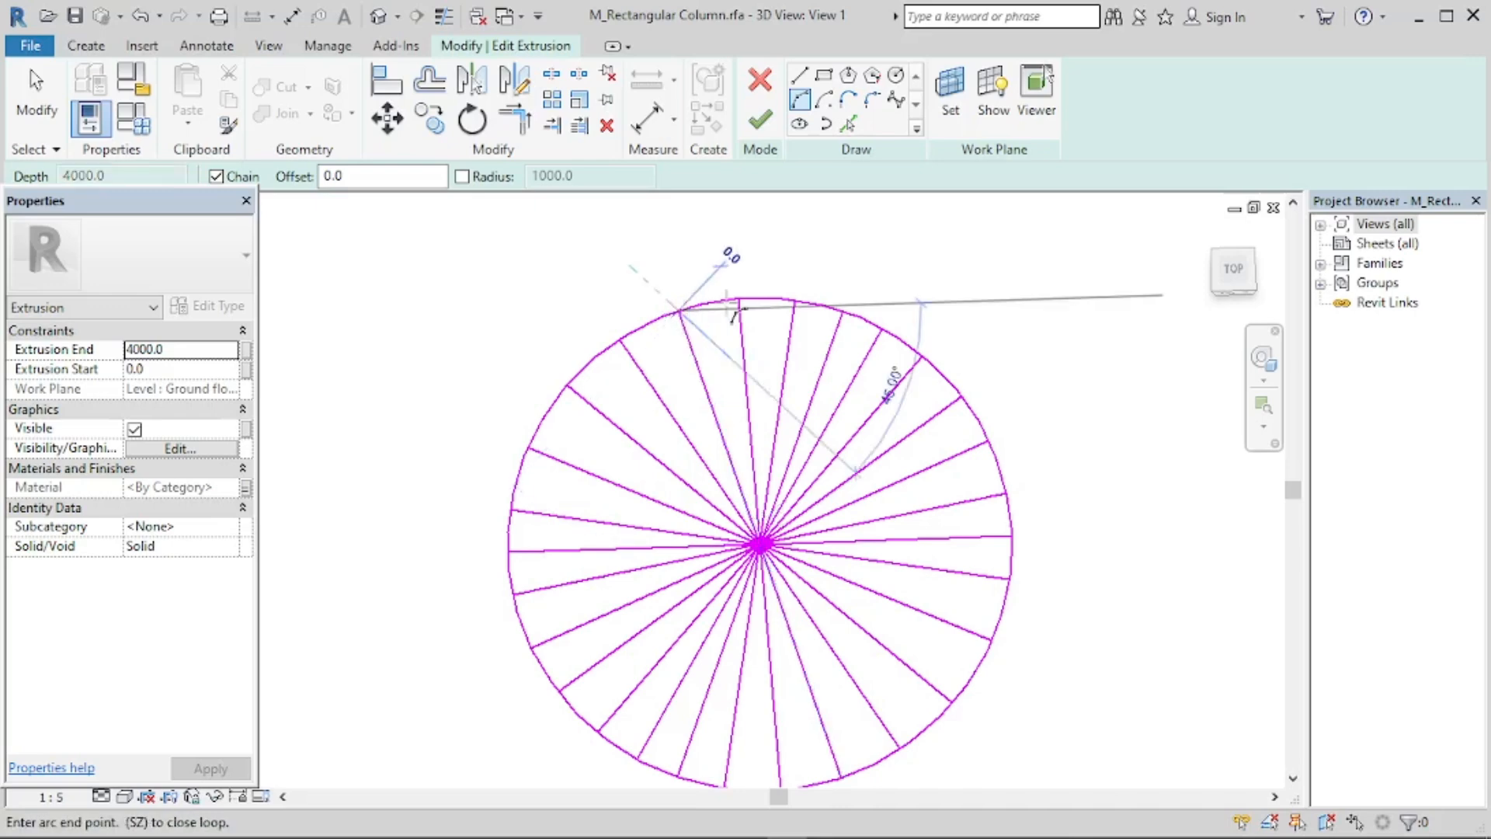
pyautogui.scroll(3, 750, 307)
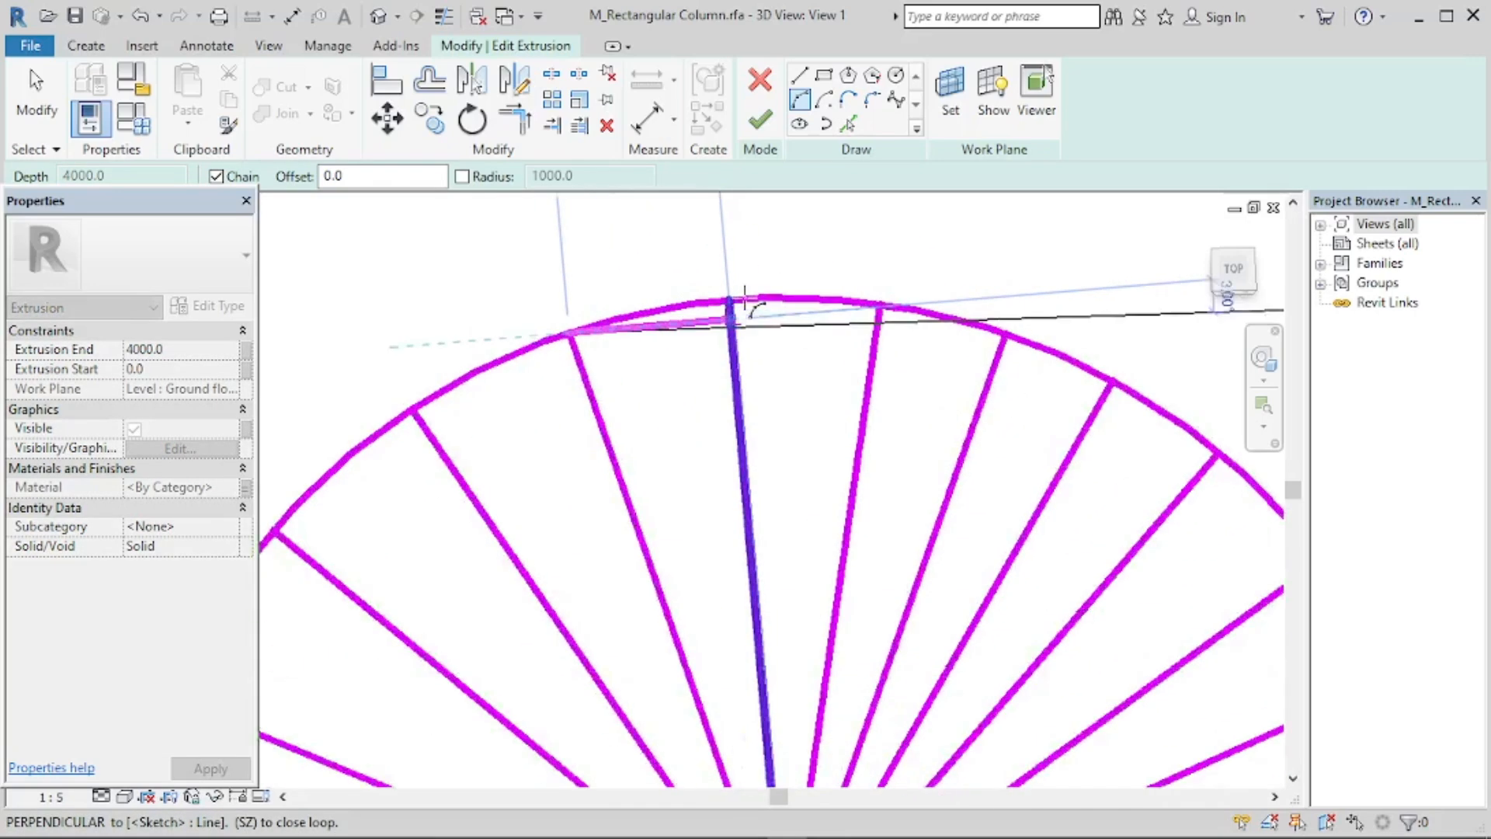
pyautogui.click(727, 302)
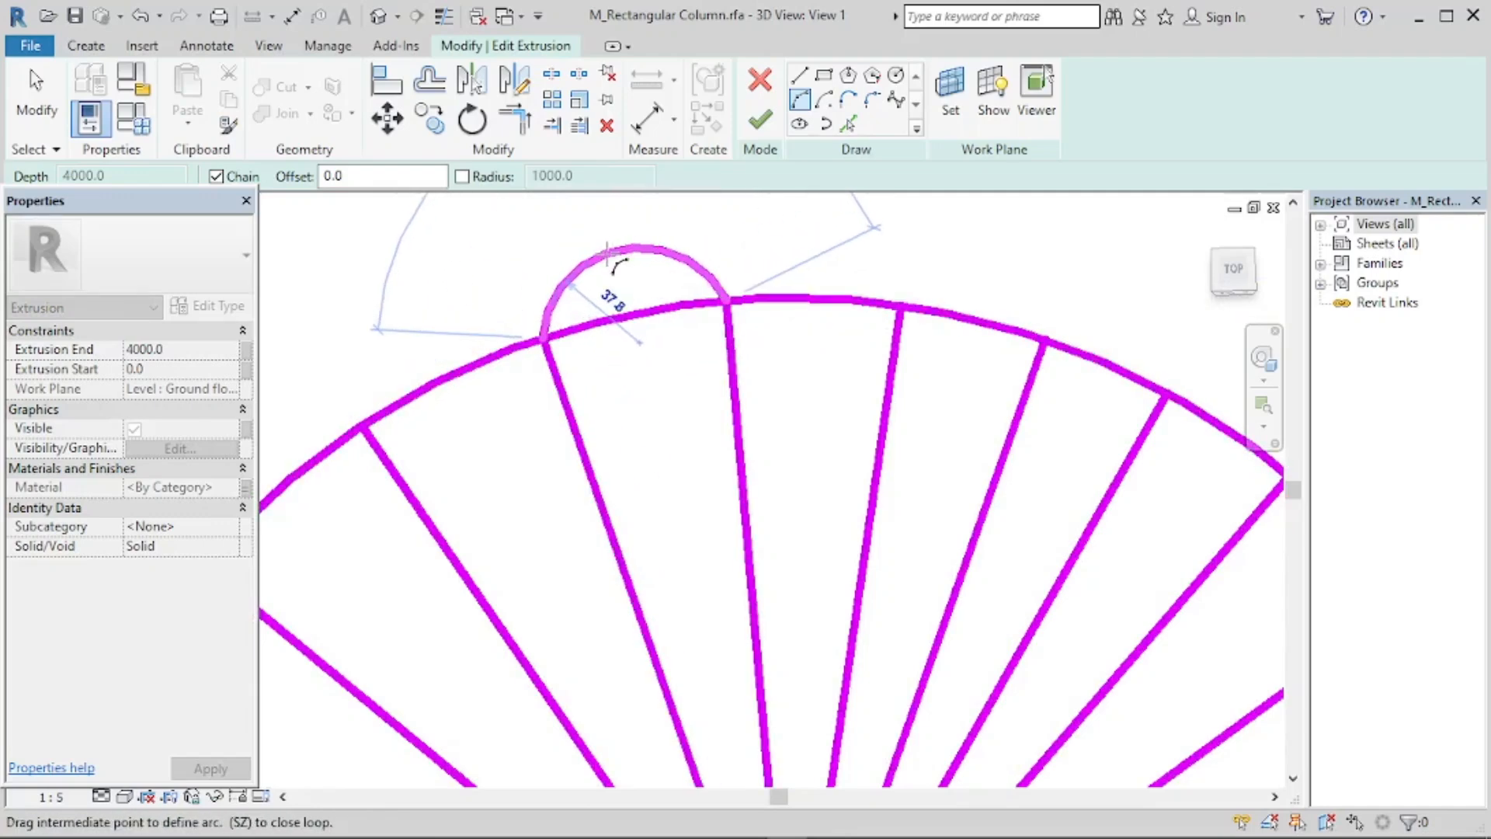
pyautogui.click(609, 252)
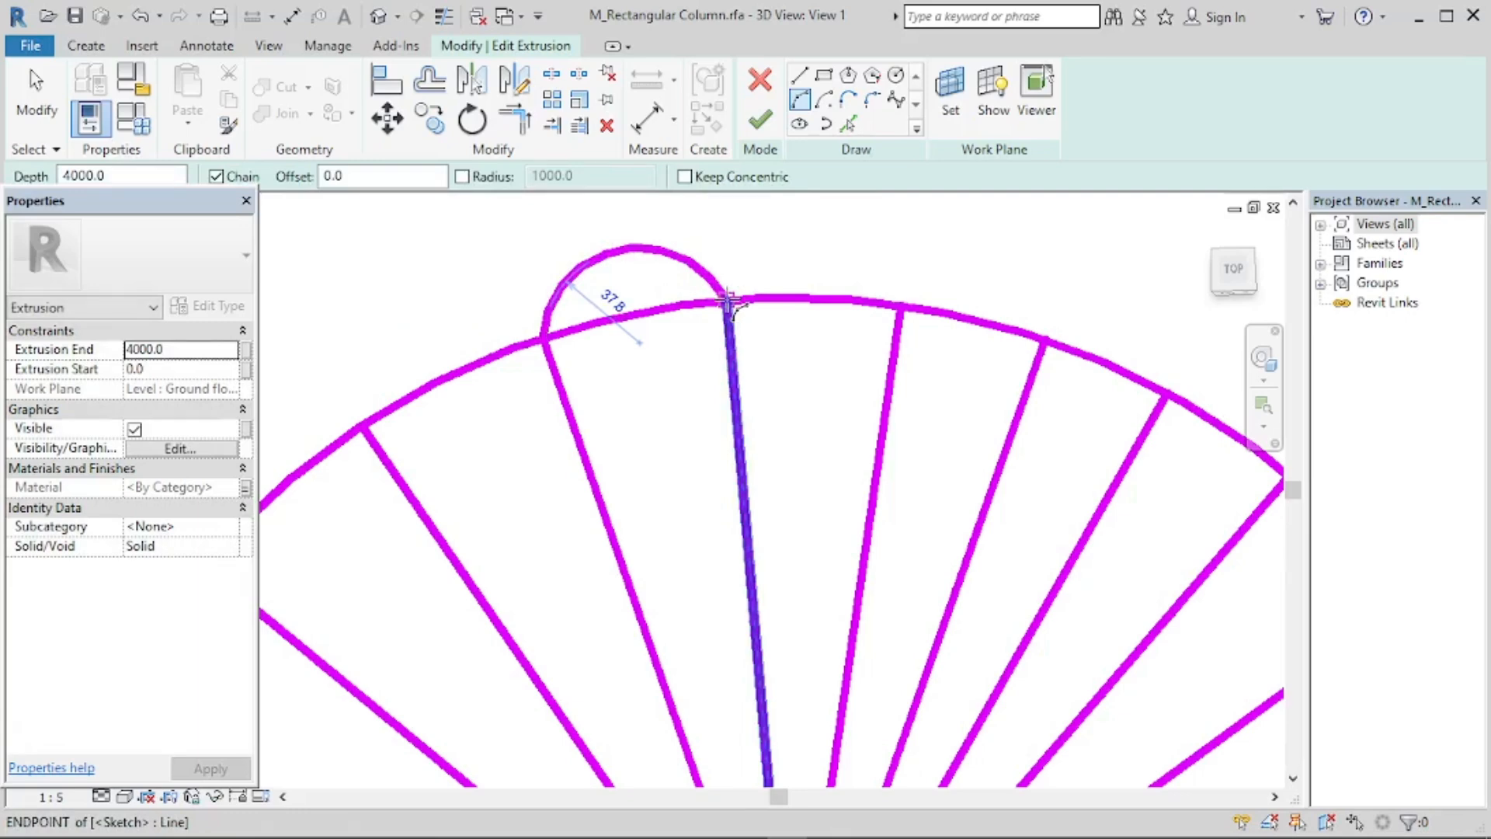
# Sketch two adjoining outward arcs across the top sector and its right neighbour, with radii of about 36 and 30.
pyautogui.click(728, 301)
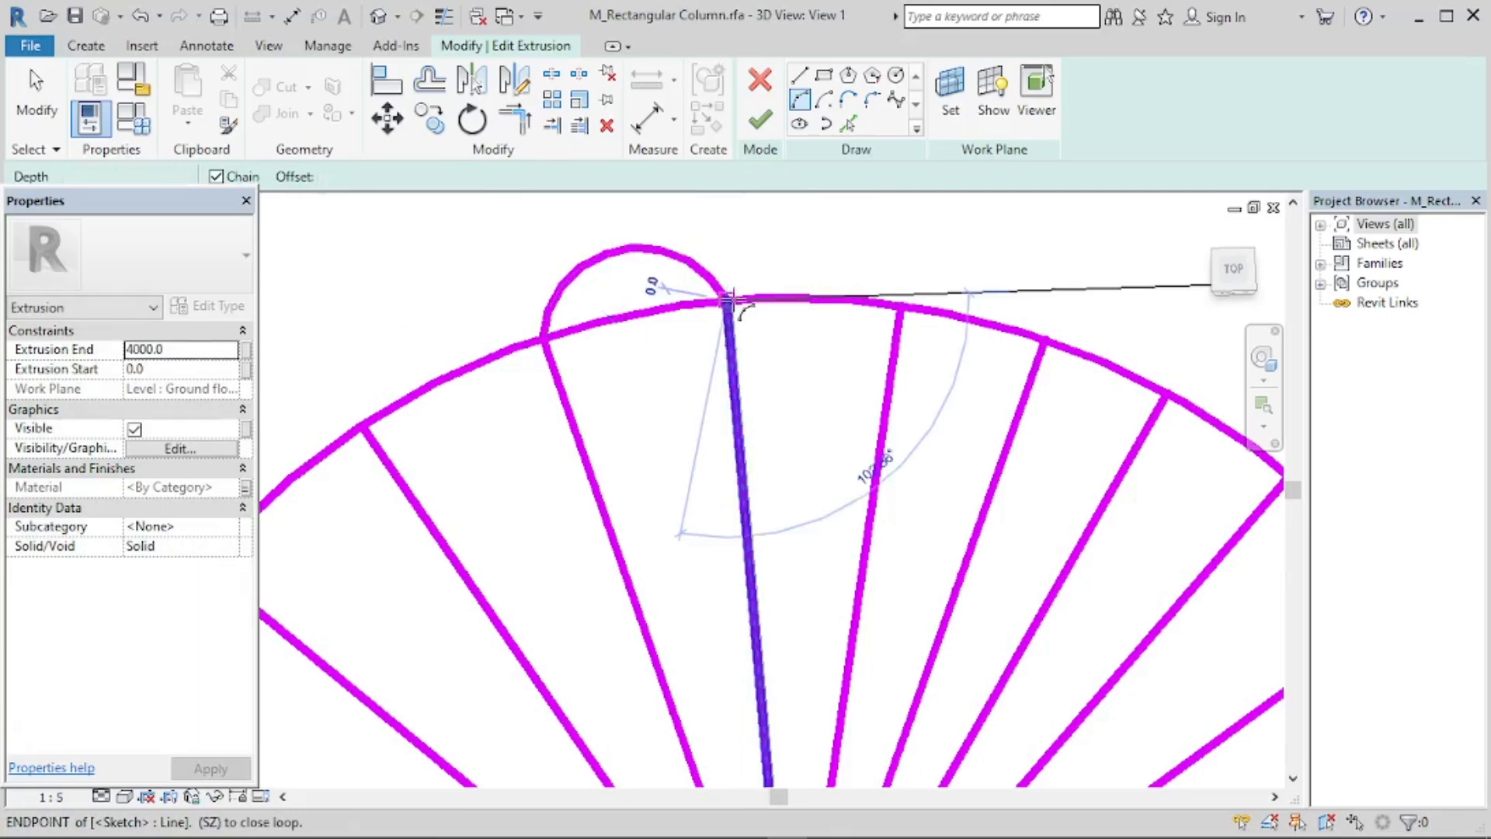
pyautogui.click(901, 306)
pyautogui.click(900, 307)
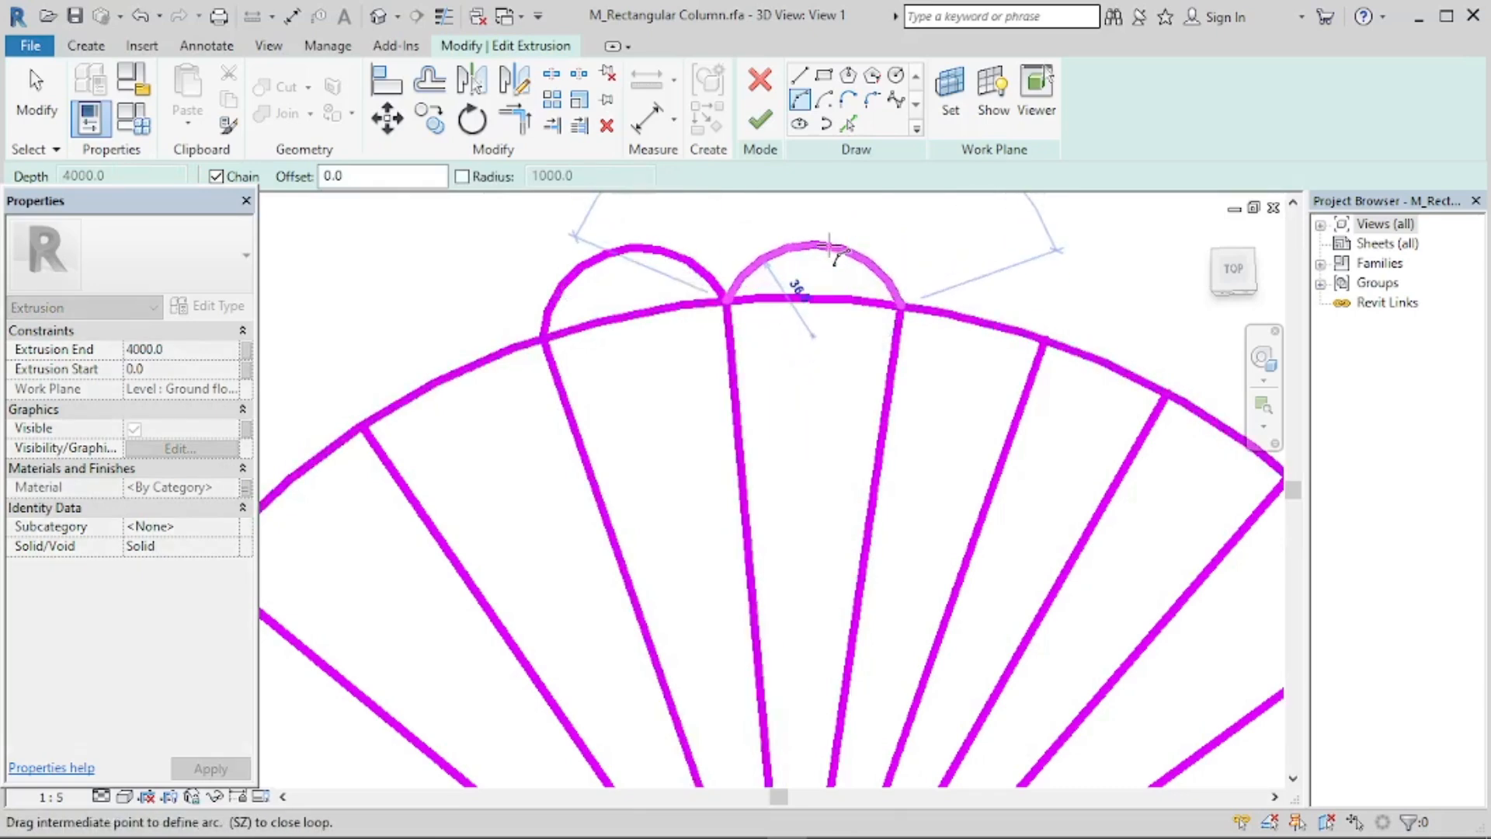
pyautogui.click(829, 247)
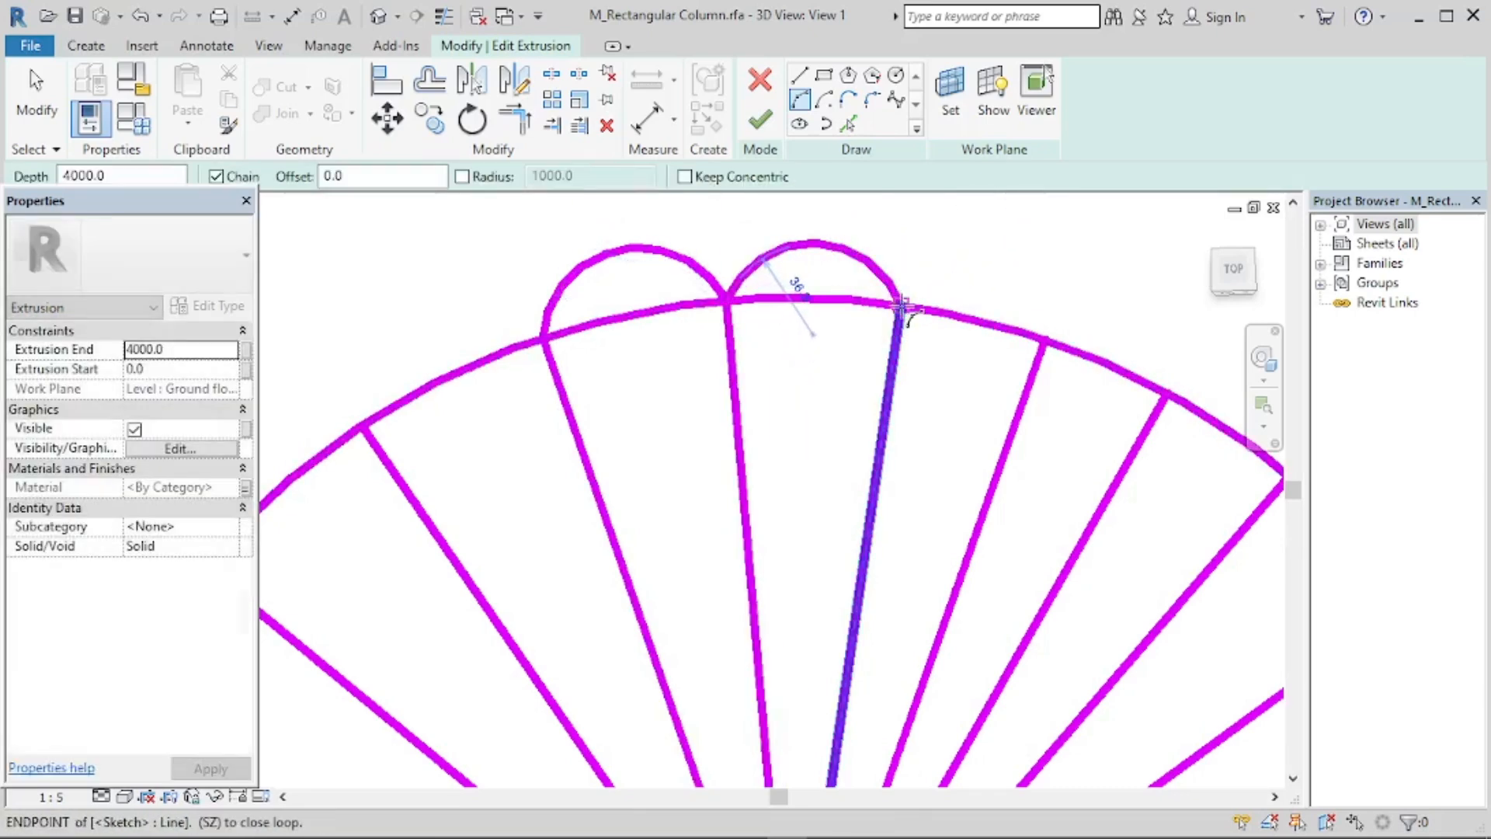
pyautogui.click(1044, 340)
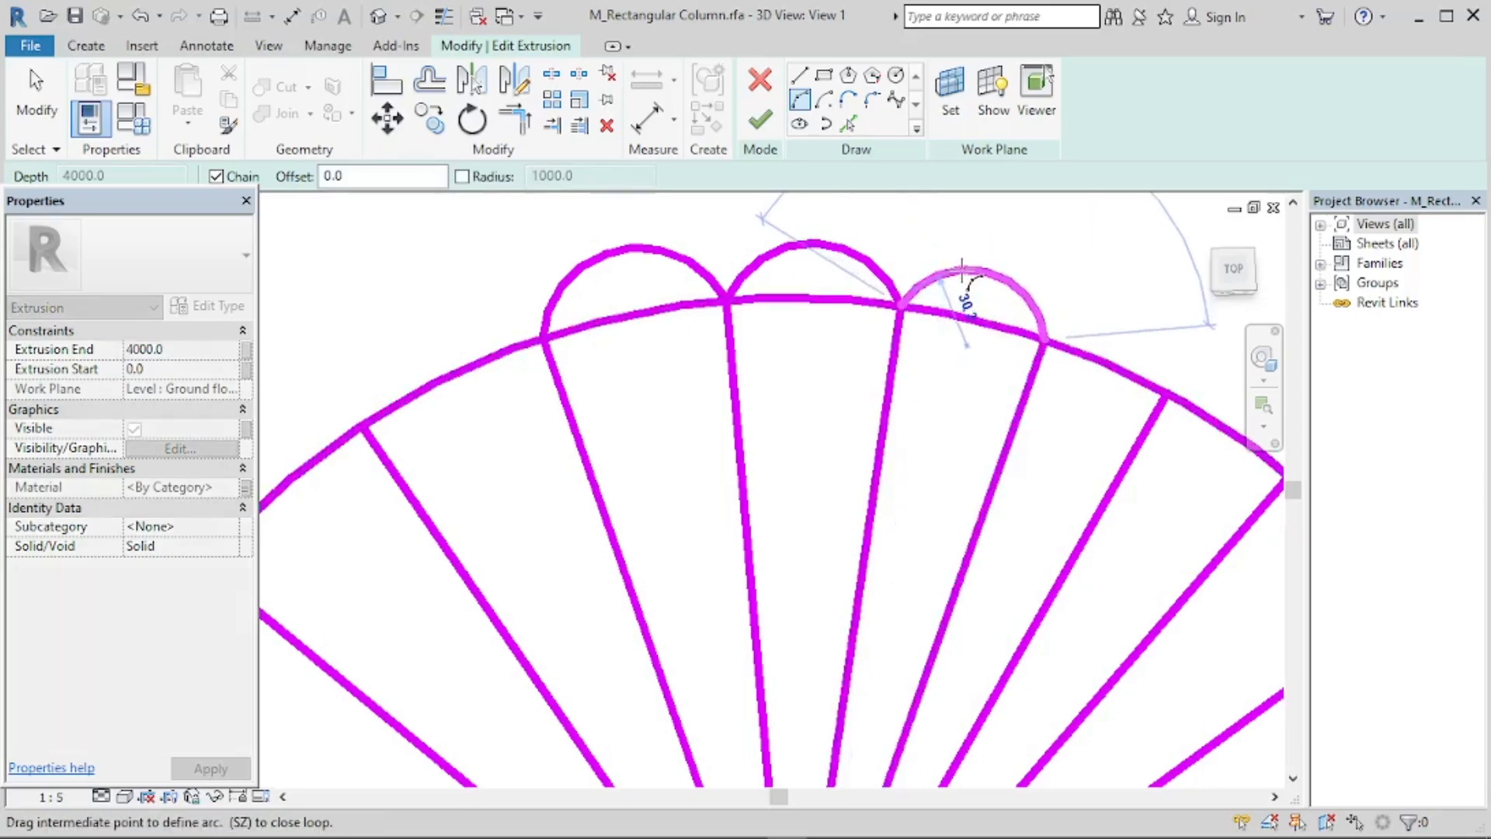
pyautogui.click(963, 283)
pyautogui.scroll(-2, 715, 300)
pyautogui.scroll(-1, 592, 332)
pyautogui.press('Escape')
# Continue clockwise with two outward edge arcs across the next two steep upper-right sectors.
pyautogui.scroll(2, 1010, 341)
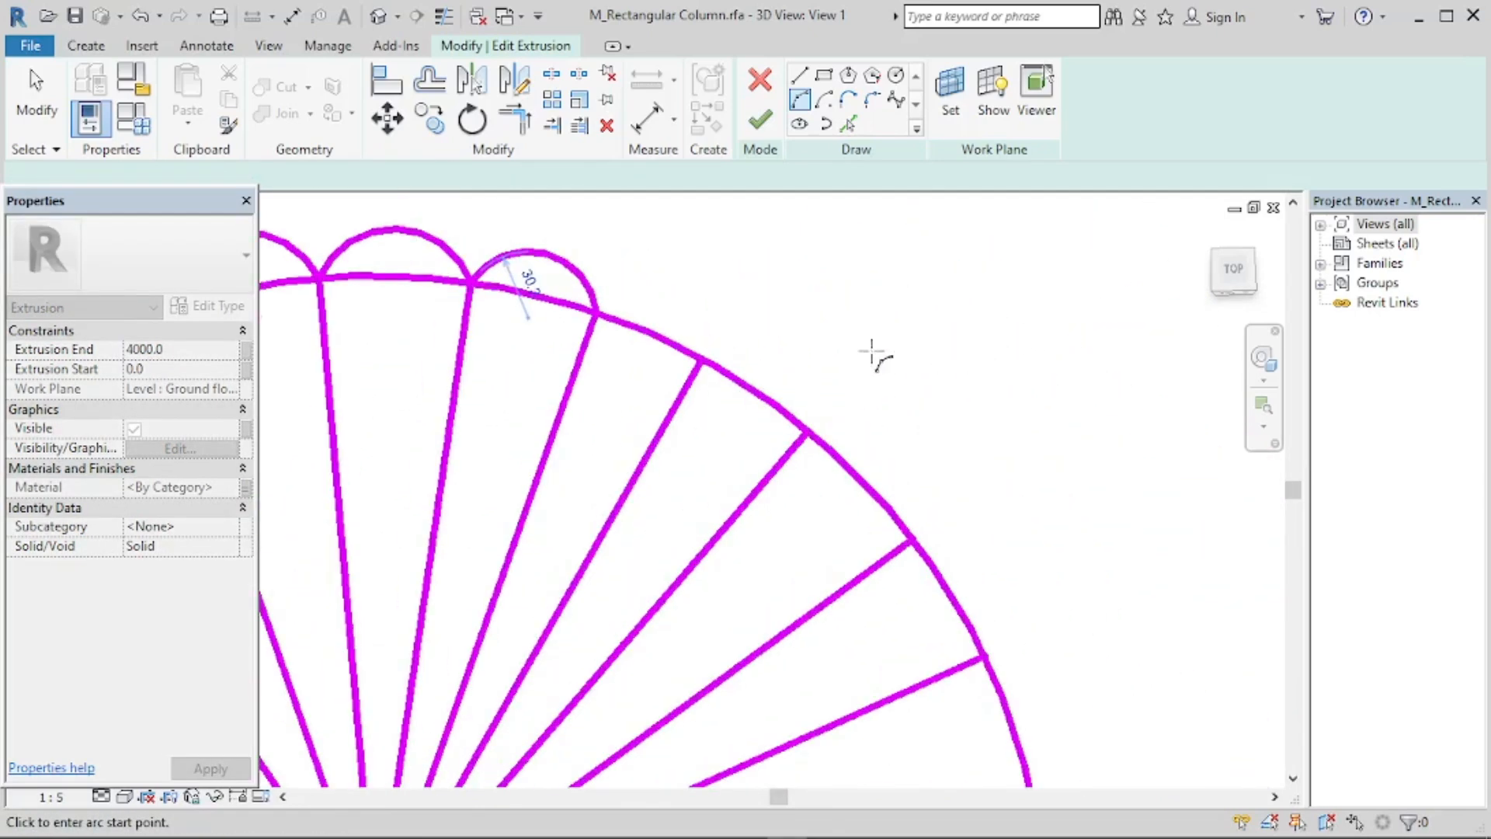
pyautogui.scroll(1, 606, 330)
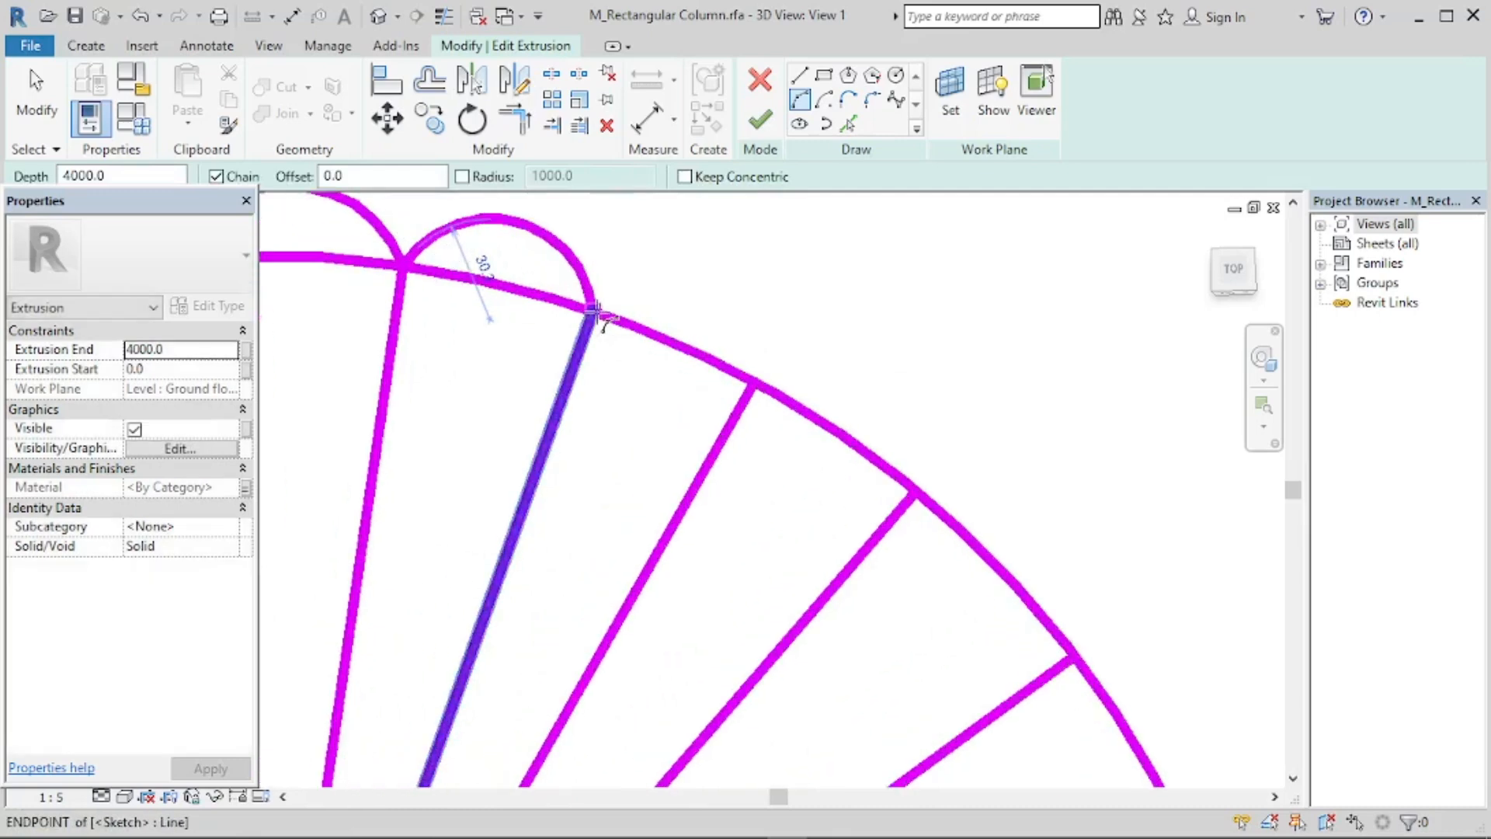
pyautogui.click(594, 311)
pyautogui.scroll(1, 595, 311)
pyautogui.click(755, 382)
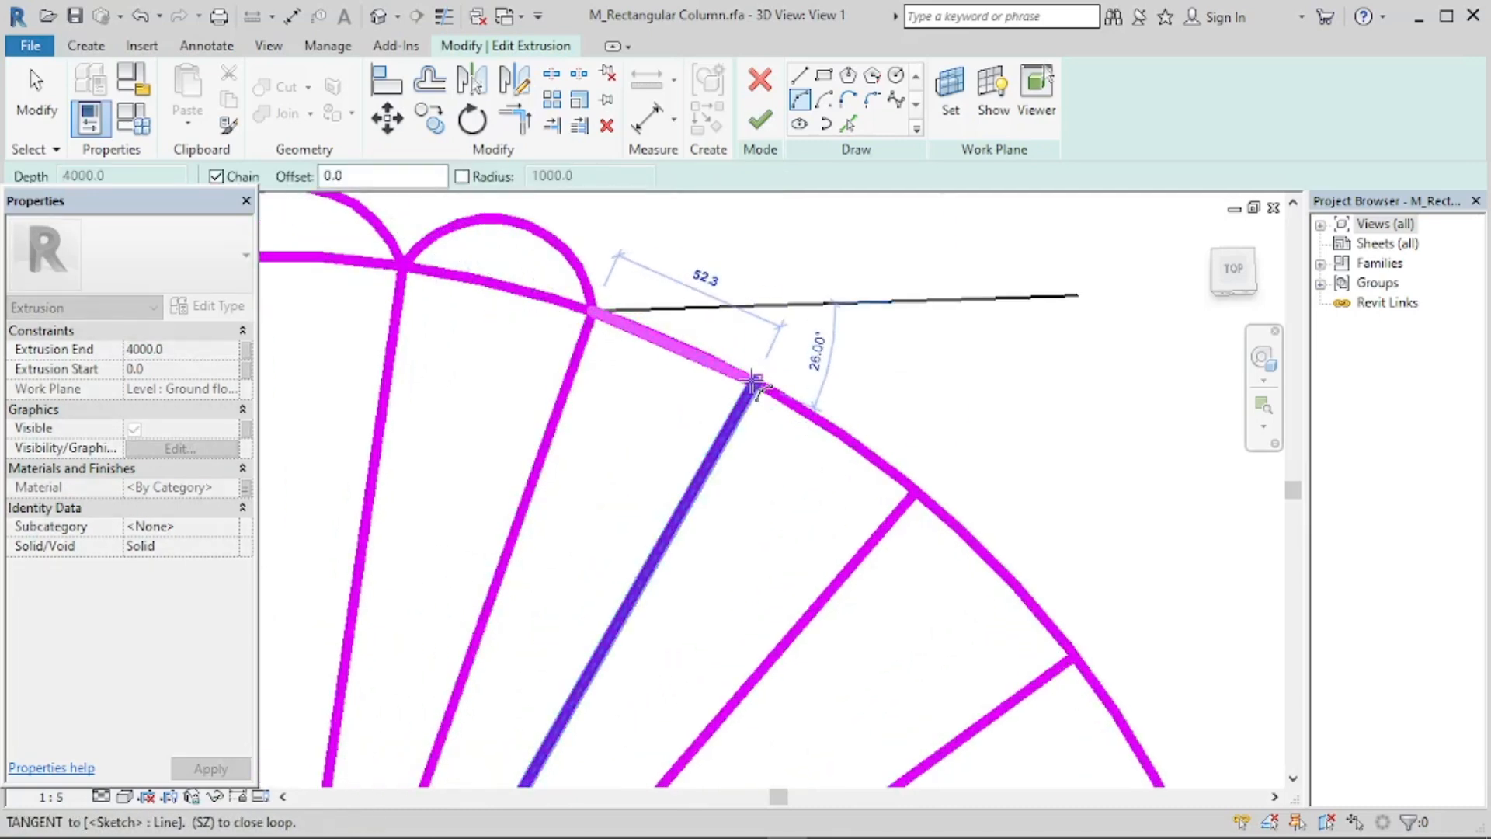
pyautogui.click(720, 301)
pyautogui.click(755, 382)
pyautogui.click(915, 491)
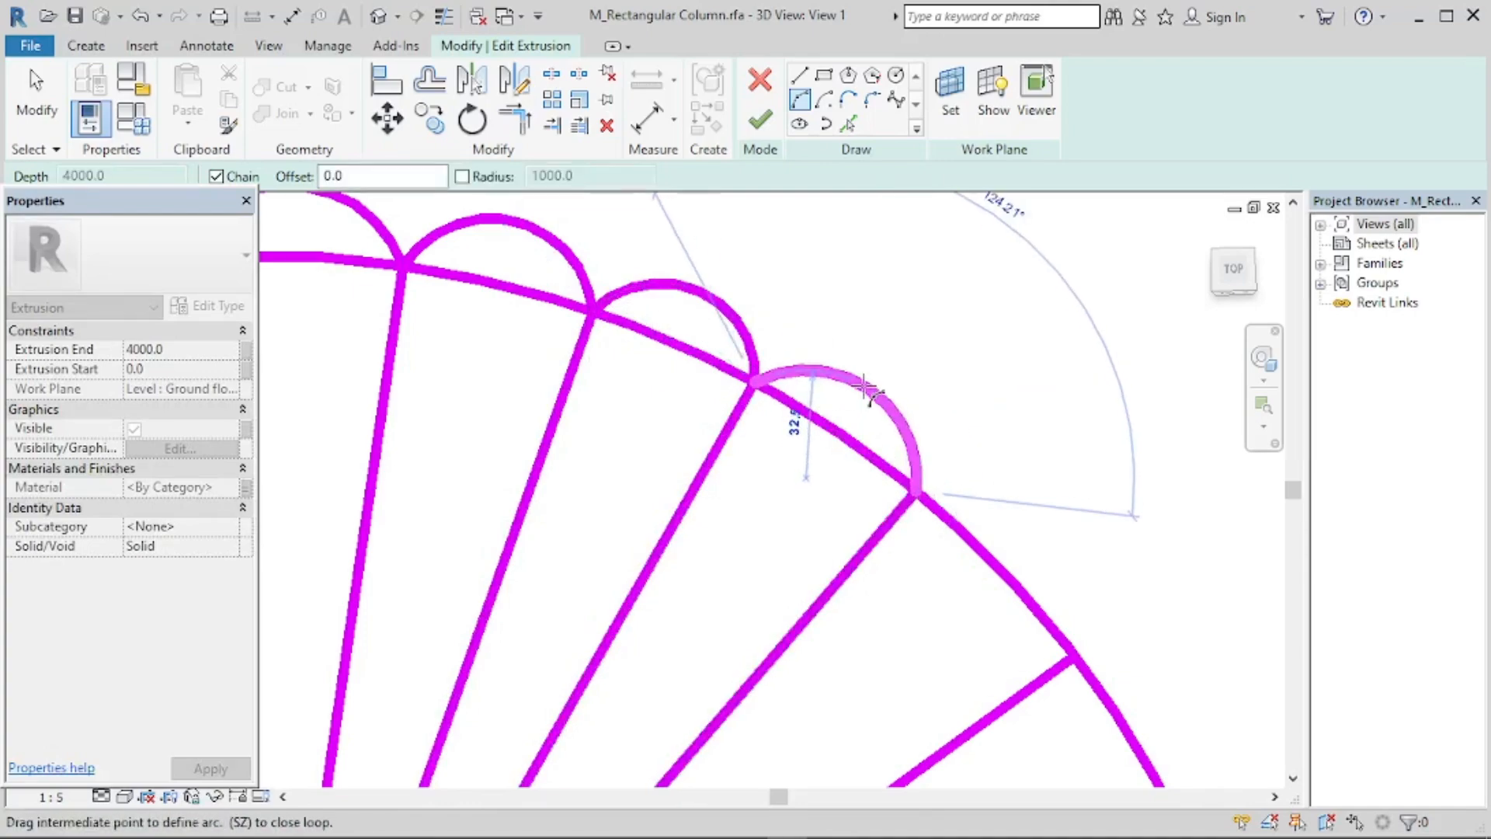
pyautogui.click(872, 396)
# Sketch outward edge arcs across the following two diagonal upper-right sectors.
pyautogui.click(882, 417)
pyautogui.click(1042, 584)
pyautogui.click(1028, 483)
pyautogui.click(962, 444)
pyautogui.click(1056, 599)
pyautogui.click(1070, 501)
# Sketch three outward edge arcs across the shallow upper-right sector and the two rightmost sectors.
pyautogui.click(789, 416)
pyautogui.scroll(3, 840, 578)
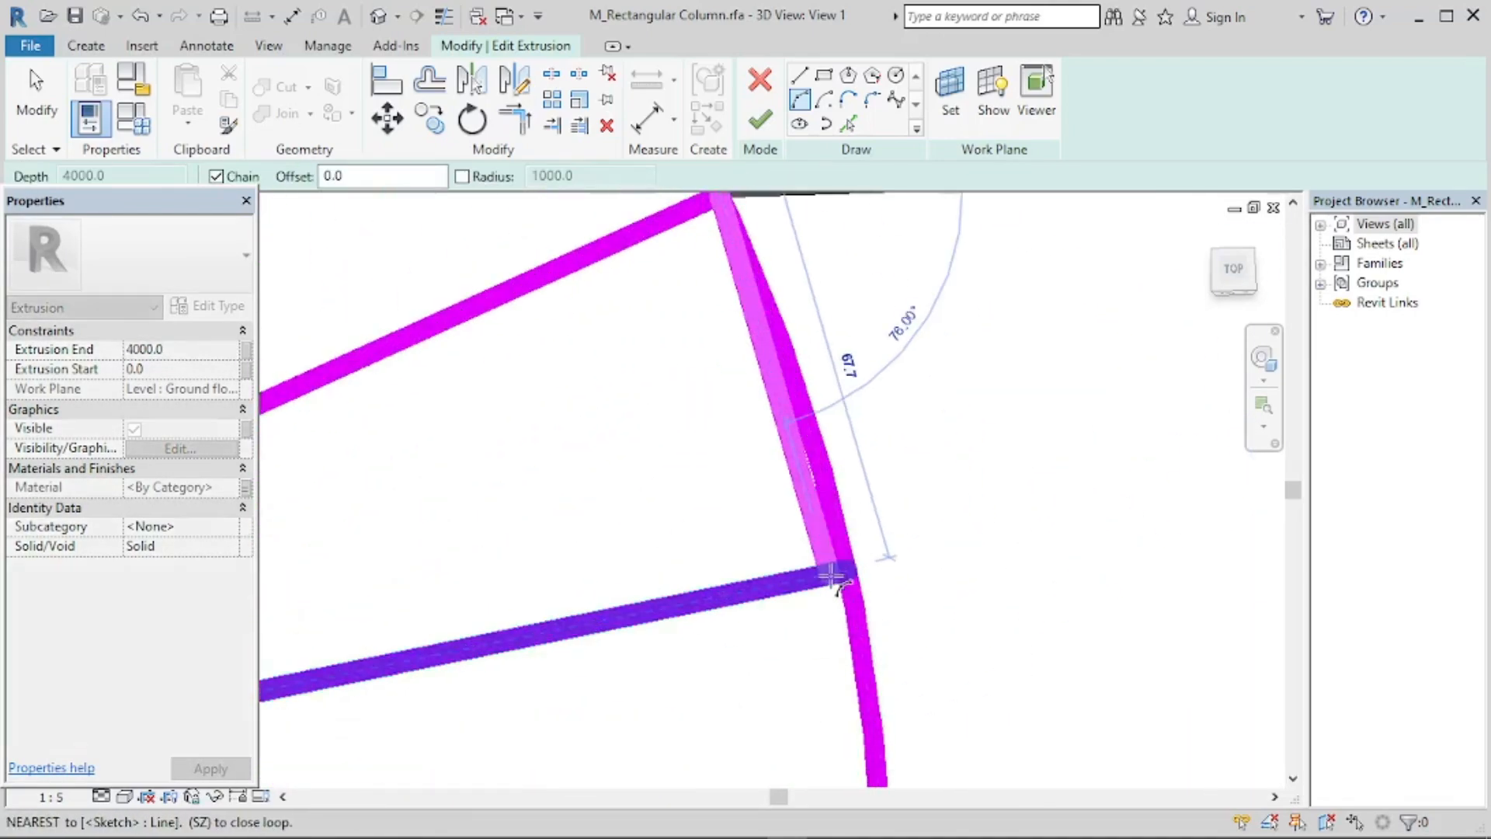
pyautogui.click(839, 576)
pyautogui.click(909, 392)
pyautogui.click(842, 386)
pyautogui.click(889, 607)
pyautogui.click(944, 501)
pyautogui.click(889, 515)
pyautogui.click(949, 404)
# Sketch two outward edge arcs across the shallow lower-right sectors.
pyautogui.scroll(-4, 856, 438)
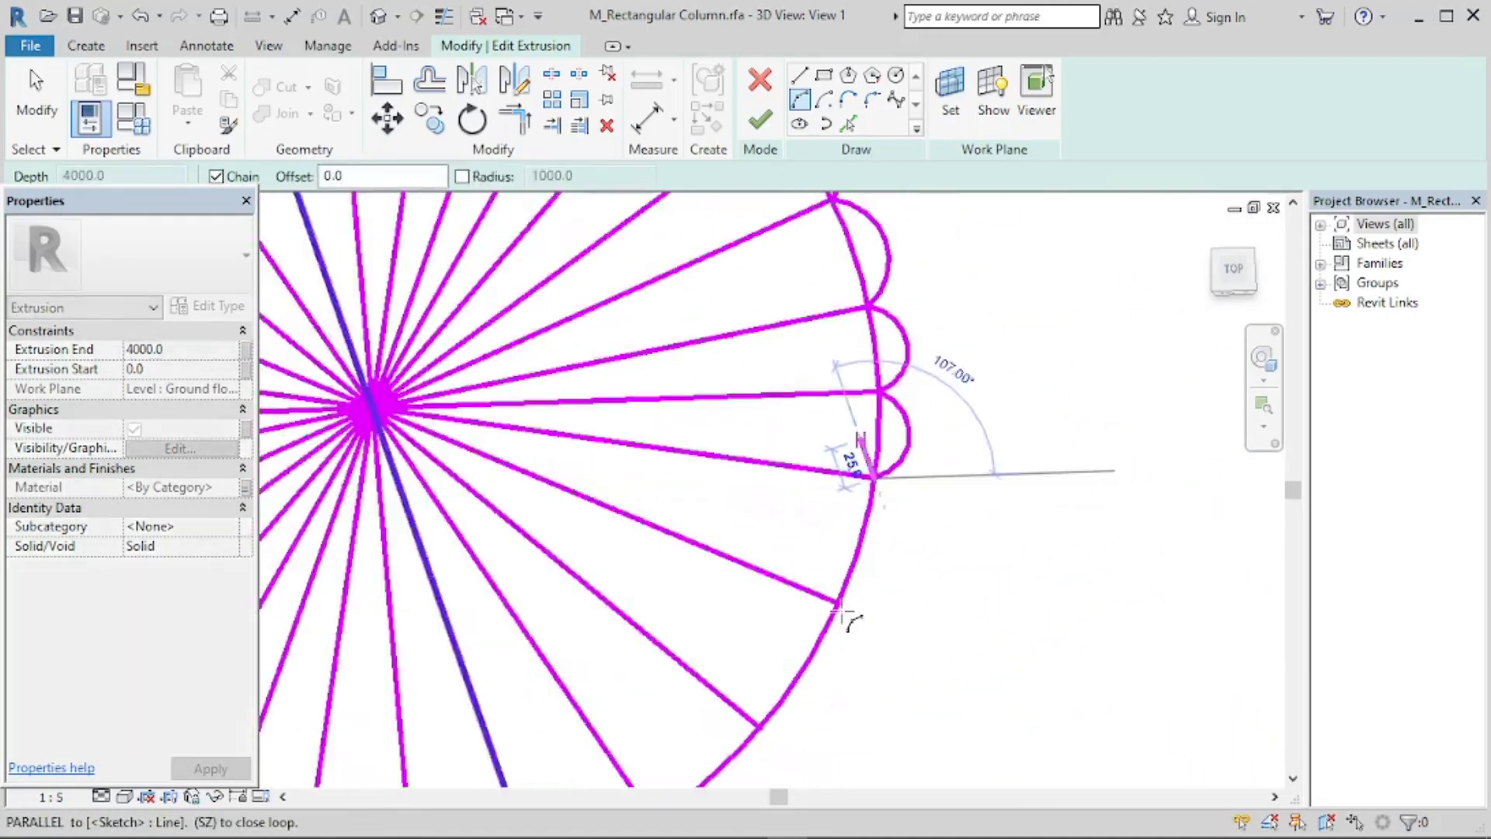
pyautogui.scroll(2, 844, 631)
pyautogui.click(836, 589)
pyautogui.click(926, 523)
pyautogui.scroll(3, 789, 596)
pyautogui.click(778, 626)
pyautogui.click(875, 594)
# Sketch three outward edge arcs across the diagonal and steep lower-right sectors, ending at the radius line beside the bottom.
pyautogui.scroll(3, 745, 665)
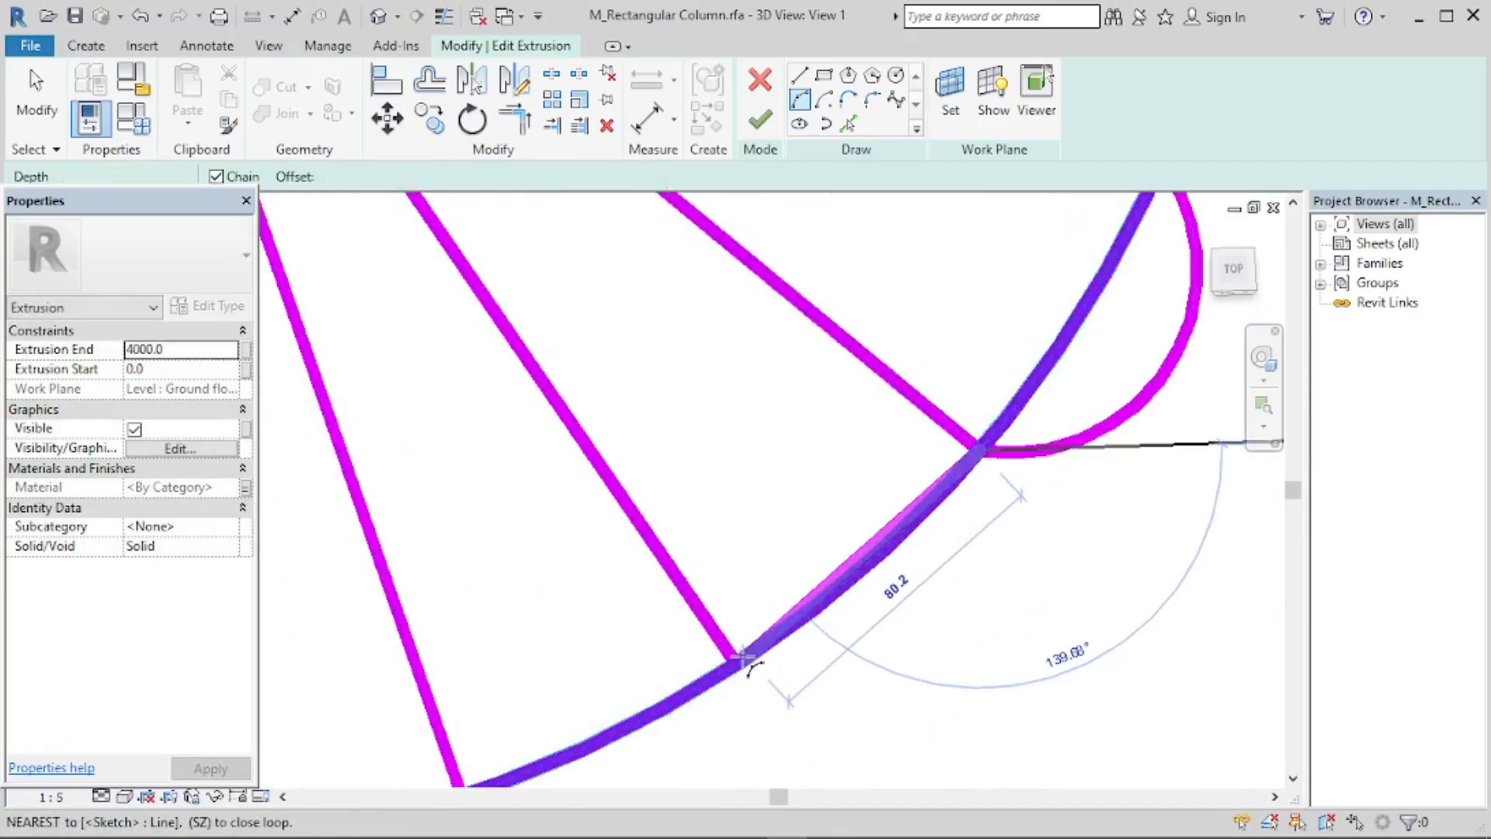
pyautogui.click(740, 660)
pyautogui.click(928, 641)
pyautogui.scroll(-2, 928, 641)
pyautogui.click(814, 562)
pyautogui.click(954, 602)
pyautogui.click(600, 608)
pyautogui.click(755, 651)
pyautogui.moveTo(756, 651); pyautogui.dragTo(893, 609, button='middle')
pyautogui.scroll(-5, 894, 609)
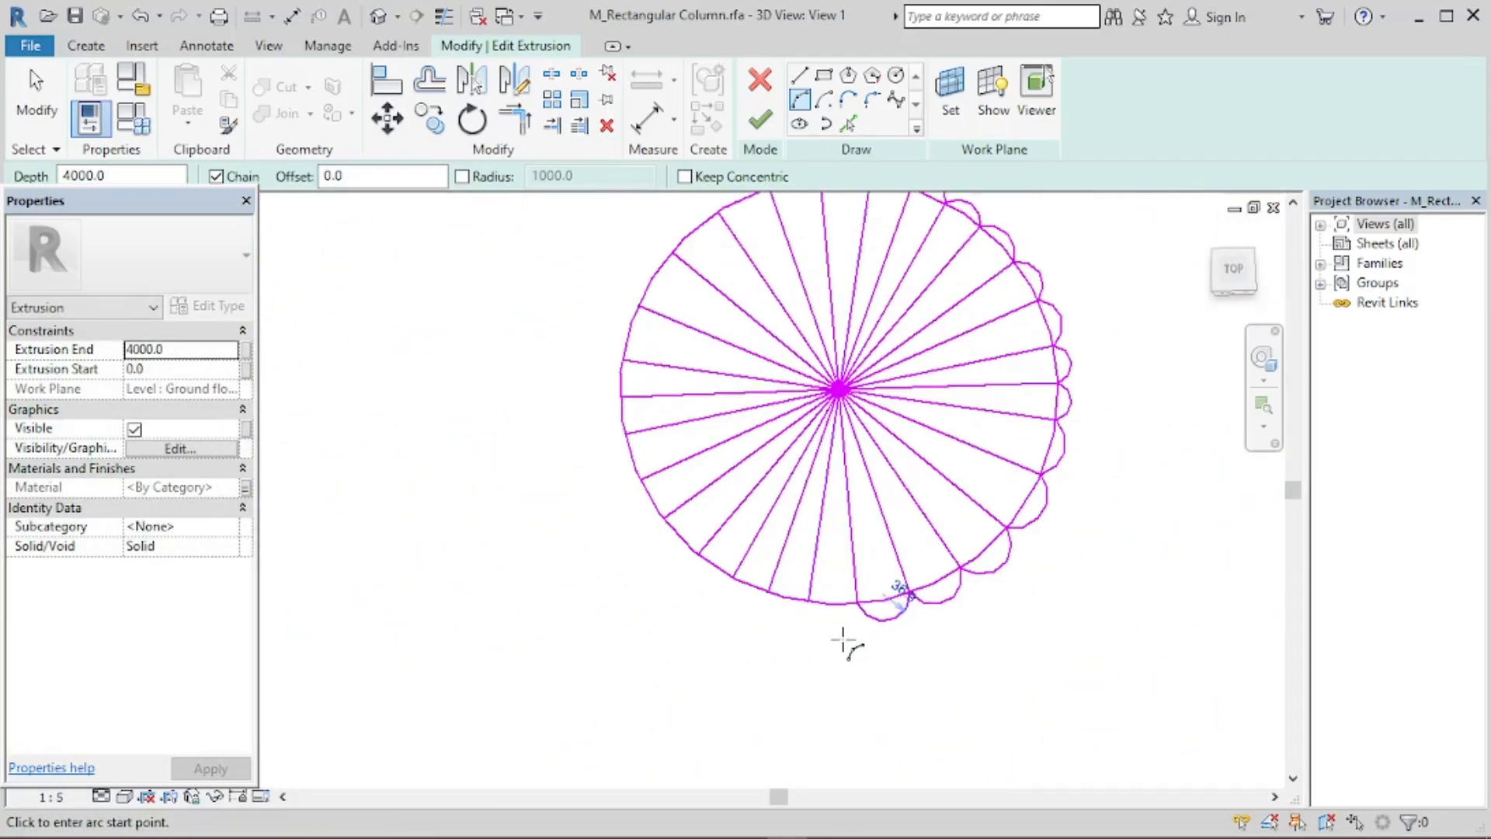
# Sketch three outward edge arcs across the bottom sector and the two steep sectors to its left.
pyautogui.scroll(4, 850, 637)
pyautogui.click(694, 534)
pyautogui.click(765, 600)
pyautogui.click(556, 492)
pyautogui.click(576, 546)
pyautogui.scroll(1, 581, 548)
pyautogui.click(411, 434)
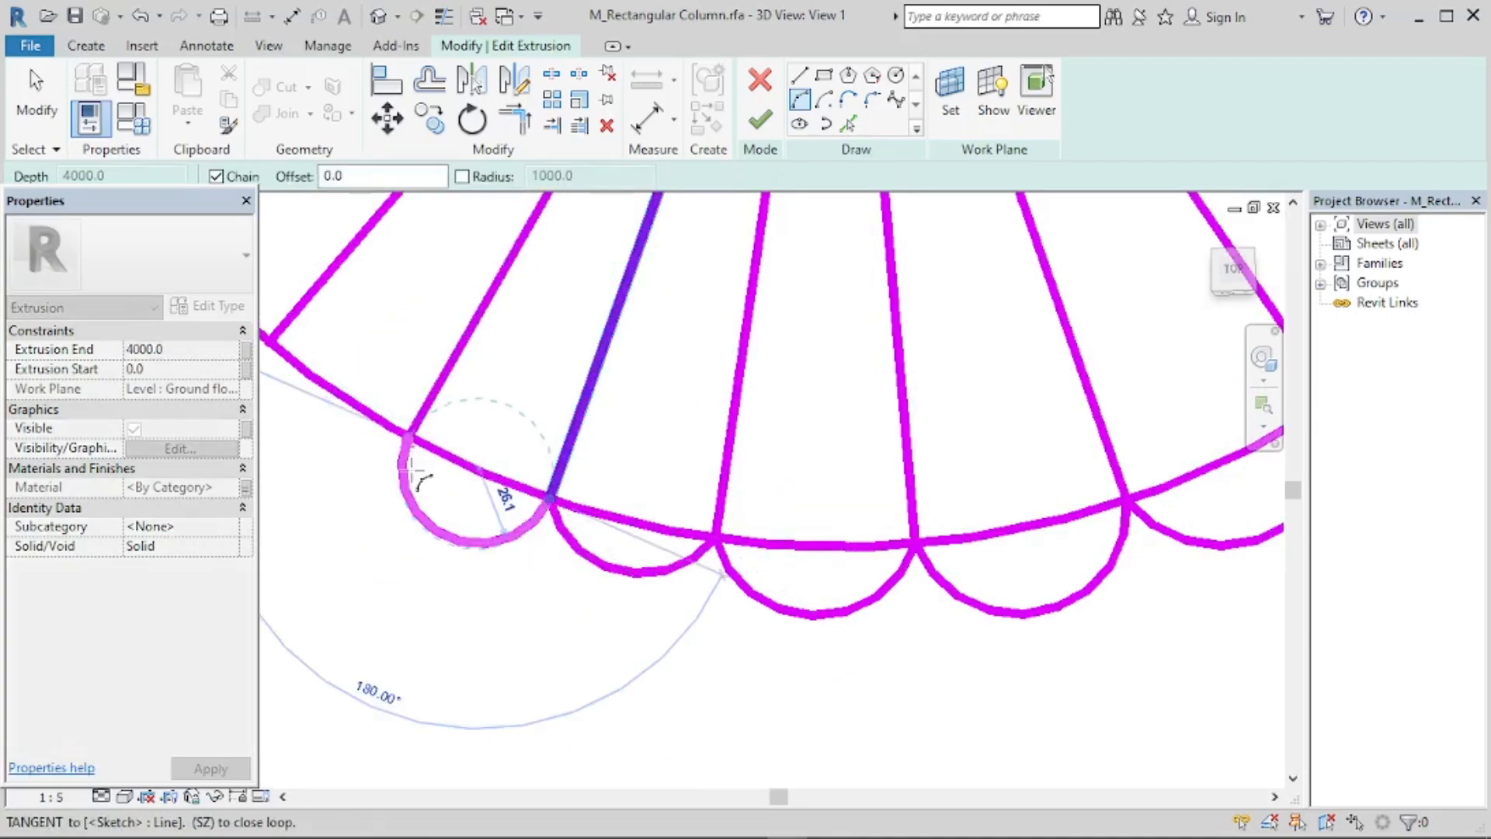
pyautogui.click(424, 476)
# Sketch two outward edge arcs across the next diagonal lower-left sectors.
pyautogui.moveTo(424, 476); pyautogui.dragTo(910, 652, button='middle')
pyautogui.scroll(1, 910, 652)
pyautogui.click(735, 493)
pyautogui.scroll(3, 748, 561)
pyautogui.click(740, 553)
pyautogui.scroll(-4, 832, 626)
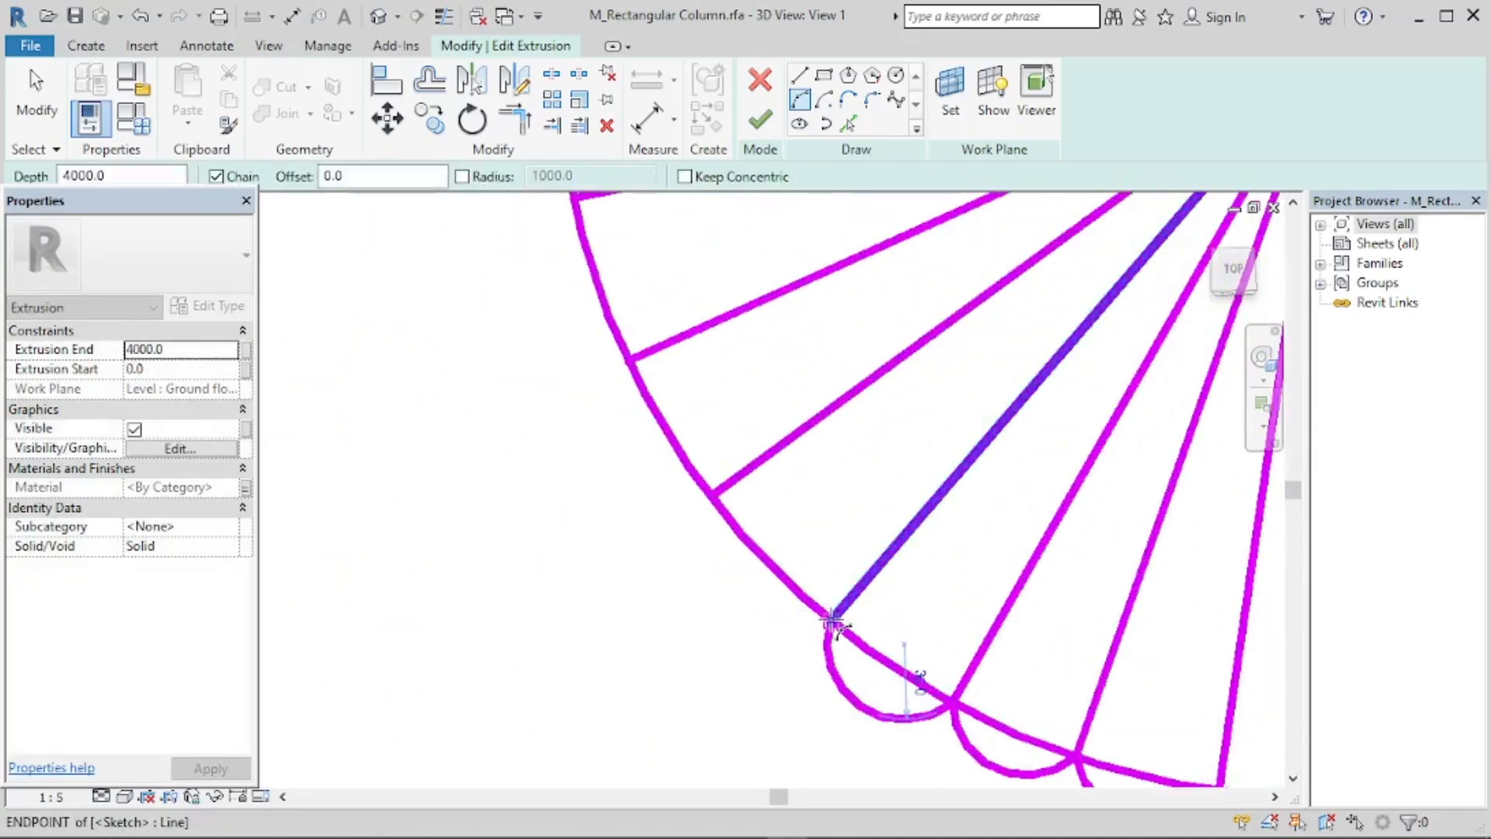
pyautogui.click(832, 626)
pyautogui.click(715, 500)
pyautogui.click(711, 622)
# Sketch two outward edge arcs across the shallow lower-left sectors.
pyautogui.moveTo(715, 496); pyautogui.dragTo(824, 706, button='middle')
pyautogui.click(825, 706)
pyautogui.click(702, 501)
pyautogui.click(709, 686)
pyautogui.click(632, 472)
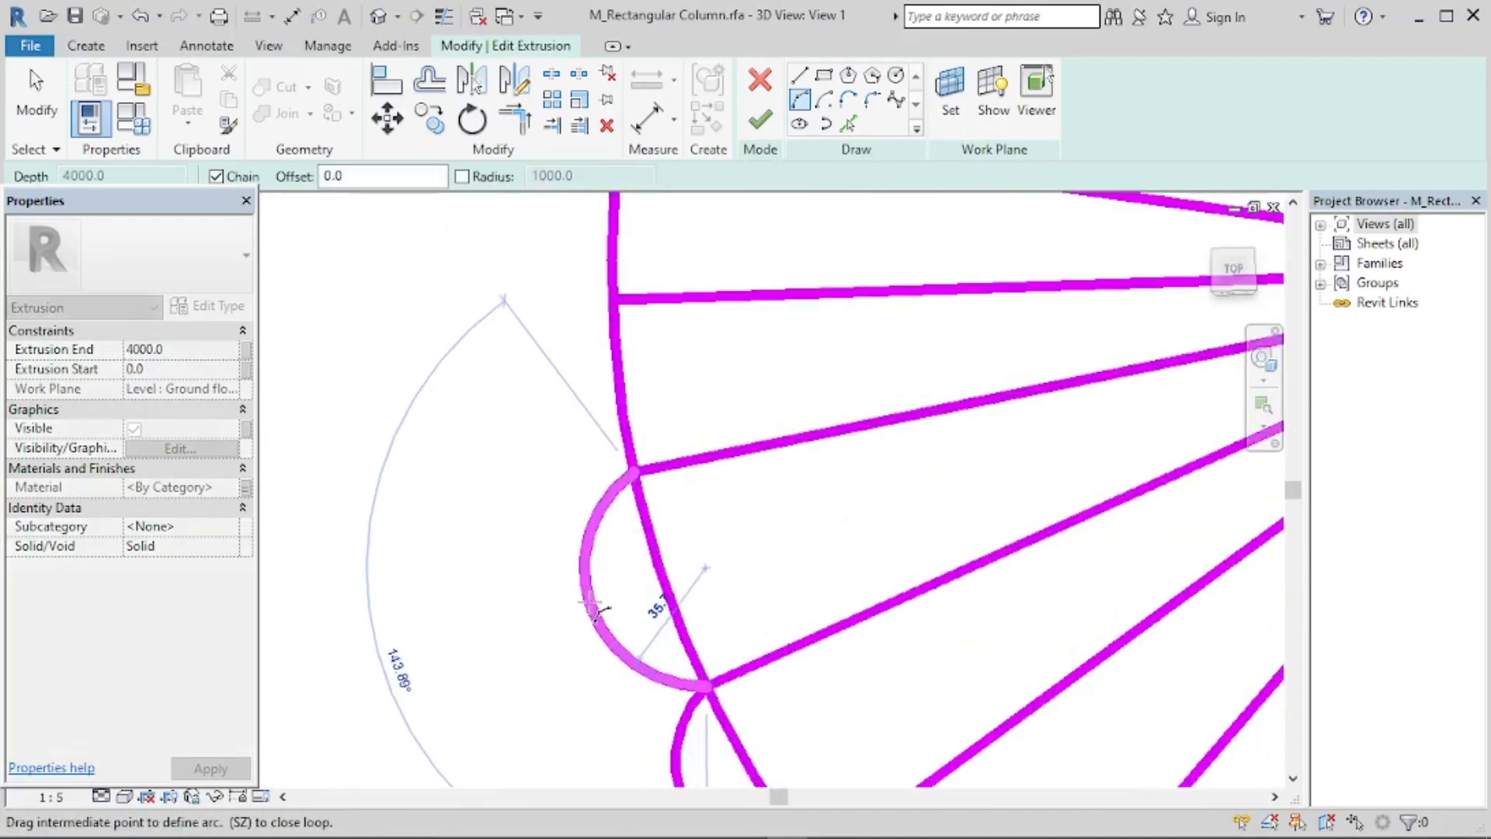
pyautogui.click(599, 609)
# Sketch three outward edge arcs across the two leftmost sectors and the shallow upper-left sector.
pyautogui.click(629, 599)
pyautogui.click(611, 403)
pyautogui.scroll(-5, 508, 595)
pyautogui.click(549, 539)
pyautogui.click(559, 366)
pyautogui.click(506, 427)
pyautogui.click(519, 573)
pyautogui.click(575, 386)
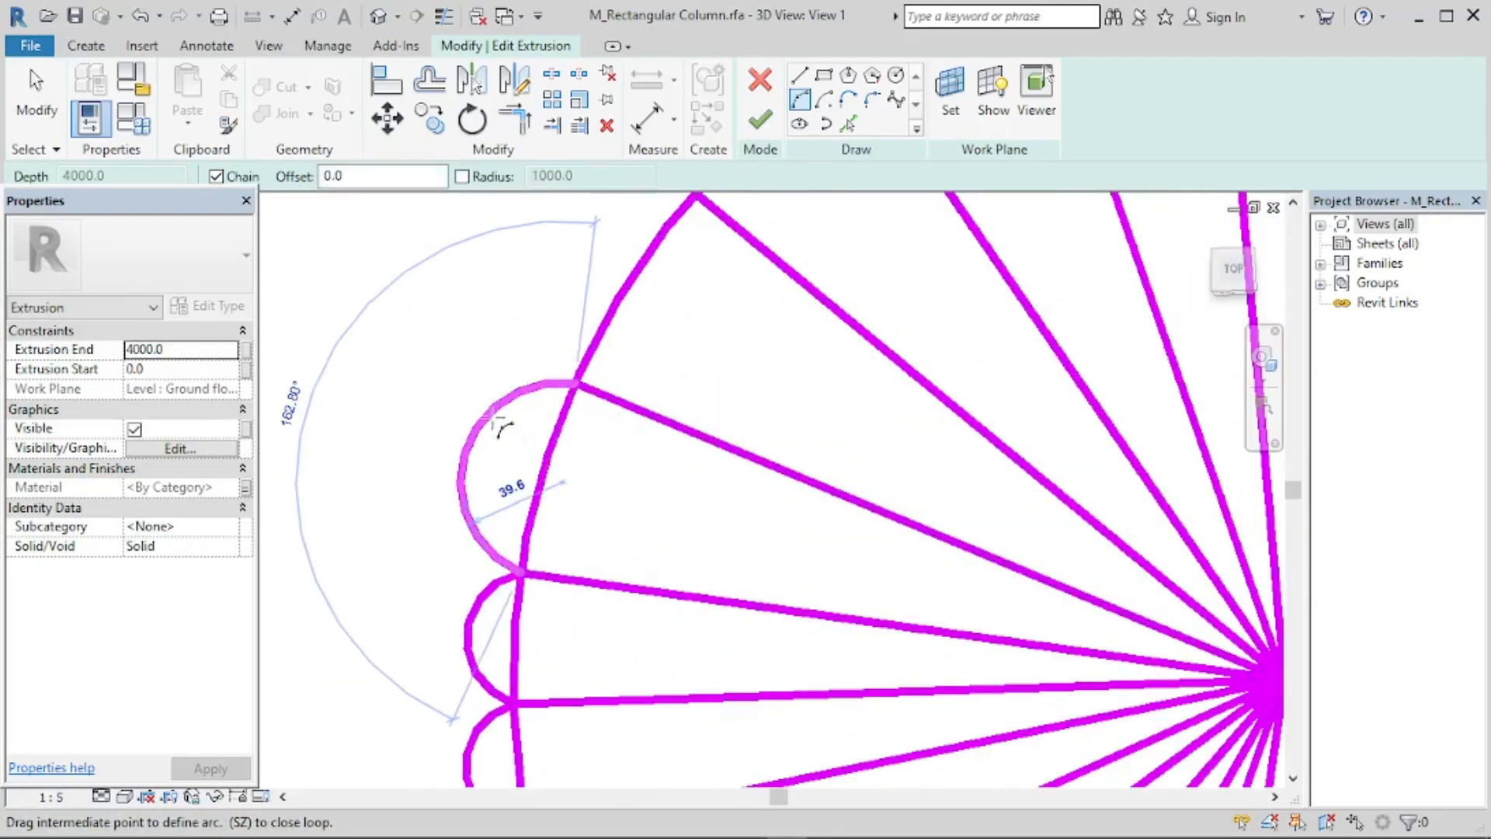
pyautogui.click(503, 426)
# Close the arc ring with outward edge arcs across the remaining upper-left sectors and end the arc command.
pyautogui.click(466, 673)
pyautogui.click(651, 383)
pyautogui.click(495, 462)
pyautogui.scroll(-6, 715, 466)
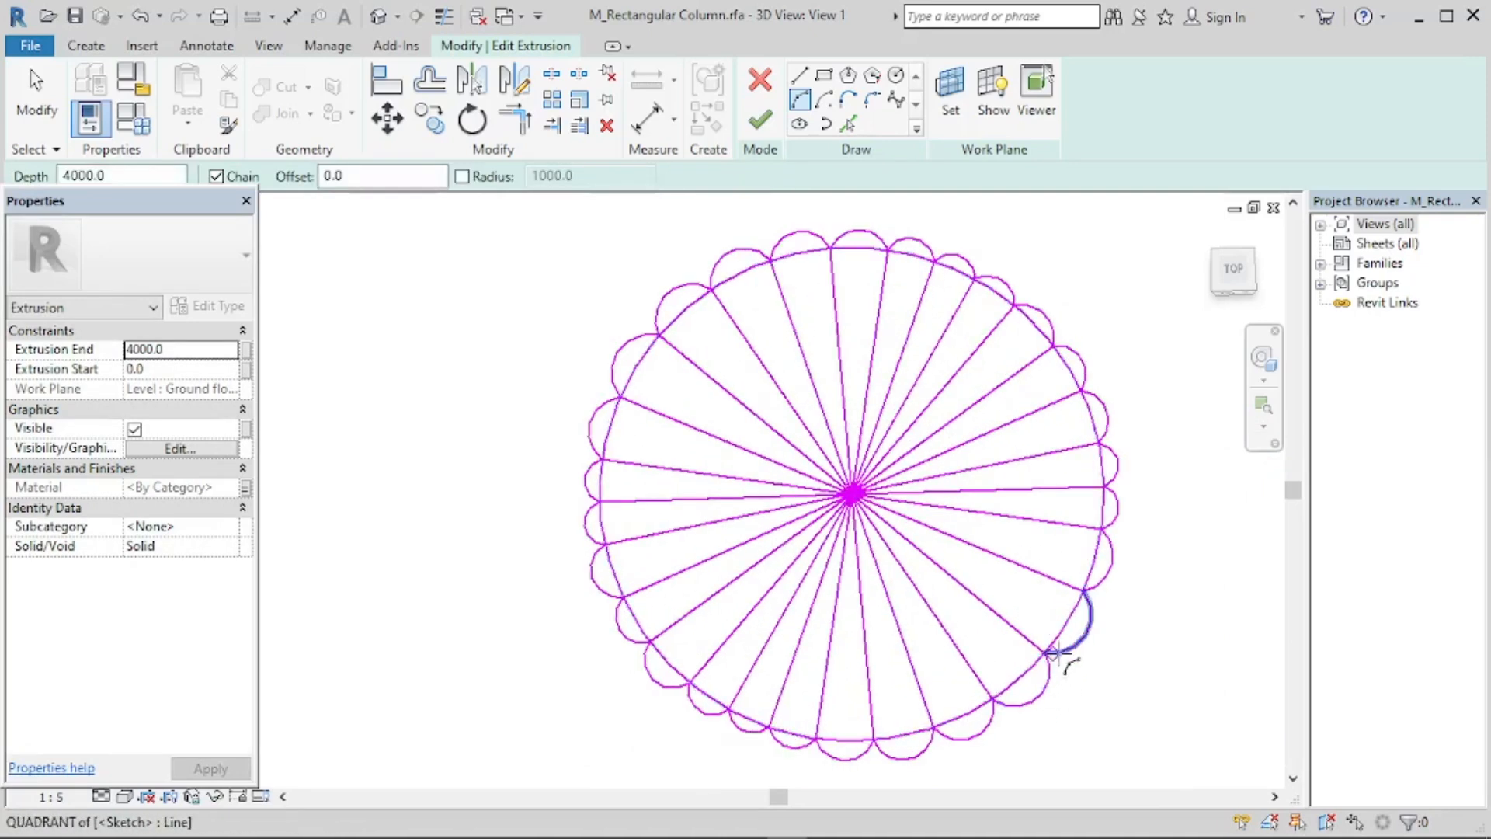
pyautogui.scroll(2, 1035, 703)
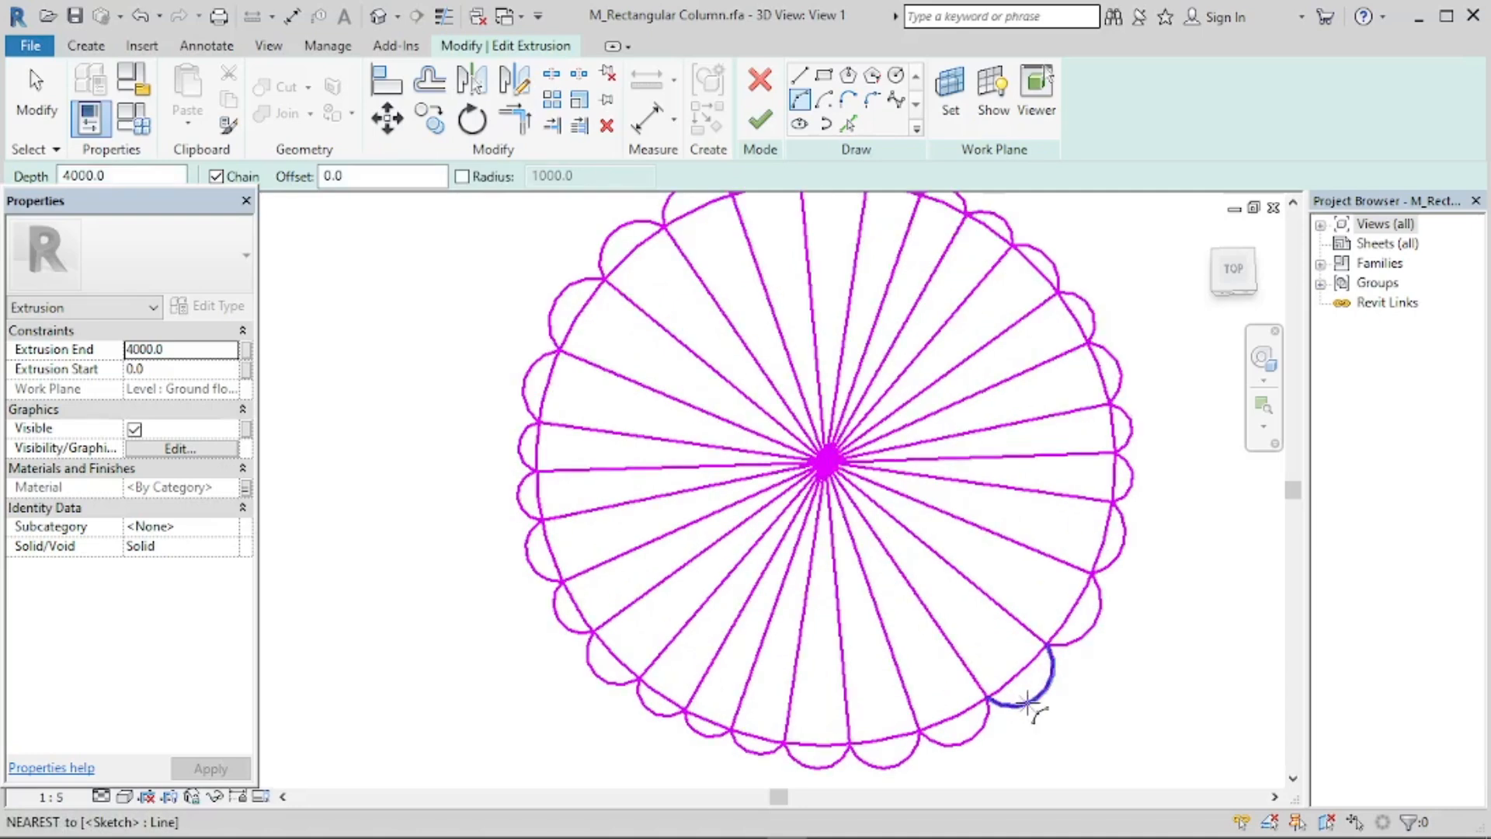
pyautogui.scroll(-2, 1068, 603)
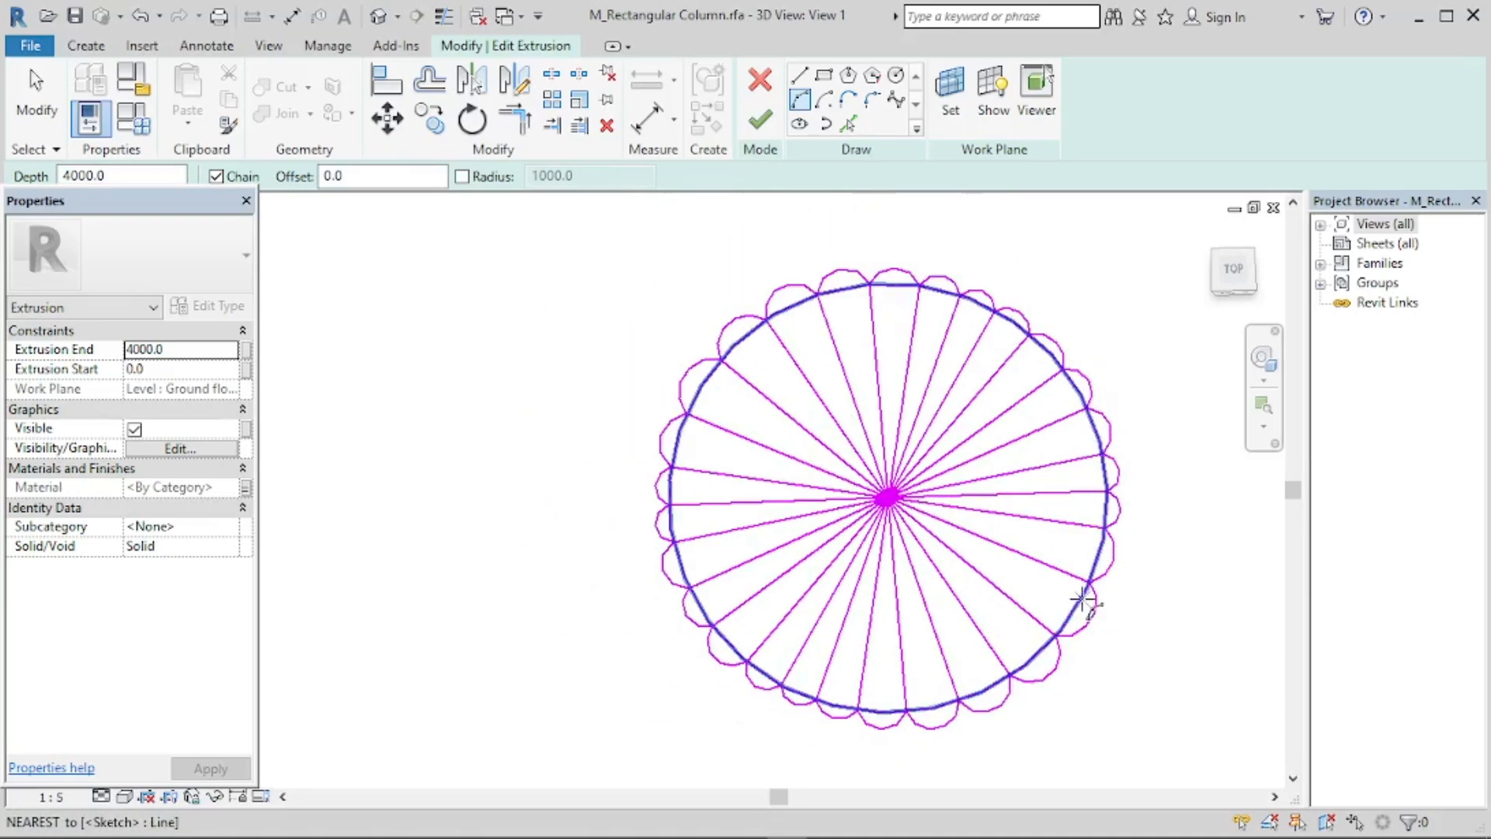
pyautogui.scroll(1, 691, 556)
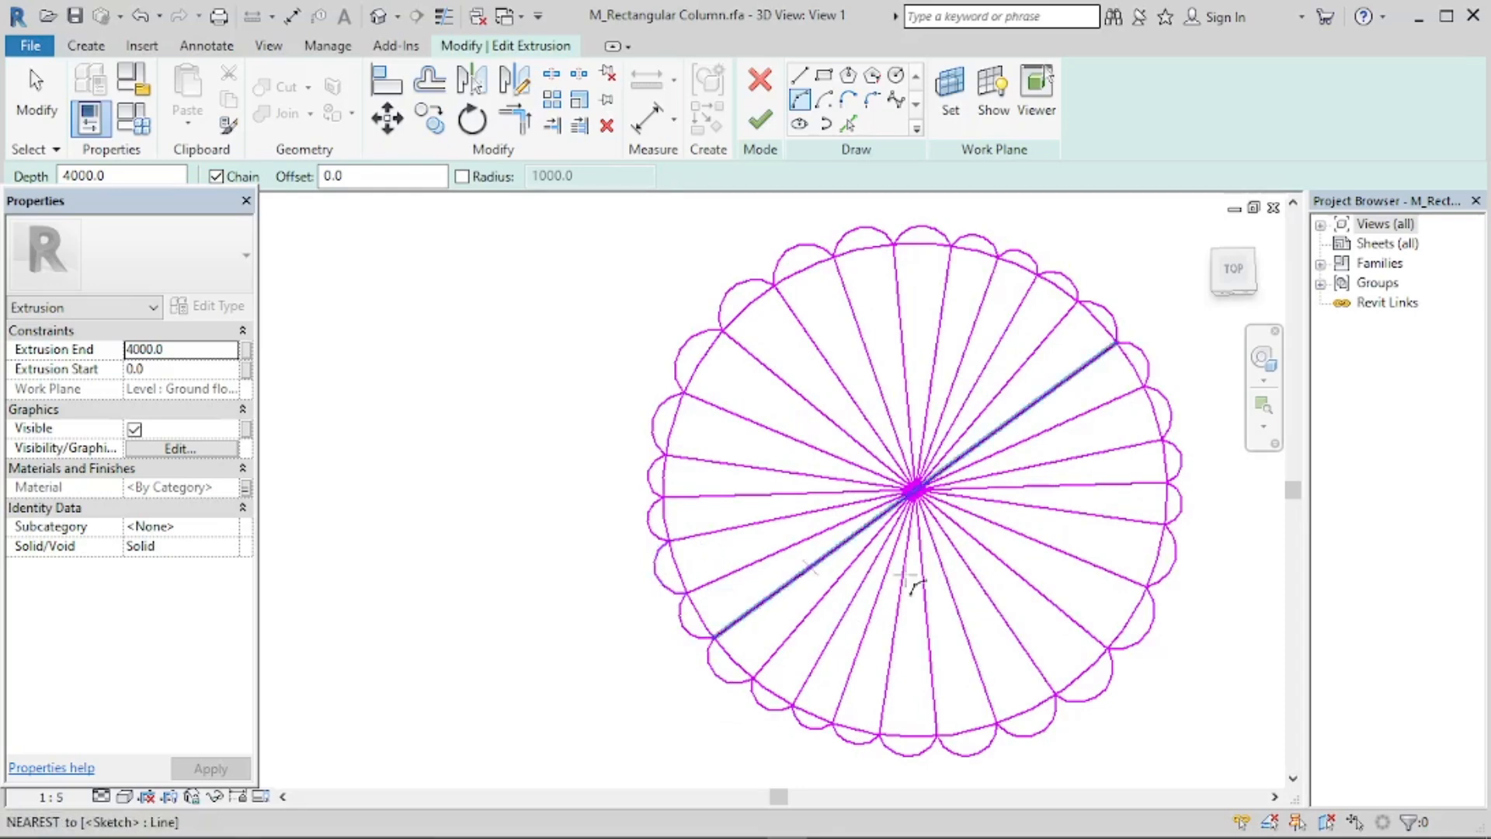
pyautogui.scroll(1, 1175, 654)
pyautogui.press('Escape')
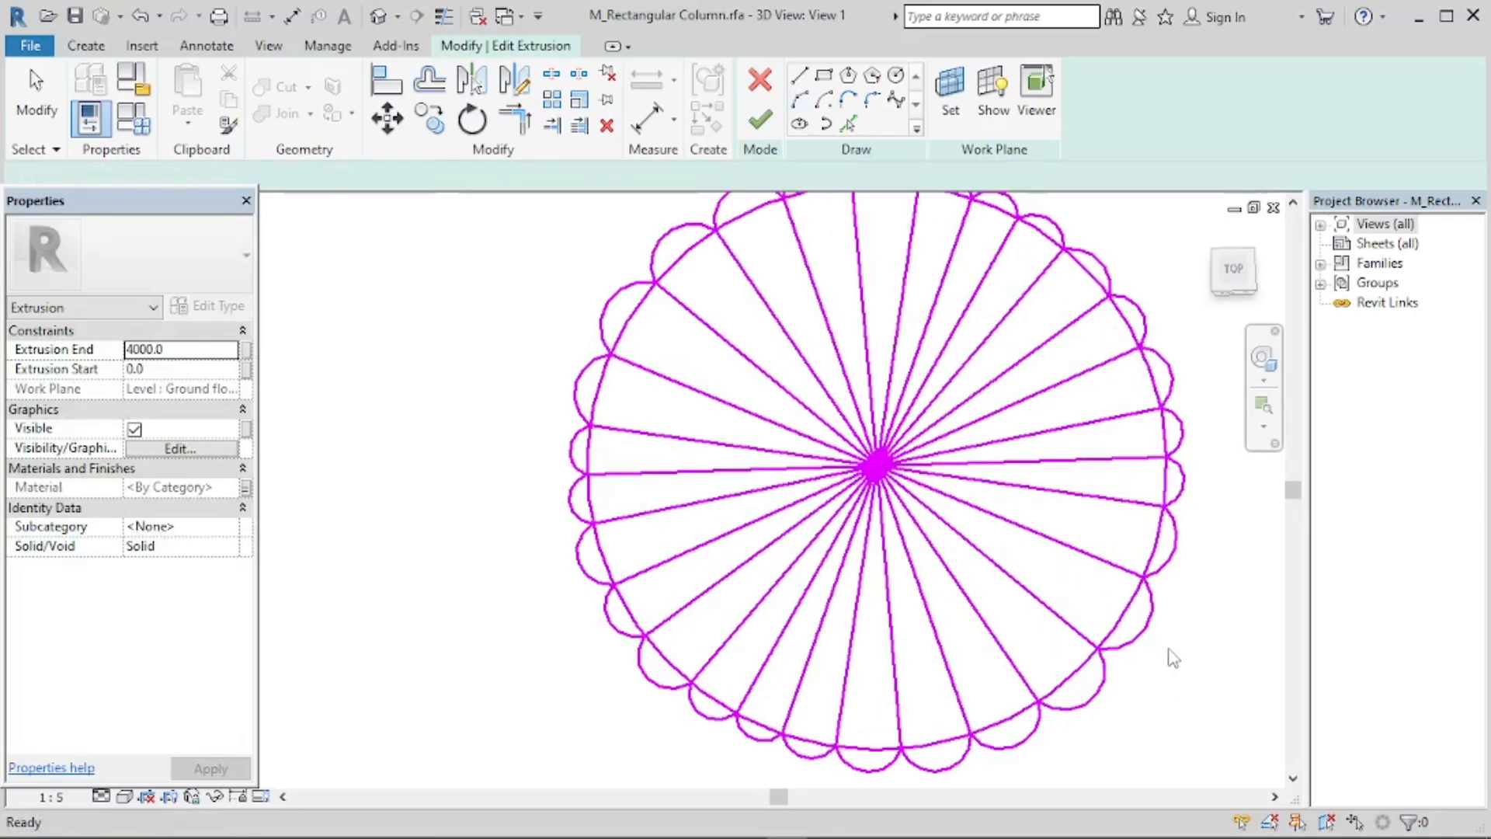
# Adjust the bulge of the edge arc on the diagonal lower-right sector by moving its intermediate point slightly inward.
pyautogui.scroll(2, 1165, 649)
pyautogui.scroll(-1, 1110, 560)
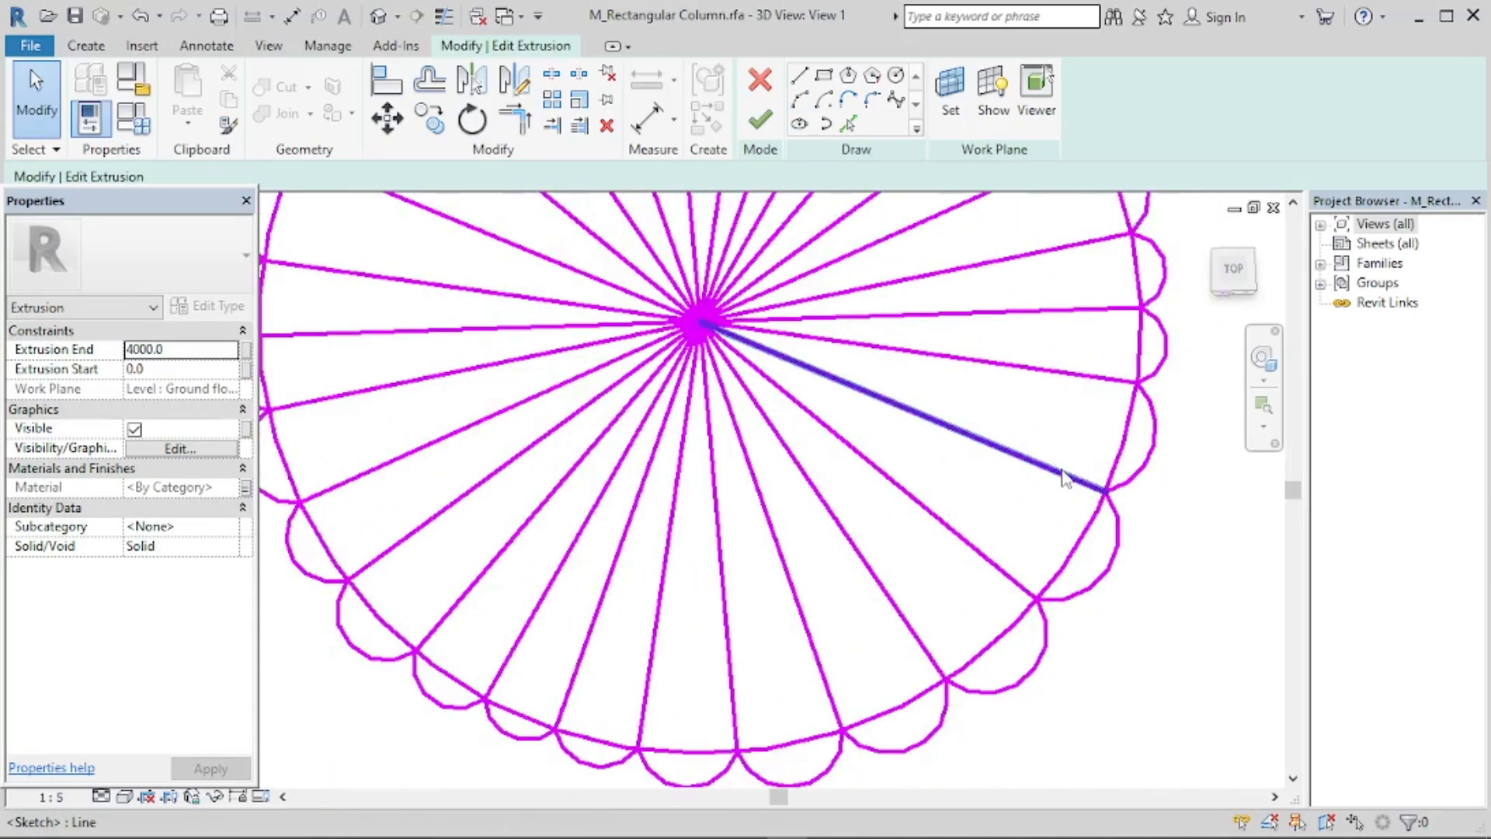
pyautogui.click(1019, 691)
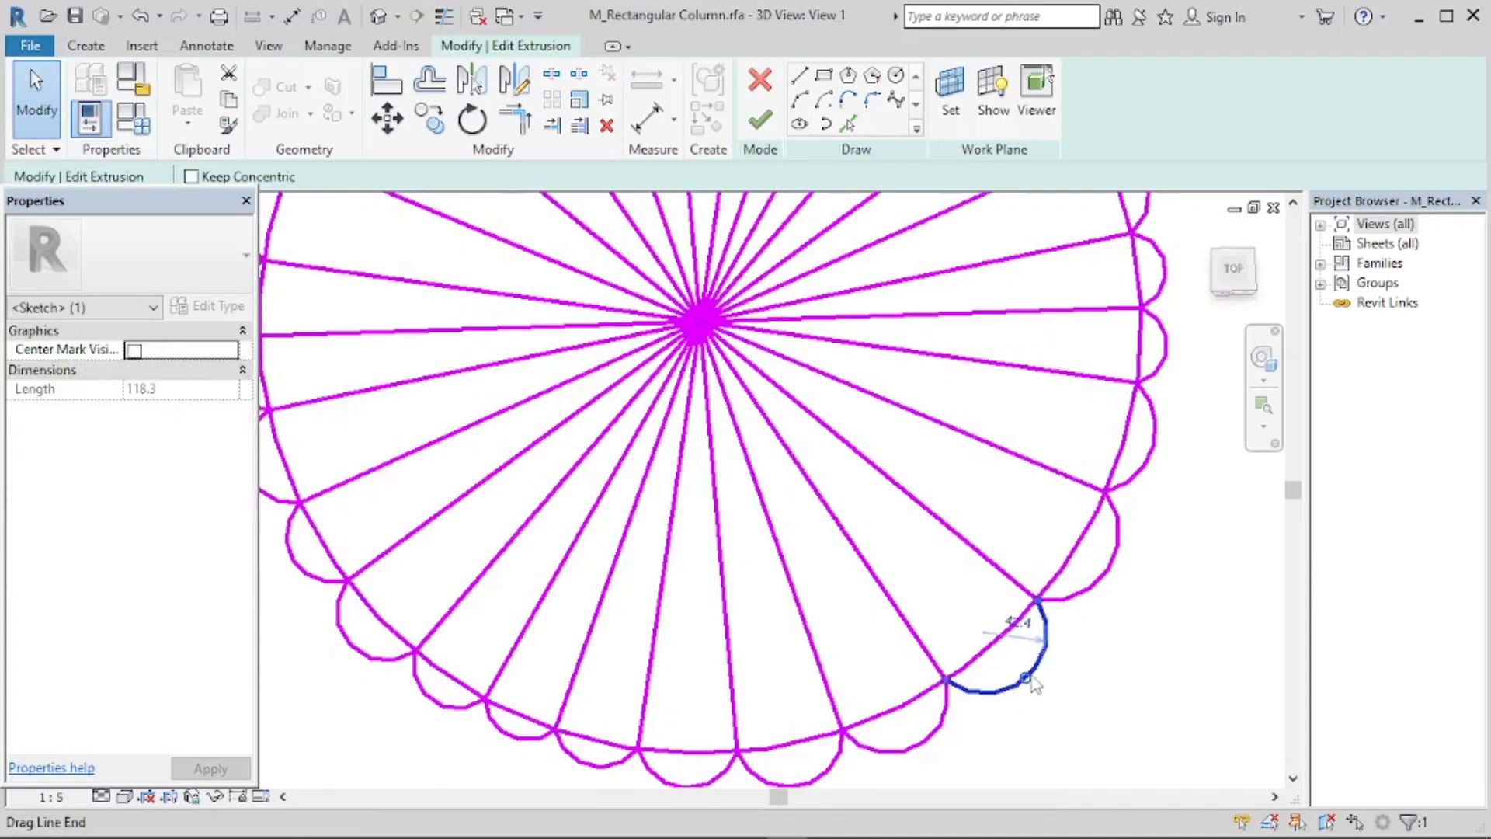
pyautogui.scroll(3, 1032, 681)
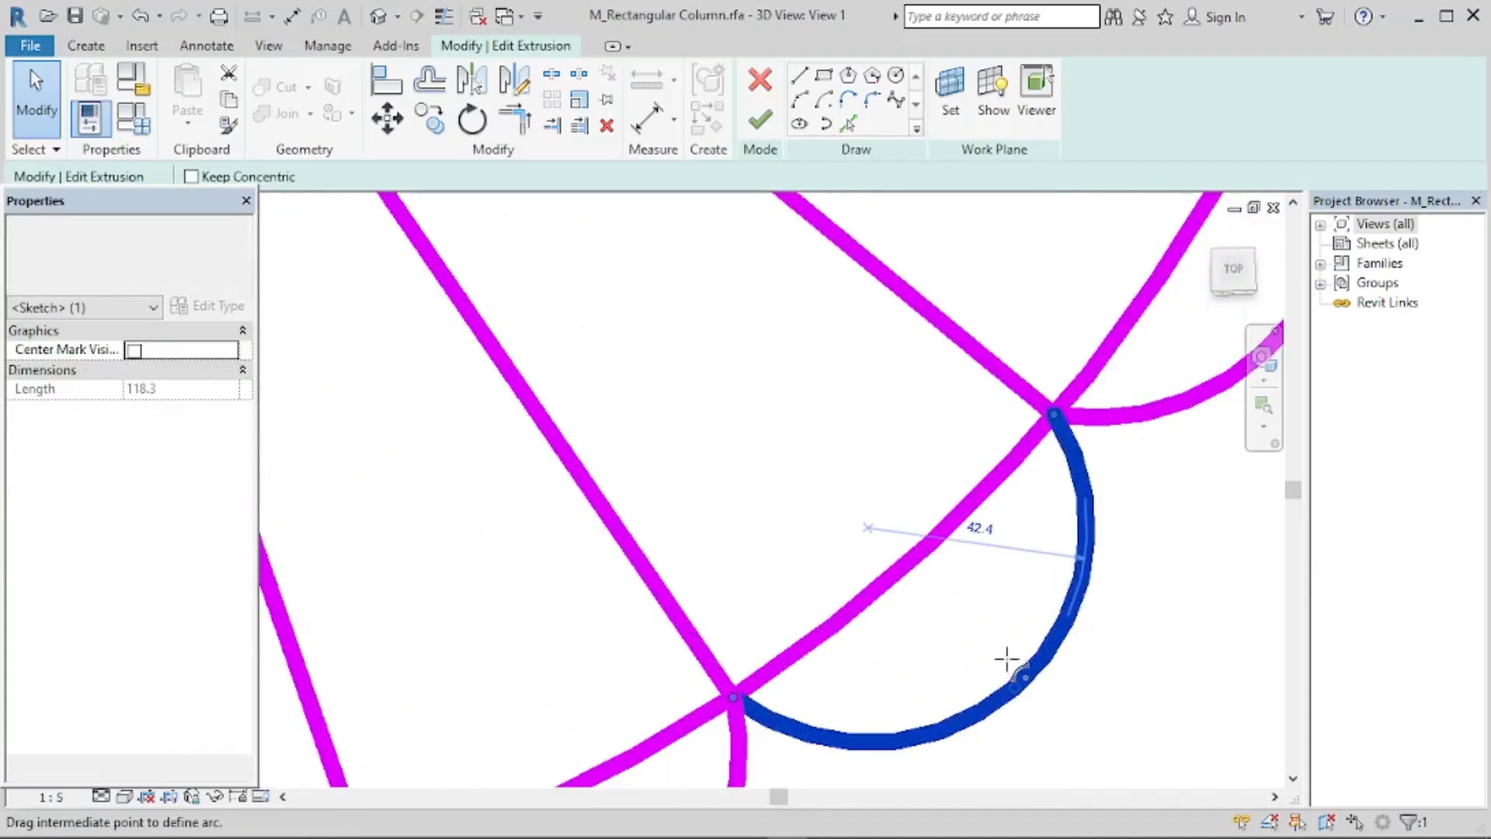
pyautogui.moveTo(1006, 658); pyautogui.dragTo(1010, 670)
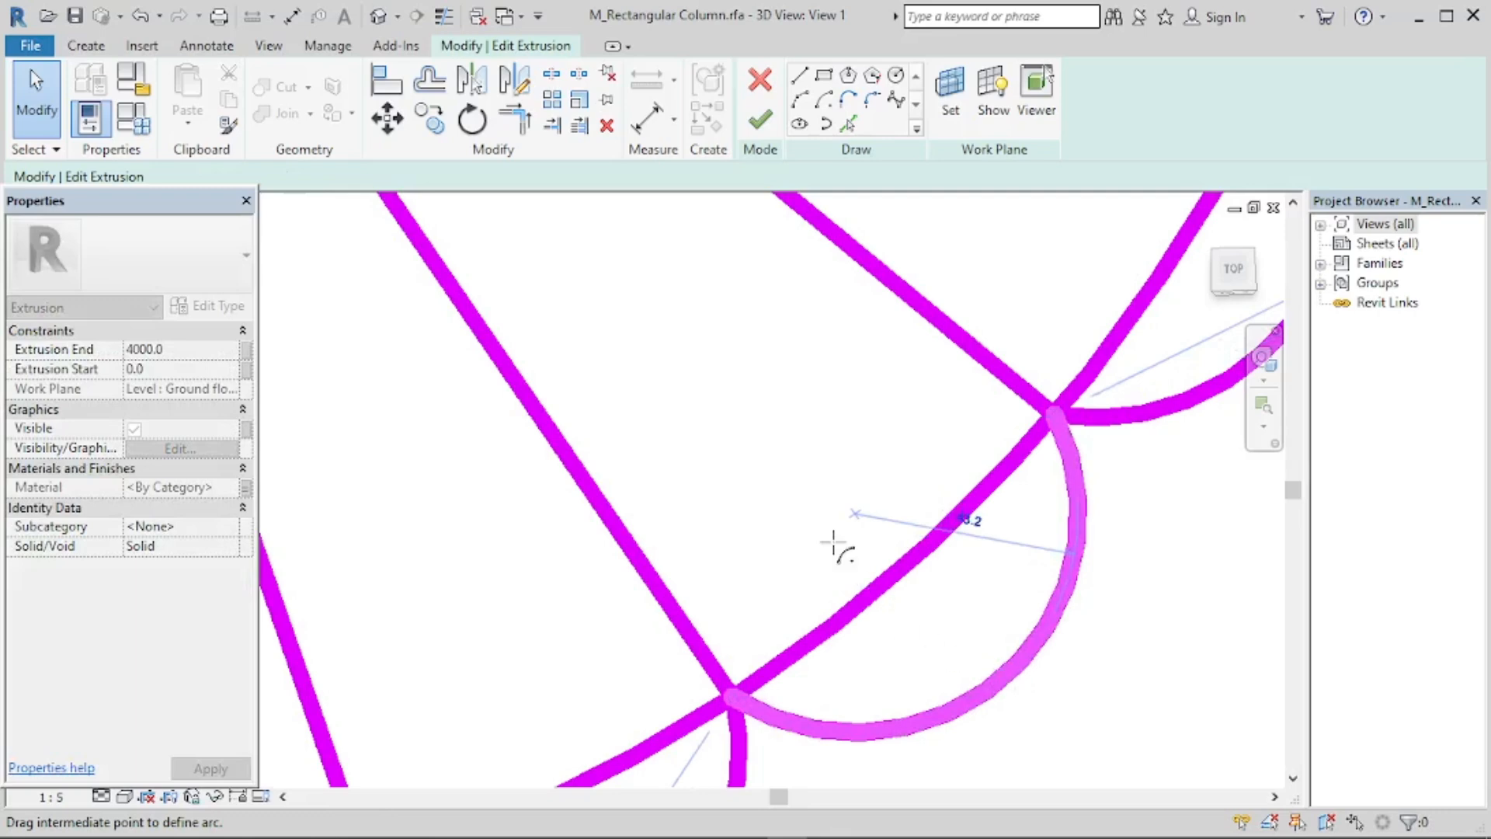
pyautogui.moveTo(834, 543); pyautogui.dragTo(835, 543)
pyautogui.scroll(-5, 892, 559)
pyautogui.click(1006, 643)
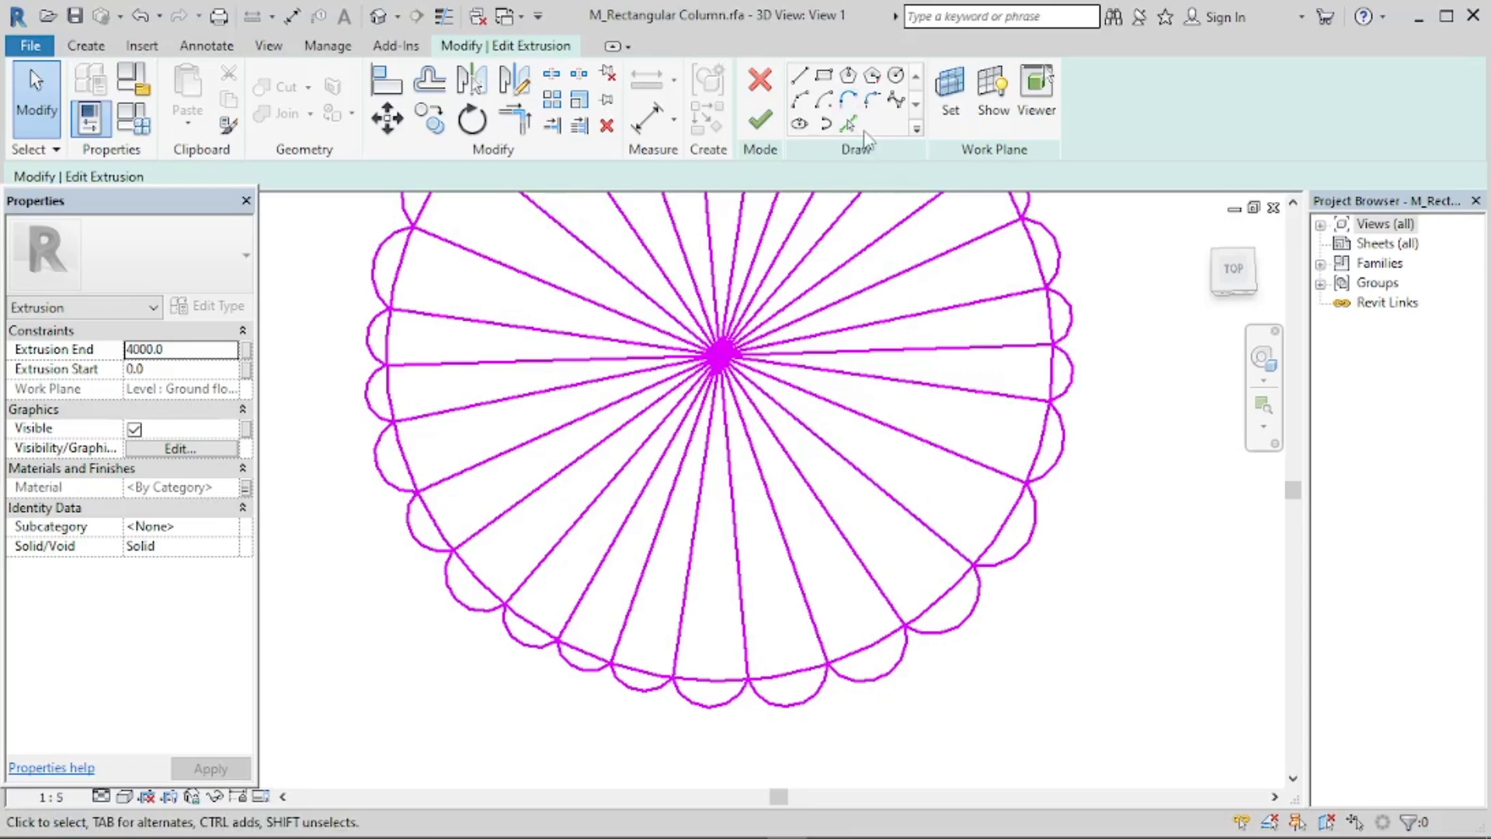
# Create a larger concentric circle with Pick Lines, offset 25 outward from the existing circle.
pyautogui.click(849, 125)
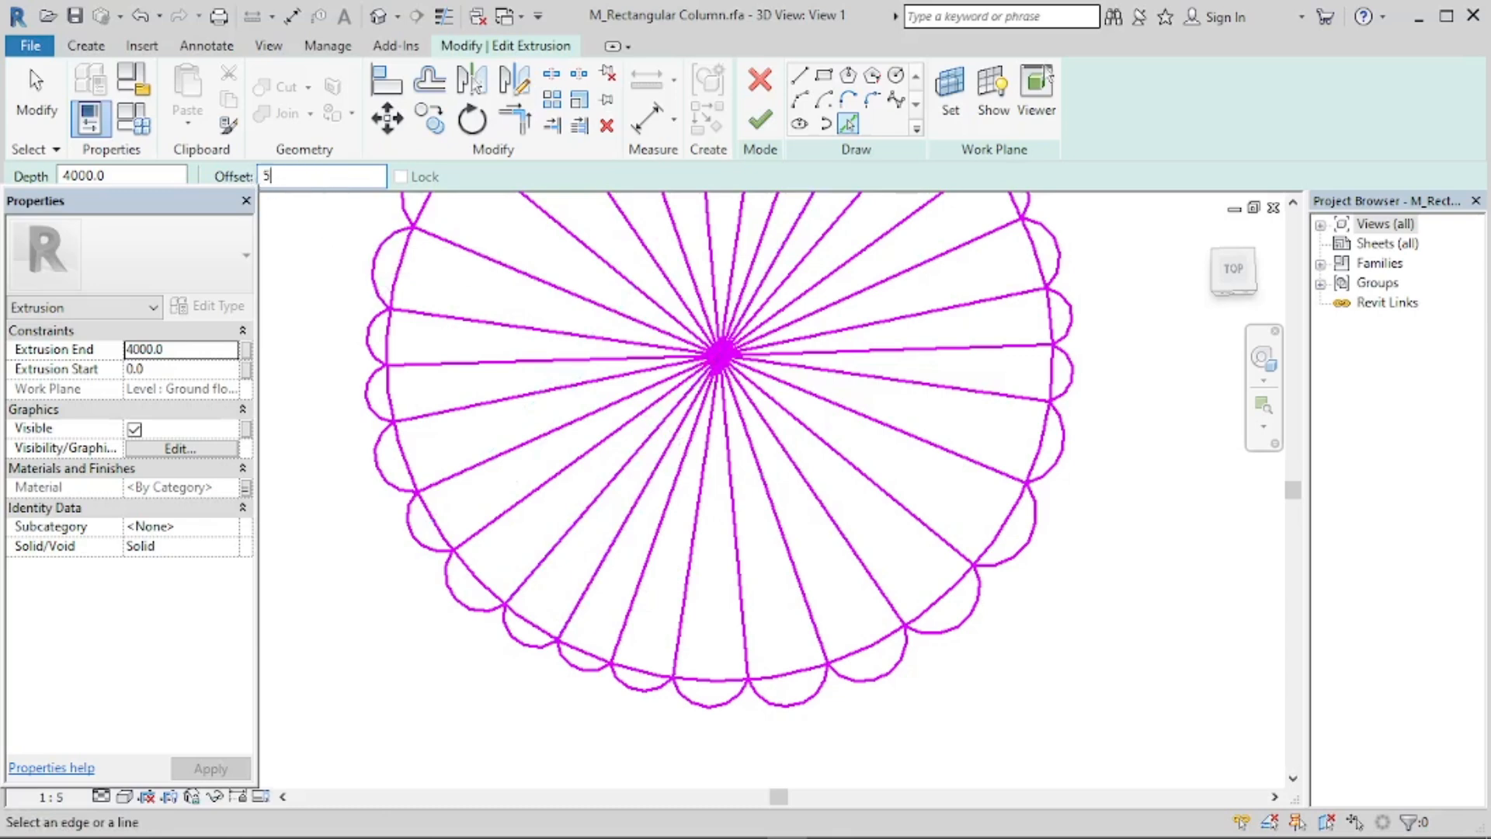
pyautogui.write('0')
pyautogui.press('Return')
pyautogui.press('Return')
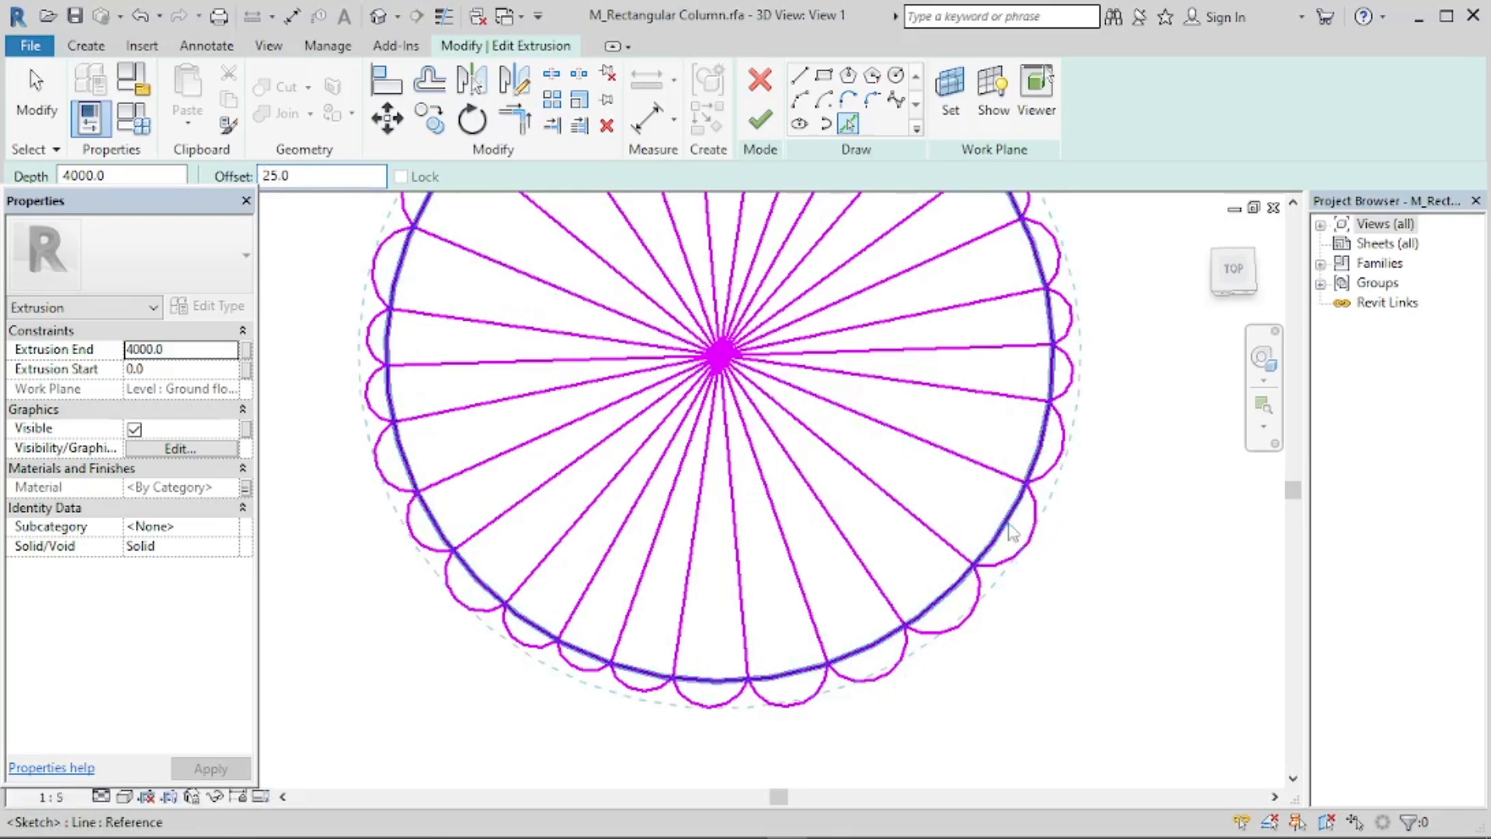
pyautogui.click(1014, 534)
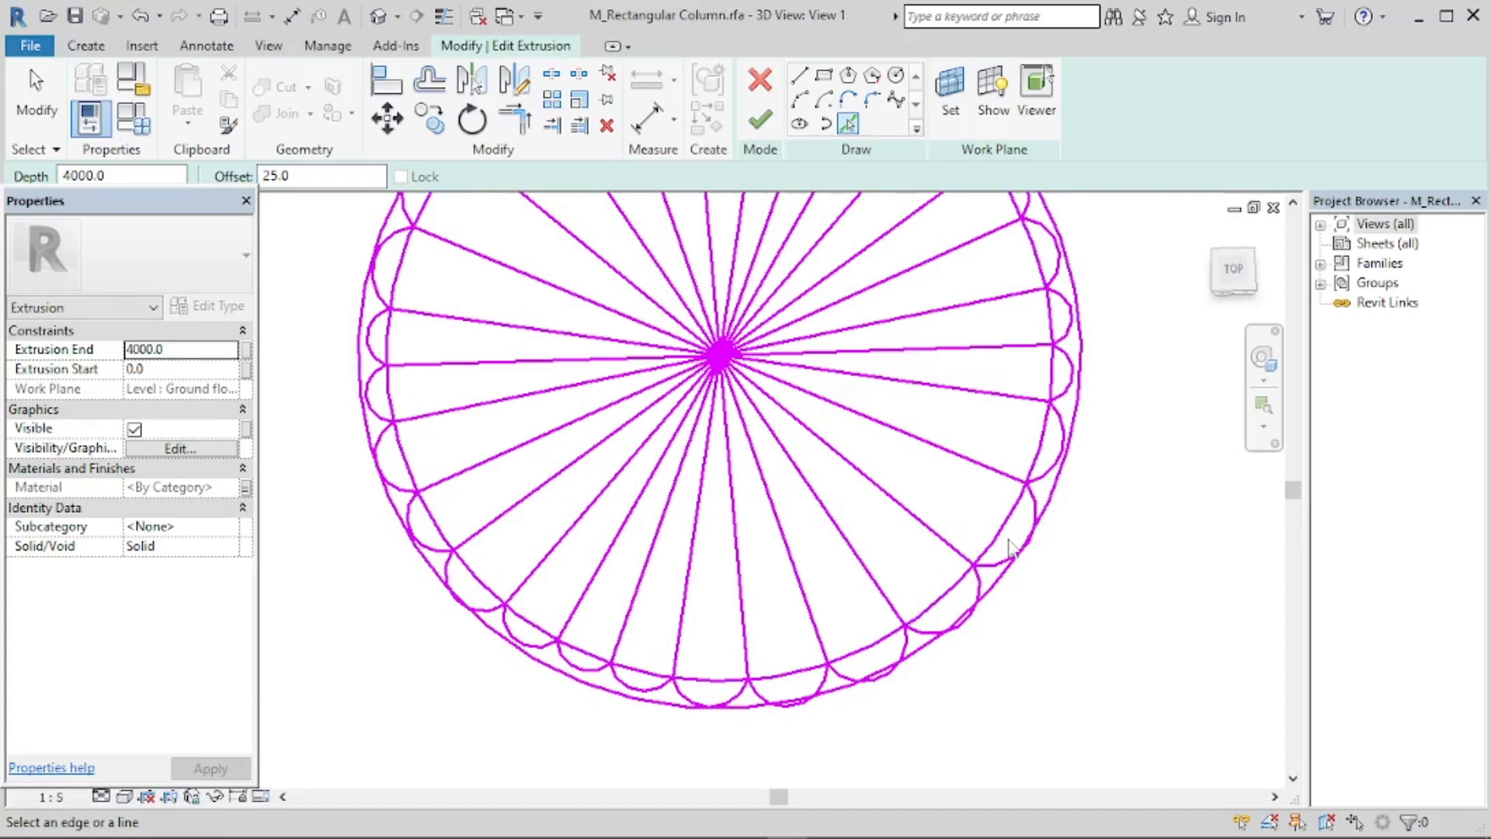
# End the line-picking command and delete the outer concentric circle around the scalloped arcs.
pyautogui.press('Escape')
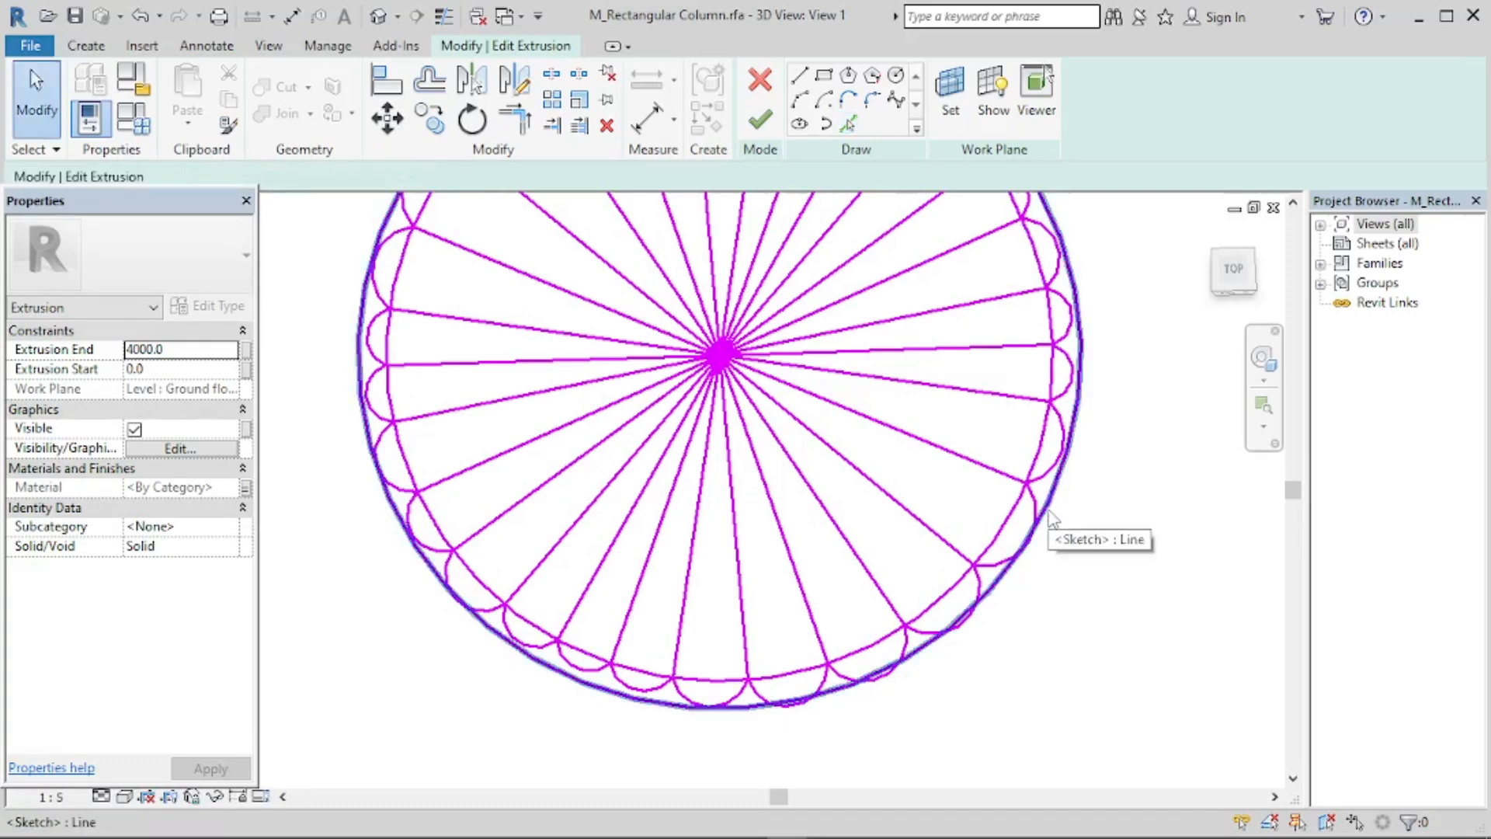
pyautogui.click(1053, 519)
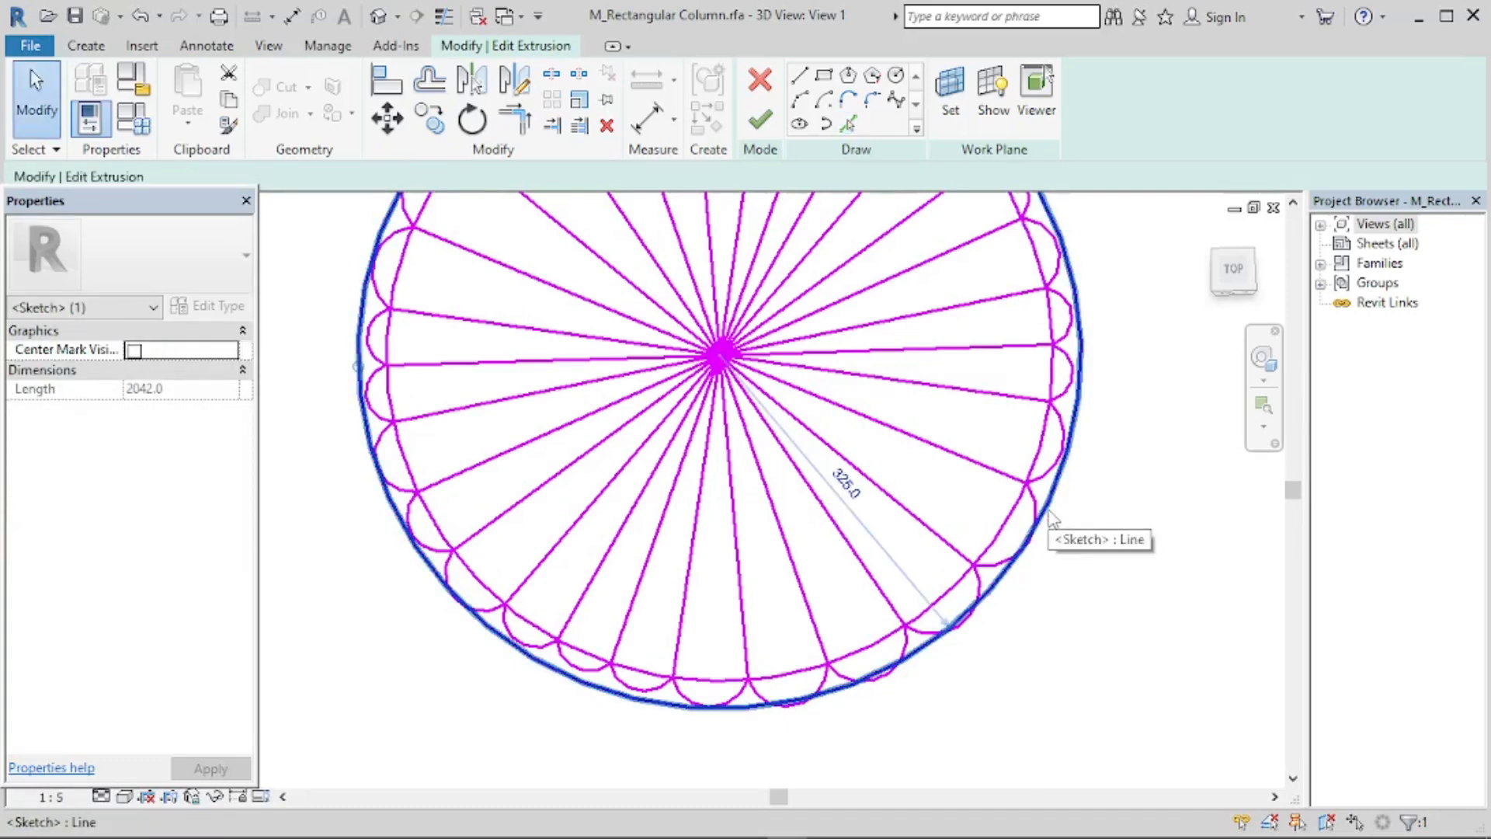
pyautogui.press('Delete')
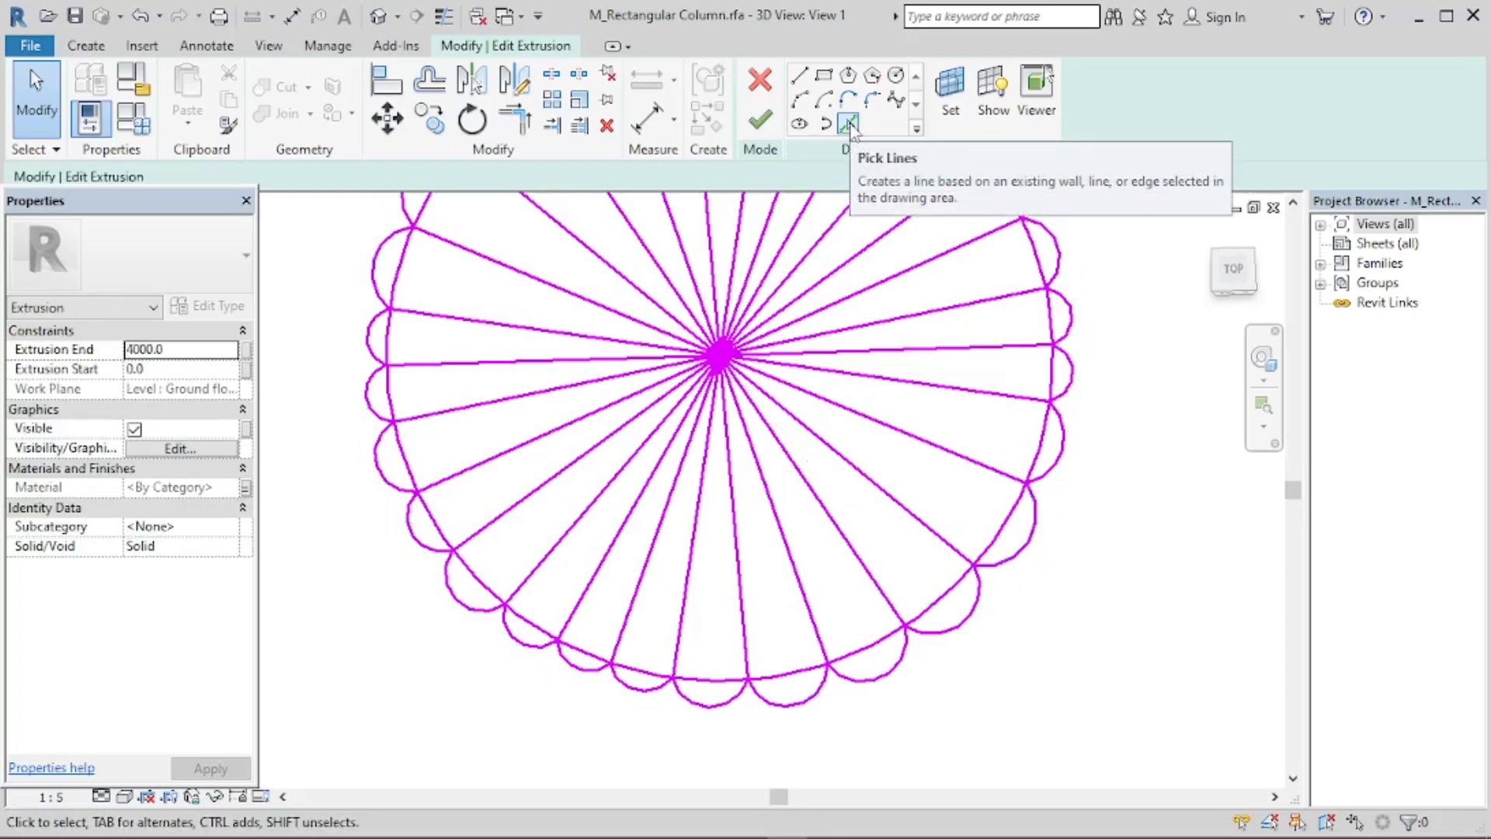
# Create a concentric circle offset 25 outward from the existing inner circle with Pick Lines, and end the command.
pyautogui.click(848, 123)
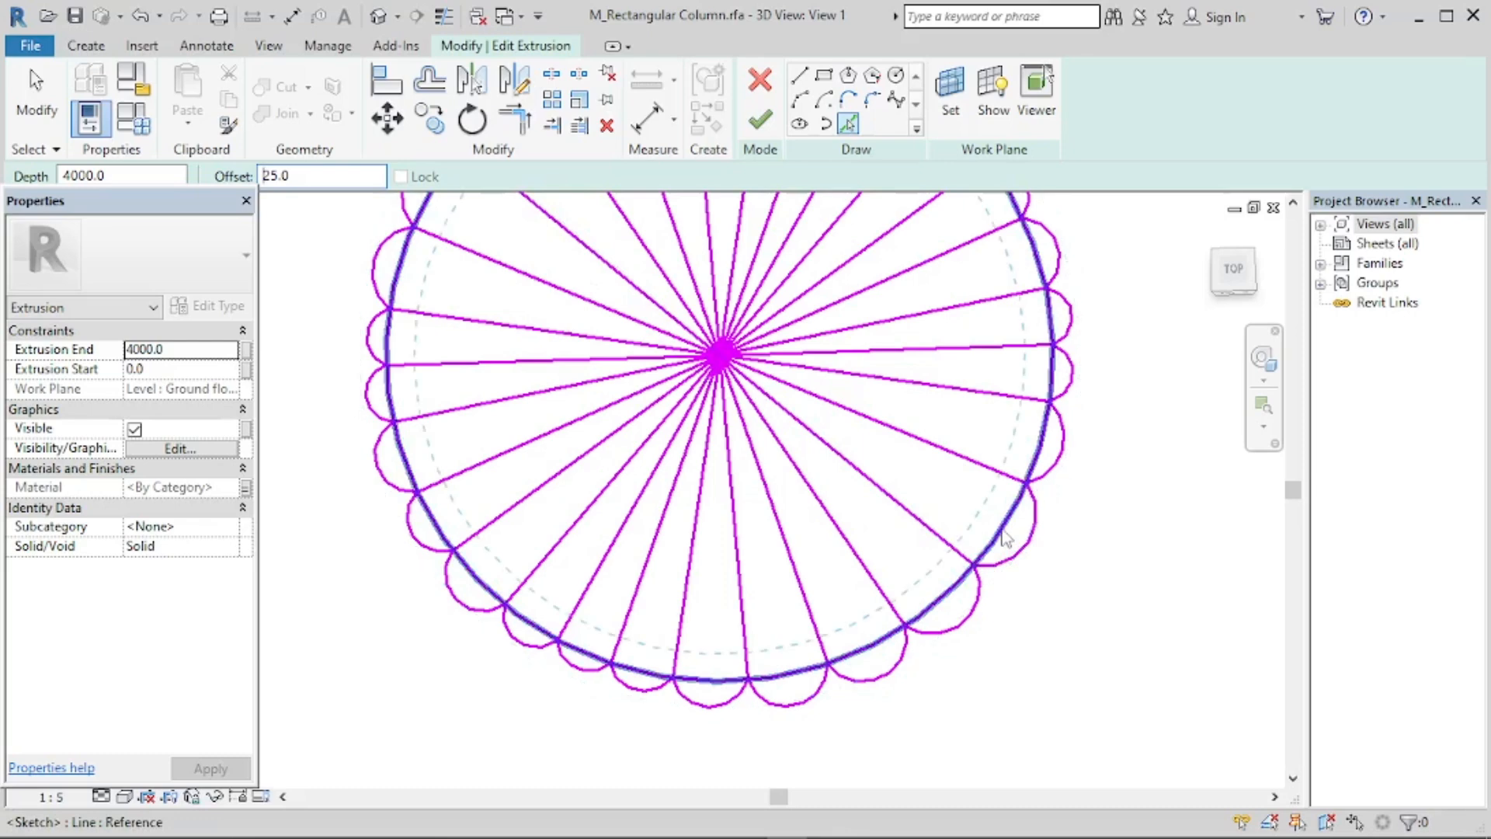
pyautogui.scroll(3, 1008, 546)
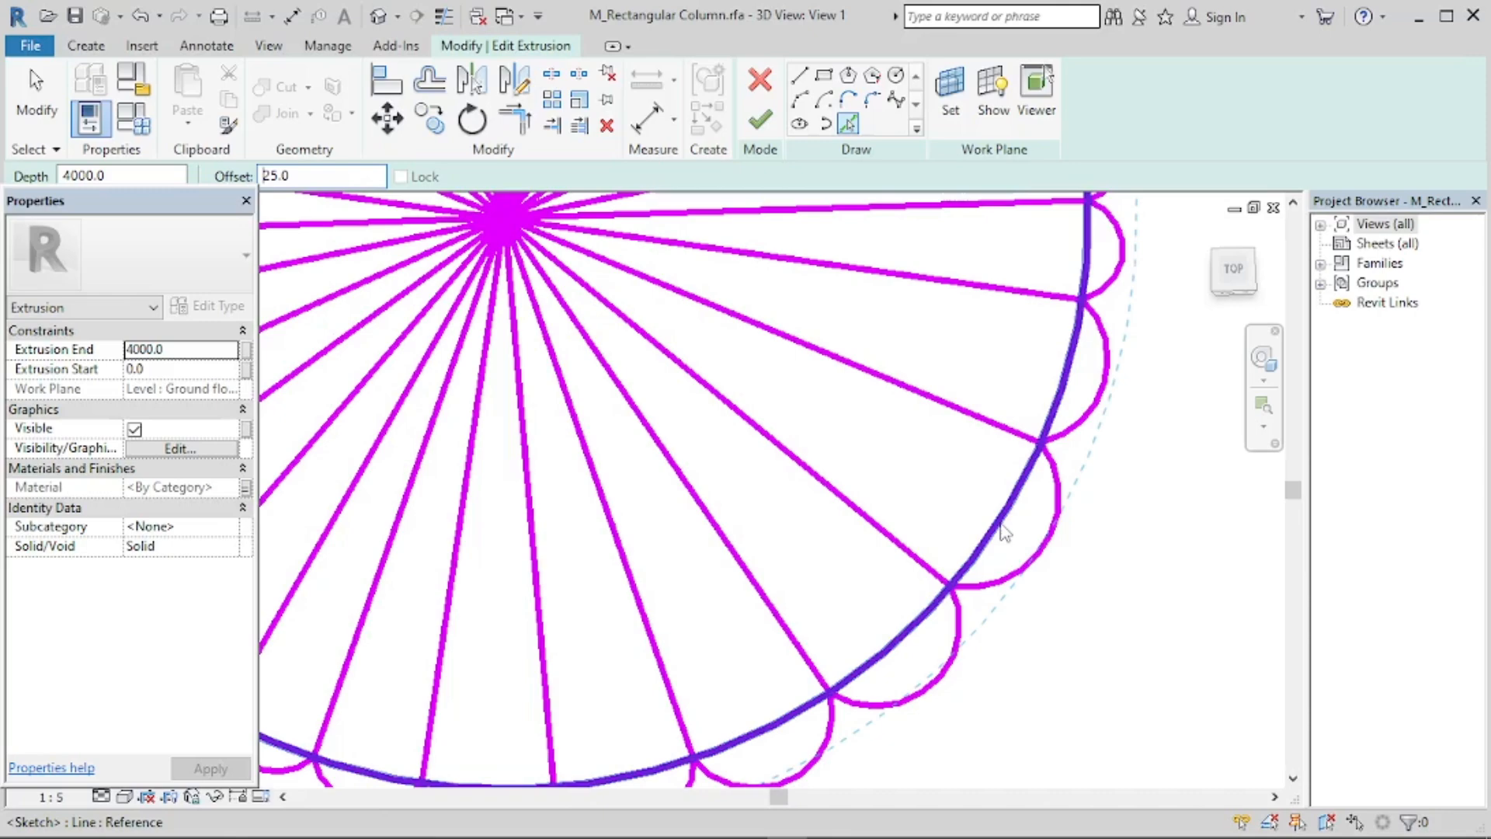
pyautogui.scroll(-4, 1002, 552)
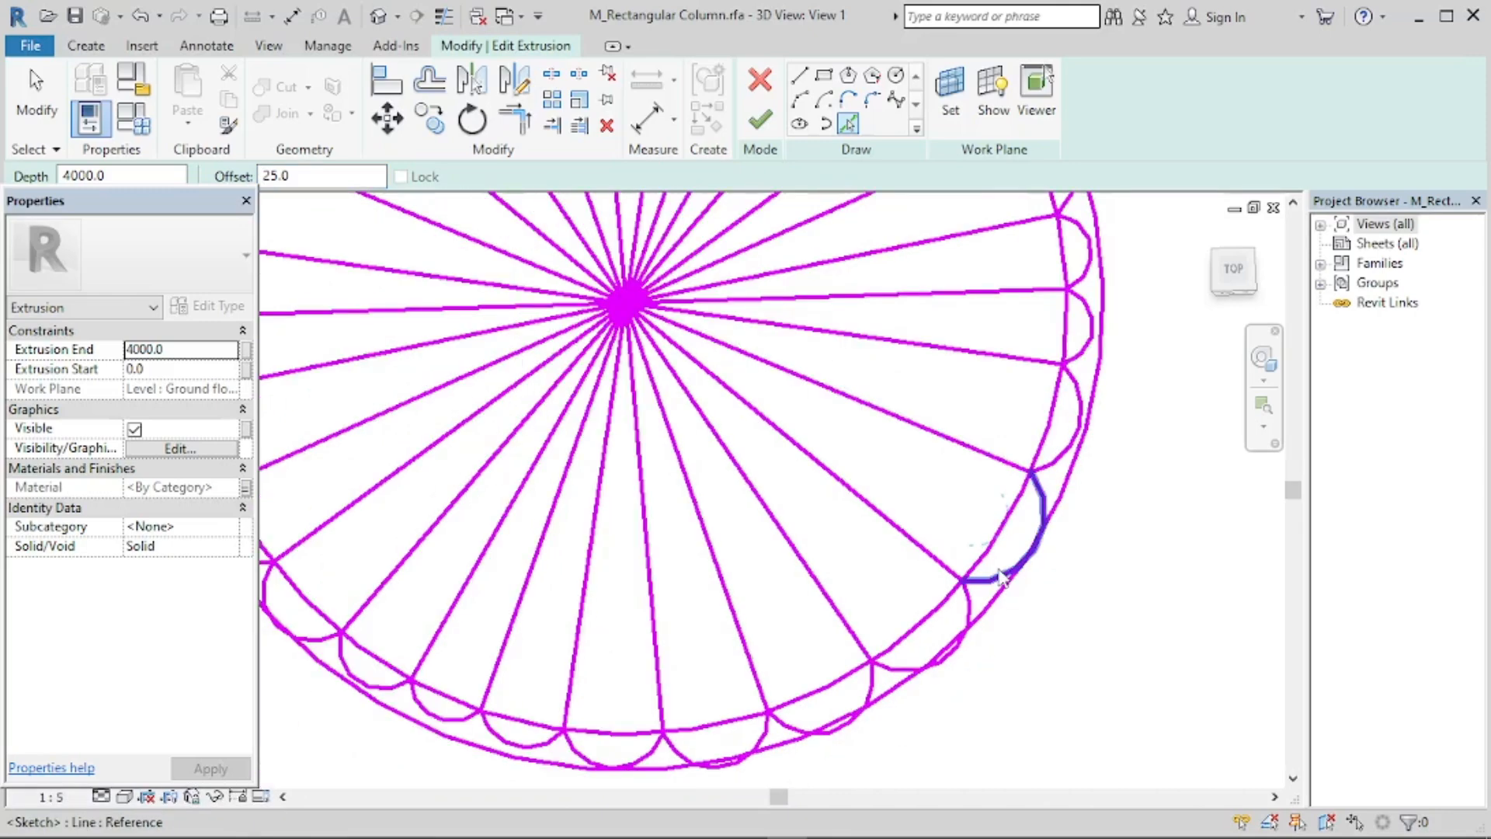
pyautogui.scroll(4, 1013, 599)
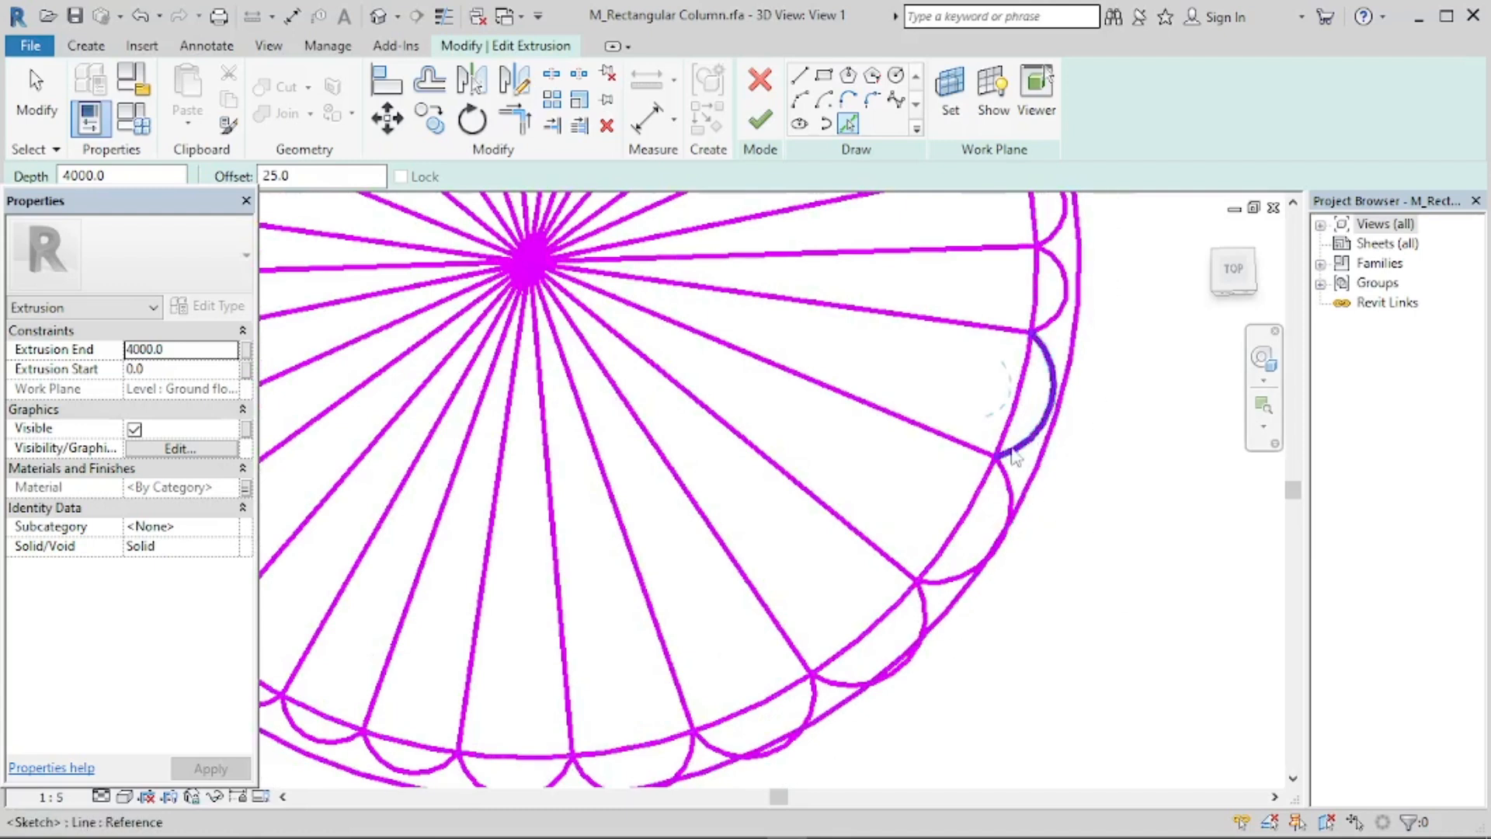
pyautogui.press('Escape')
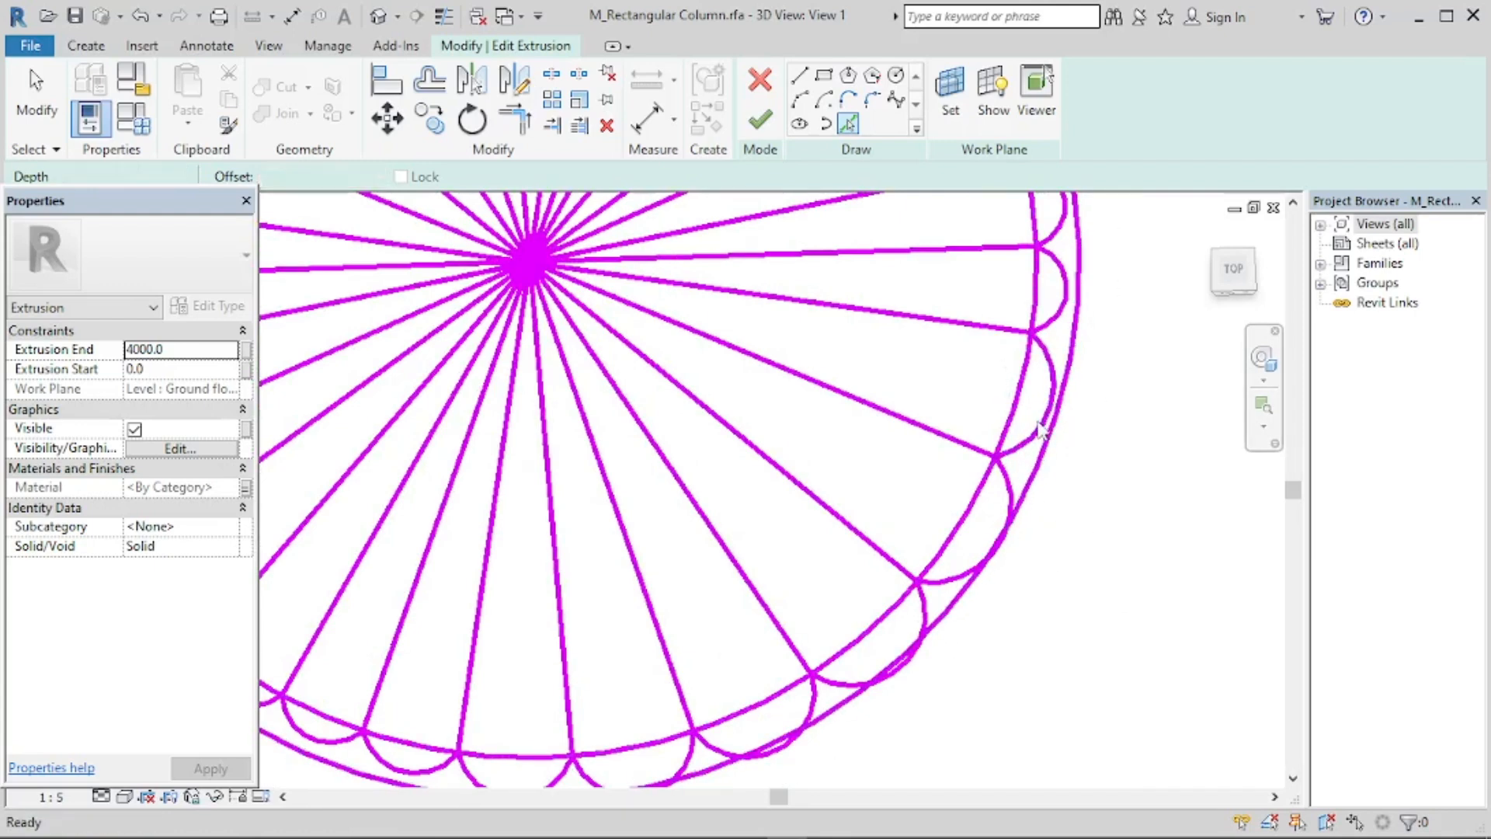
pyautogui.scroll(2, 1050, 428)
pyautogui.press('Escape')
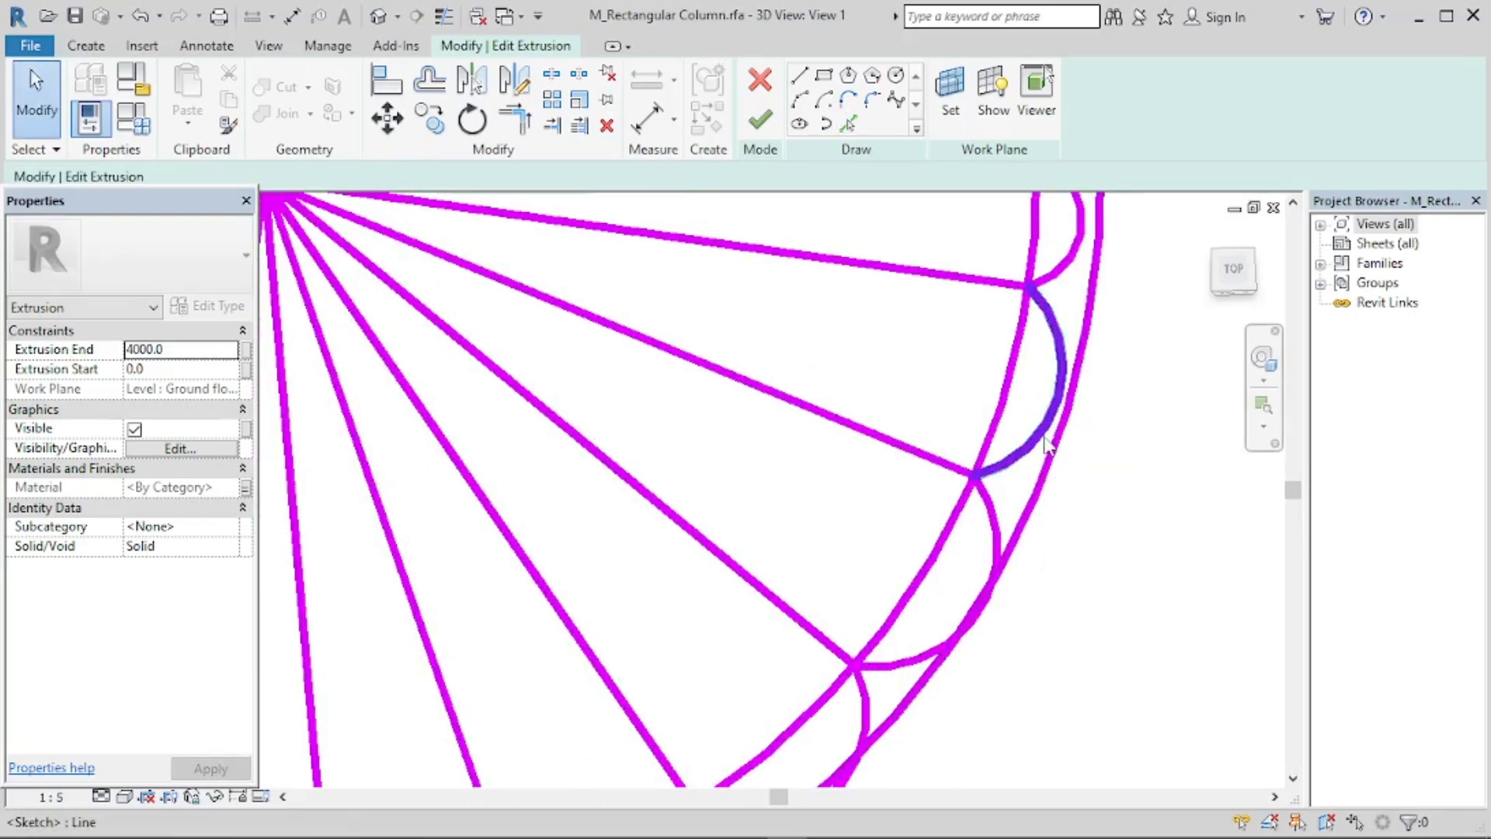
# Move the intermediate point of the edge arc in the shallow lower-right sector outward so the arc meets the outer circle.
pyautogui.click(1049, 444)
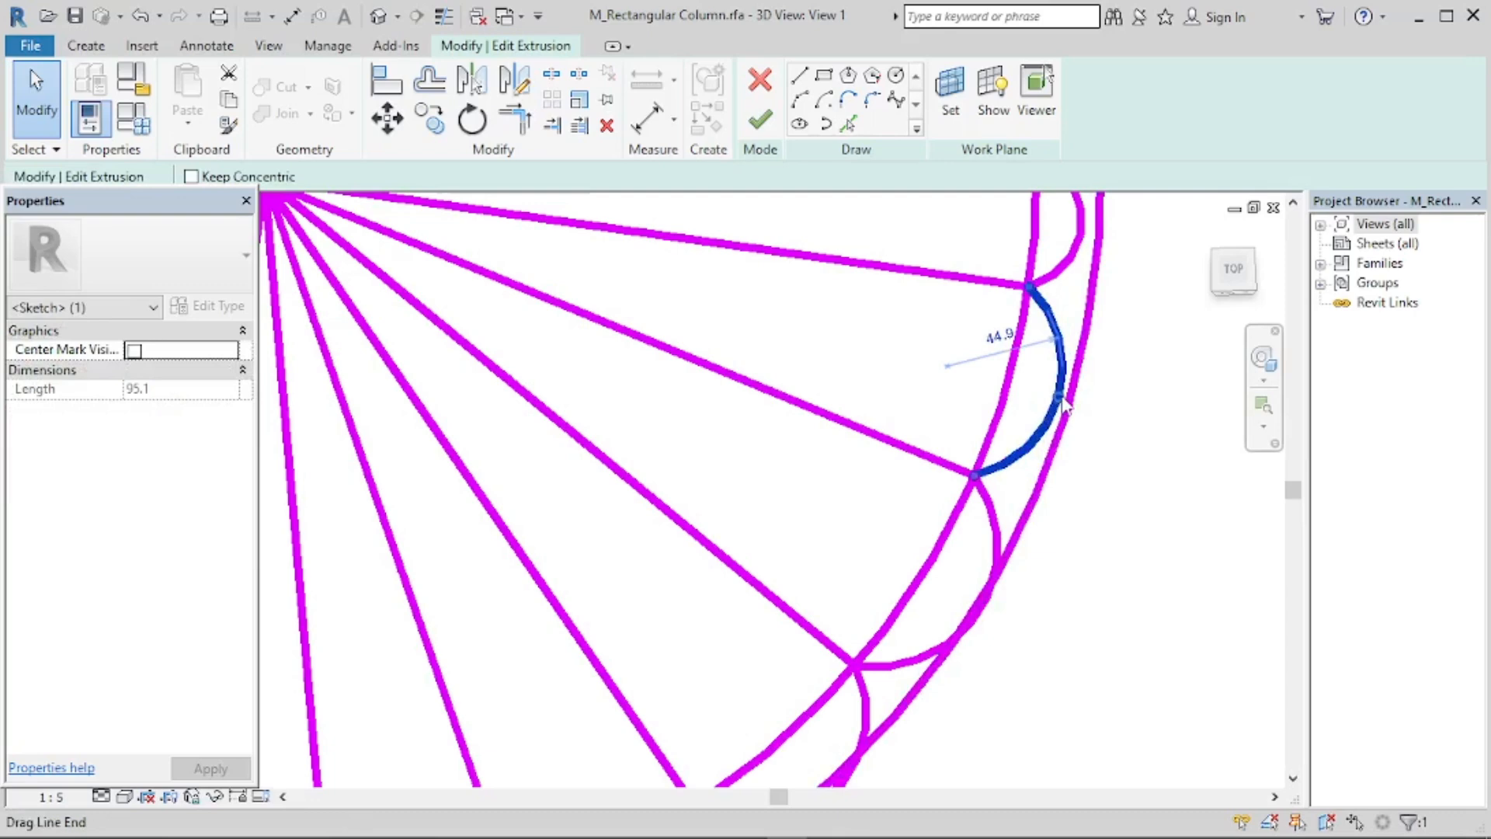
pyautogui.scroll(2, 1064, 410)
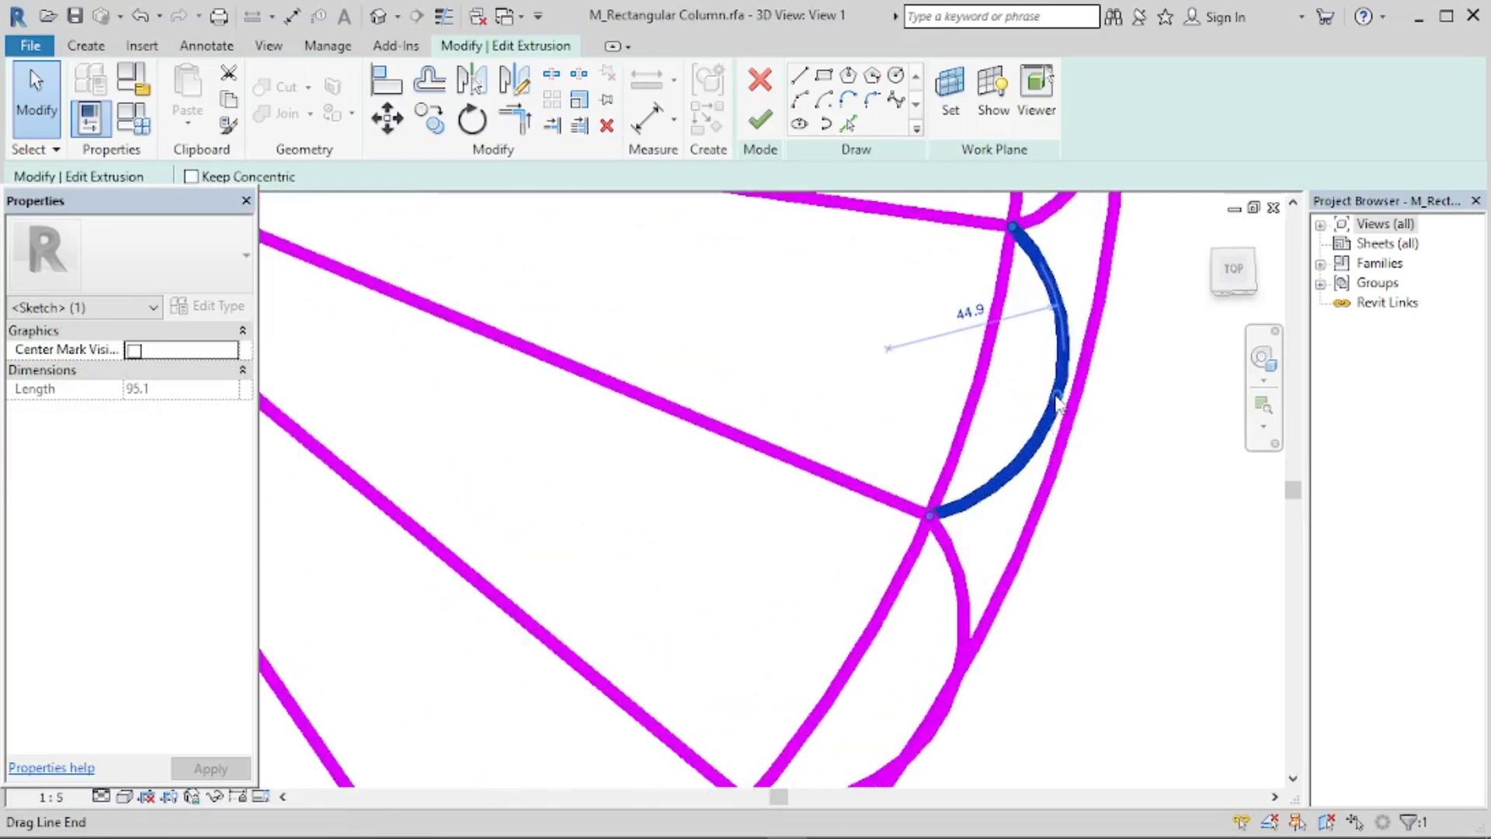
pyautogui.scroll(2, 1058, 400)
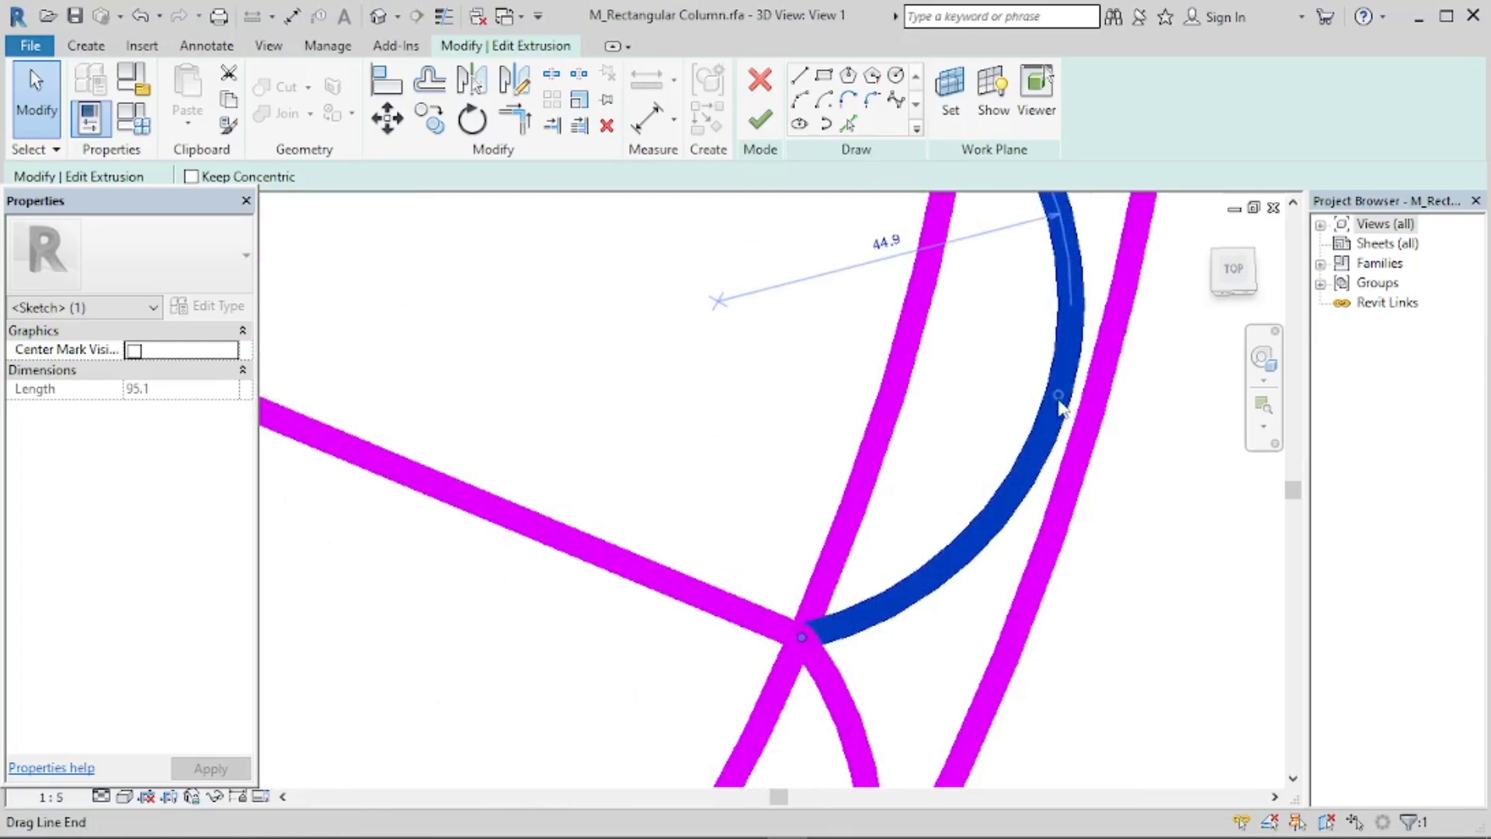
pyautogui.moveTo(1063, 402); pyautogui.dragTo(1101, 415)
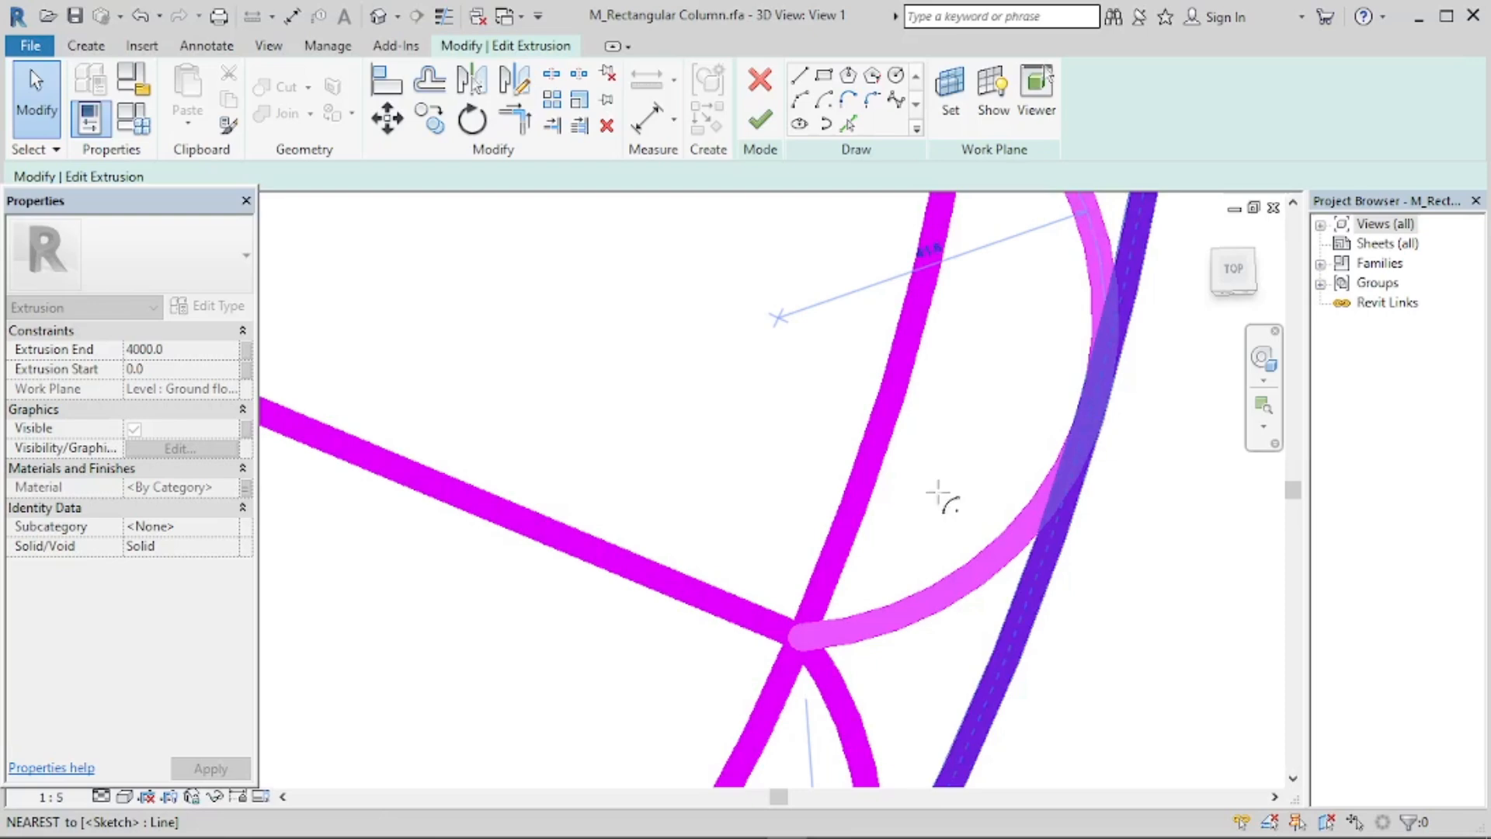
pyautogui.click(1060, 491)
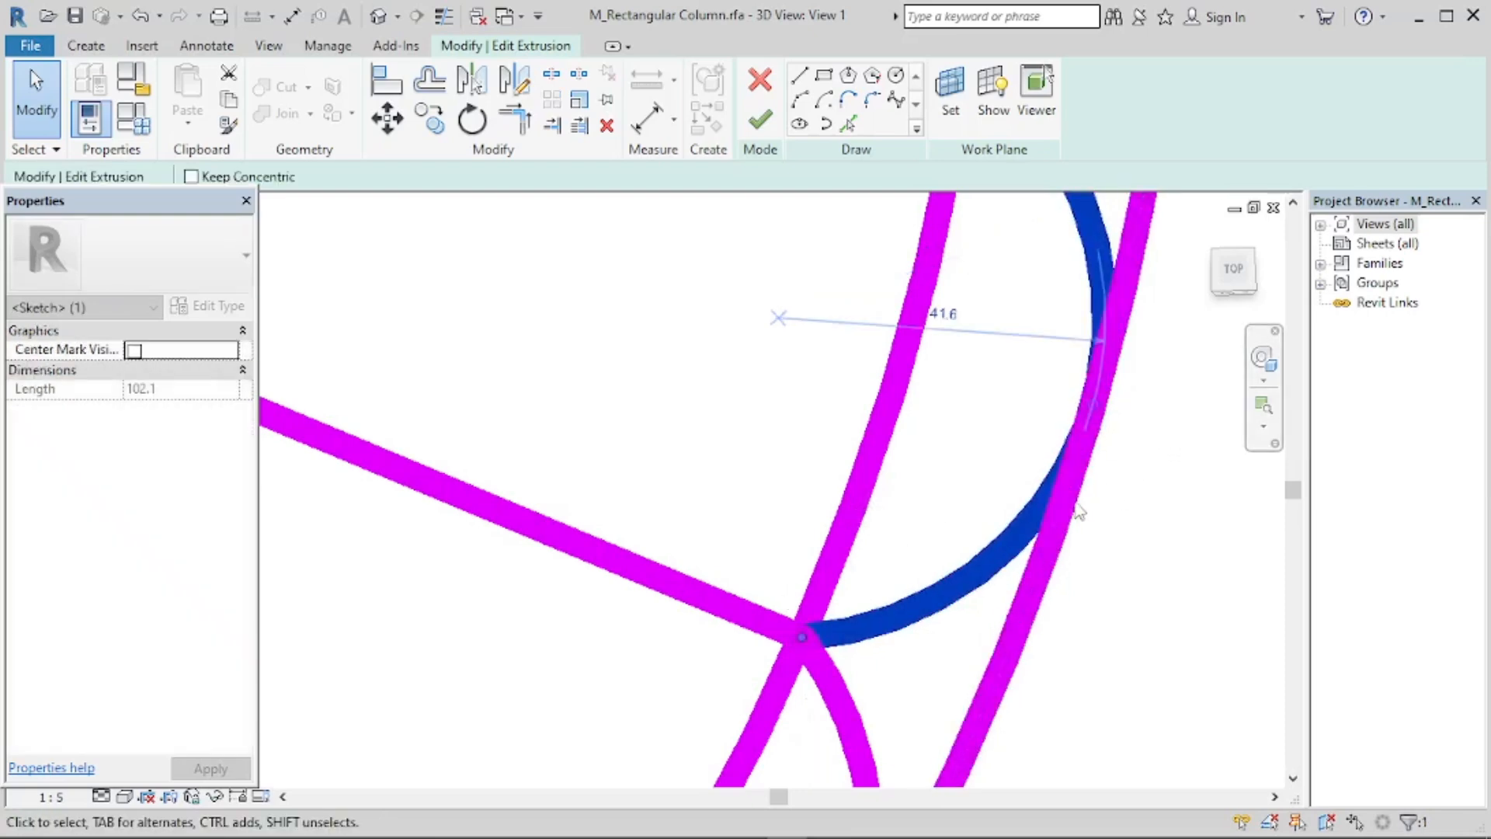
pyautogui.scroll(-5, 925, 566)
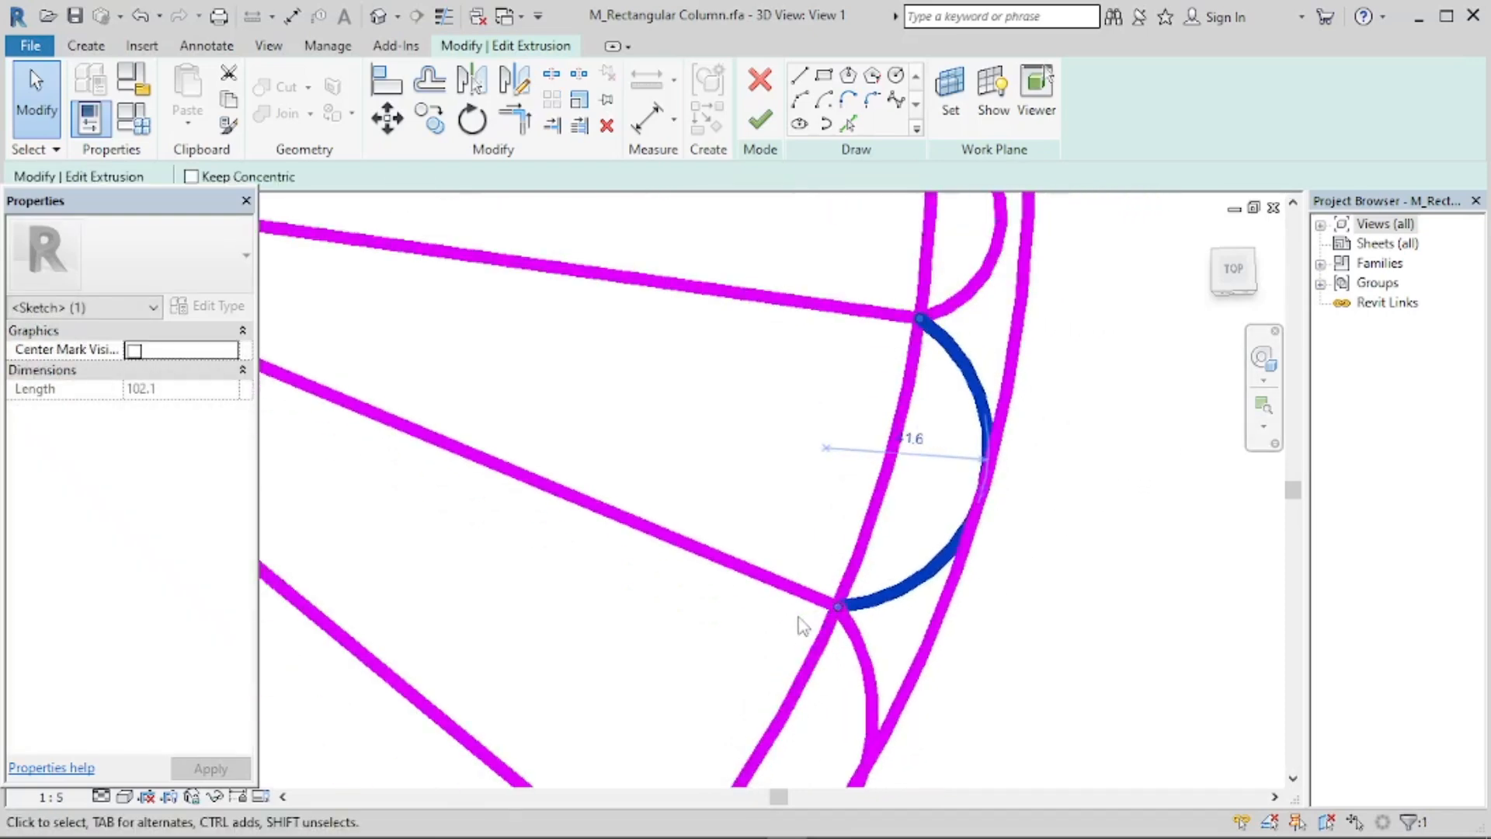
# Stretch the two edge arcs just below and above the right near-horizontal radial line out to the outer circle.
pyautogui.scroll(-2, 874, 575)
pyautogui.scroll(3, 894, 528)
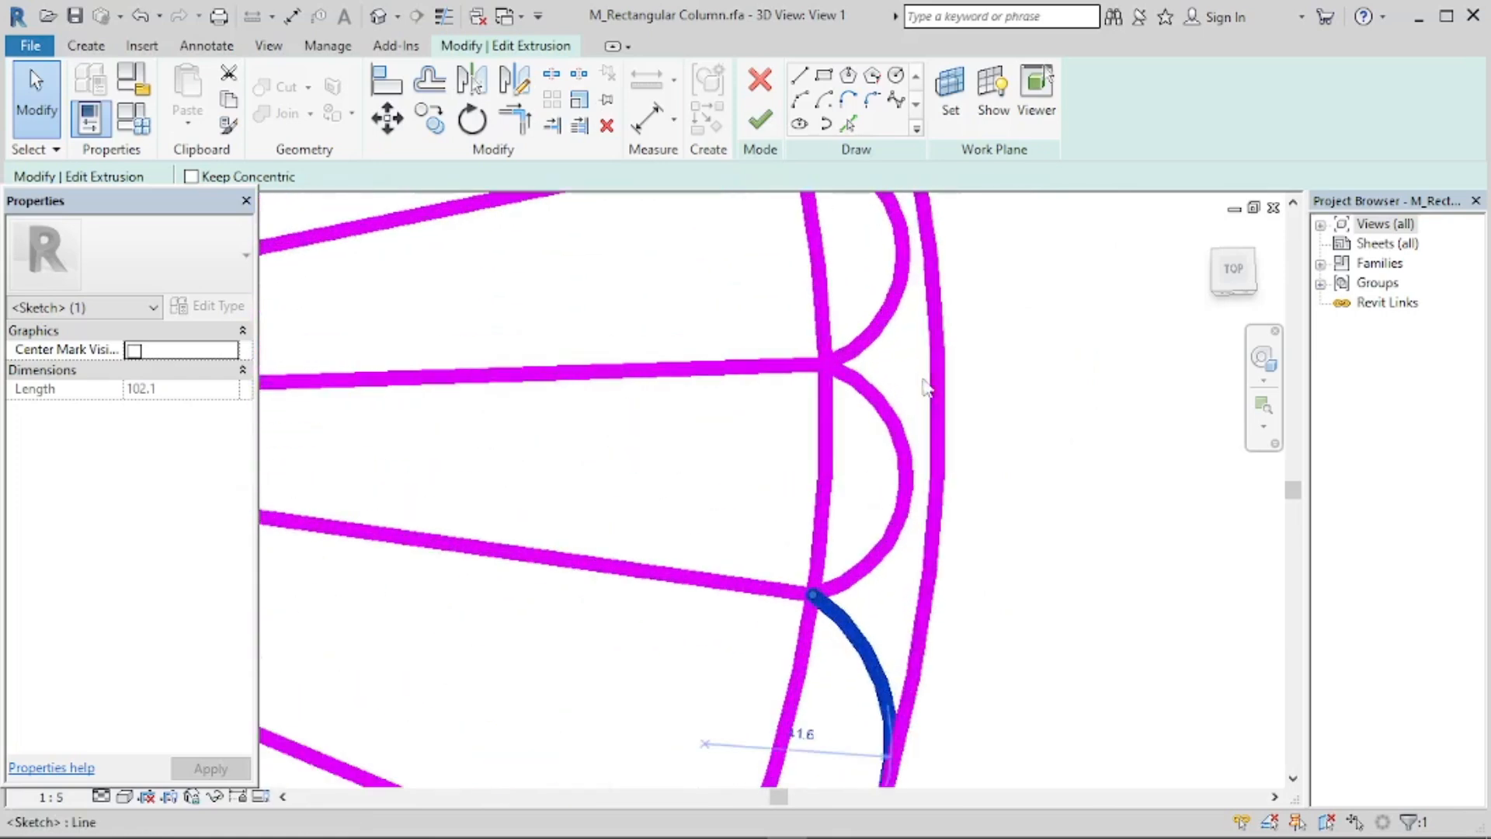
pyautogui.click(917, 488)
pyautogui.moveTo(907, 485); pyautogui.dragTo(937, 494)
pyautogui.scroll(-4, 719, 639)
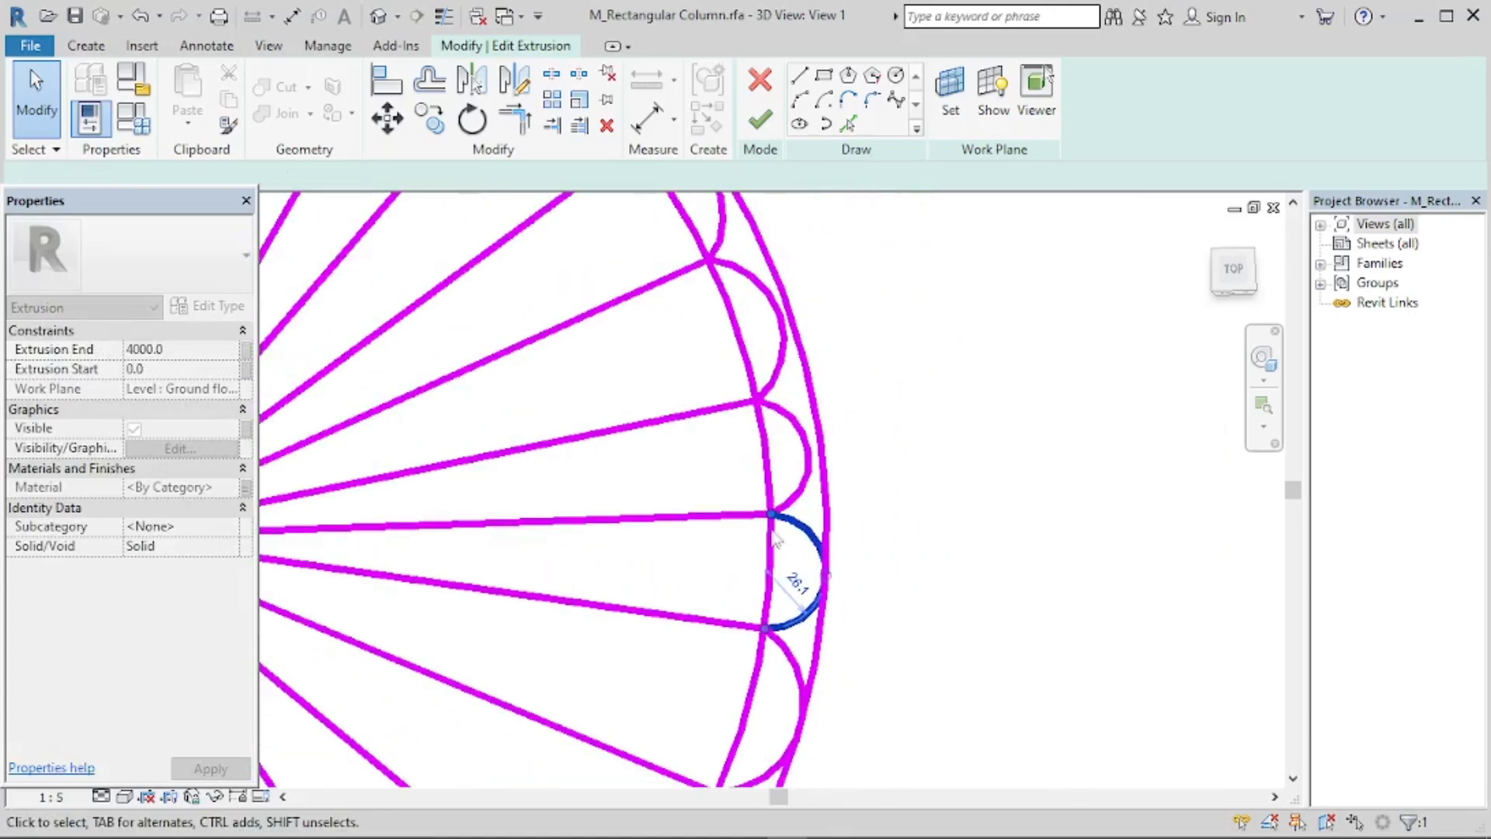
pyautogui.scroll(3, 792, 583)
pyautogui.scroll(1, 820, 410)
pyautogui.click(800, 506)
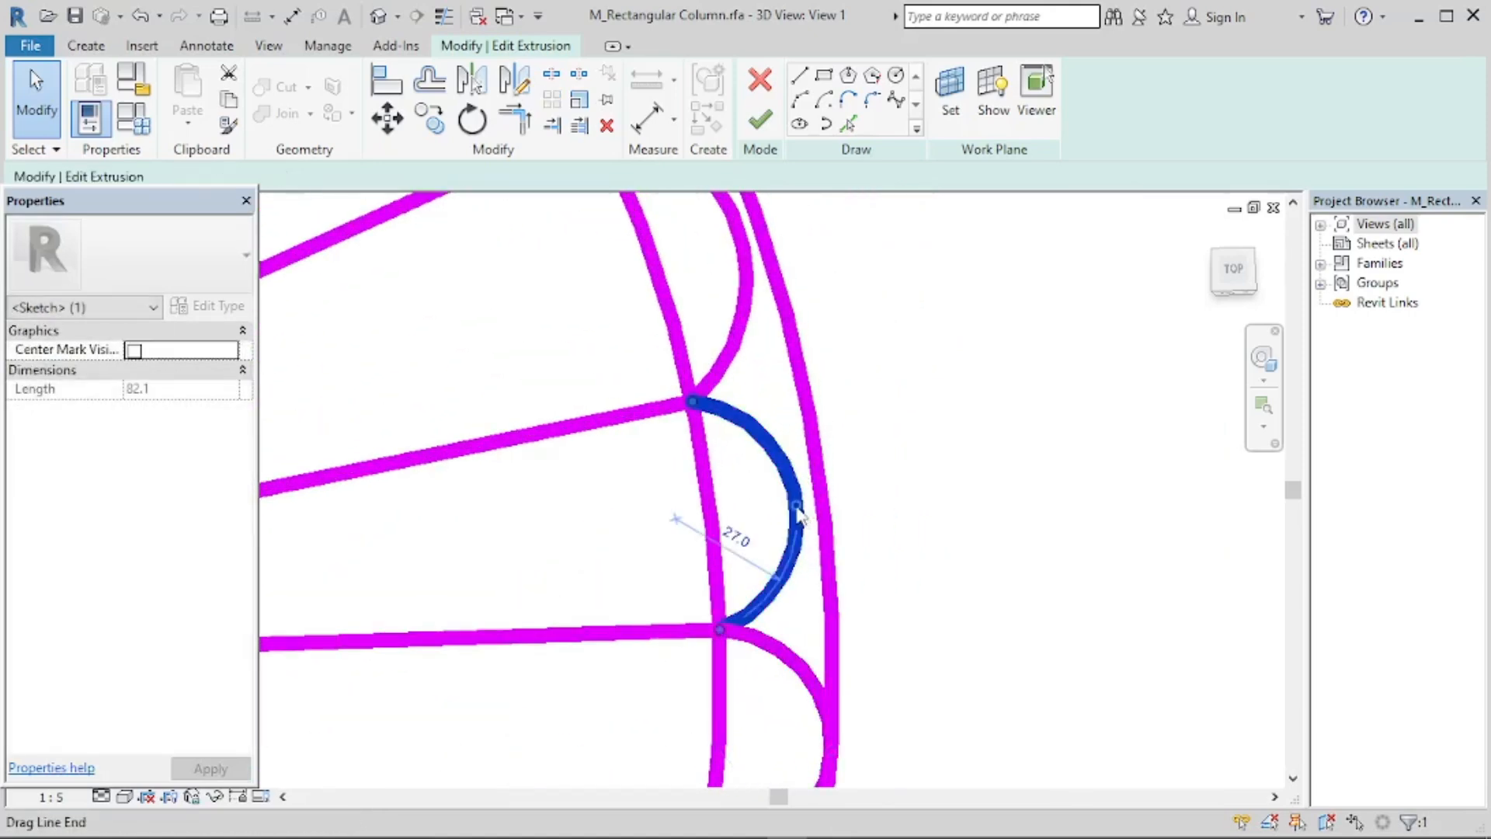
pyautogui.moveTo(797, 506); pyautogui.dragTo(822, 507)
# Stretch the next two edge arcs up the right side out to the outer circle by their intermediate points.
pyautogui.scroll(-3, 723, 547)
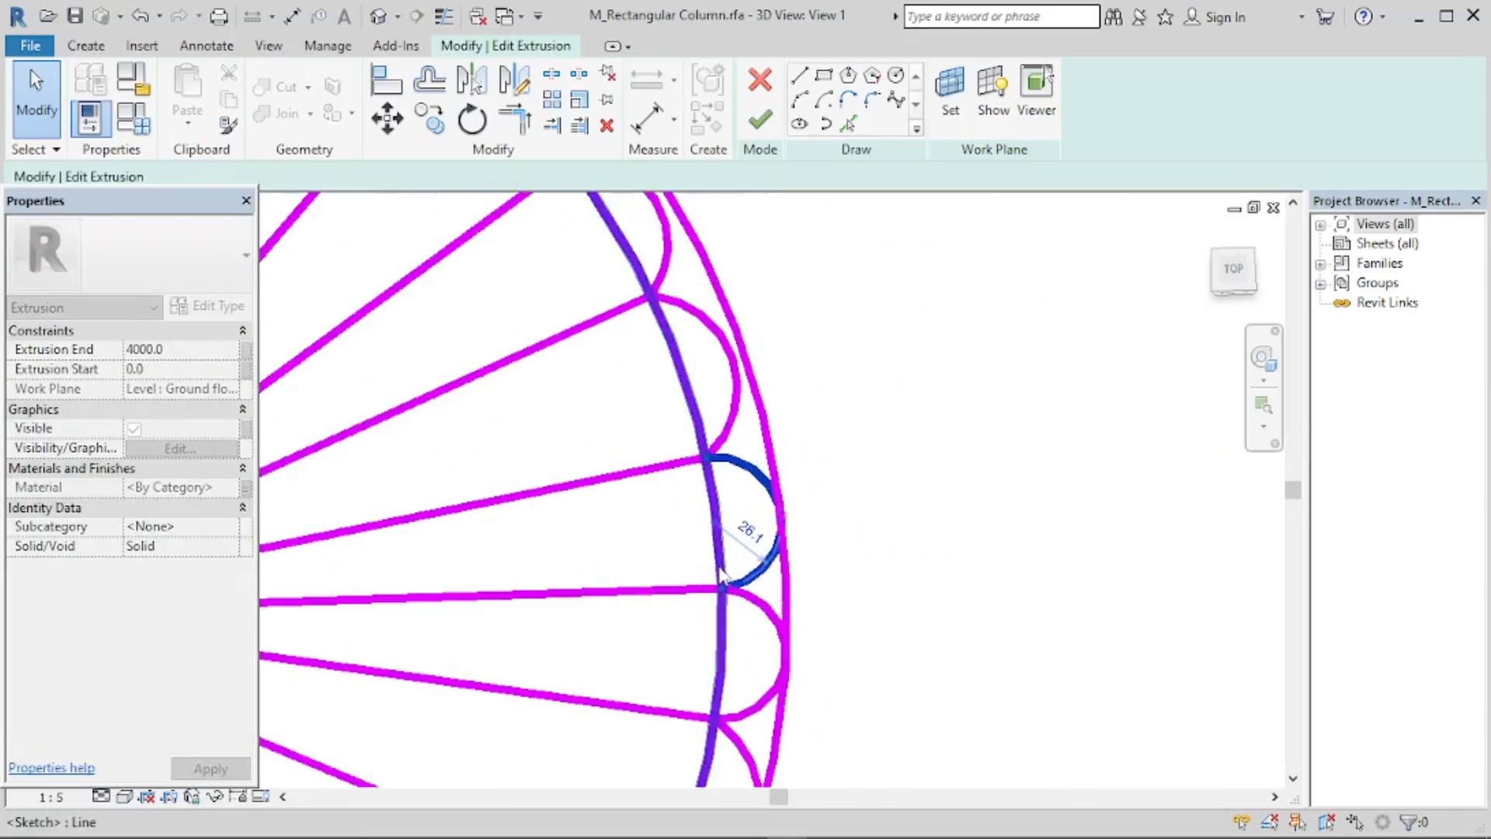
pyautogui.scroll(3, 738, 420)
pyautogui.click(738, 415)
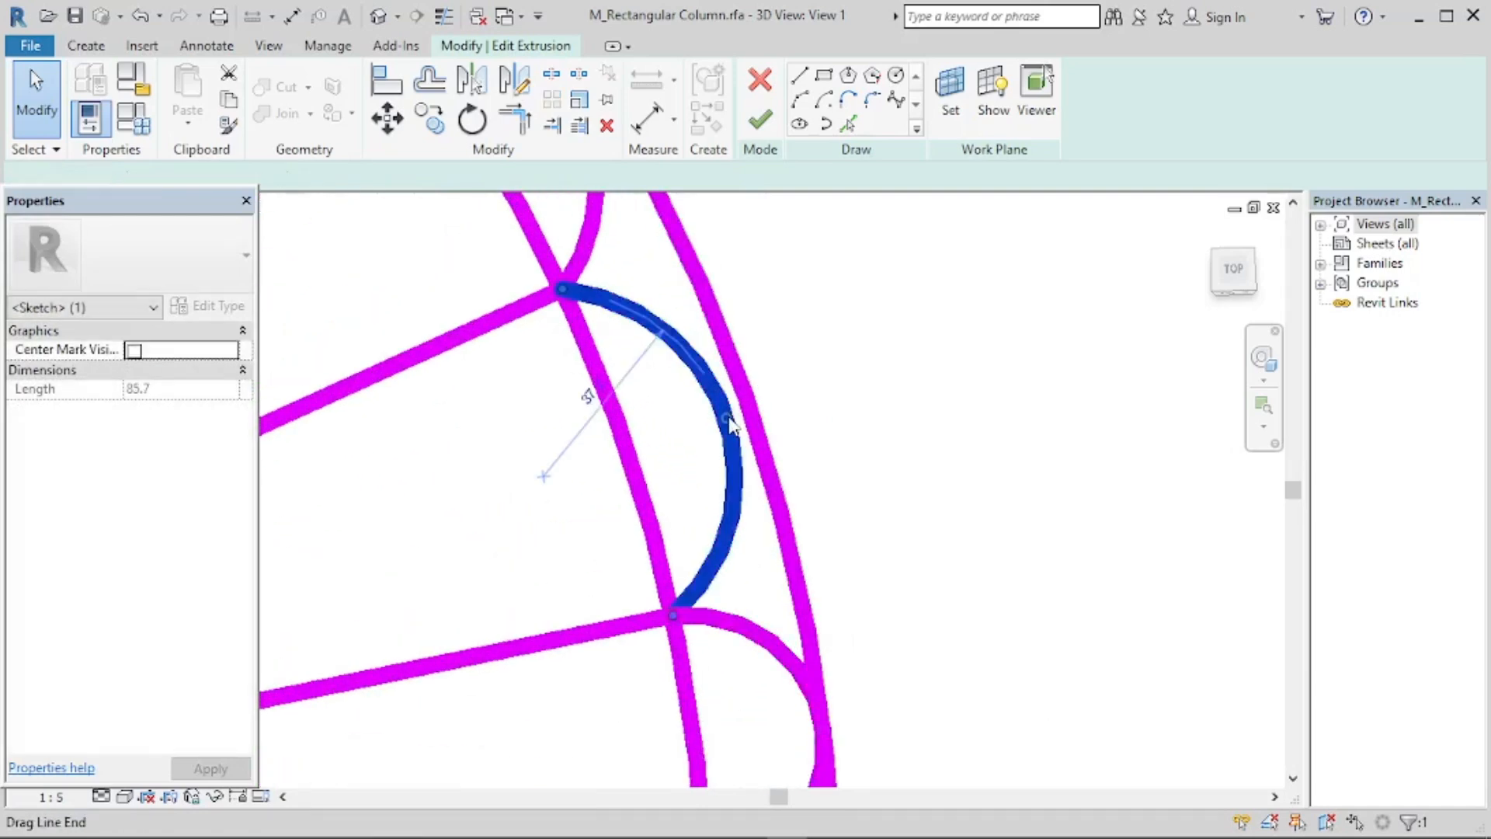
pyautogui.moveTo(738, 415); pyautogui.dragTo(735, 404)
pyautogui.scroll(-3, 711, 491)
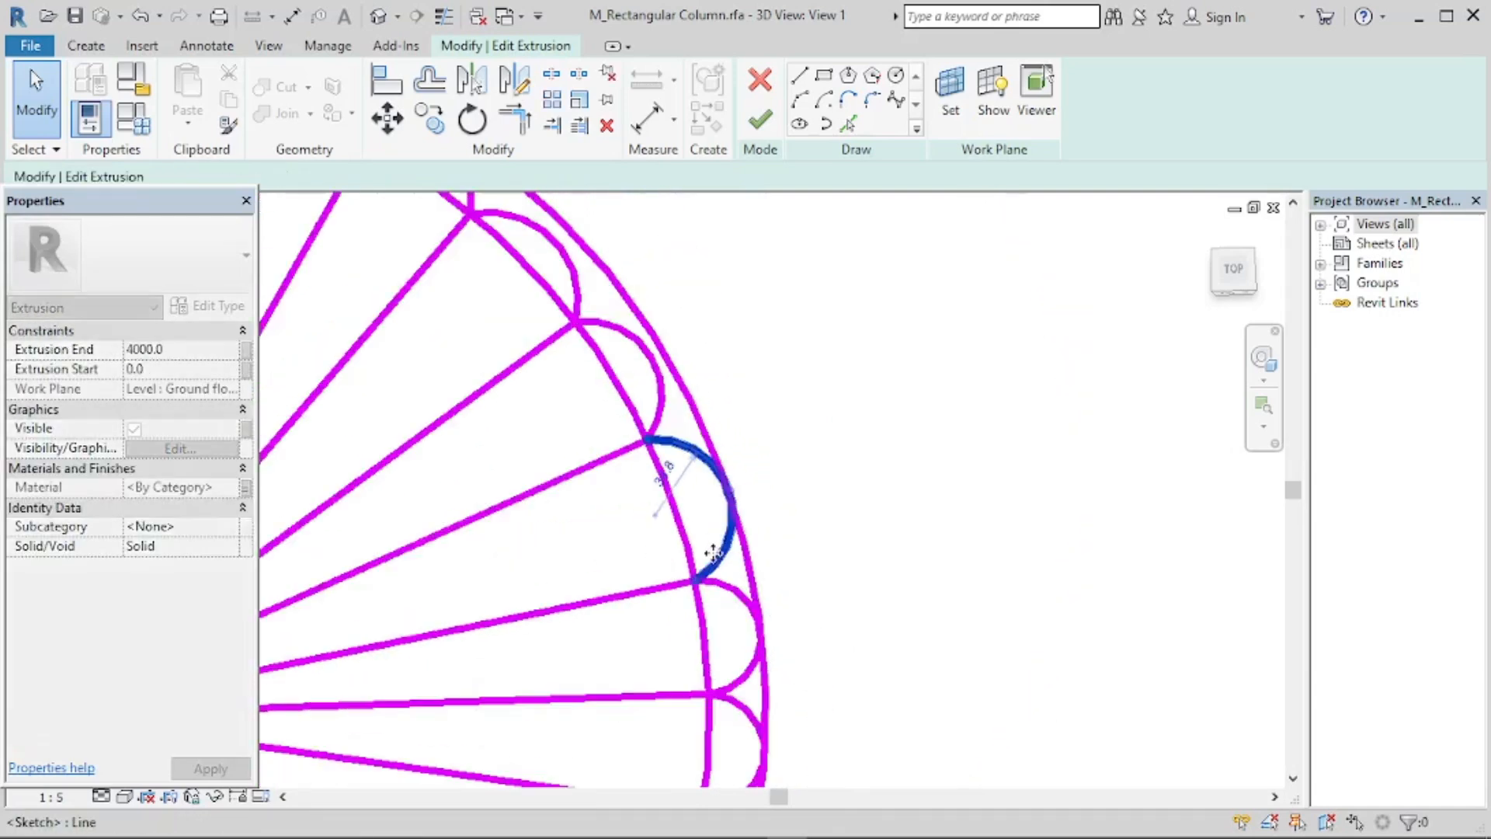
pyautogui.scroll(3, 642, 314)
pyautogui.click(674, 436)
pyautogui.moveTo(675, 436); pyautogui.dragTo(697, 411)
# Adjust the bulge of the next two diagonal upper-right edge arcs to reach the outer circle.
pyautogui.scroll(3, 794, 411)
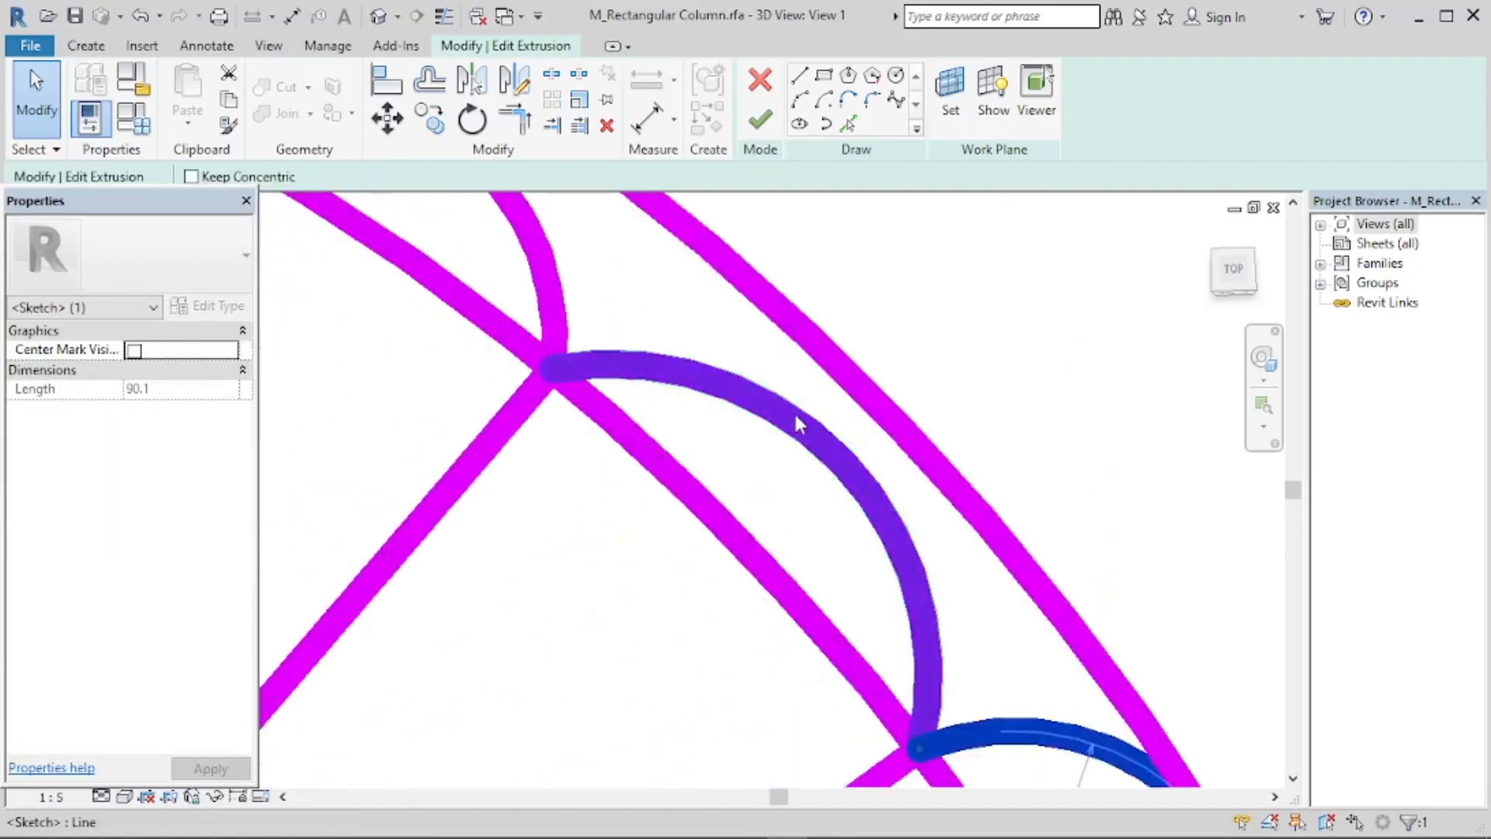
pyautogui.click(795, 418)
pyautogui.moveTo(850, 448); pyautogui.dragTo(897, 402)
pyautogui.scroll(-4, 690, 497)
pyautogui.click(597, 412)
pyautogui.moveTo(598, 411); pyautogui.dragTo(611, 391)
# Adjust the three edge arcs across the top of the ring so their bulges reach the outer circle.
pyautogui.scroll(3, 544, 373)
pyautogui.click(679, 433)
pyautogui.moveTo(679, 433); pyautogui.dragTo(688, 407)
pyautogui.click(654, 532)
pyautogui.moveTo(653, 533); pyautogui.dragTo(660, 506)
pyautogui.moveTo(515, 485); pyautogui.dragTo(539, 383)
# Adjust the bulges of three upper-left edge arcs to match the outer circle.
pyautogui.moveTo(373, 497); pyautogui.dragTo(738, 368, button='middle')
pyautogui.moveTo(570, 393); pyautogui.dragTo(560, 376)
pyautogui.moveTo(365, 582); pyautogui.dragTo(677, 346, button='middle')
pyautogui.moveTo(580, 355); pyautogui.dragTo(566, 337)
pyautogui.moveTo(381, 637); pyautogui.dragTo(669, 315, button='middle')
pyautogui.moveTo(601, 315); pyautogui.dragTo(585, 303)
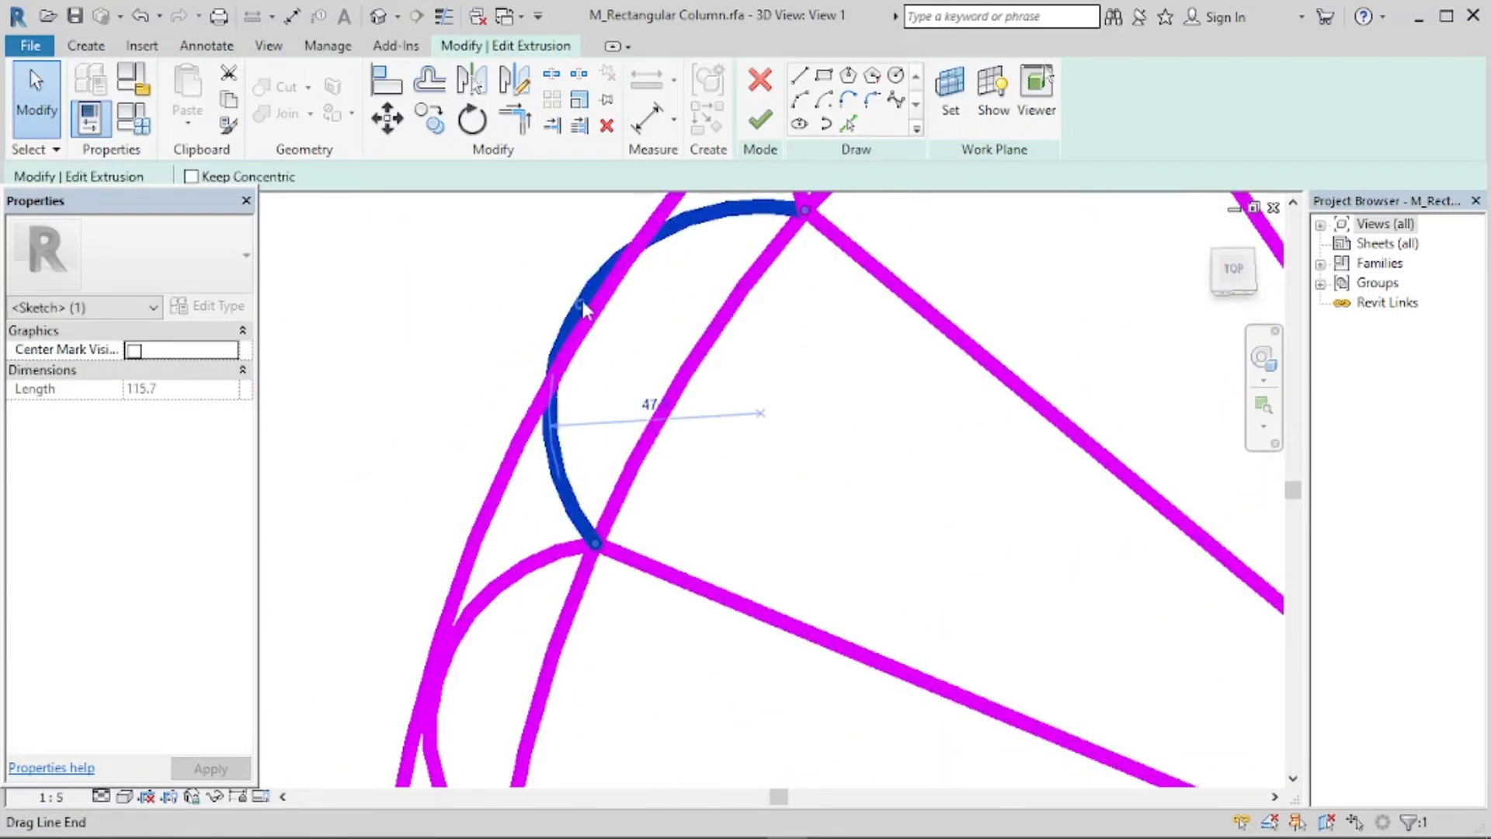
# Fit the next three edge arcs down the left side to the outer circle by moving their intermediate points.
pyautogui.moveTo(497, 637); pyautogui.dragTo(622, 424, button='middle')
pyautogui.moveTo(556, 491); pyautogui.dragTo(538, 485)
pyautogui.scroll(-5, 540, 487)
pyautogui.moveTo(469, 650); pyautogui.dragTo(483, 393, button='middle')
pyautogui.click(536, 352)
pyautogui.moveTo(536, 351); pyautogui.dragTo(523, 348)
pyautogui.scroll(3, 555, 466)
pyautogui.moveTo(633, 362); pyautogui.dragTo(621, 365)
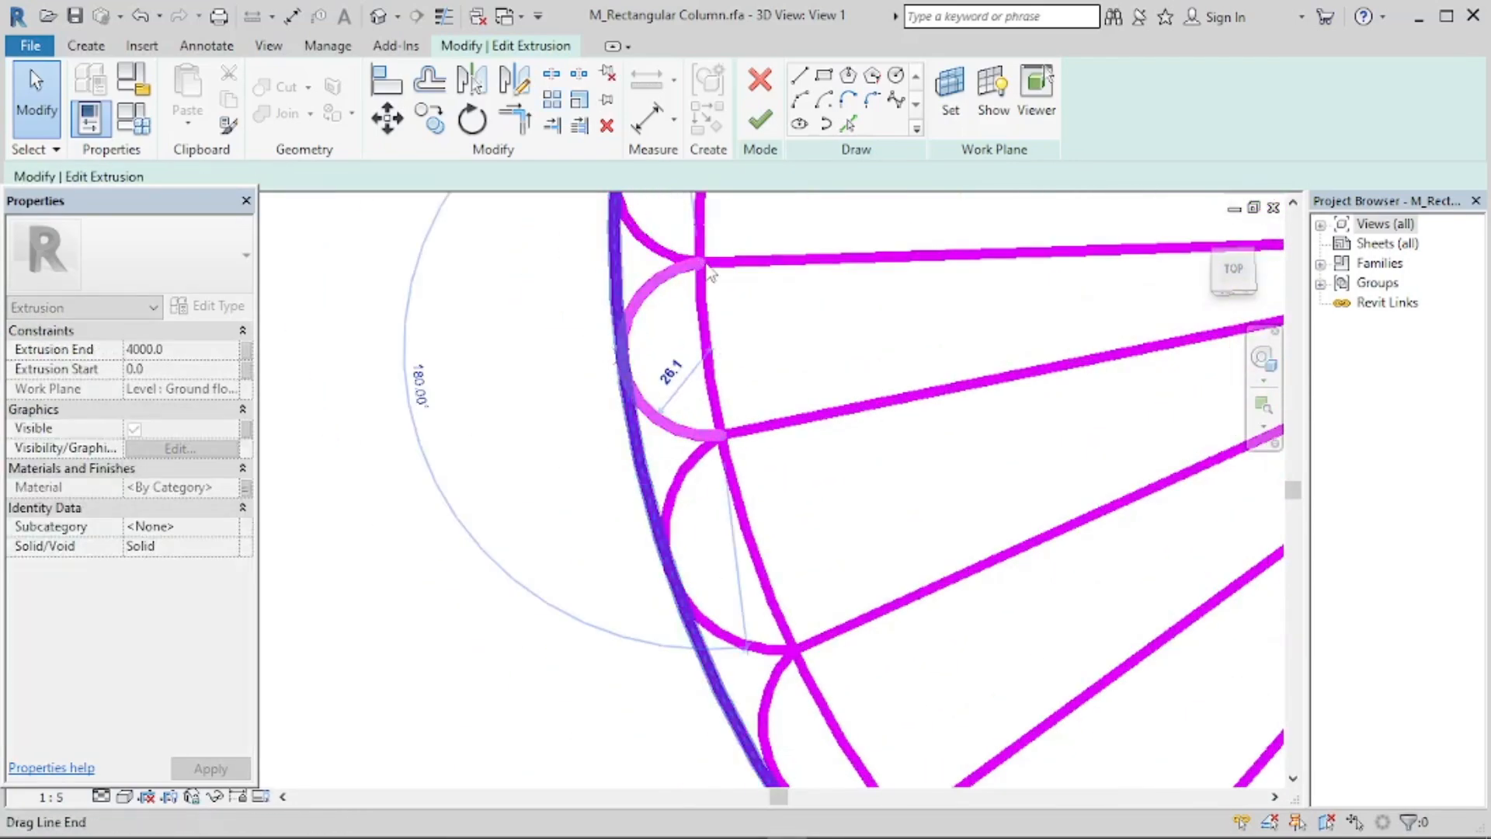
# Fit the next three edge arcs on the lower-left side of the ring to the outer circle.
pyautogui.moveTo(505, 621); pyautogui.dragTo(539, 415, button='middle')
pyautogui.moveTo(701, 365); pyautogui.dragTo(690, 371)
pyautogui.moveTo(817, 608); pyautogui.dragTo(806, 614)
pyautogui.moveTo(932, 715); pyautogui.dragTo(886, 458, button='middle')
pyautogui.moveTo(905, 621); pyautogui.dragTo(893, 631)
# Stretch the next three edge arcs, from the lower left towards the bottom, out to the outer circle.
pyautogui.moveTo(776, 614); pyautogui.dragTo(665, 373, button='middle')
pyautogui.moveTo(1010, 613); pyautogui.dragTo(699, 481, button='middle')
pyautogui.moveTo(739, 482); pyautogui.dragTo(730, 494)
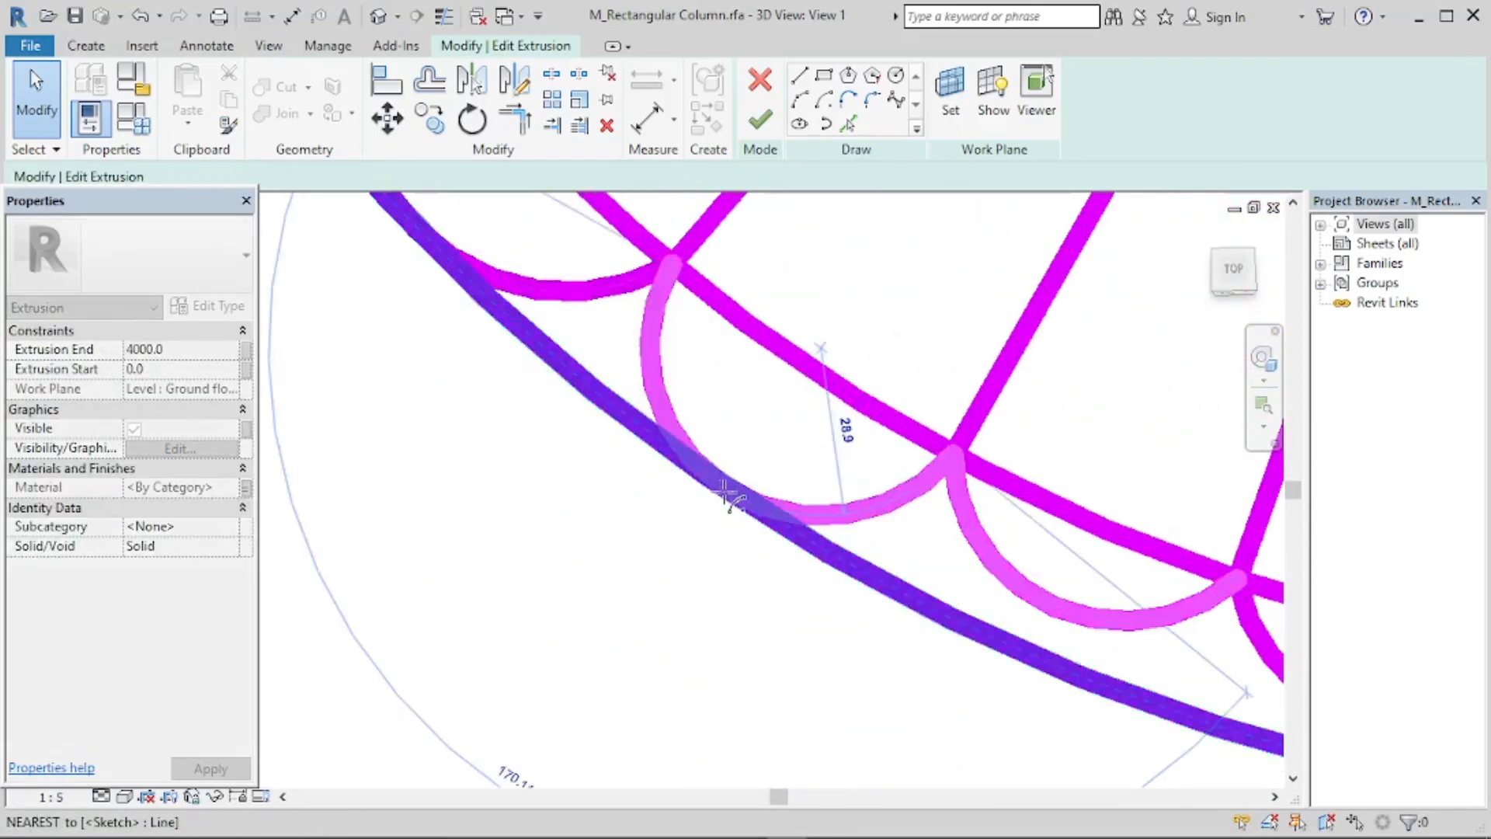
pyautogui.moveTo(1041, 621); pyautogui.dragTo(466, 396, button='middle')
pyautogui.moveTo(465, 385); pyautogui.dragTo(454, 398)
pyautogui.moveTo(557, 471); pyautogui.dragTo(549, 489)
# Fit three edge arcs from the bottom towards the lower right to the outer circle, pulling the overextended one inward.
pyautogui.scroll(-3, 550, 489)
pyautogui.scroll(3, 785, 501)
pyautogui.moveTo(792, 497); pyautogui.dragTo(788, 513)
pyautogui.moveTo(981, 455); pyautogui.dragTo(967, 470)
pyautogui.scroll(-2, 967, 470)
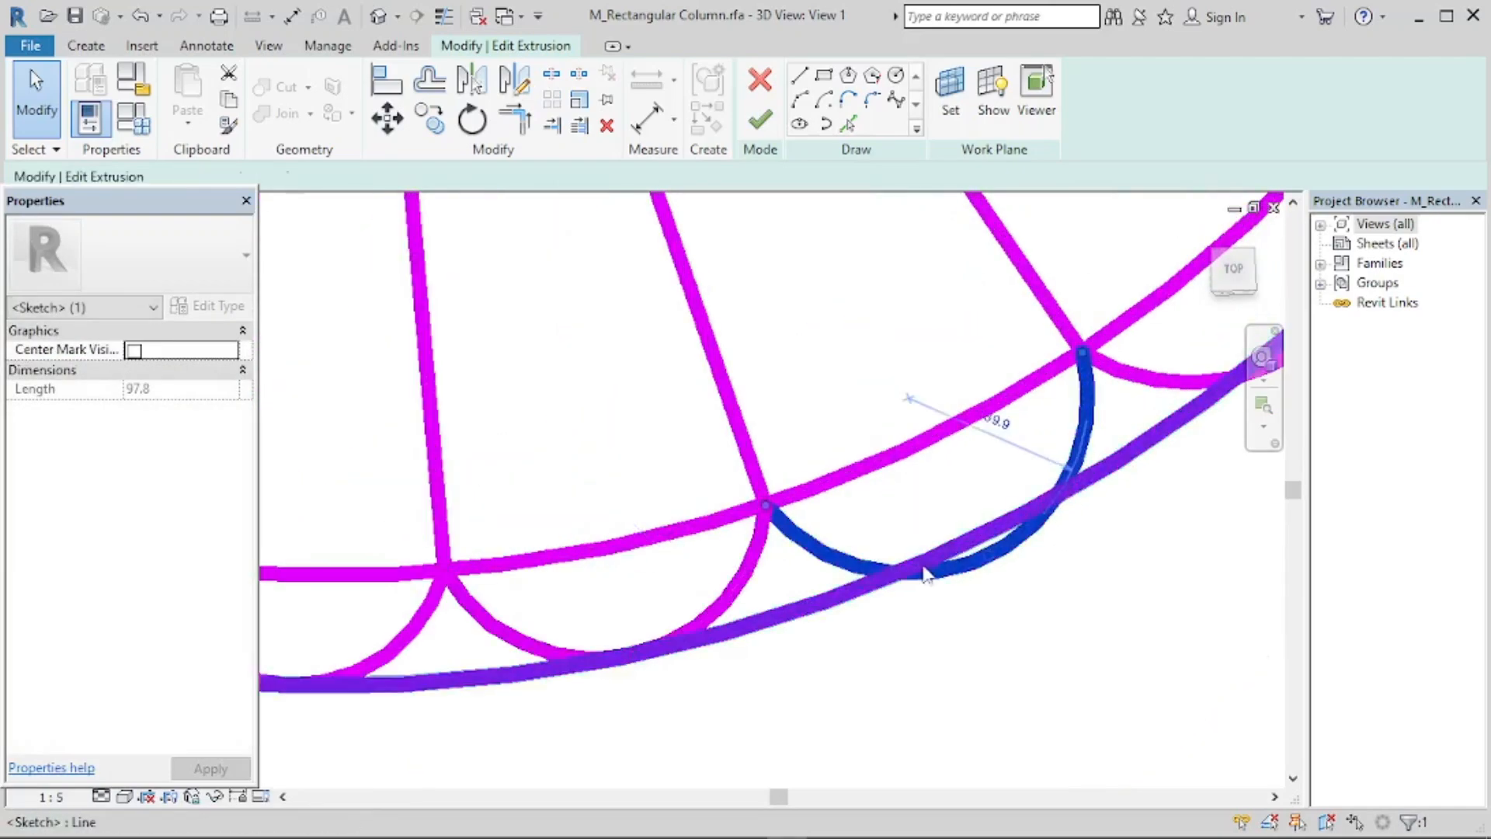
pyautogui.moveTo(925, 573); pyautogui.dragTo(932, 556)
# Adjust the remaining diagonal lower-right edge arcs so their bulges follow the outer circle.
pyautogui.moveTo(1010, 326); pyautogui.dragTo(609, 550, button='middle')
pyautogui.moveTo(936, 542); pyautogui.dragTo(925, 530)
pyautogui.scroll(-3, 924, 530)
pyautogui.moveTo(1145, 292); pyautogui.dragTo(939, 555, button='middle')
pyautogui.moveTo(876, 609); pyautogui.dragTo(886, 602)
pyautogui.scroll(3, 913, 466)
pyautogui.moveTo(933, 556); pyautogui.dragTo(942, 551)
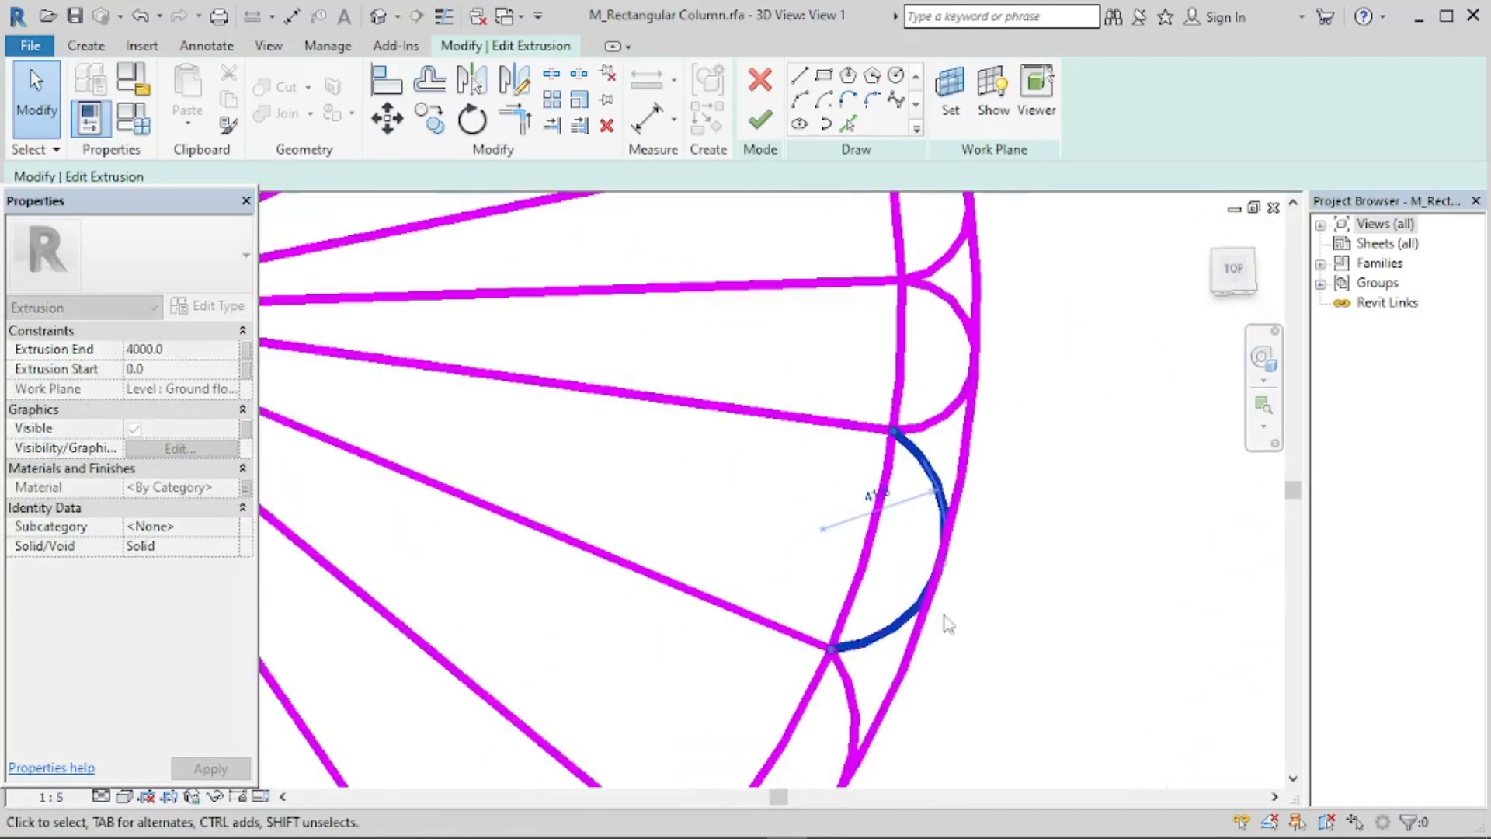
# Delete the outer guide circle and the inner circle through the radial line ends.
pyautogui.moveTo(945, 622); pyautogui.dragTo(945, 690, button='middle')
pyautogui.scroll(-5, 964, 470)
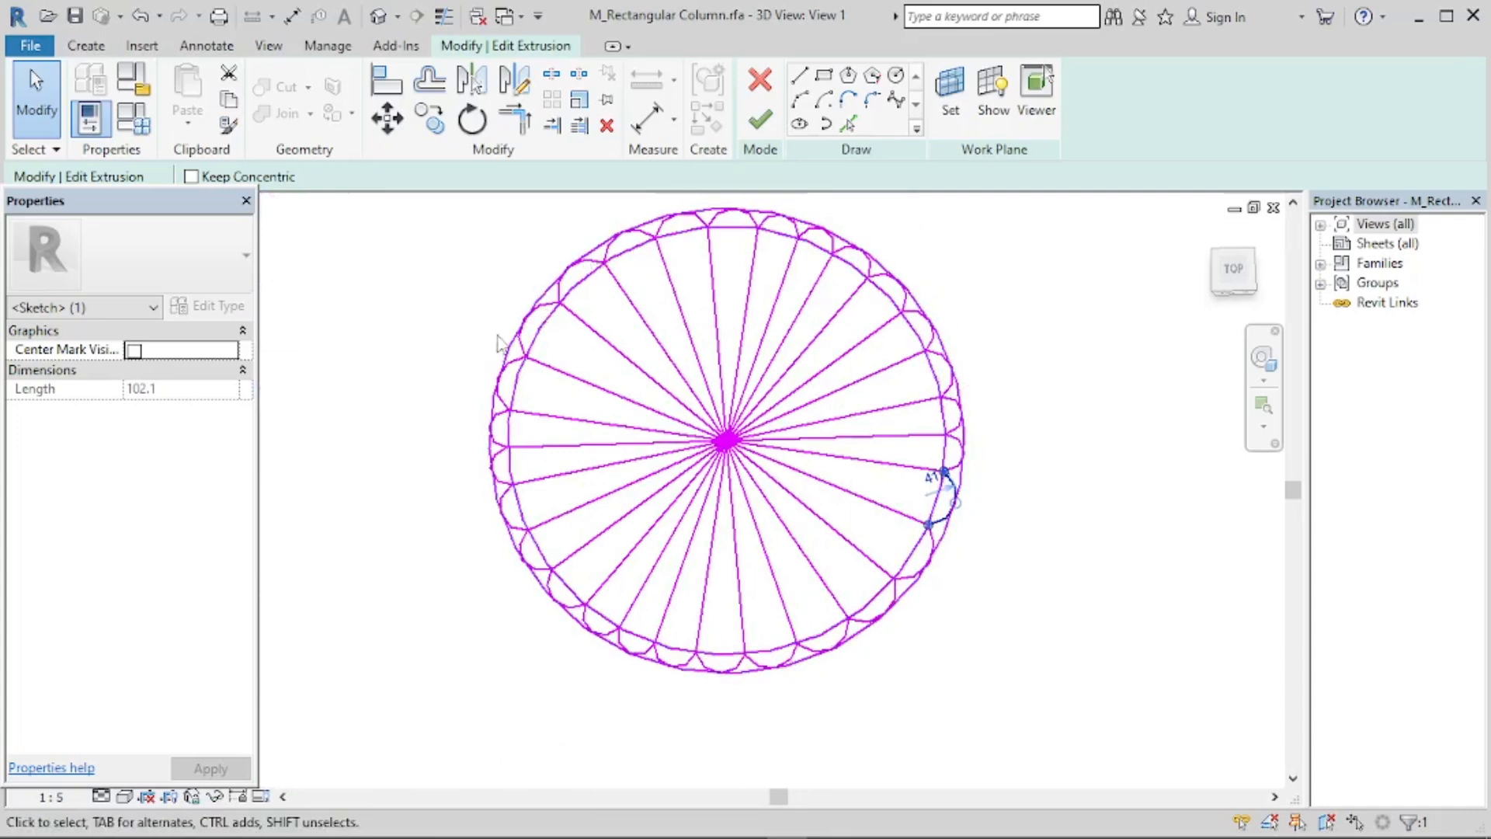
pyautogui.click(946, 534)
pyautogui.scroll(3, 953, 497)
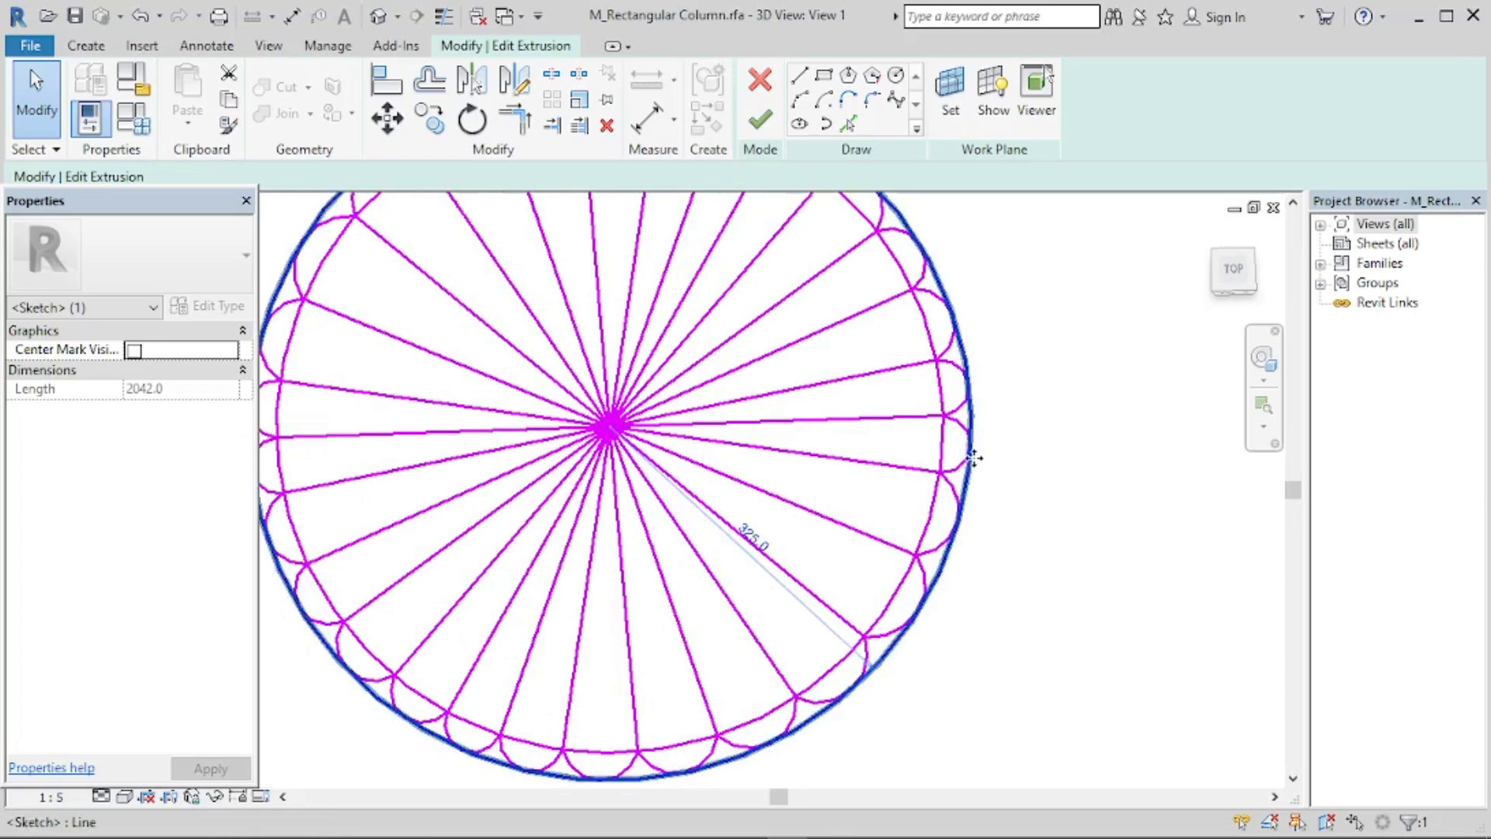
pyautogui.scroll(-1, 971, 571)
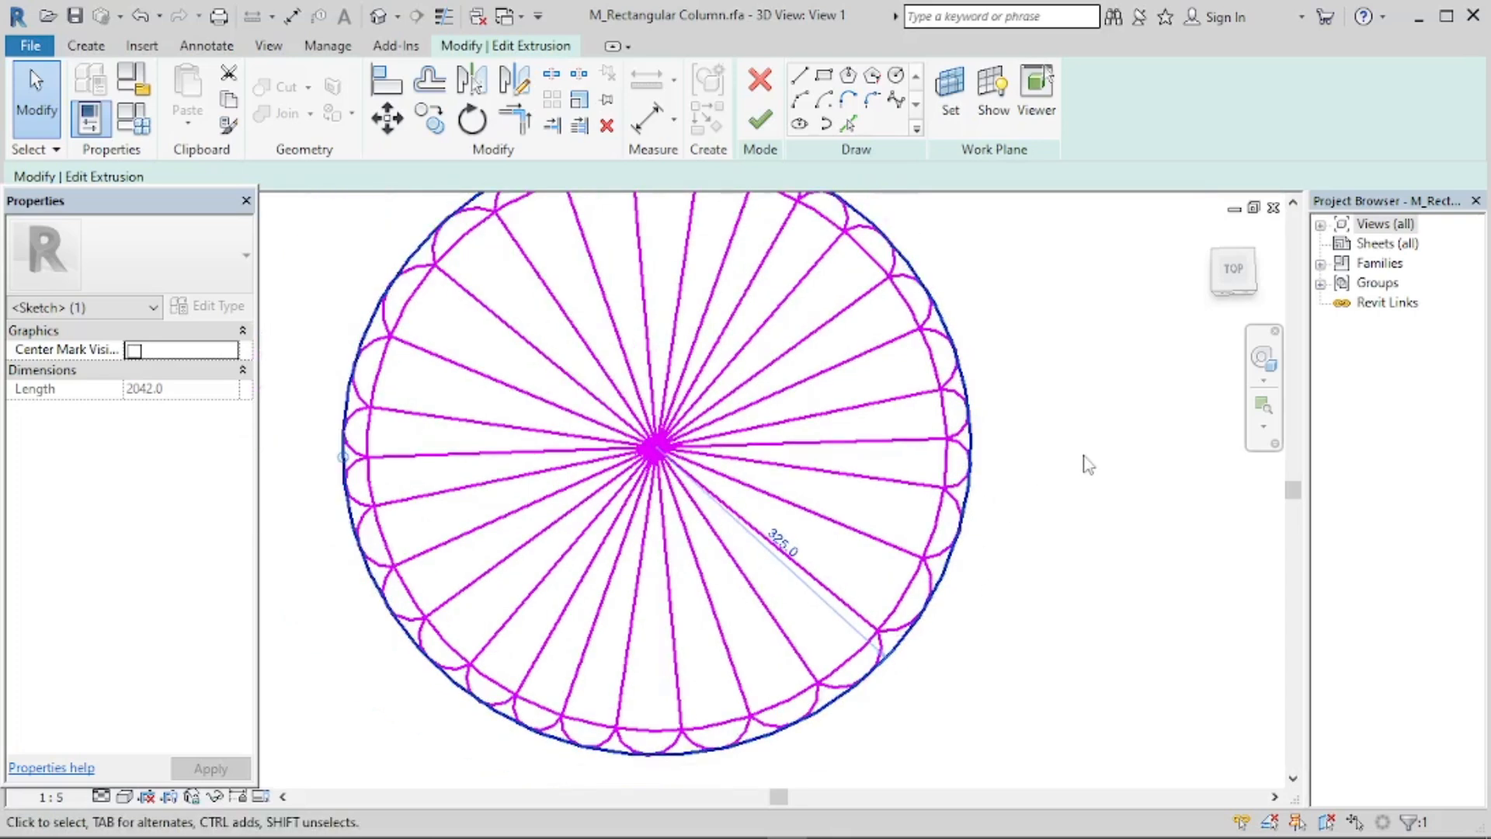
pyautogui.click(1080, 456)
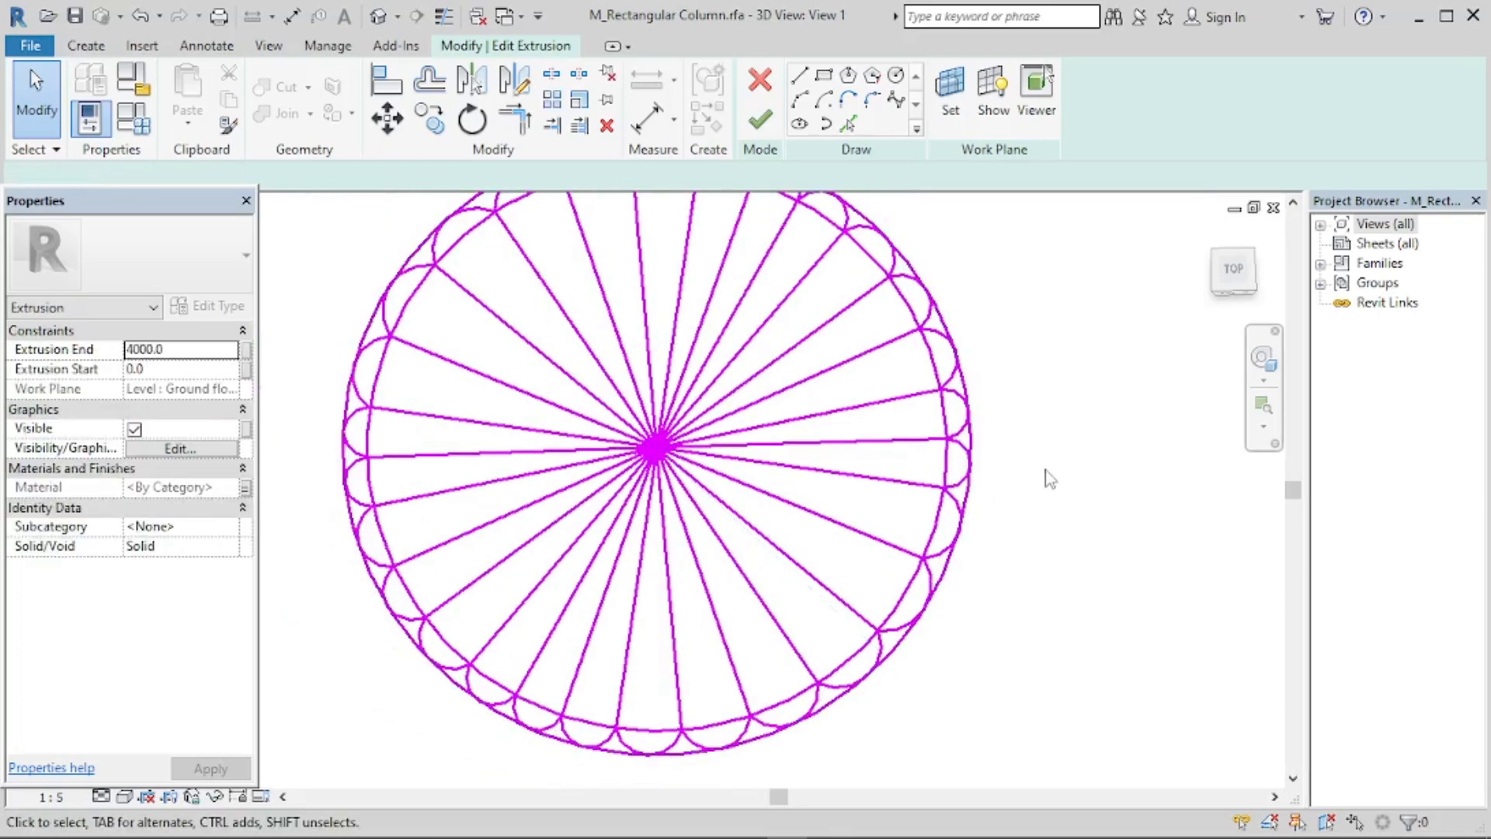
pyautogui.click(976, 452)
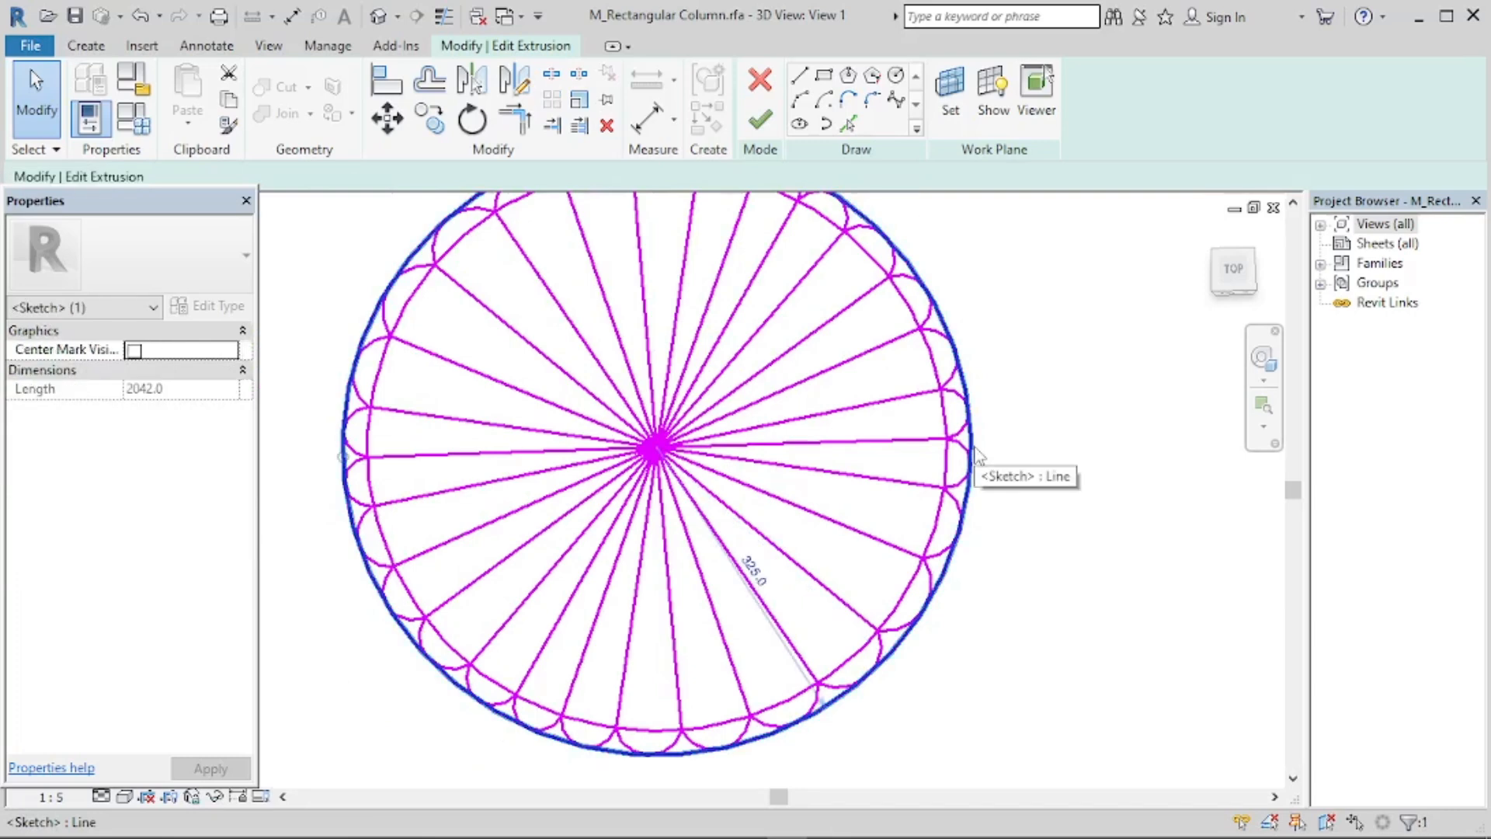
pyautogui.press('Delete')
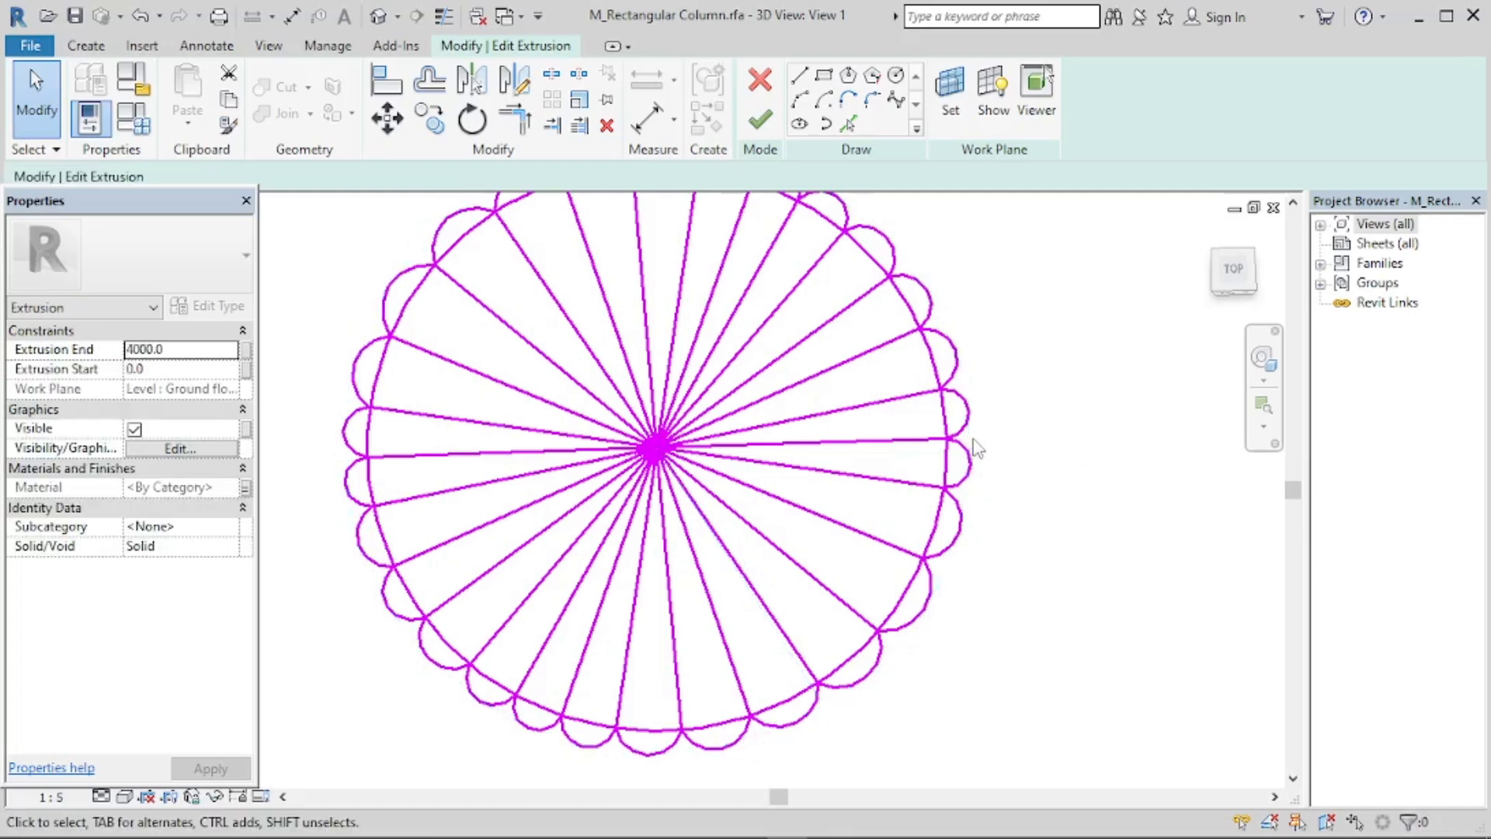
pyautogui.click(950, 471)
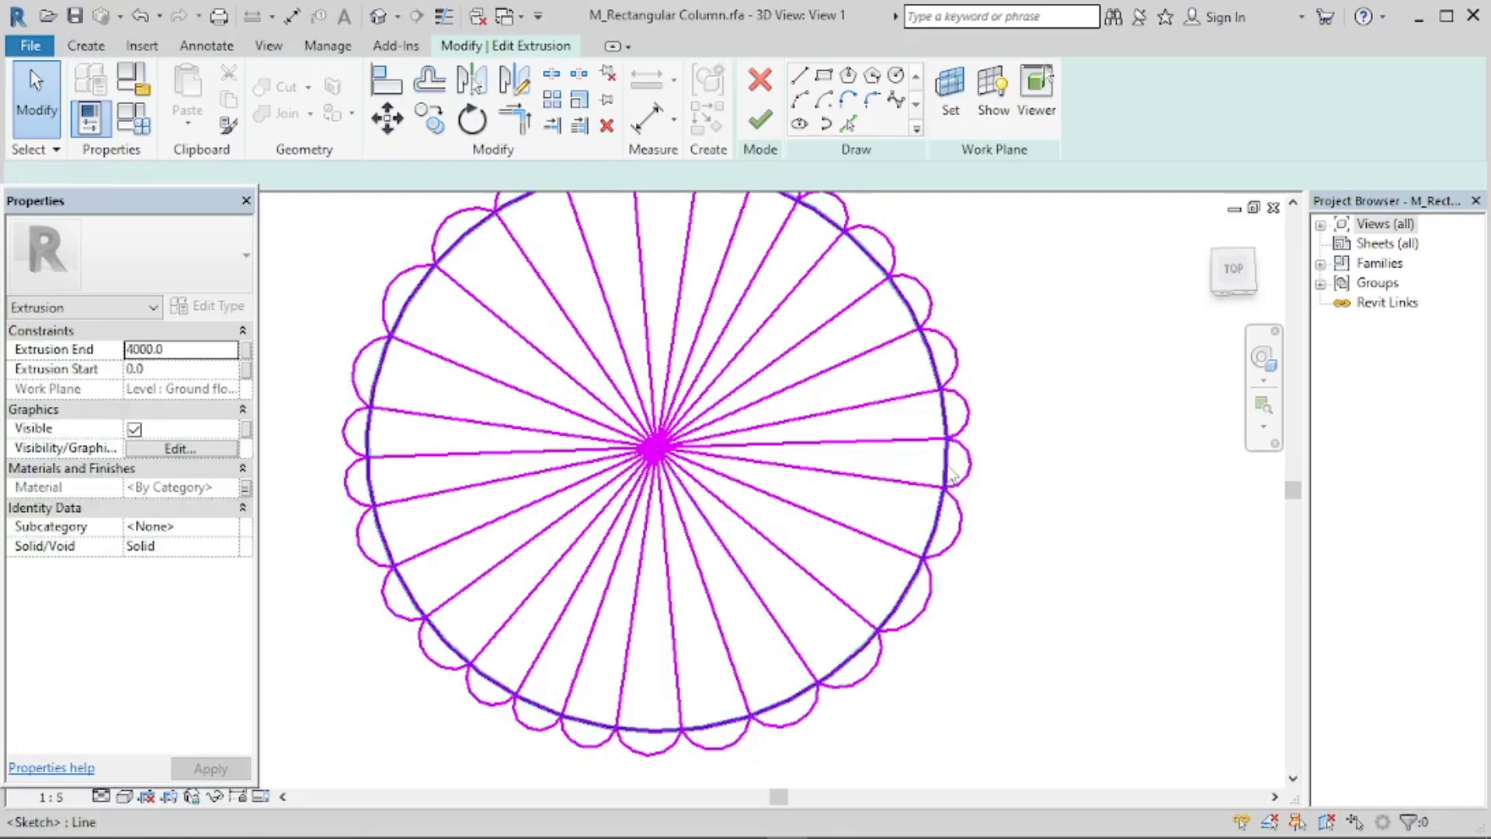
pyautogui.press('Delete')
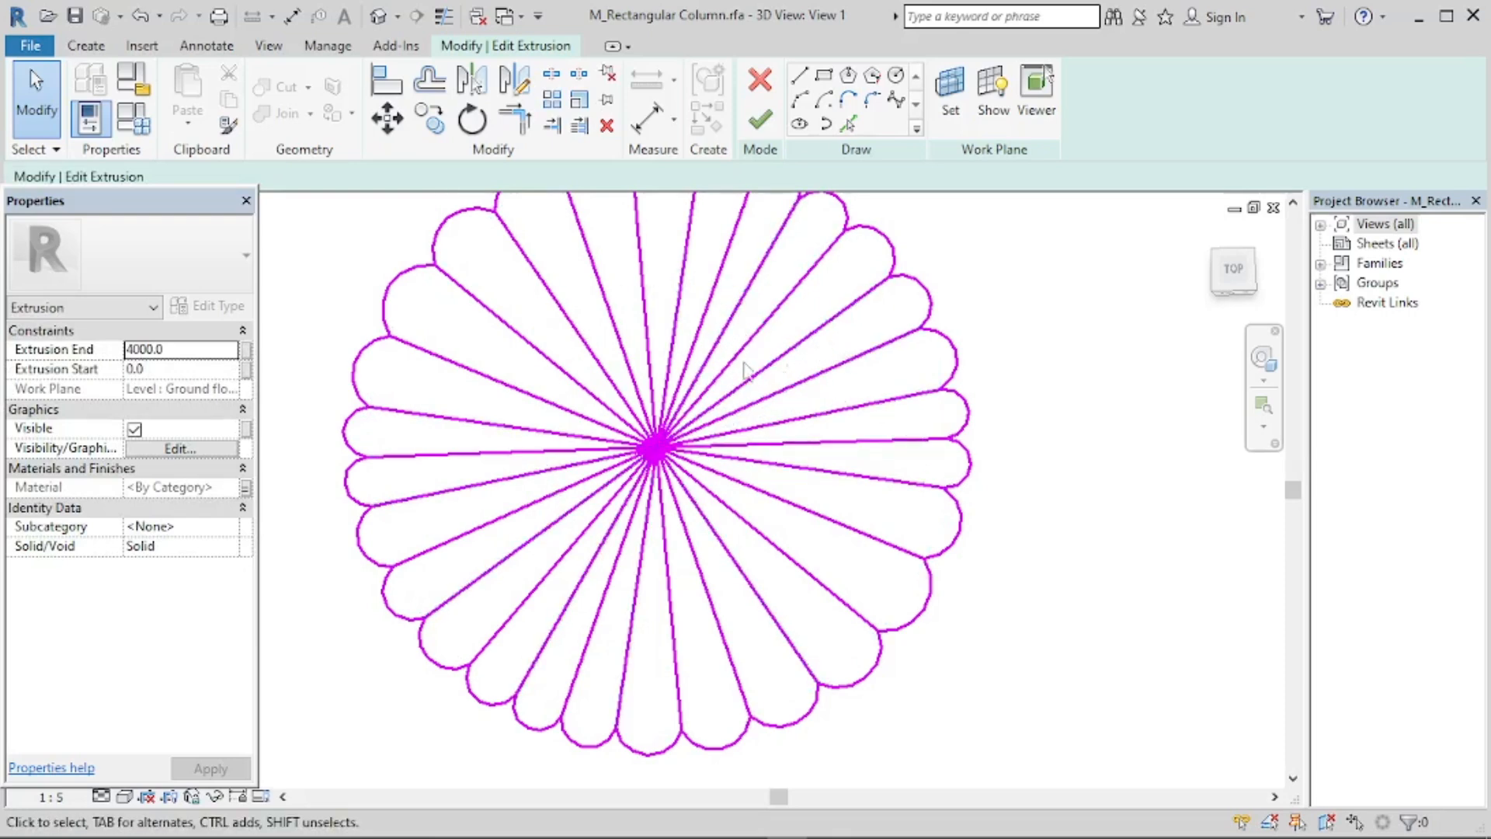
# Delete all the radial lines inside the scalloped outline, leaving only the edge arcs in the sketch.
pyautogui.moveTo(744, 370)
pyautogui.mouseDown()
pyautogui.moveTo(535, 571)
pyautogui.moveTo(530, 626)
pyautogui.mouseUp()
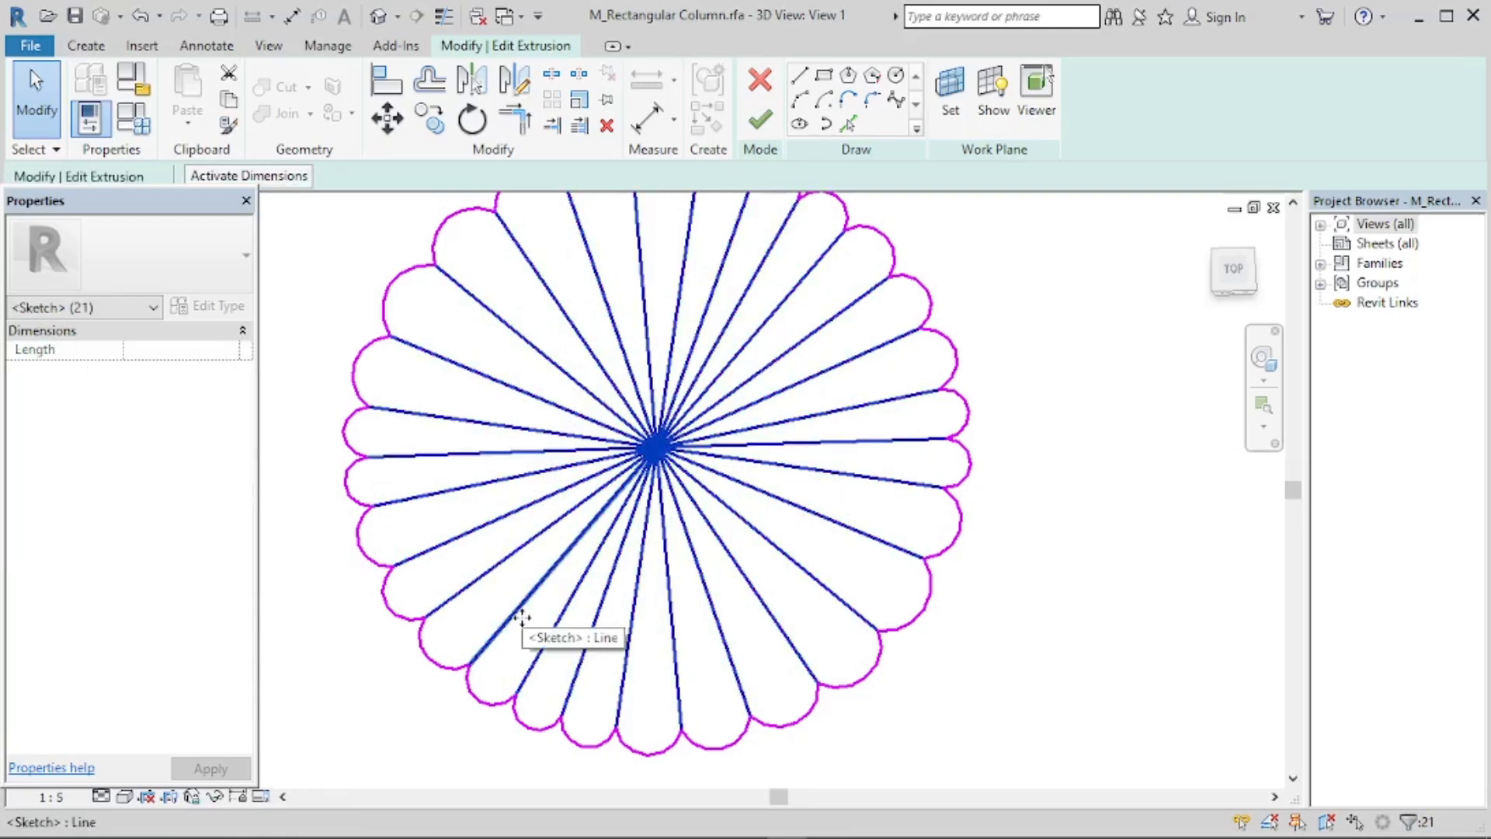
pyautogui.scroll(-3, 605, 679)
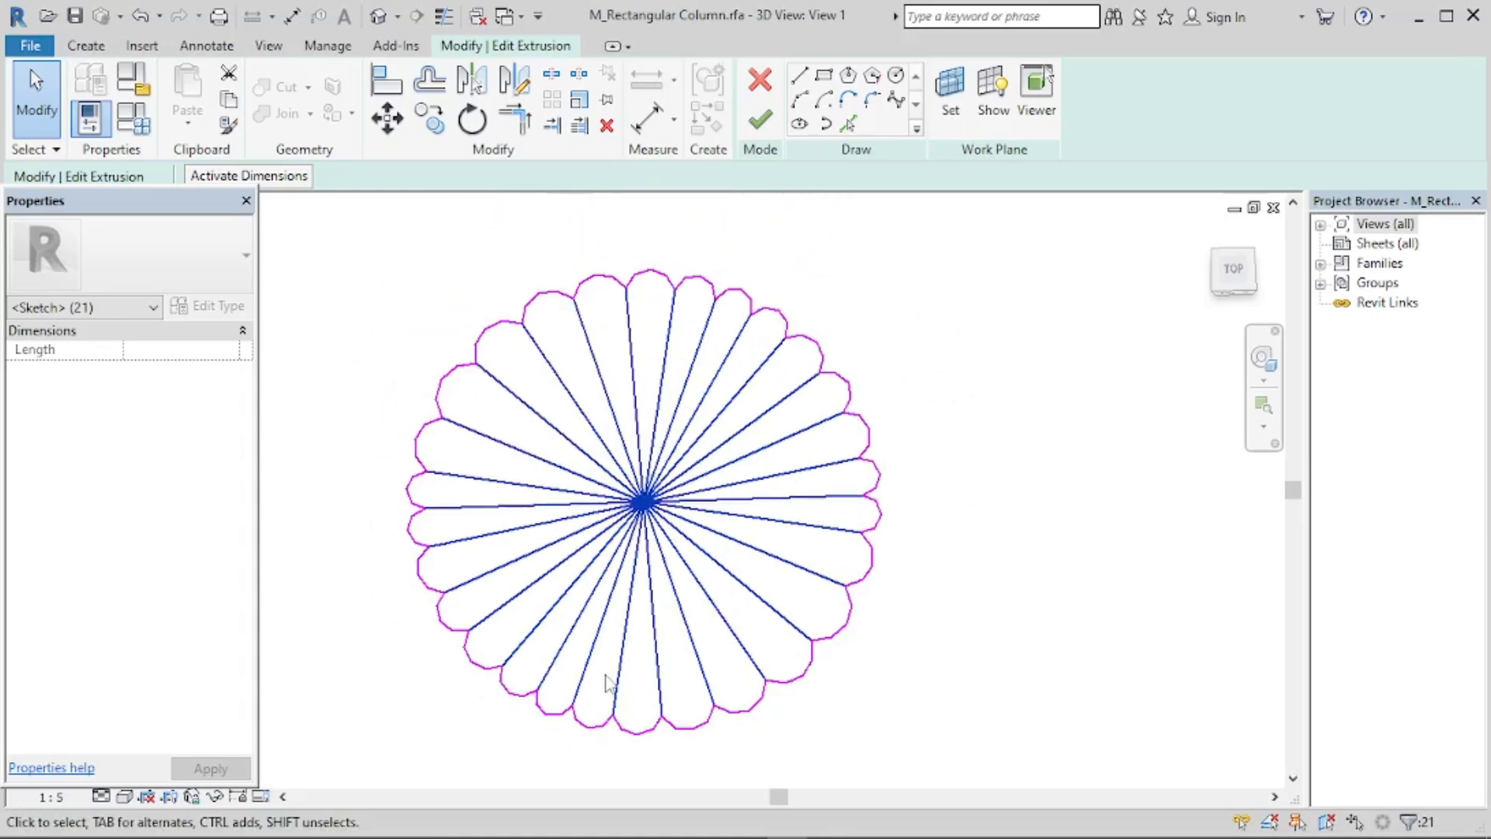
pyautogui.scroll(2, 594, 617)
pyautogui.press('Delete')
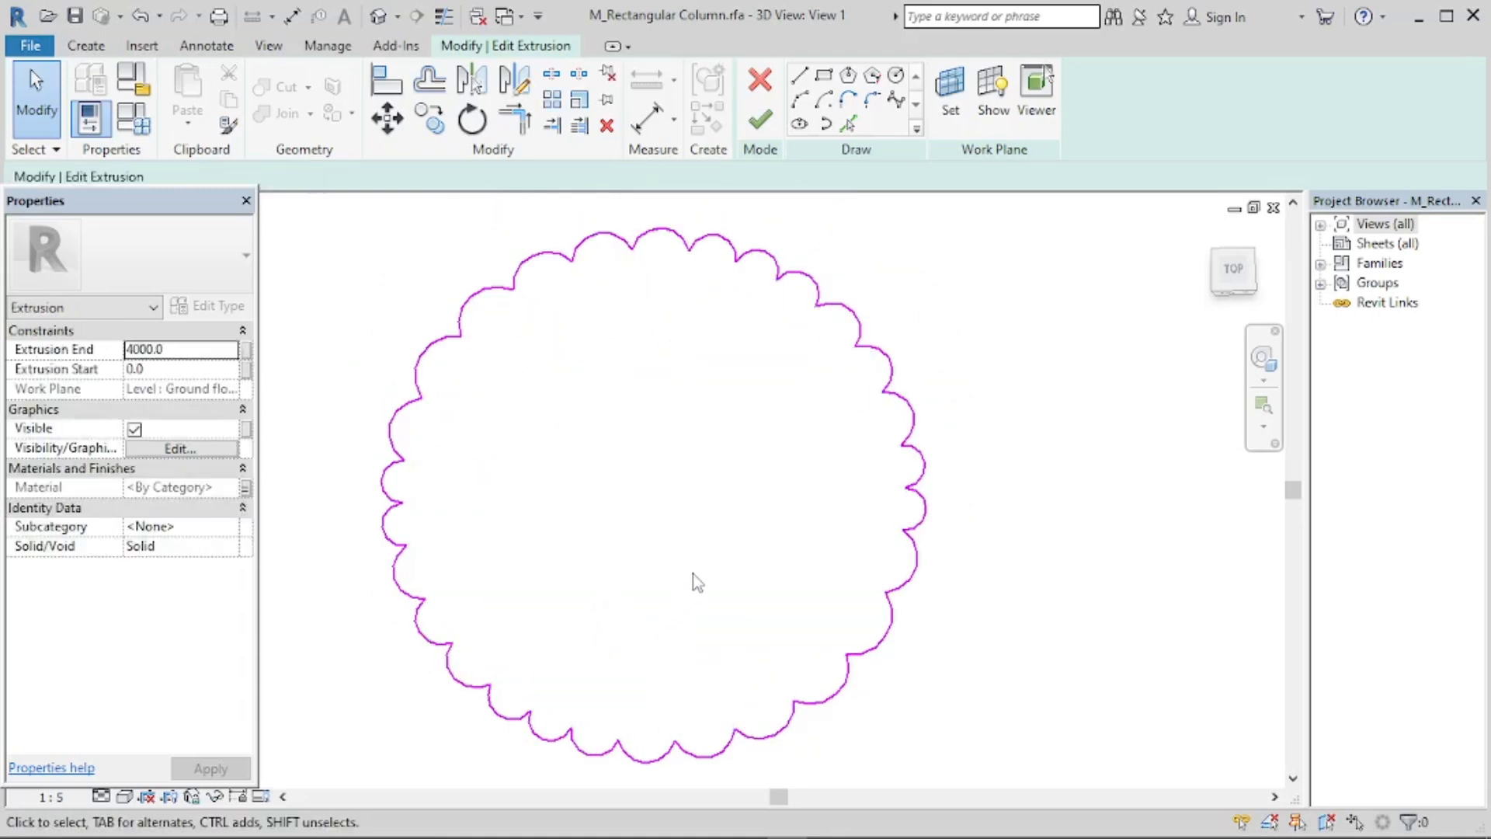
pyautogui.scroll(-2, 695, 578)
pyautogui.scroll(2, 497, 535)
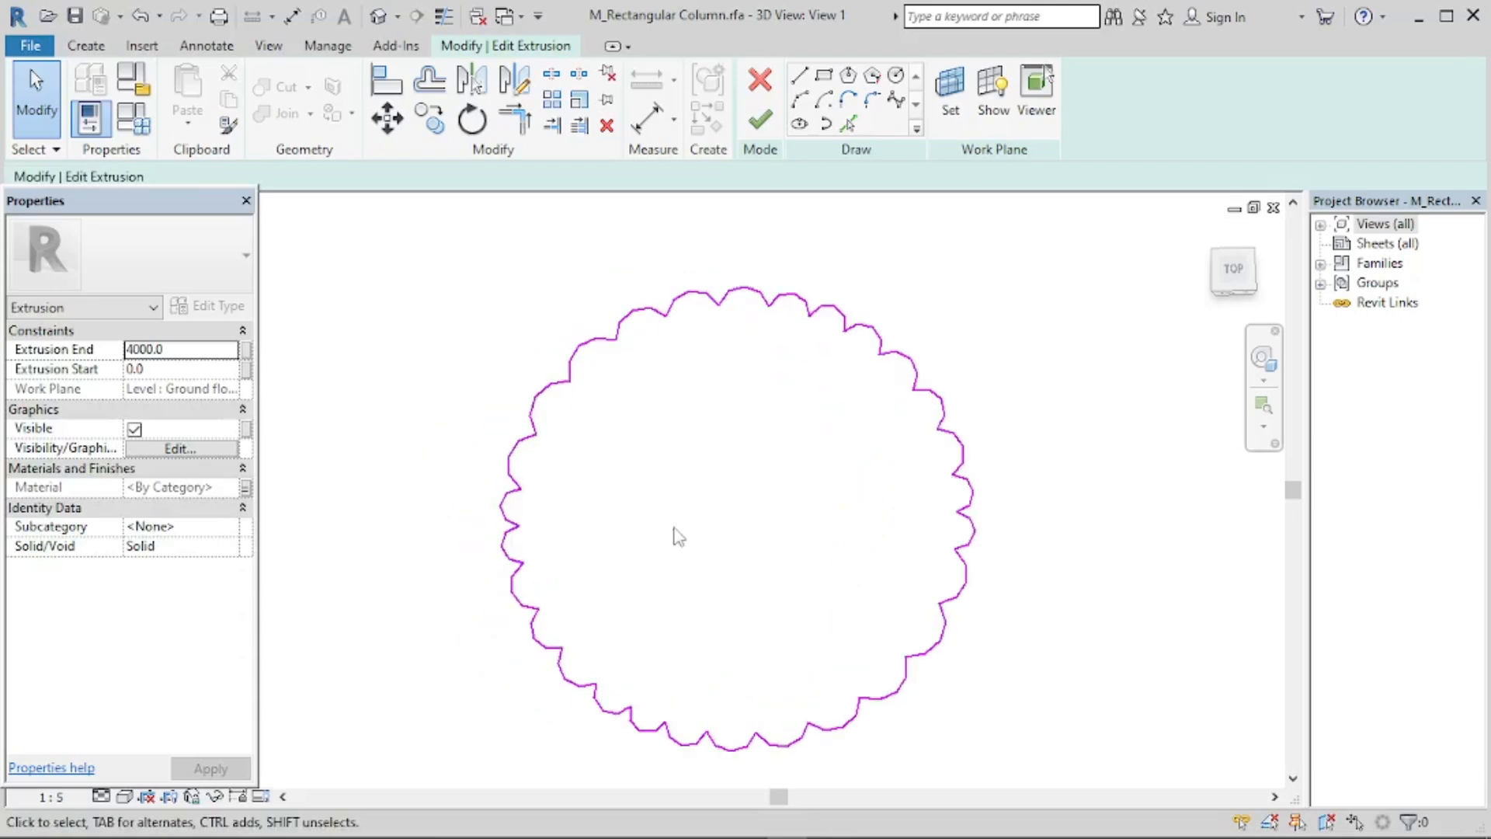
pyautogui.scroll(-2, 728, 407)
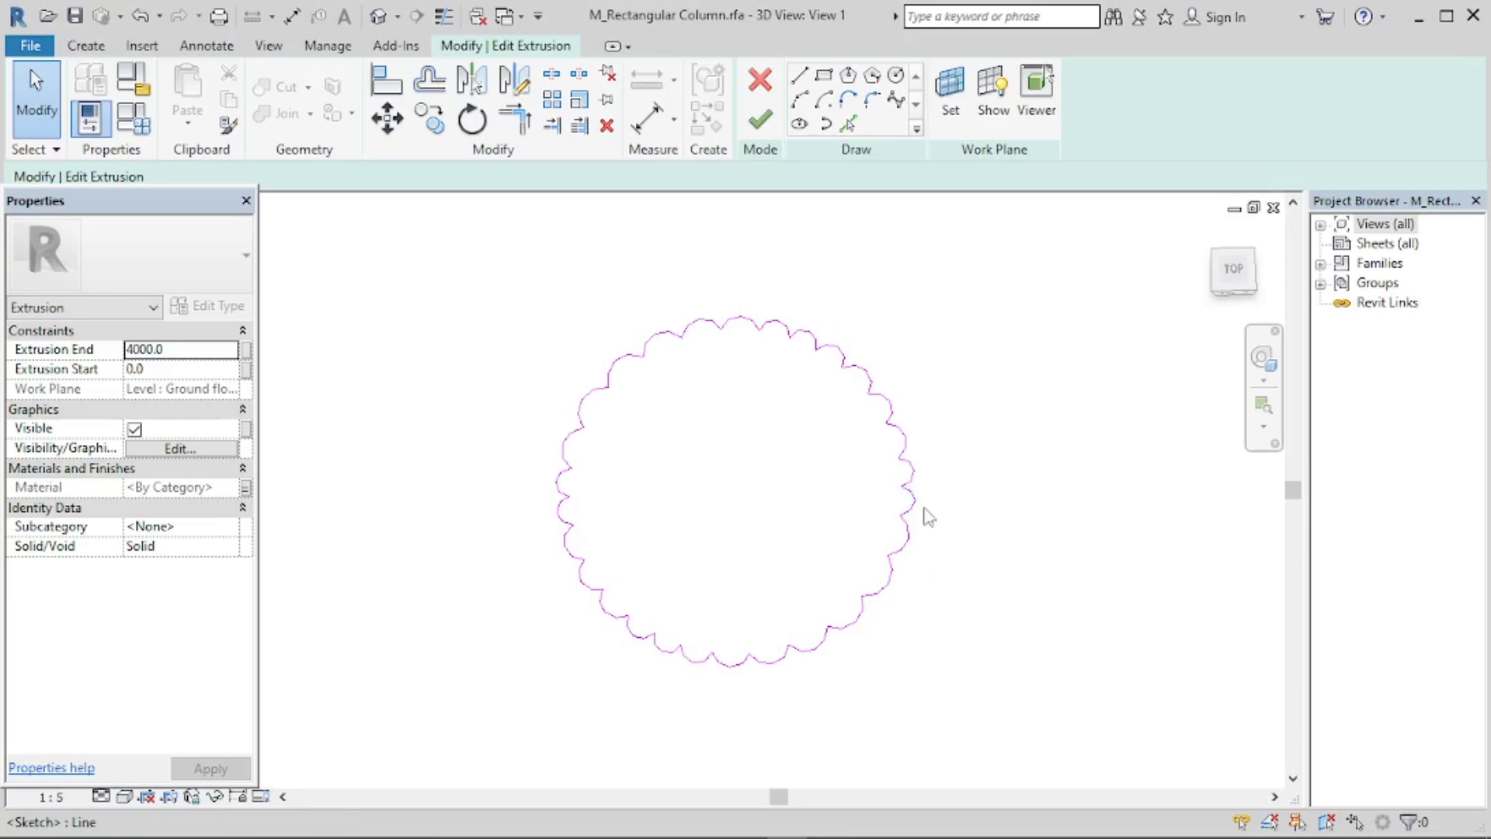
# Finish the extrusion's sketch edit and show the fluted column in 3D with nothing selected.
pyautogui.keyDown('shift'); pyautogui.moveTo(944, 641); pyautogui.dragTo(886, 642, button='middle'); pyautogui.keyUp('shift')
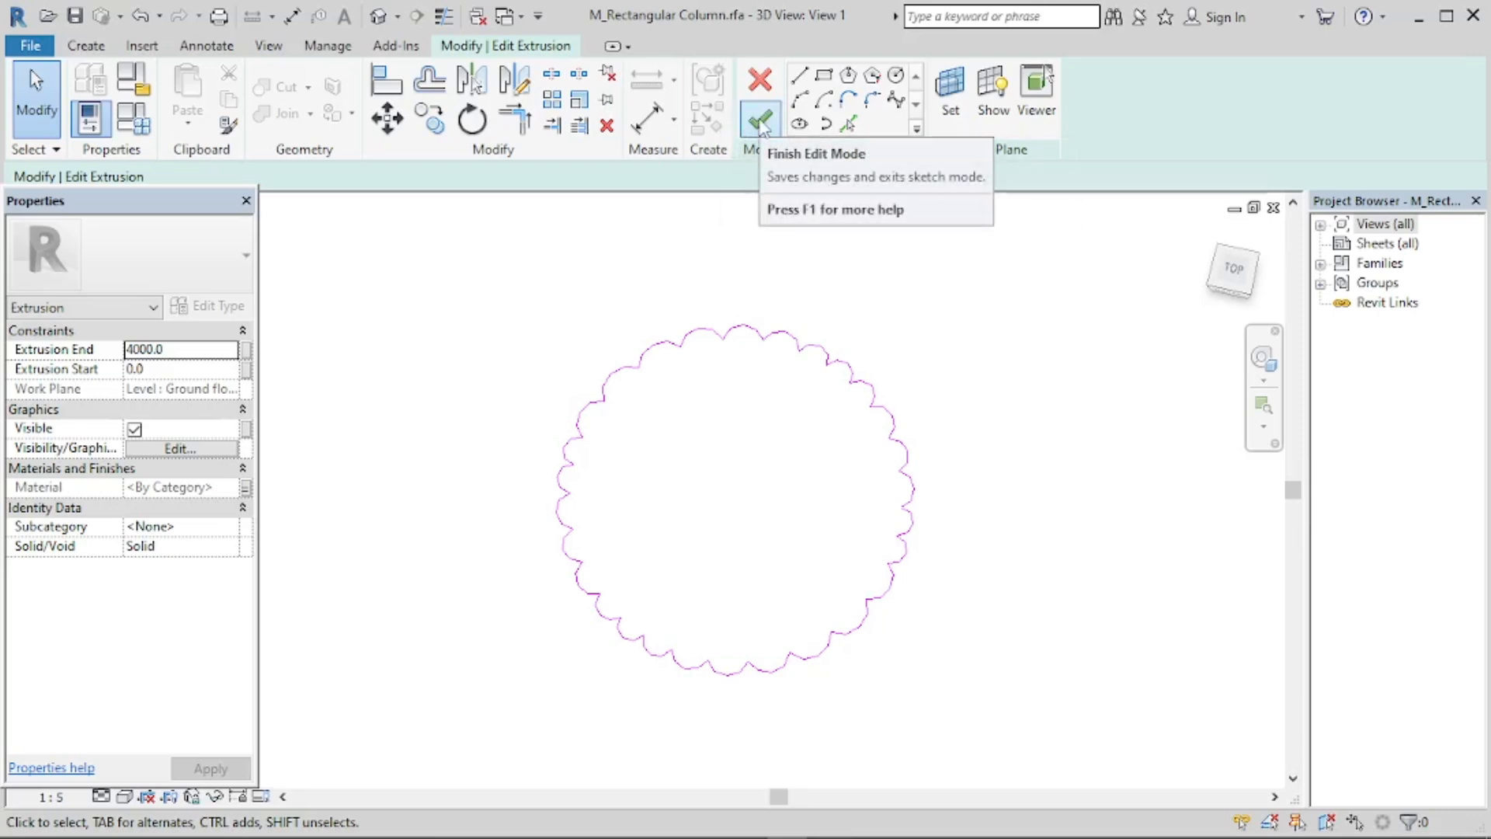
pyautogui.click(760, 122)
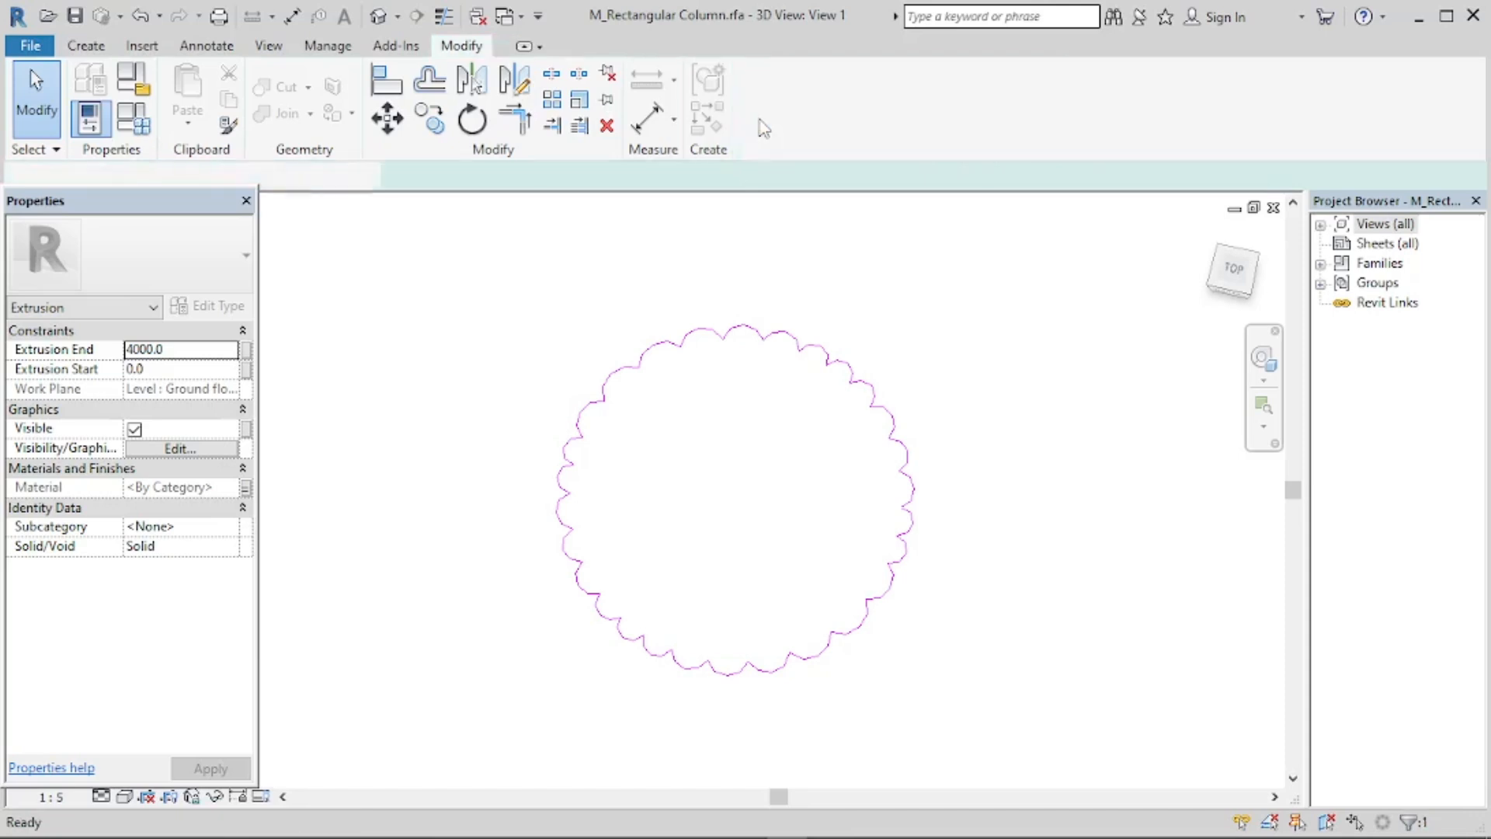
pyautogui.scroll(-5, 734, 557)
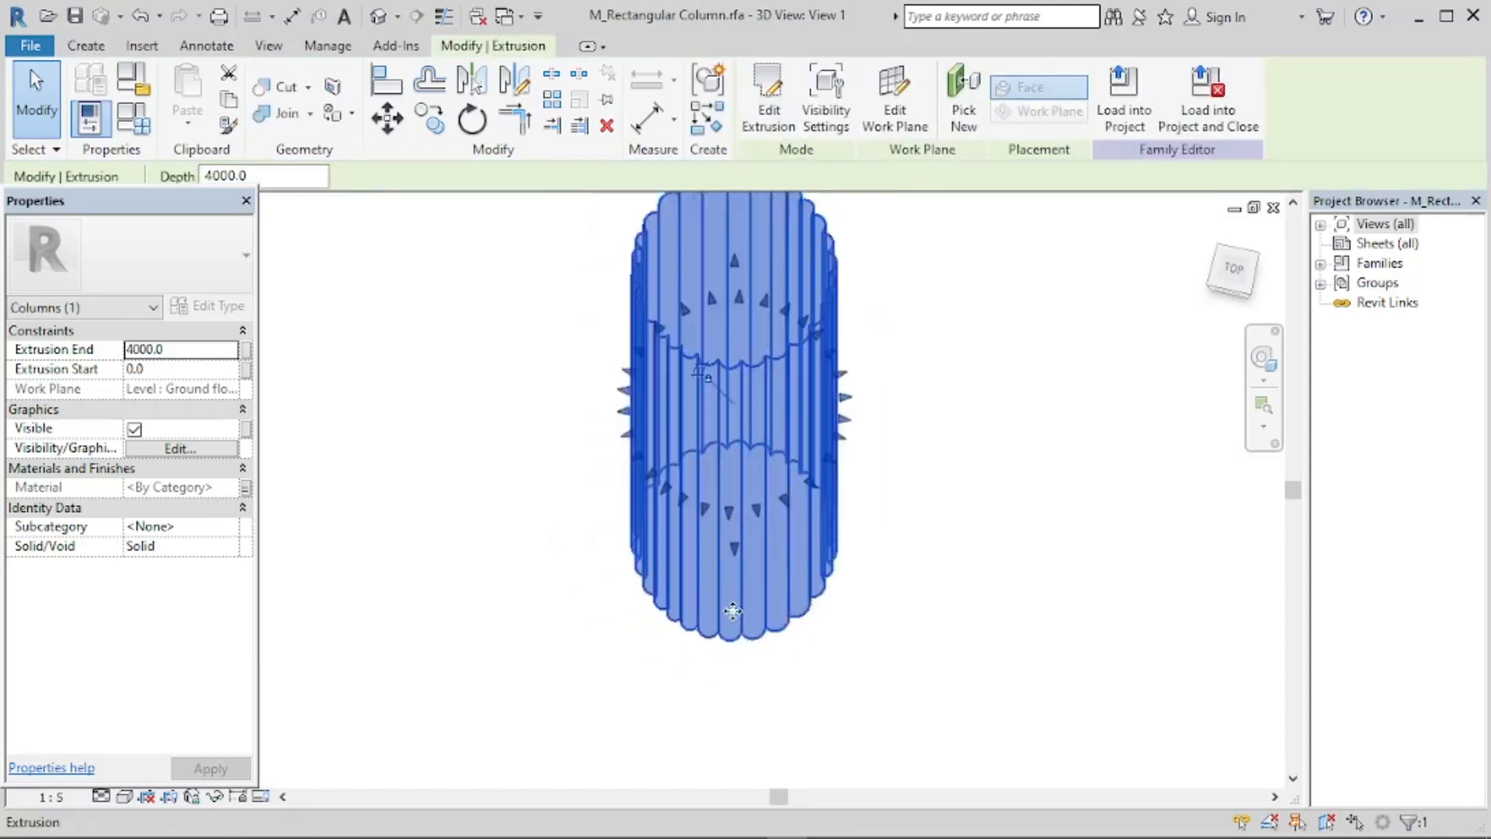
pyautogui.keyDown('shift'); pyautogui.moveTo(848, 645); pyautogui.dragTo(875, 559, button='middle'); pyautogui.keyUp('shift')
pyautogui.click(911, 475)
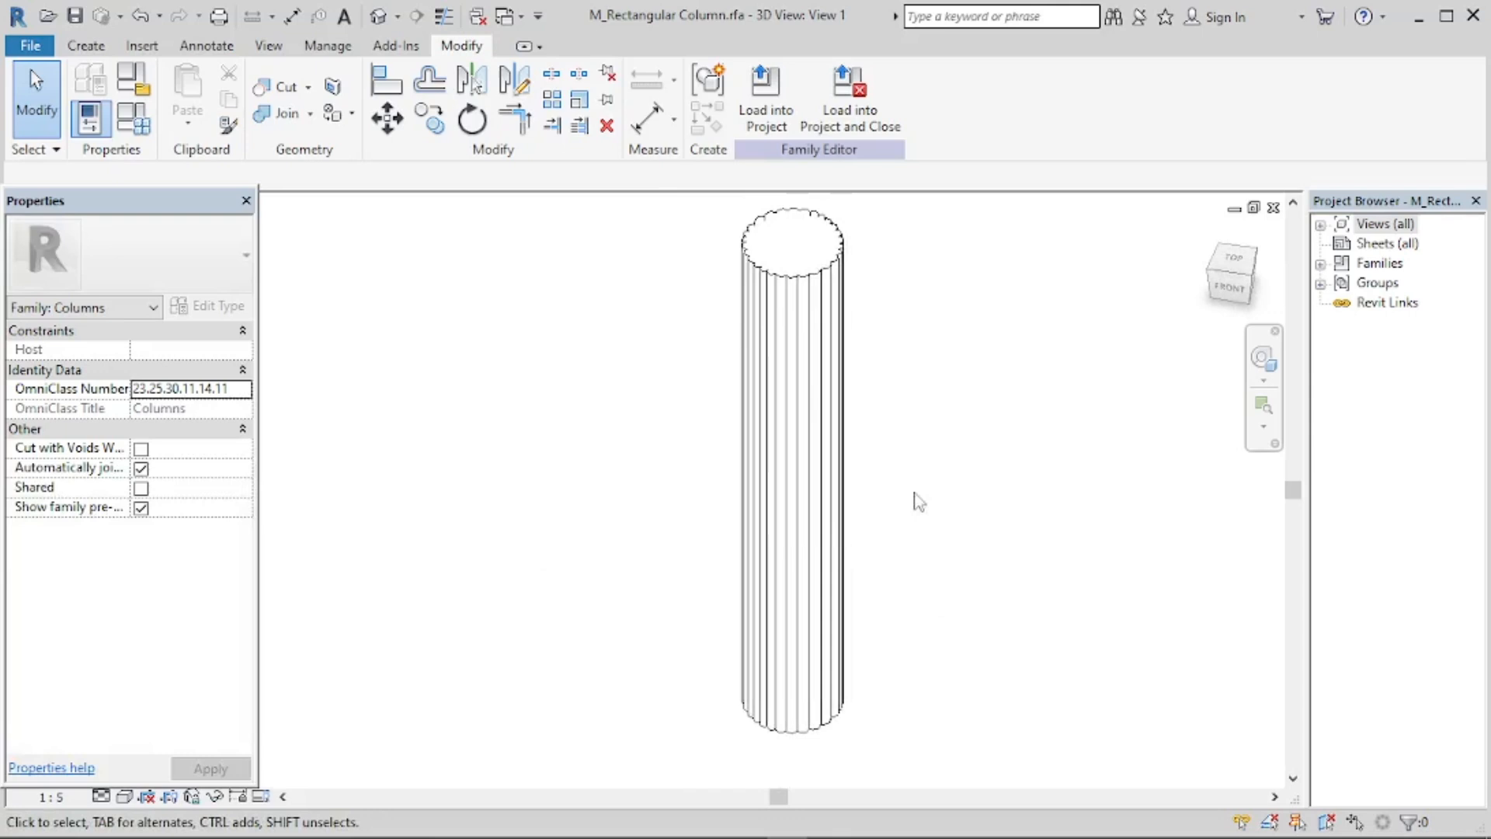
# Save the family as M_circular Column.rfa in Documents, load it into the project while closing it, and accept the ignorable warning.
pyautogui.click(819, 107)
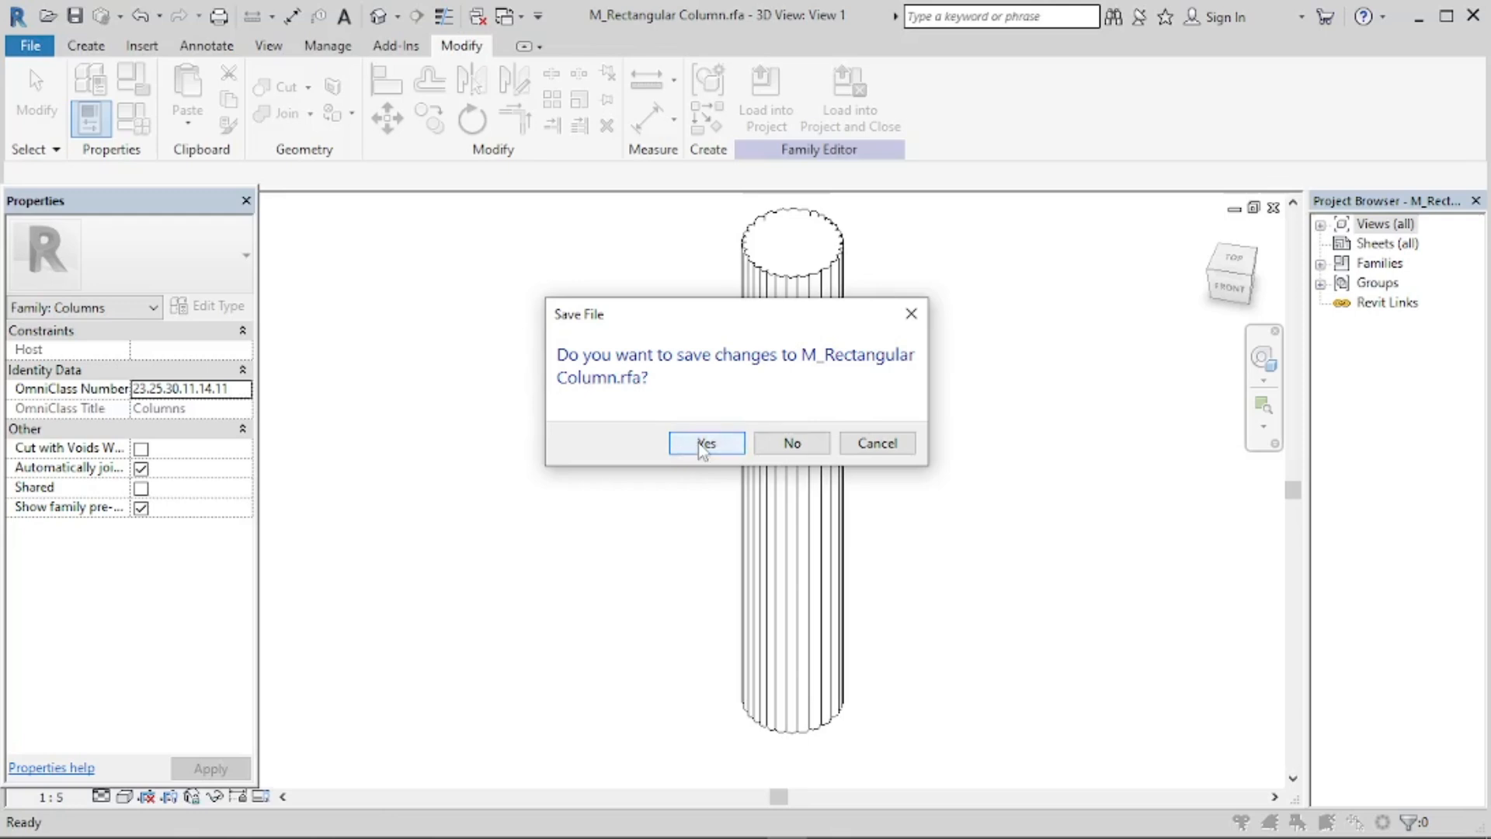
pyautogui.click(703, 444)
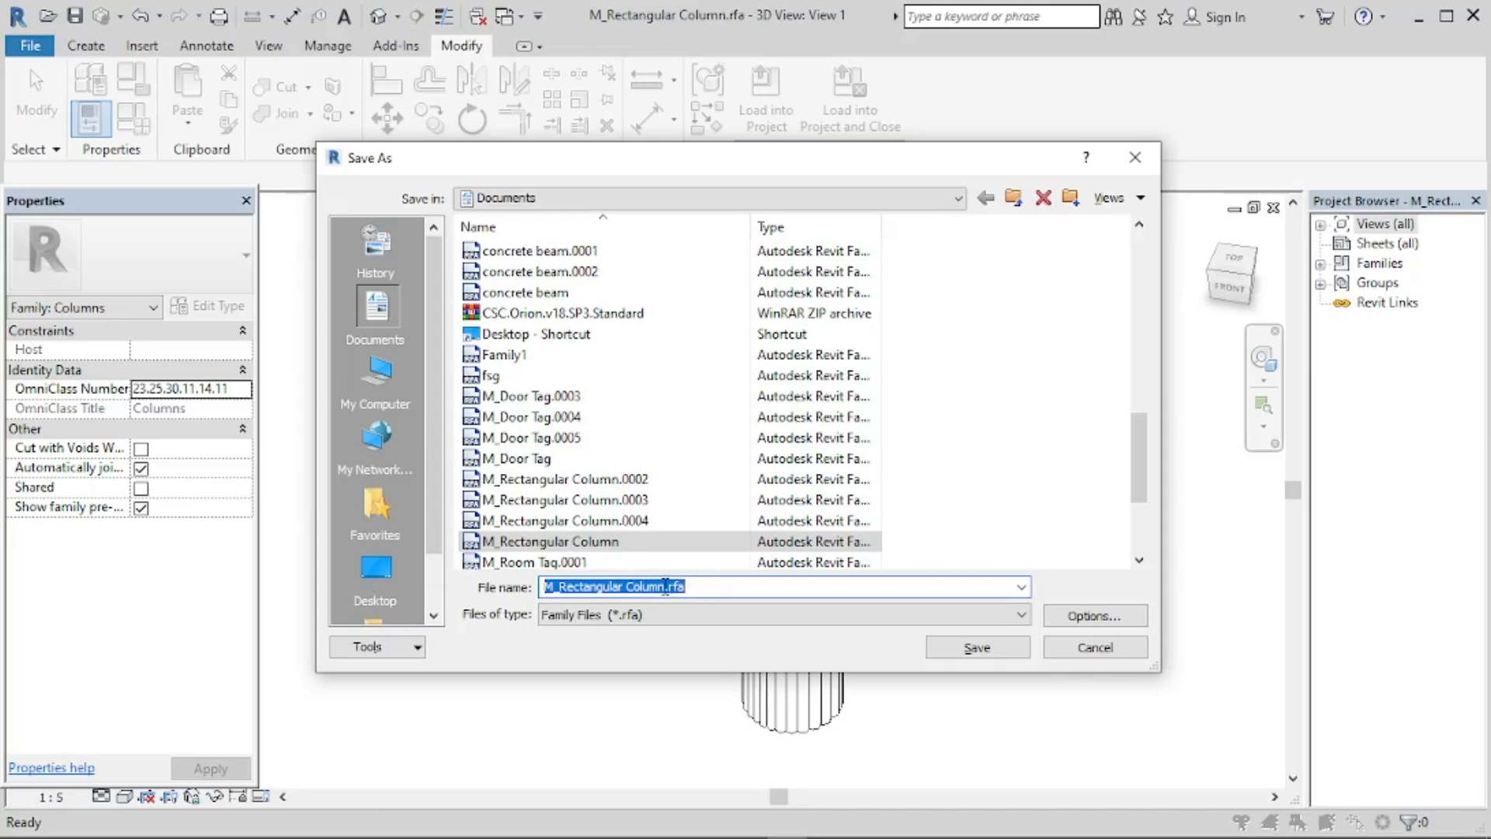
pyautogui.click(623, 588)
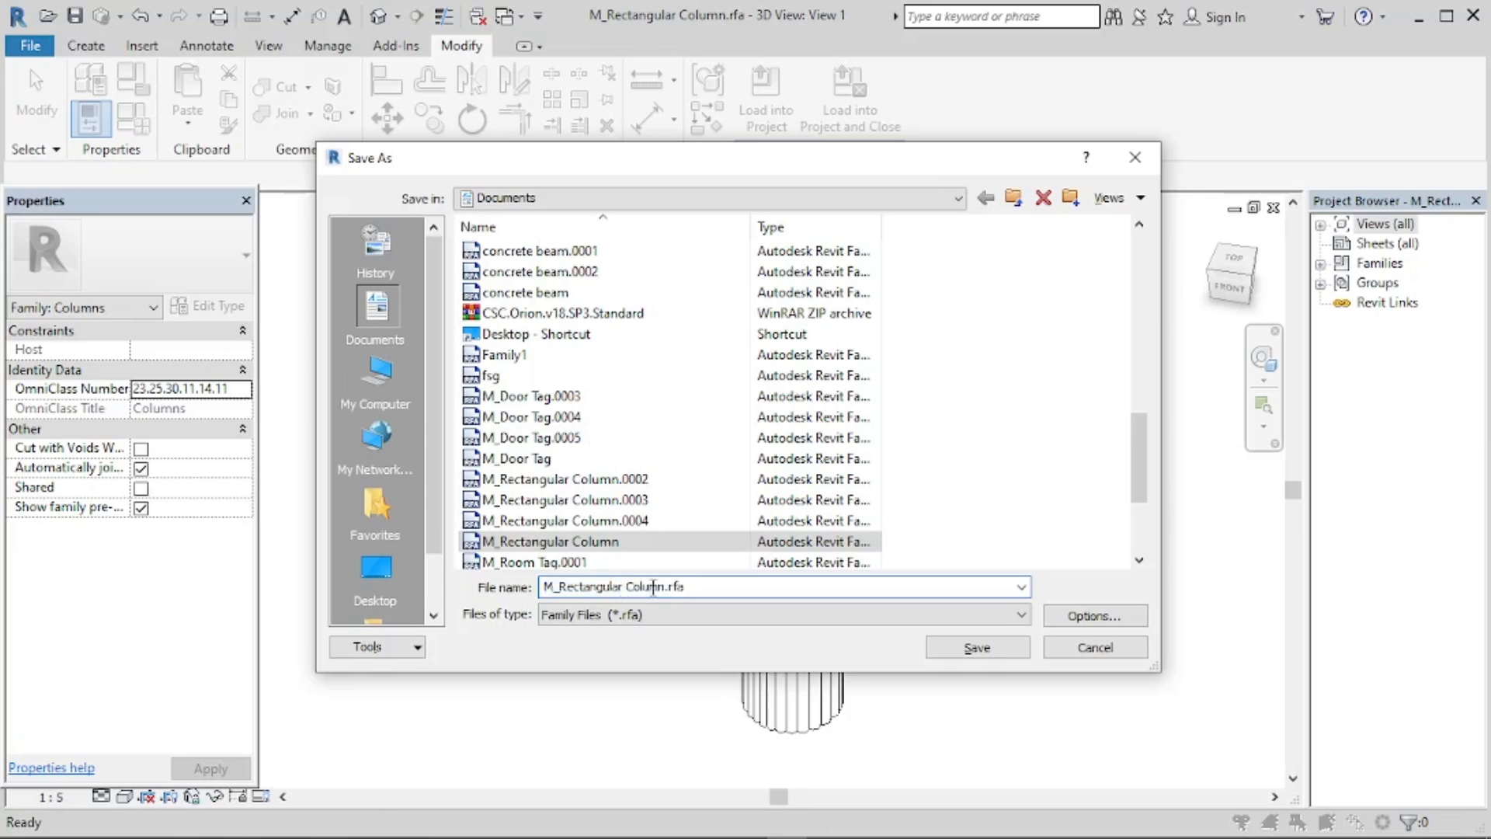
pyautogui.press('BackSpace')
pyautogui.press('BackSpace')
pyautogui.press('BackSpace')
pyautogui.press('BackSpace')
pyautogui.press('BackSpace')
pyautogui.press('BackSpace')
pyautogui.press('BackSpace')
pyautogui.press('BackSpace')
pyautogui.press('BackSpace')
pyautogui.press('BackSpace')
pyautogui.press('BackSpace')
pyautogui.write('circular')
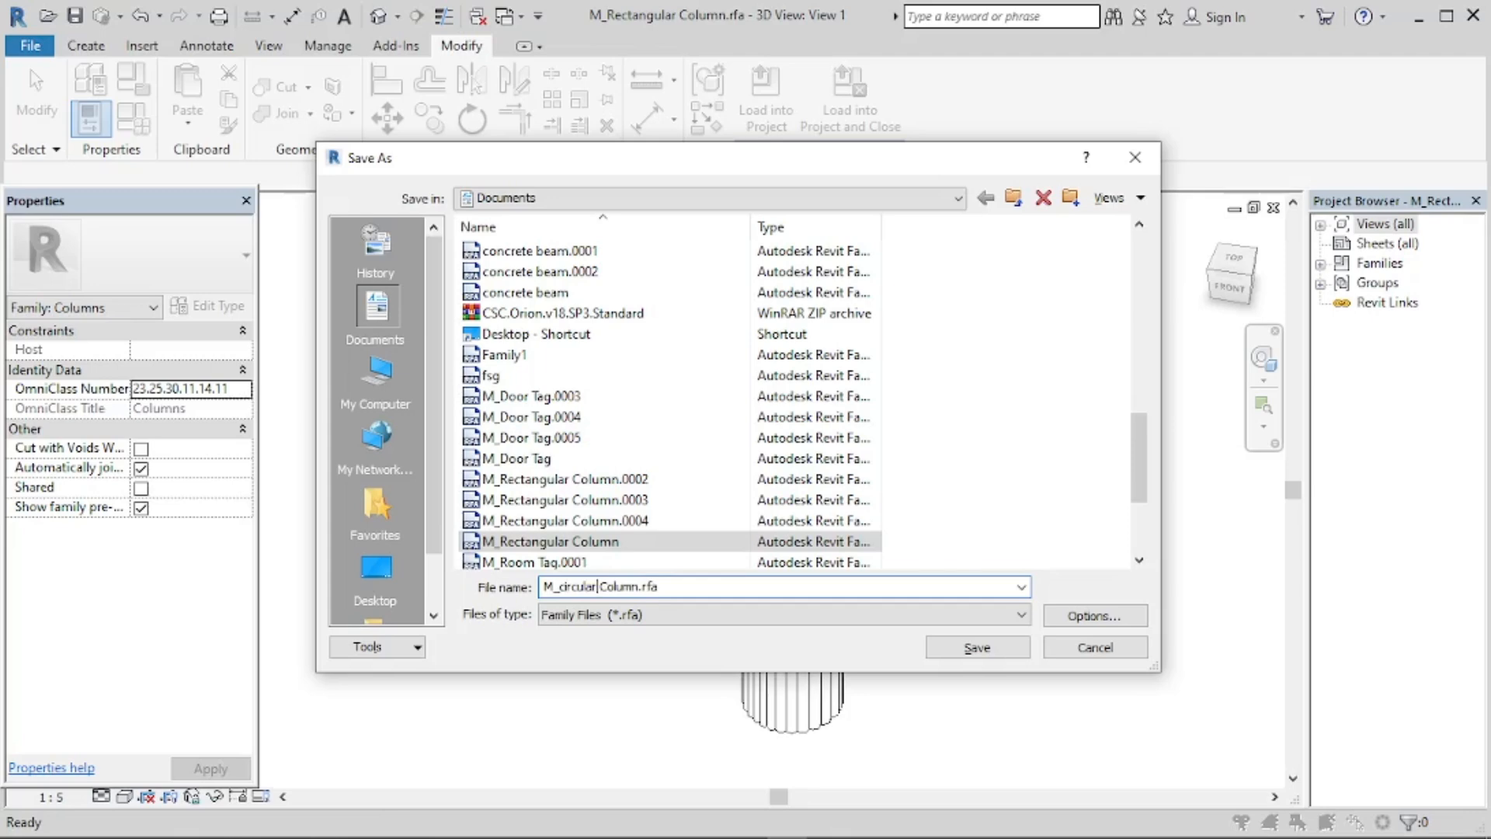
pyautogui.click(991, 649)
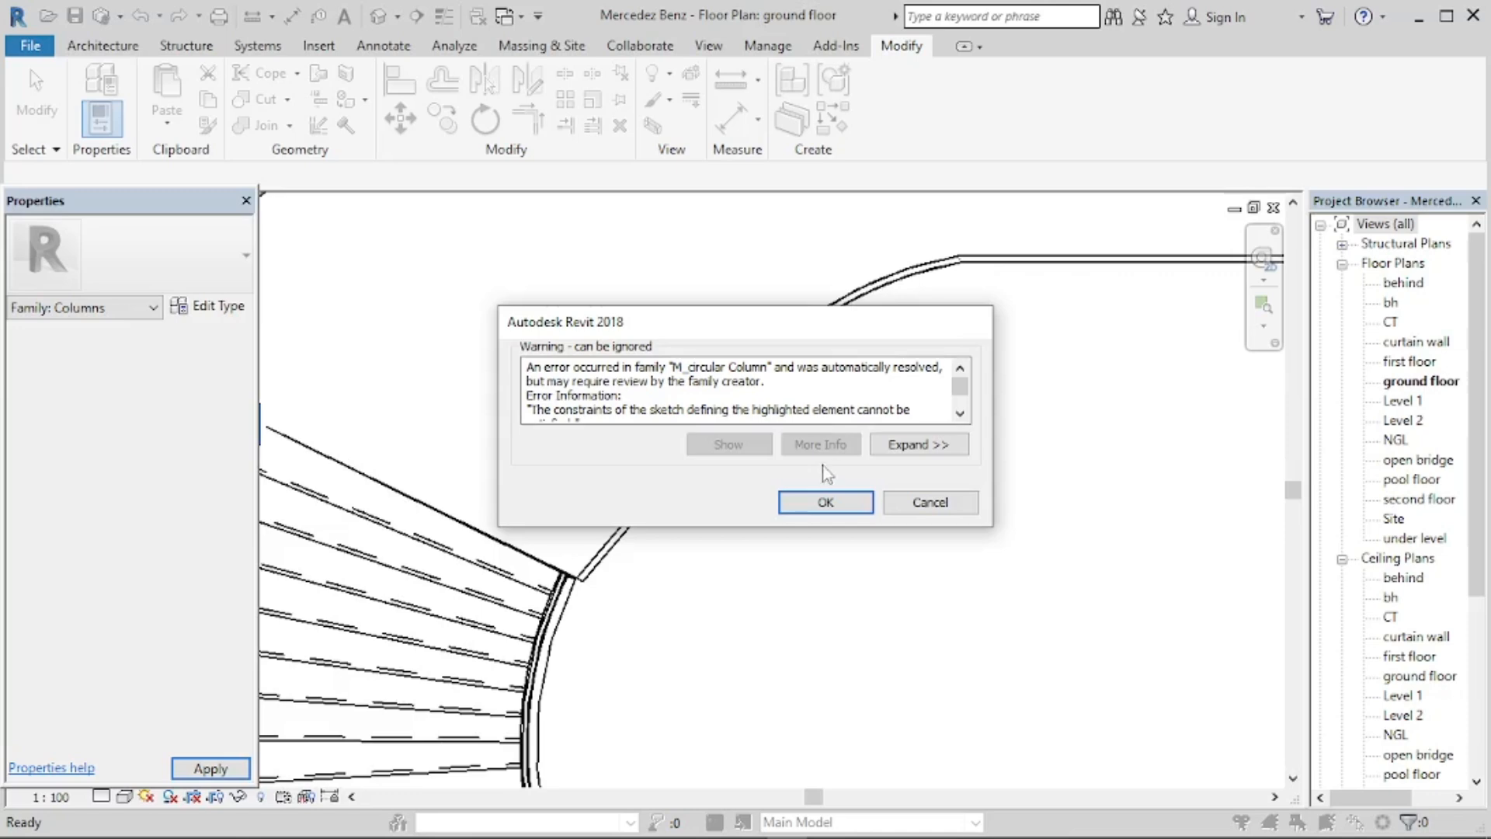
pyautogui.scroll(-1, 826, 491)
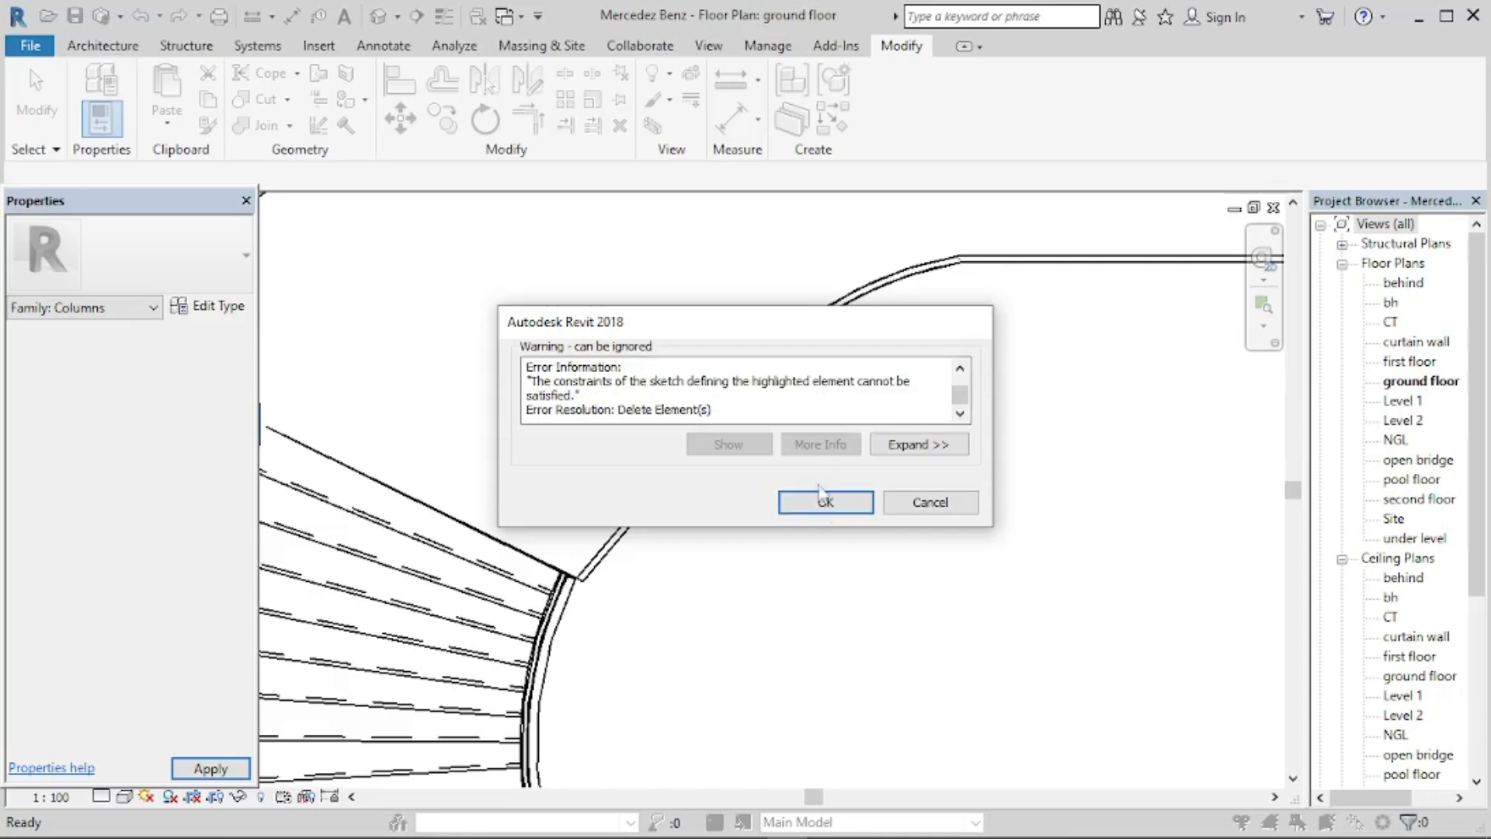
pyautogui.click(827, 506)
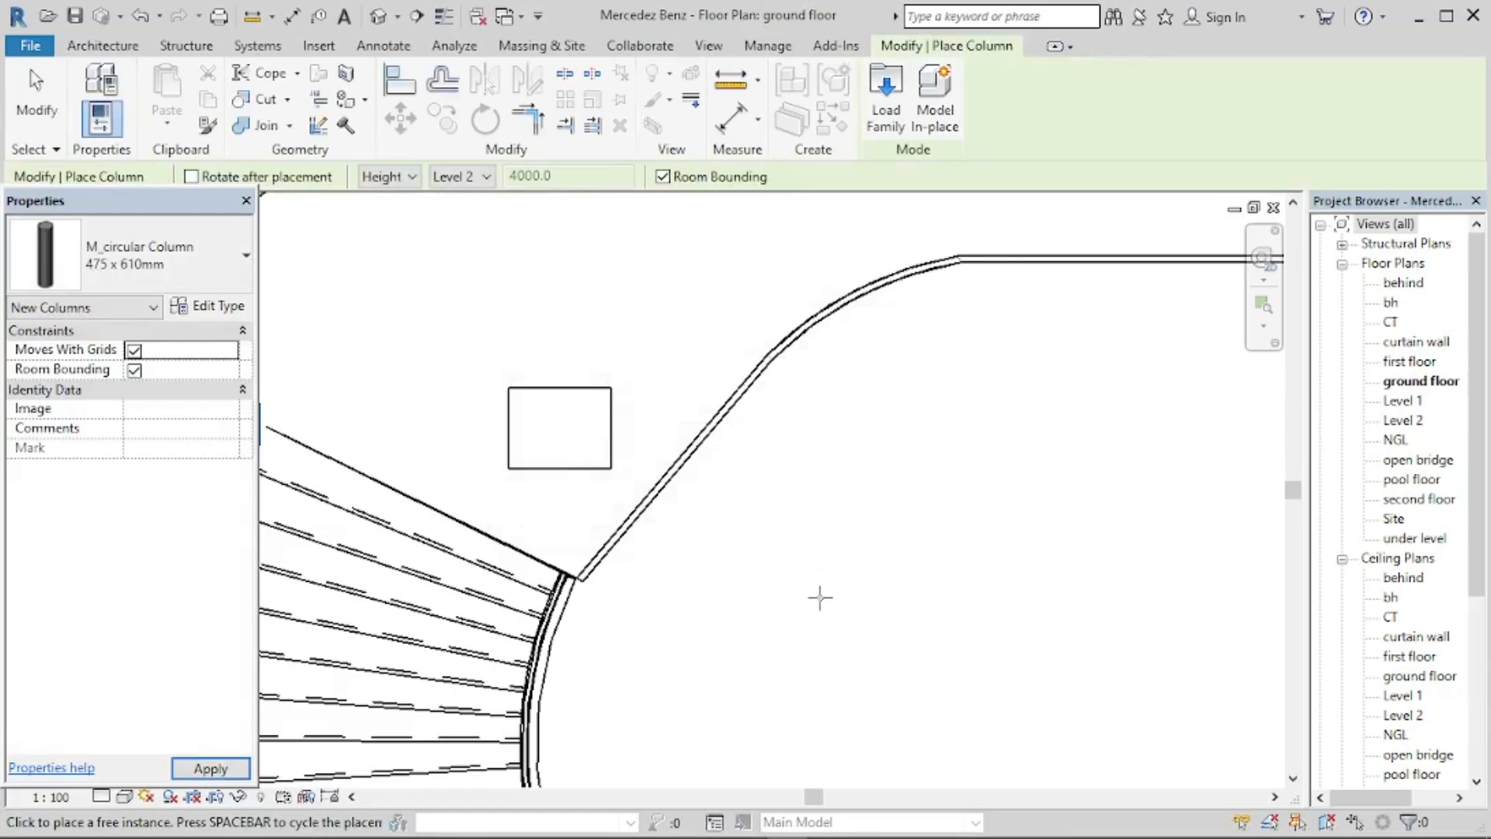
# Exit column placement and delete the rectangular column at the upper inner corner of the curved stair on the ground floor plan.
pyautogui.scroll(-3, 776, 422)
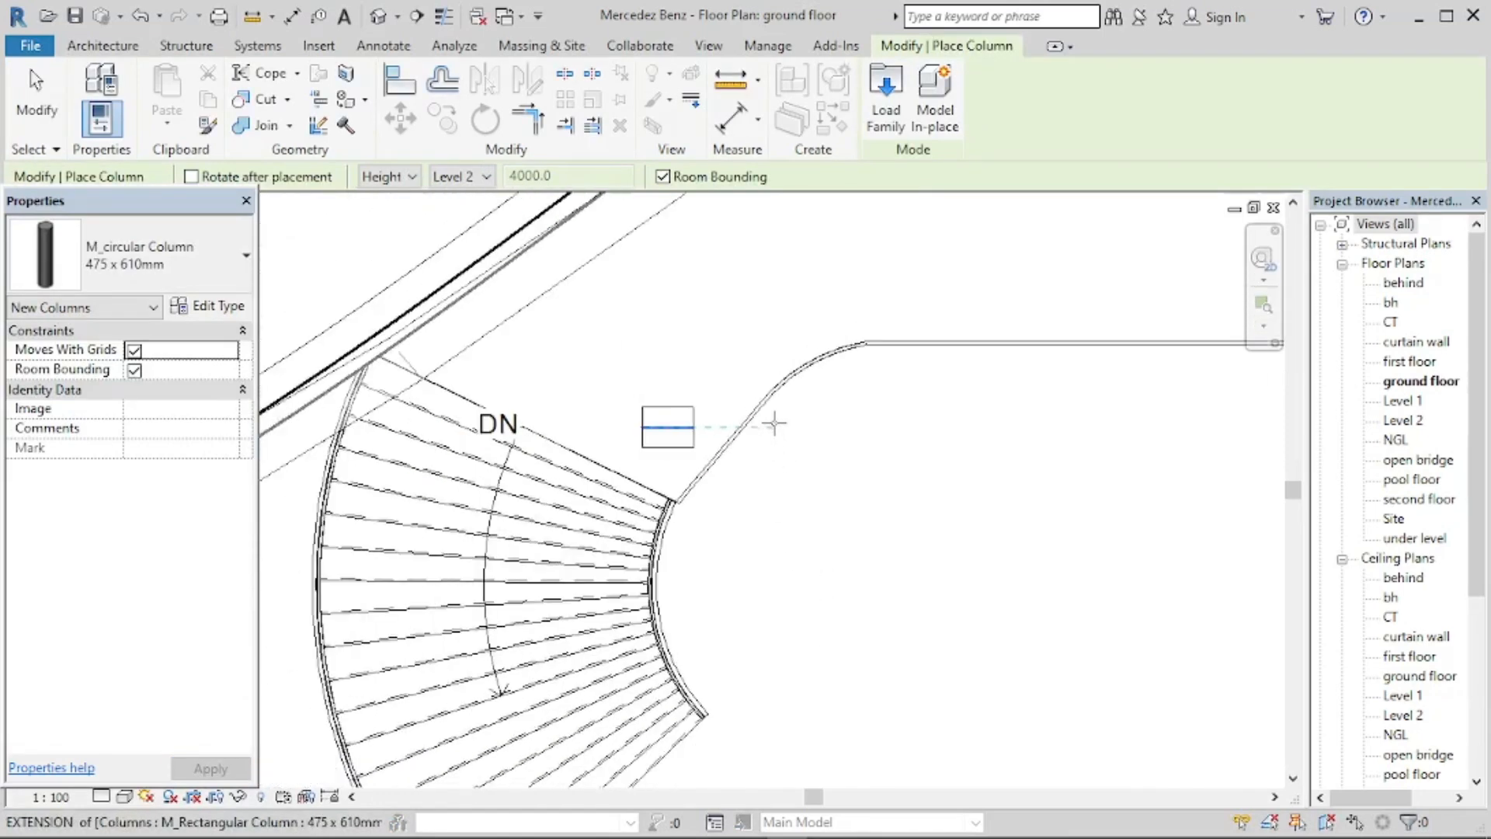
pyautogui.click(376, 17)
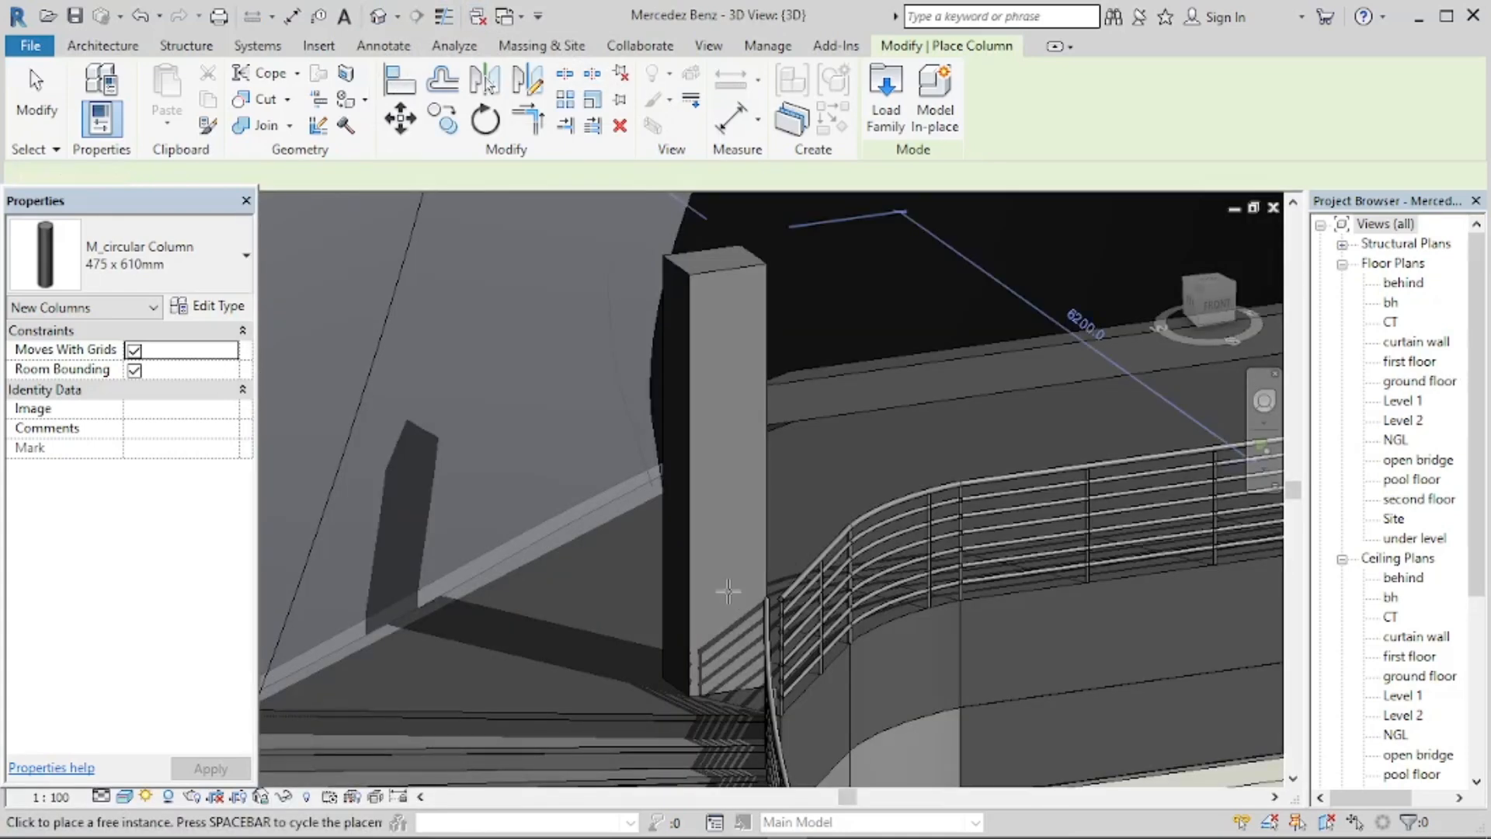
pyautogui.scroll(-3, 729, 590)
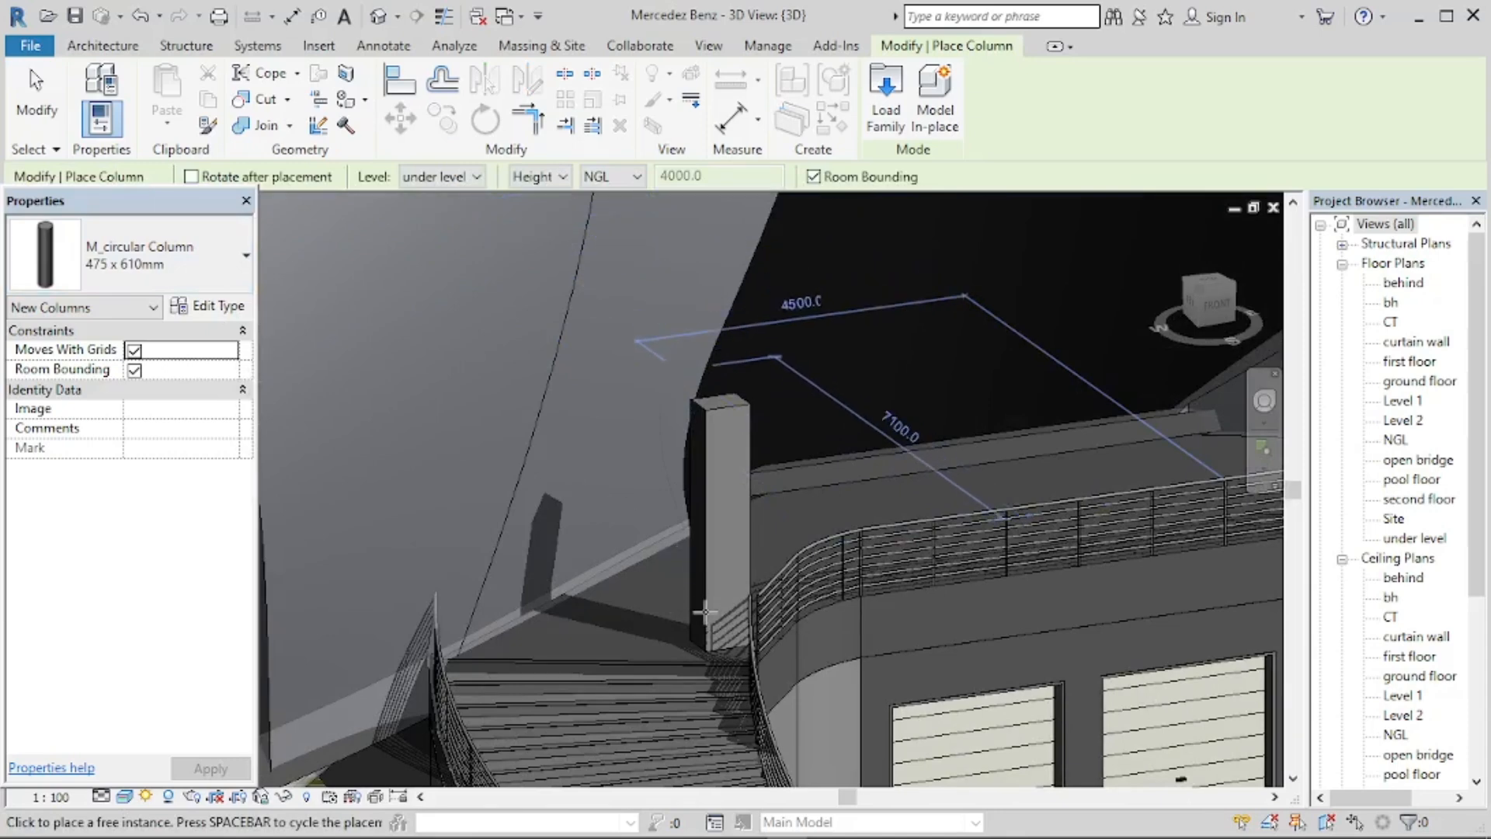
pyautogui.press('Escape')
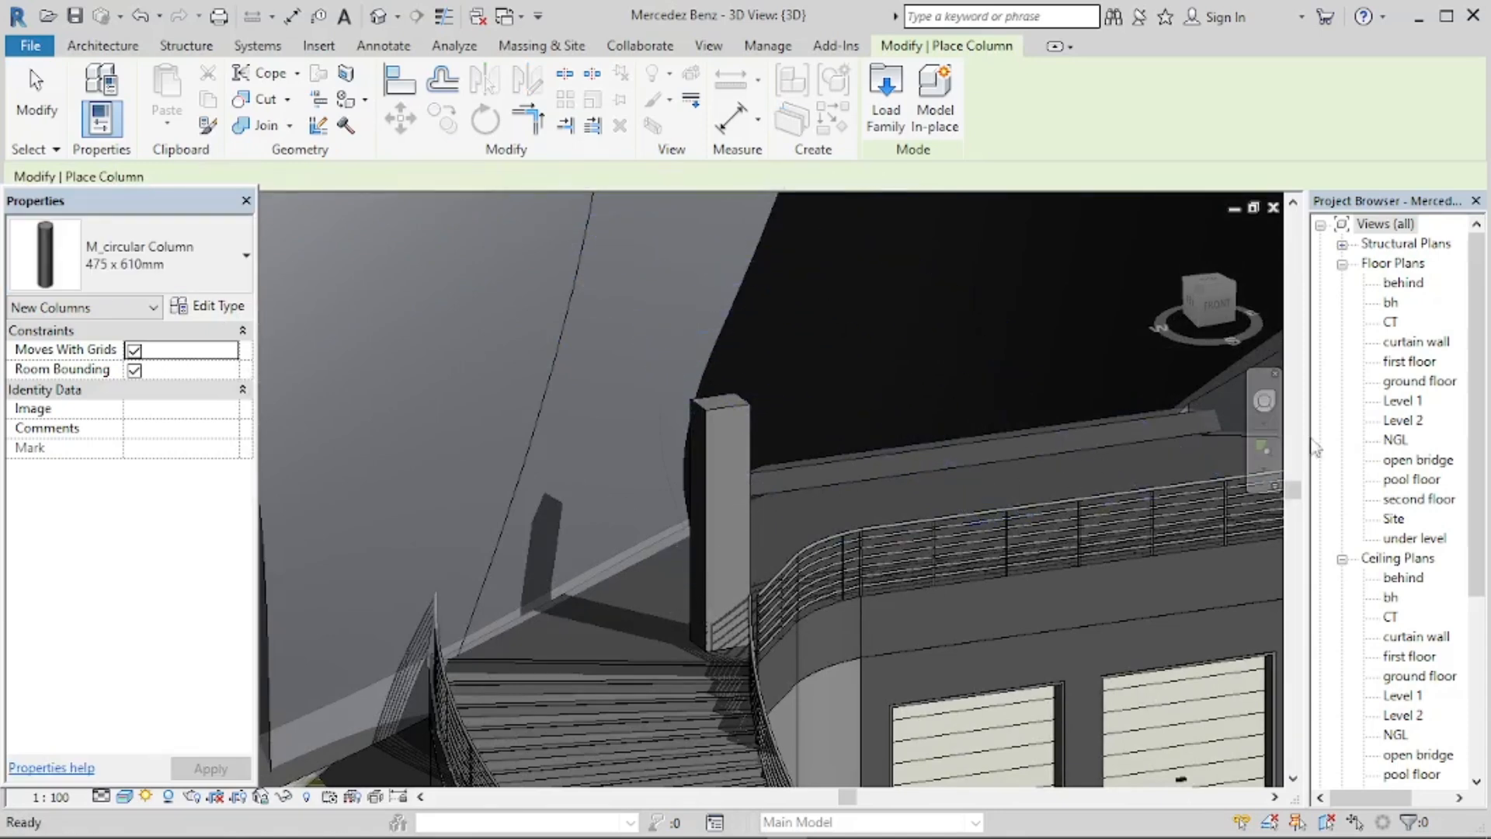
pyautogui.press('Escape')
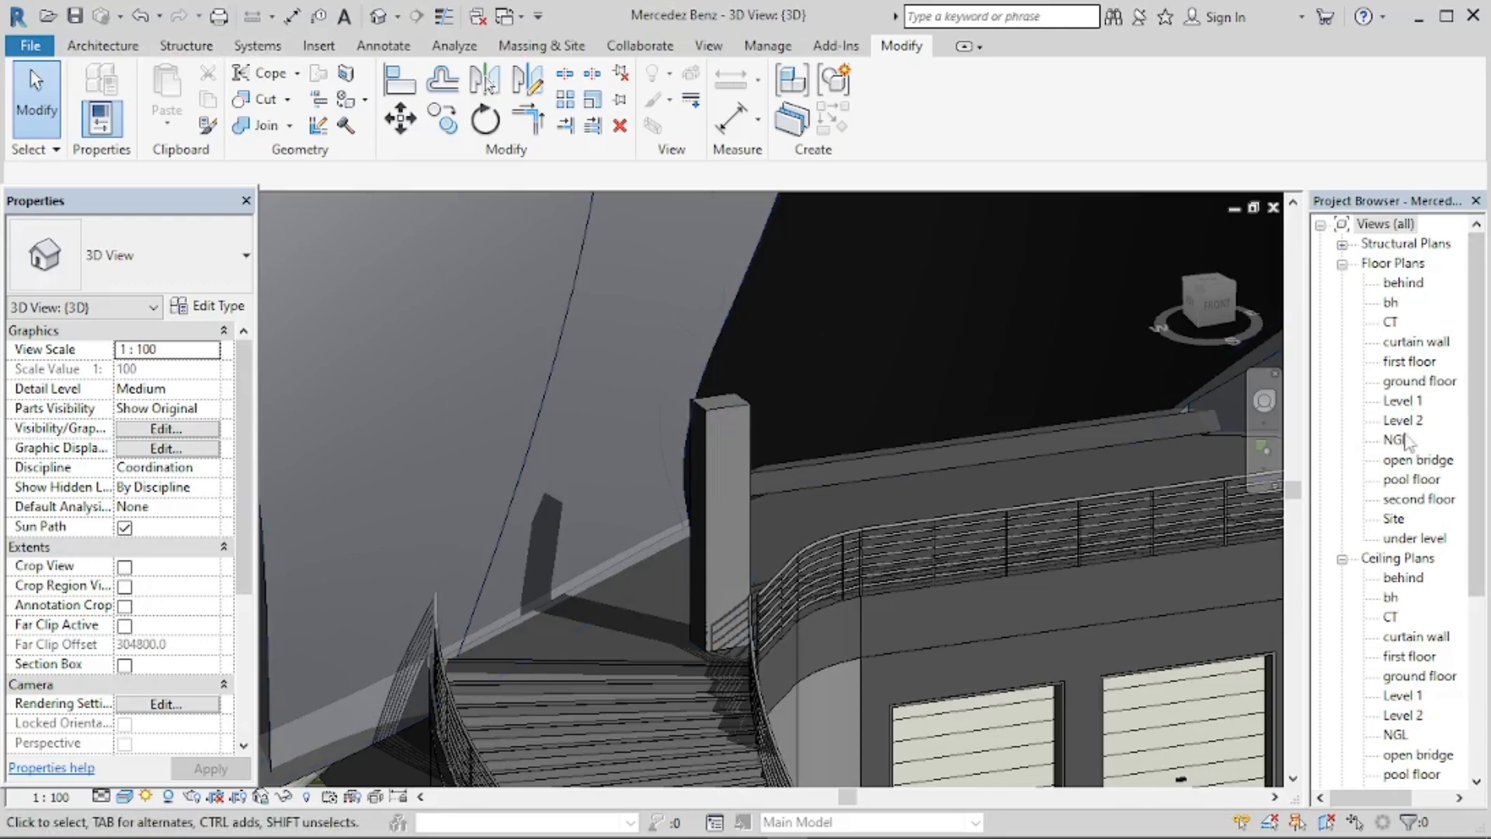
pyautogui.doubleClick(1408, 382)
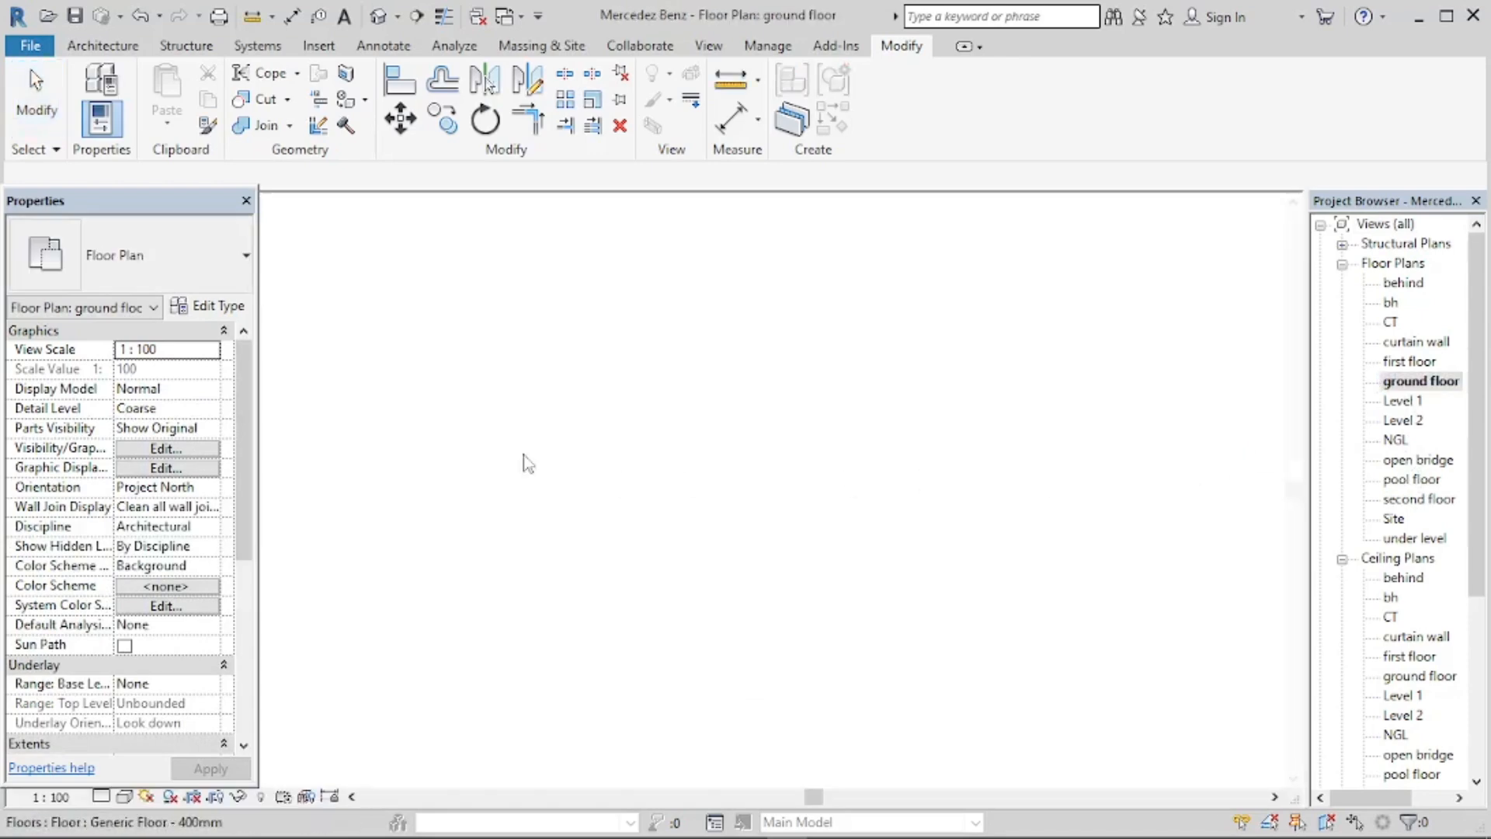
pyautogui.click(683, 449)
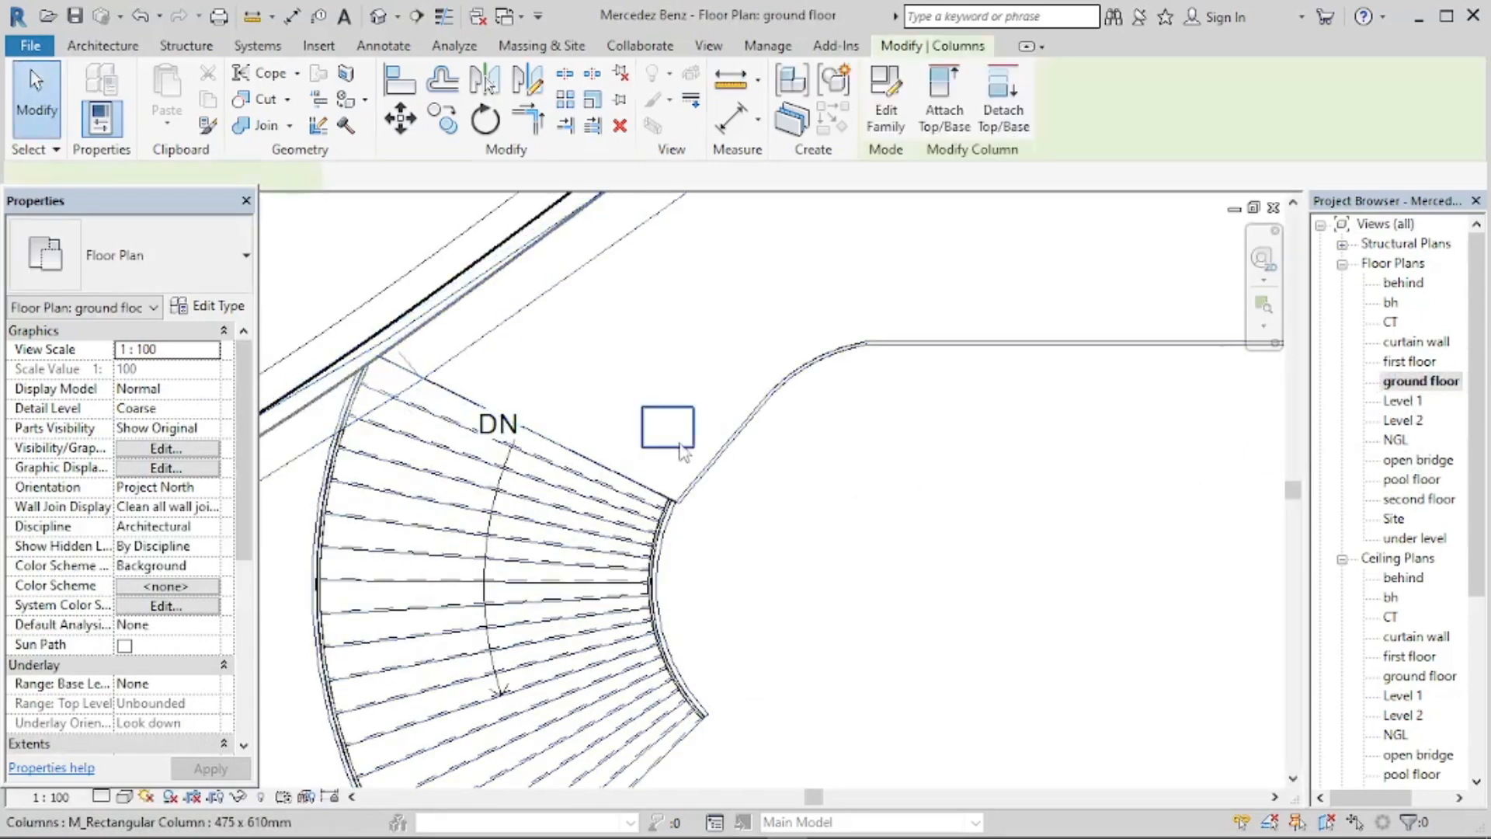
pyautogui.click(726, 481)
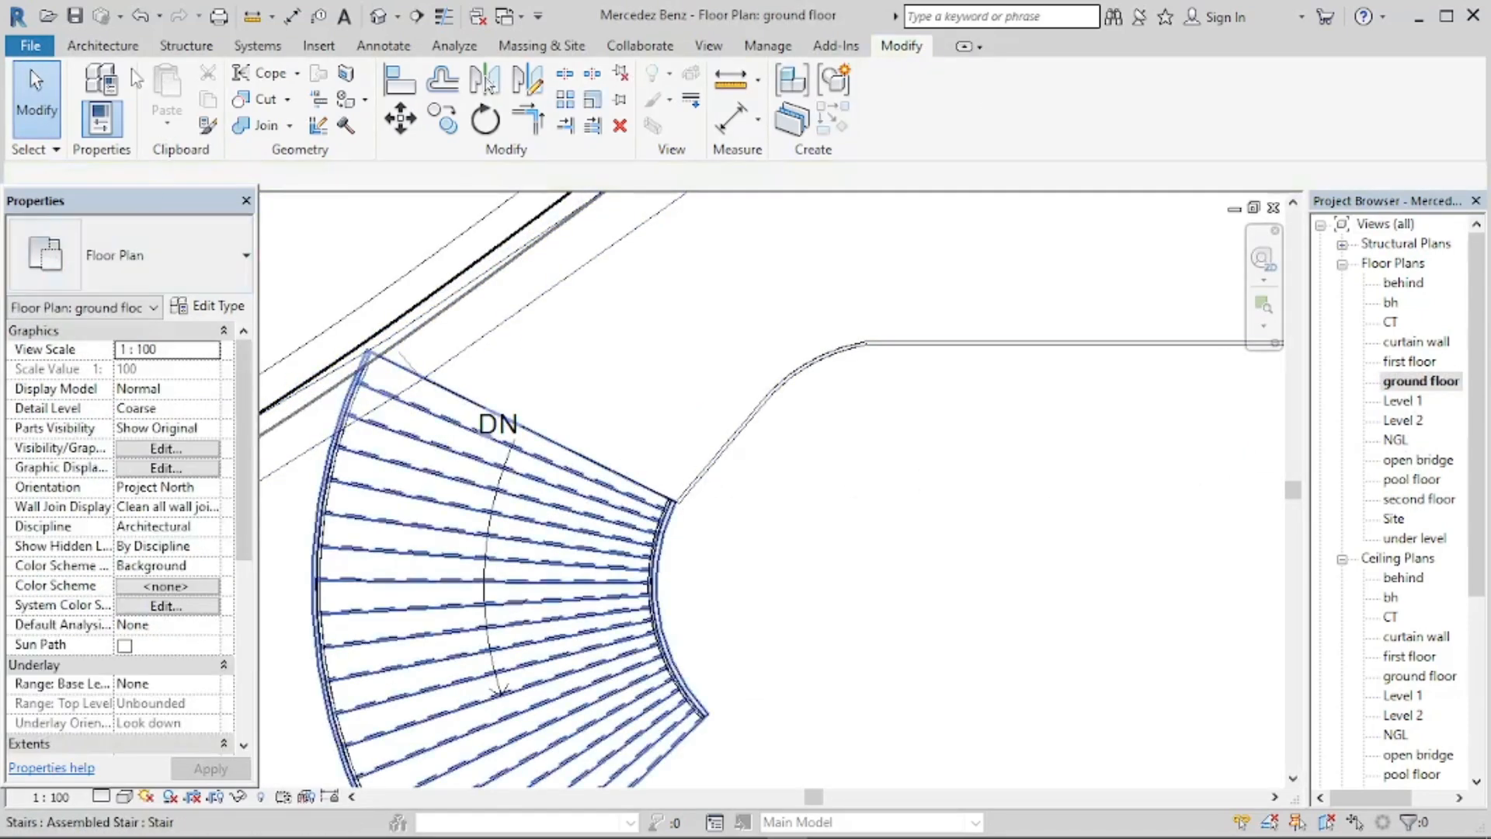
# Place architectural columns of type M_circular Column 475 x 610mm near the curved stair's upper inner corner on the ground floor.
pyautogui.click(109, 47)
pyautogui.click(345, 117)
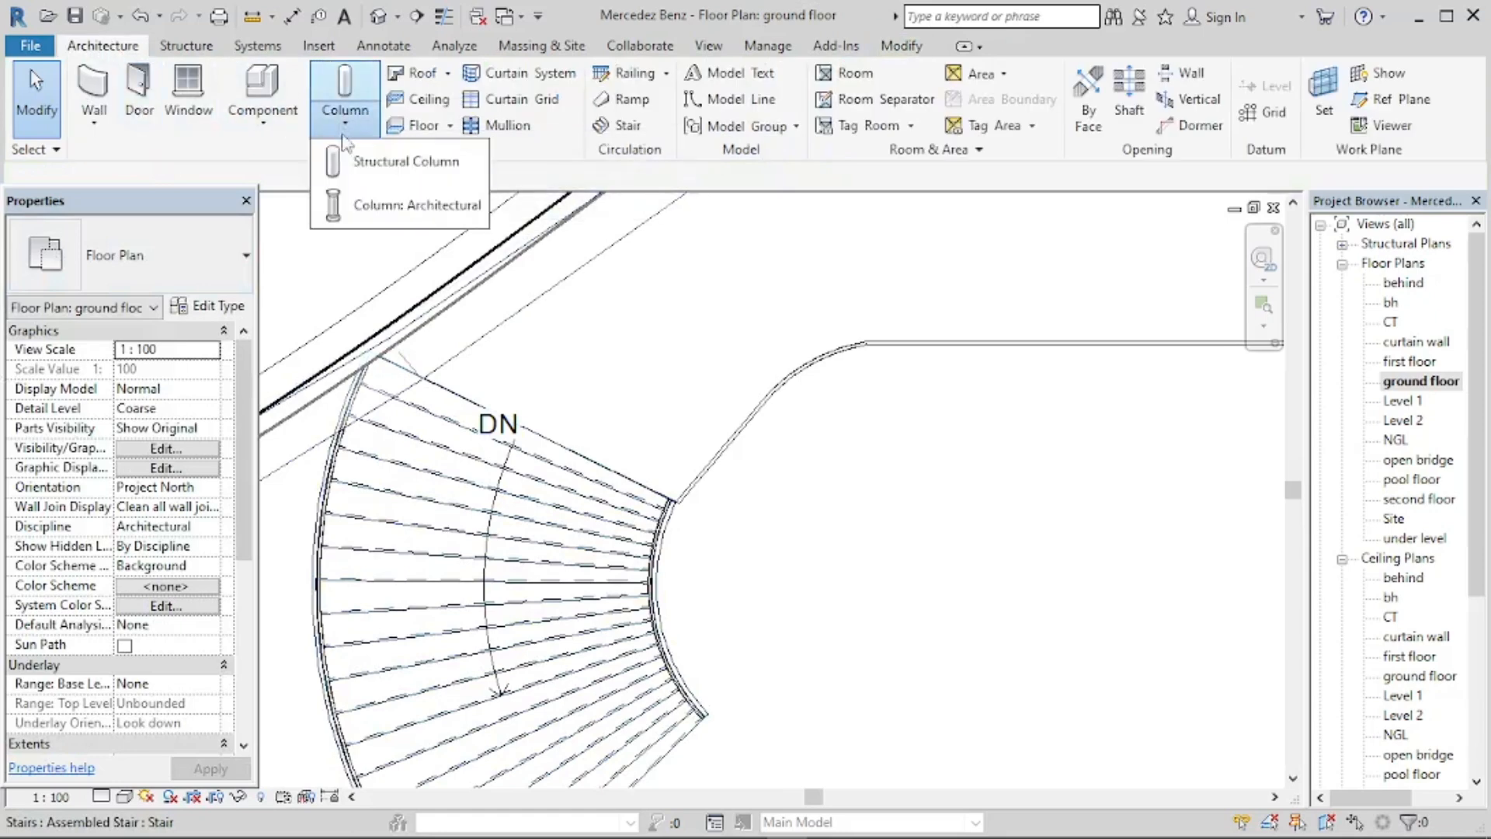
pyautogui.click(360, 206)
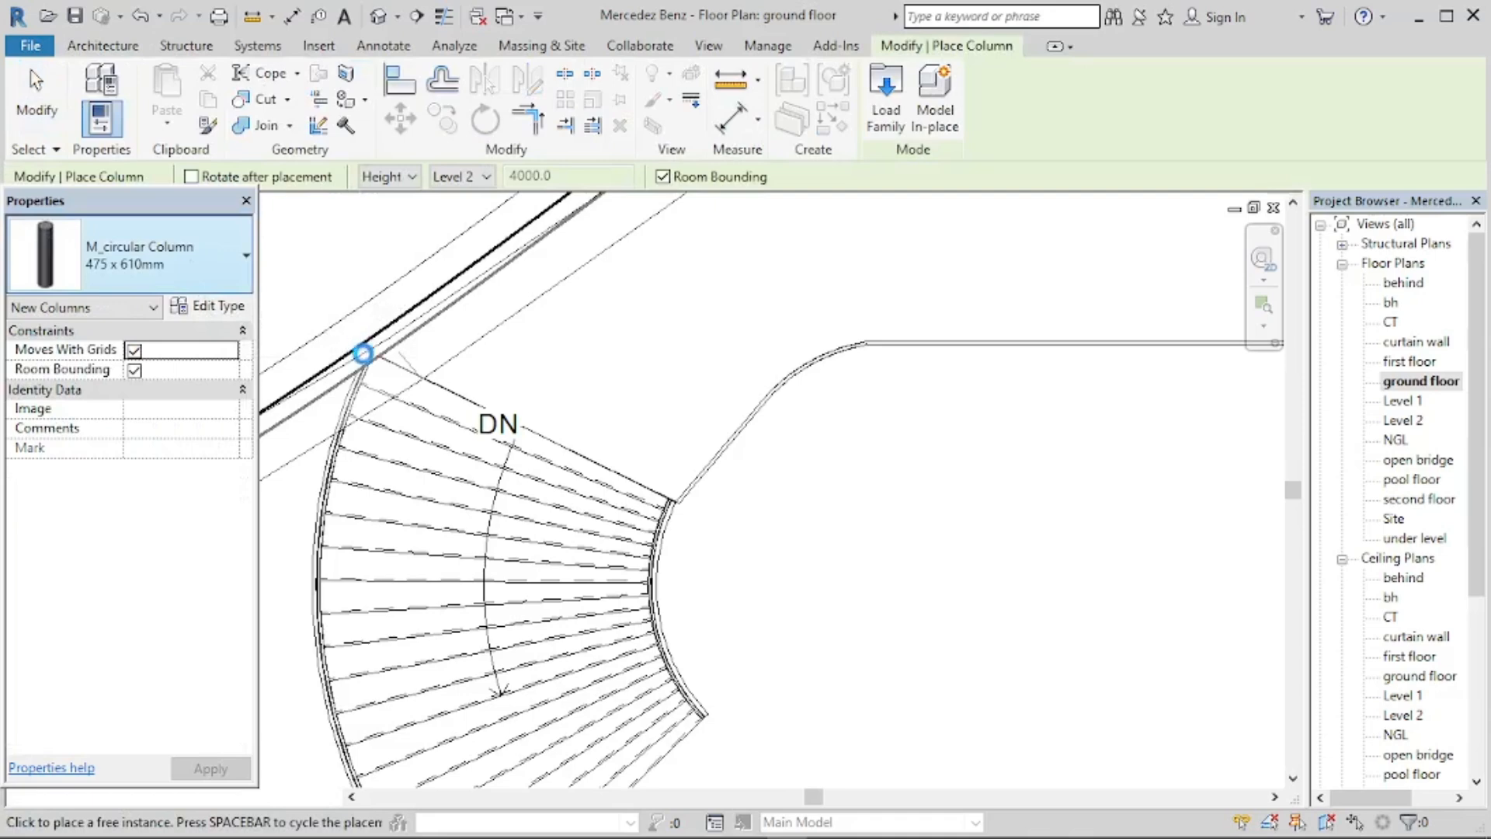
pyautogui.click(206, 268)
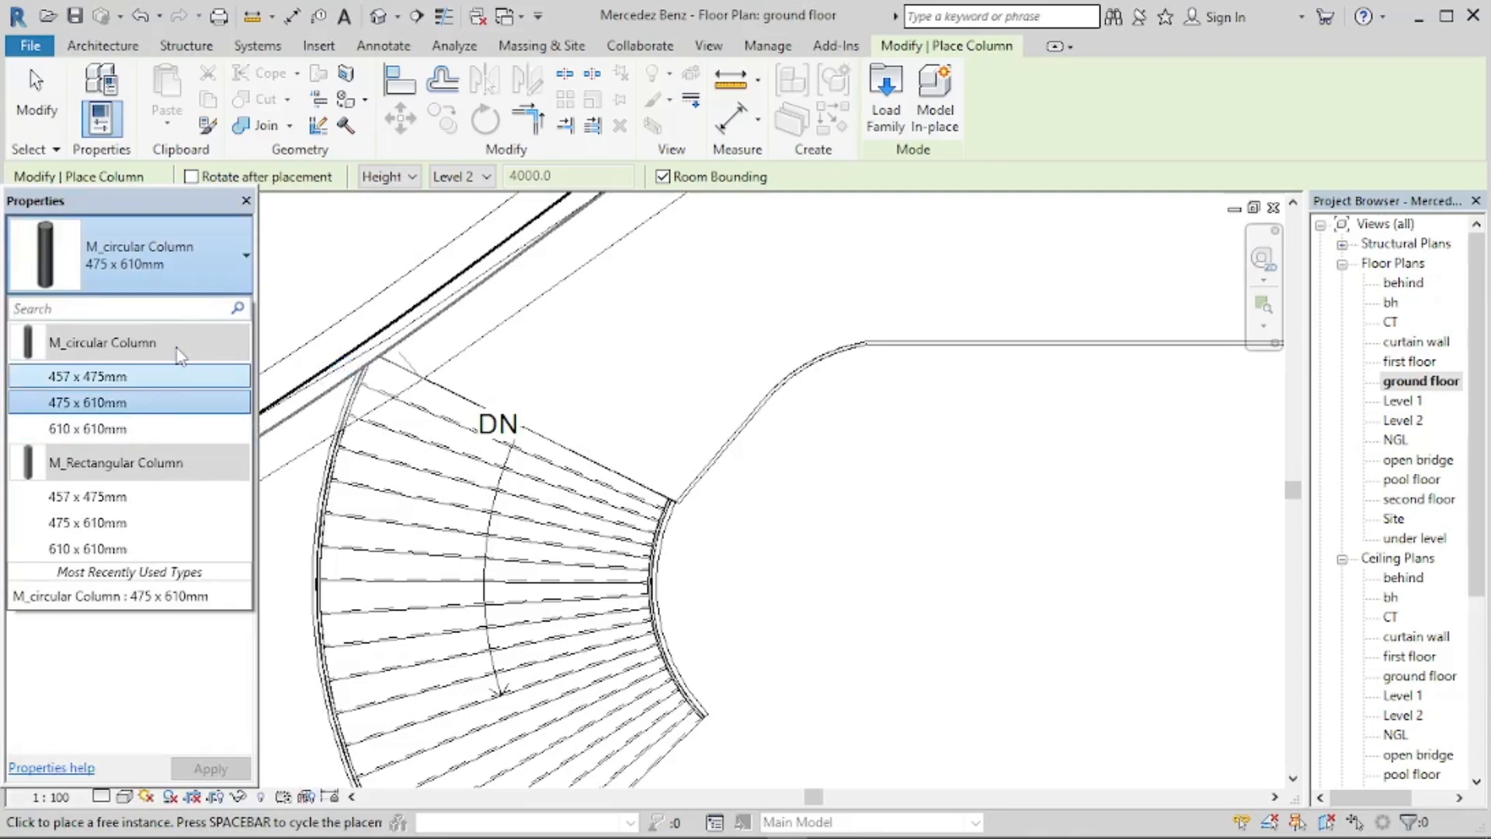
pyautogui.click(682, 458)
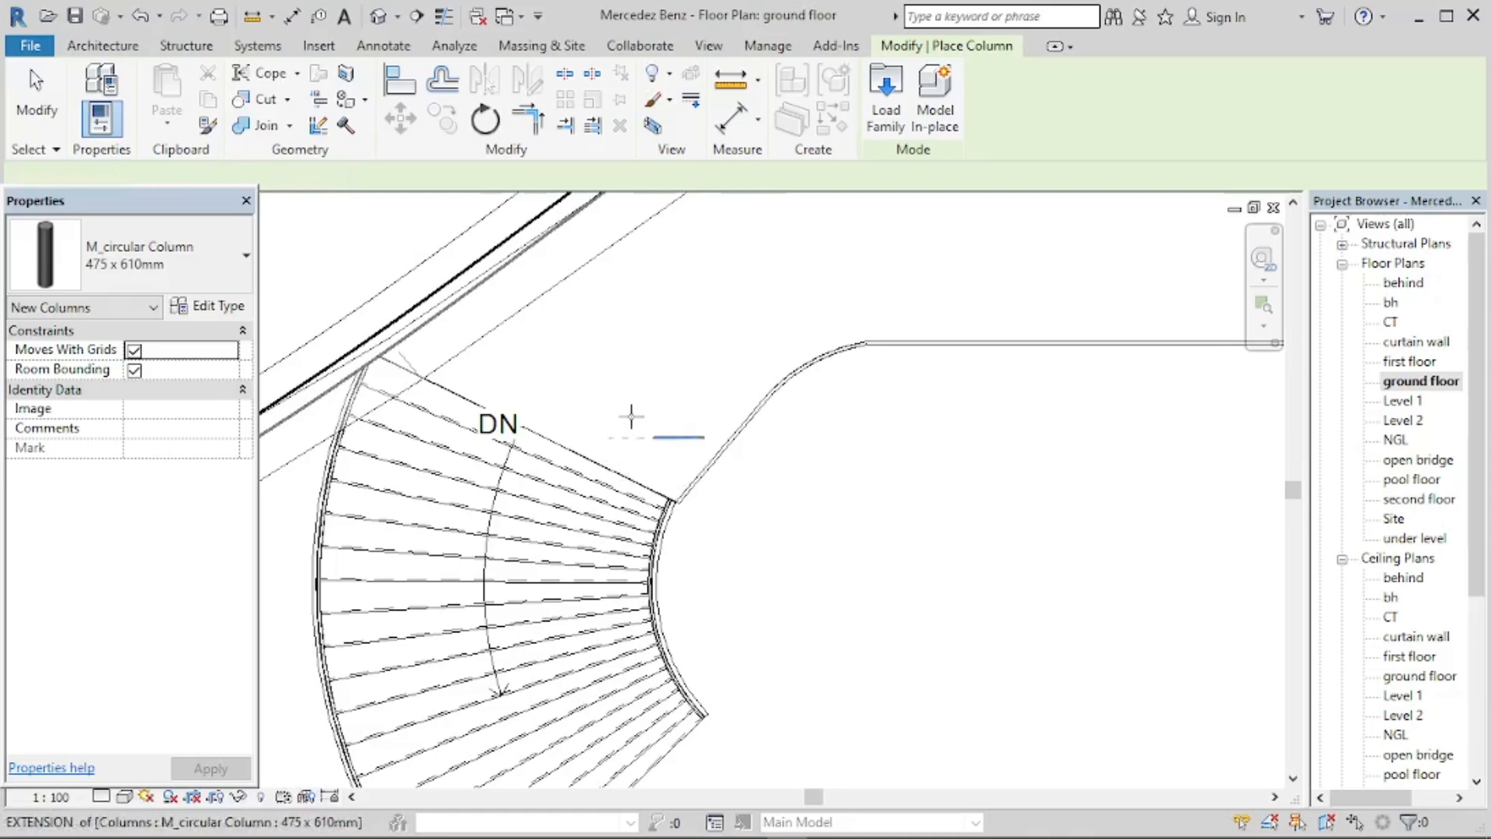
pyautogui.click(665, 455)
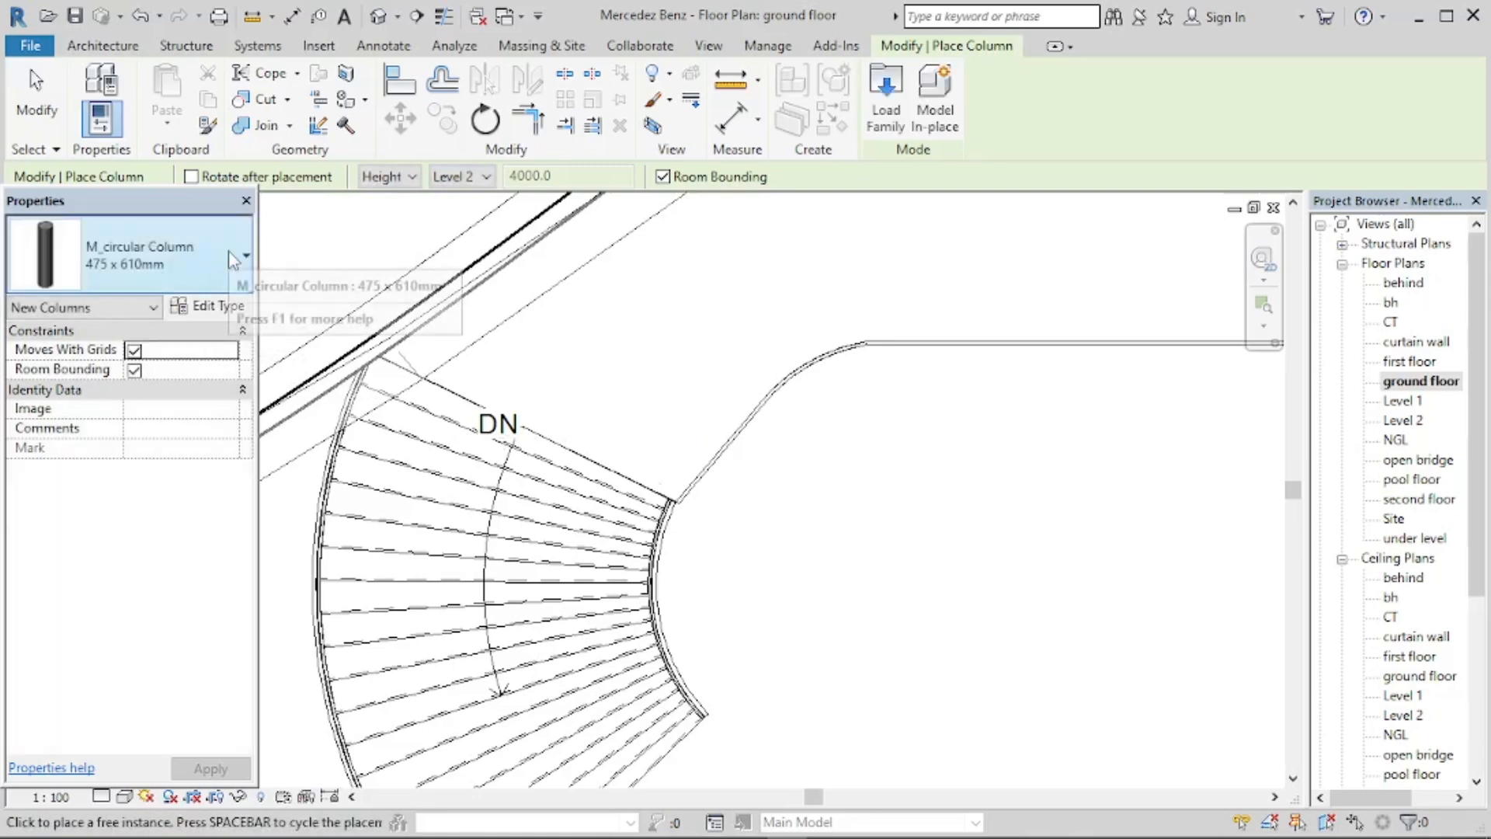
# Reselect the M_circular Column 475 x 610mm type, place more instances near the stair corner, and check the entrance in 3D.
pyautogui.click(198, 256)
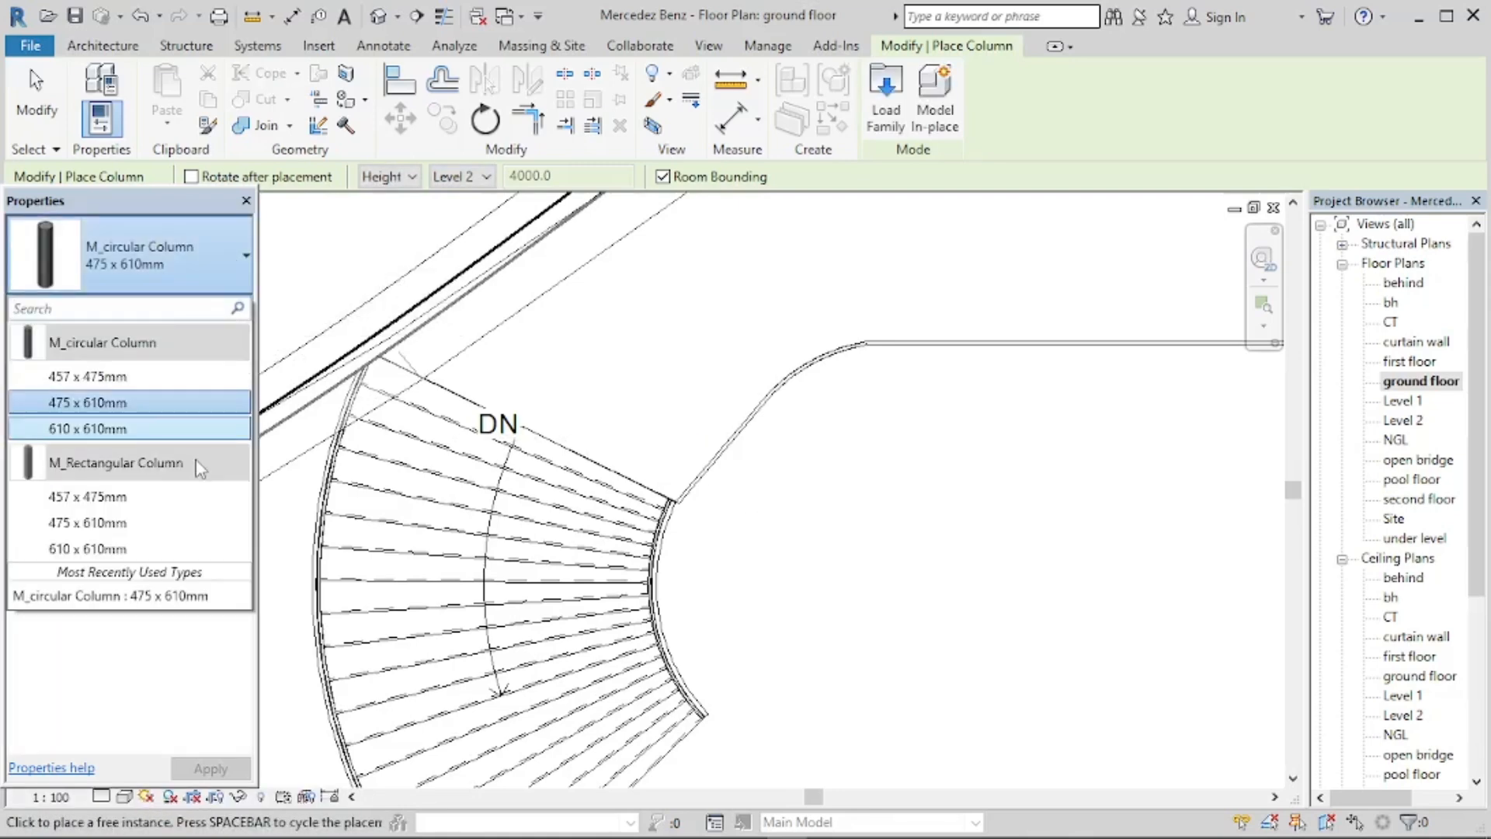
pyautogui.moveTo(161, 435)
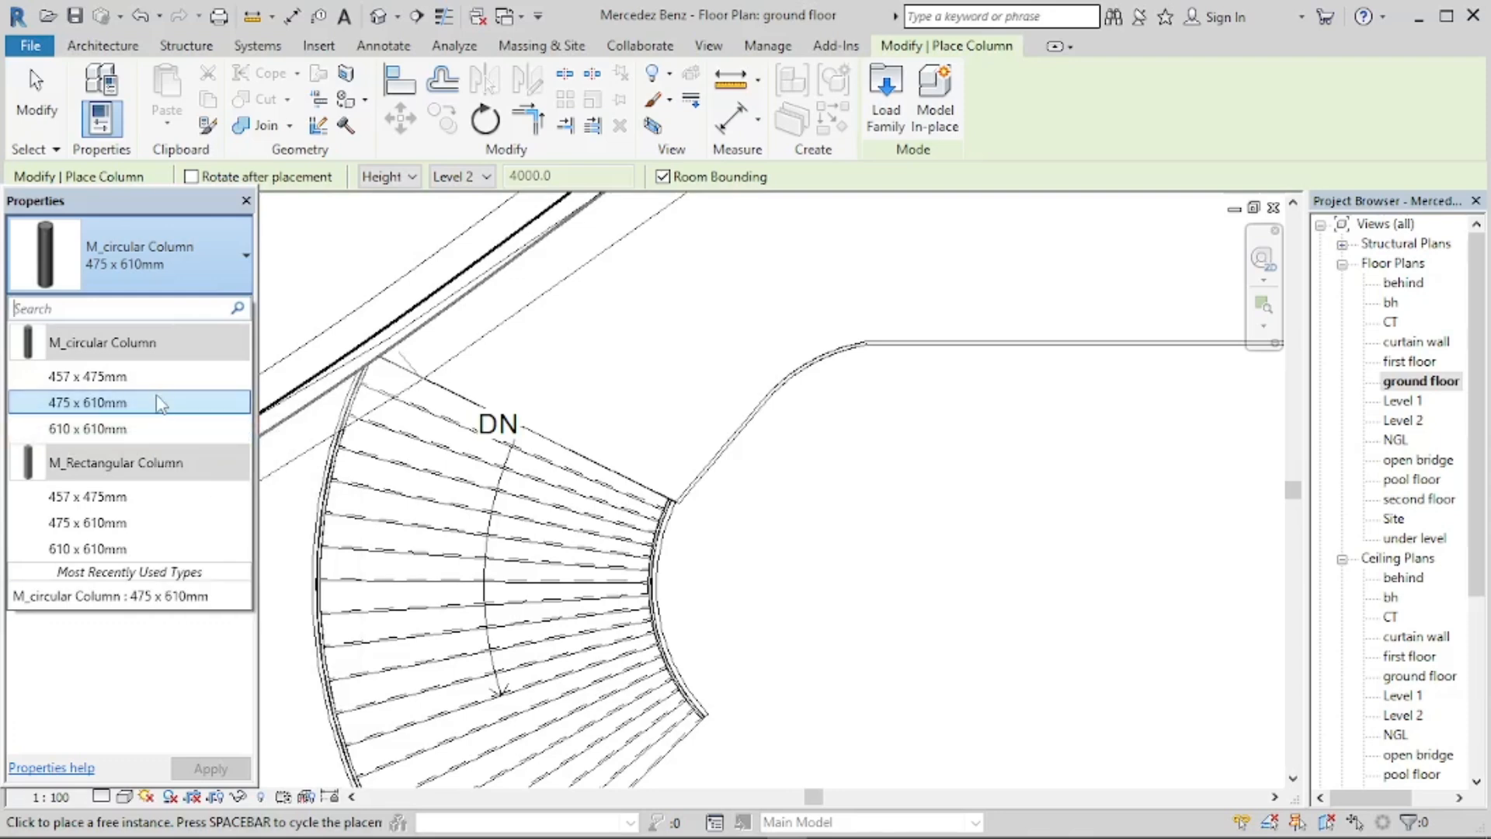
pyautogui.click(161, 403)
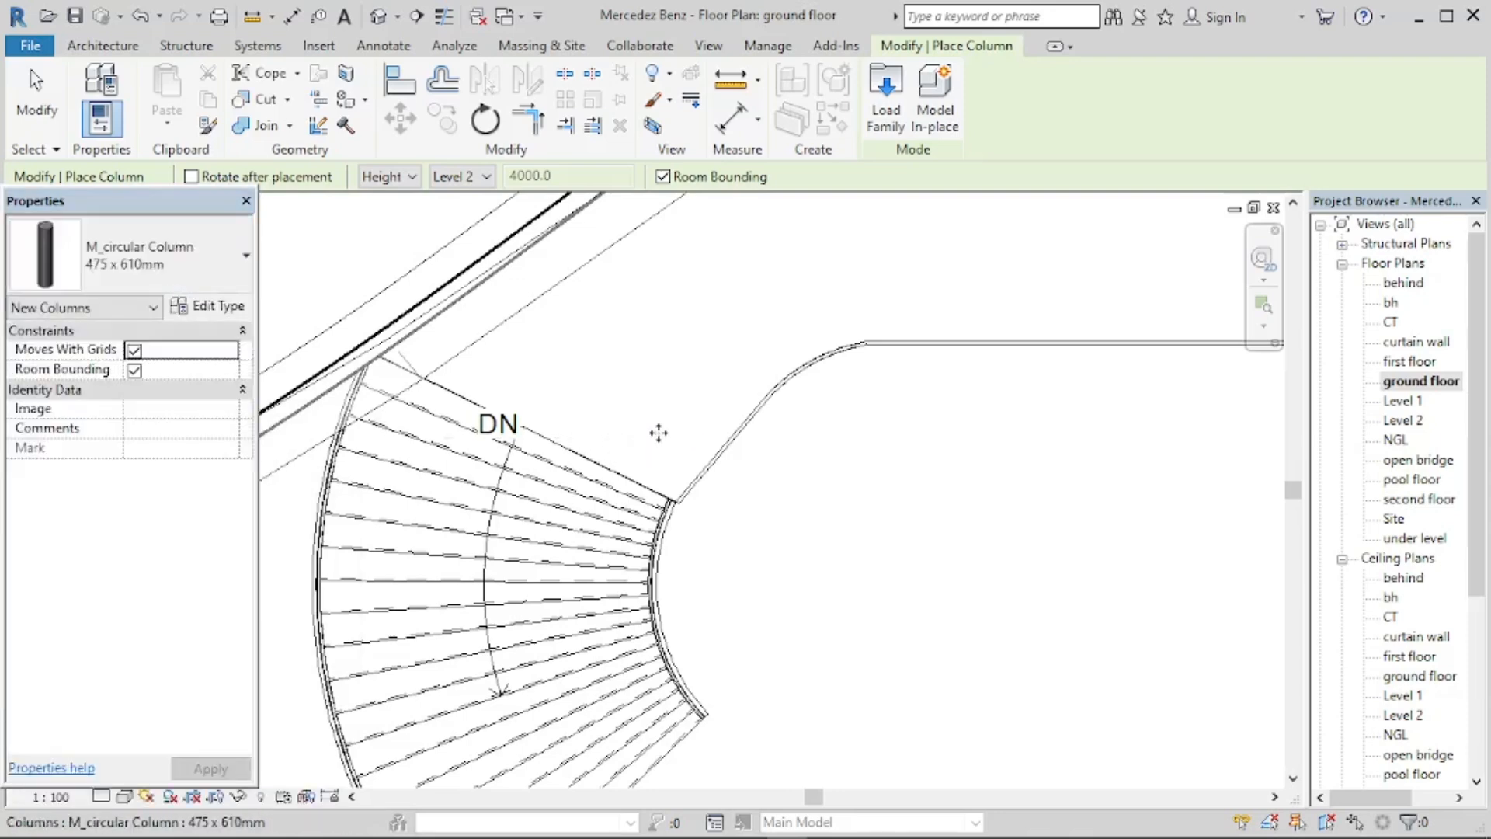
pyautogui.click(683, 440)
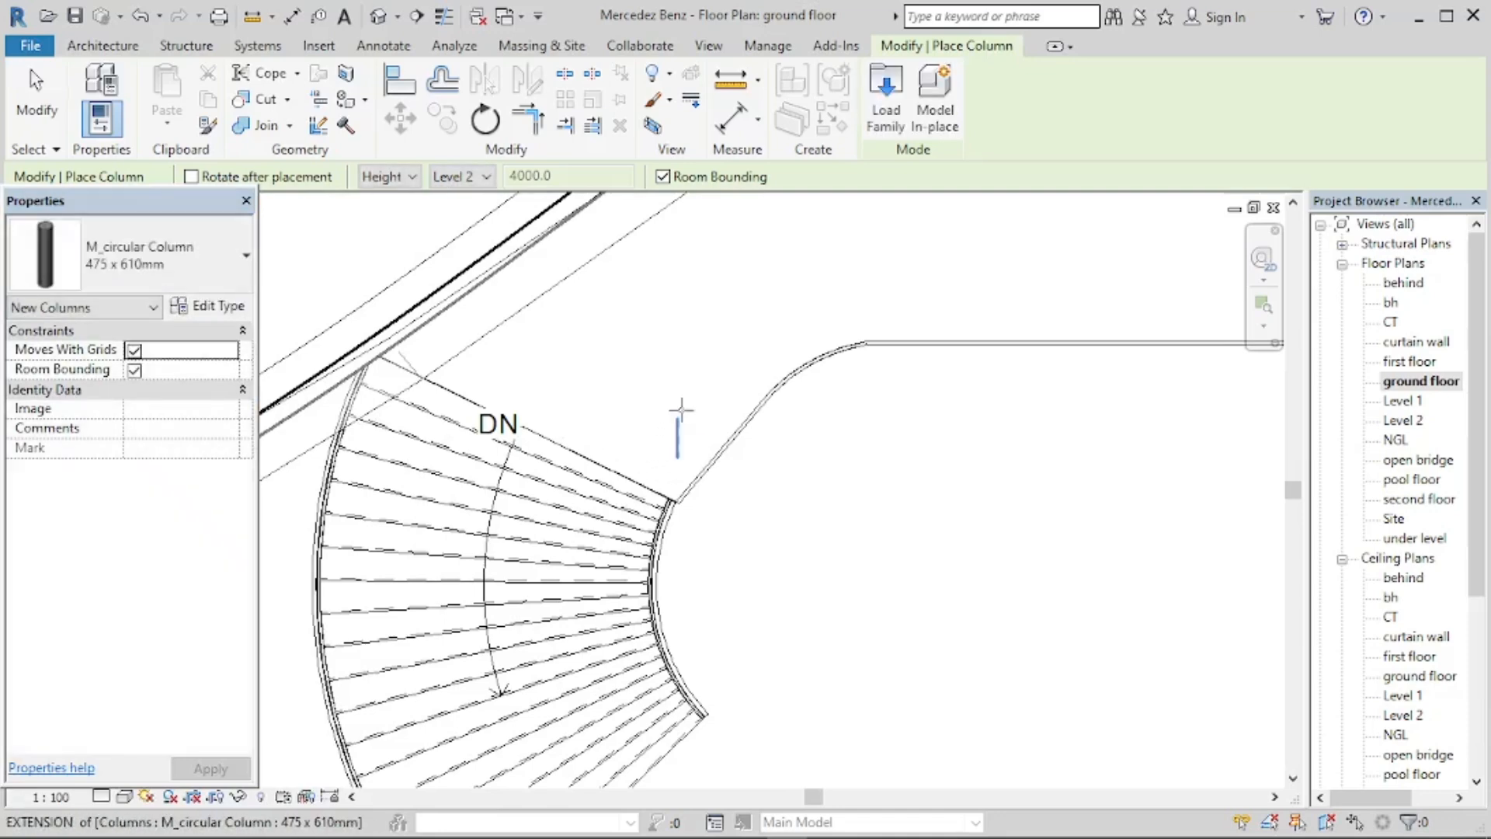
pyautogui.click(682, 424)
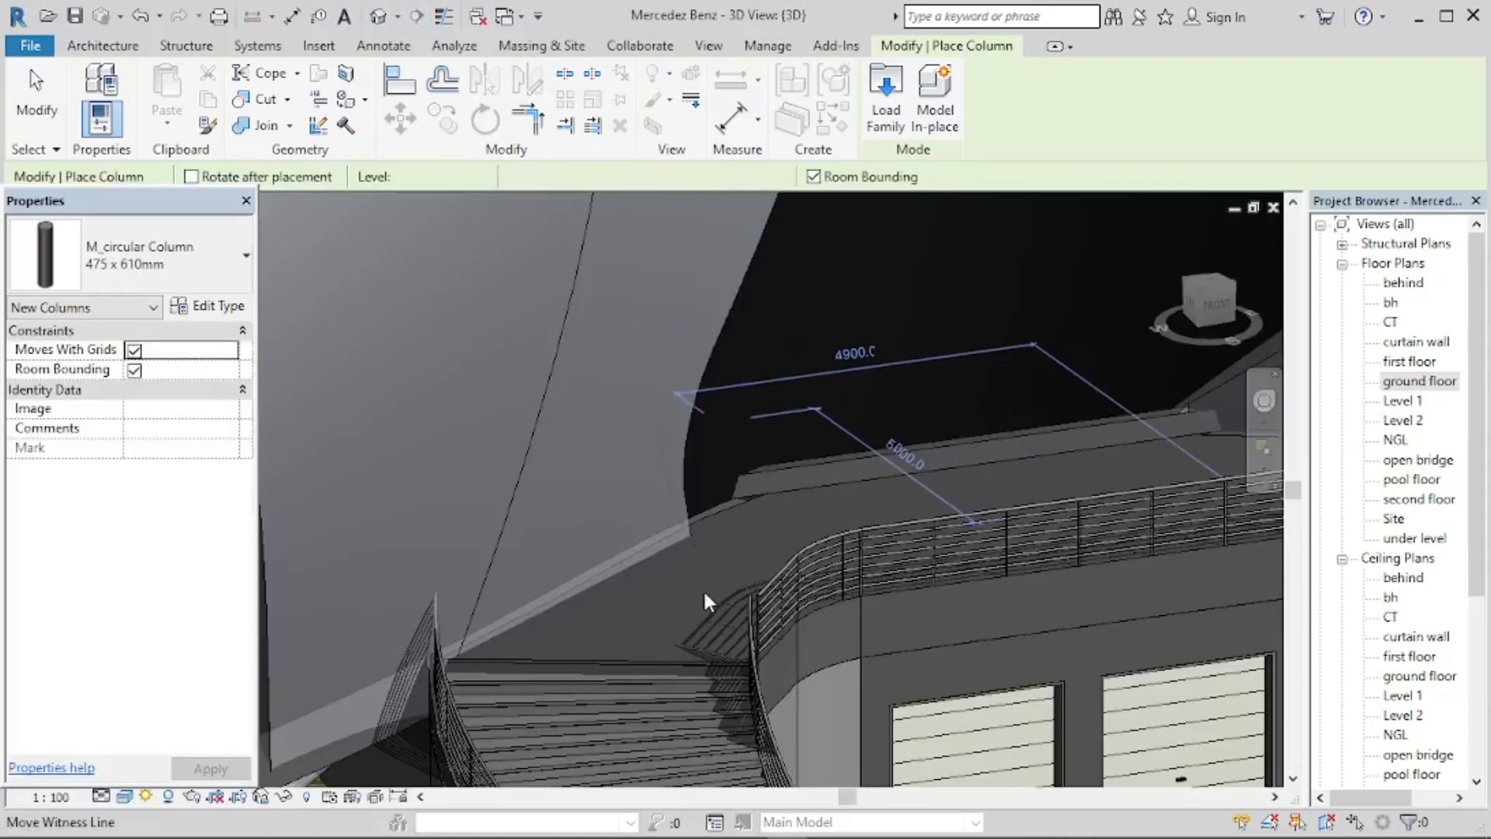
pyautogui.scroll(-5, 705, 550)
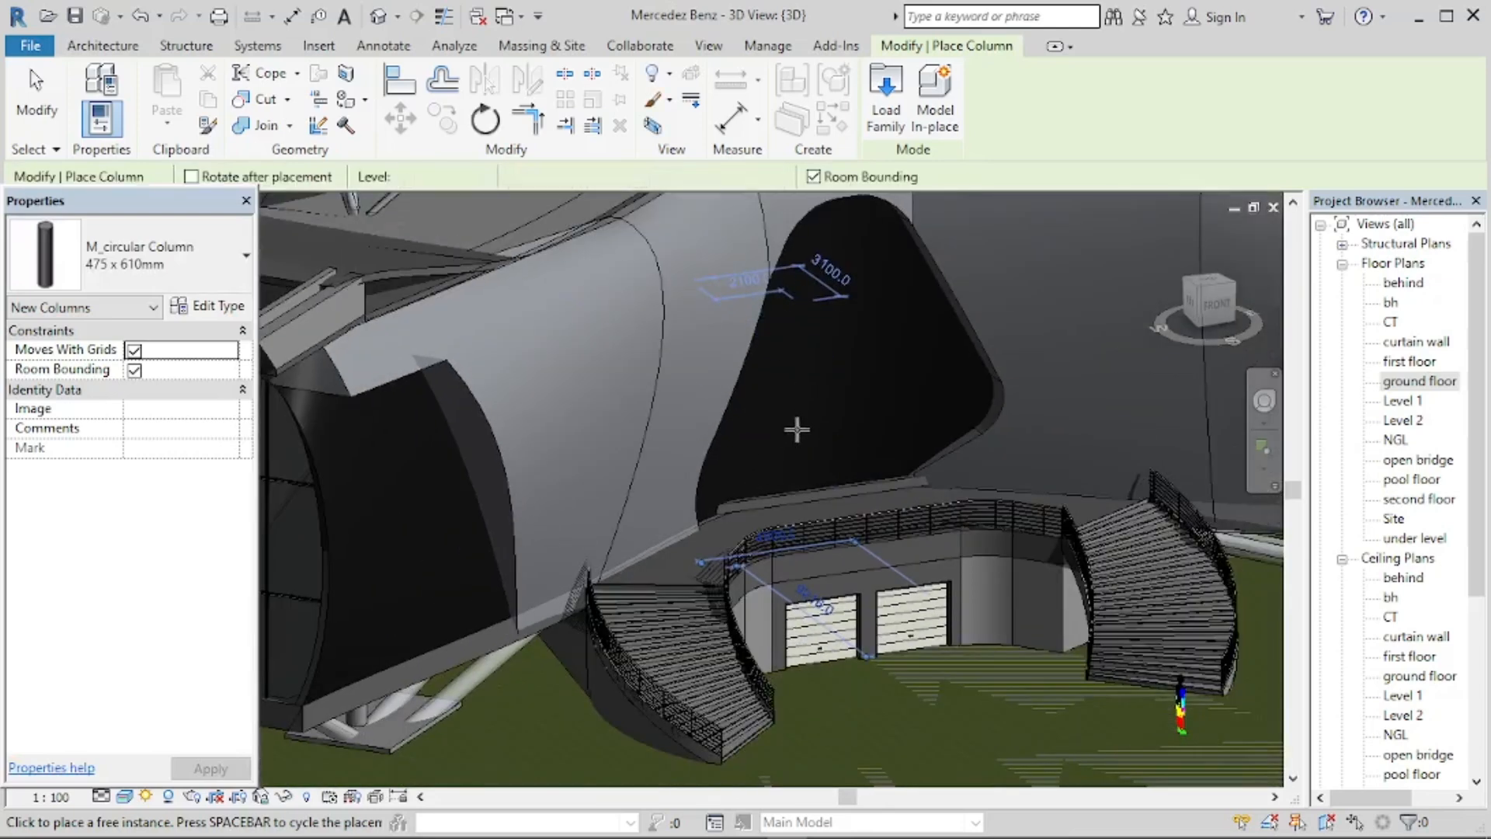
# Exit column placement and look over the entrance stairs from a higher angle in the 3D view.
pyautogui.scroll(-1, 724, 566)
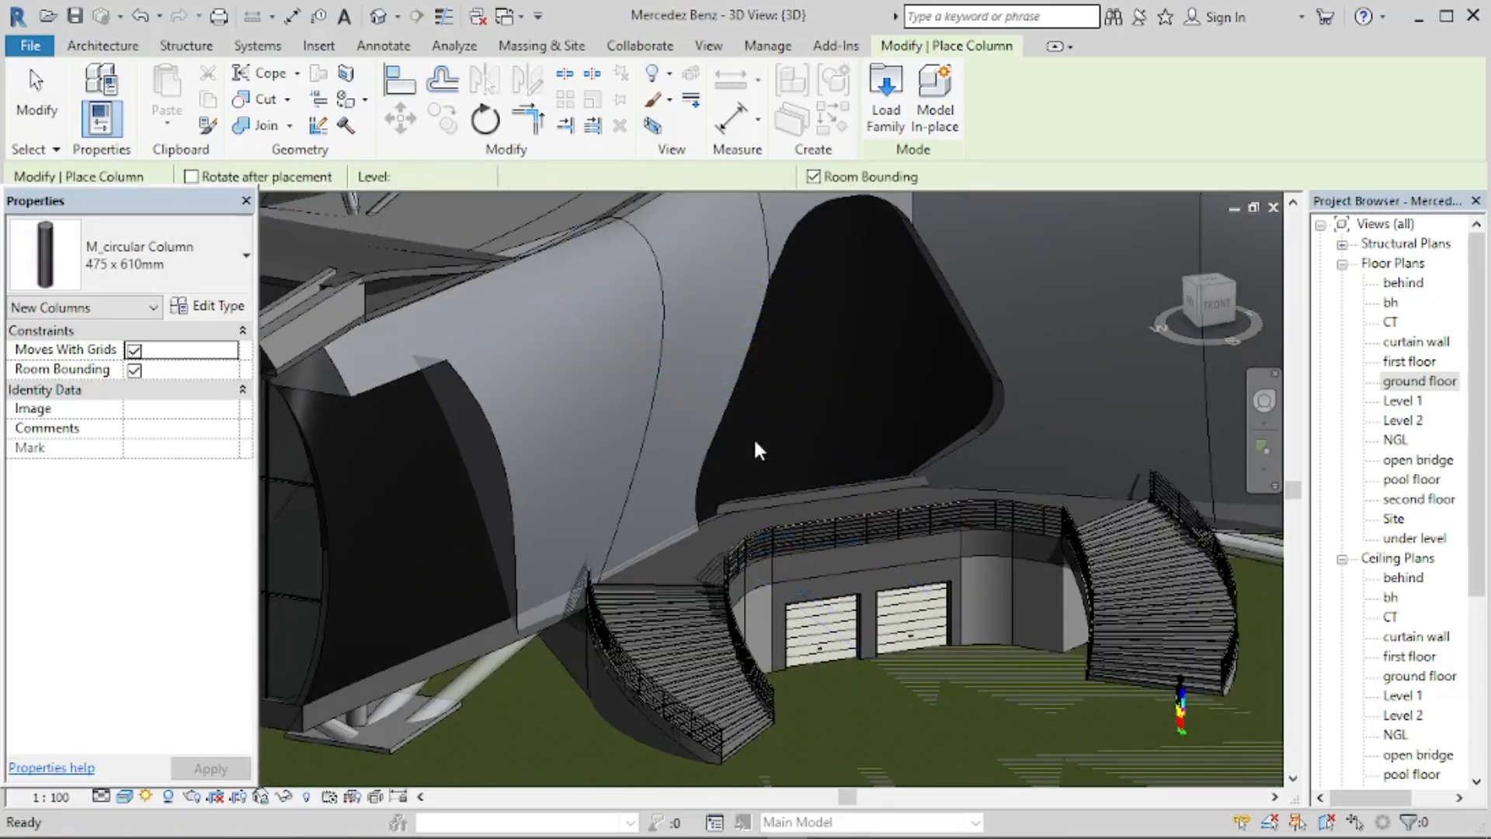
pyautogui.press('Escape')
pyautogui.press('Escape')
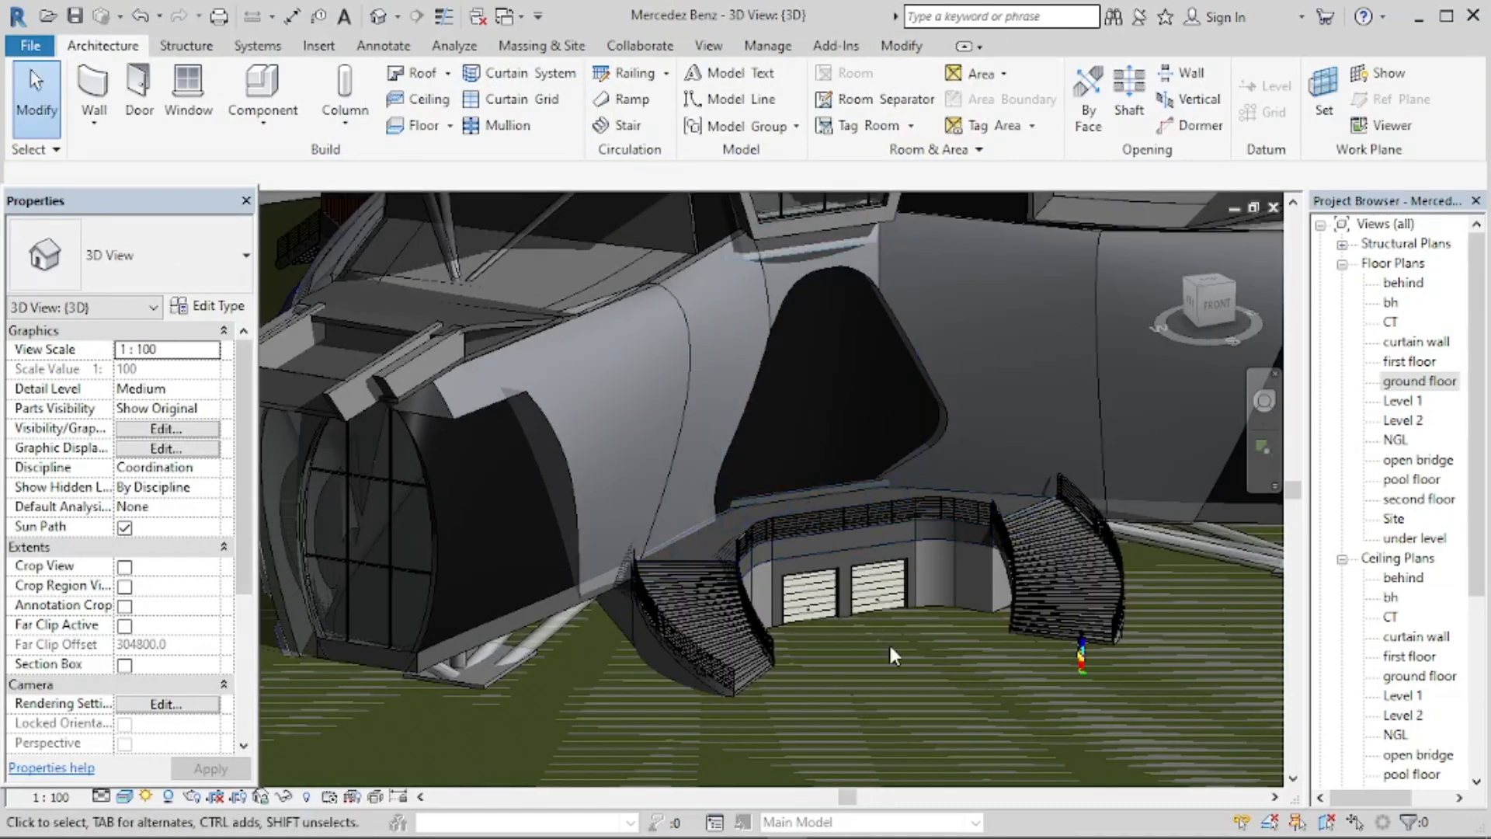
pyautogui.keyDown('shift'); pyautogui.moveTo(889, 641); pyautogui.dragTo(884, 721, button='middle'); pyautogui.keyUp('shift')
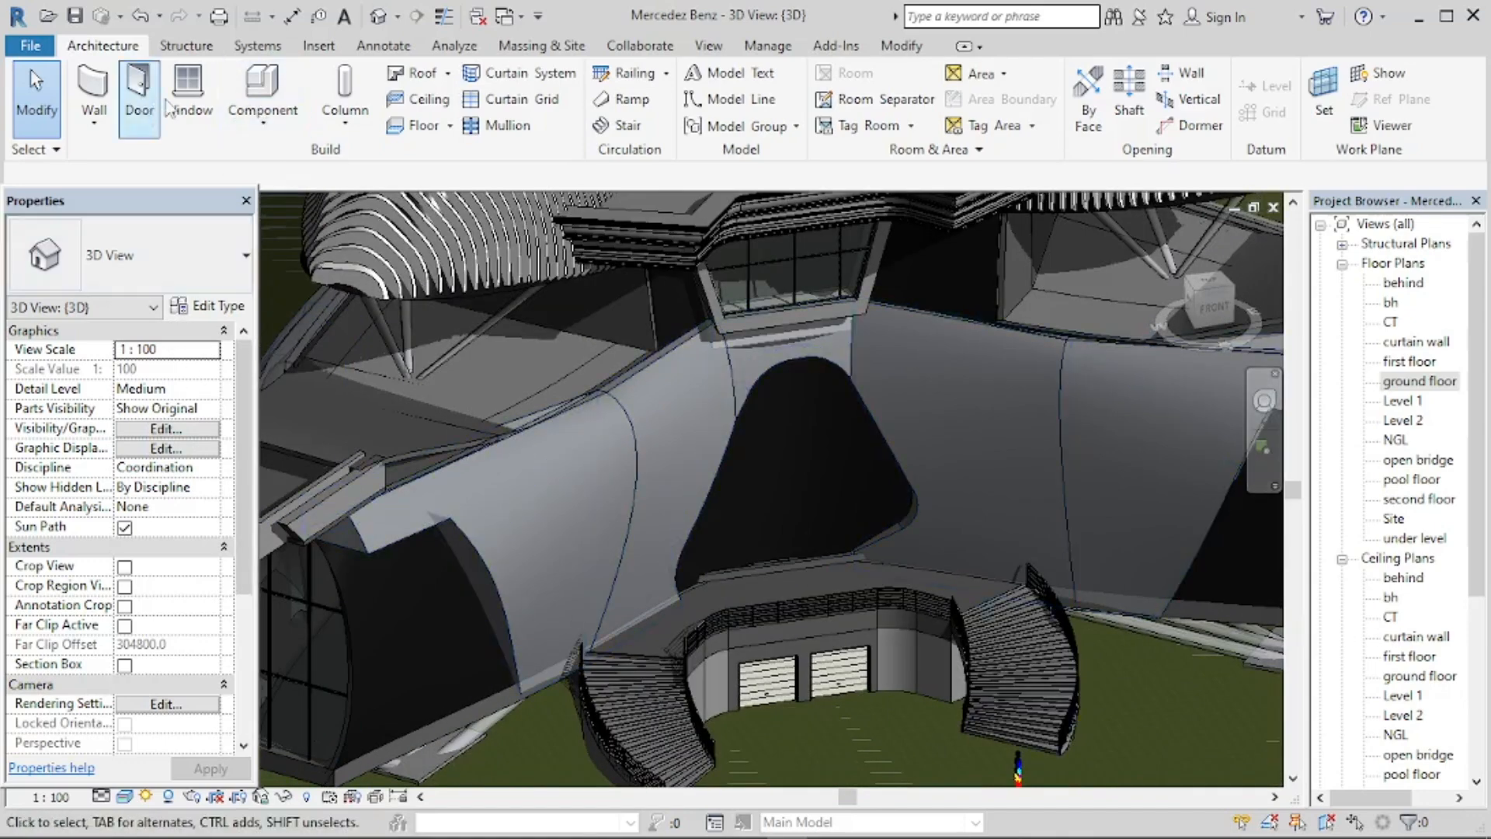
# Place an architectural column of type M_circular Column 457 x 475mm near the curved stair's upper inner corner on the ground floor plan.
pyautogui.click(344, 125)
pyautogui.click(361, 194)
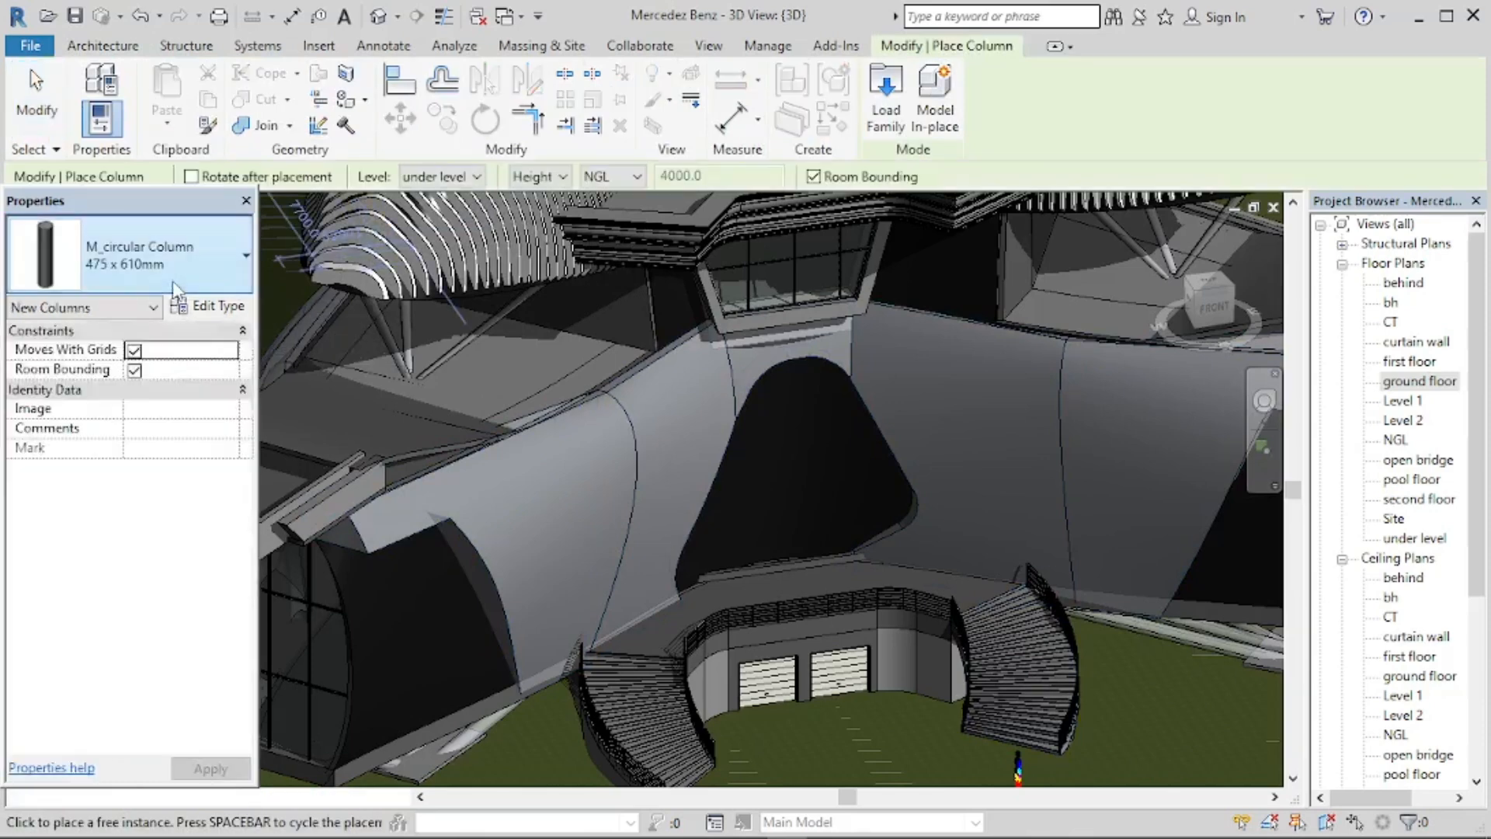
pyautogui.click(140, 257)
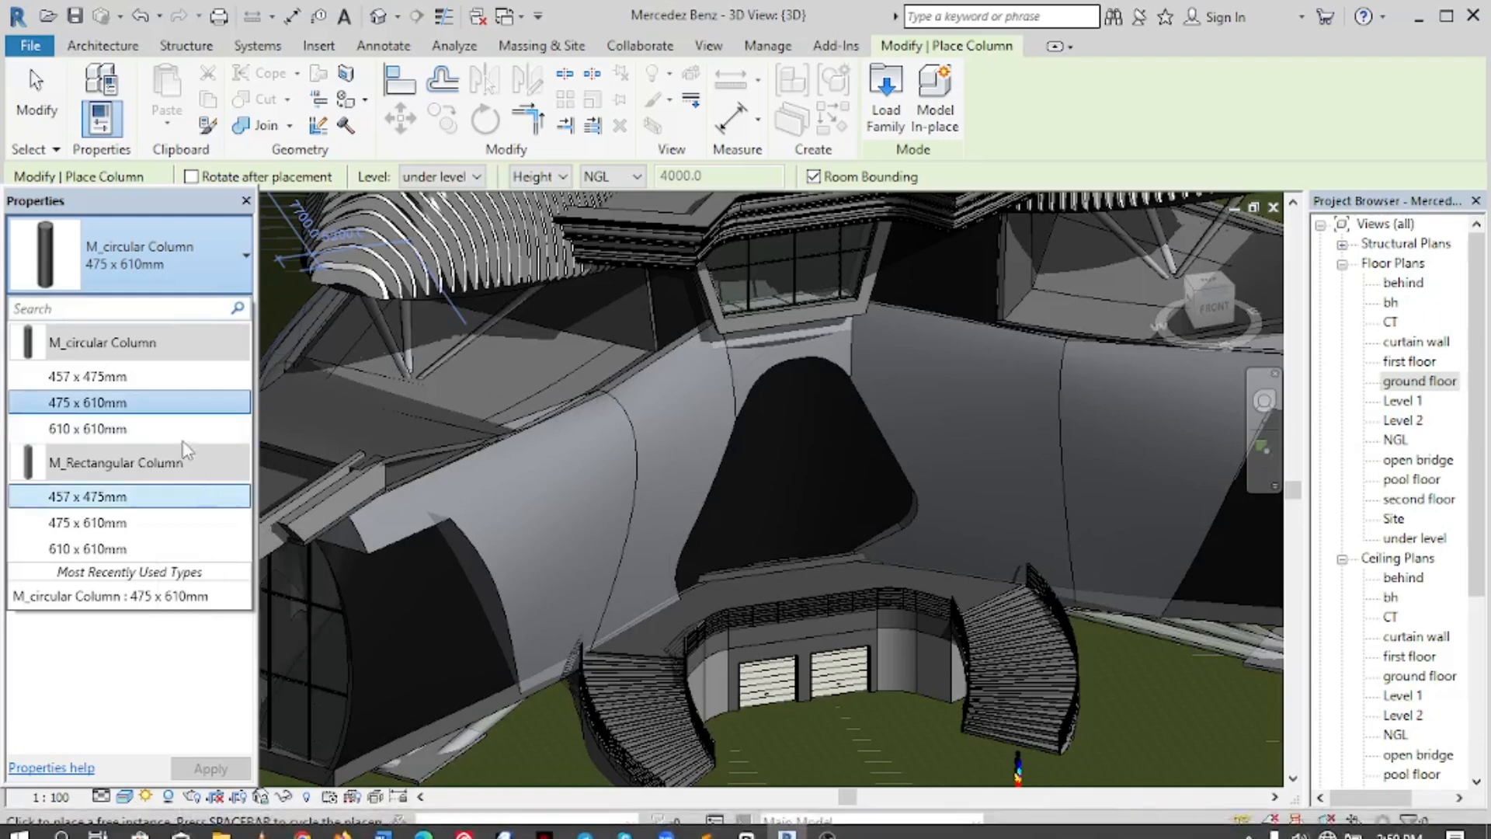
pyautogui.click(169, 379)
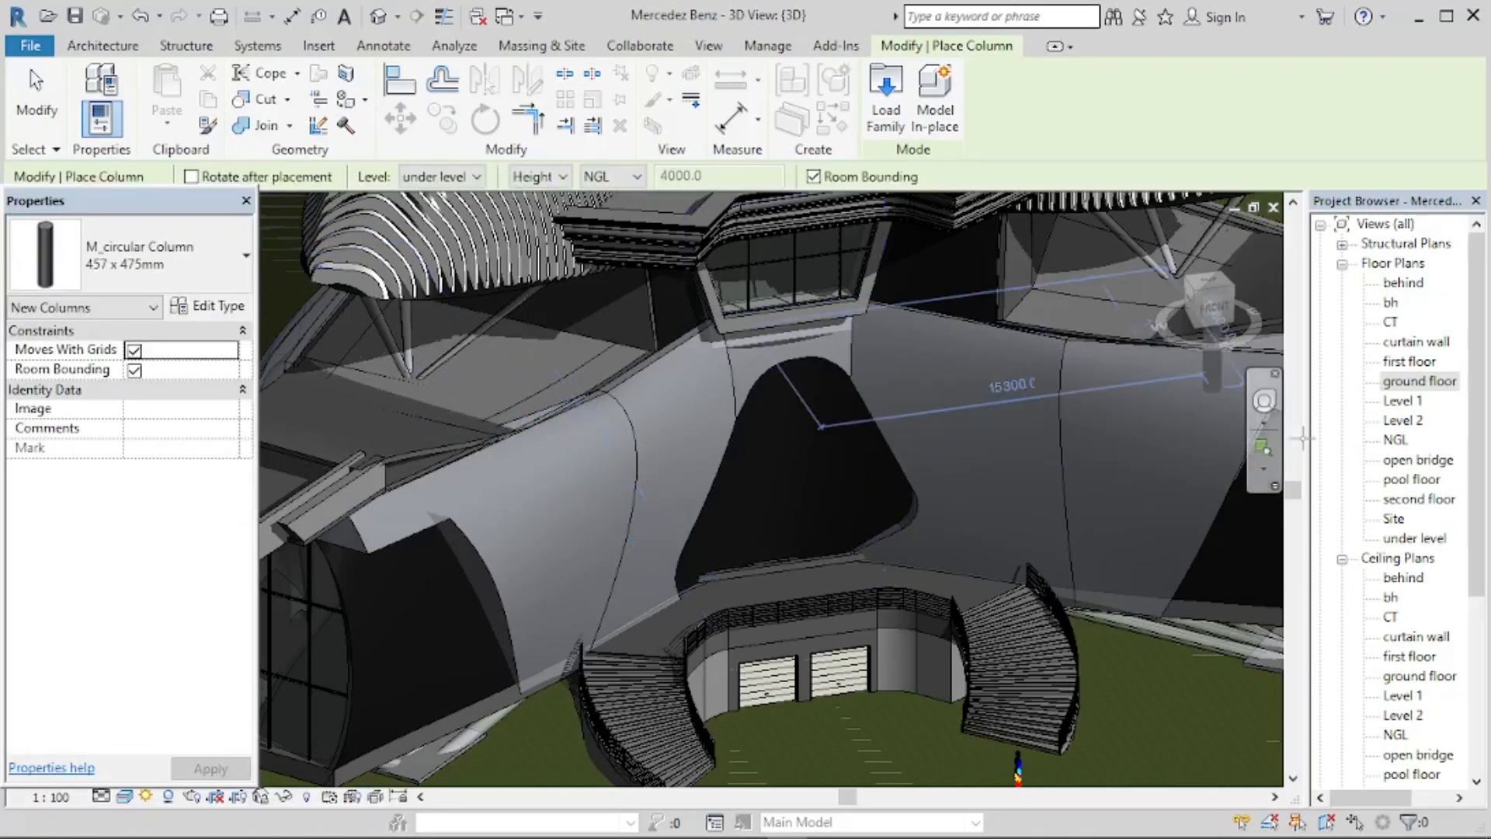
pyautogui.click(1392, 387)
pyautogui.doubleClick(1392, 387)
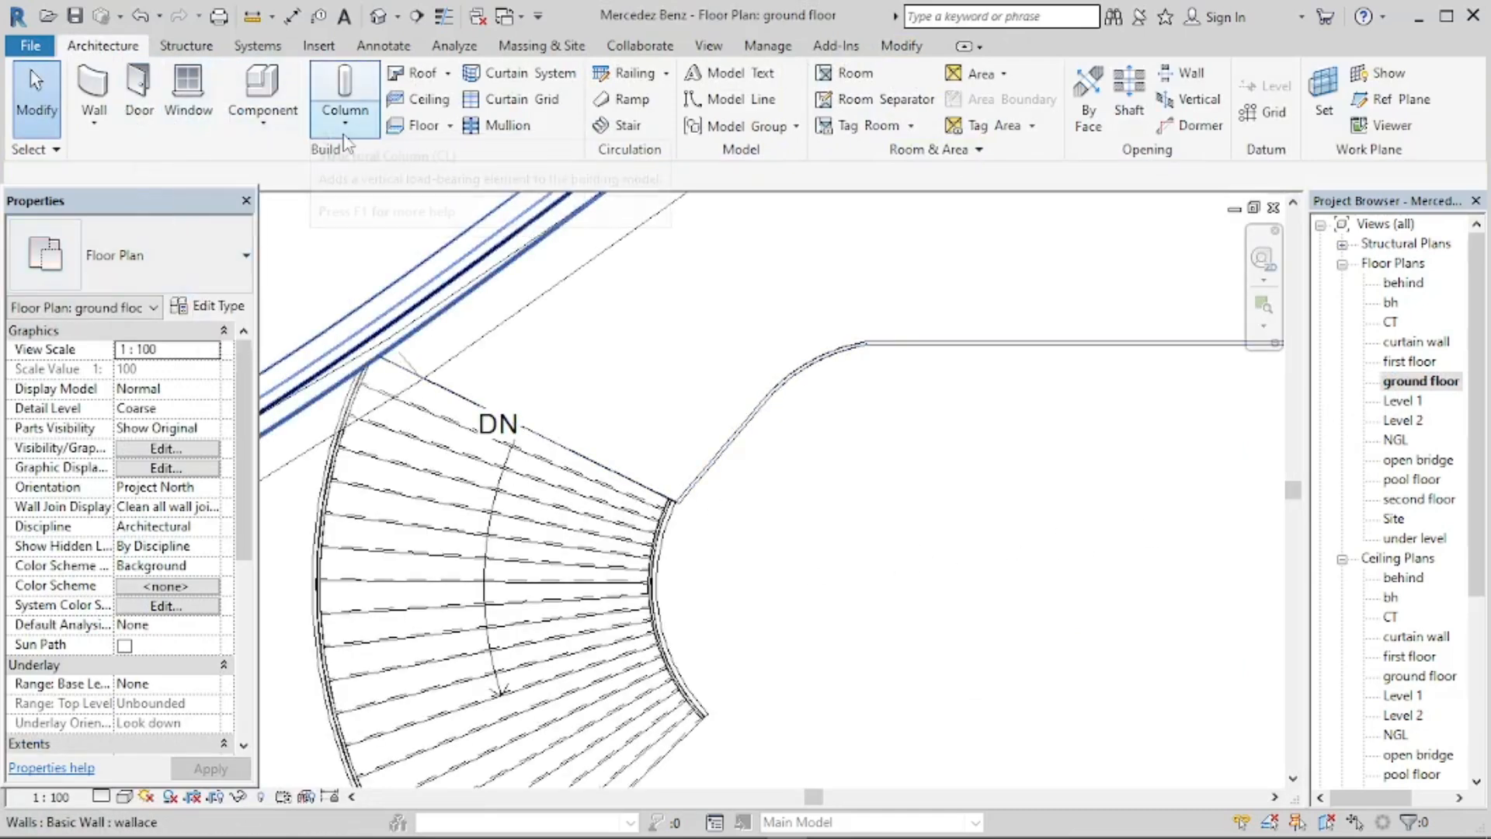
pyautogui.click(345, 114)
pyautogui.click(346, 206)
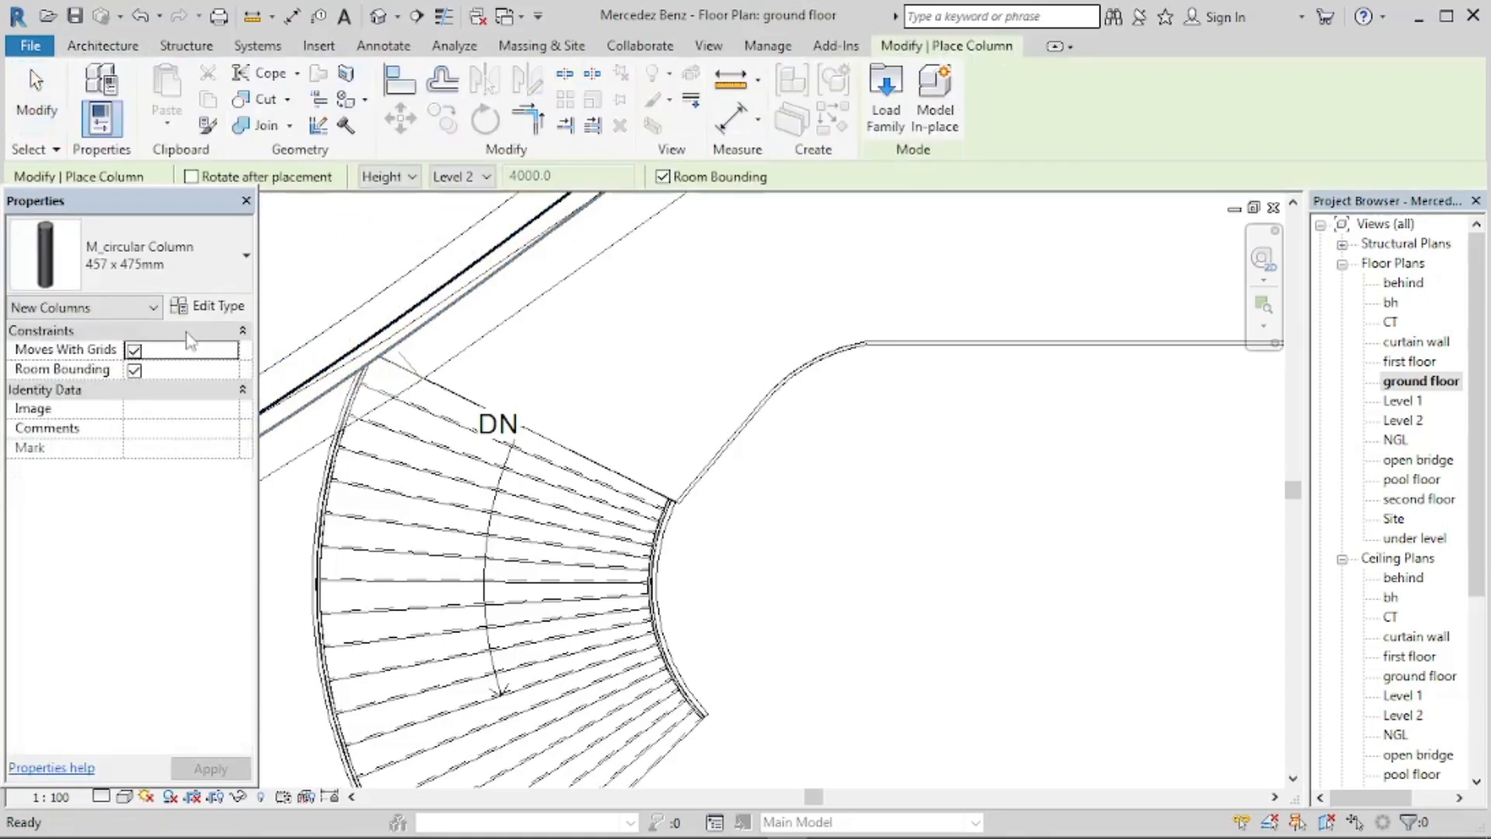
pyautogui.click(194, 284)
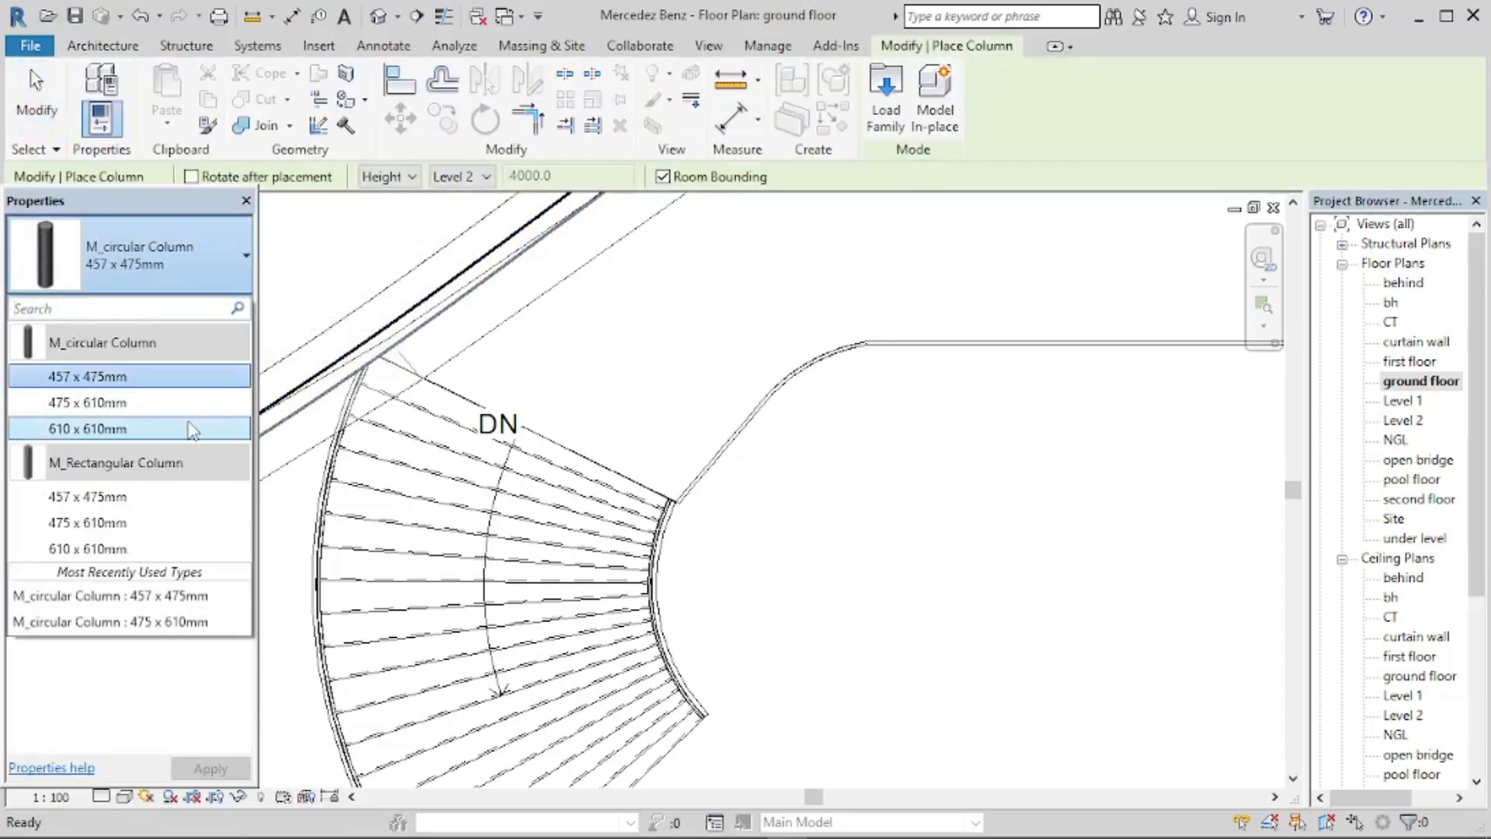
pyautogui.click(188, 386)
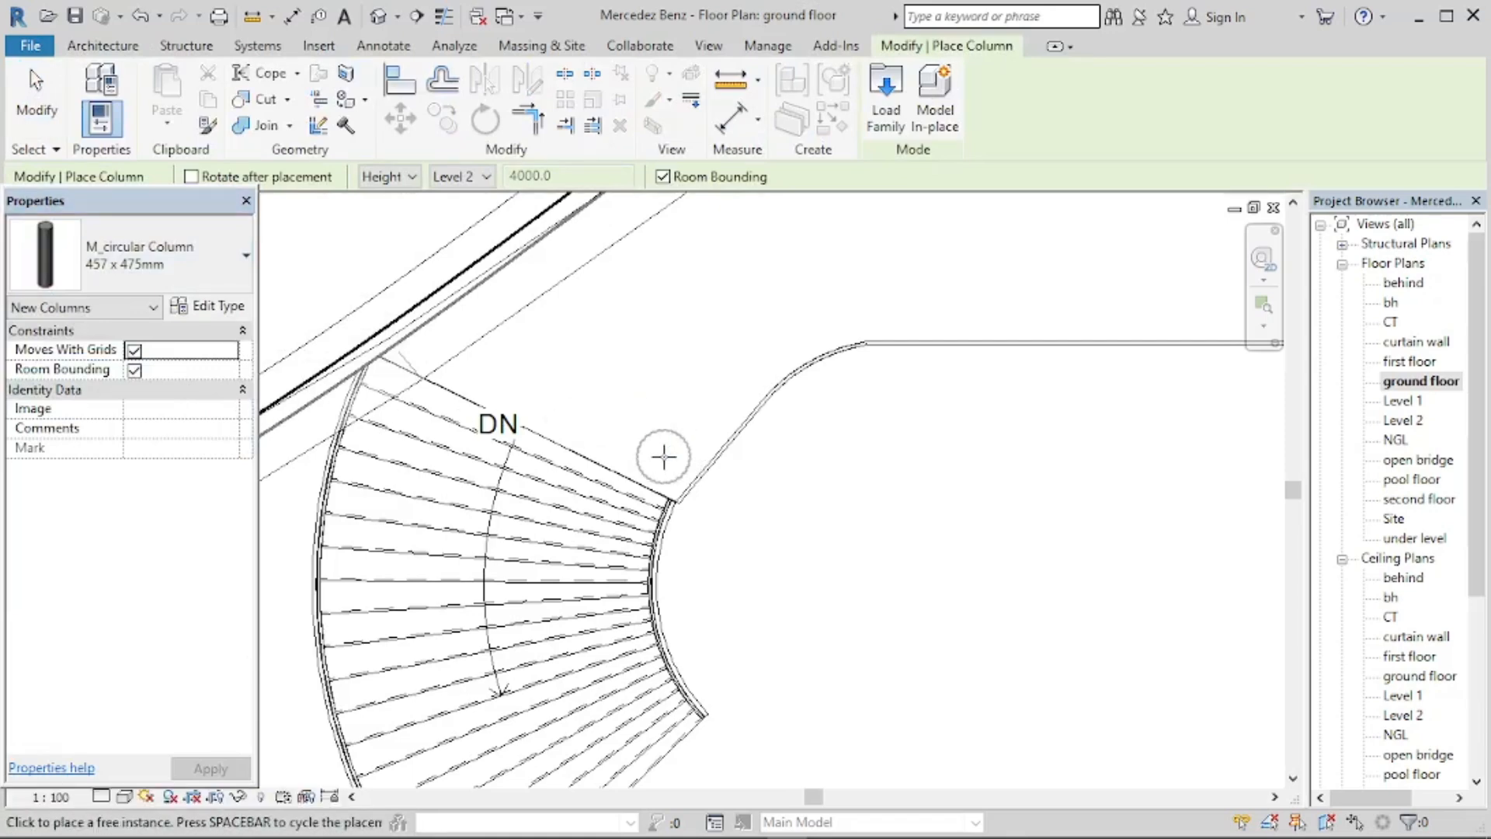
pyautogui.scroll(3, 664, 456)
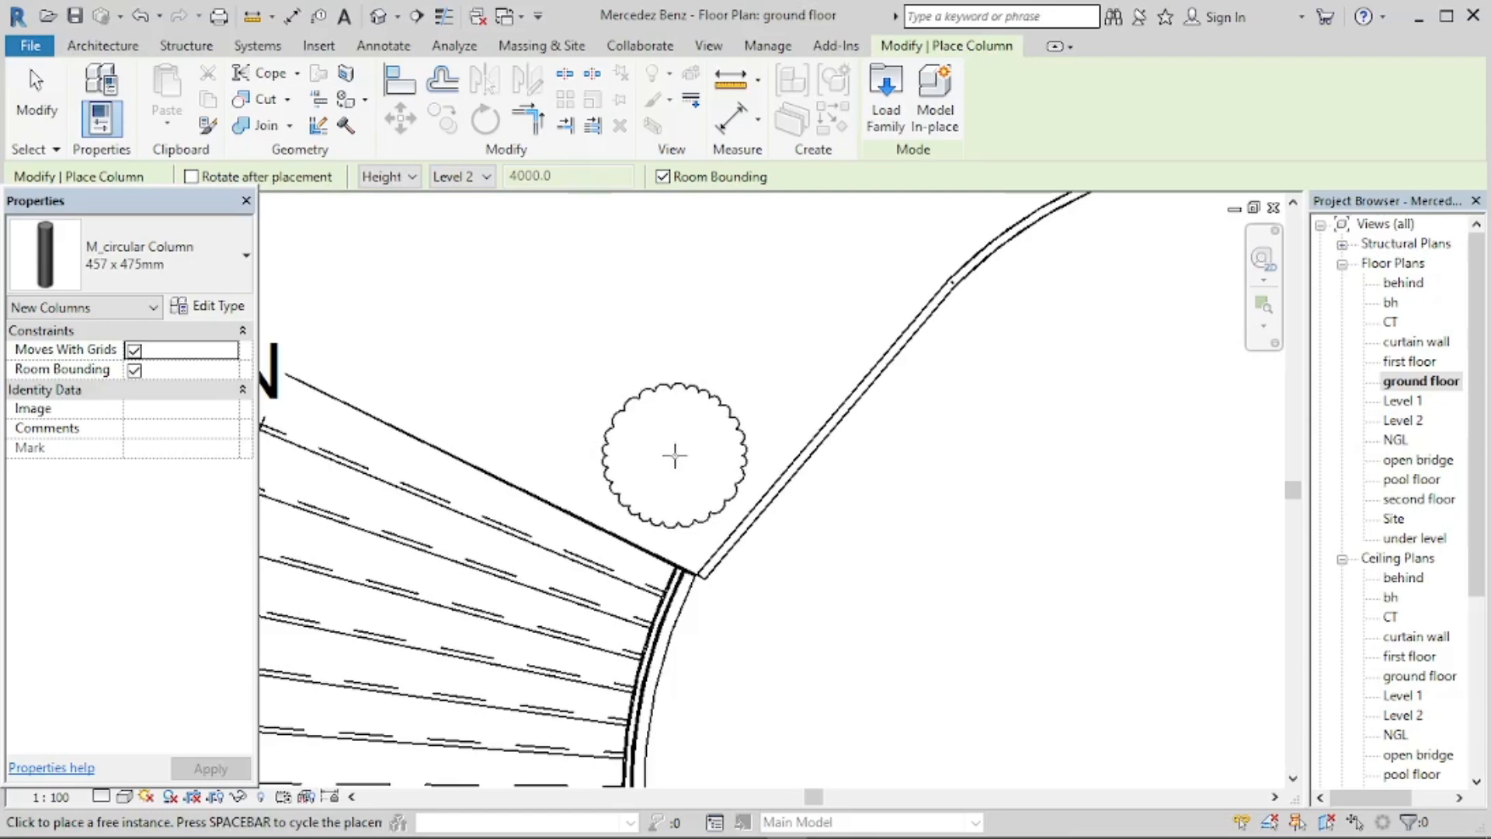
pyautogui.click(670, 476)
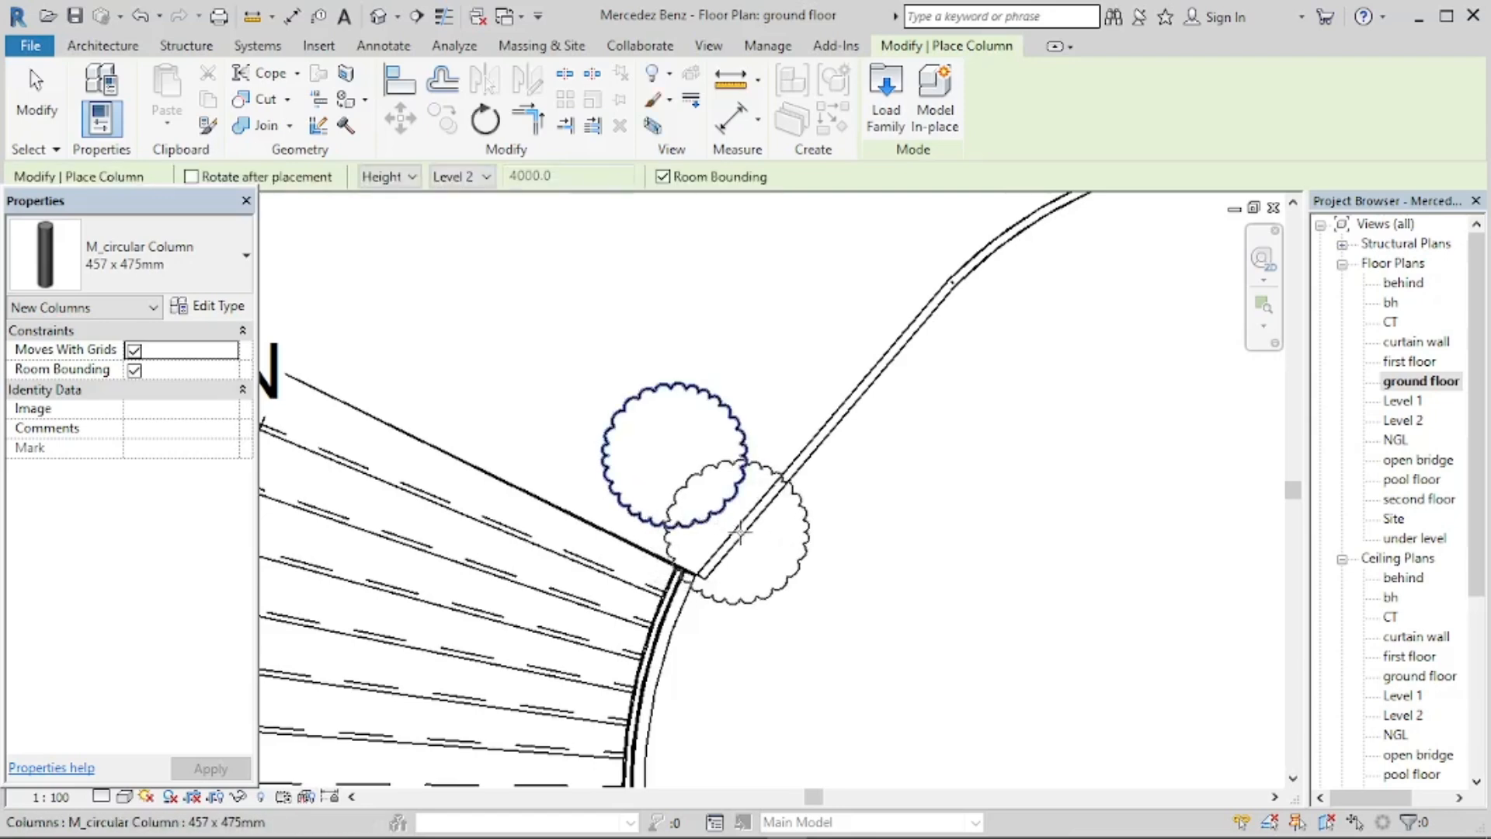
# Inspect the new circular column beside the entrance stair in 3D and end column placement.
pyautogui.click(381, 18)
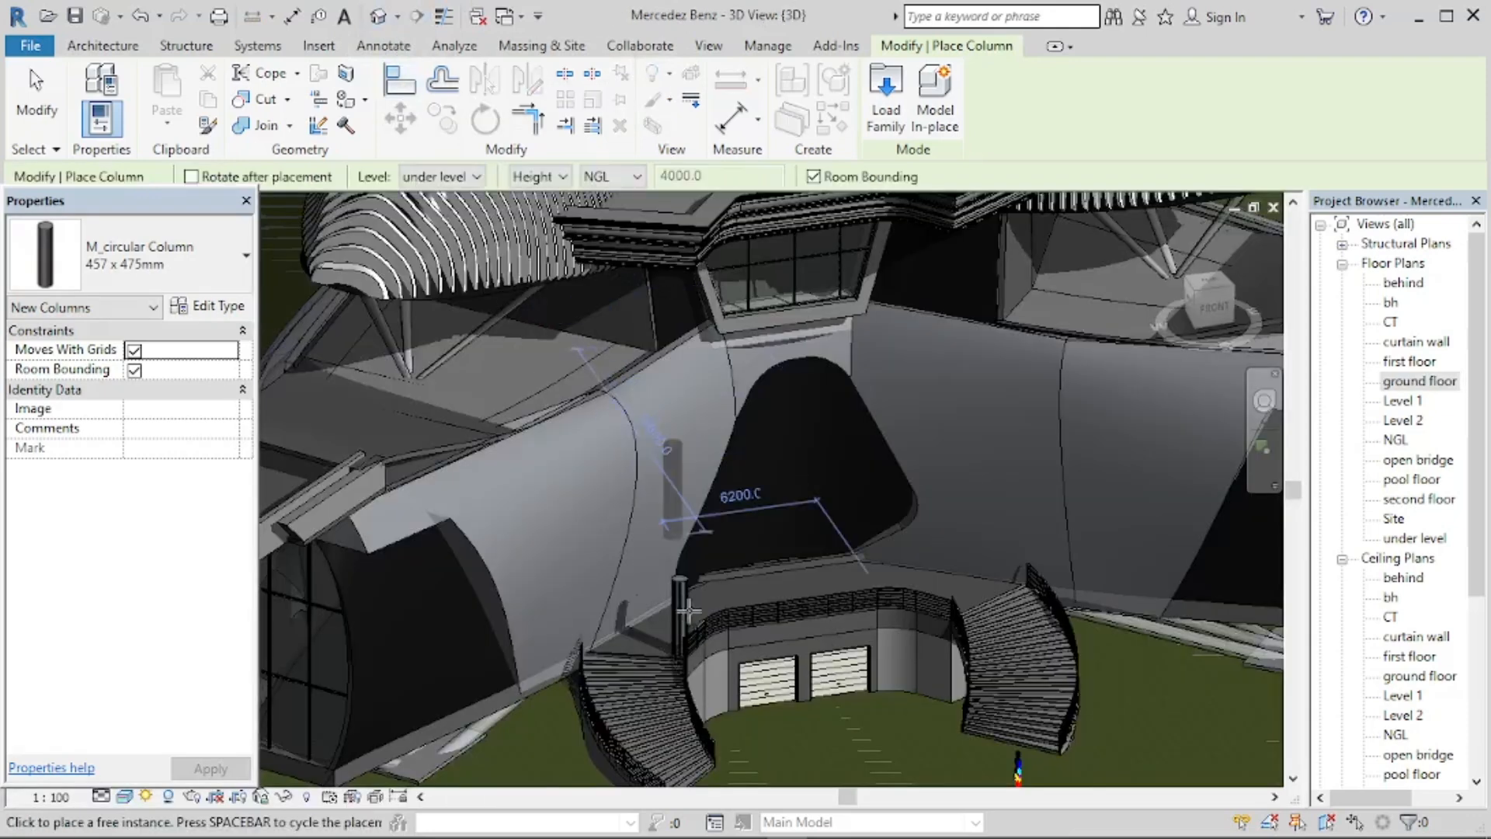
pyautogui.scroll(5, 689, 621)
pyautogui.scroll(2, 691, 621)
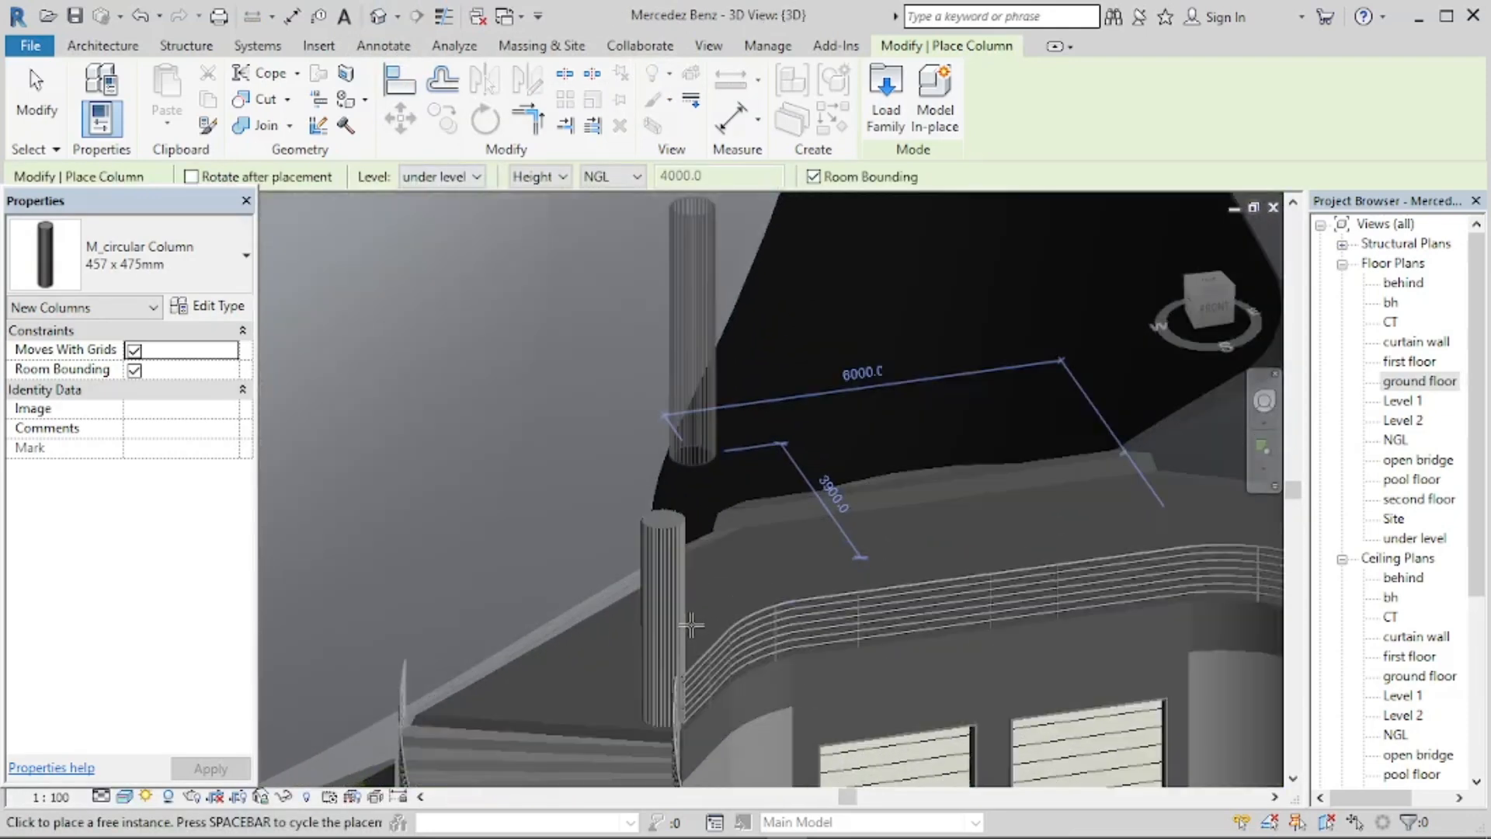
pyautogui.press('Escape')
pyautogui.press('Escape')
pyautogui.scroll(-4, 668, 617)
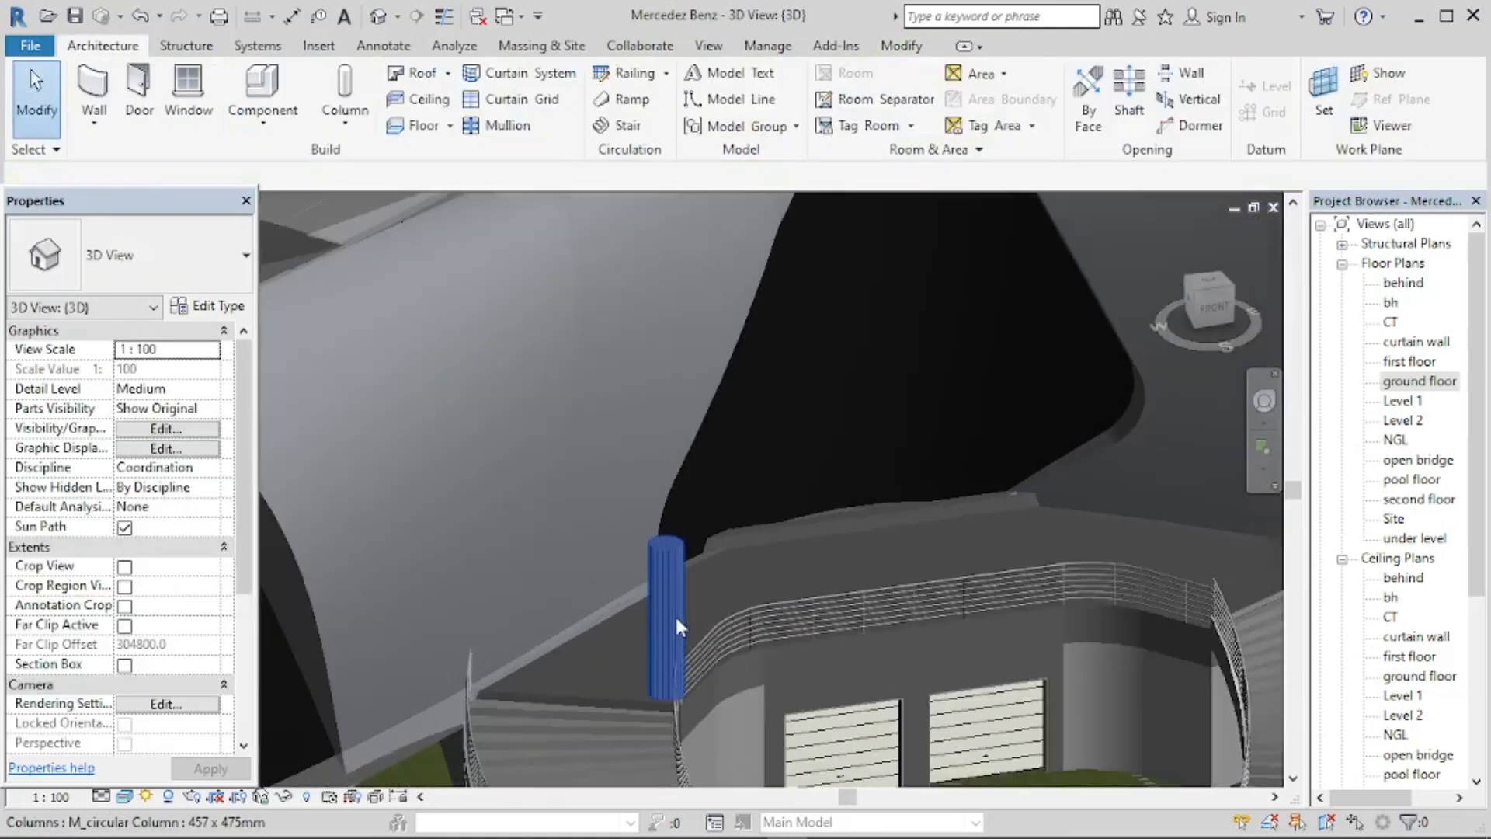
# Select the circular column by the stair and examine its height and constraints against the building front in 3D.
pyautogui.click(675, 621)
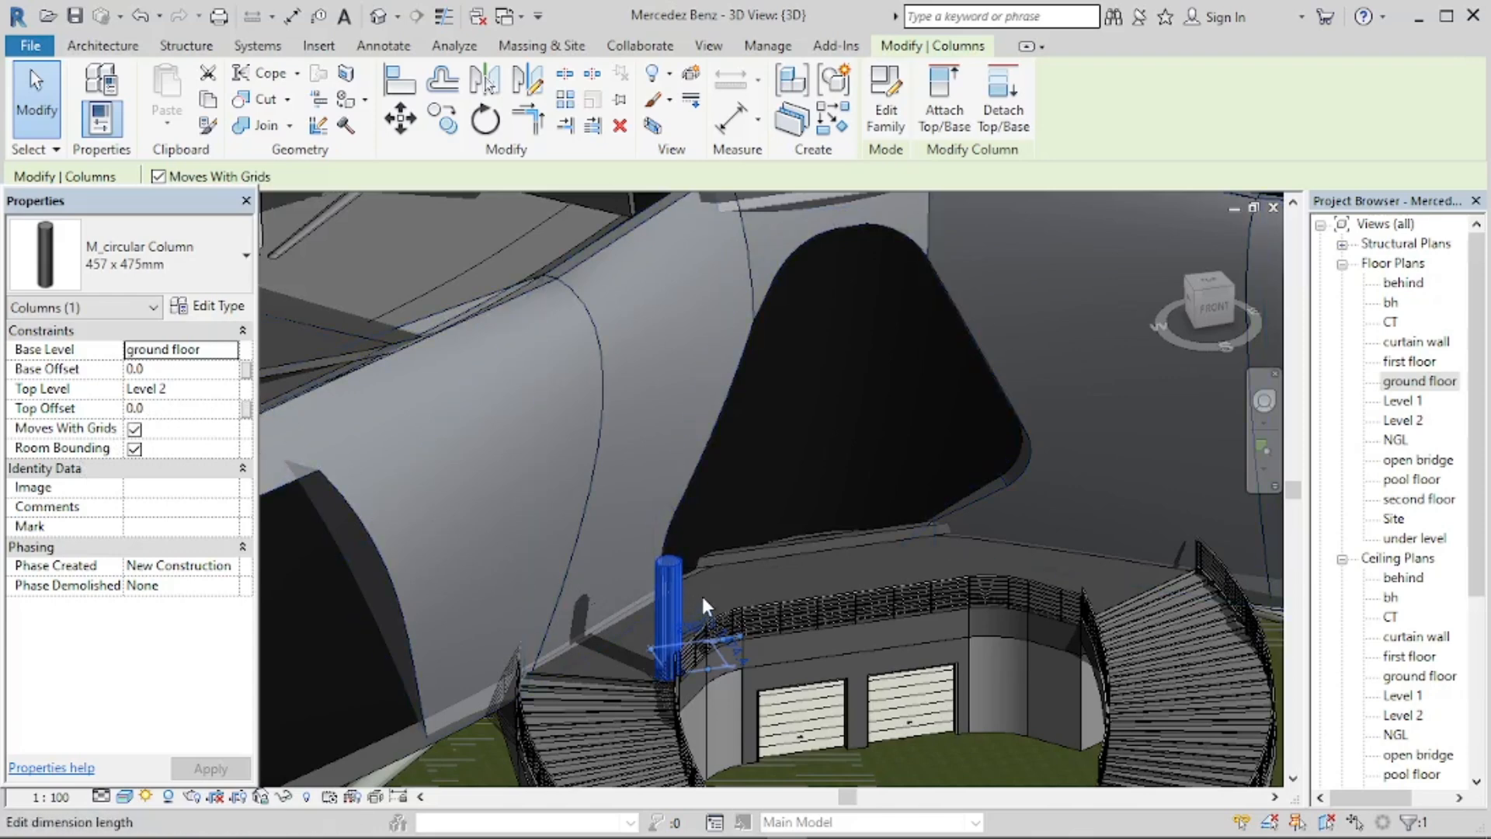
pyautogui.scroll(-1, 750, 578)
pyautogui.keyDown('shift'); pyautogui.moveTo(750, 584); pyautogui.dragTo(736, 435, button='middle'); pyautogui.keyUp('shift')
pyautogui.scroll(-3, 716, 577)
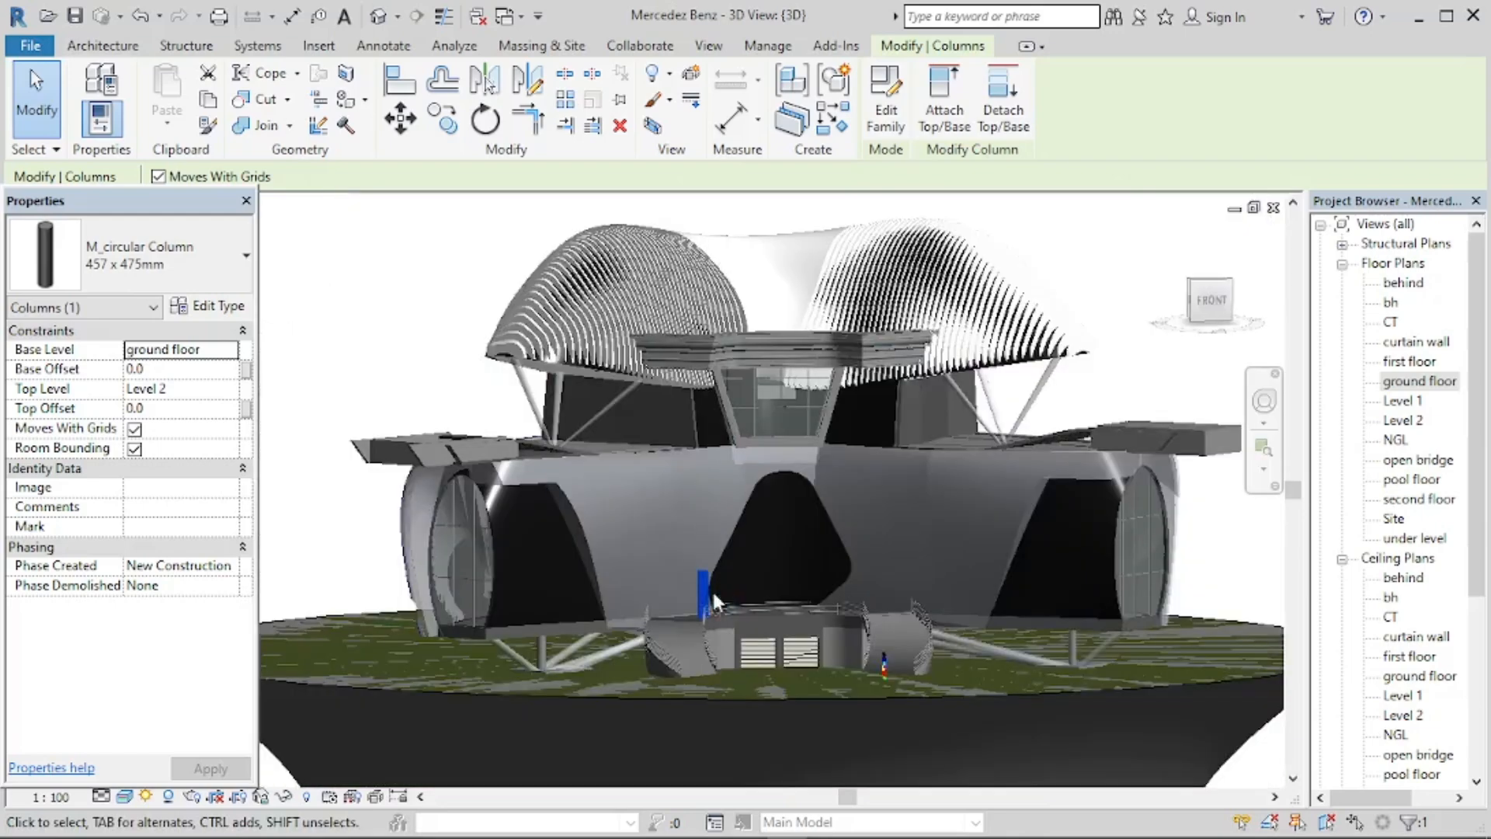
pyautogui.scroll(3, 715, 352)
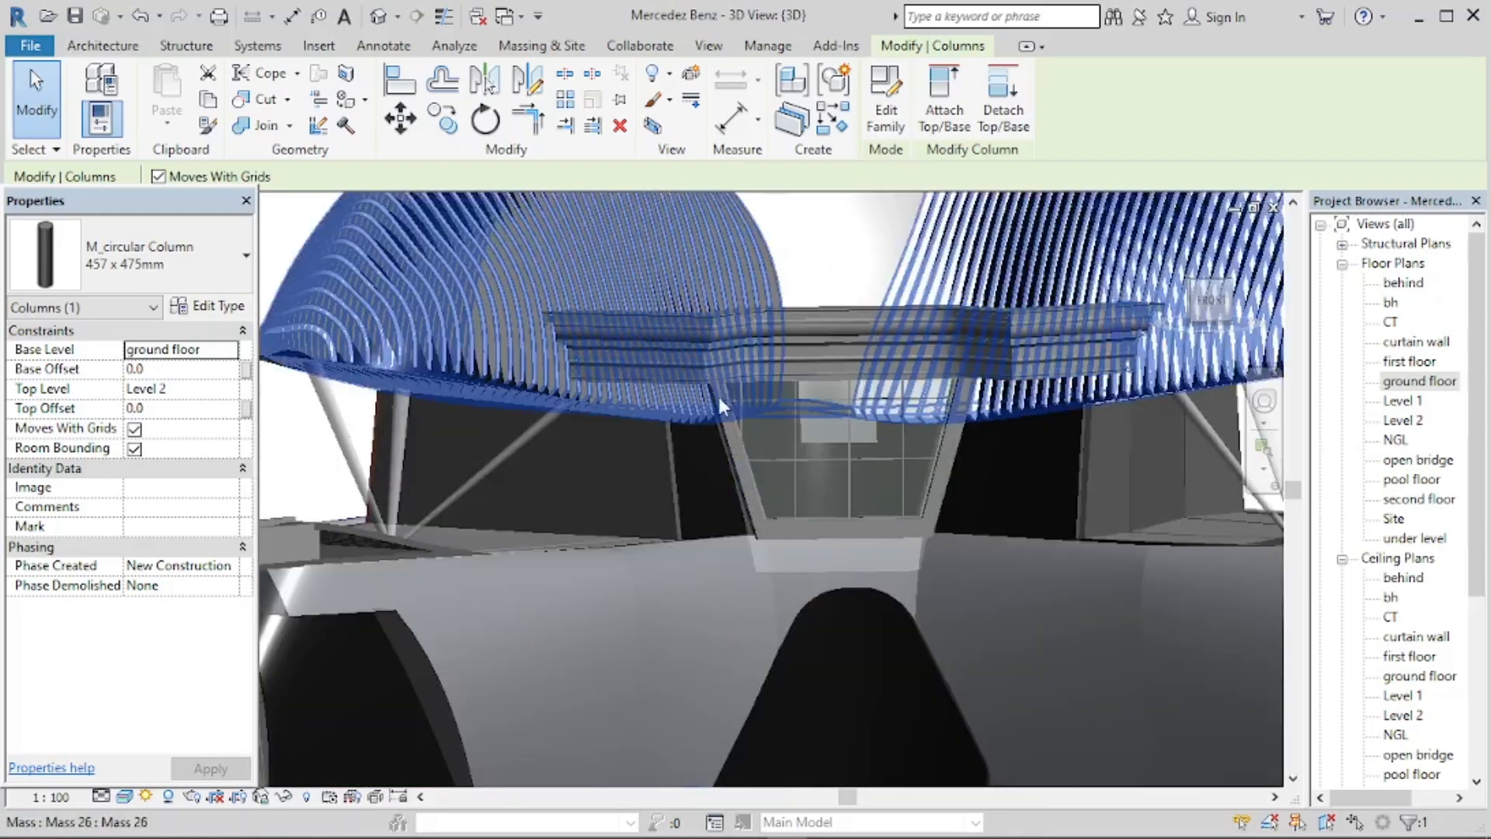
pyautogui.scroll(-3, 727, 454)
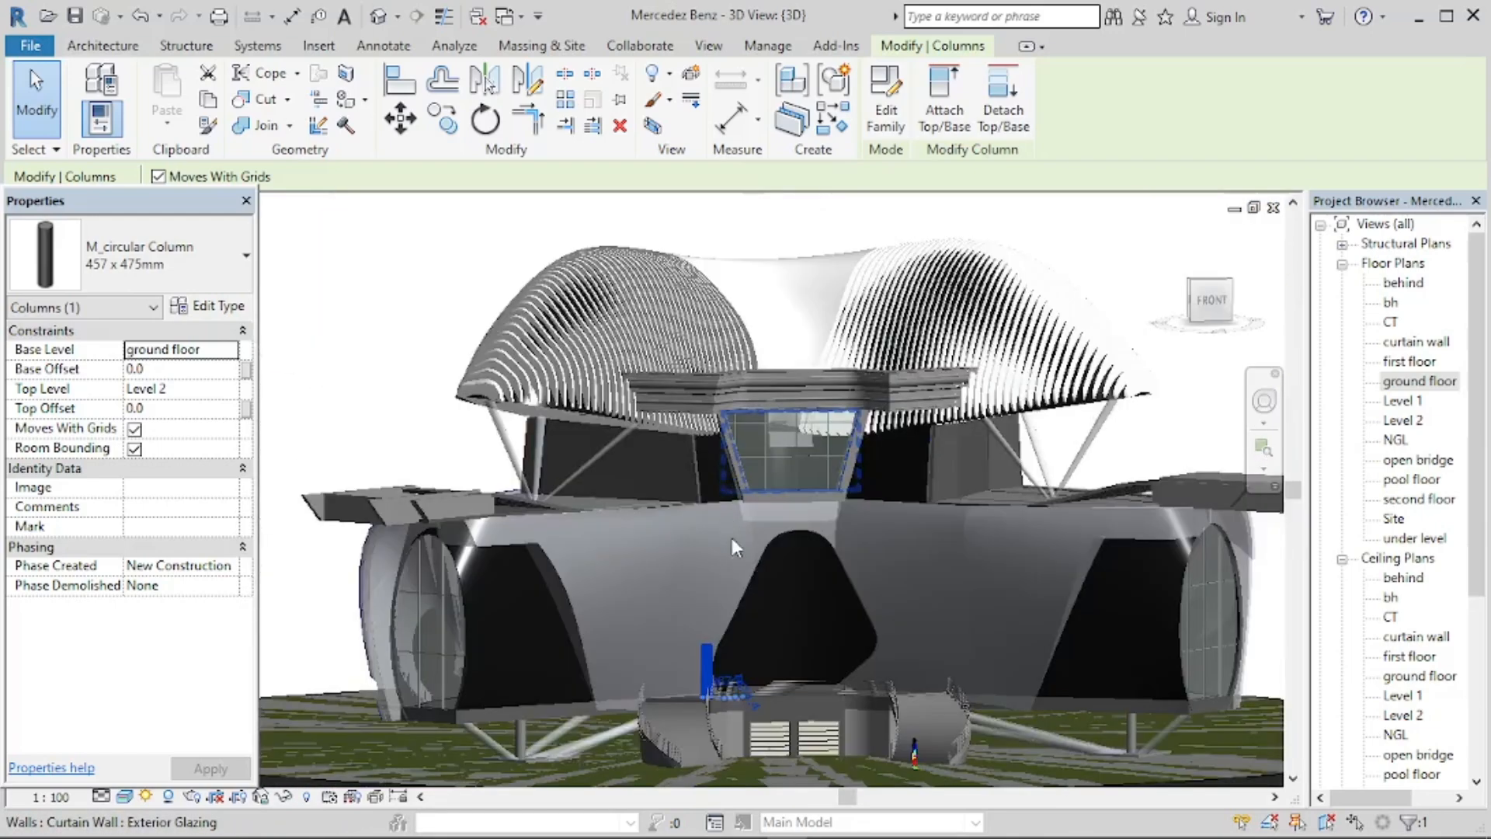
pyautogui.keyDown('shift'); pyautogui.moveTo(731, 538); pyautogui.dragTo(741, 715, button='middle'); pyautogui.keyUp('shift')
pyautogui.scroll(5, 714, 656)
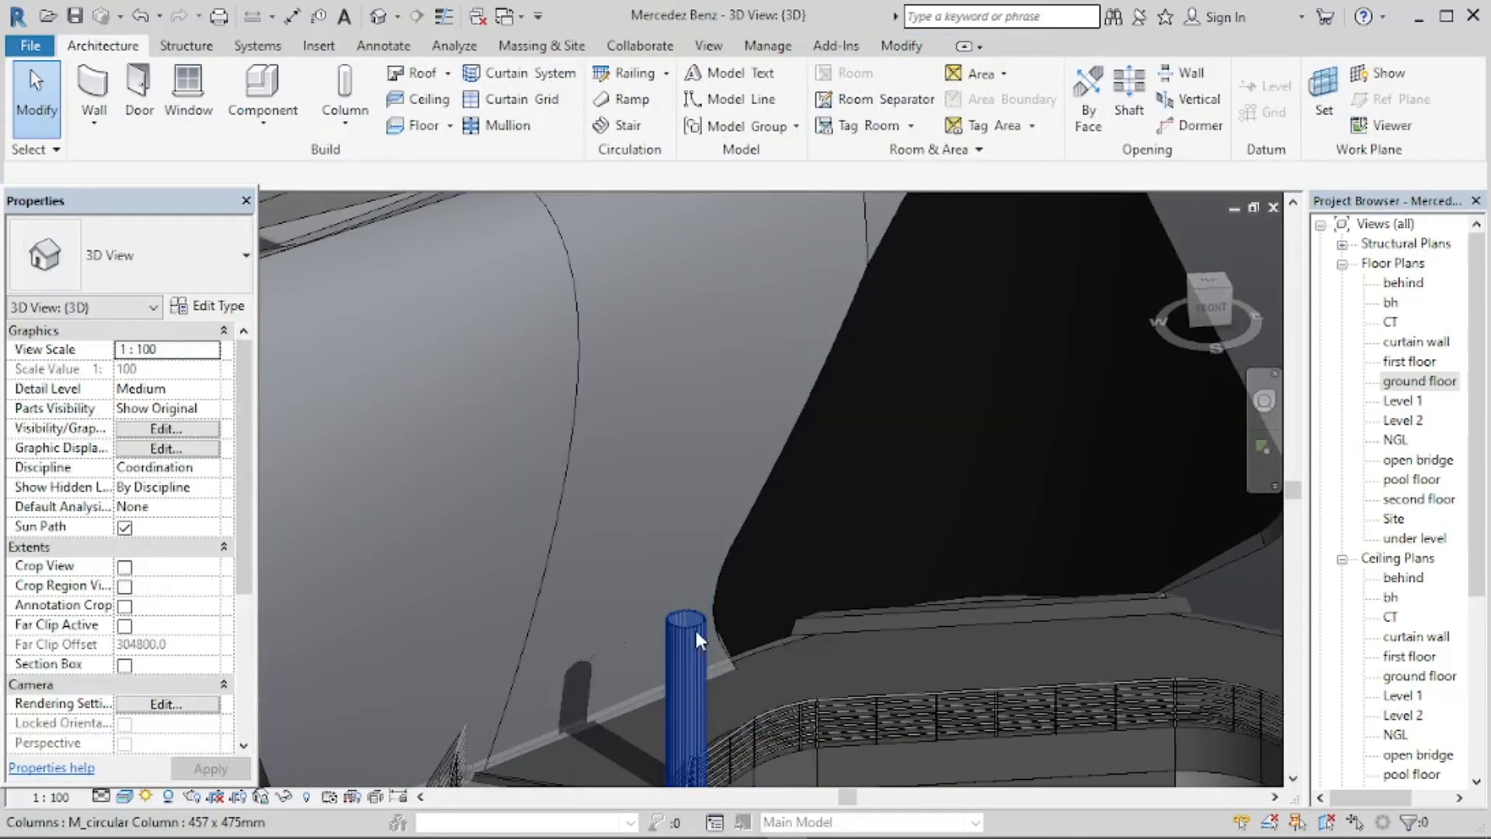
pyautogui.scroll(-2, 668, 493)
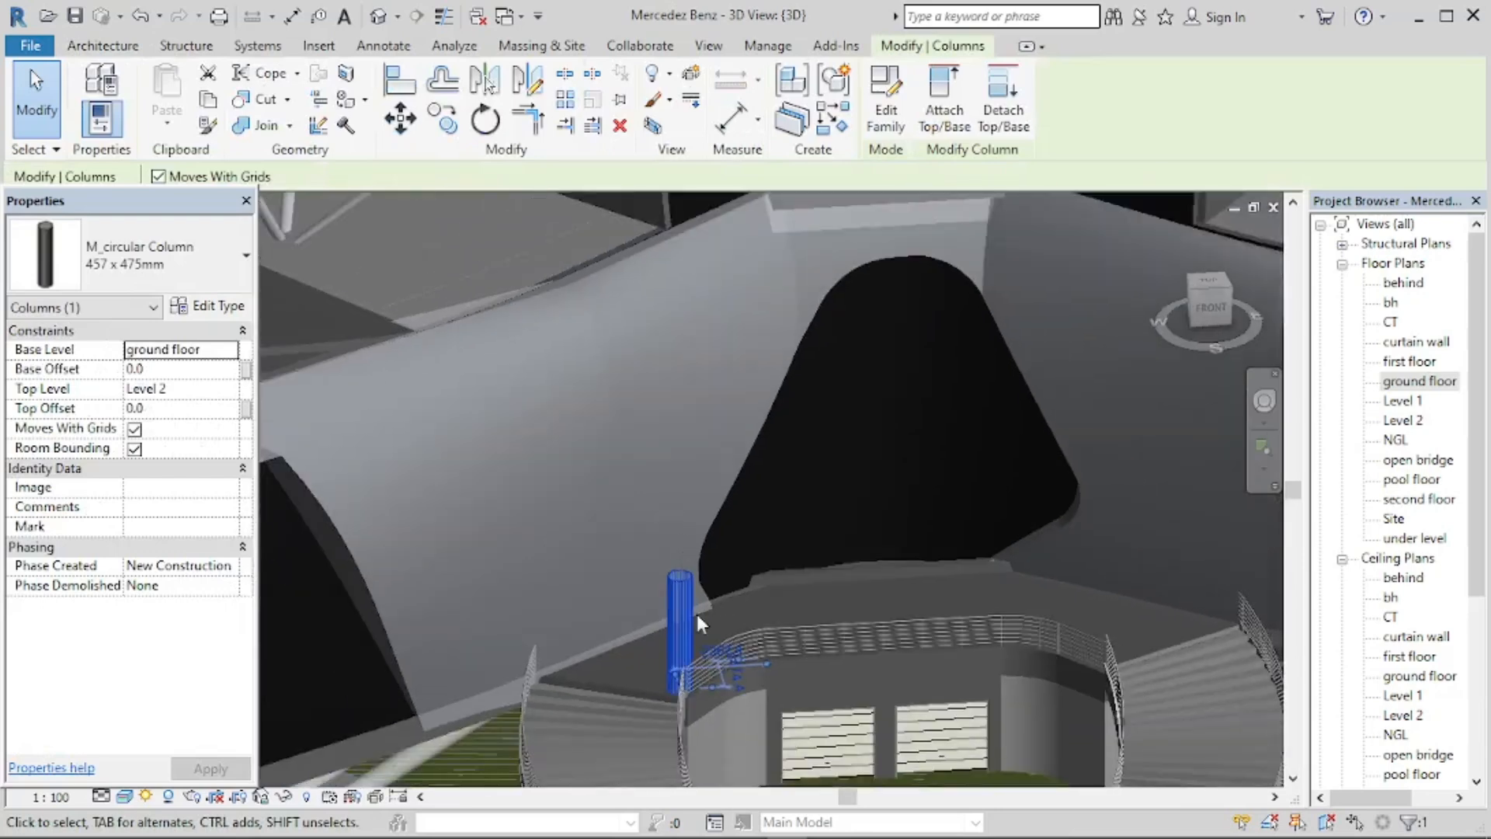
pyautogui.scroll(2, 678, 678)
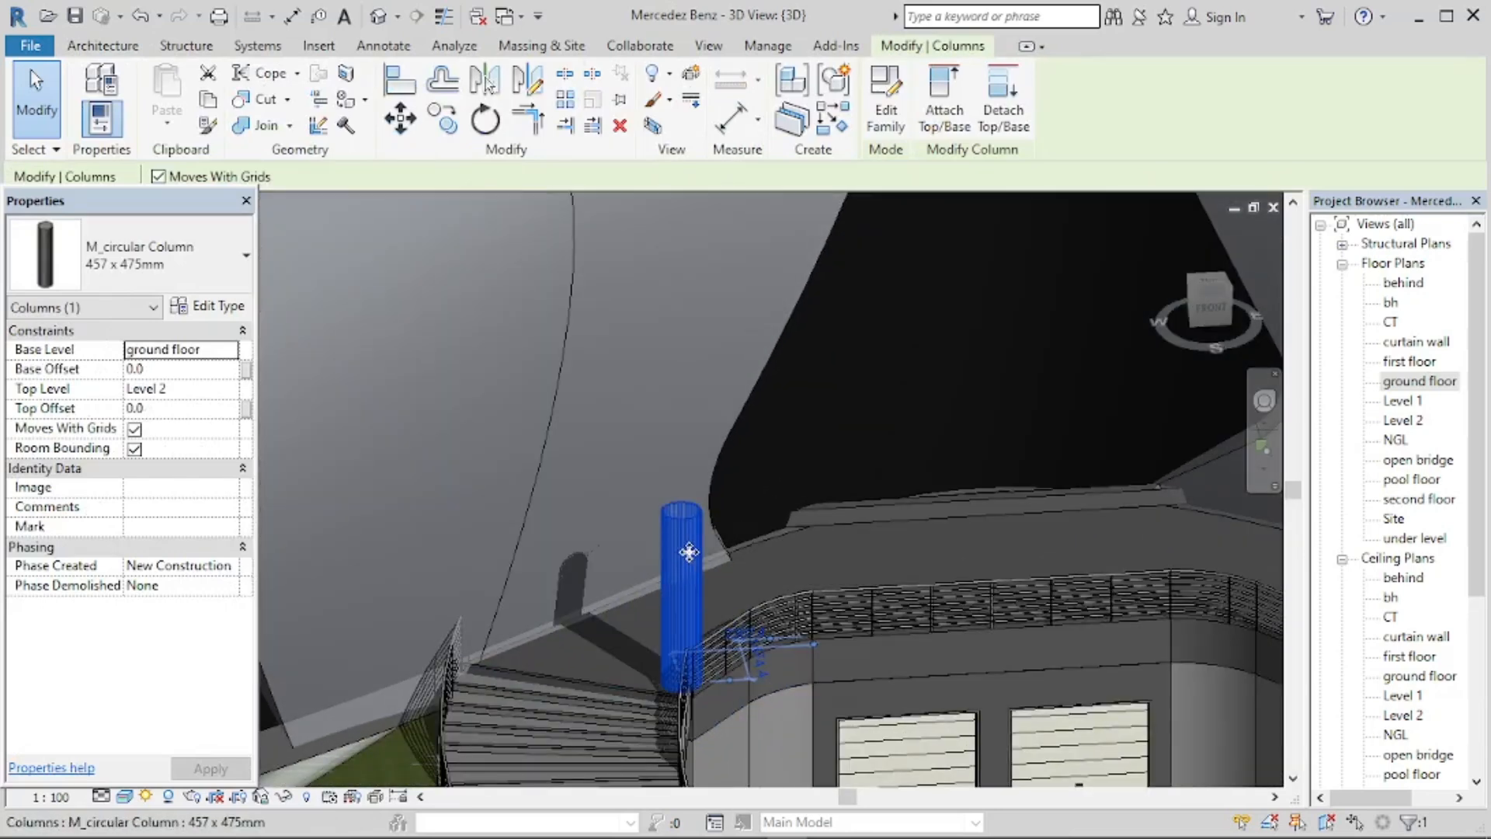
pyautogui.scroll(1, 689, 559)
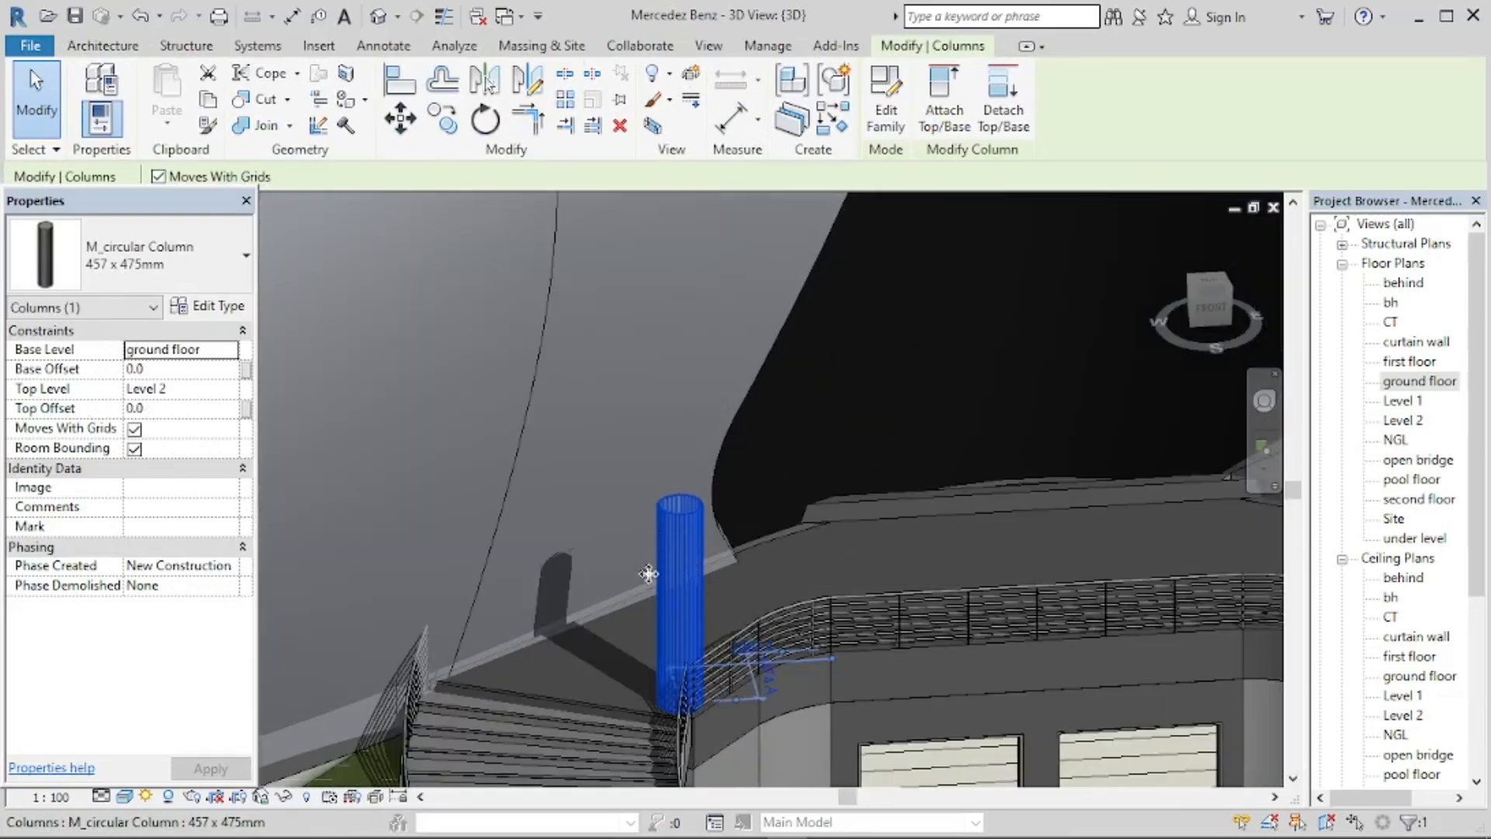
pyautogui.scroll(-1, 649, 573)
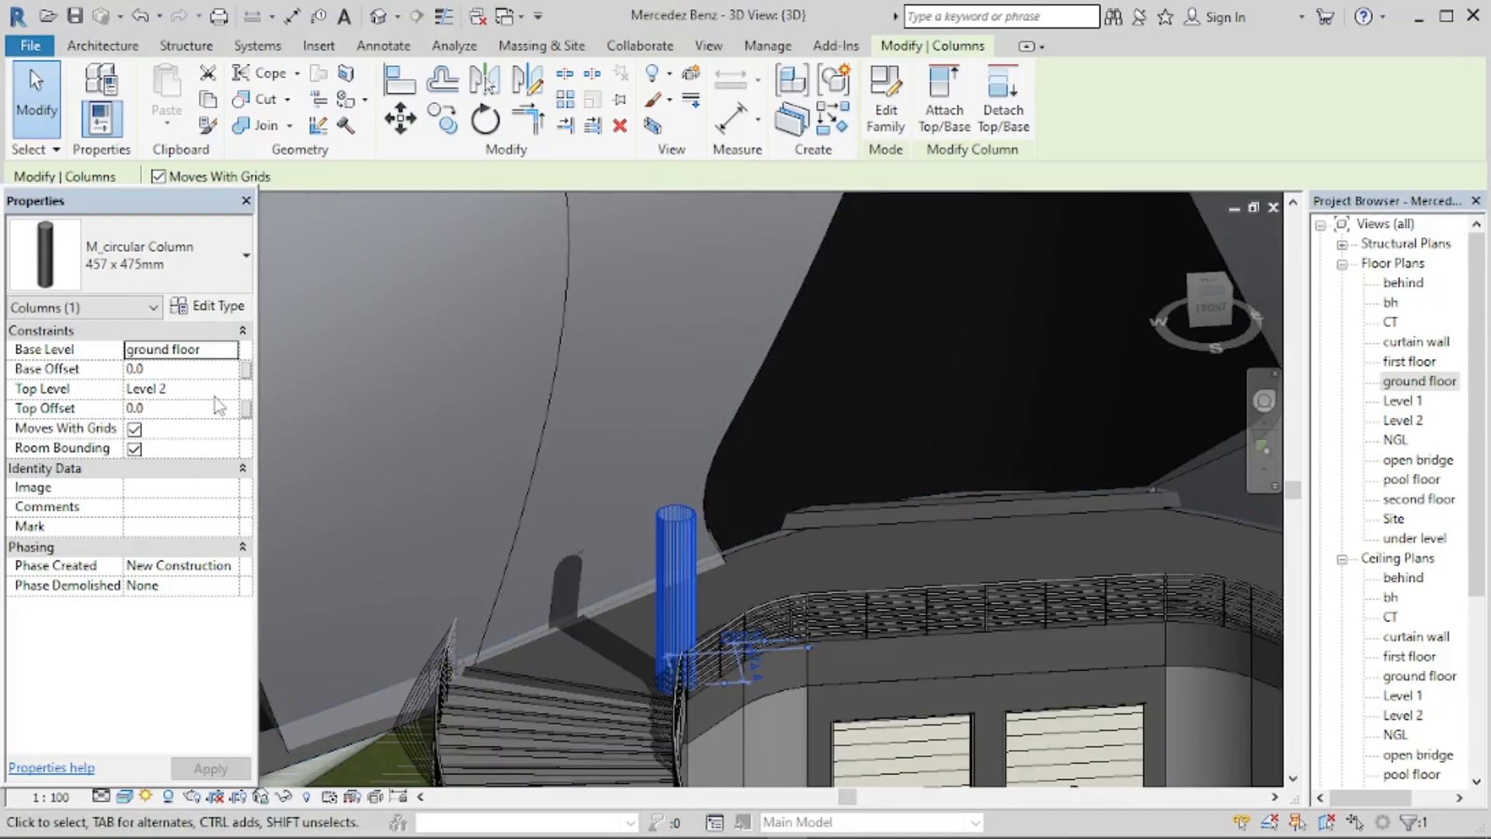
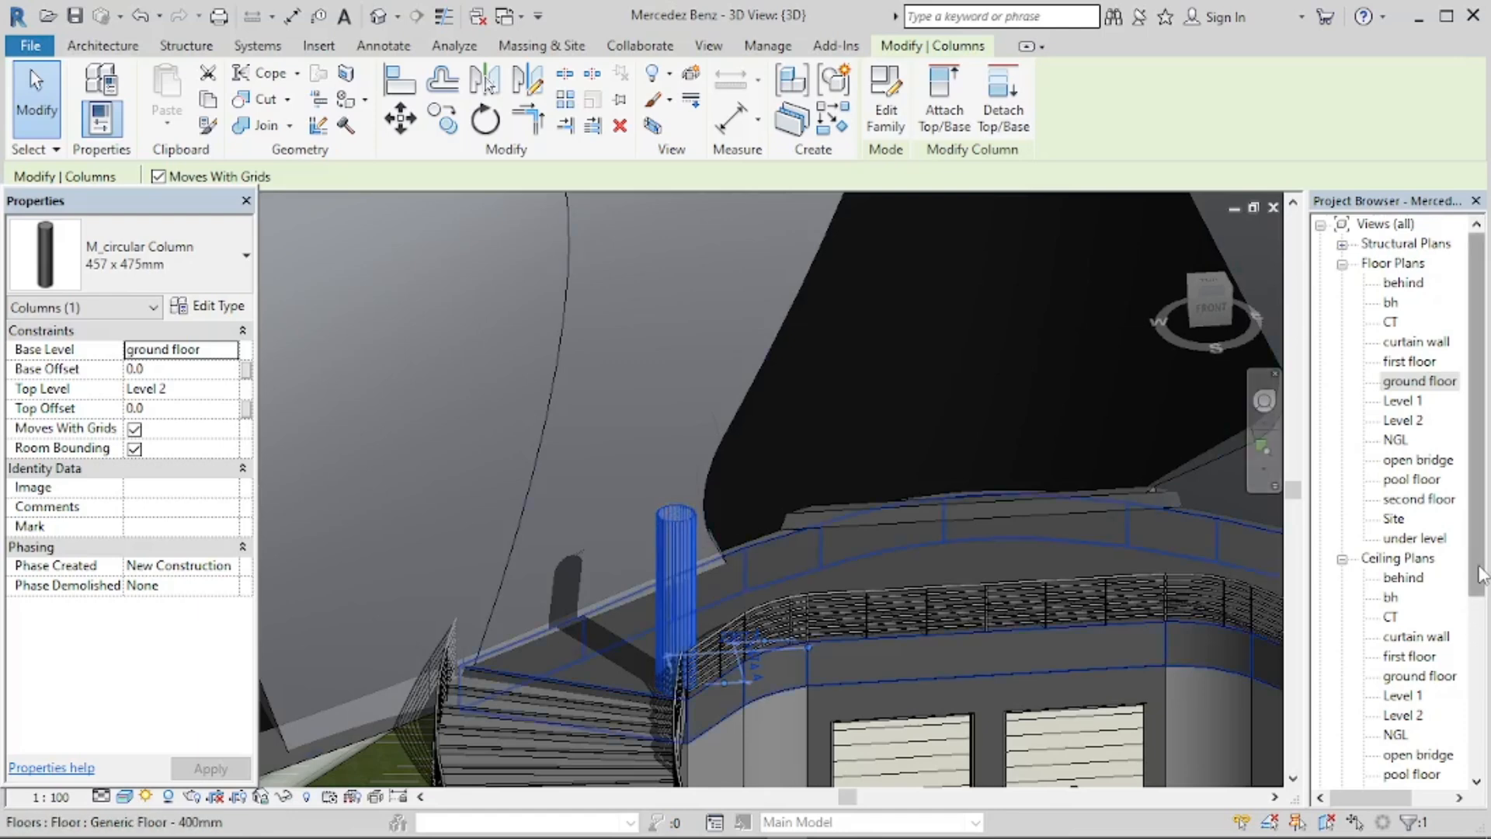
# Open the South elevation and examine the level markers beside the building around the open bridge level.
pyautogui.moveTo(1480, 575); pyautogui.dragTo(1480, 790)
pyautogui.click(1402, 637)
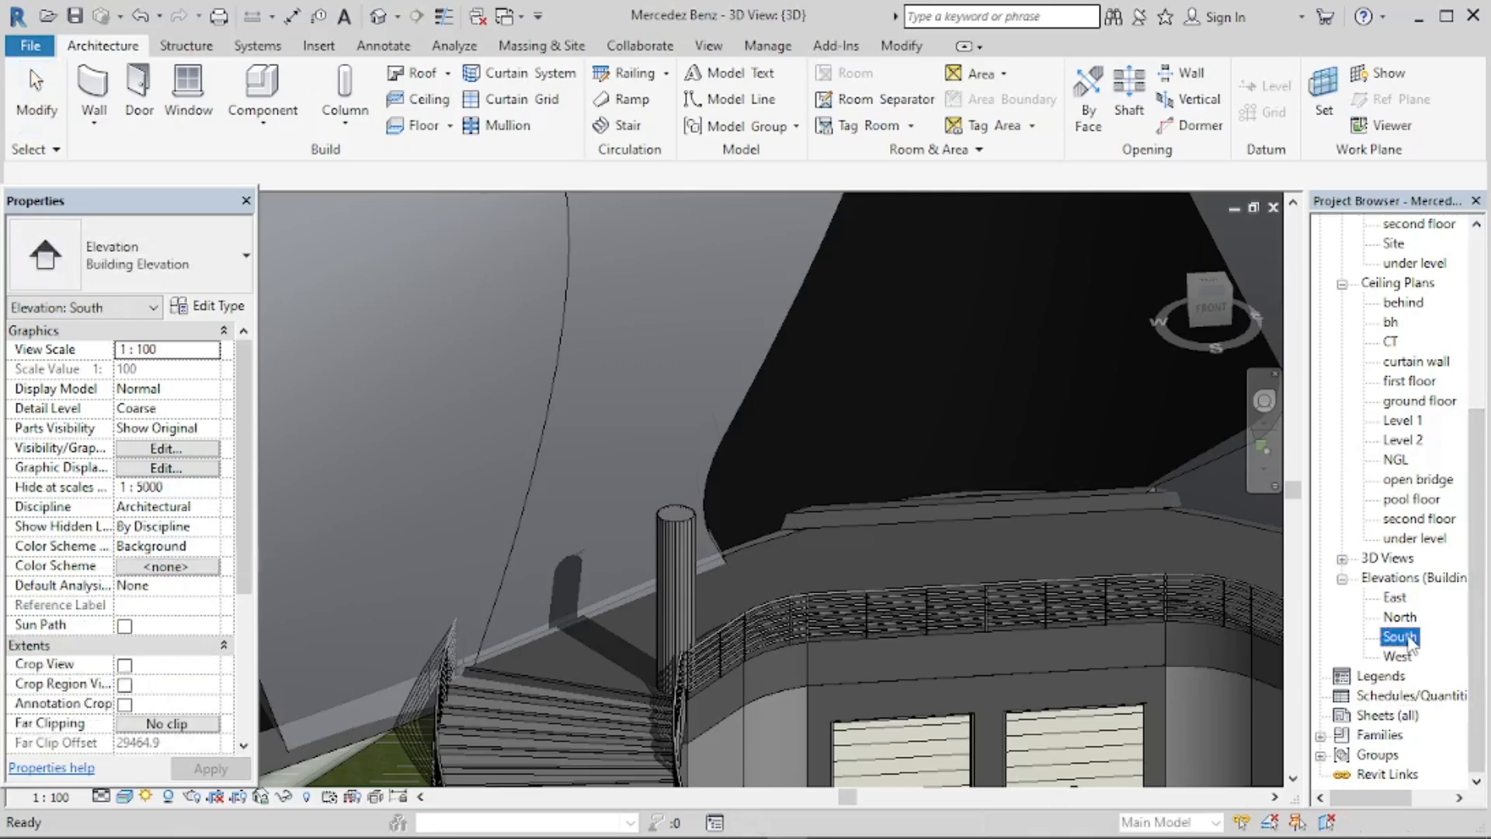
pyautogui.doubleClick(1403, 639)
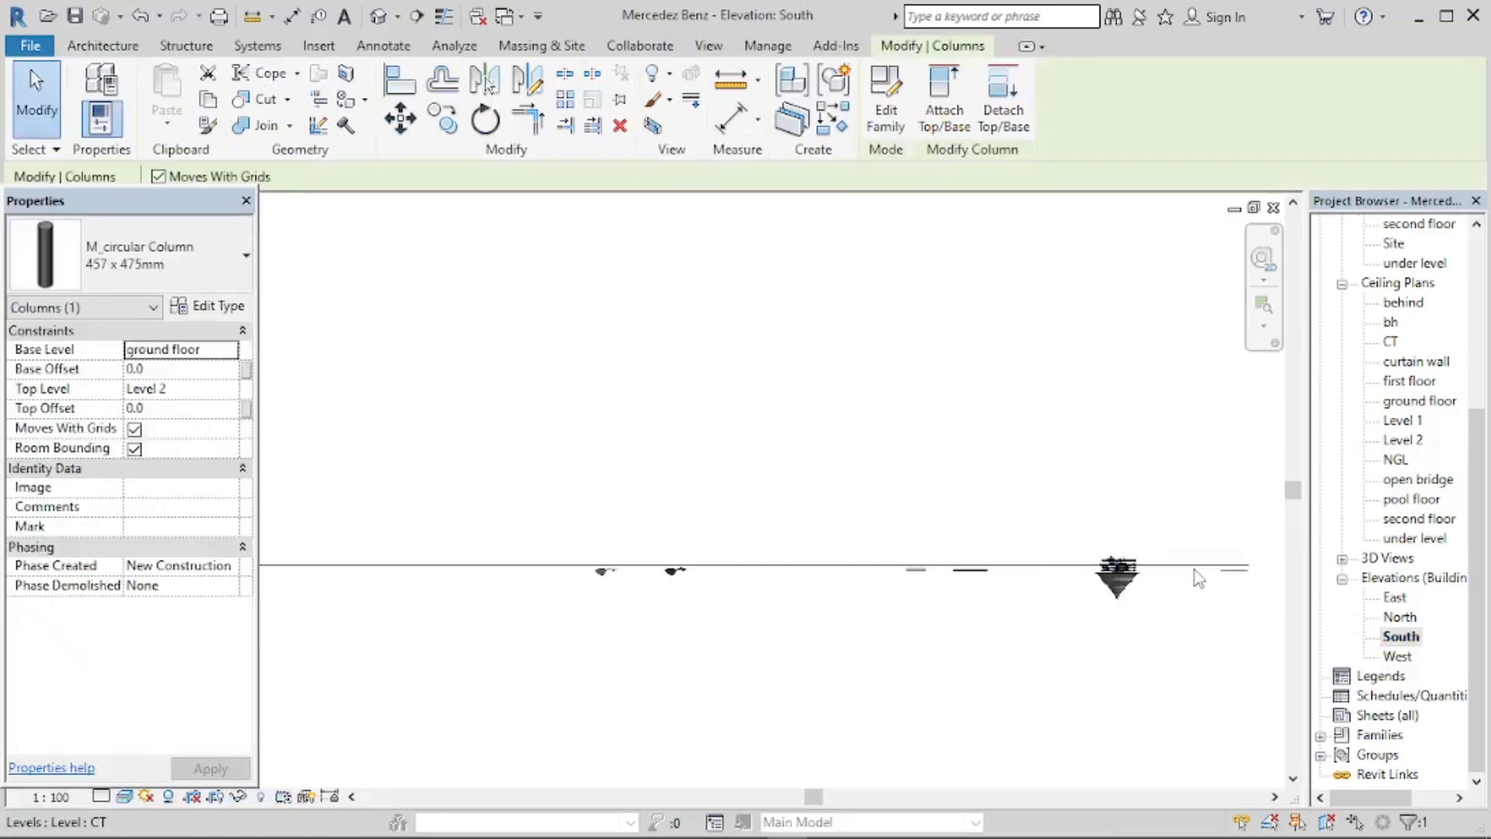
pyautogui.scroll(5, 1195, 570)
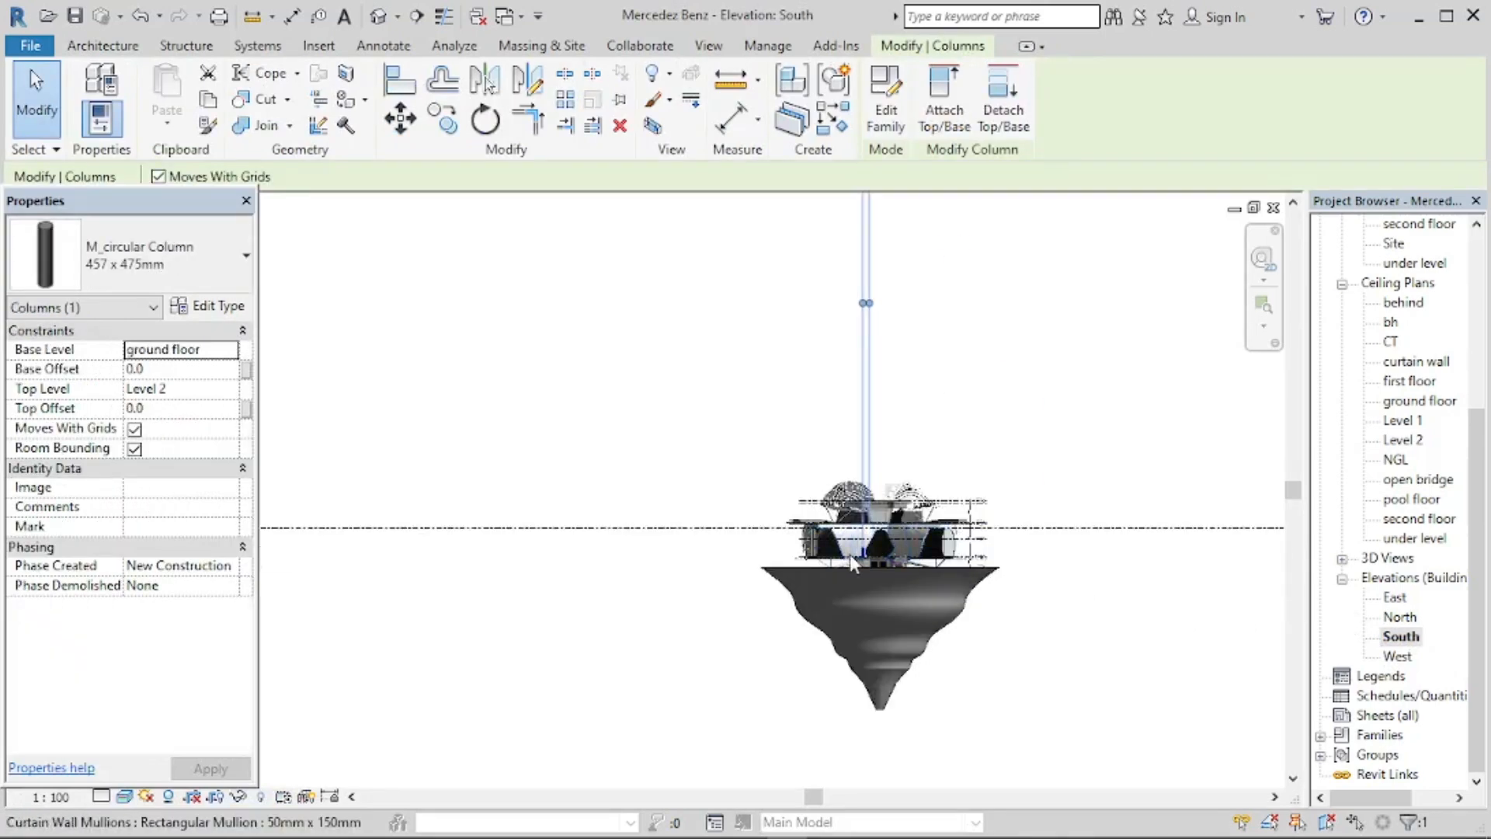
pyautogui.scroll(3, 850, 553)
pyautogui.scroll(3, 1204, 524)
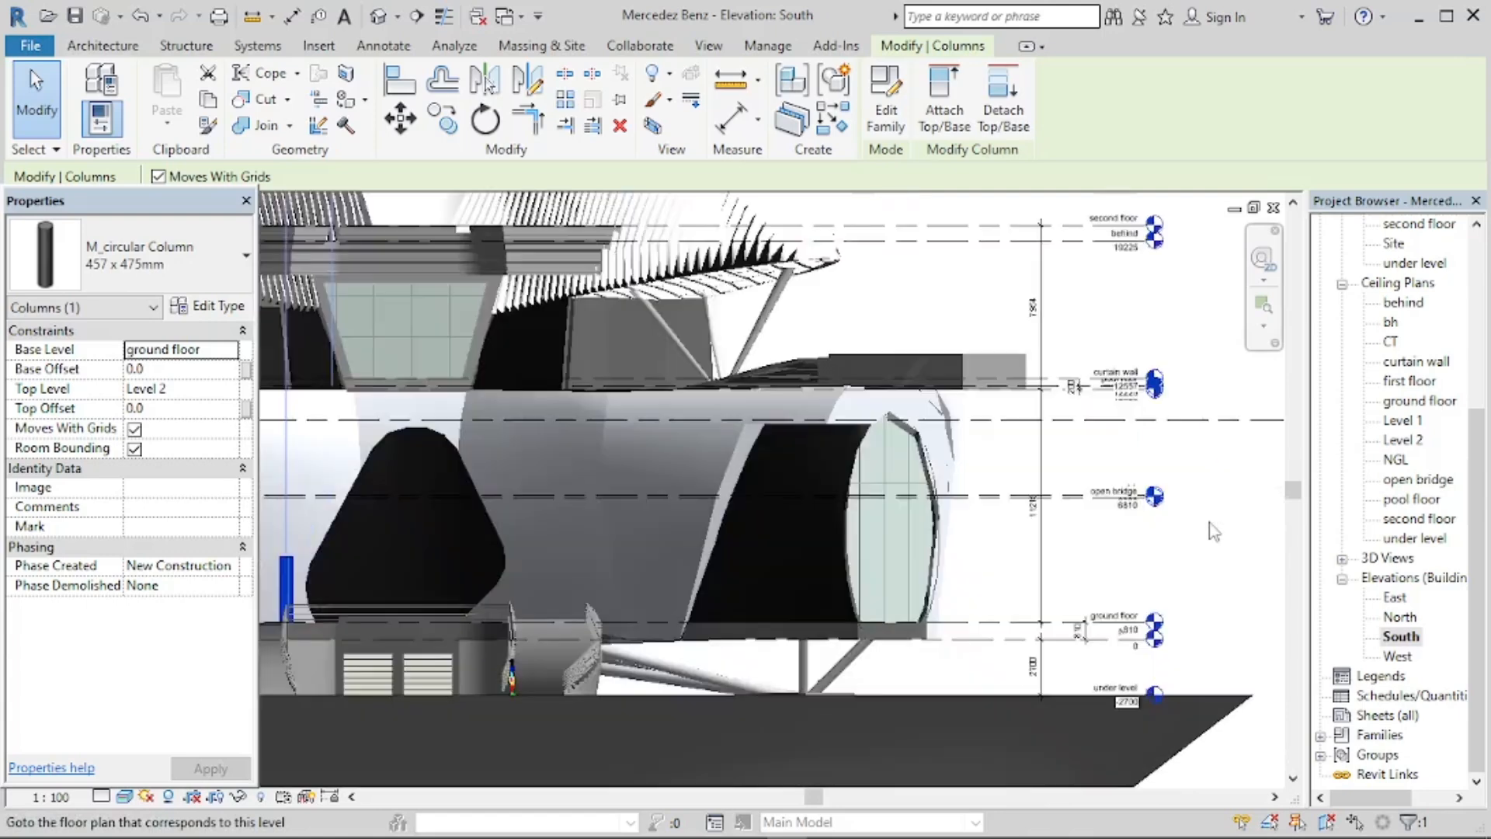
pyautogui.scroll(1, 1185, 514)
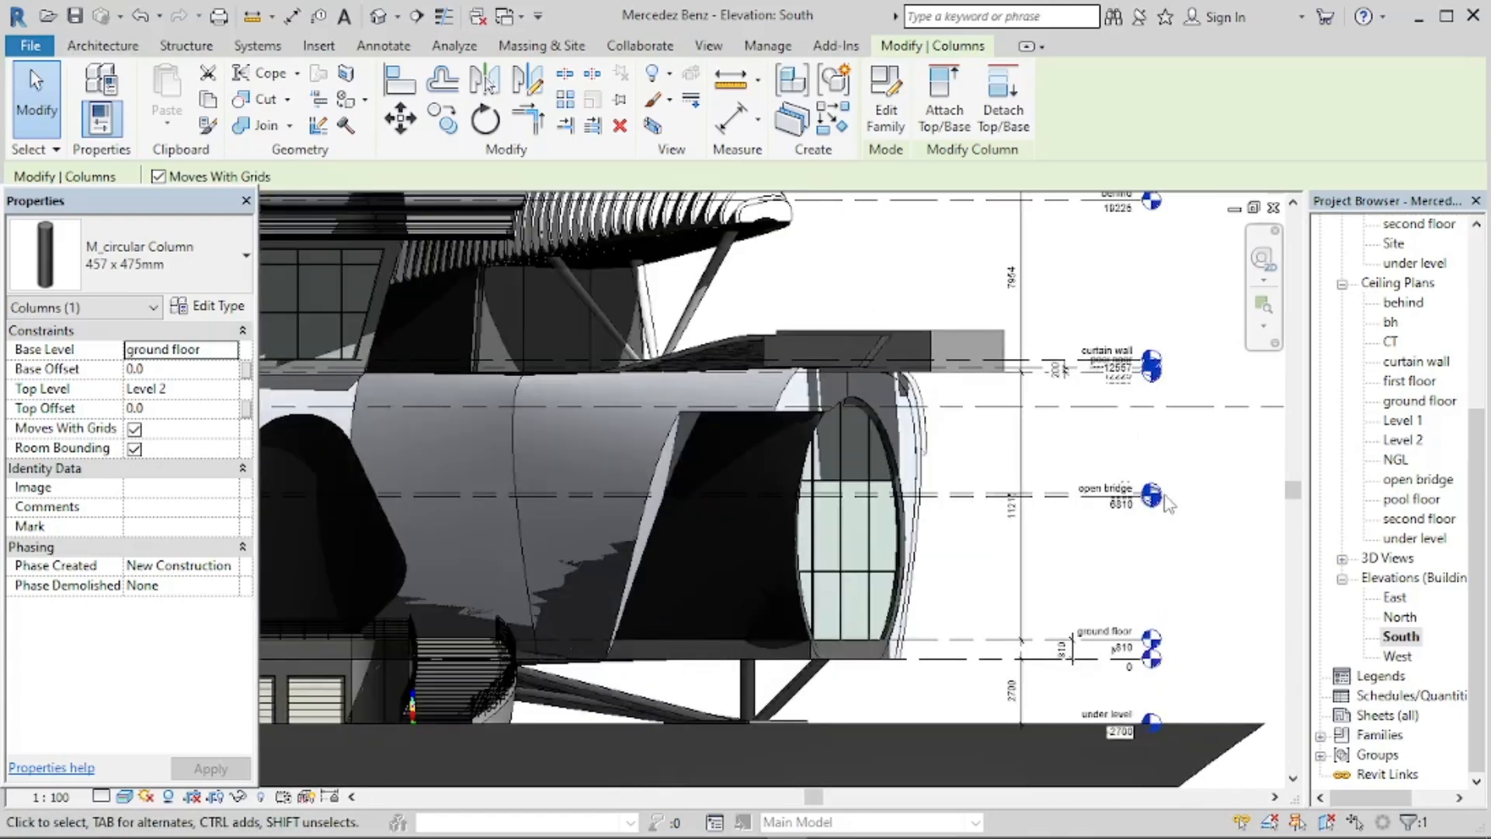
pyautogui.scroll(3, 1126, 503)
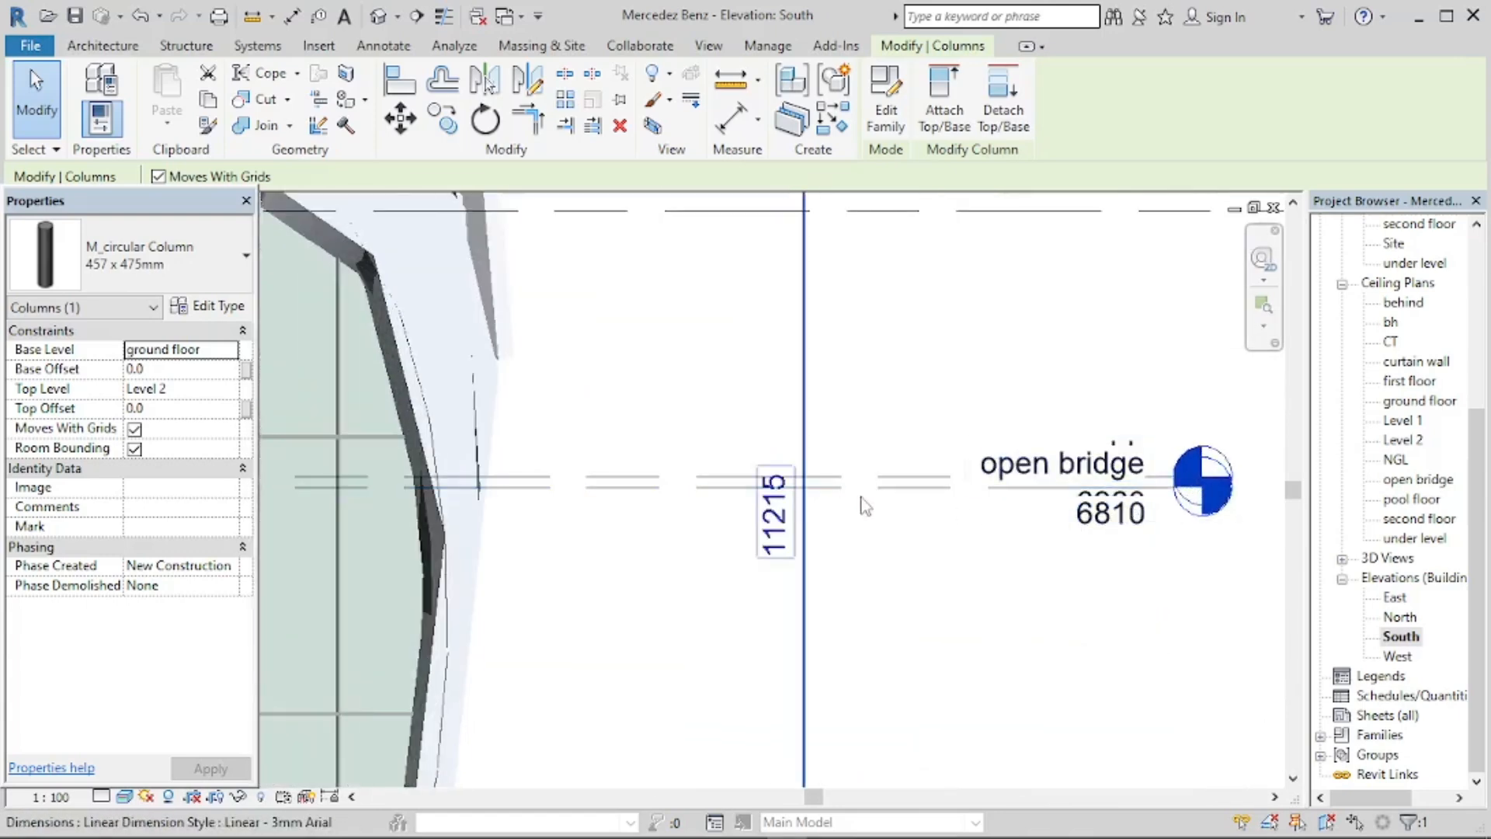
# Select the open bridge level and compare its line with the column and the building front.
pyautogui.click(975, 525)
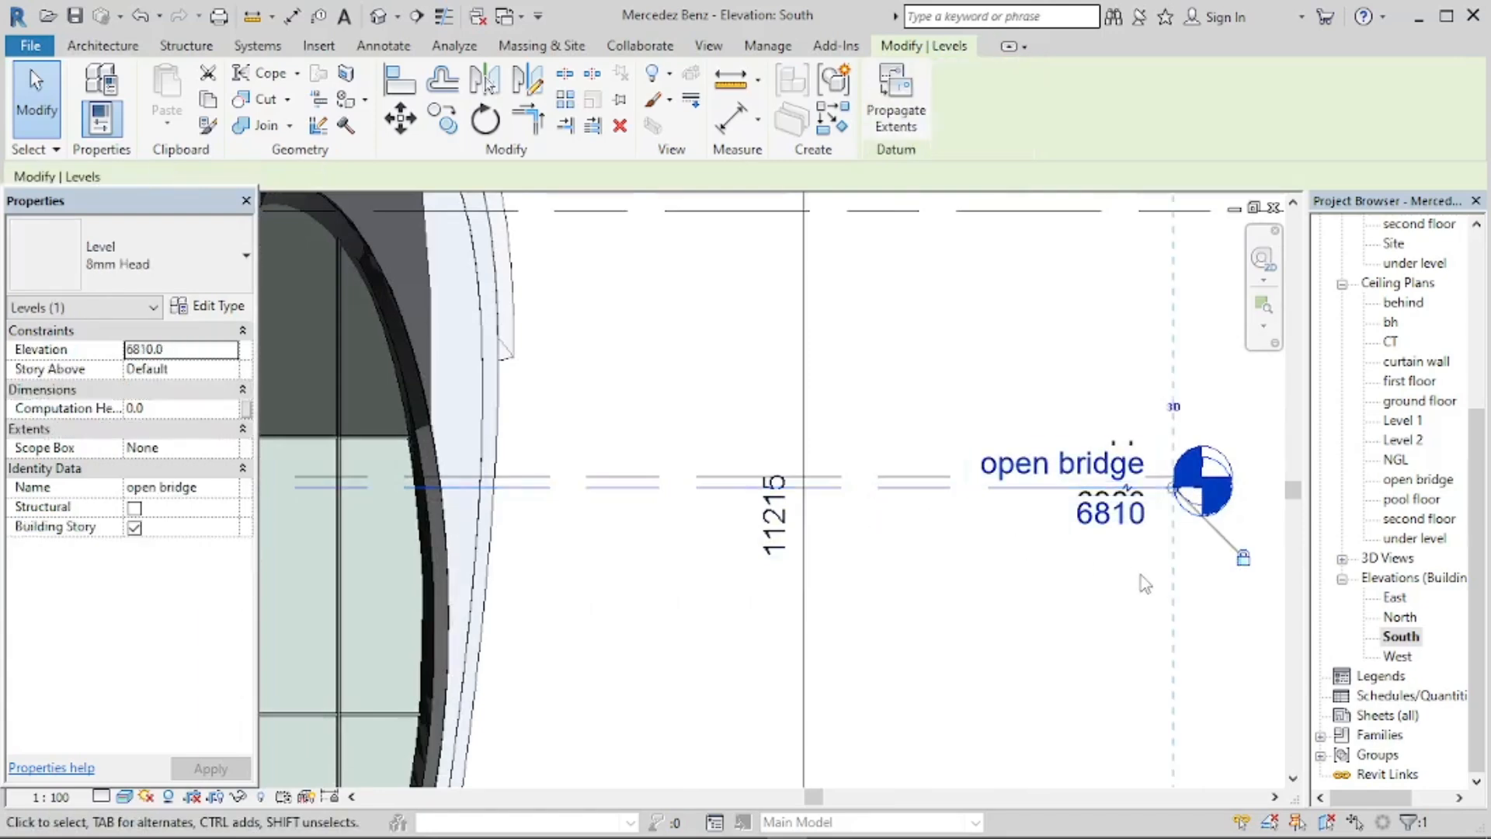
pyautogui.scroll(-5, 1142, 580)
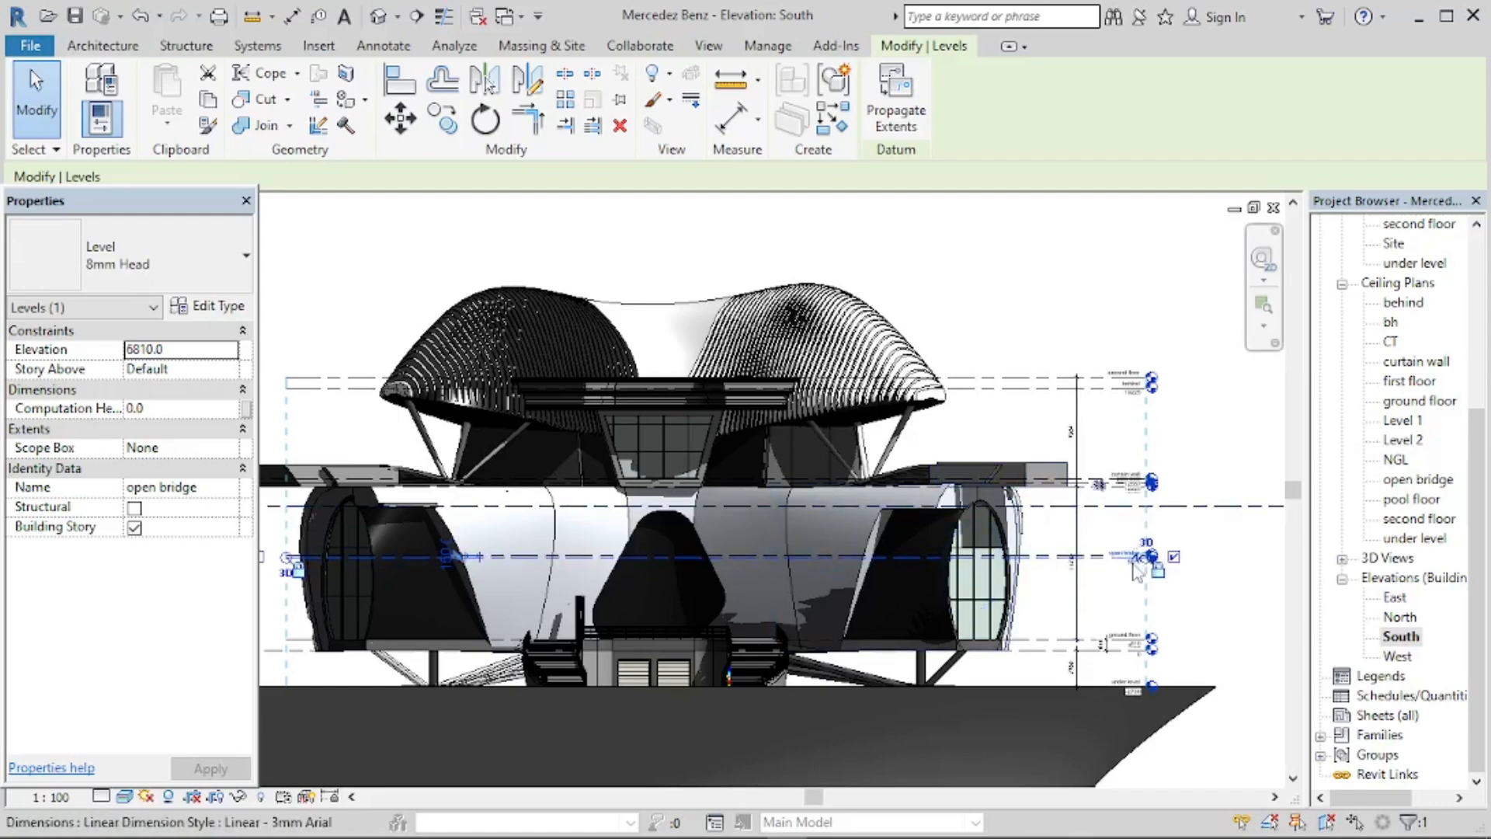
pyautogui.scroll(4, 1137, 571)
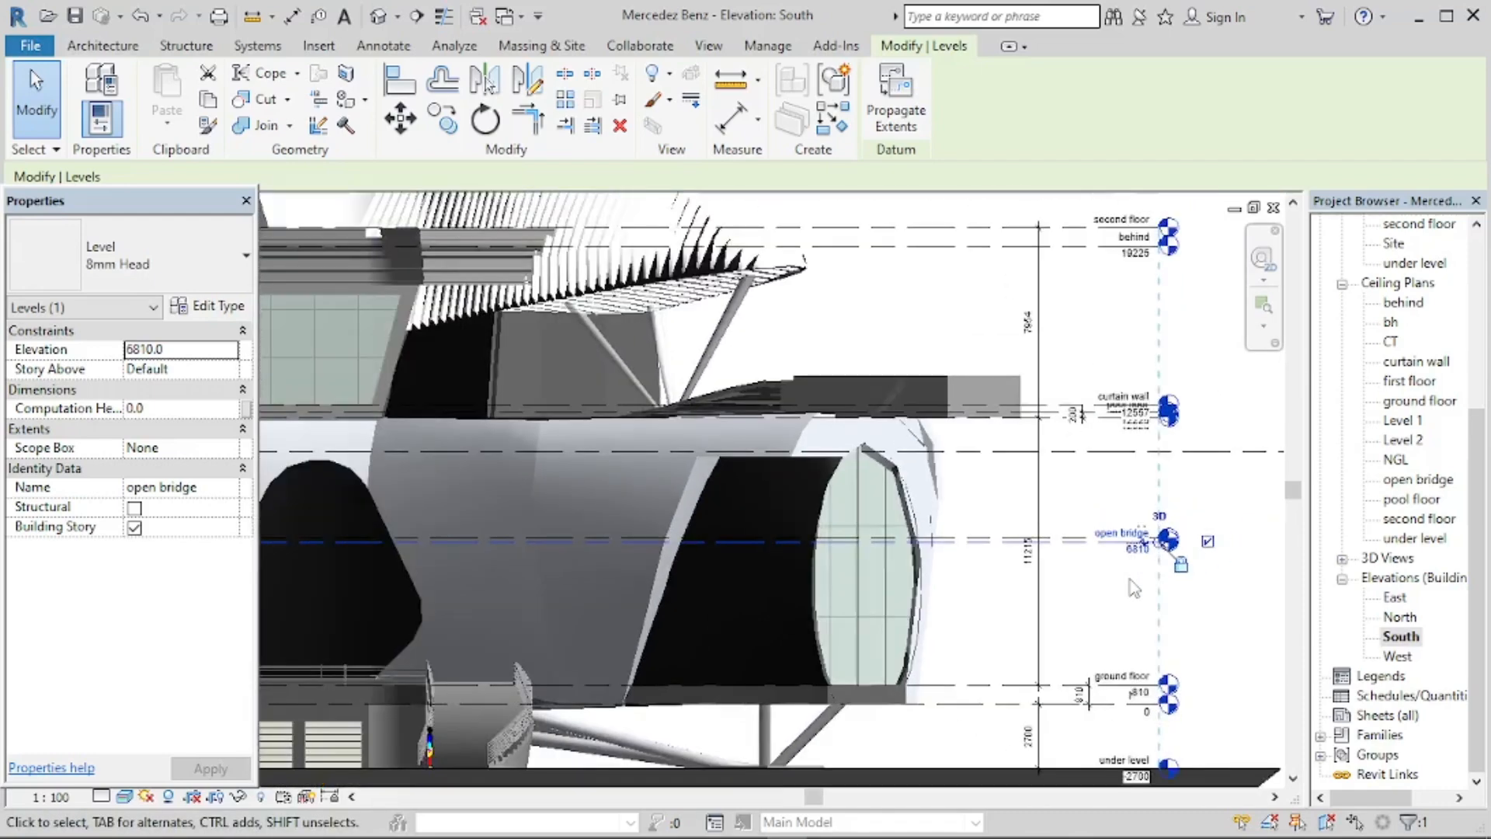
pyautogui.scroll(-4, 1134, 588)
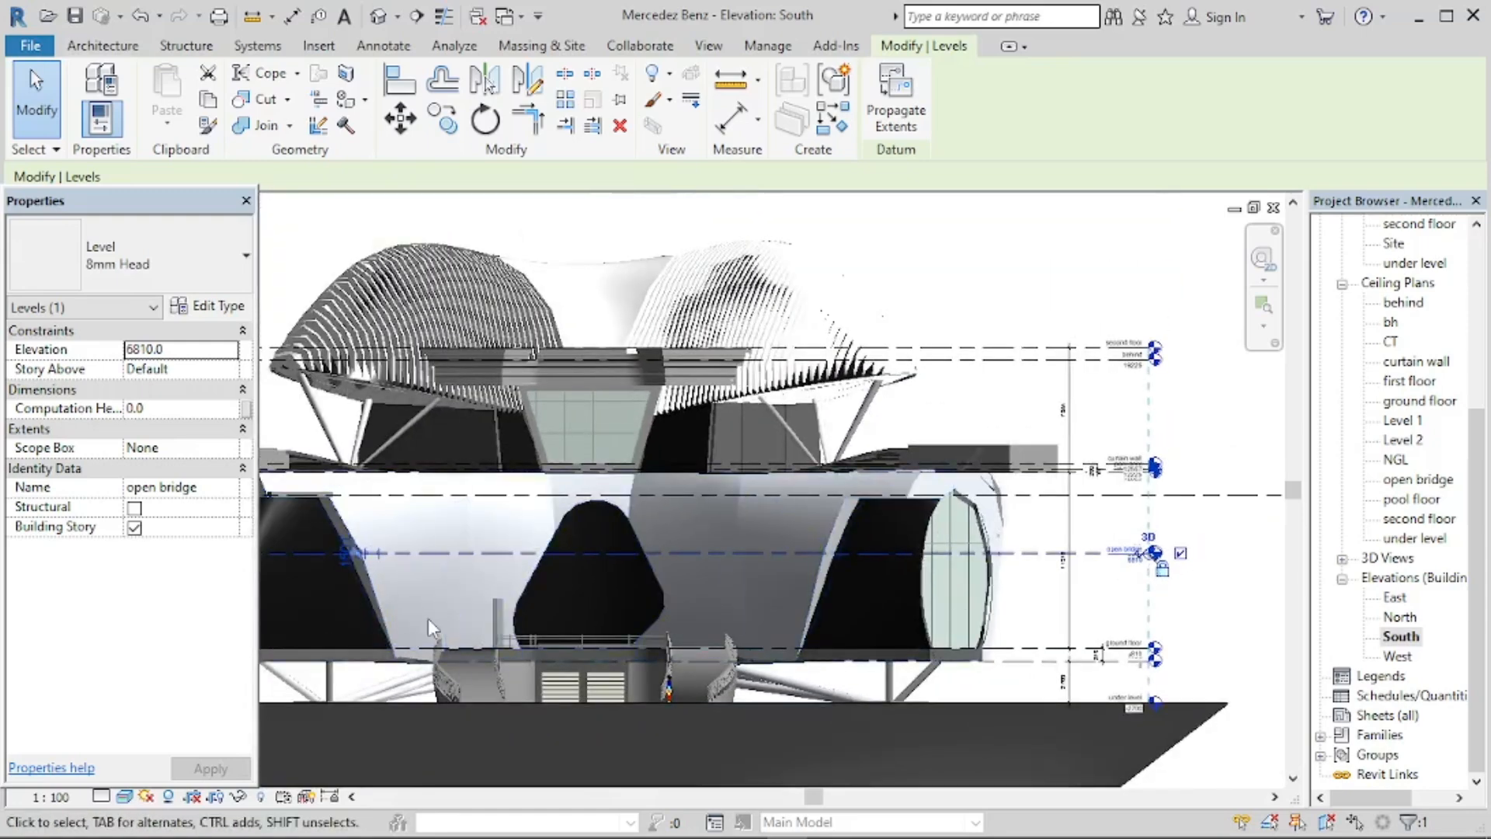
# Draw a new level at about 17240 mm elevation, just below the fascia above the entrance, spanning the building to the other level heads.
pyautogui.scroll(6, 485, 602)
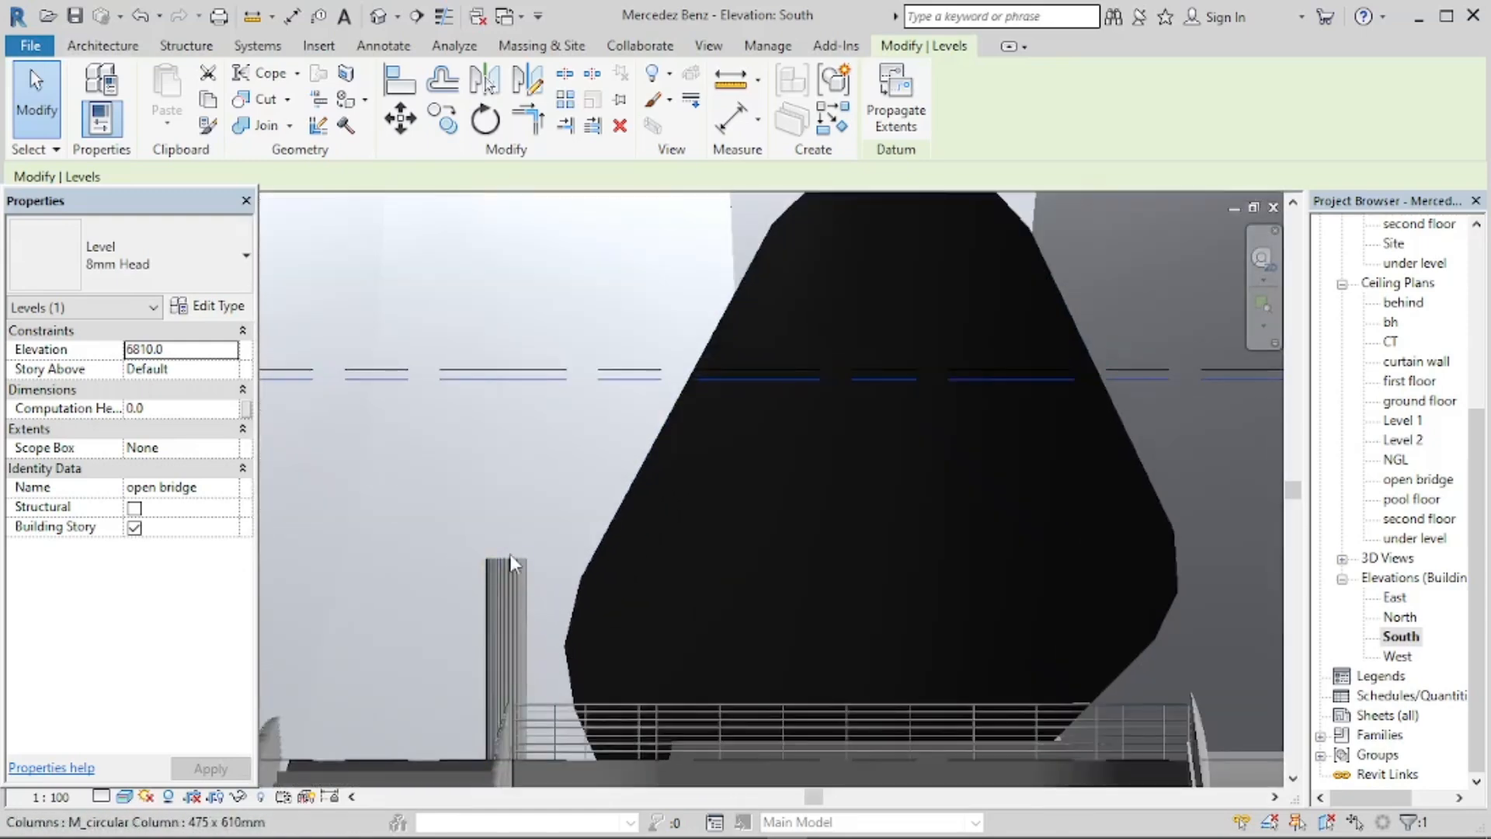
pyautogui.scroll(-5, 511, 562)
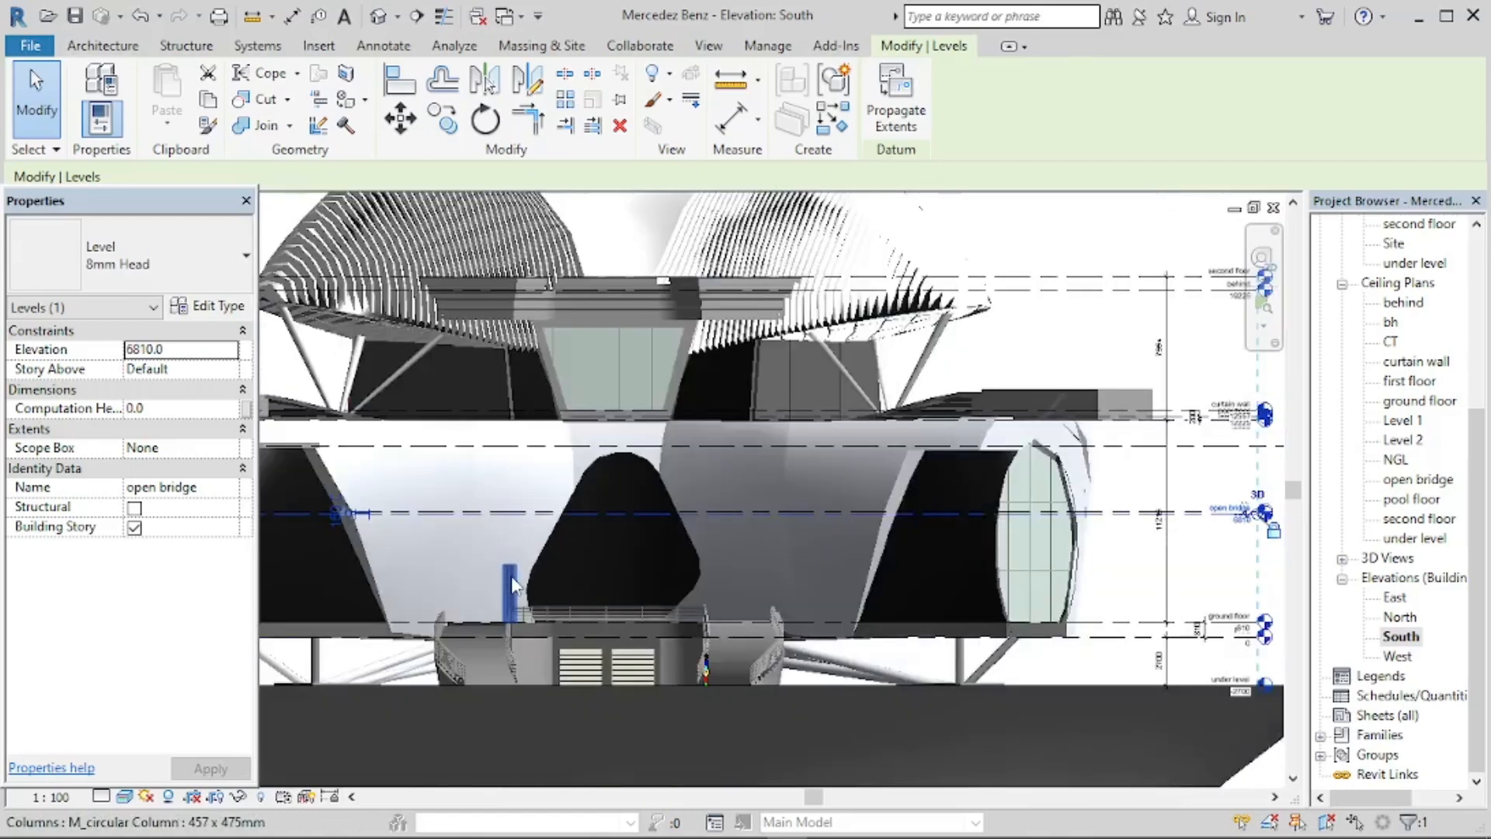
pyautogui.scroll(-1, 480, 360)
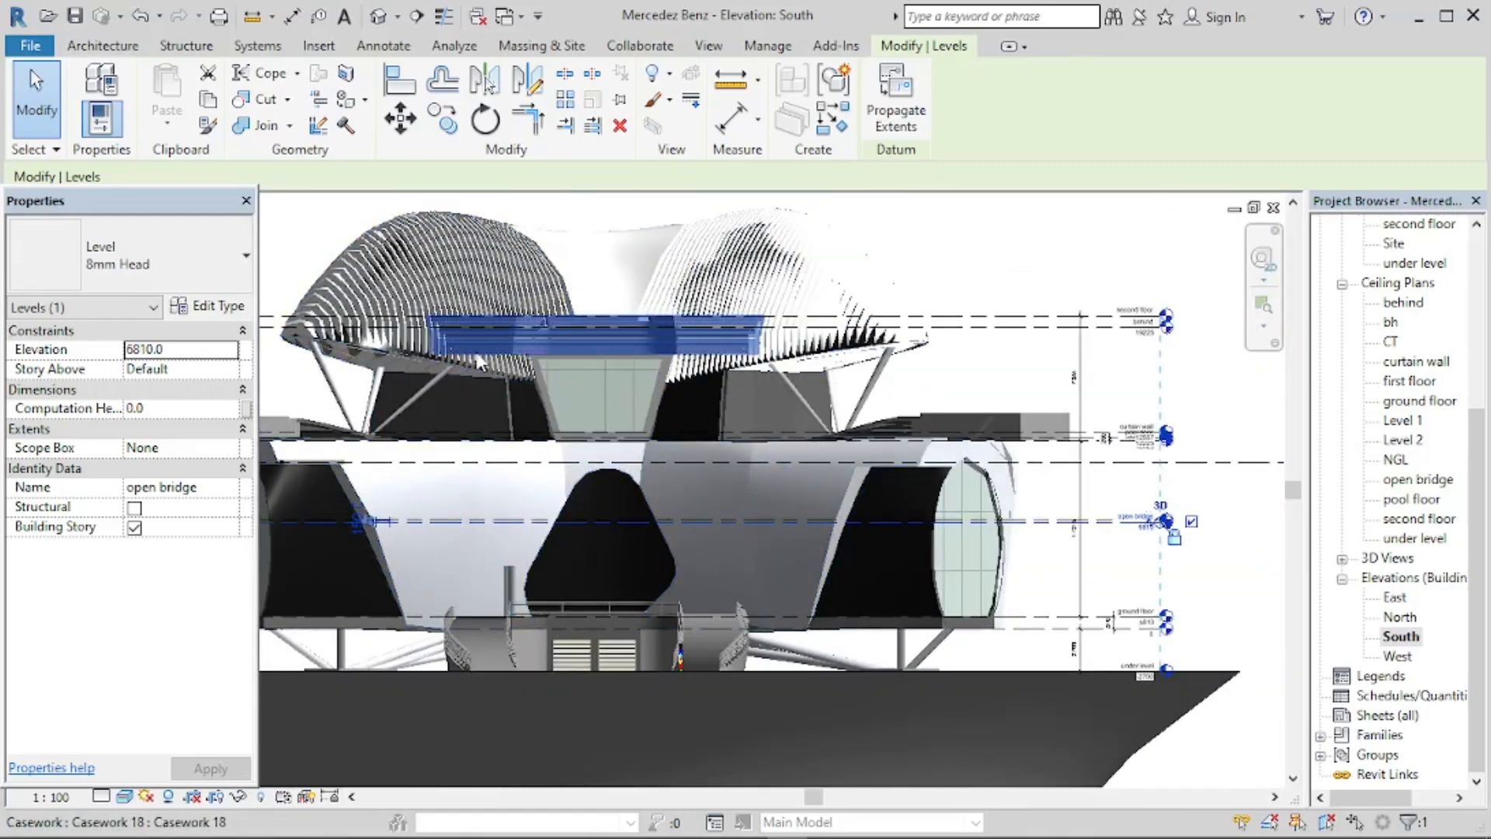
pyautogui.scroll(3, 478, 354)
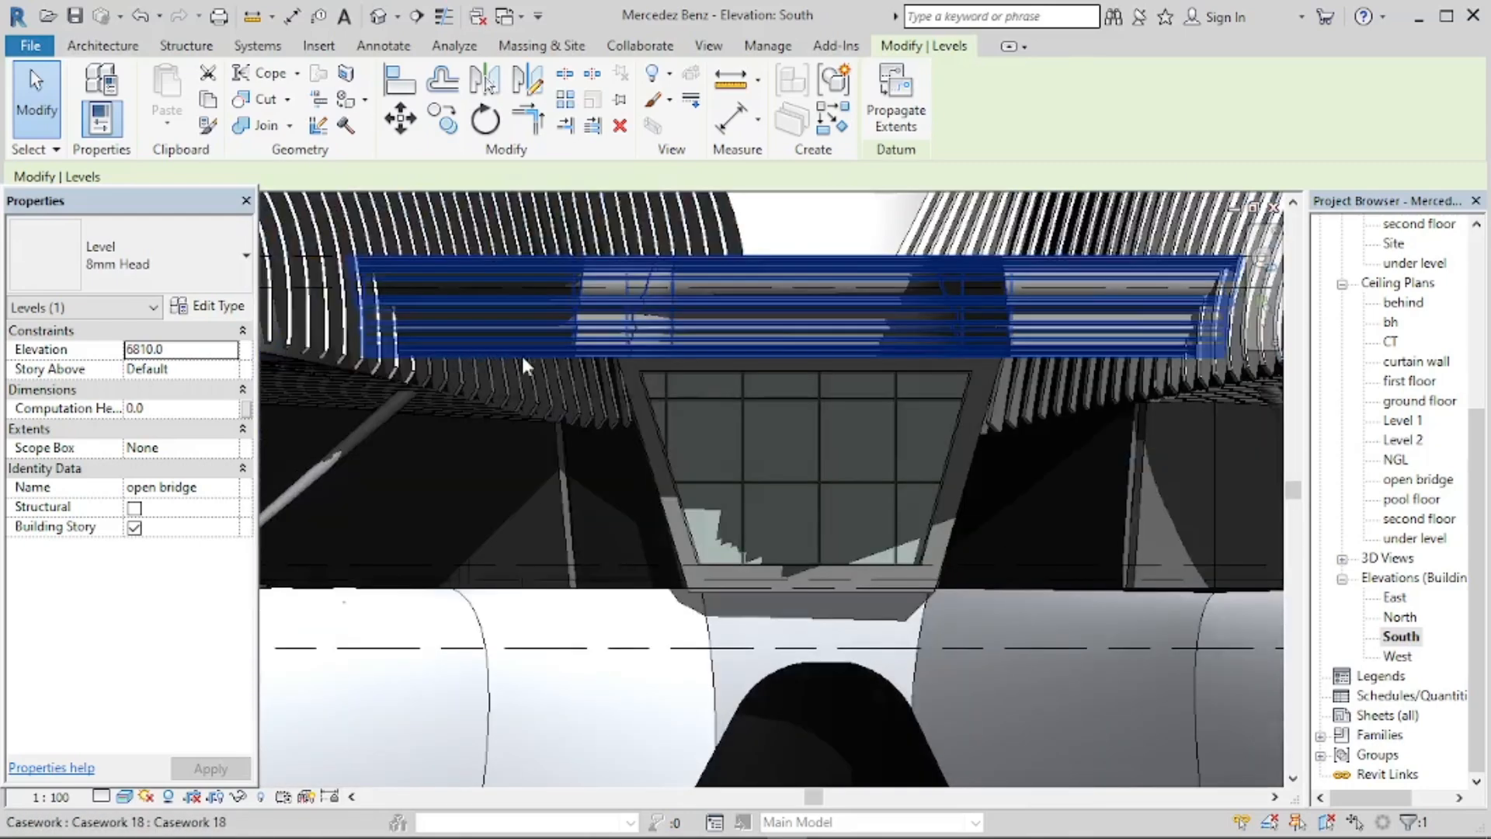
pyautogui.scroll(-4, 558, 449)
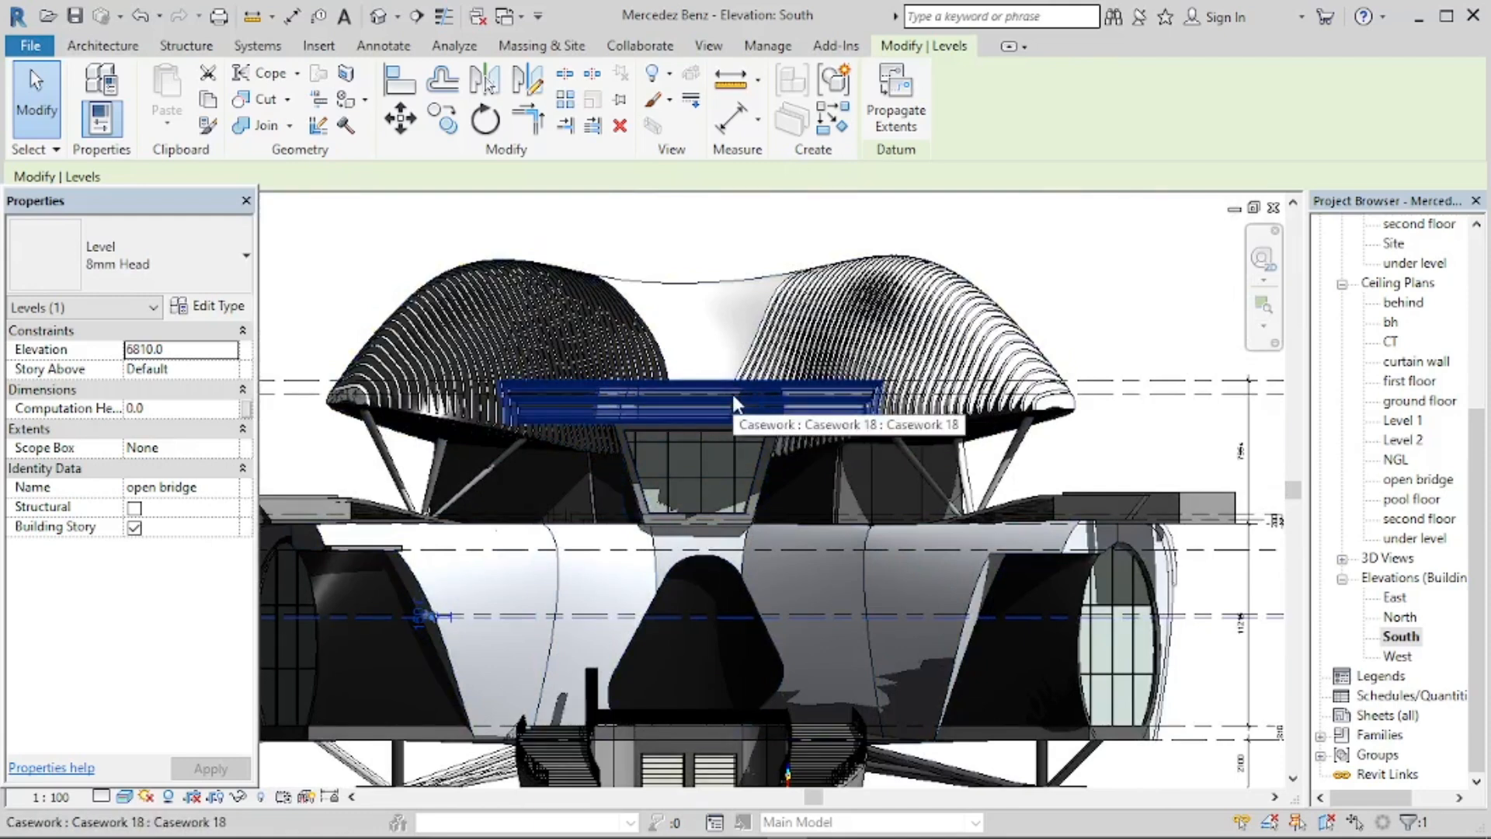
pyautogui.click(103, 46)
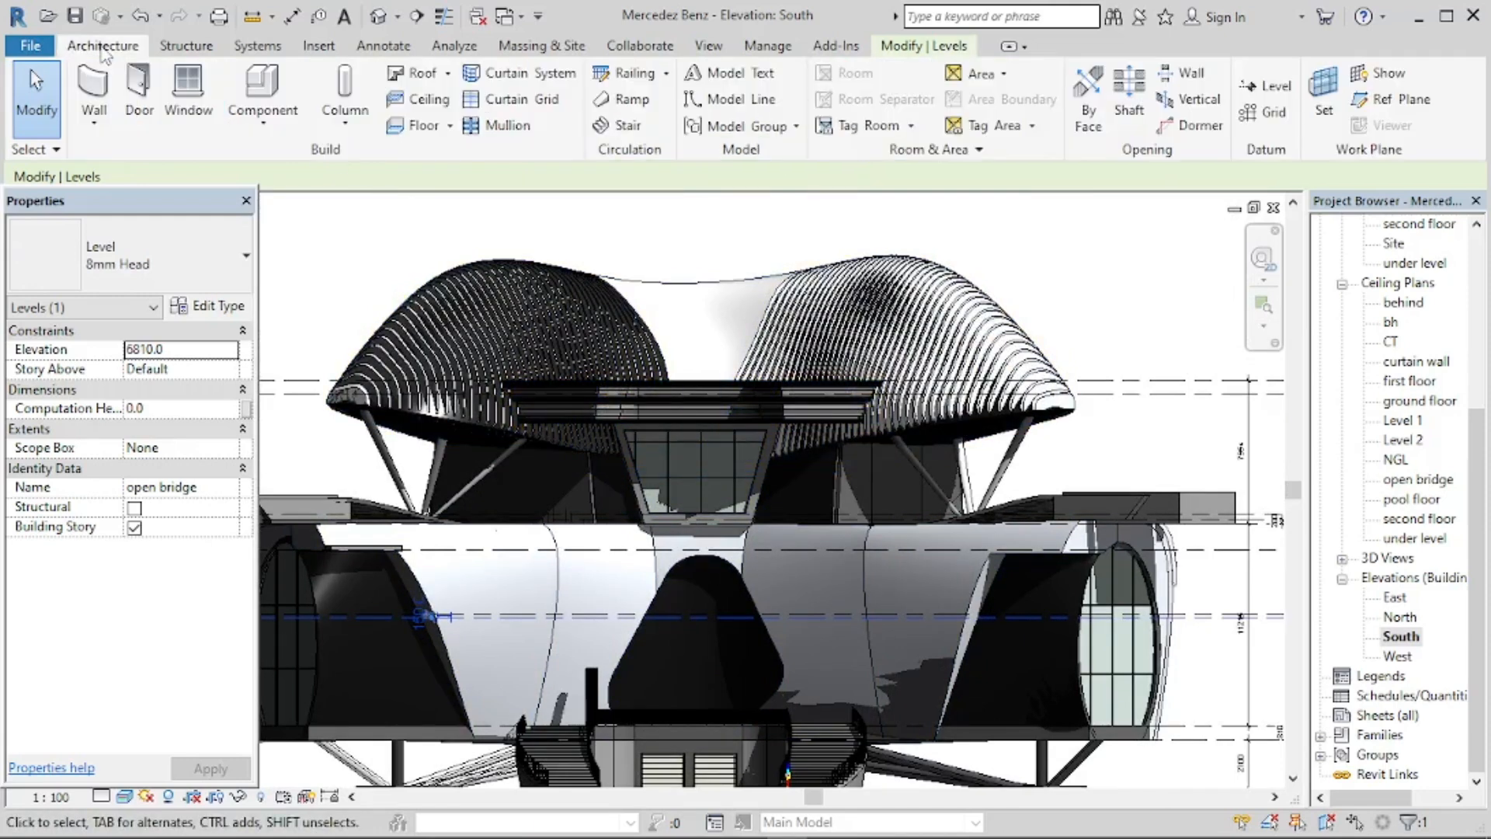
pyautogui.click(1278, 92)
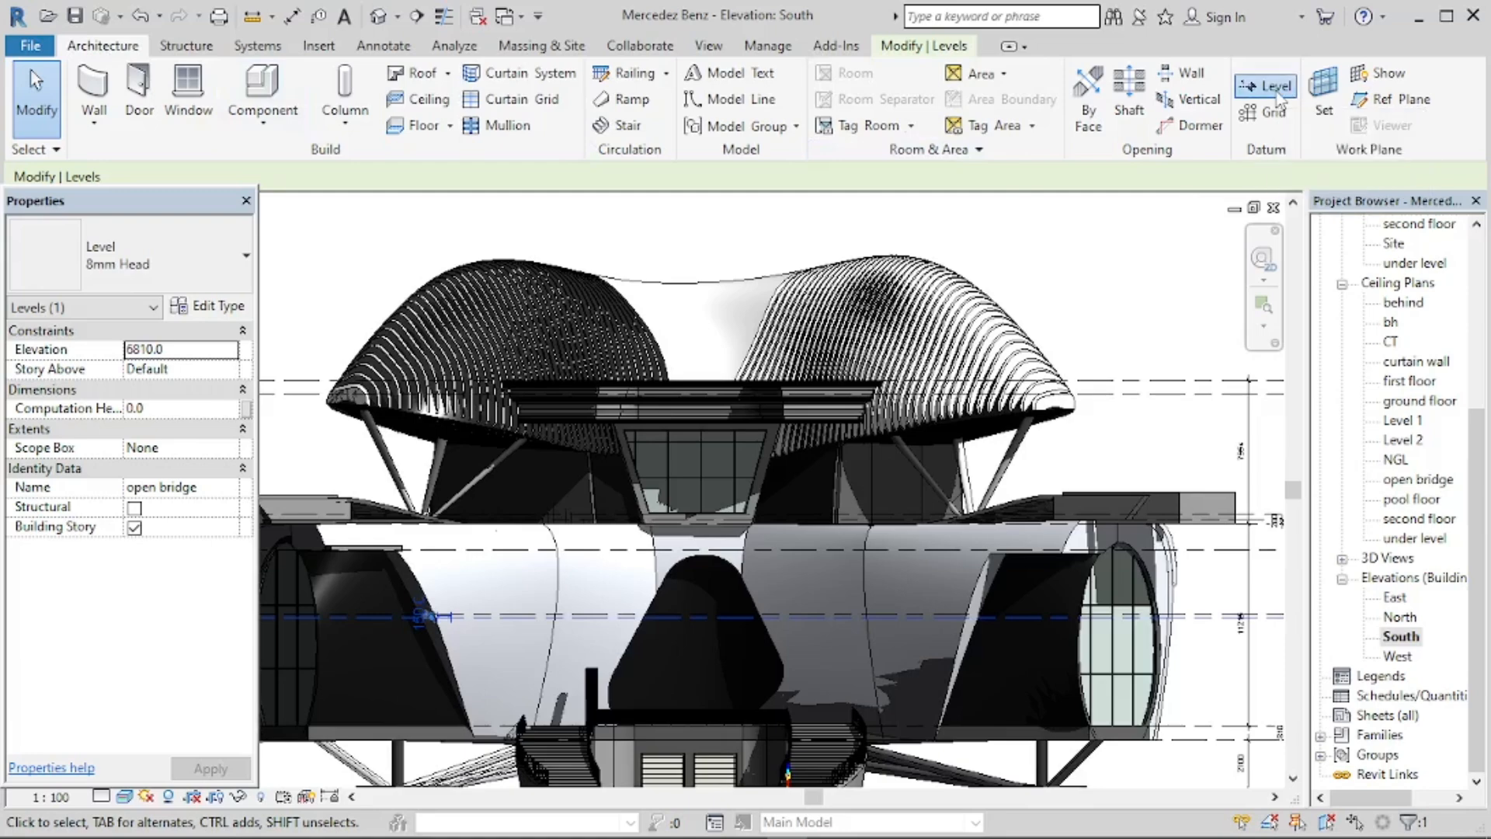
pyautogui.scroll(-2, 822, 460)
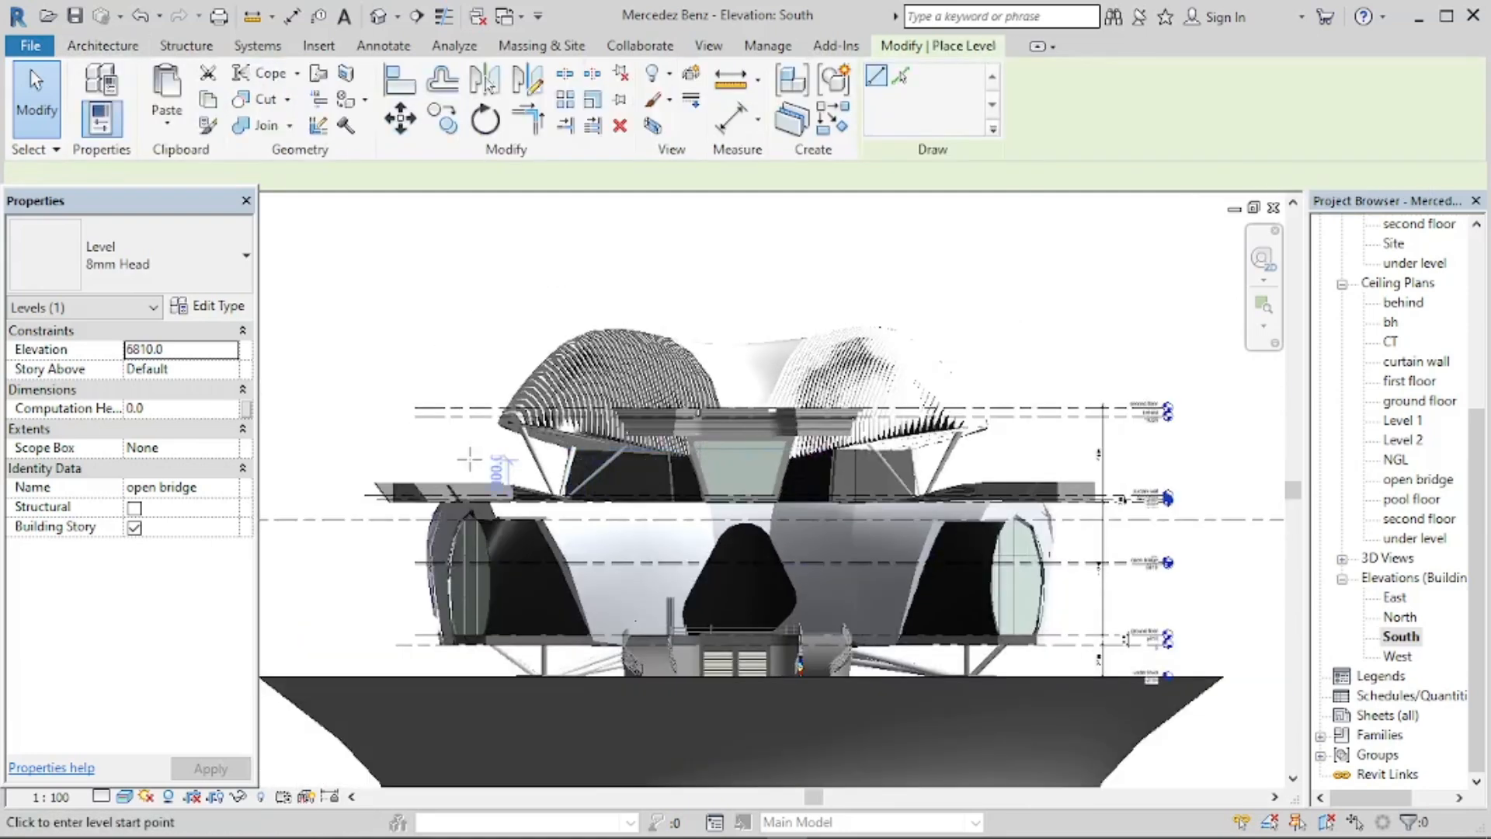
pyautogui.click(415, 440)
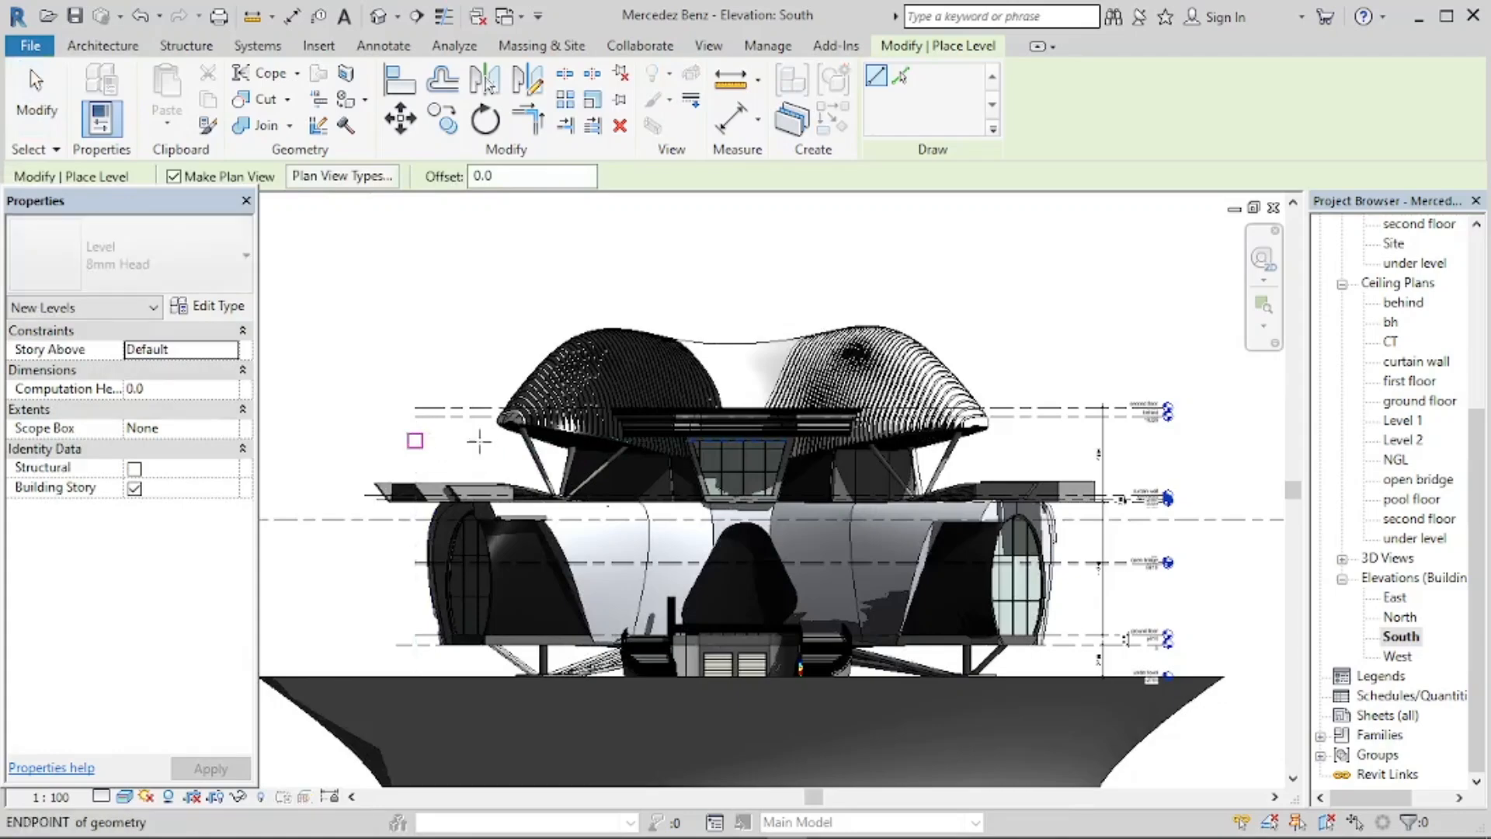
pyautogui.scroll(3, 1137, 442)
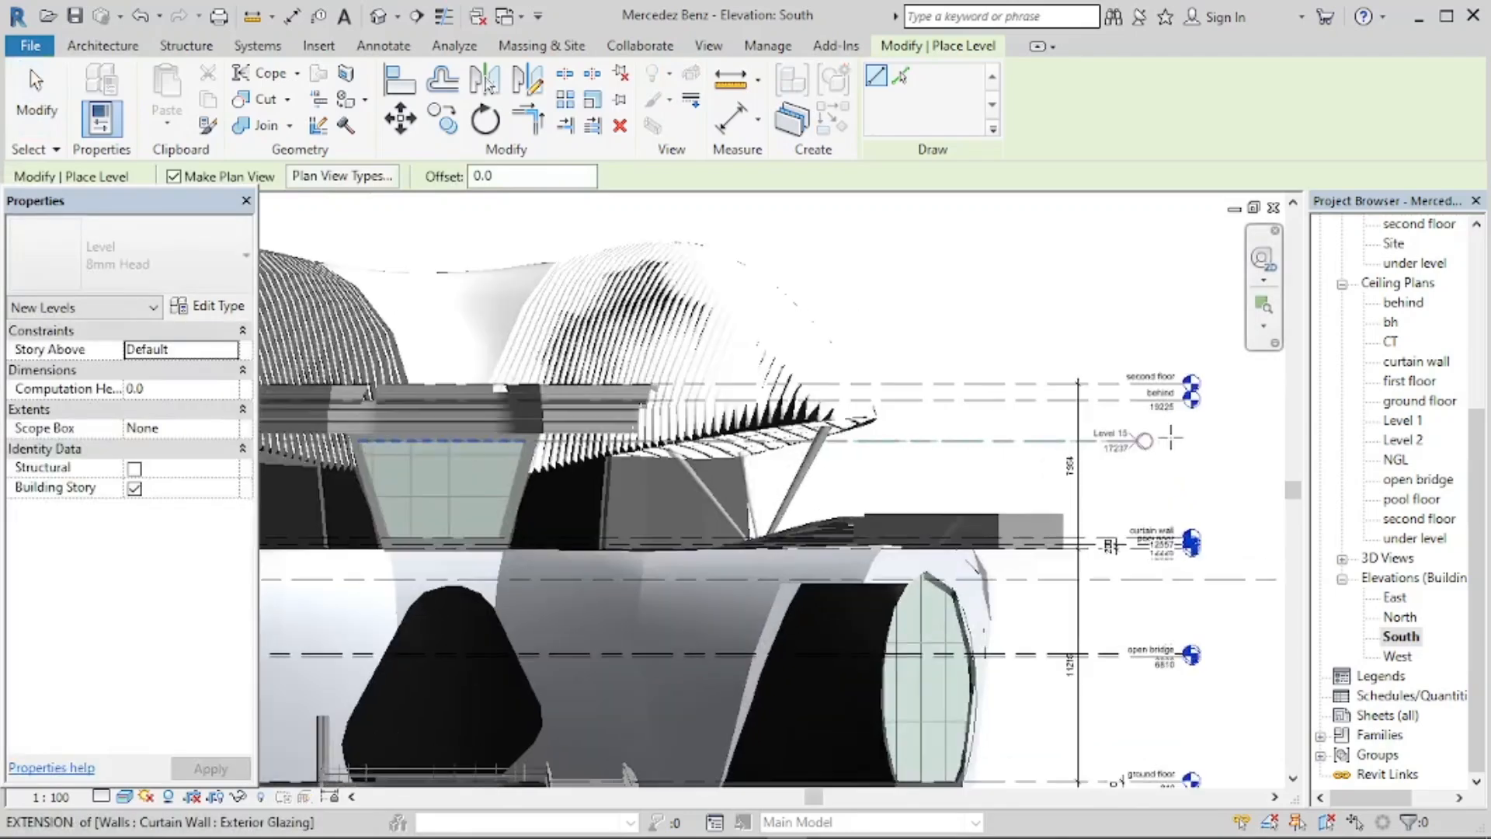
pyautogui.click(1190, 441)
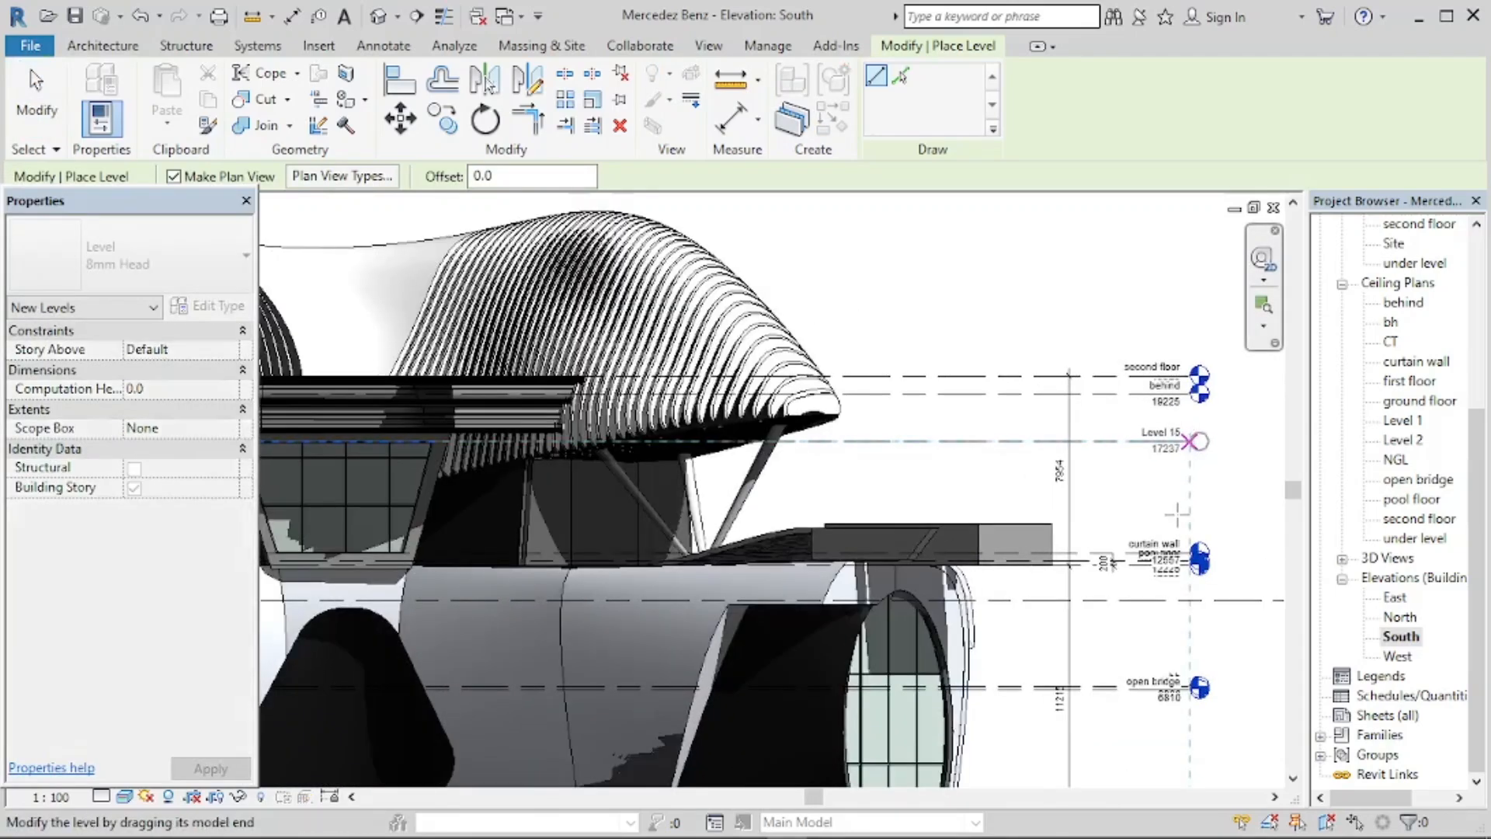
pyautogui.scroll(-2, 1165, 512)
pyautogui.scroll(3, 665, 481)
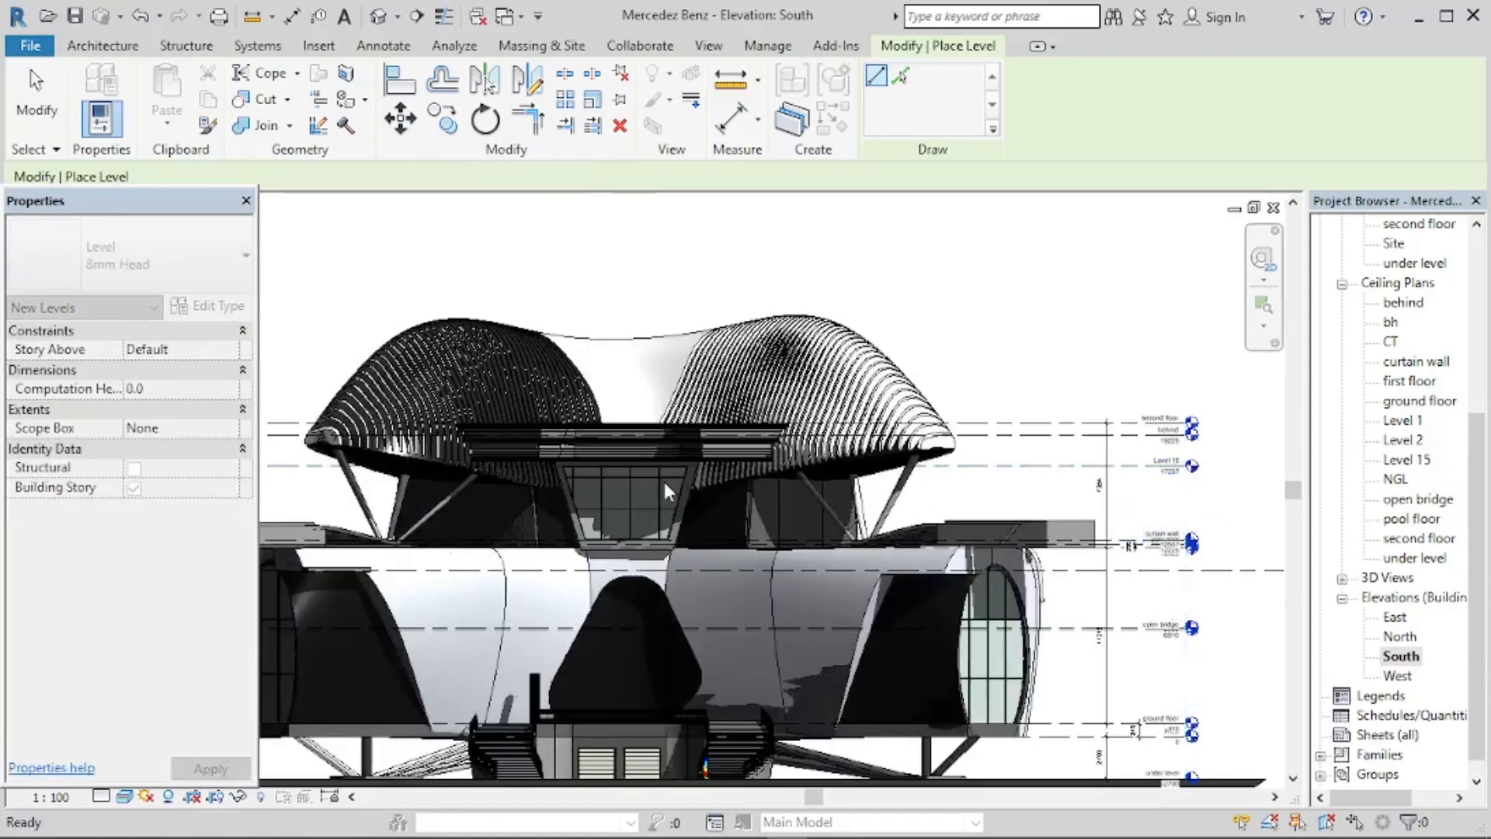
pyautogui.press('Escape')
pyautogui.press('Escape')
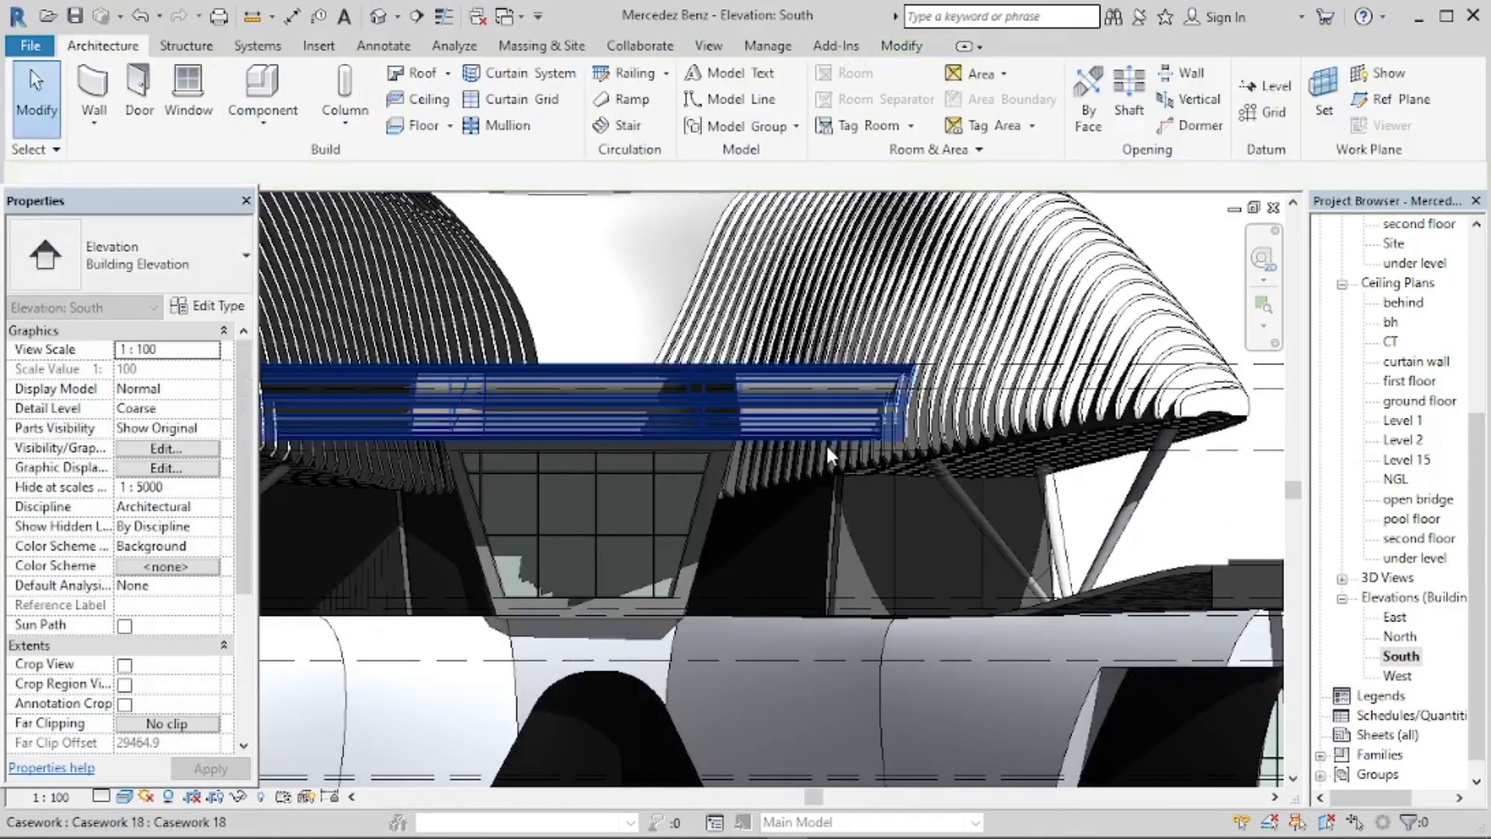
# Align the new level with the bottom edge of the fascia casework above the upper glazing.
pyautogui.scroll(4, 708, 435)
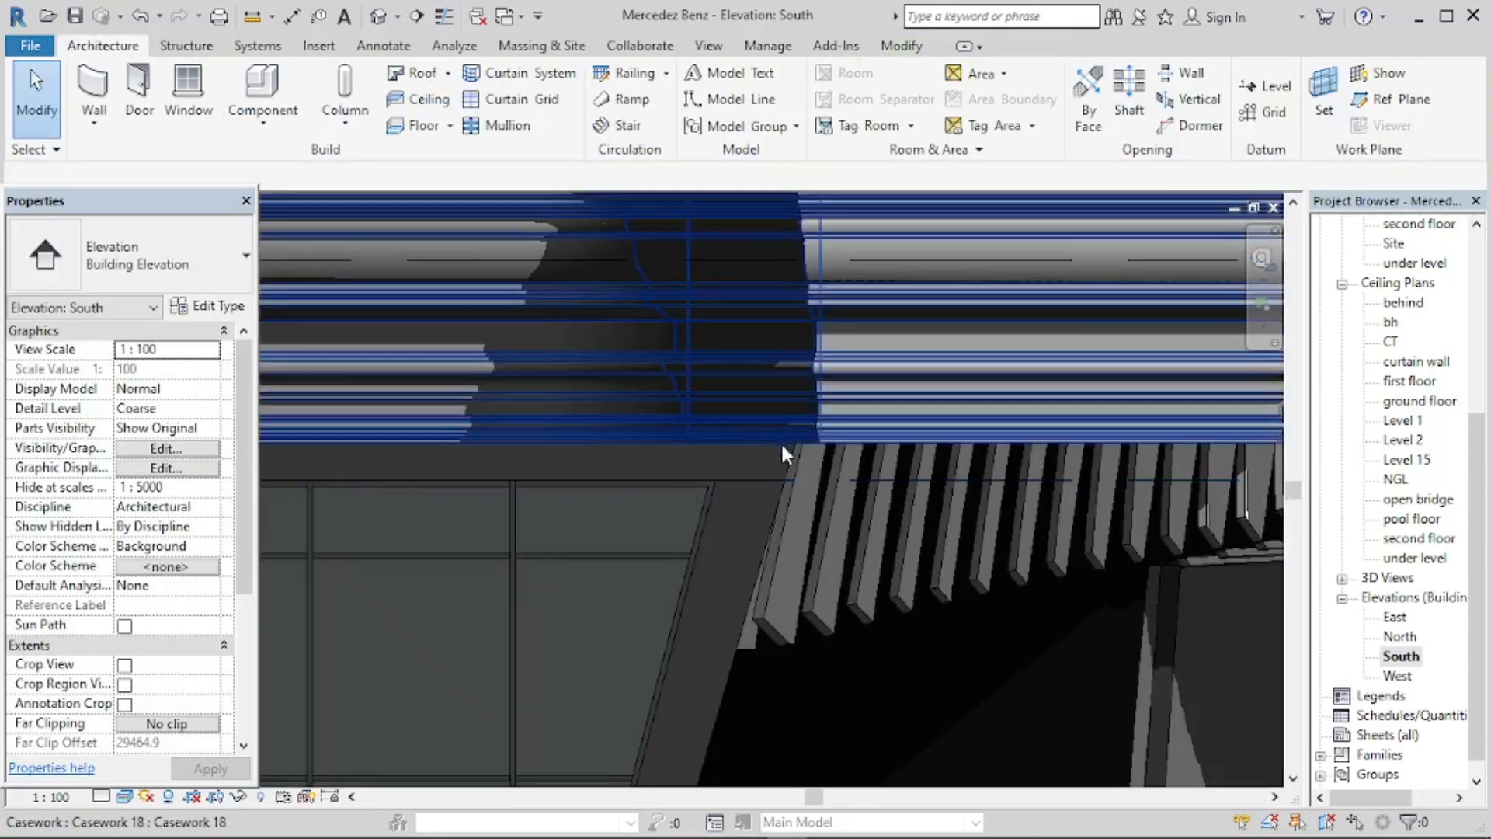
pyautogui.click(895, 51)
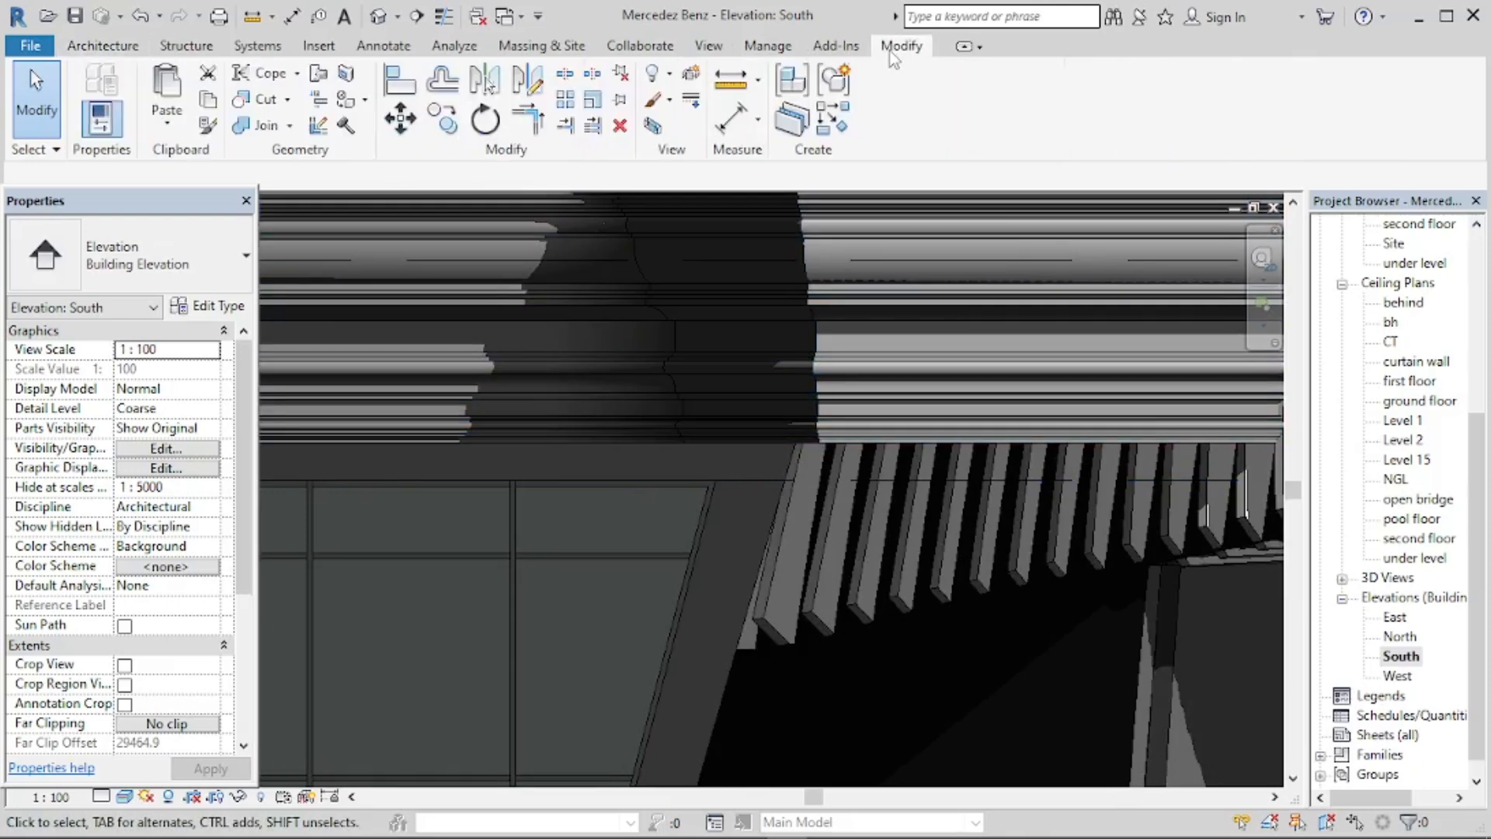
pyautogui.click(405, 85)
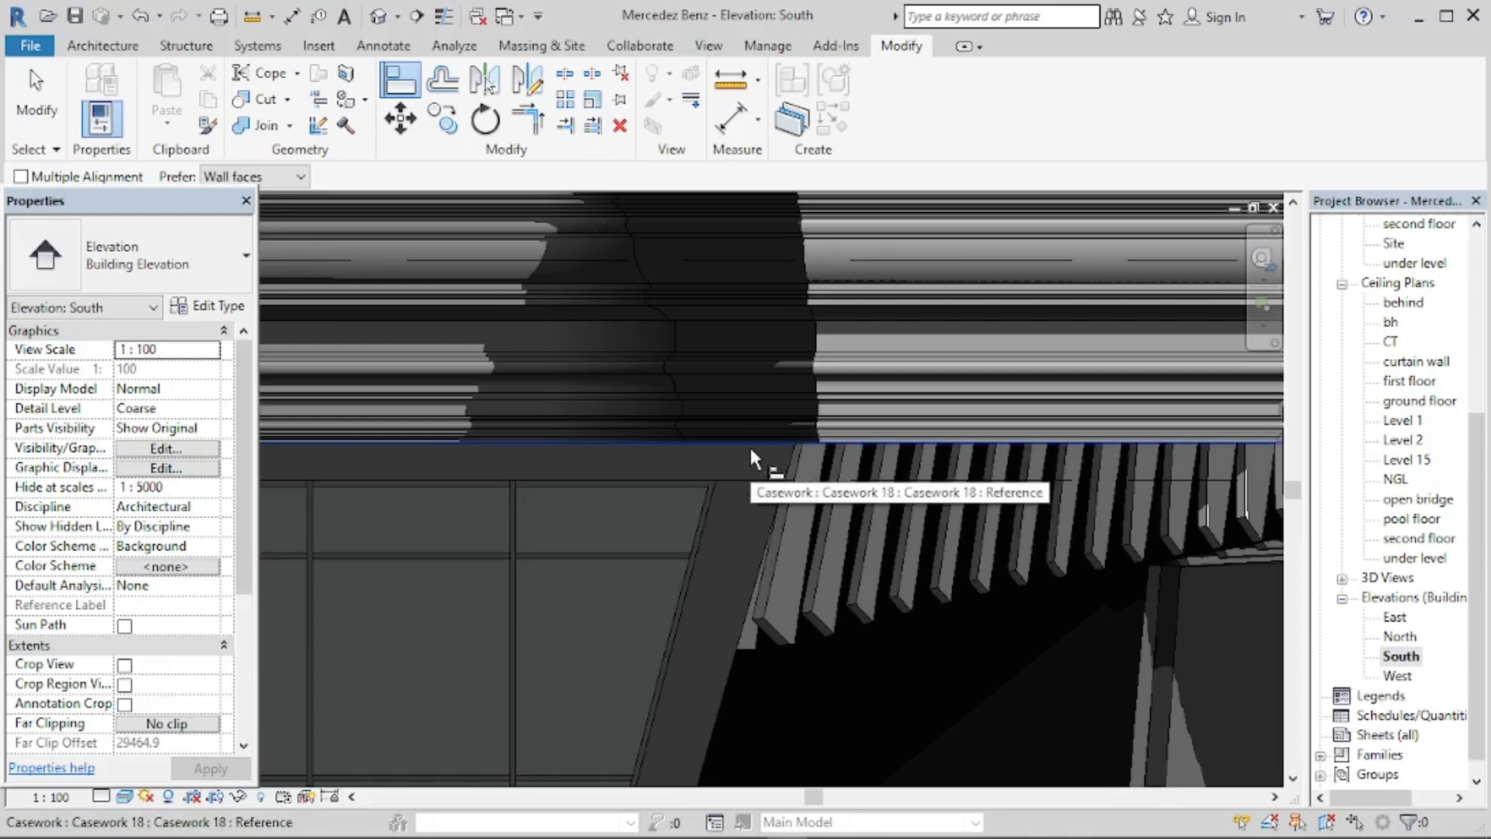
pyautogui.click(751, 447)
pyautogui.scroll(-2, 710, 482)
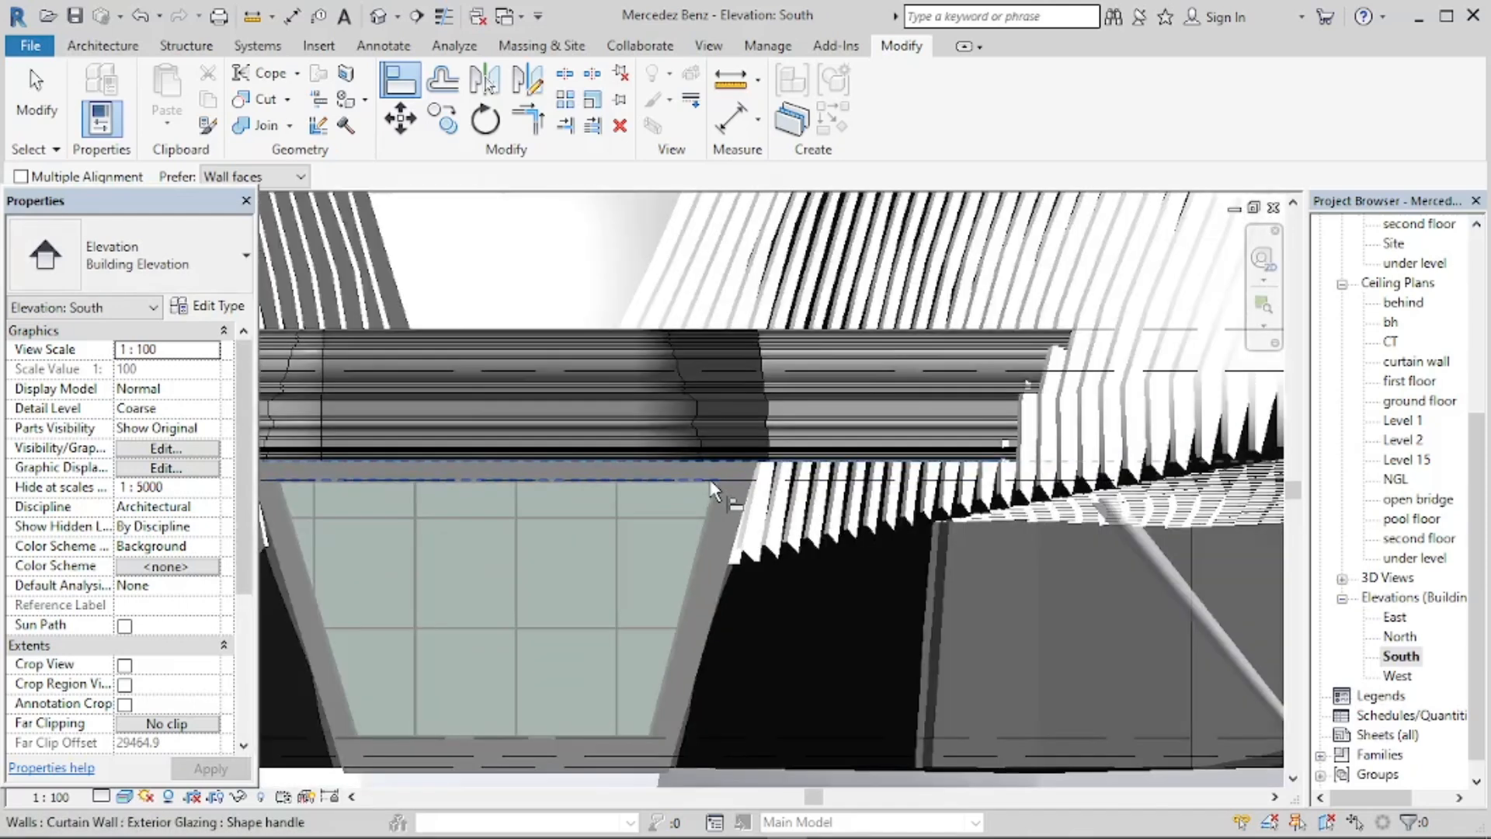
pyautogui.scroll(3, 734, 480)
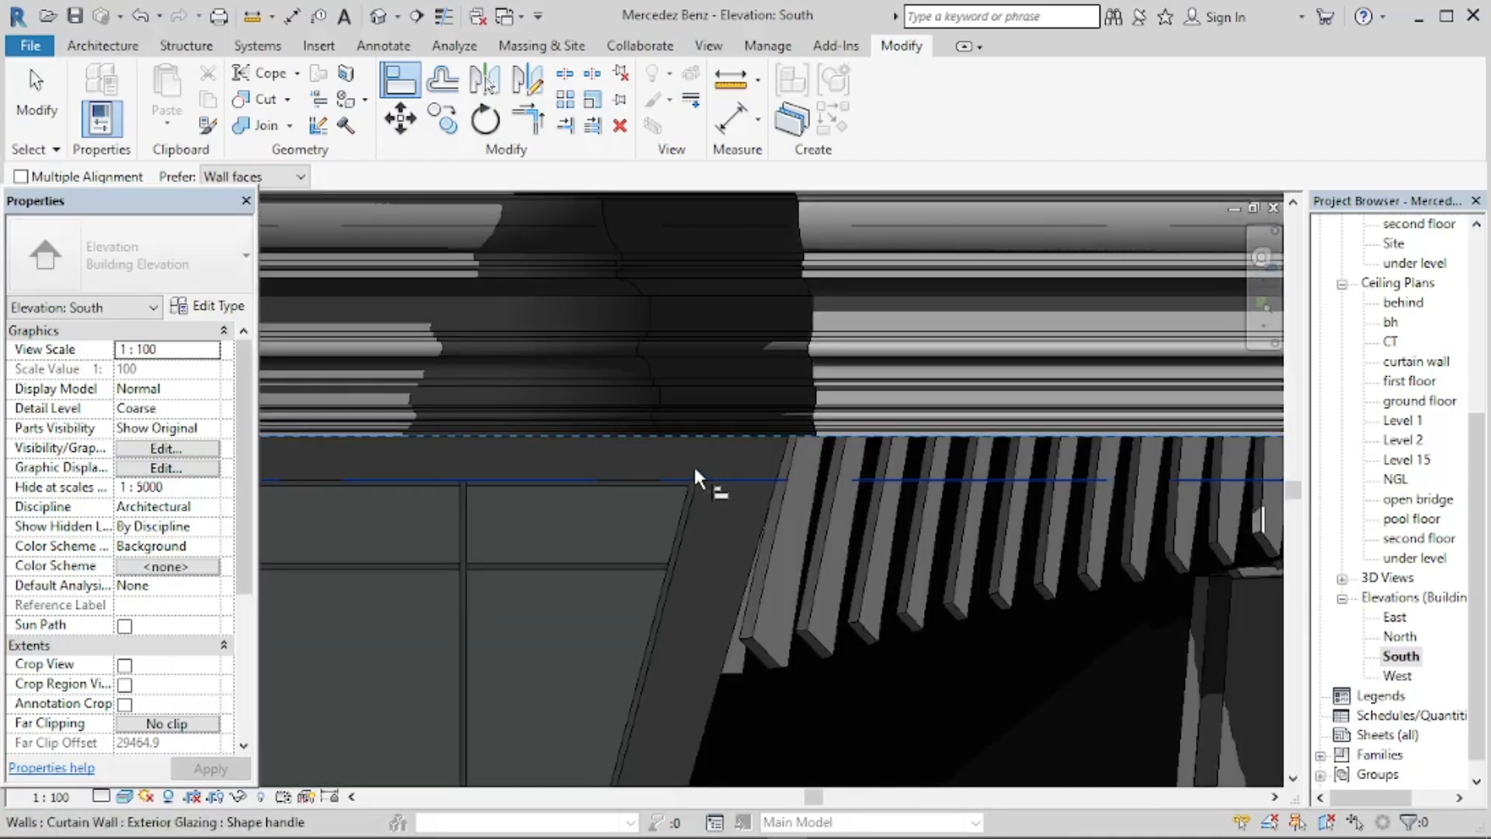
pyautogui.click(688, 465)
# Rename the new level as "fascia board base" and rename its corresponding views as well.
pyautogui.scroll(-5, 569, 497)
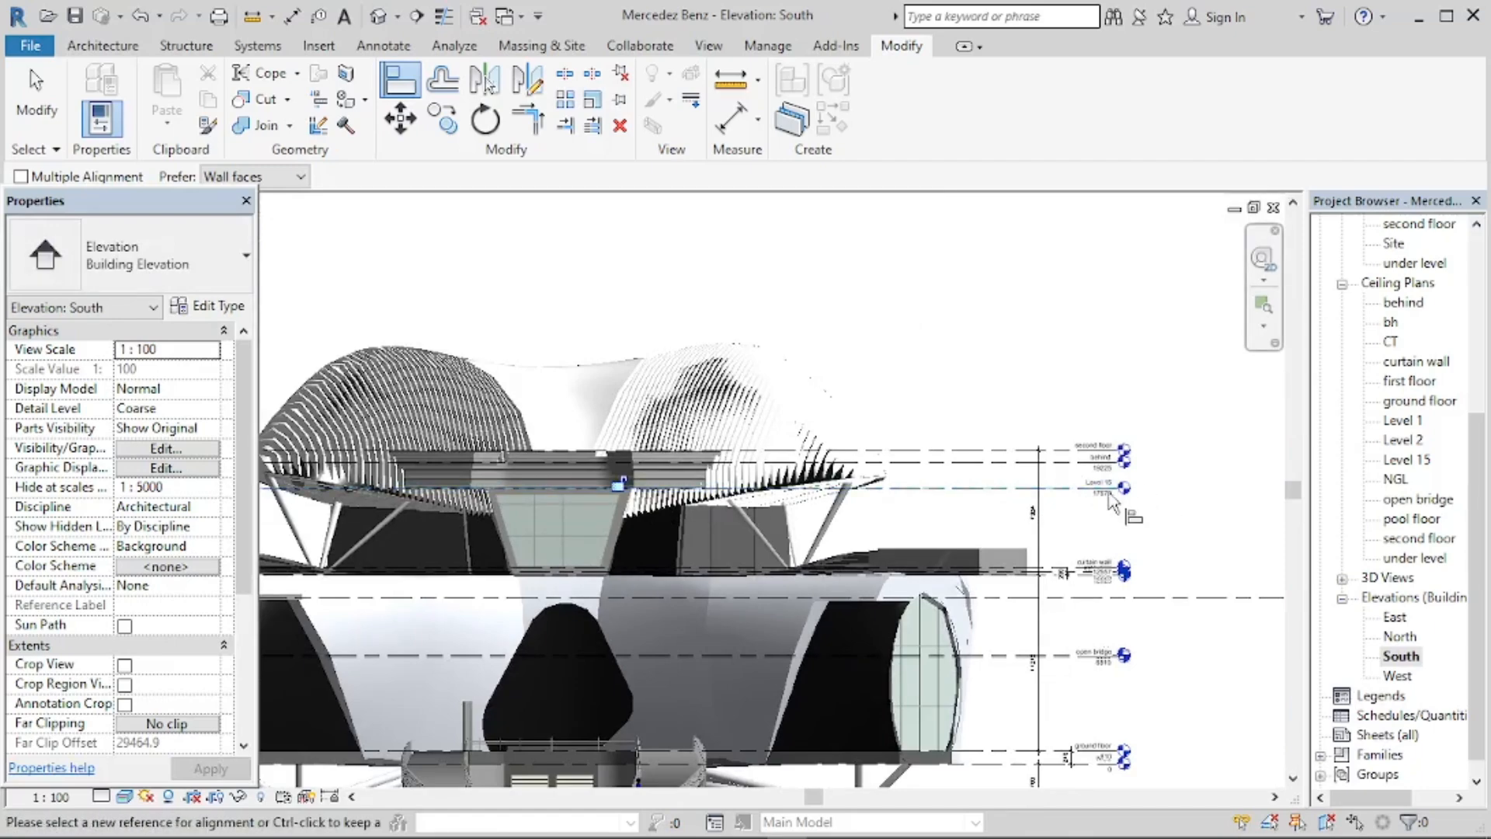
pyautogui.scroll(4, 1130, 515)
pyautogui.scroll(3, 1130, 493)
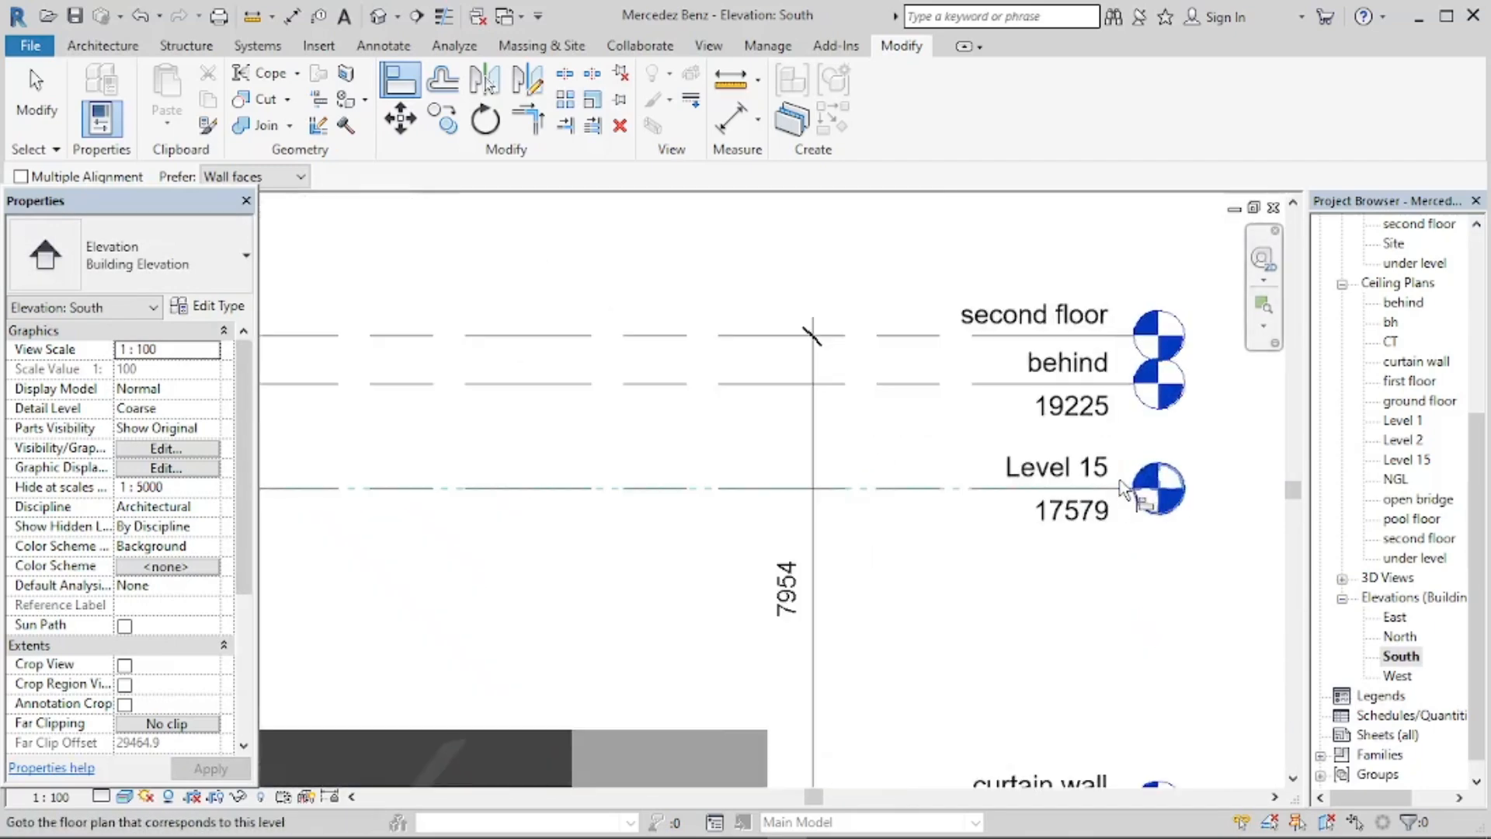
pyautogui.click(1080, 477)
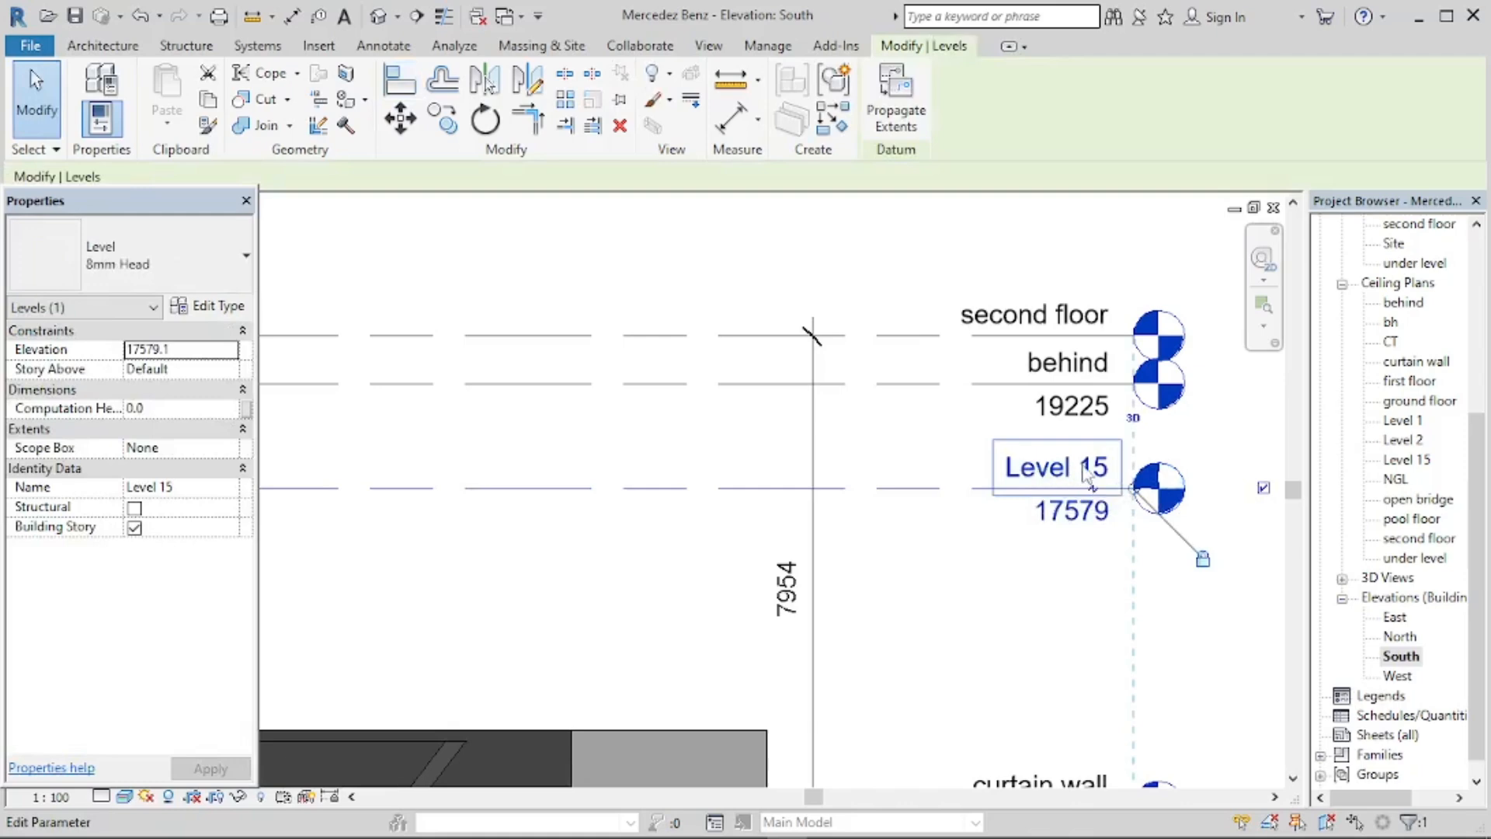
pyautogui.click(1085, 469)
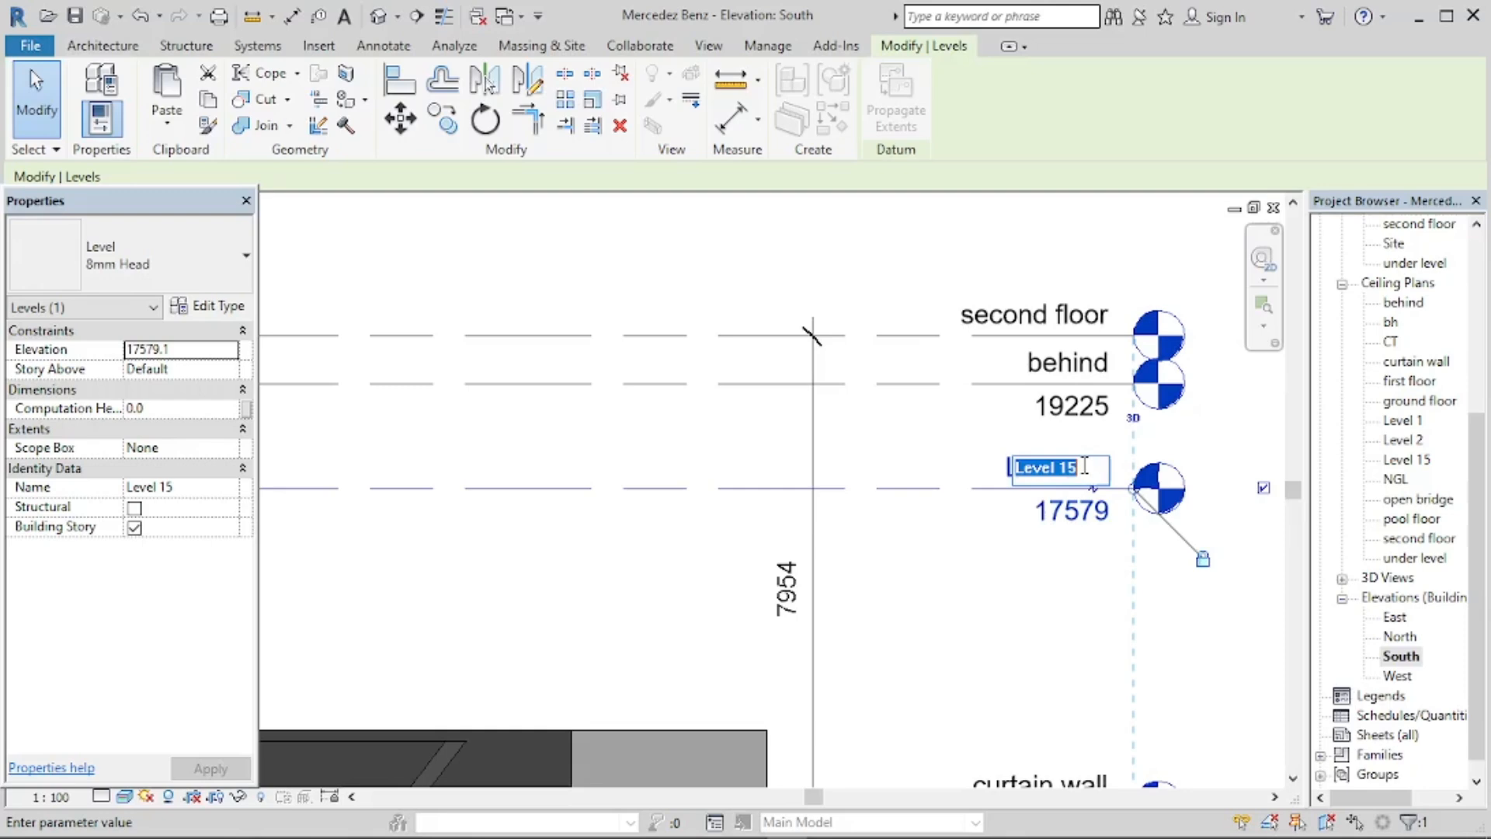
pyautogui.write('fascia board')
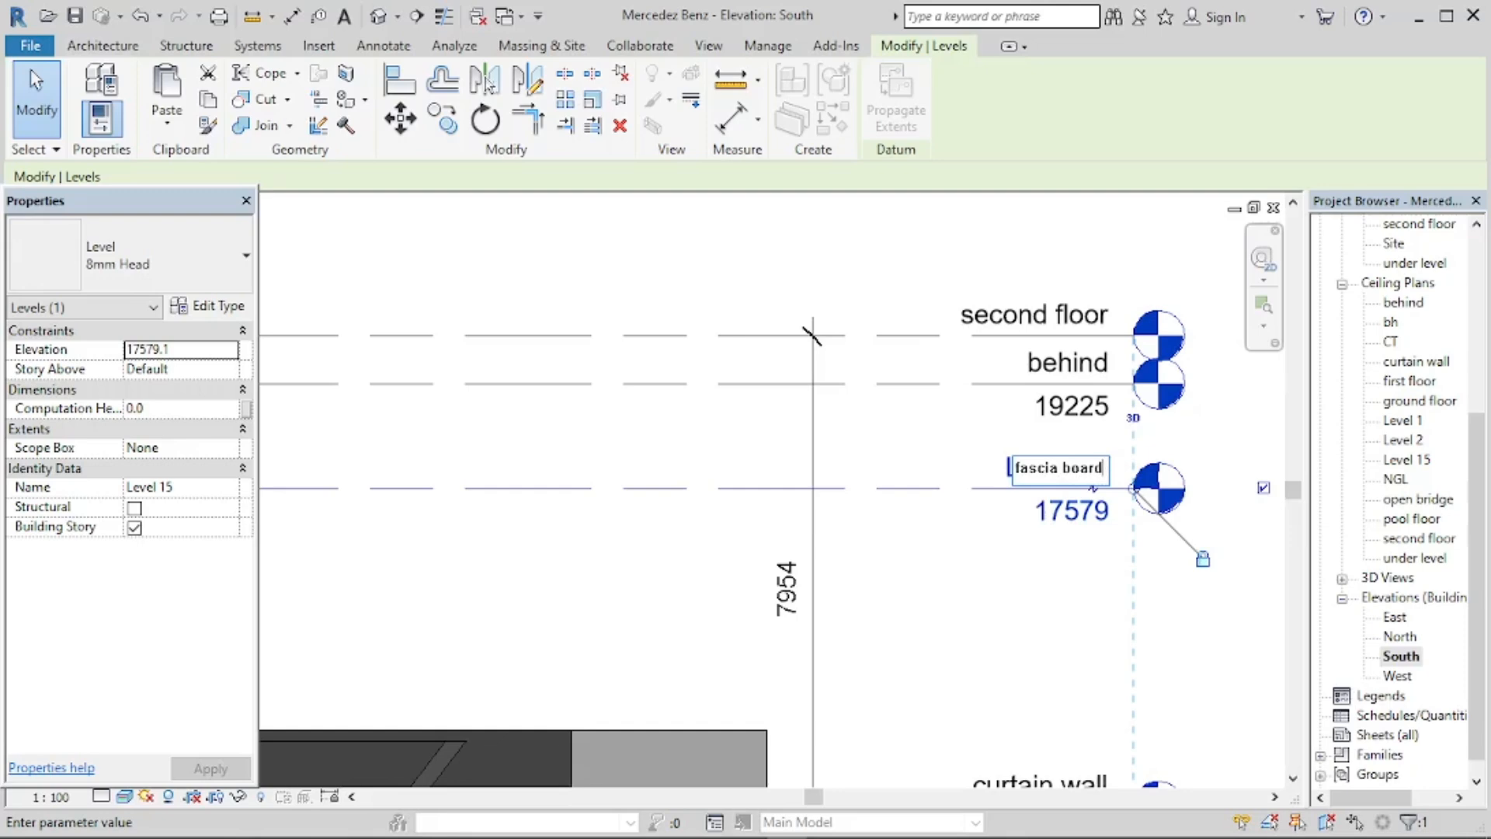
pyautogui.write('base')
pyautogui.press('Return')
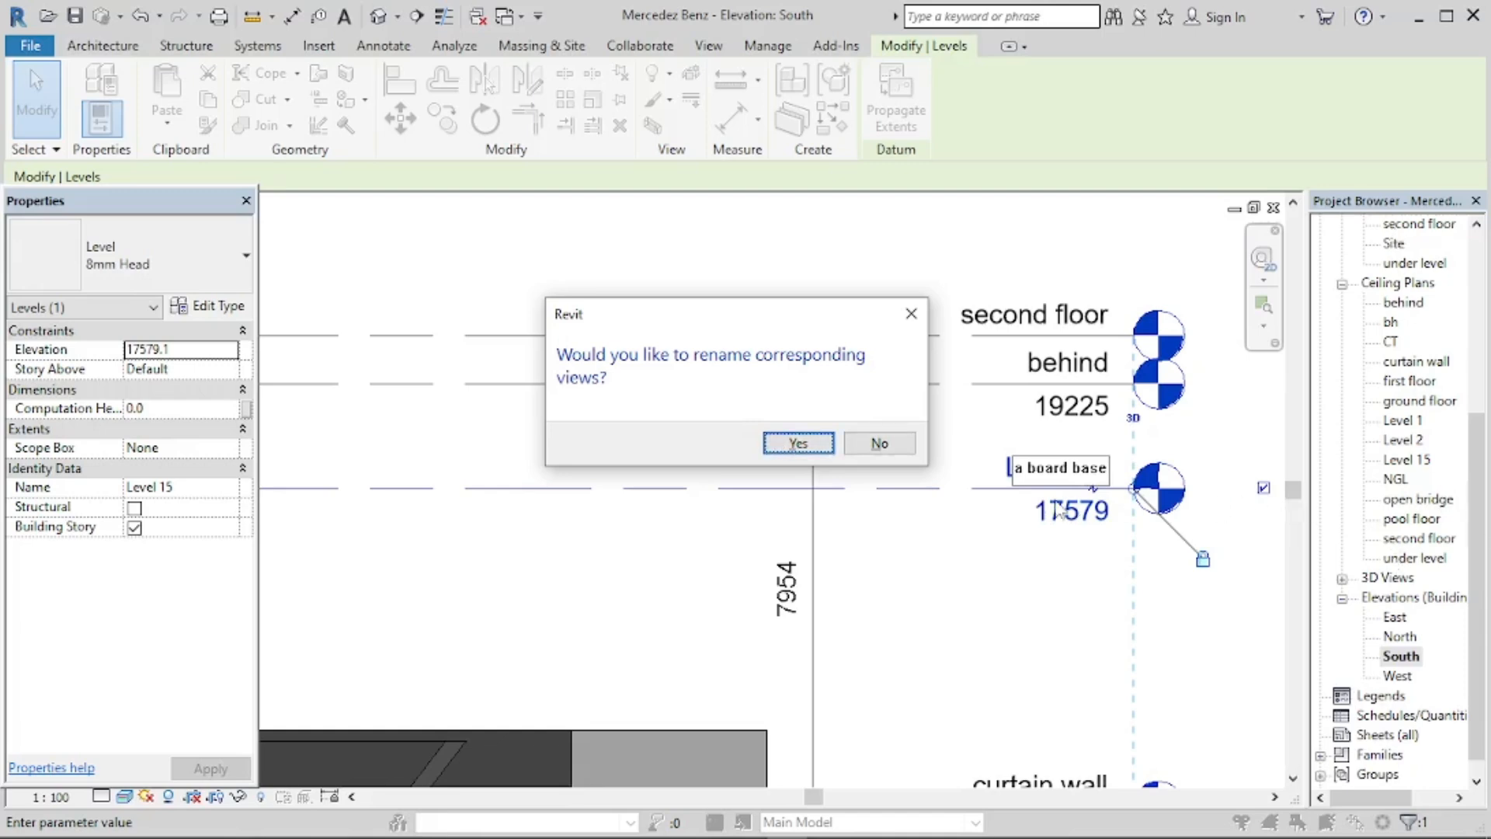
pyautogui.click(790, 450)
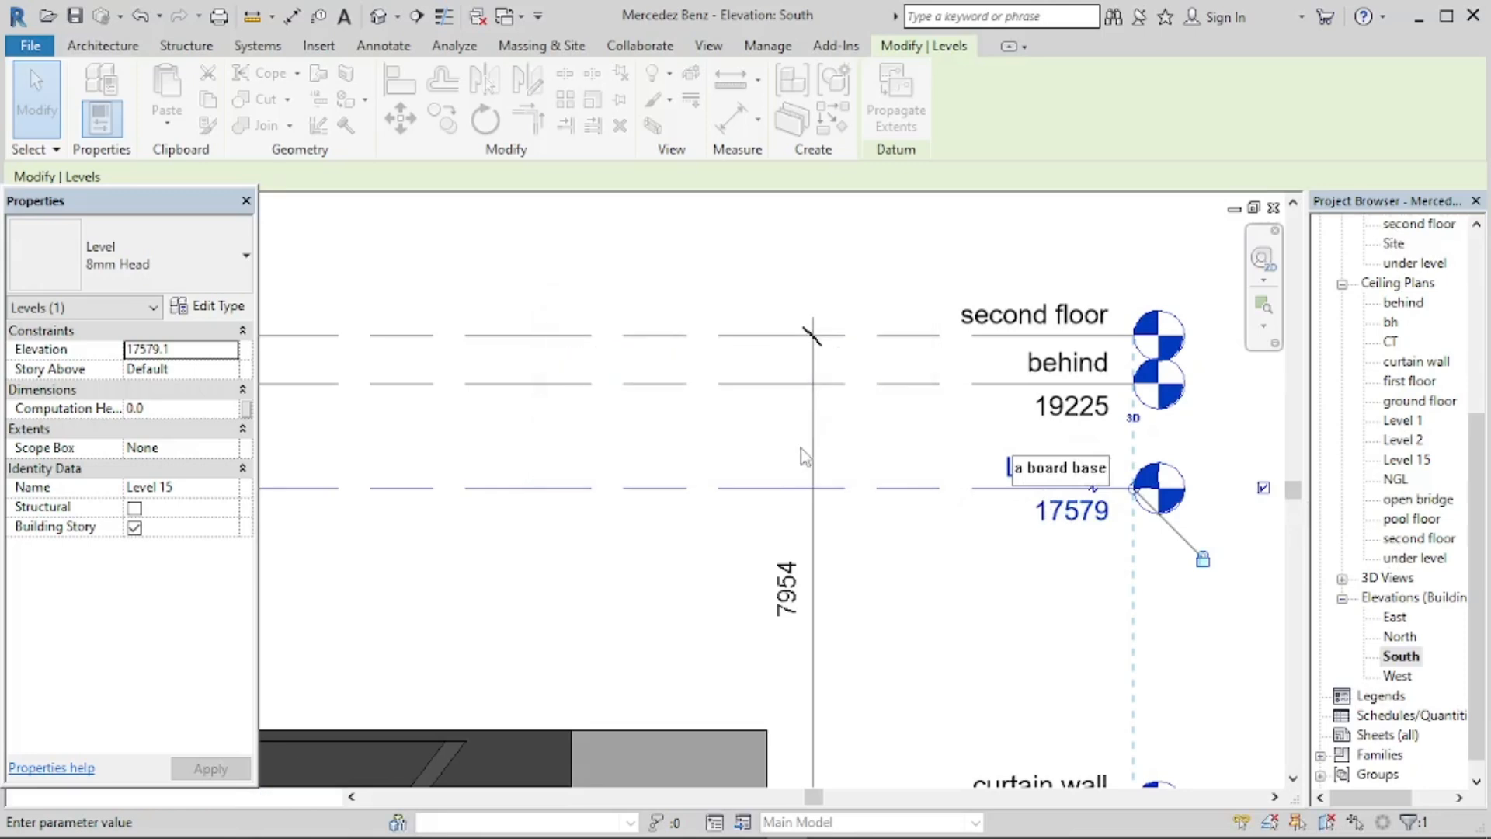
# Set the top level of the circular column by the entrance stair to fascia board base and open the 3D view.
pyautogui.scroll(-8, 1101, 486)
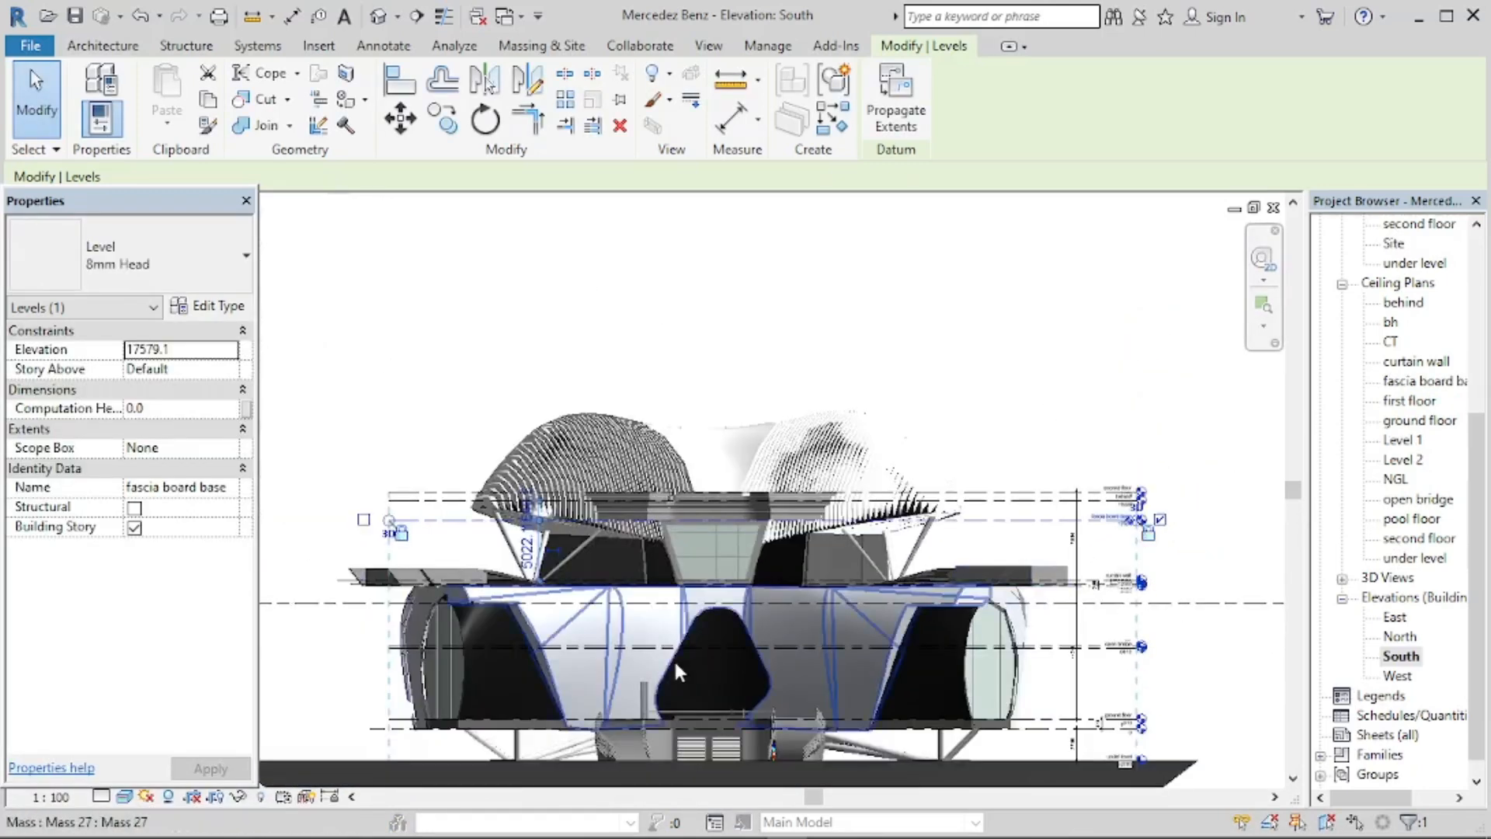
pyautogui.press('Escape')
pyautogui.scroll(6, 655, 711)
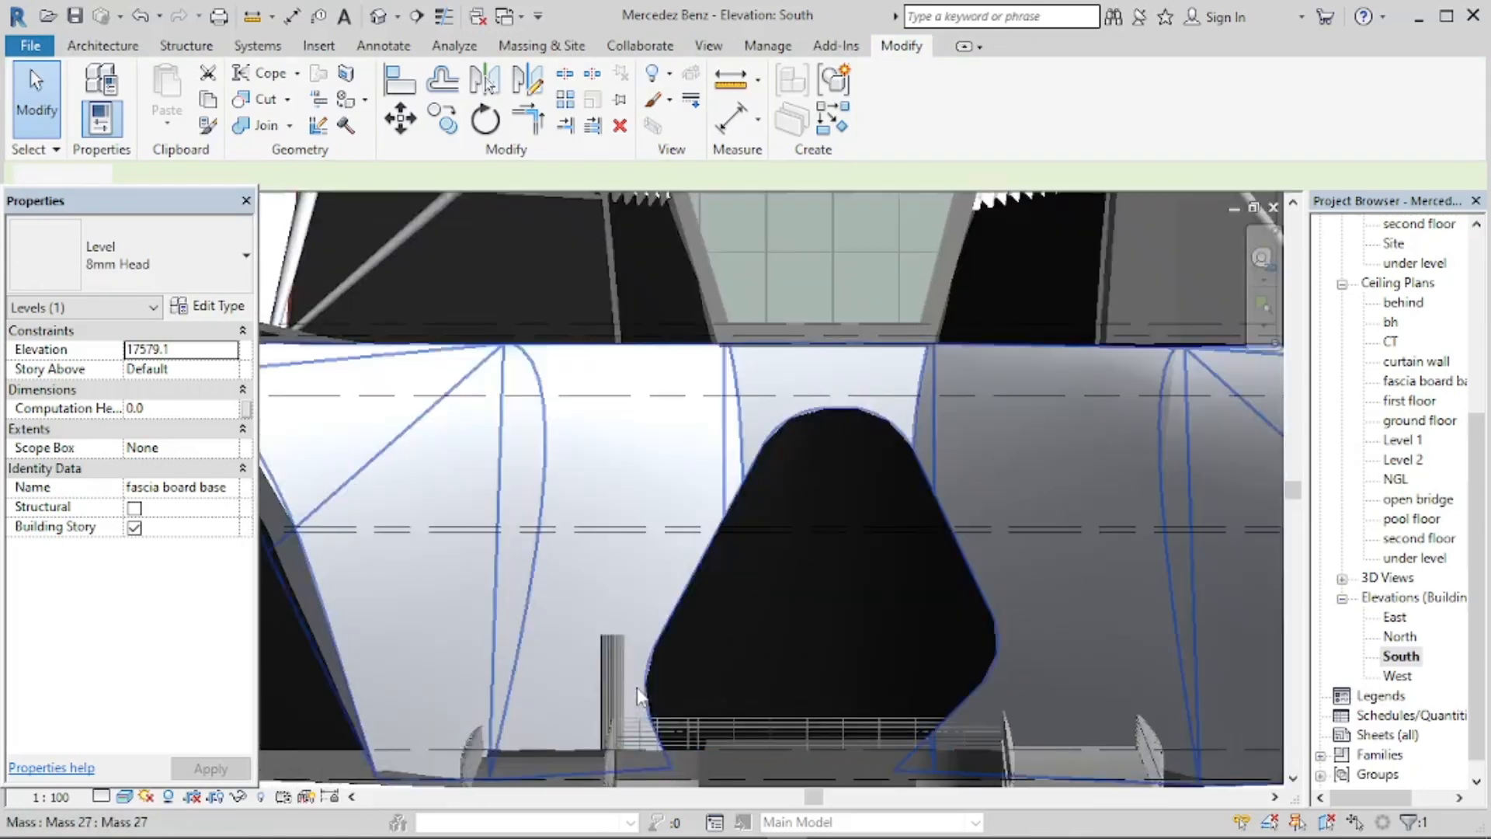
pyautogui.click(606, 650)
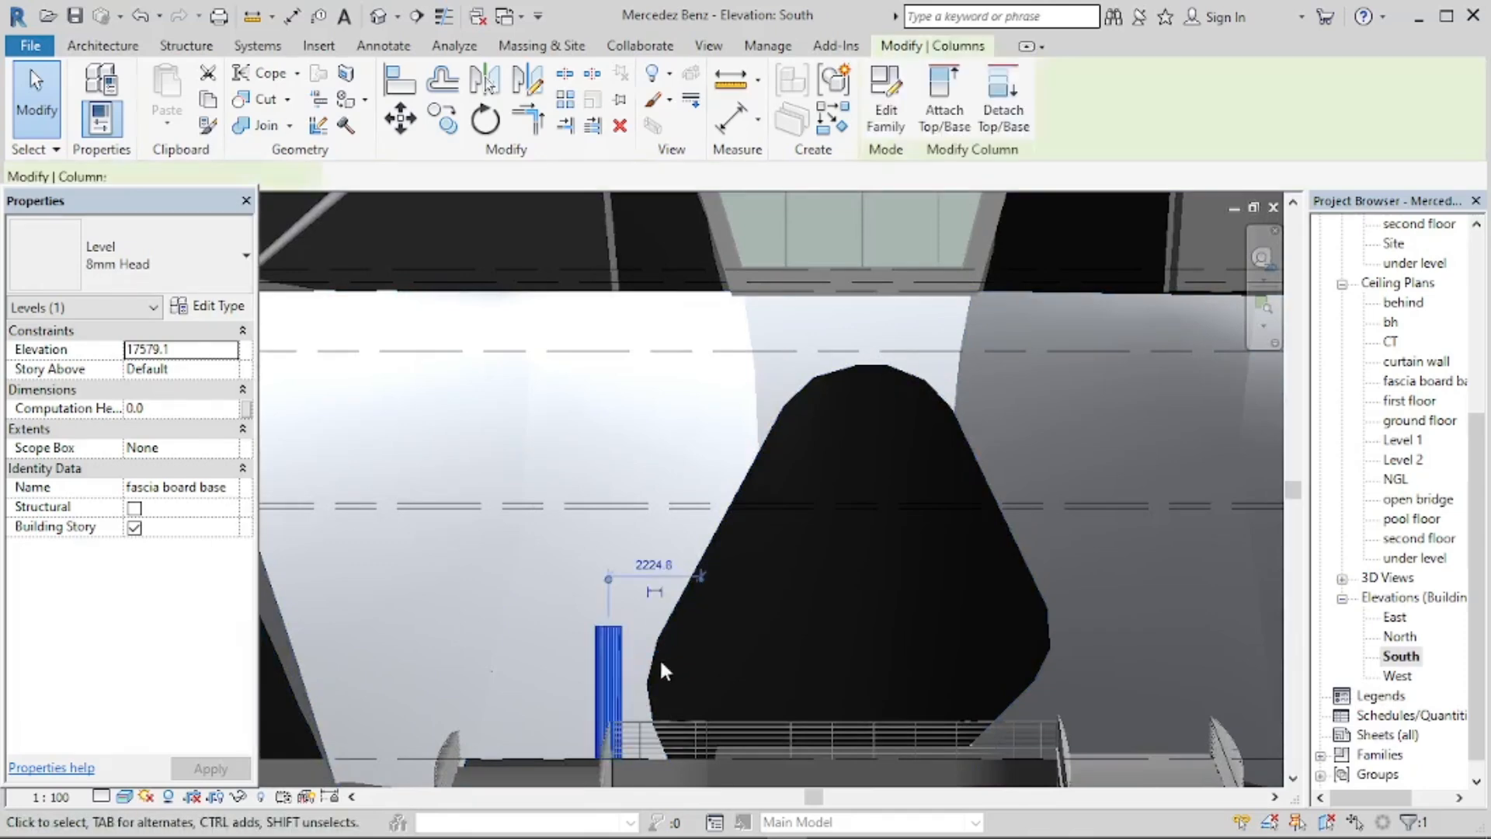
pyautogui.scroll(-4, 497, 750)
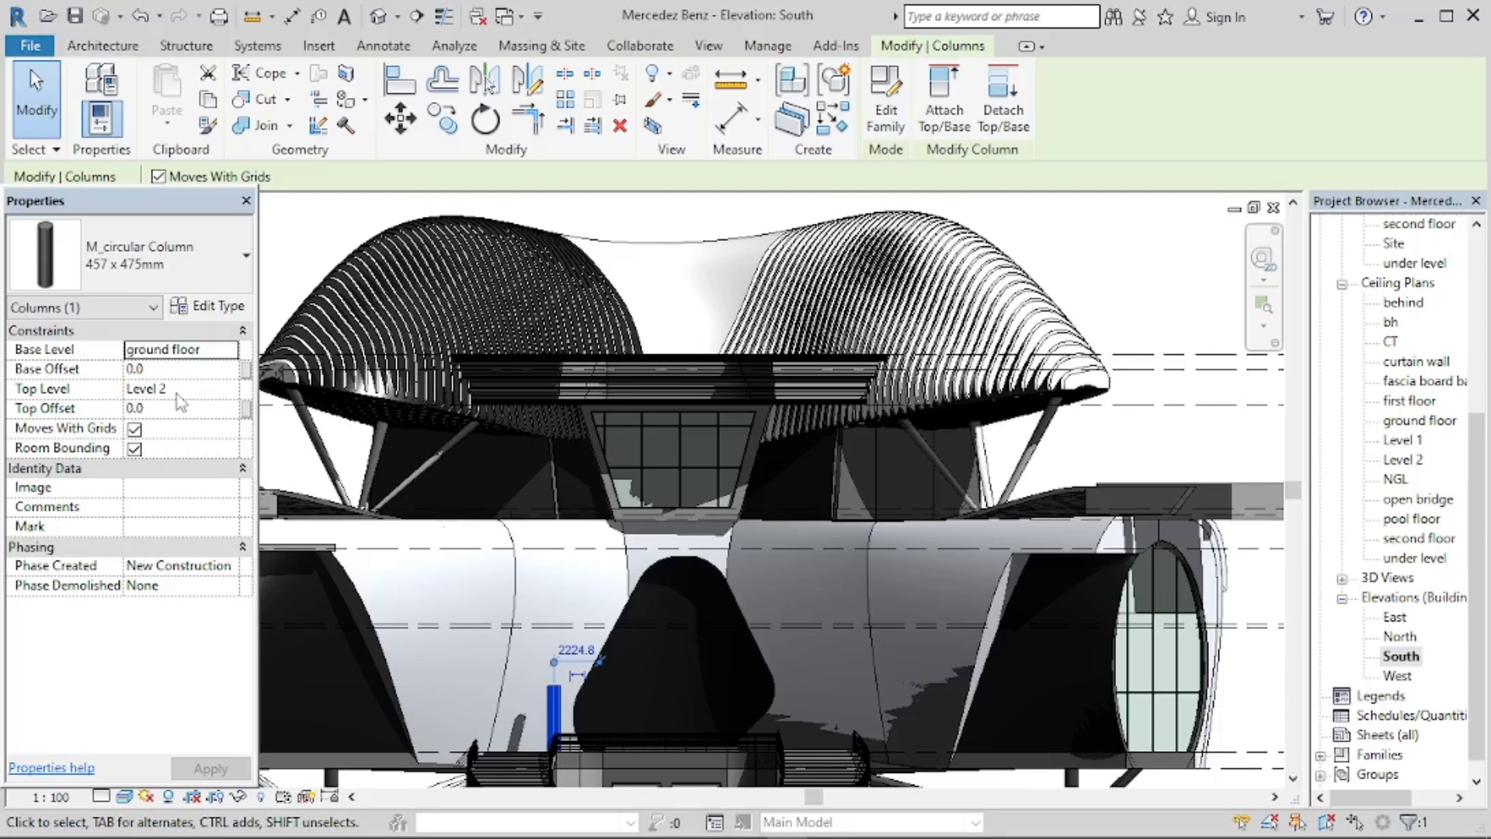
pyautogui.click(179, 388)
pyautogui.click(228, 388)
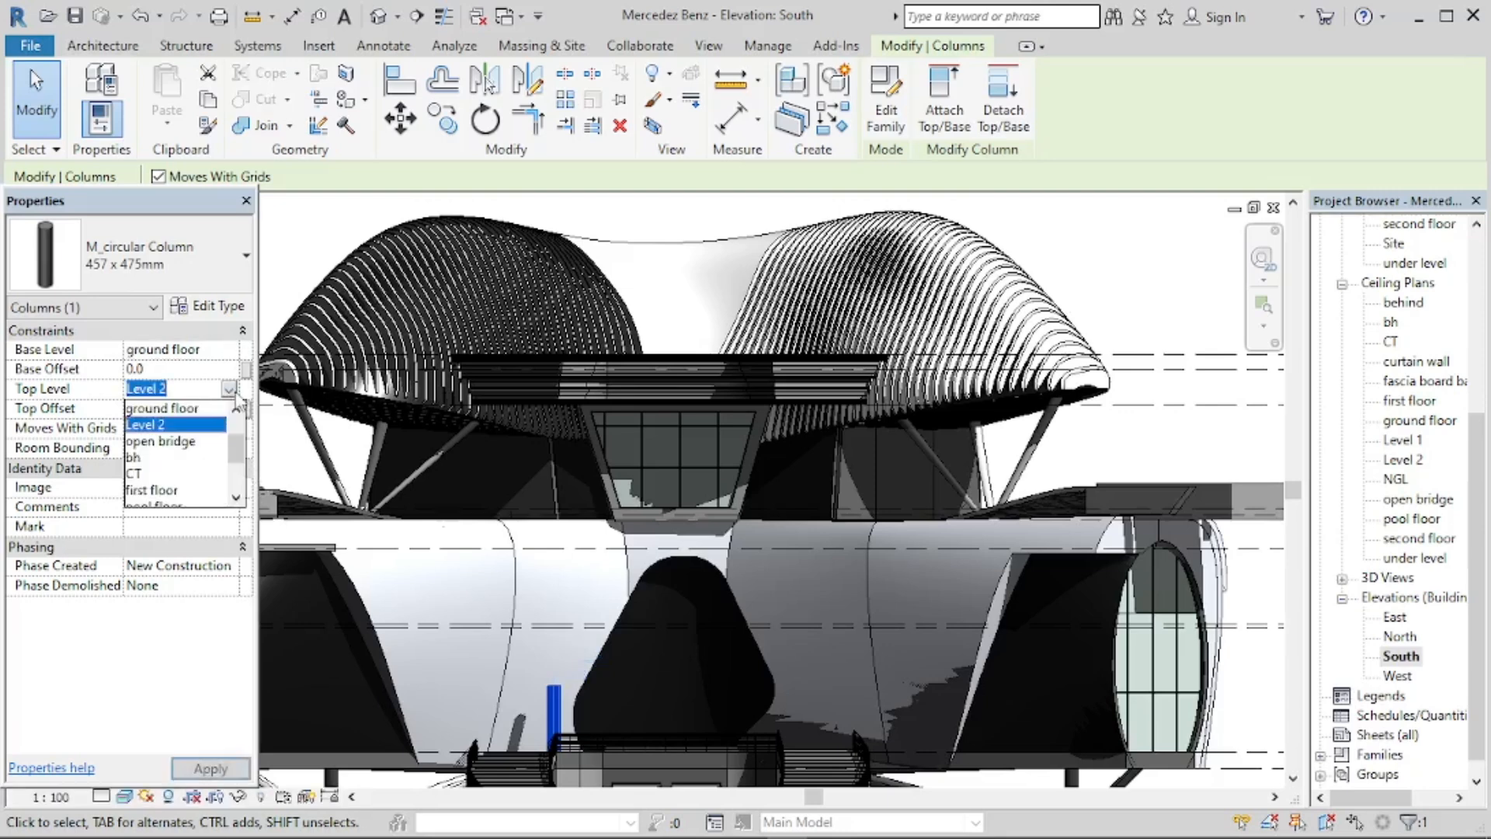
pyautogui.scroll(-1, 175, 459)
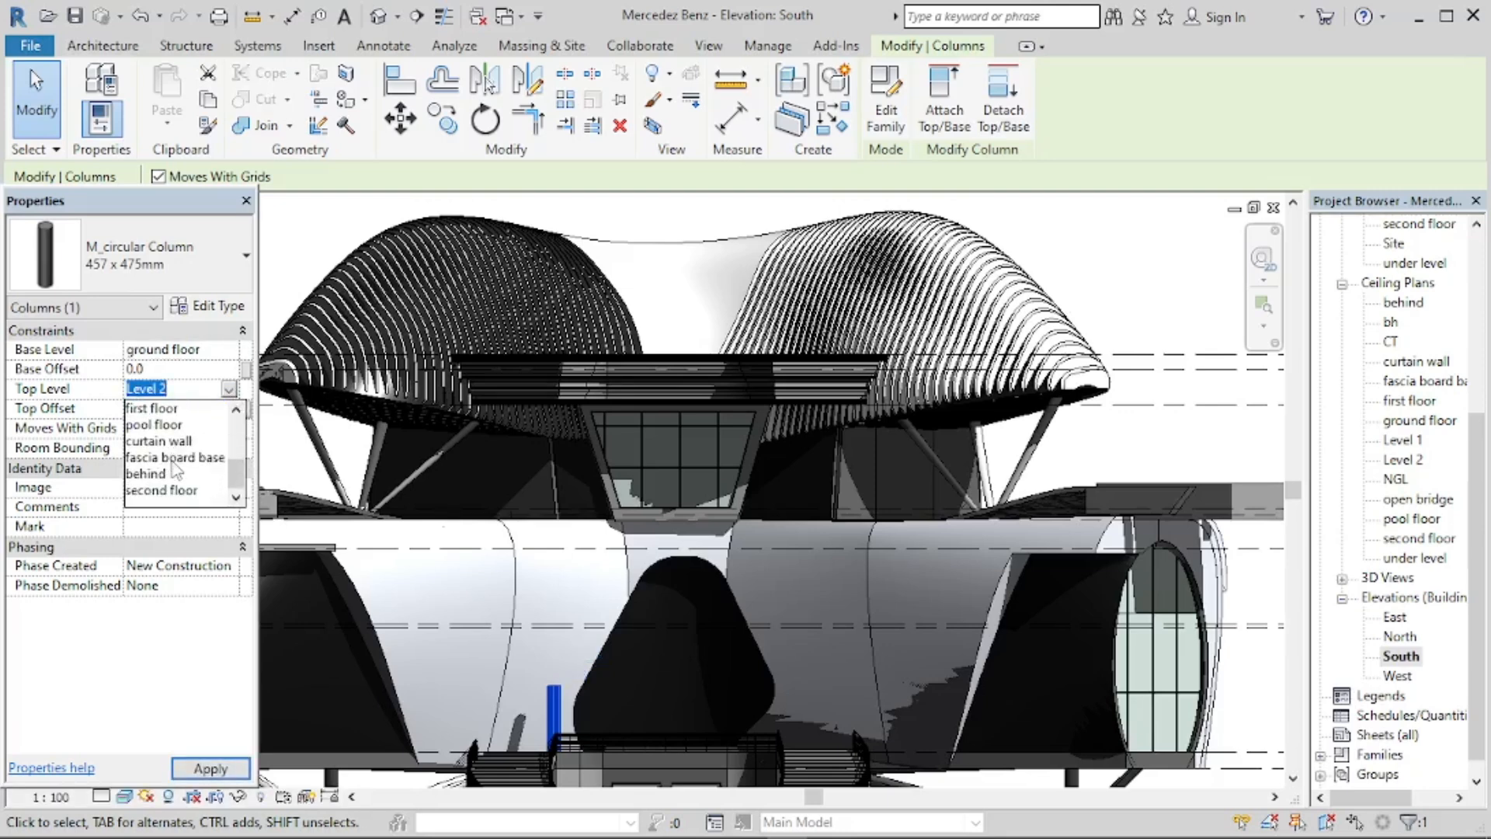
pyautogui.click(175, 460)
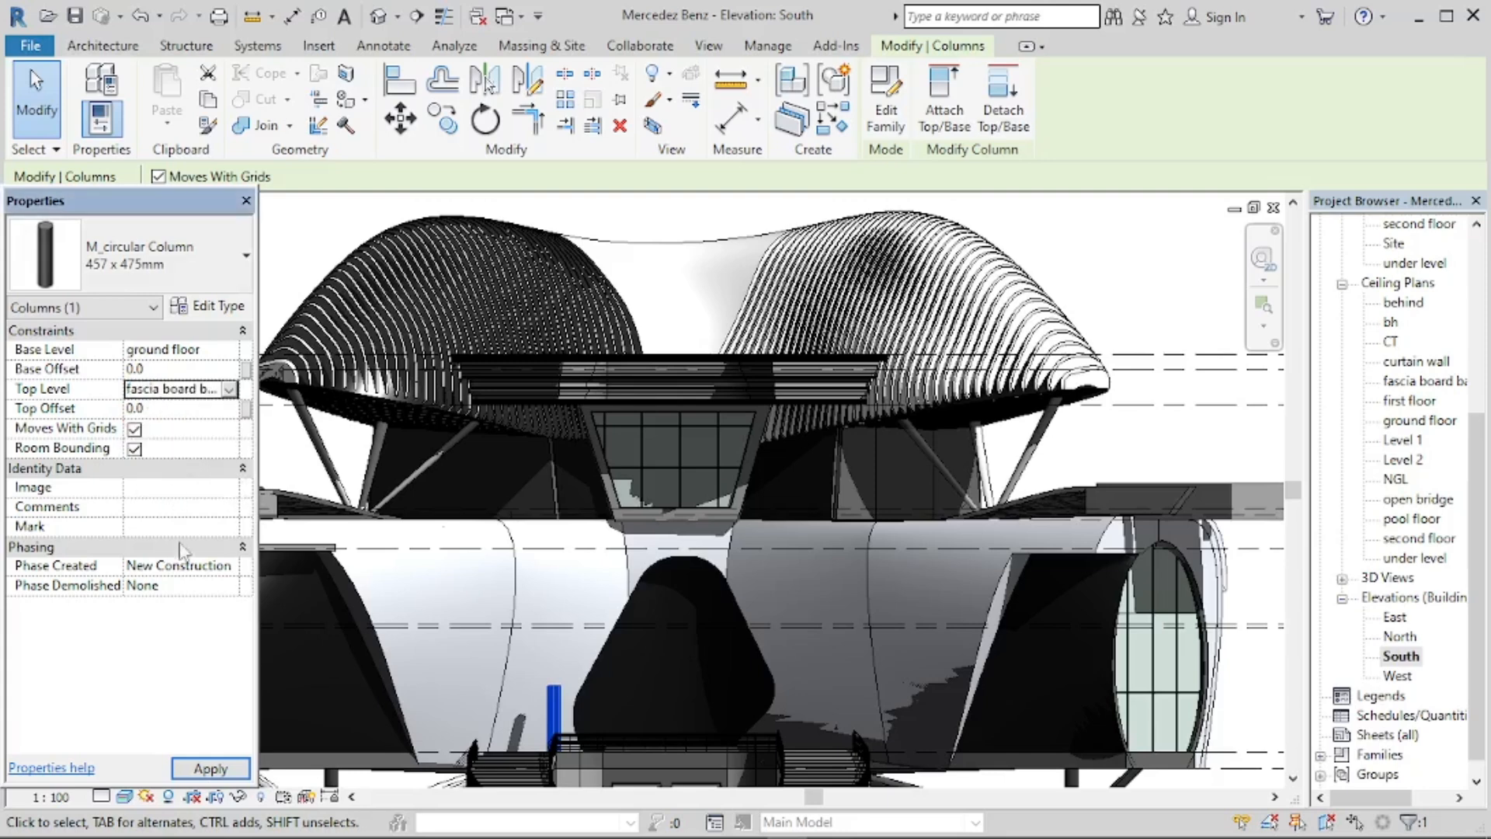
pyautogui.click(200, 767)
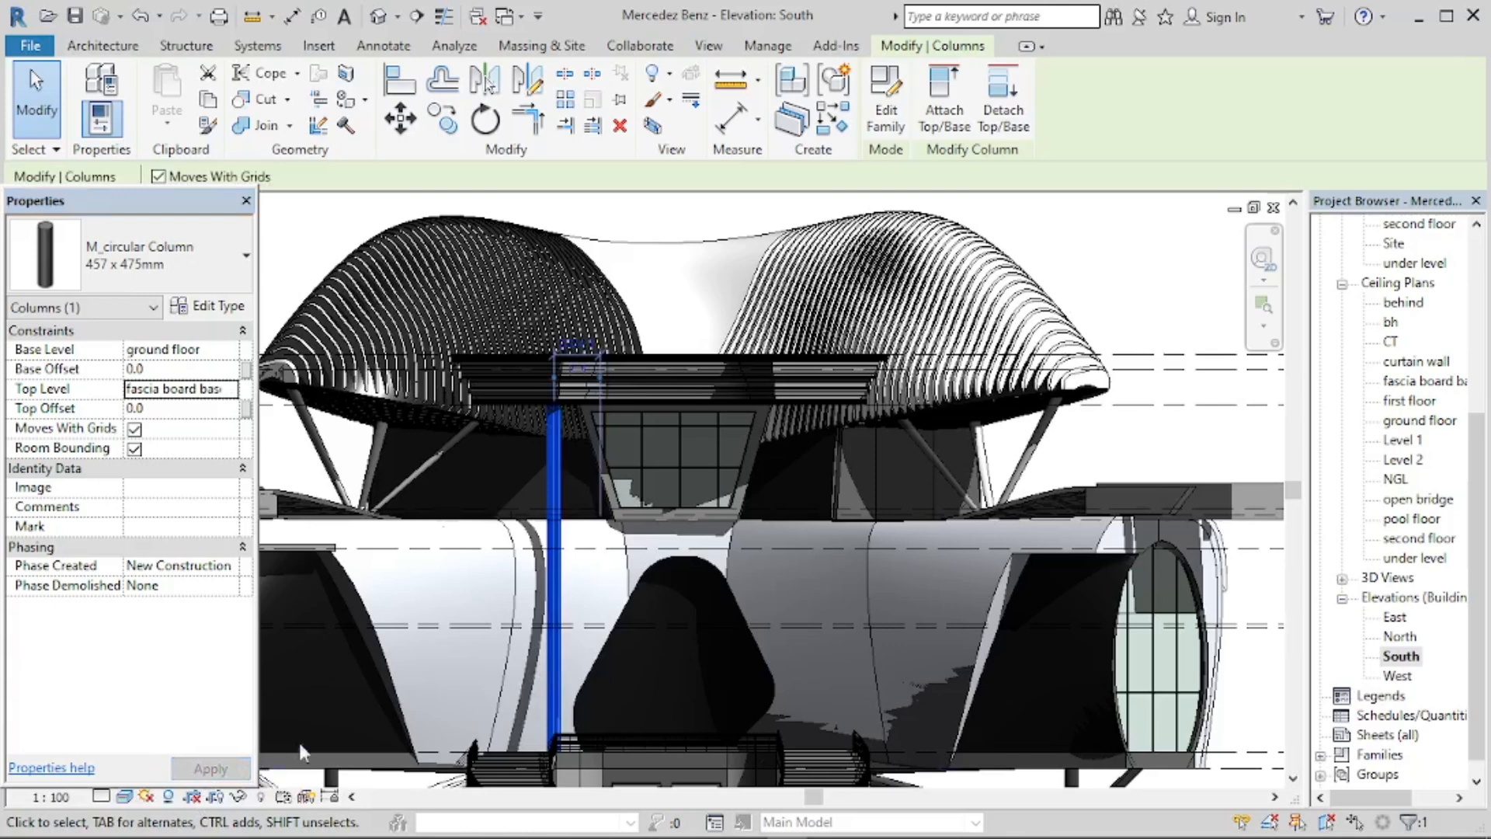
pyautogui.press('Escape')
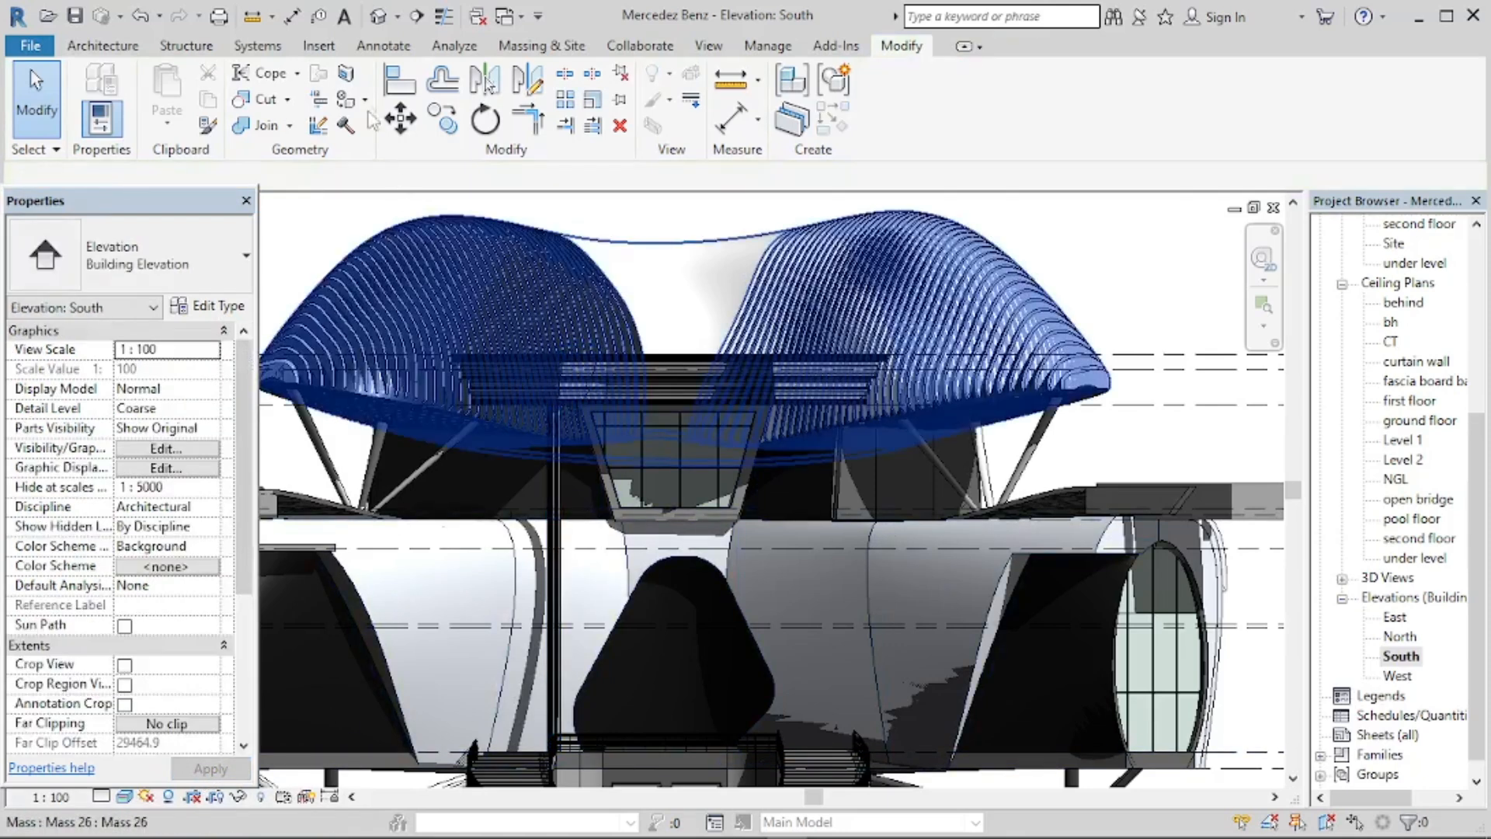
pyautogui.click(380, 20)
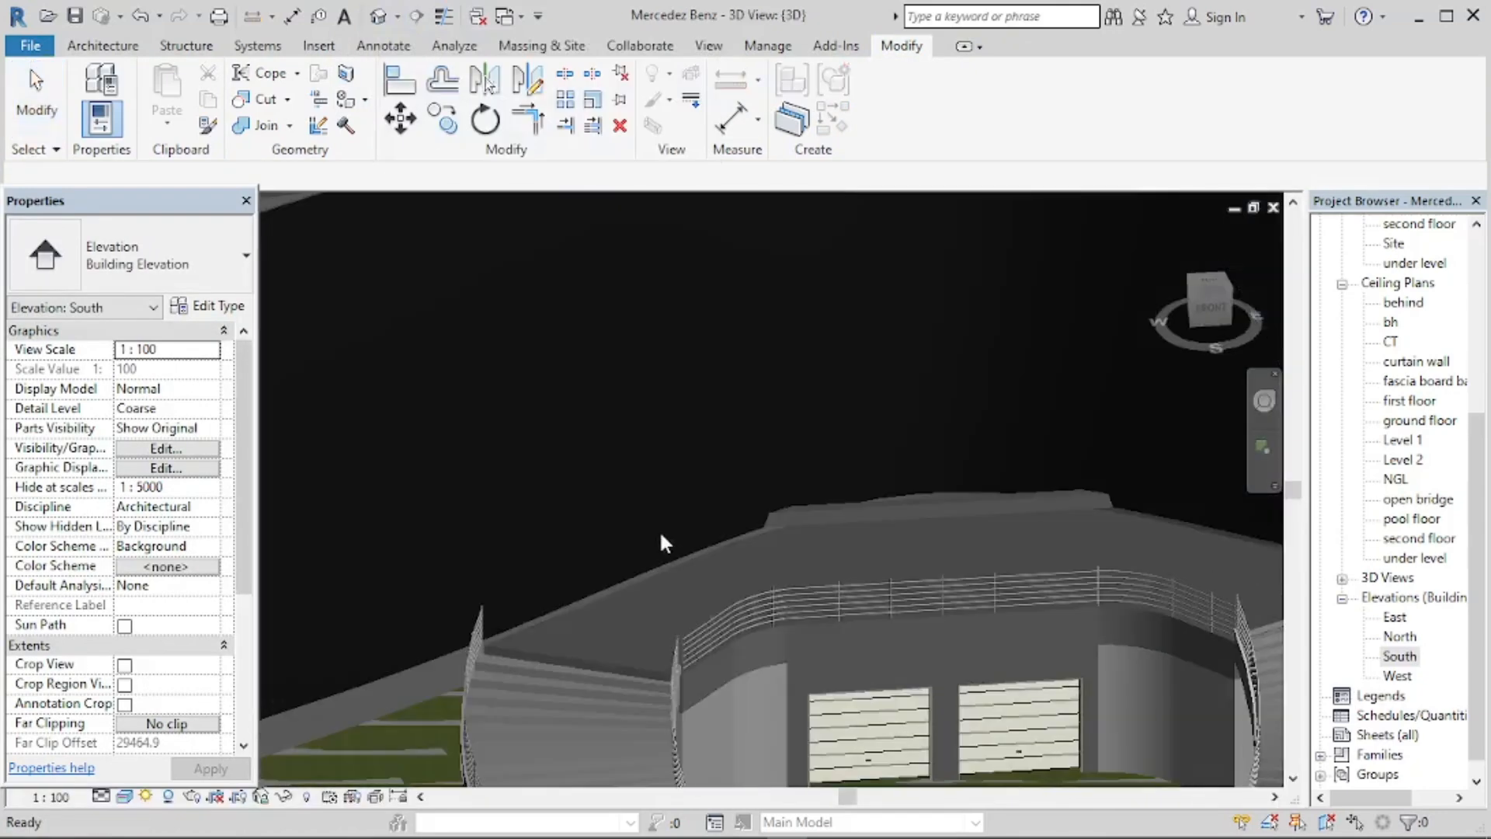
# Open the ground floor plan at the circular column beside the entrance stair.
pyautogui.keyDown('shift'); pyautogui.moveTo(622, 569); pyautogui.dragTo(704, 599, button='middle'); pyautogui.keyUp('shift')
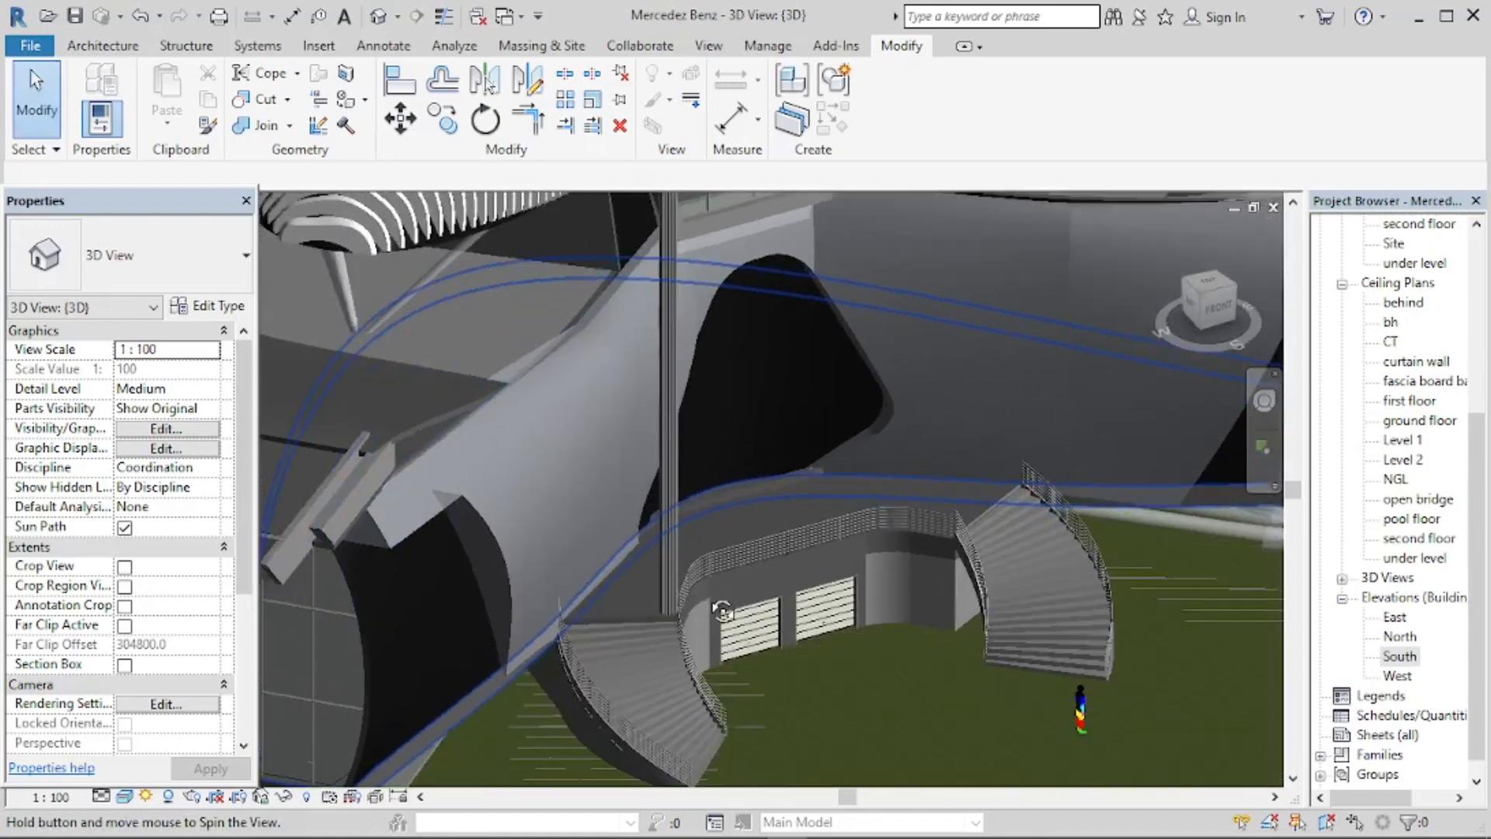
pyautogui.scroll(-3, 777, 700)
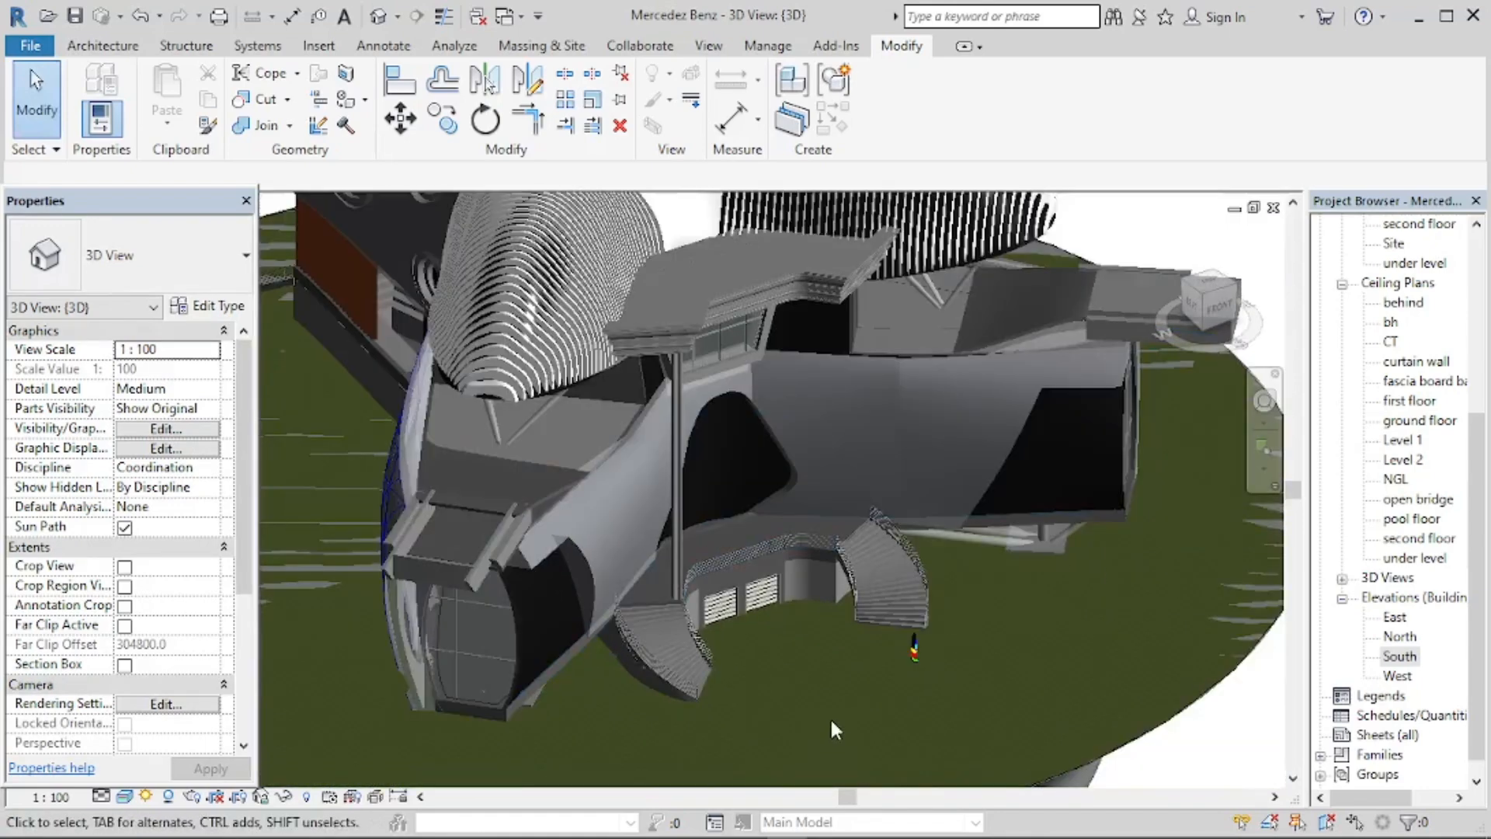
pyautogui.keyDown('shift'); pyautogui.moveTo(831, 722); pyautogui.dragTo(712, 604, button='middle'); pyautogui.keyUp('shift')
pyautogui.scroll(4, 711, 604)
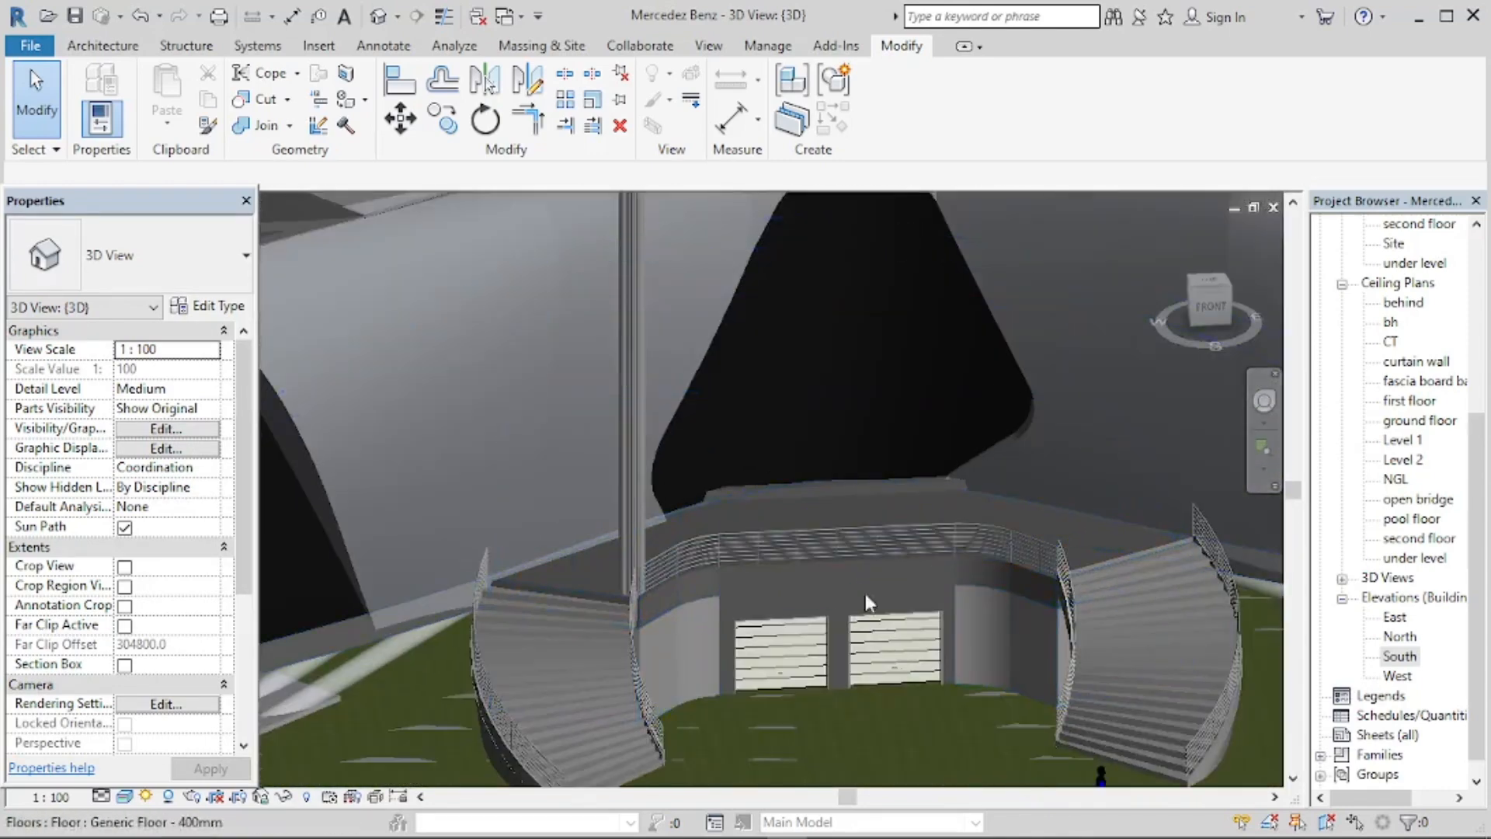
pyautogui.scroll(-1, 1032, 553)
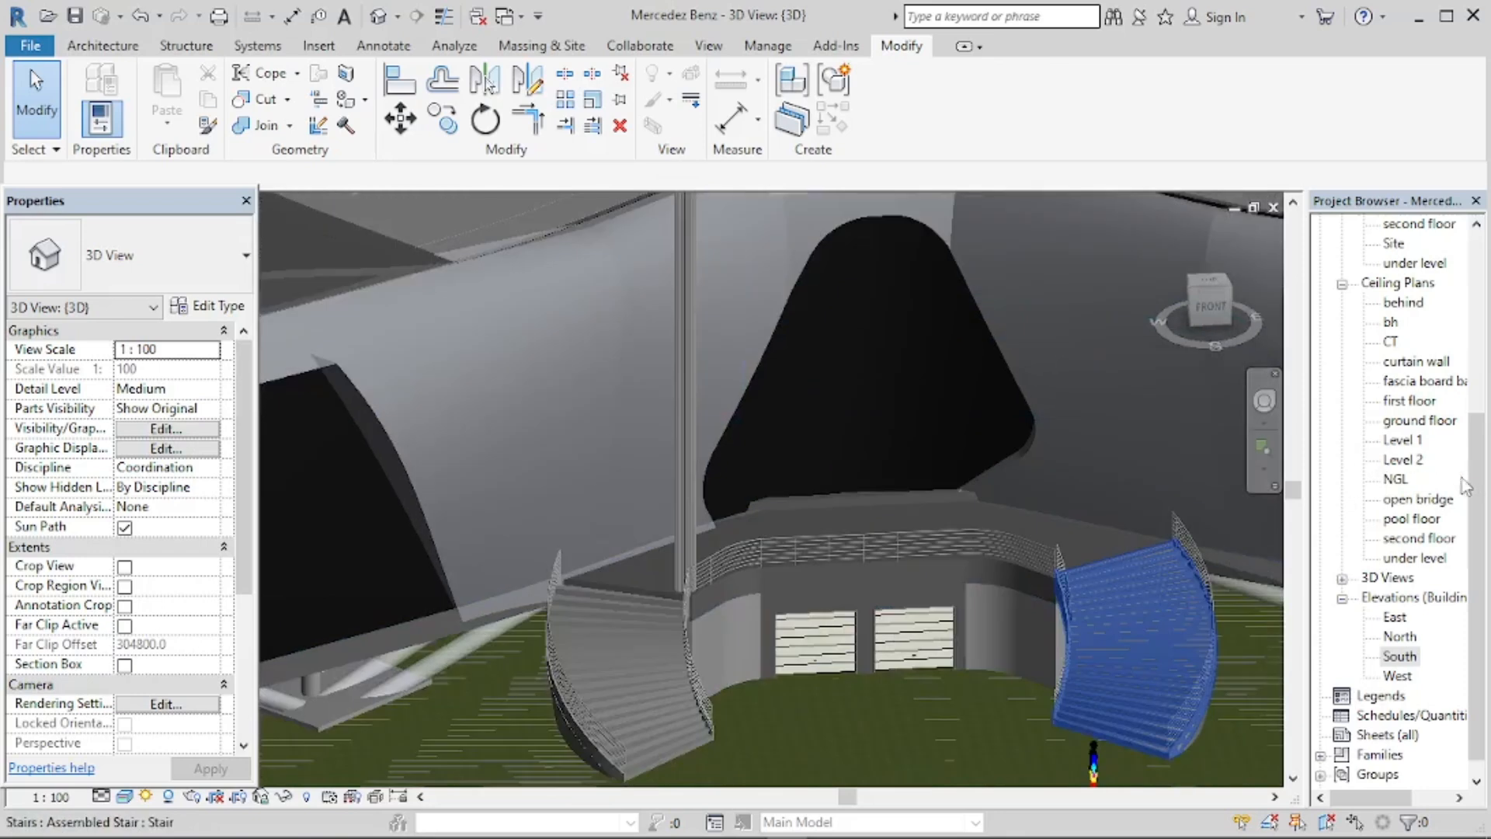
pyautogui.moveTo(1475, 486); pyautogui.dragTo(1479, 342)
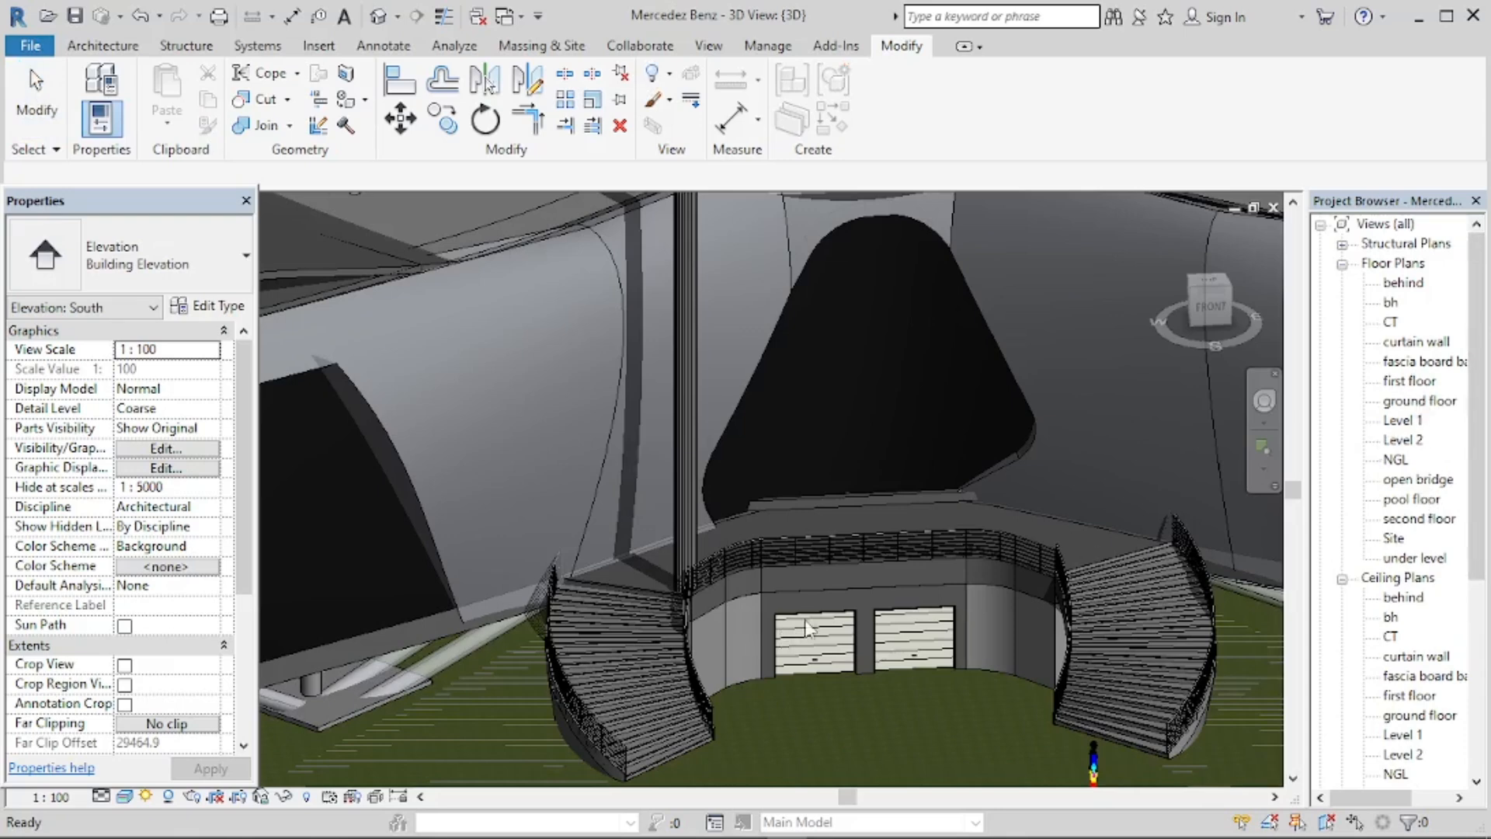
pyautogui.click(876, 740)
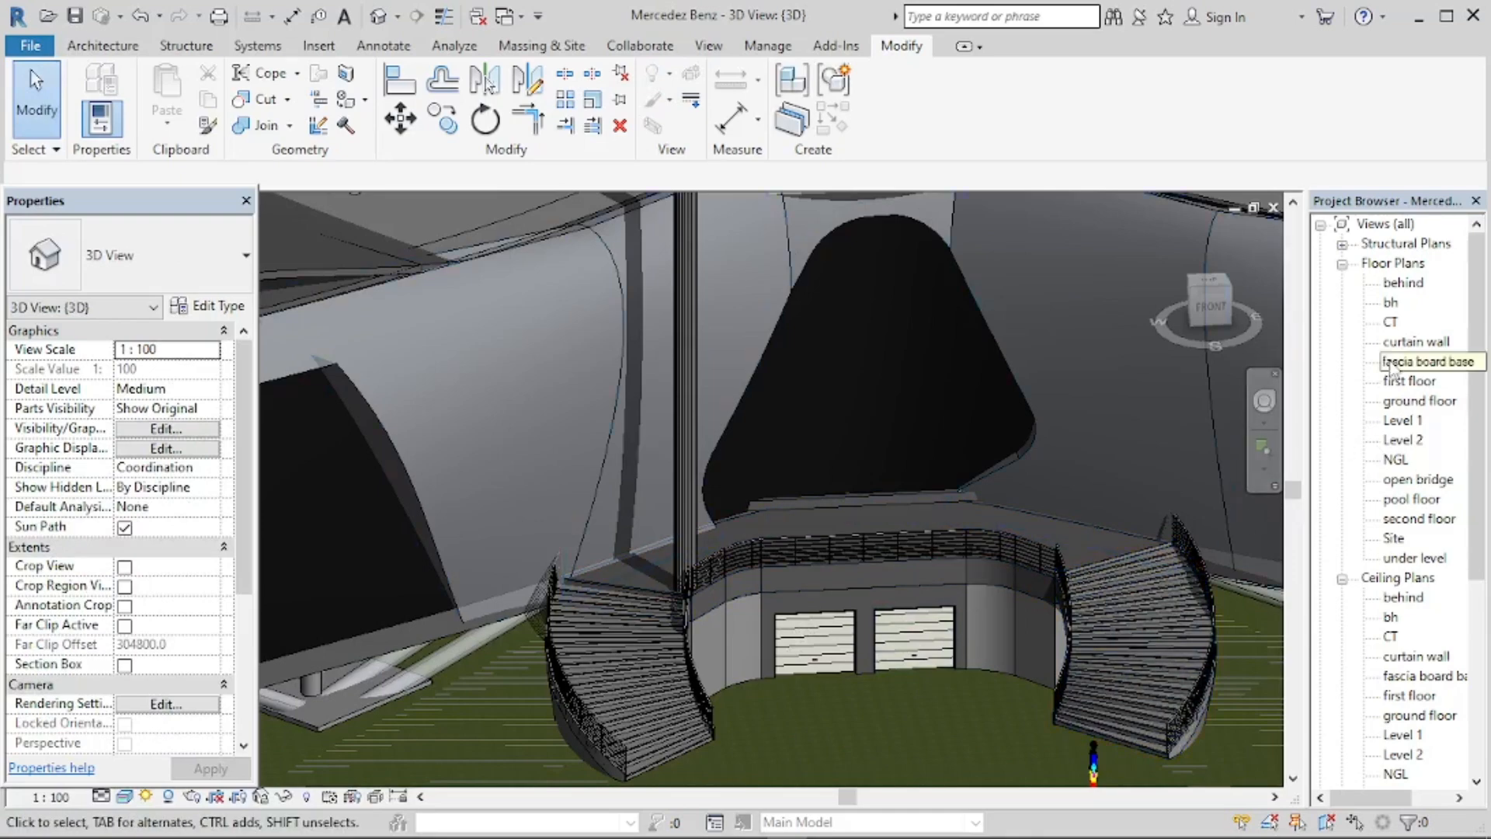
pyautogui.click(1404, 400)
pyautogui.doubleClick(1405, 401)
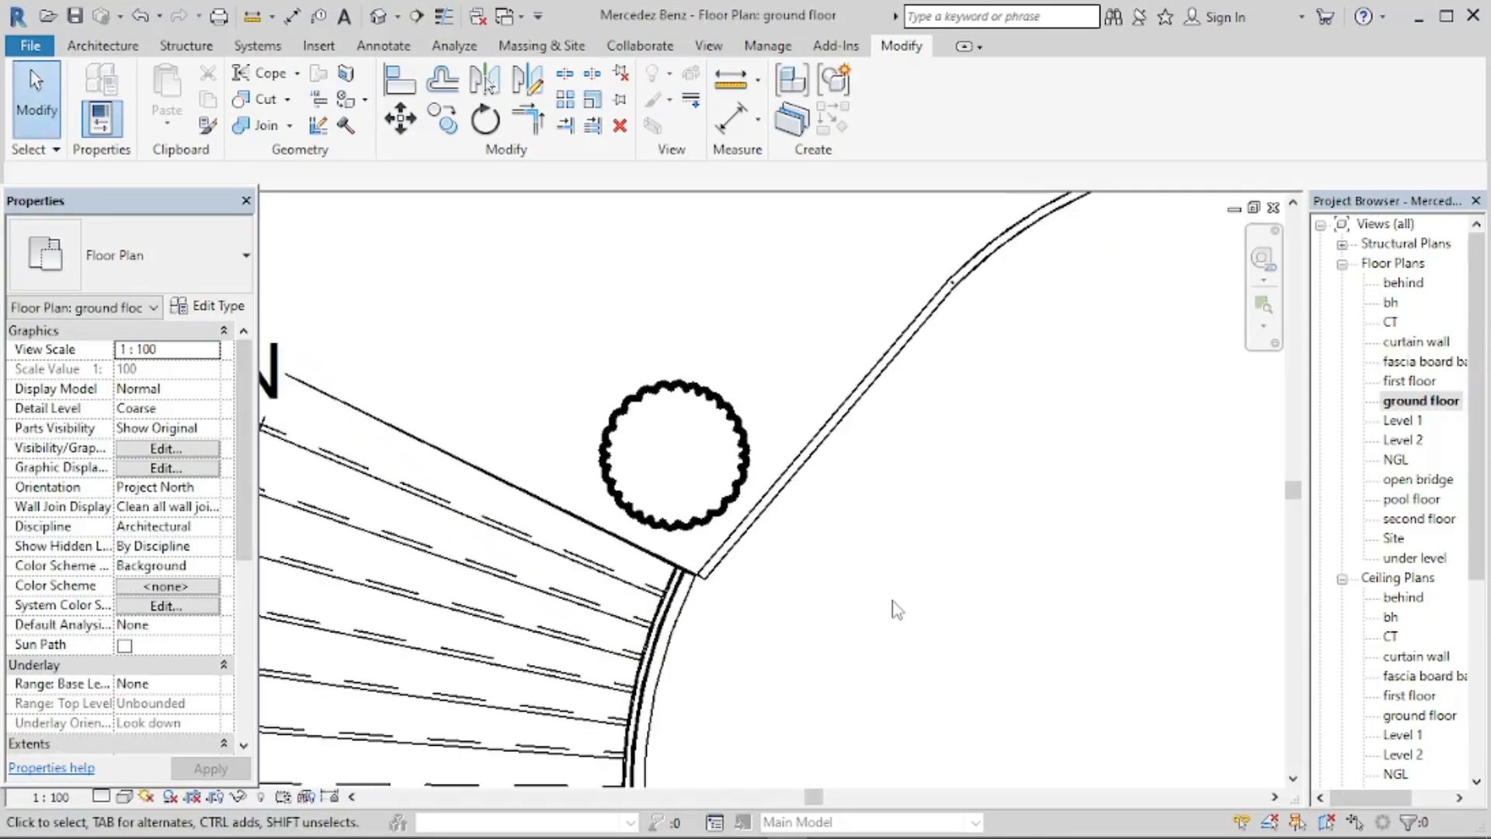
pyautogui.scroll(-1, 507, 613)
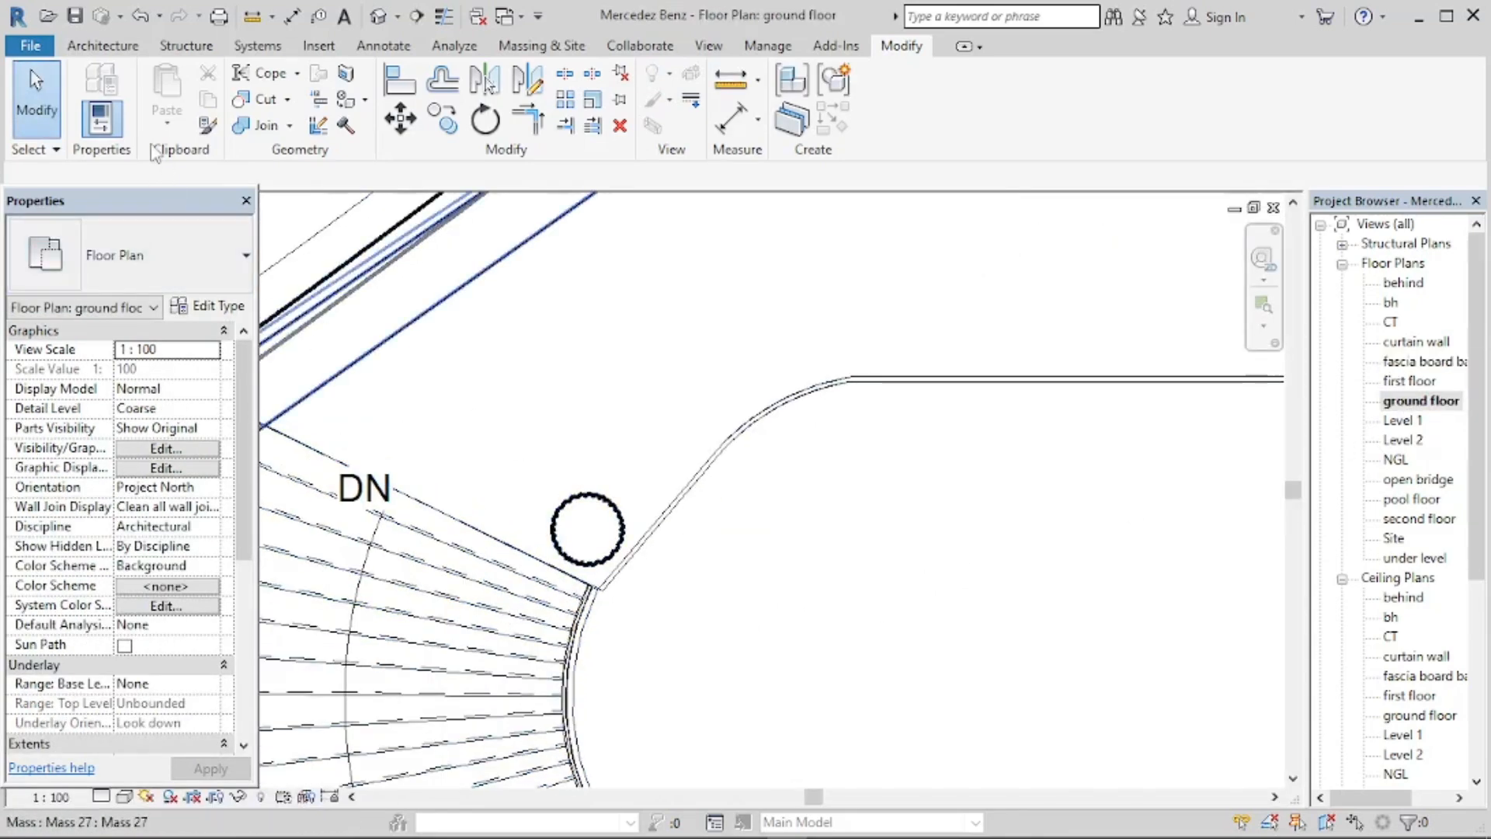
# Place an architectural M_circular Column of type 457 x 475mm just behind the left end of the landing's straight front edge.
pyautogui.click(115, 52)
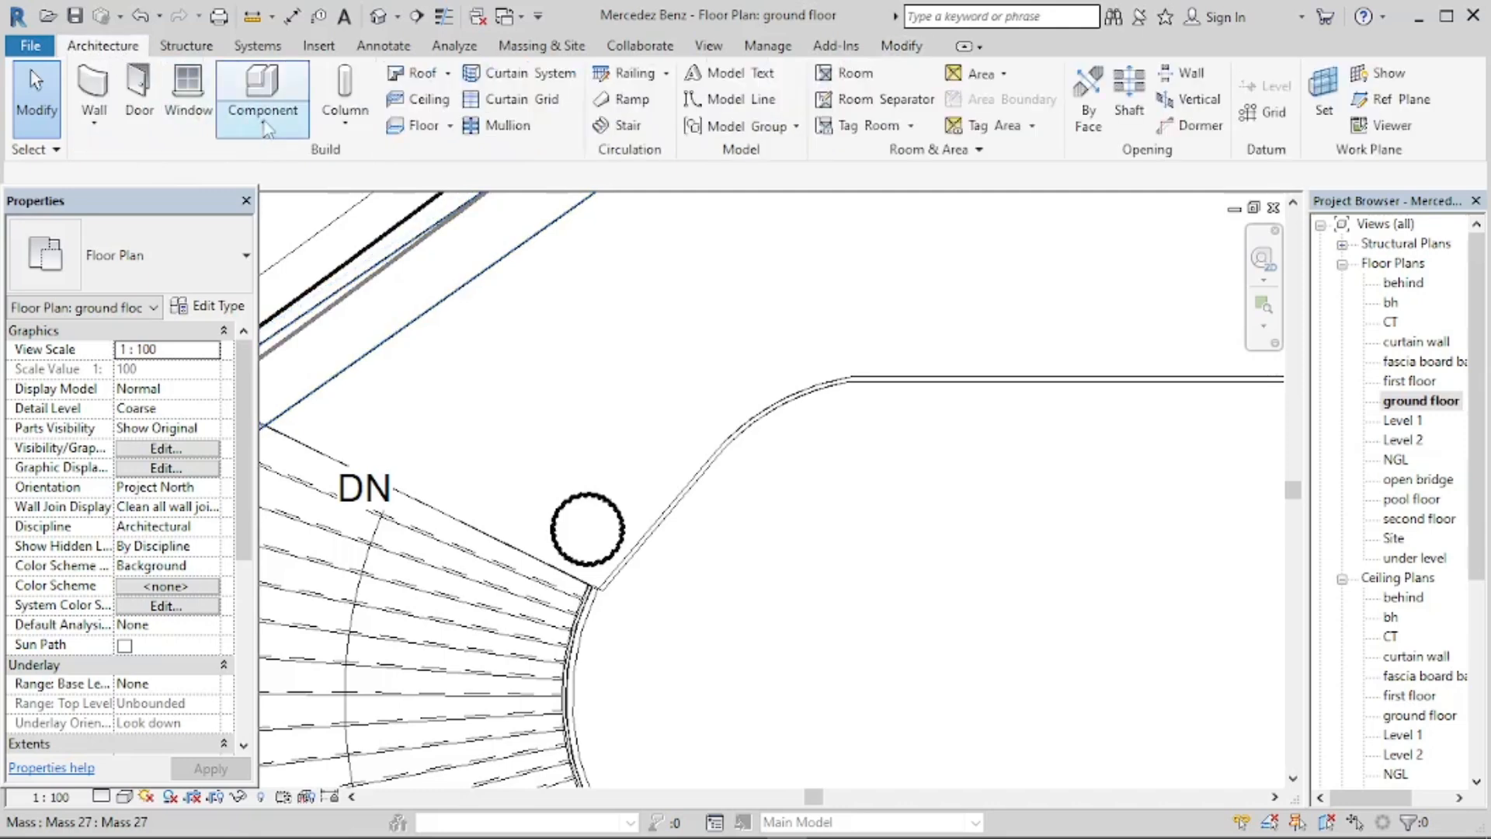
pyautogui.click(345, 124)
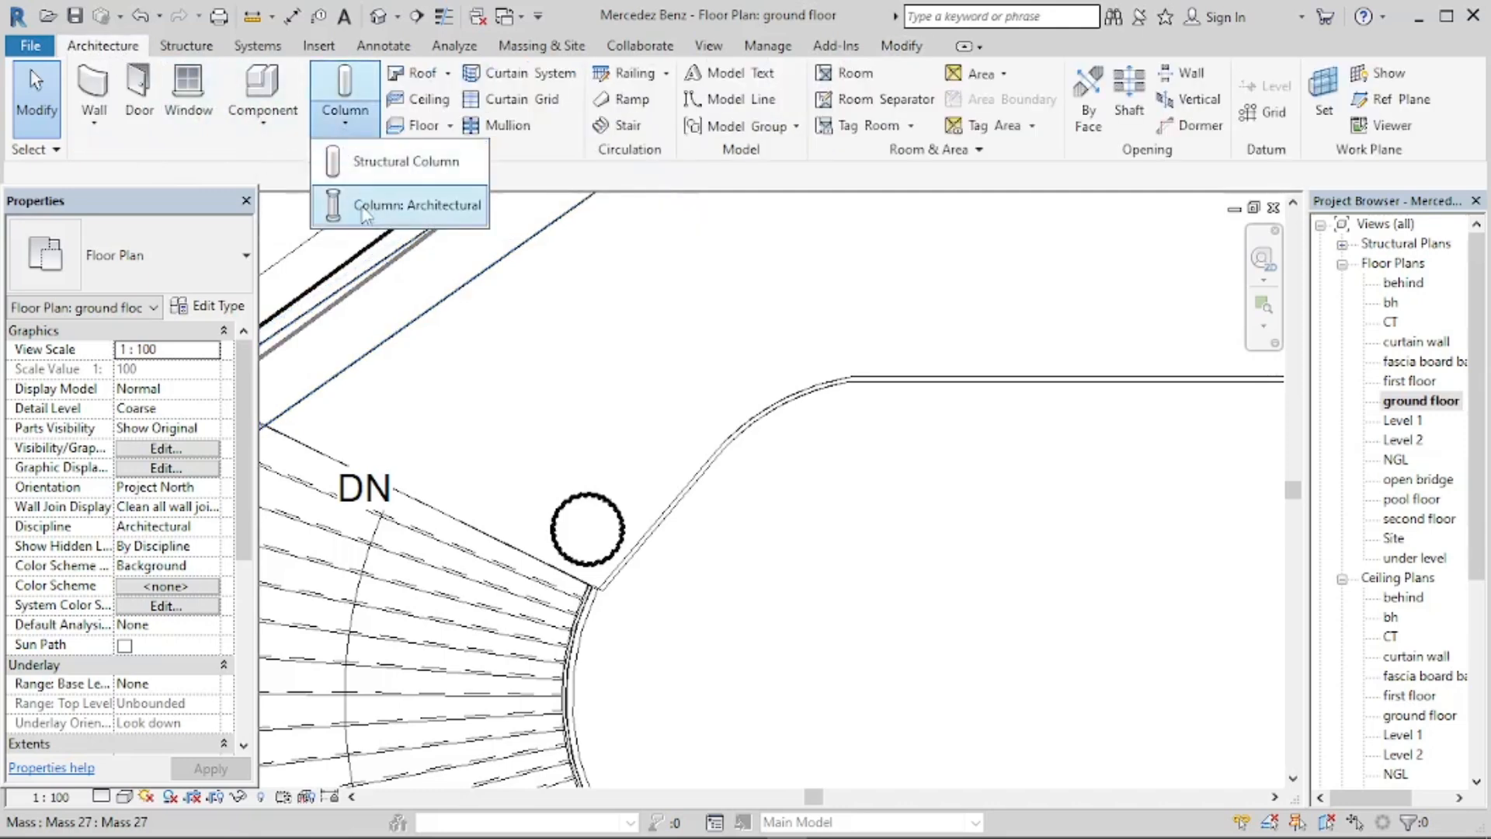
pyautogui.click(410, 217)
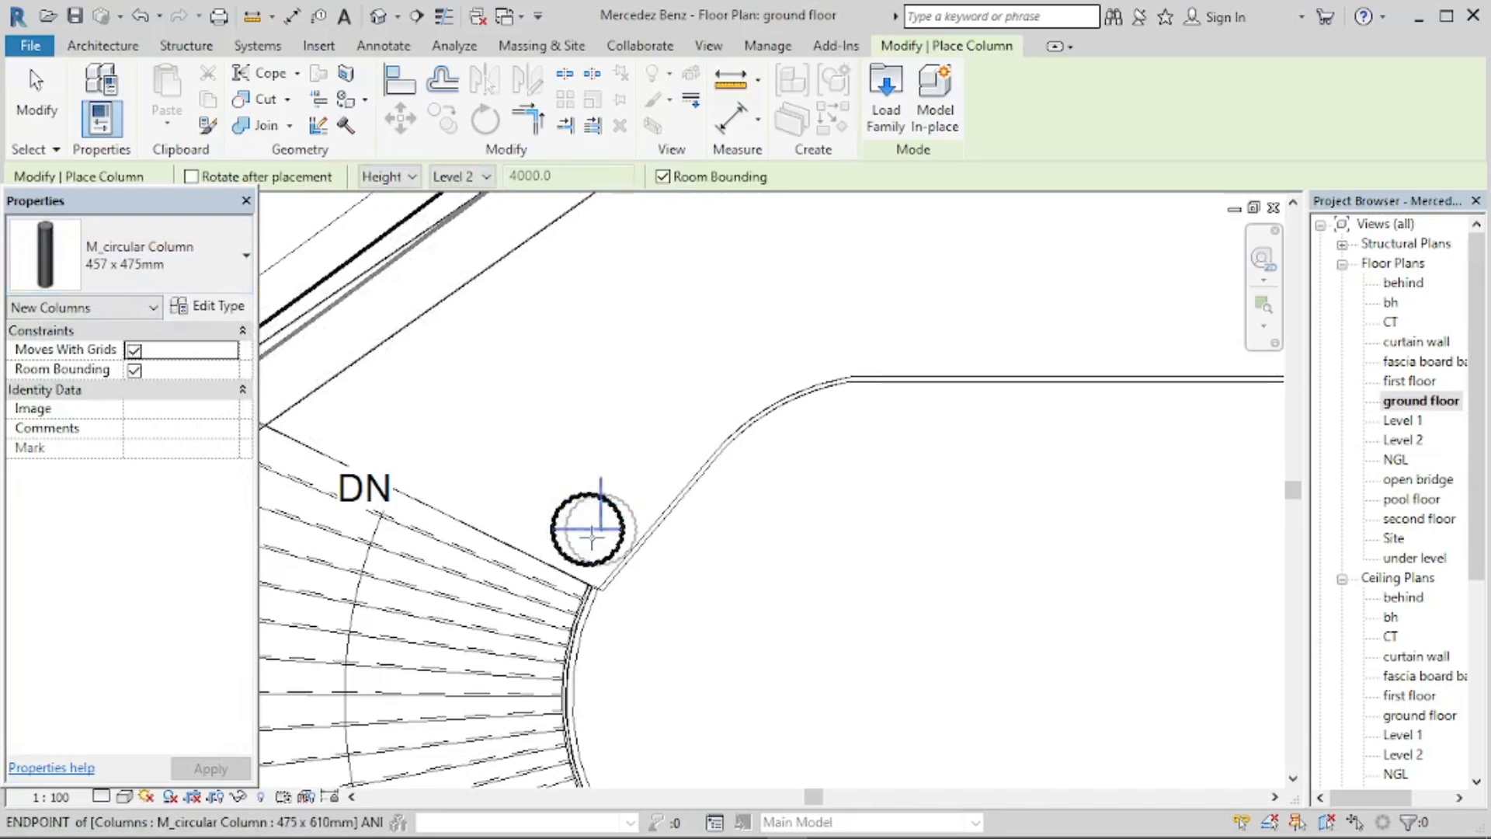
pyautogui.scroll(4, 591, 536)
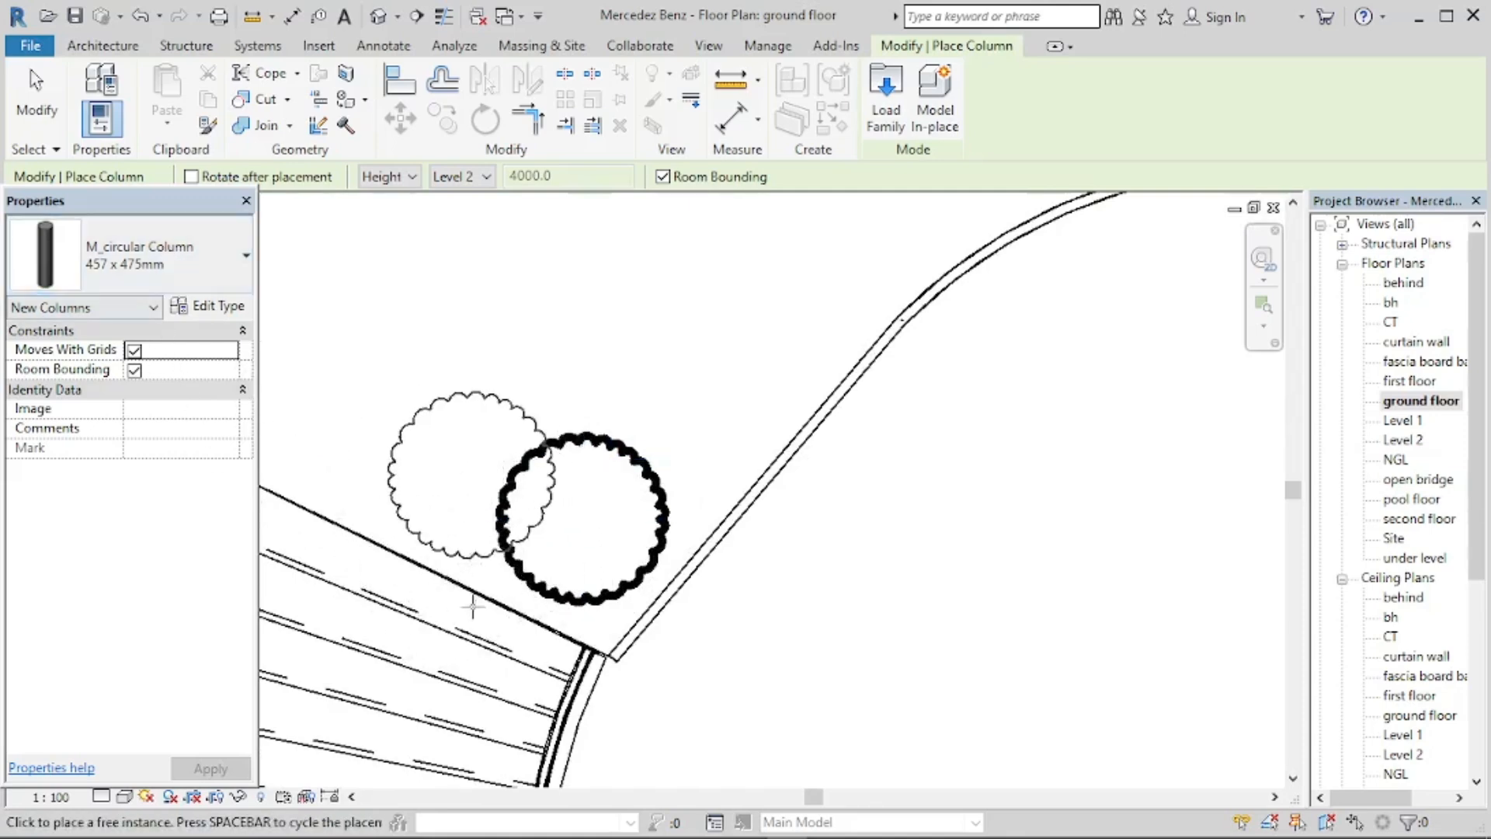
pyautogui.scroll(-4, 473, 606)
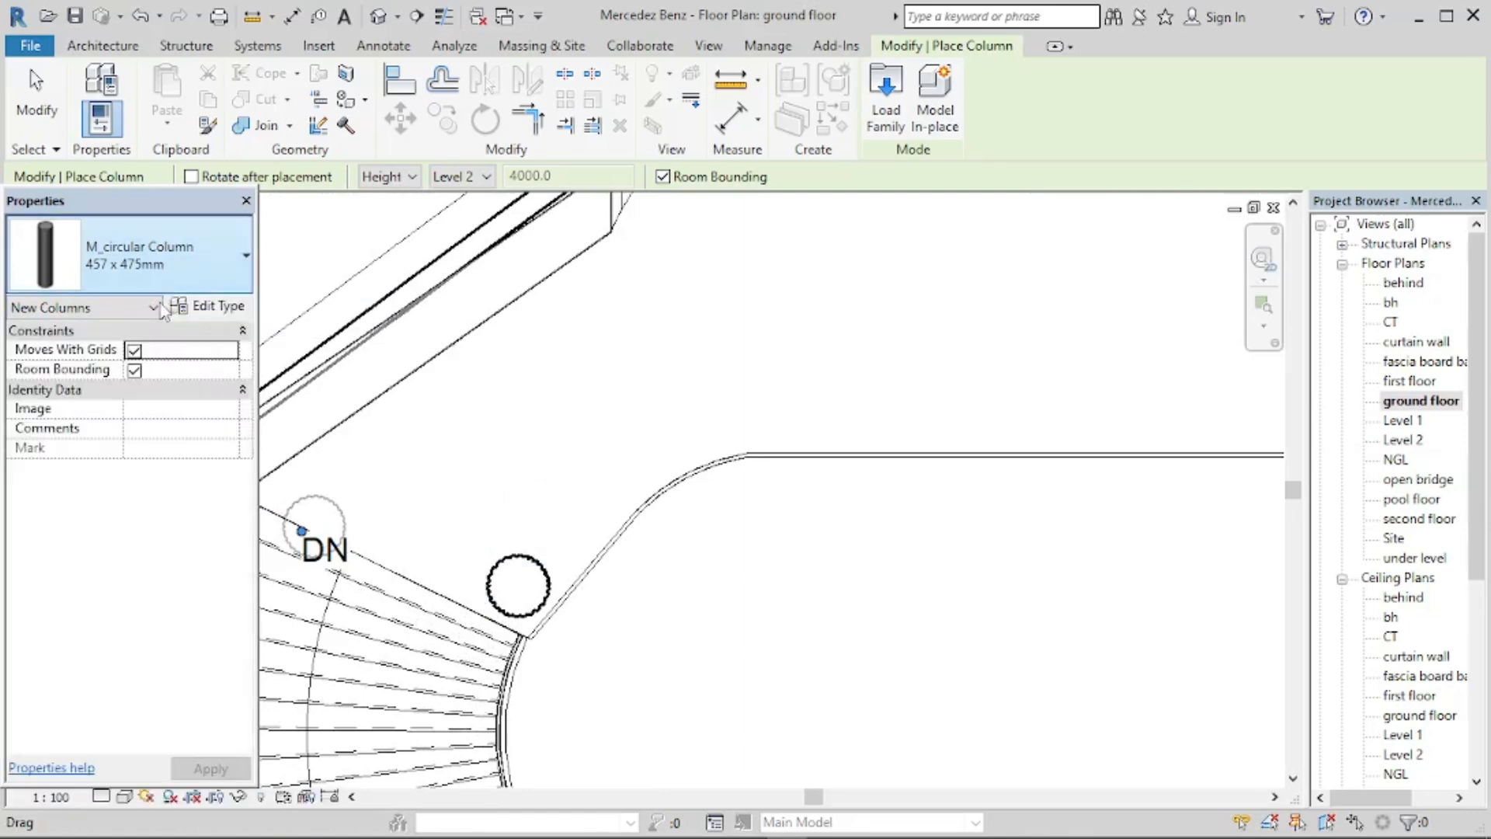
pyautogui.click(162, 309)
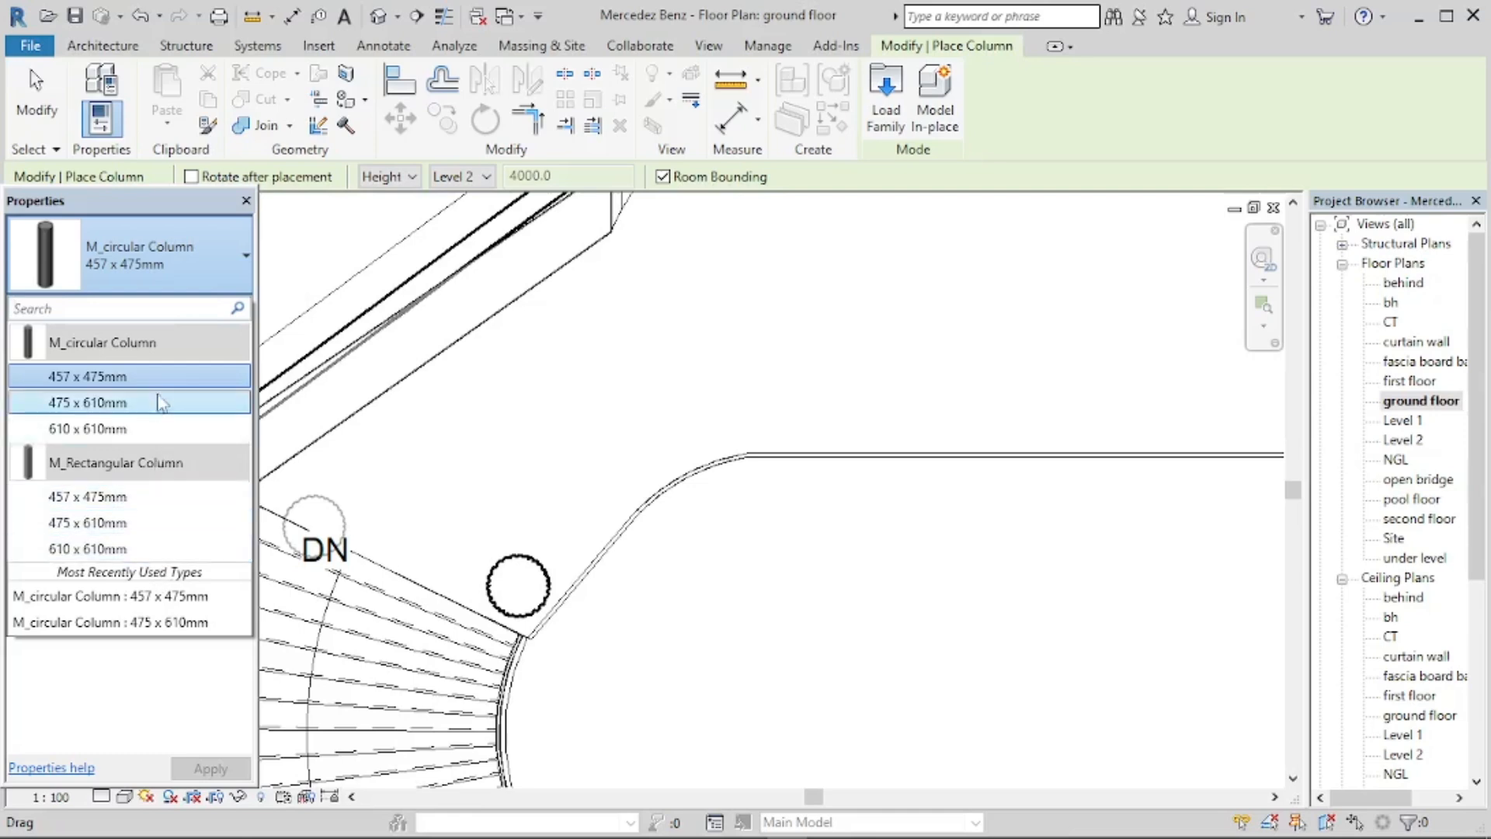
pyautogui.click(123, 377)
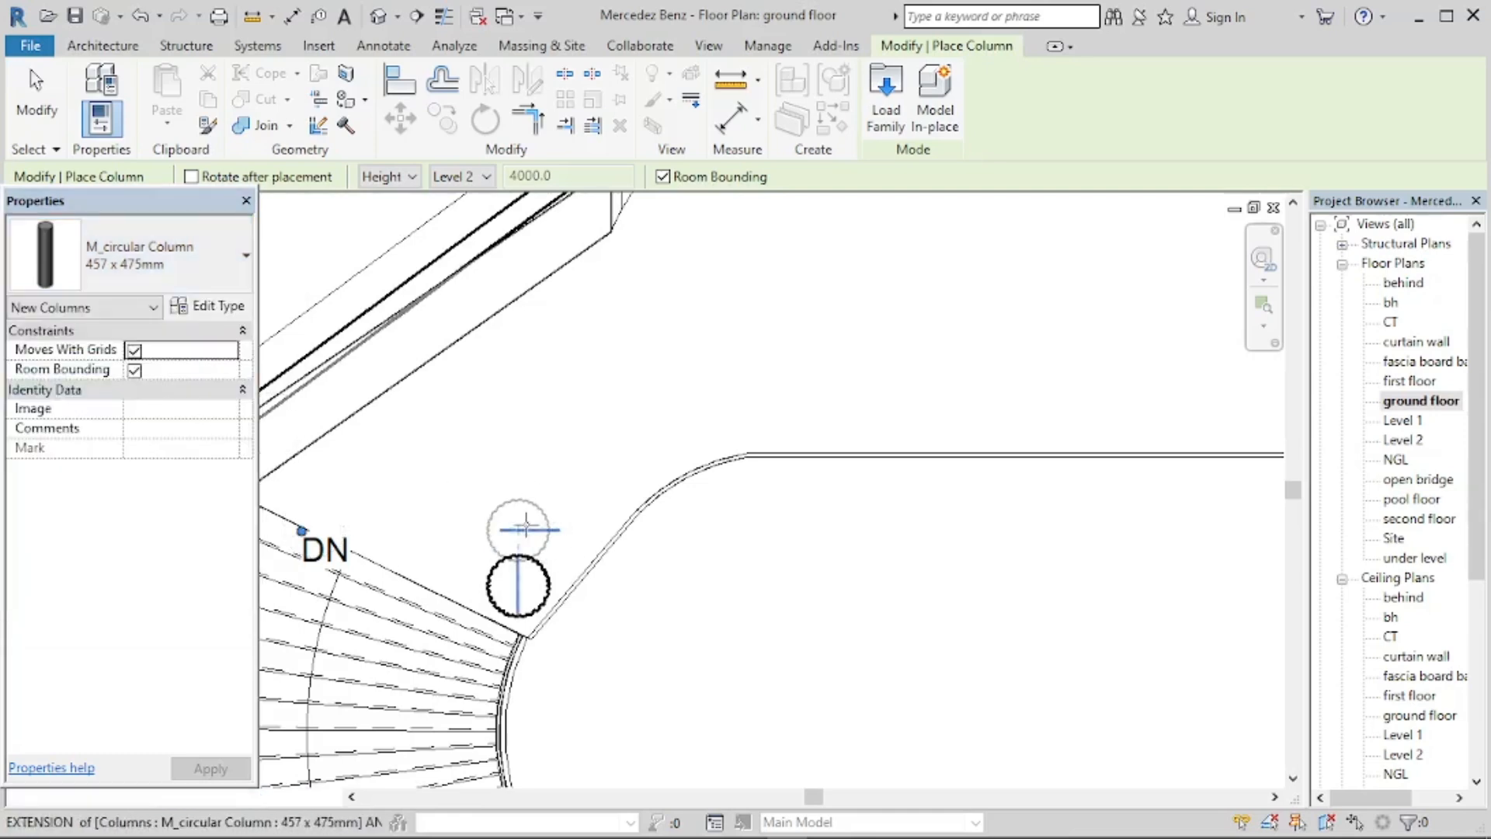
pyautogui.scroll(-3, 459, 566)
pyautogui.scroll(3, 661, 466)
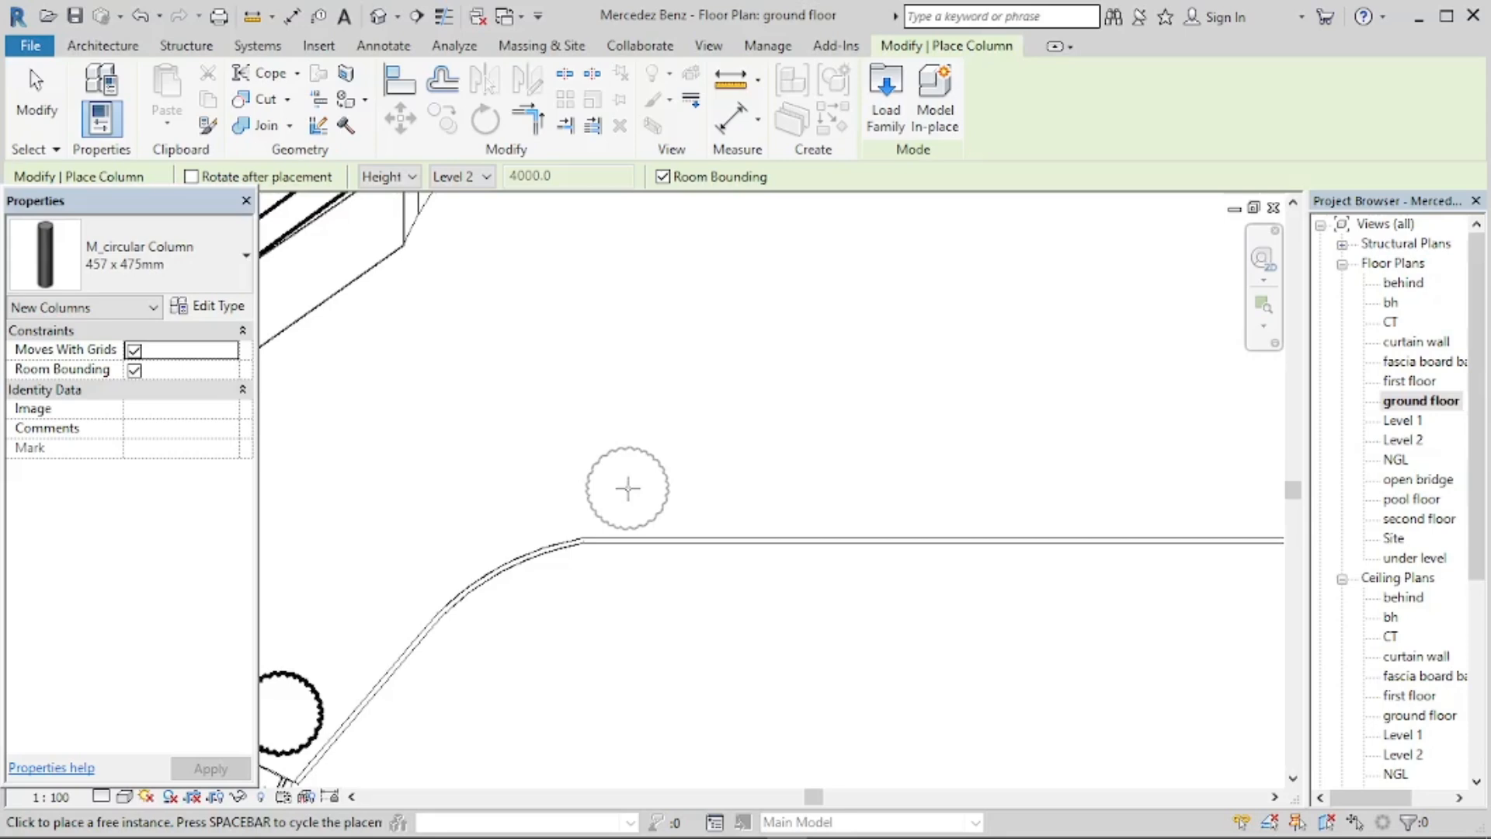
pyautogui.click(632, 491)
# Place two more circular columns: one aligned at the straight edge's right end, one beside the right stair in line with the existing stair column.
pyautogui.scroll(-3, 543, 493)
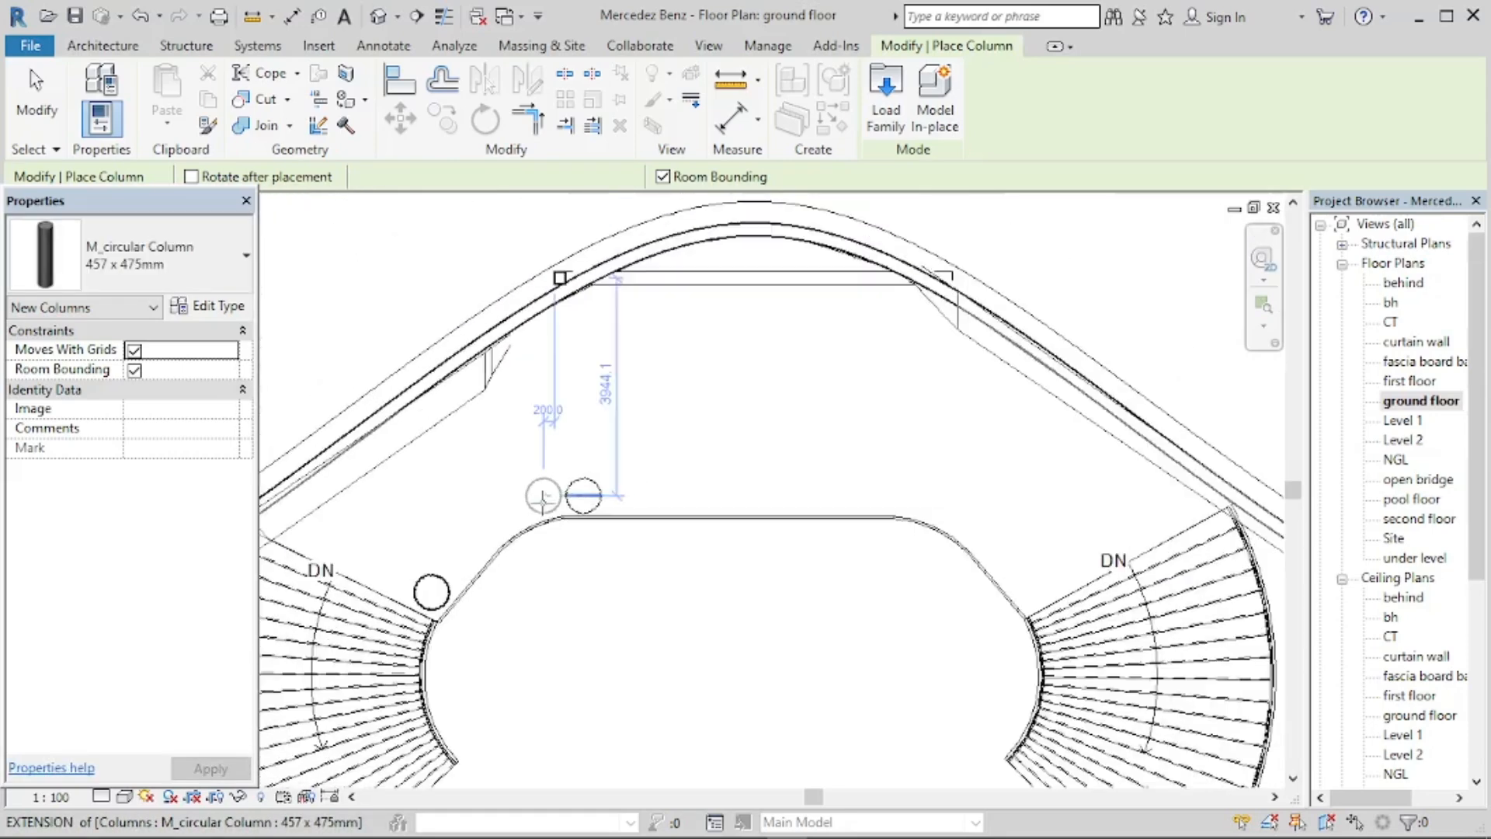
pyautogui.scroll(2, 880, 515)
pyautogui.scroll(1, 880, 515)
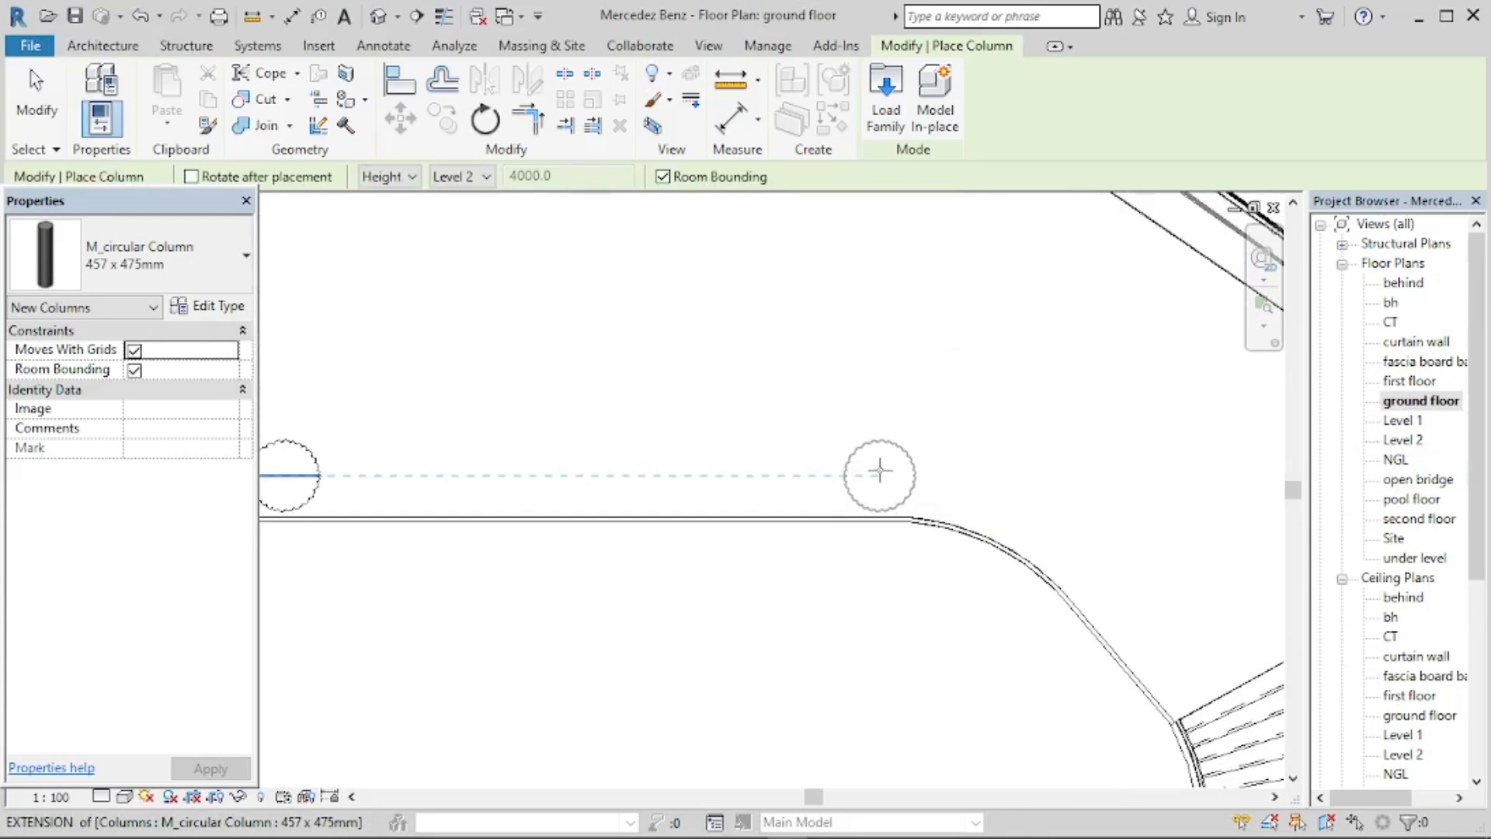
pyautogui.click(880, 471)
pyautogui.scroll(-2, 622, 492)
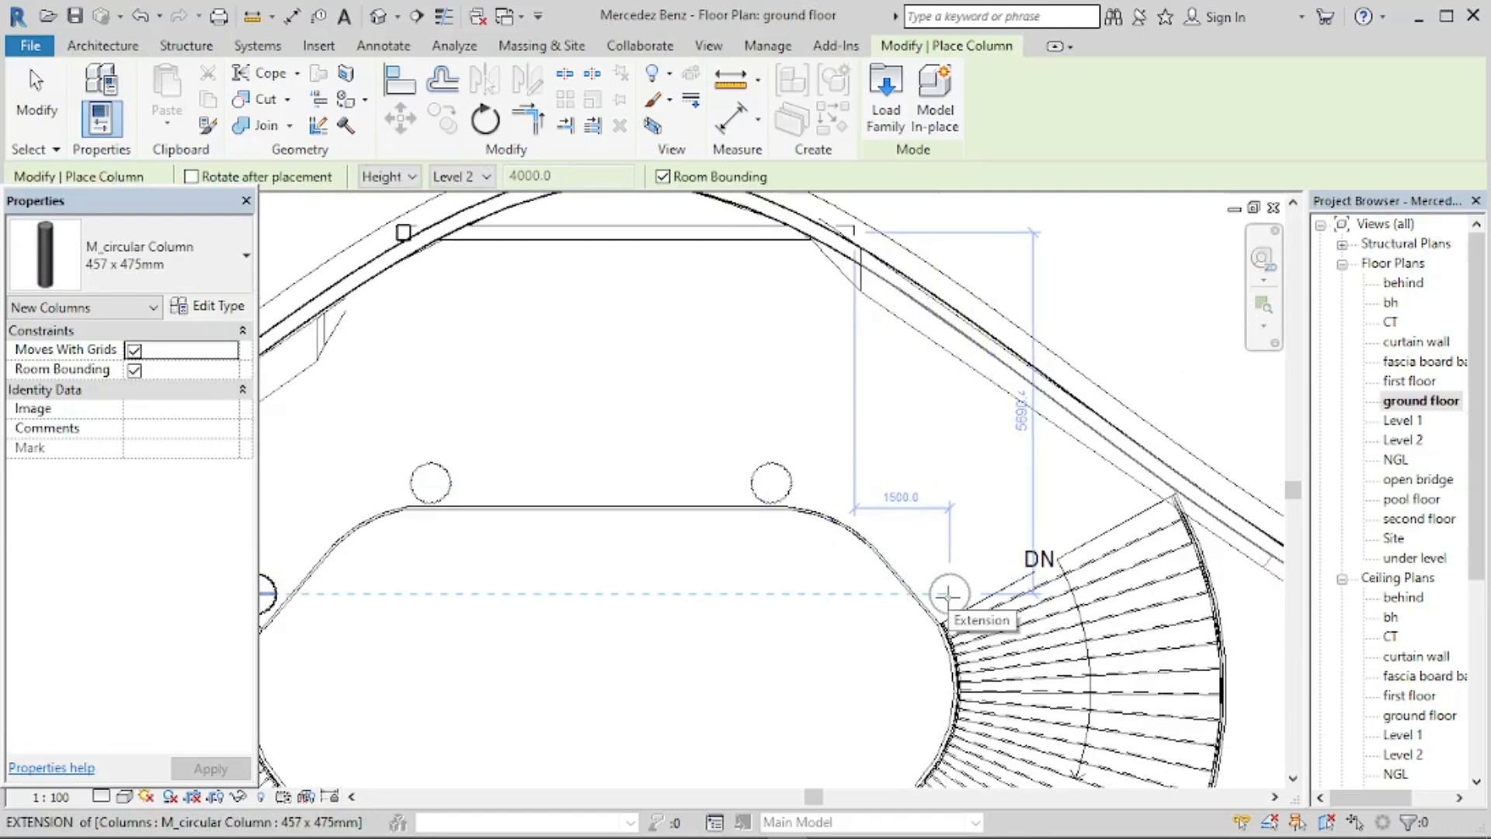
pyautogui.scroll(2, 949, 595)
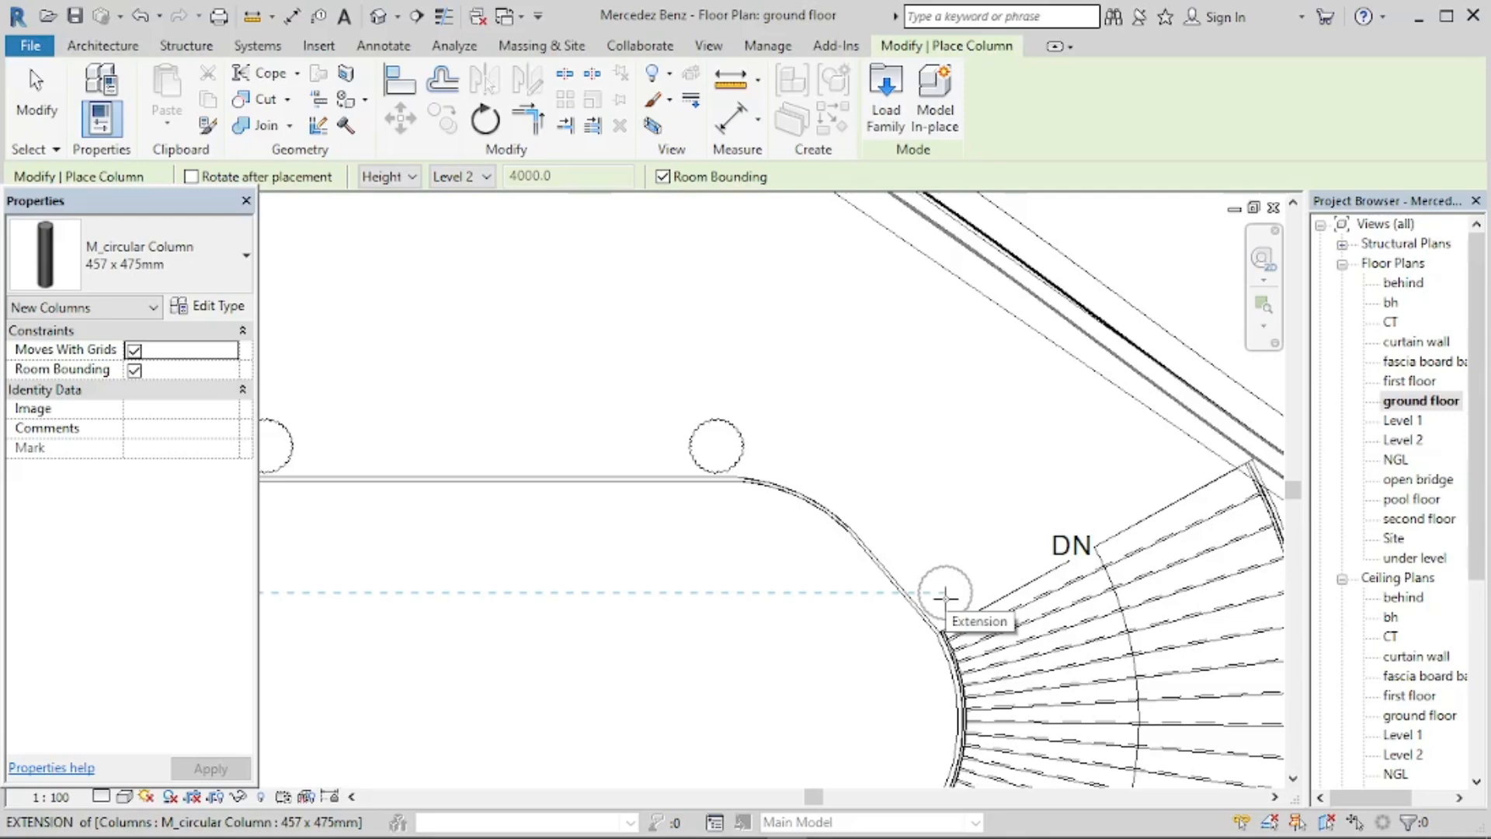
pyautogui.scroll(-2, 945, 595)
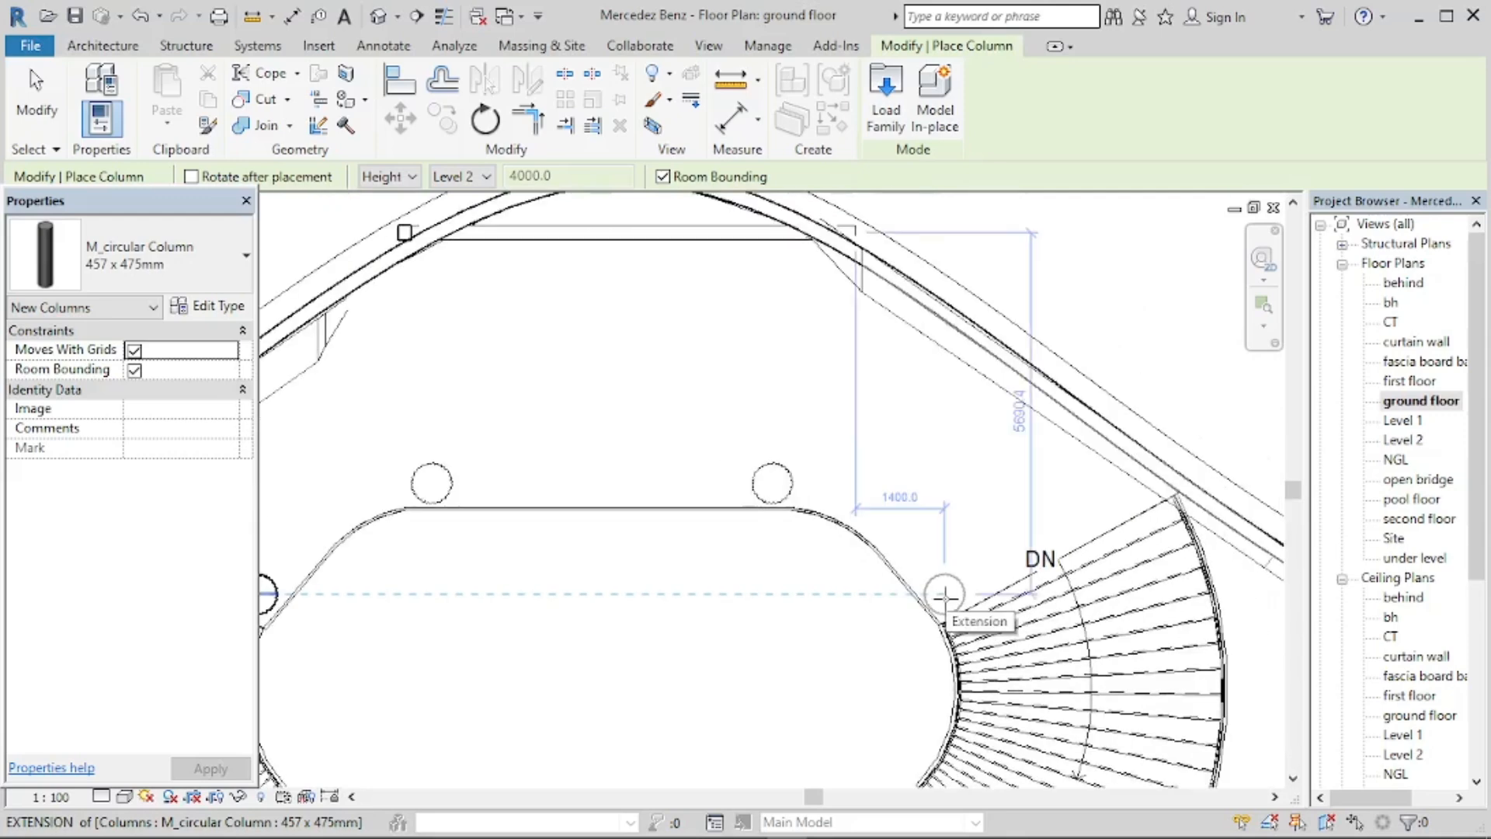
pyautogui.click(946, 595)
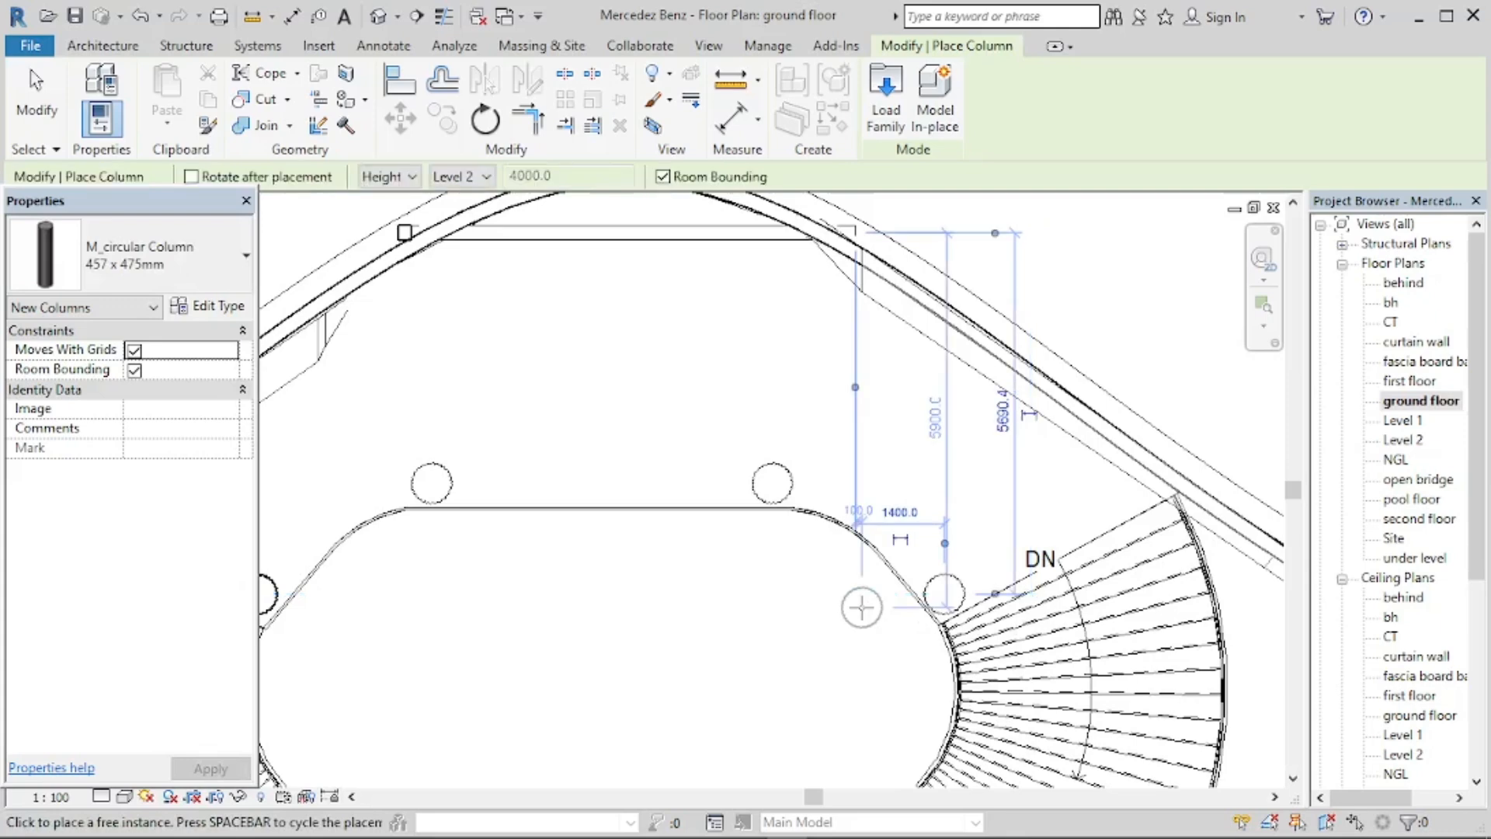
# Open the 3D view, end column placement and orbit to face the columns at the entrance.
pyautogui.click(380, 17)
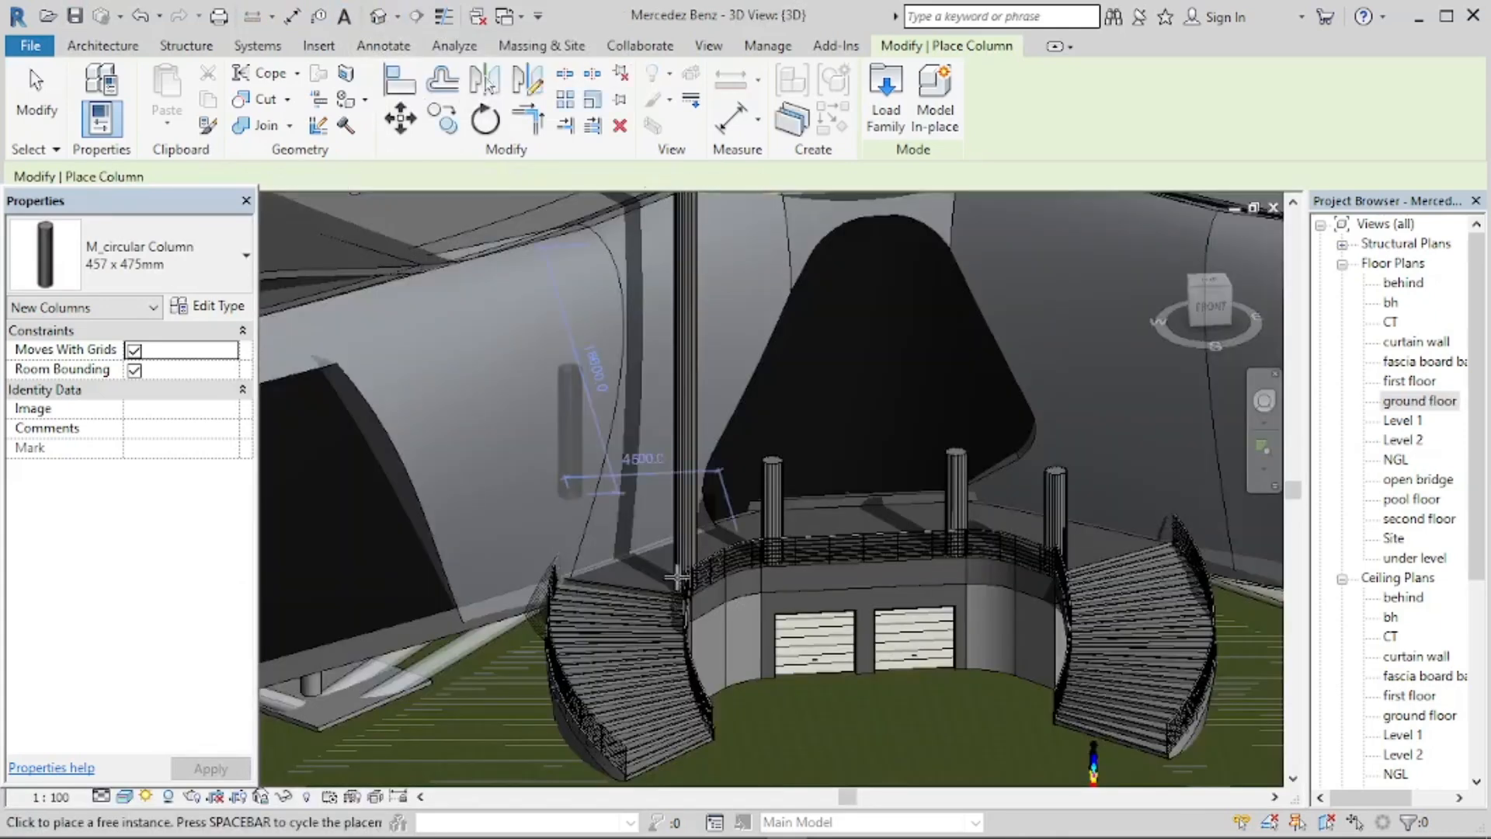
pyautogui.press('Escape')
pyautogui.press('Escape')
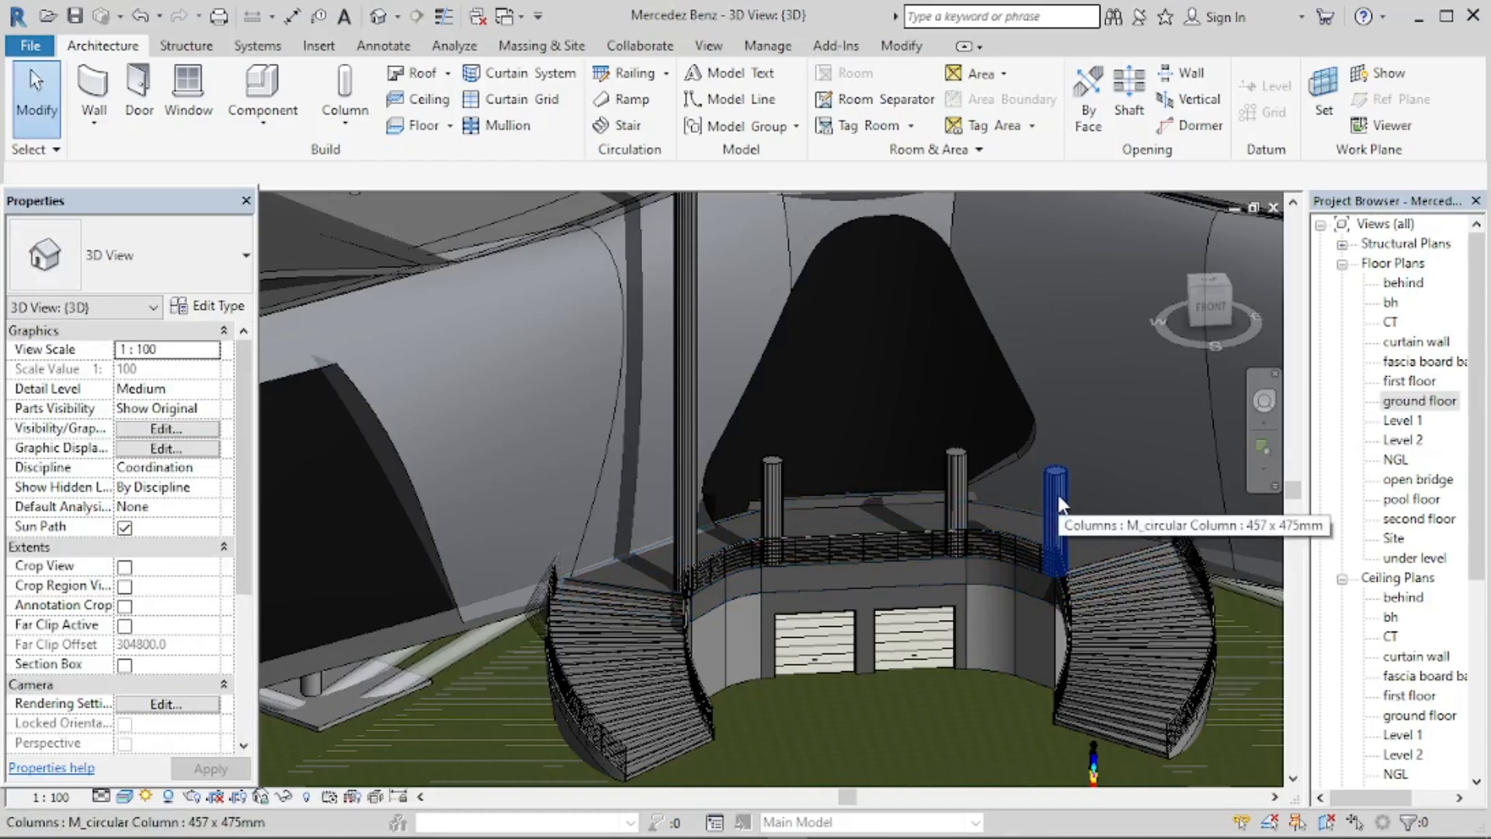
pyautogui.keyDown('shift'); pyautogui.moveTo(655, 616); pyautogui.dragTo(665, 404, button='middle'); pyautogui.keyUp('shift')
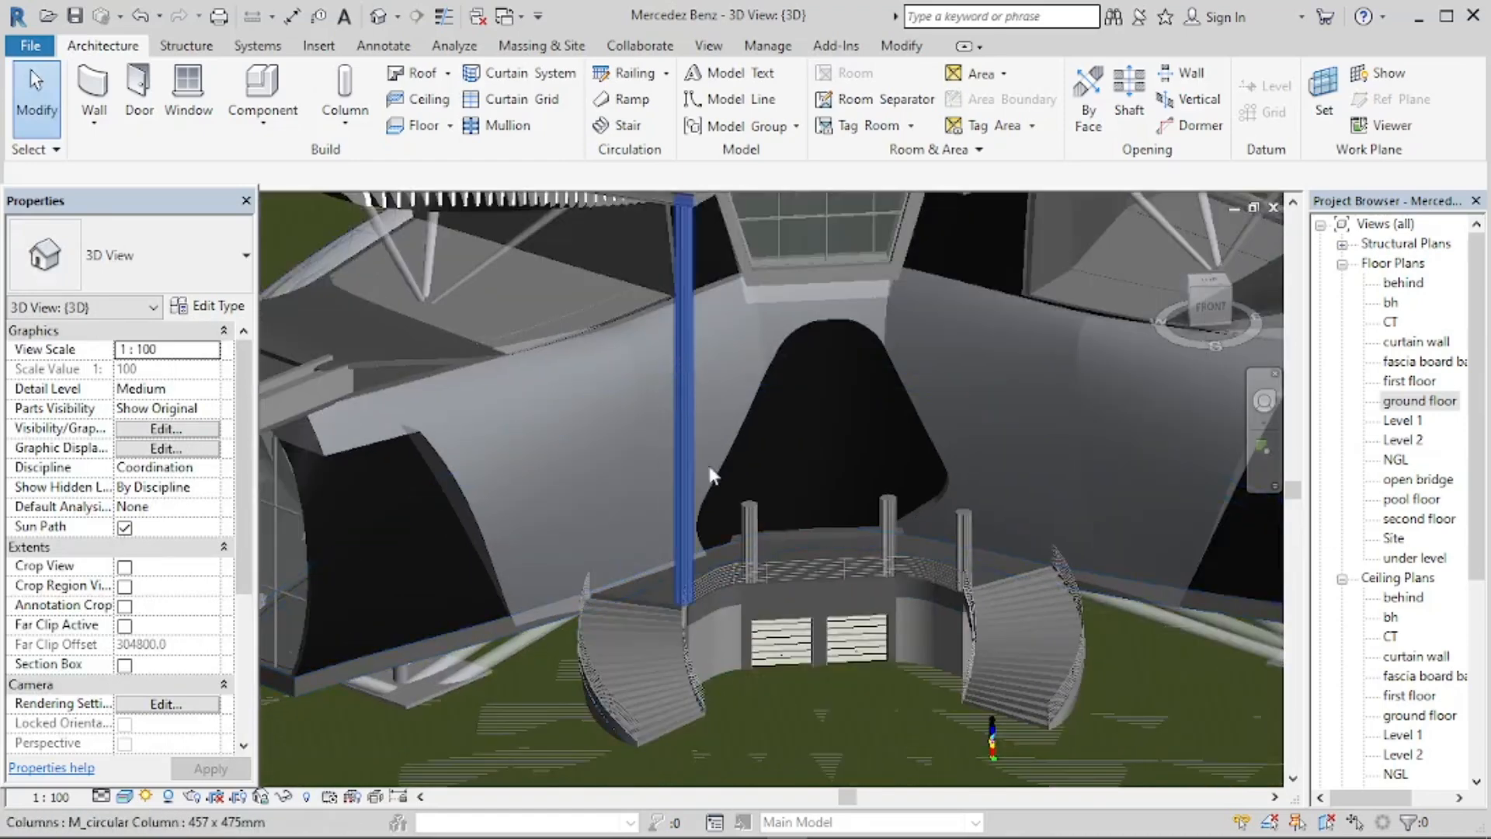
# Set the top level of the three new circular columns to fascia board base.
pyautogui.click(963, 514)
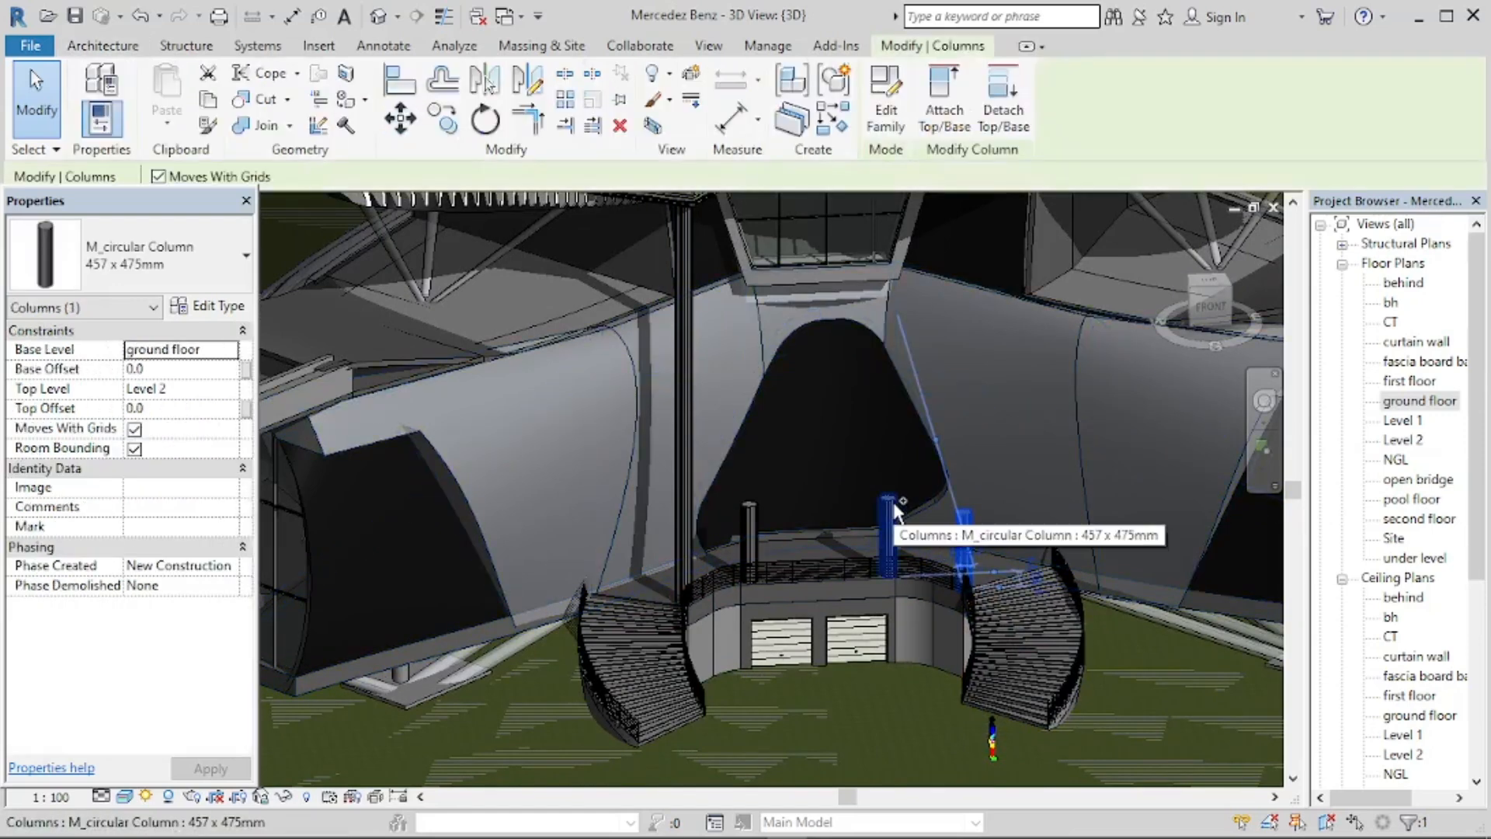
pyautogui.keyDown('ctrl'); pyautogui.click(895, 511); pyautogui.keyUp('ctrl')
pyautogui.keyDown('ctrl'); pyautogui.click(750, 501); pyautogui.keyUp('ctrl')
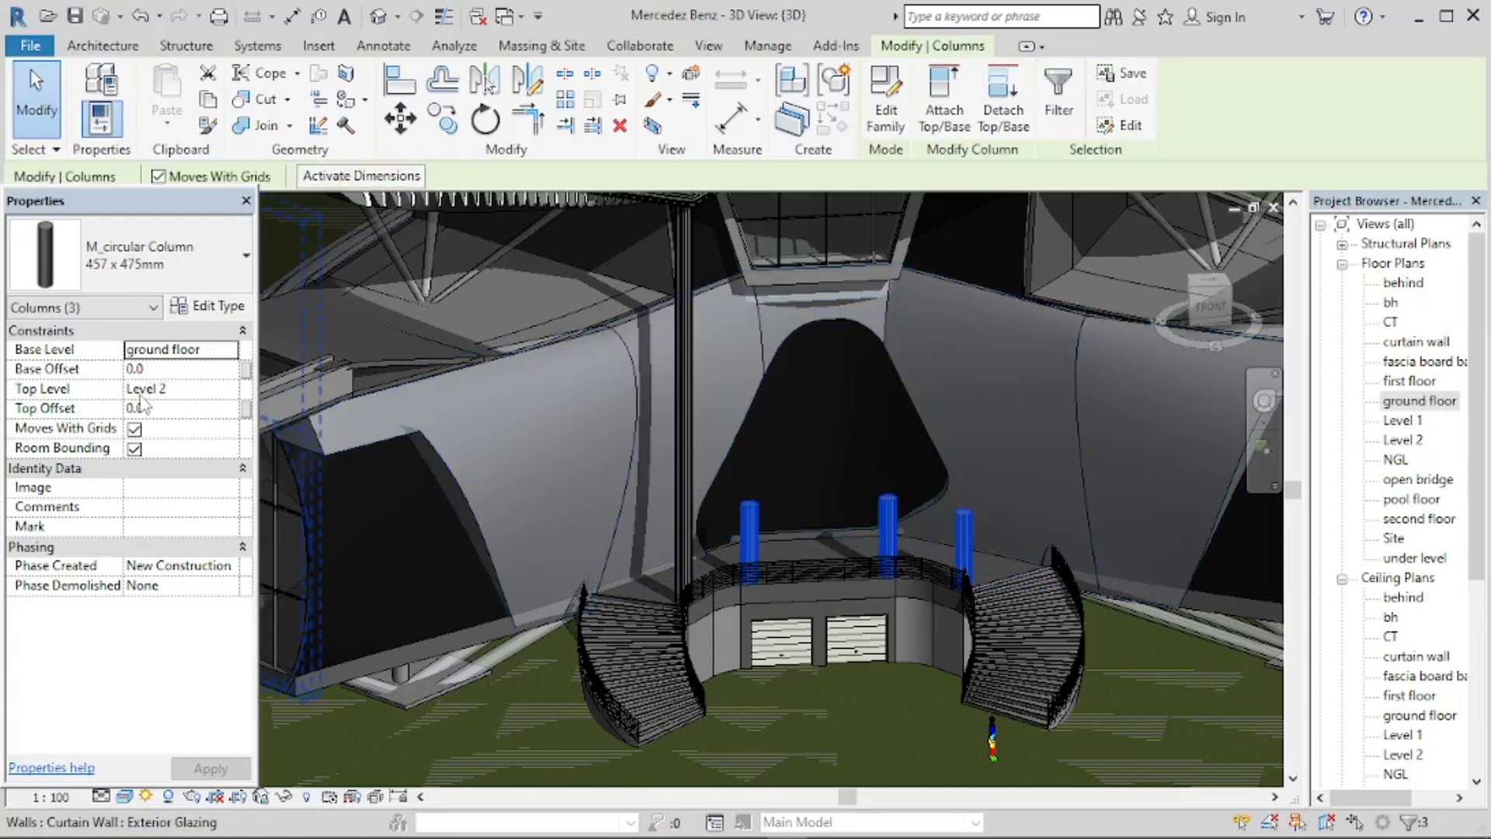
pyautogui.click(233, 392)
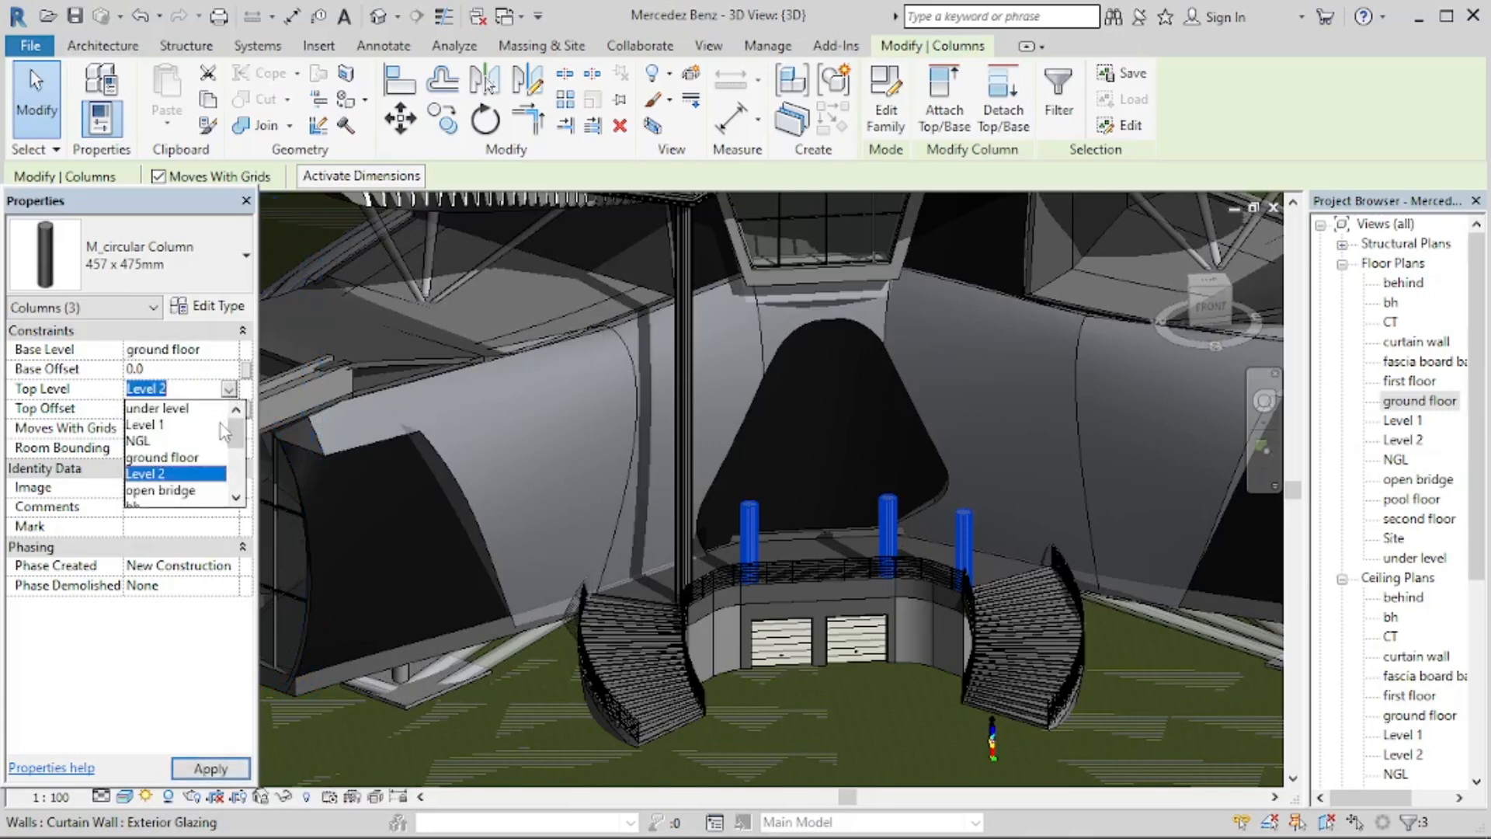
pyautogui.scroll(-2, 198, 469)
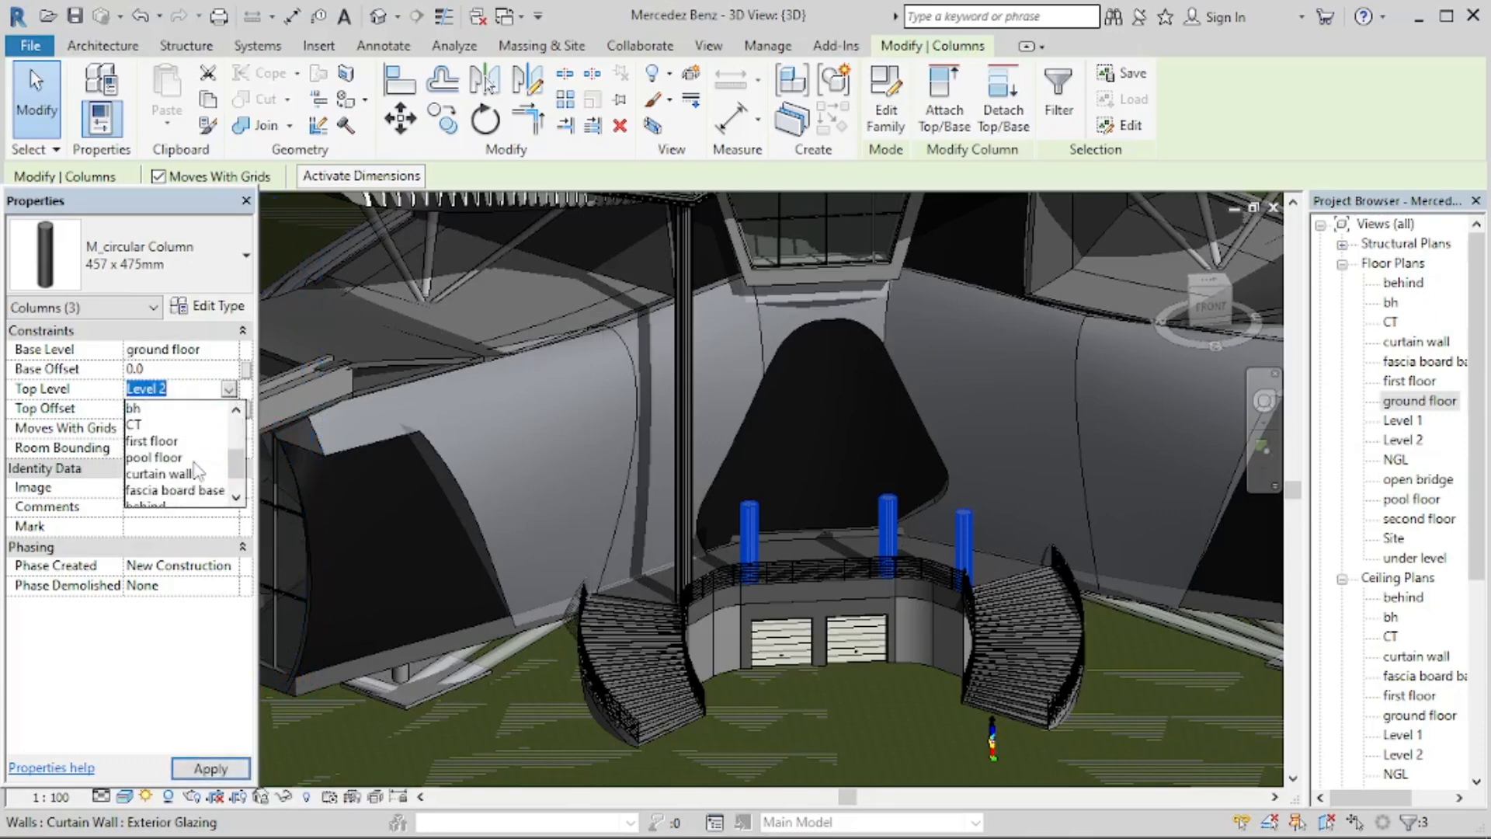
pyautogui.scroll(-1, 198, 470)
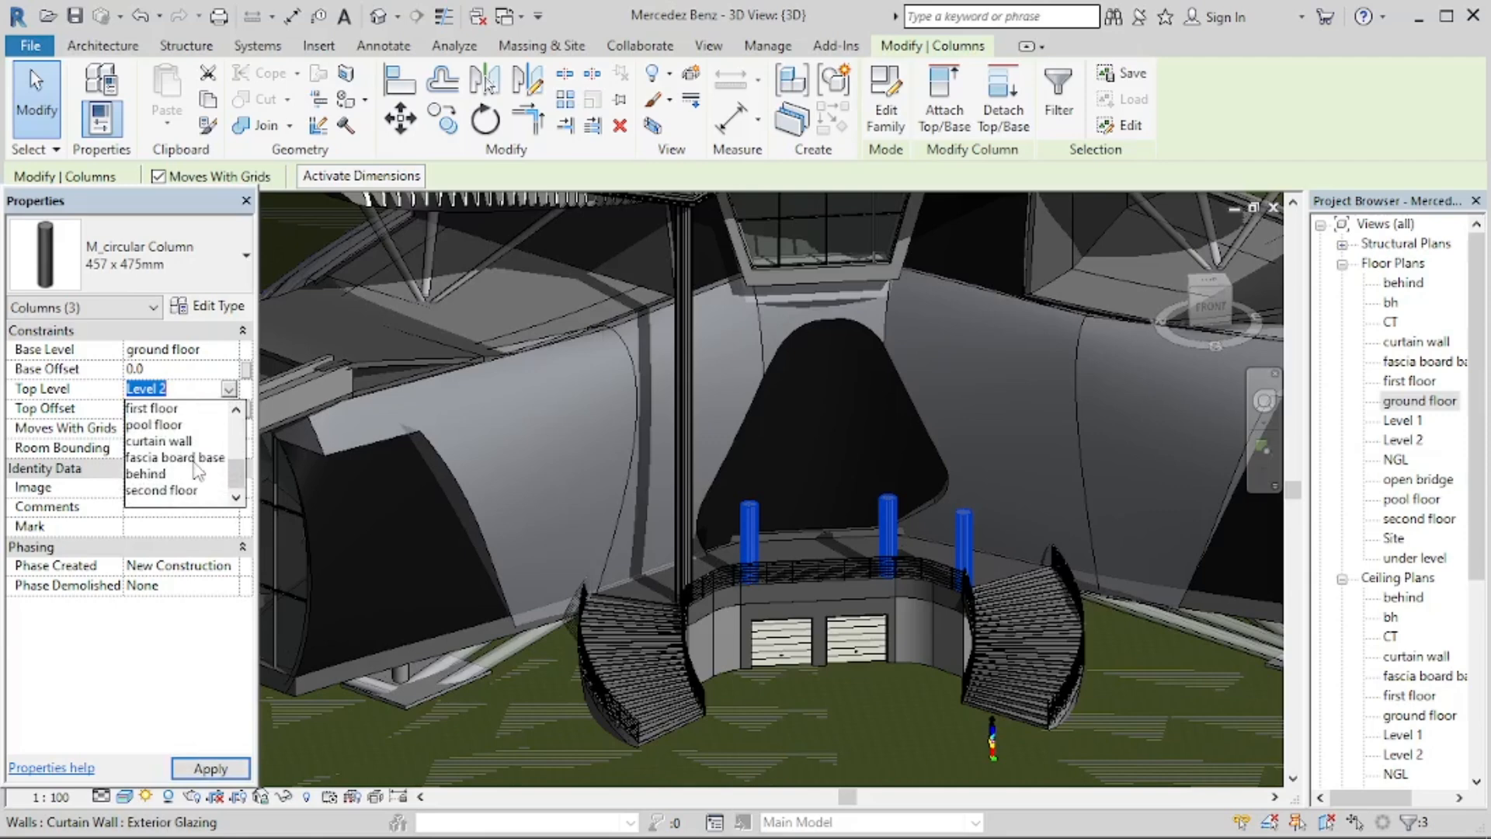
pyautogui.click(195, 459)
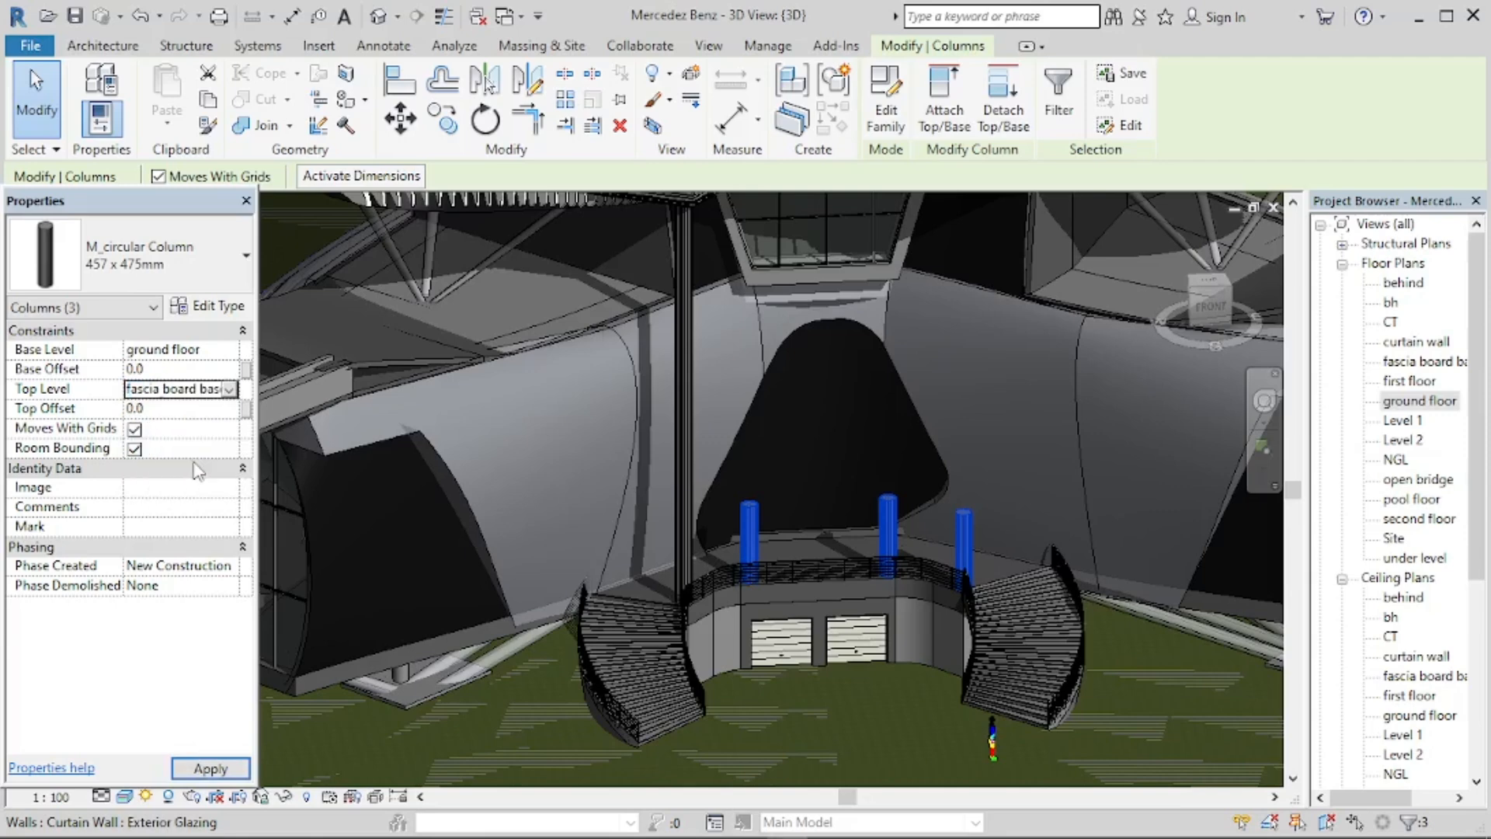
pyautogui.click(194, 769)
pyautogui.click(876, 724)
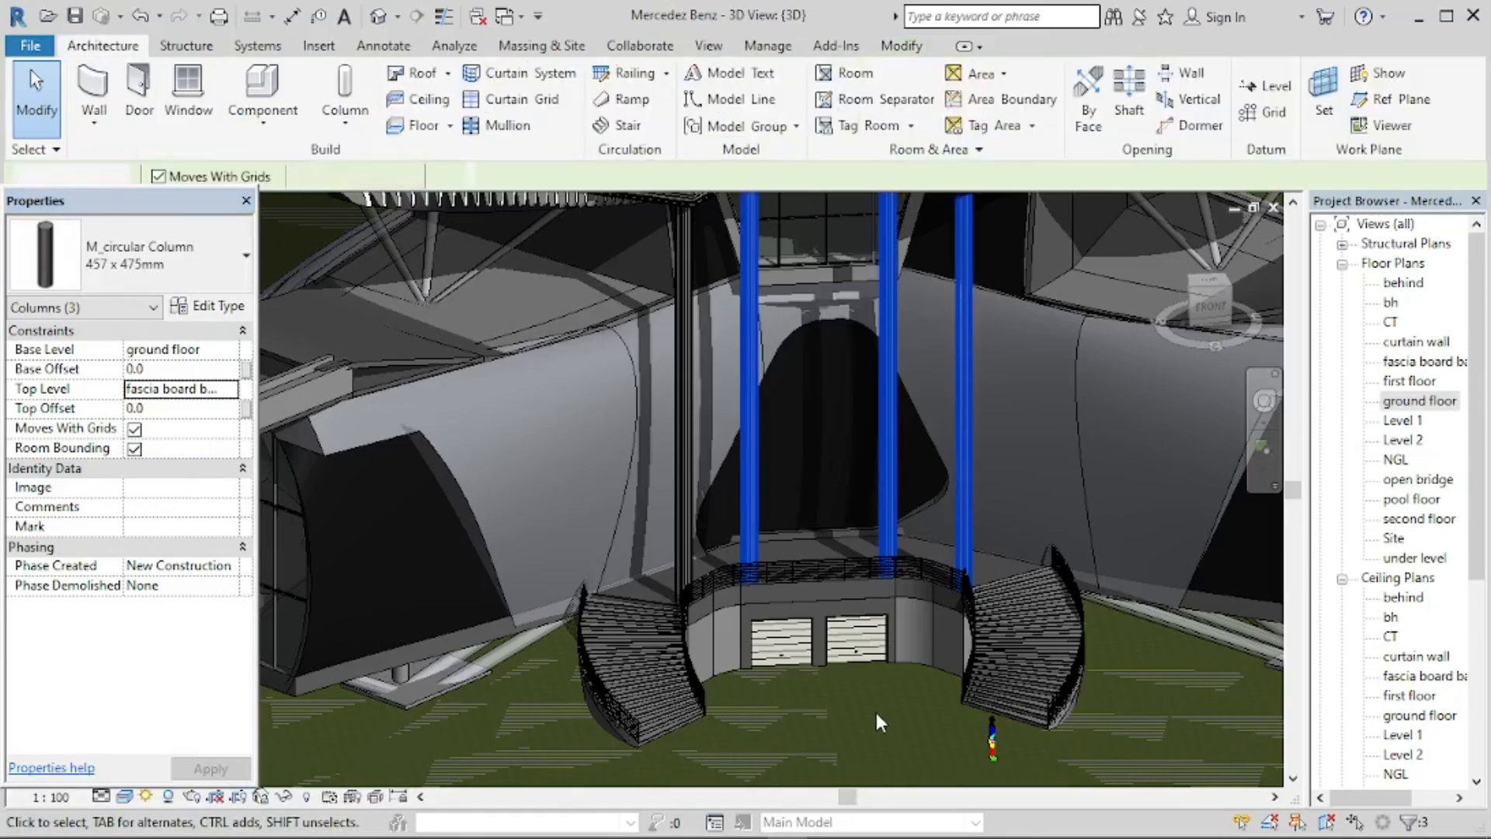
# Examine the entrance columns and the fascia above them from the front and side of the building.
pyautogui.scroll(-3, 876, 725)
pyautogui.moveTo(875, 725)
pyautogui.keyDown('shift'); pyautogui.mouseDown(button='middle')
pyautogui.moveTo(999, 705)
pyautogui.moveTo(1018, 745)
pyautogui.moveTo(981, 729)
pyautogui.moveTo(849, 744)
pyautogui.moveTo(841, 724)
pyautogui.moveTo(837, 754)
pyautogui.moveTo(907, 726)
pyautogui.moveTo(943, 651)
pyautogui.moveTo(940, 552)
pyautogui.moveTo(974, 546)
pyautogui.moveTo(993, 569)
pyautogui.moveTo(869, 592)
pyautogui.moveTo(944, 680)
pyautogui.moveTo(1056, 685)
pyautogui.moveTo(1061, 711)
pyautogui.moveTo(1098, 716)
pyautogui.moveTo(1080, 699)
pyautogui.moveTo(1002, 705)
pyautogui.moveTo(1098, 721)
pyautogui.mouseUp(button='middle'); pyautogui.keyUp('shift')
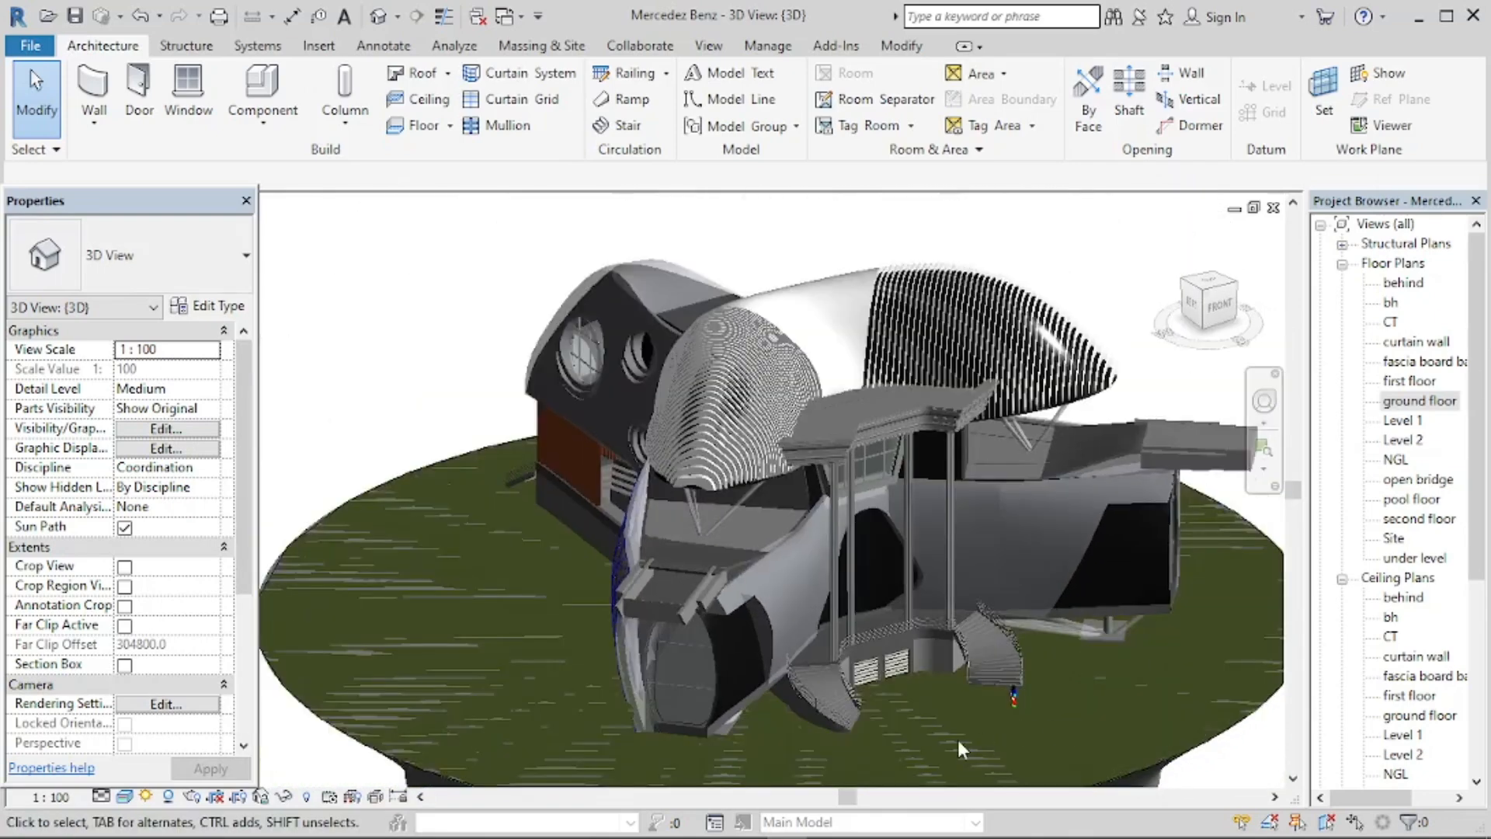
pyautogui.keyDown('shift'); pyautogui.moveTo(959, 742); pyautogui.dragTo(967, 738, button='middle'); pyautogui.keyUp('shift')
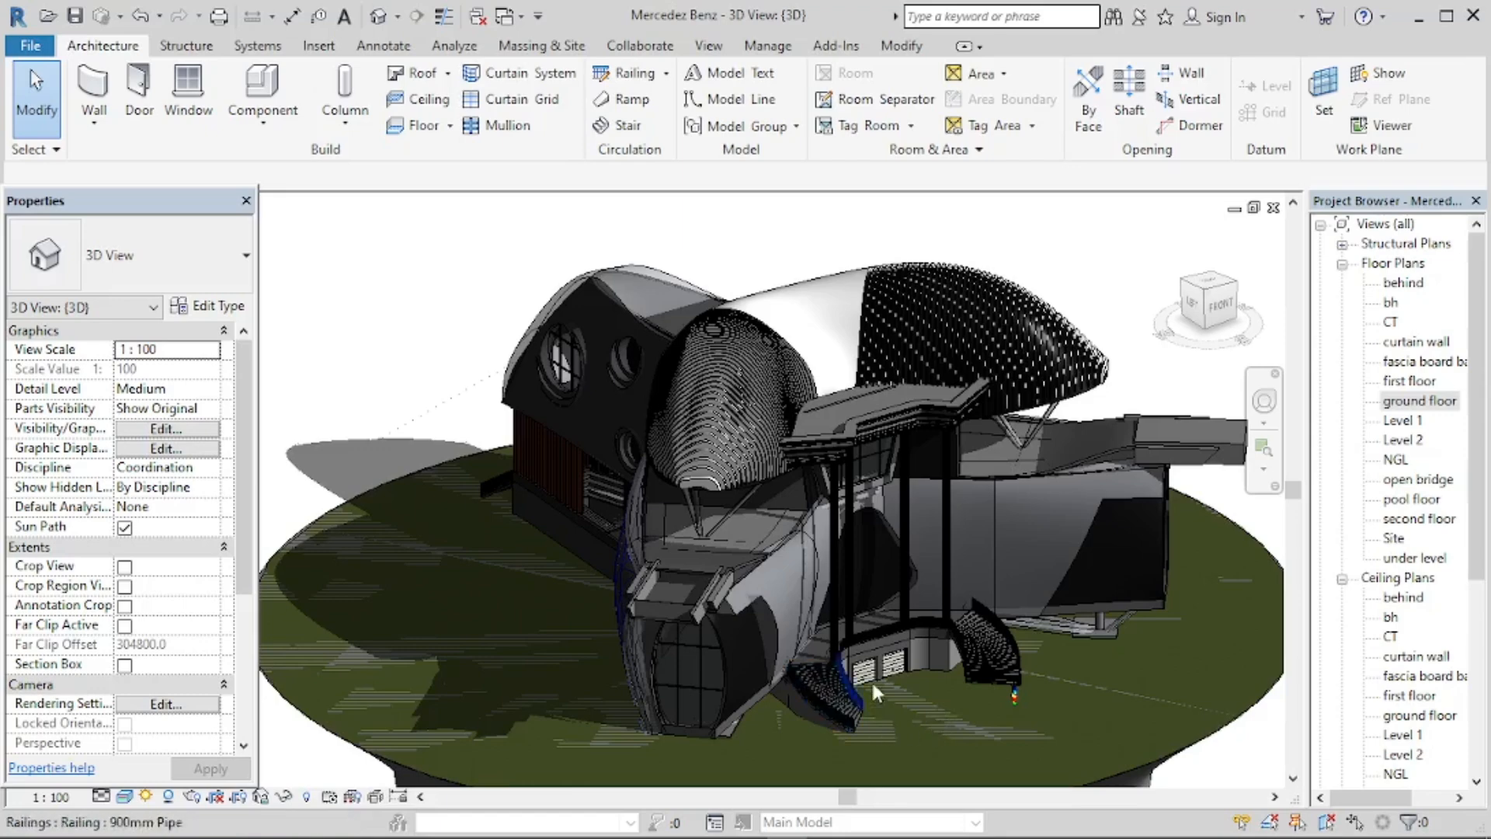
pyautogui.scroll(5, 715, 585)
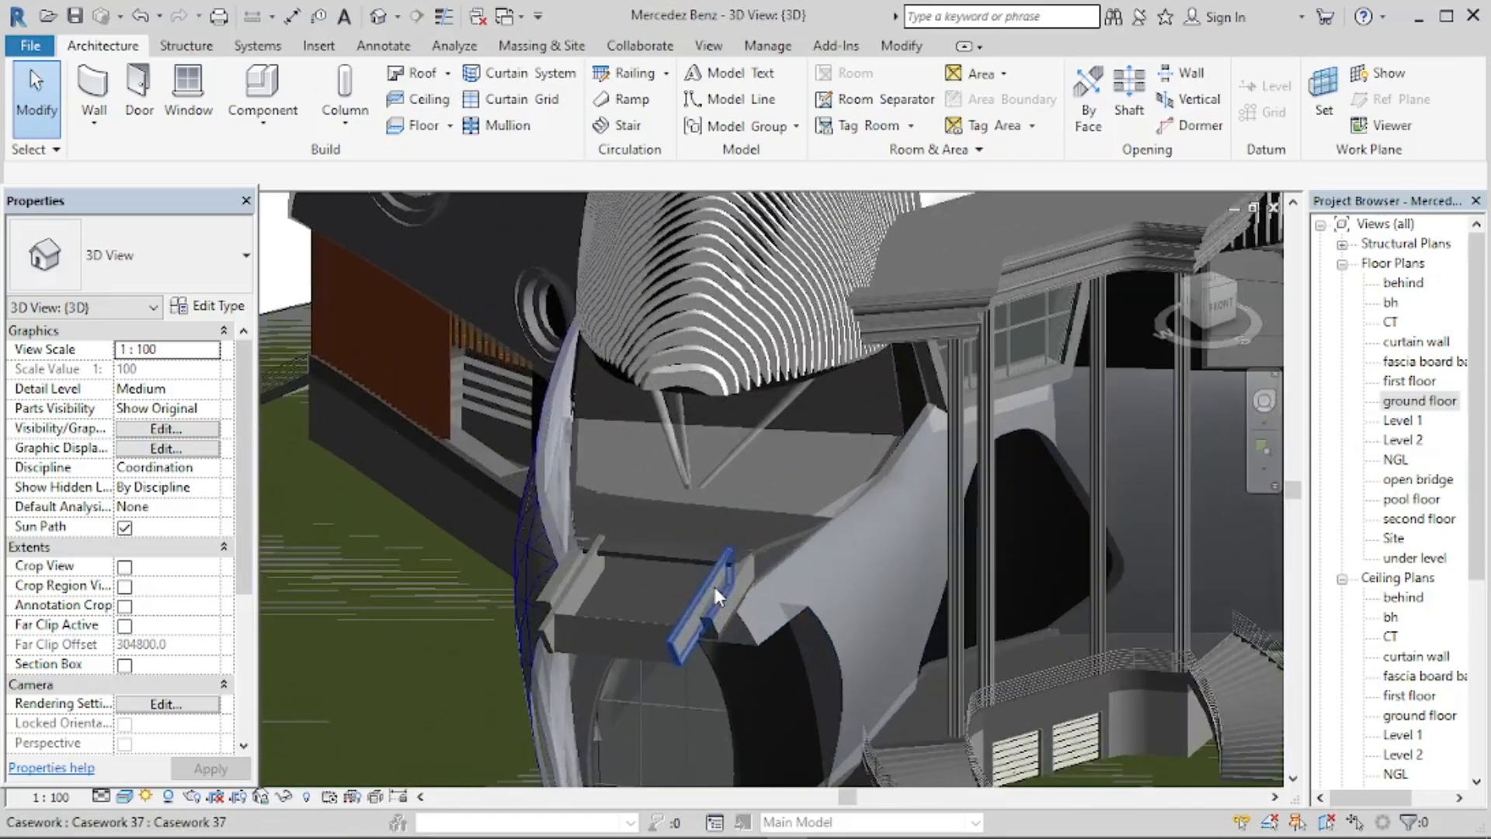
# Examine the whole building on its round site in 3D, including the entrance columns and the projecting box at the roof's far end.
pyautogui.scroll(-5, 713, 586)
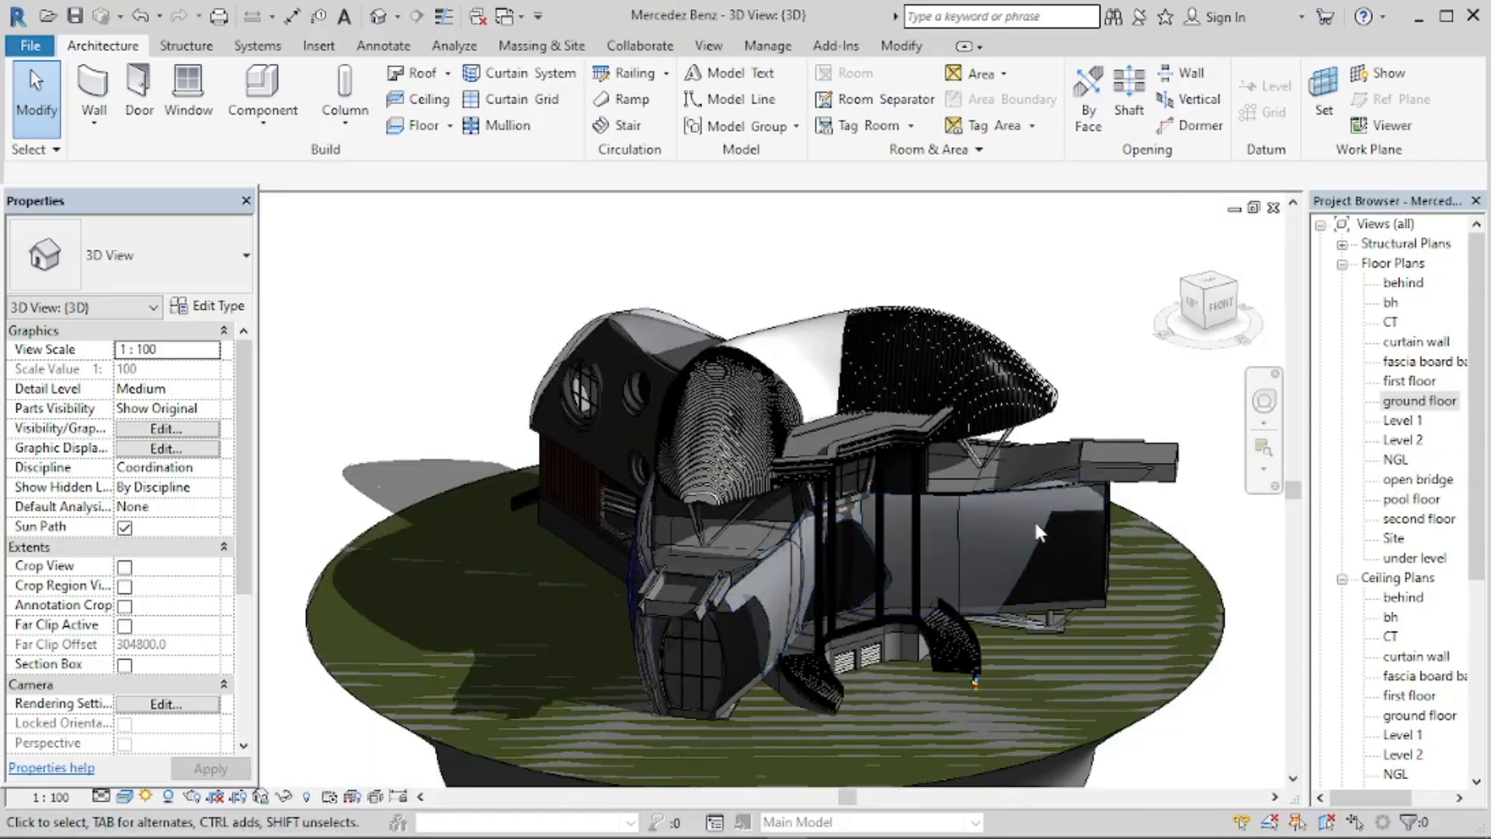
pyautogui.scroll(-2, 1009, 550)
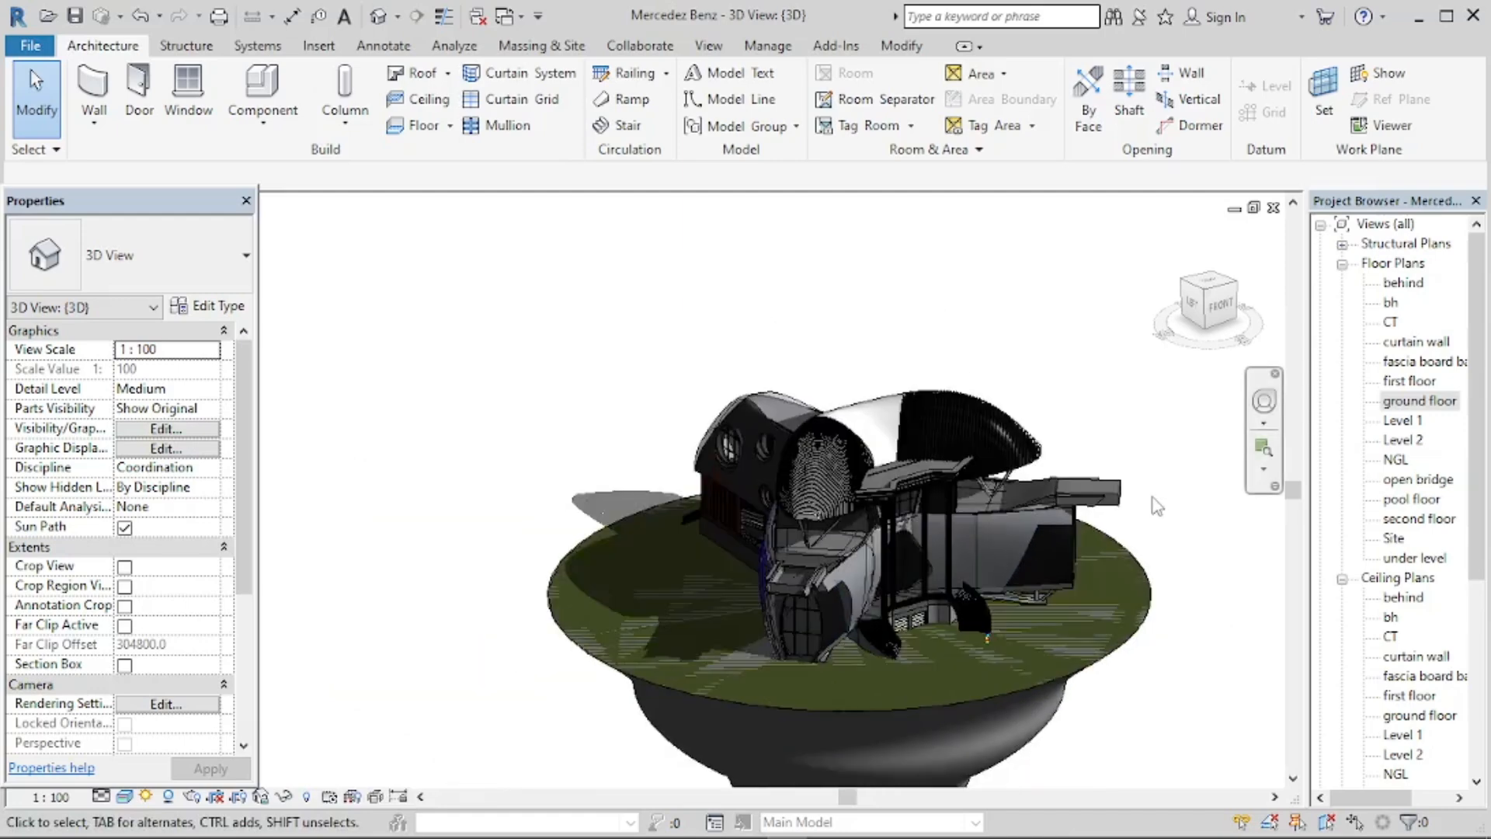
pyautogui.scroll(5, 1157, 507)
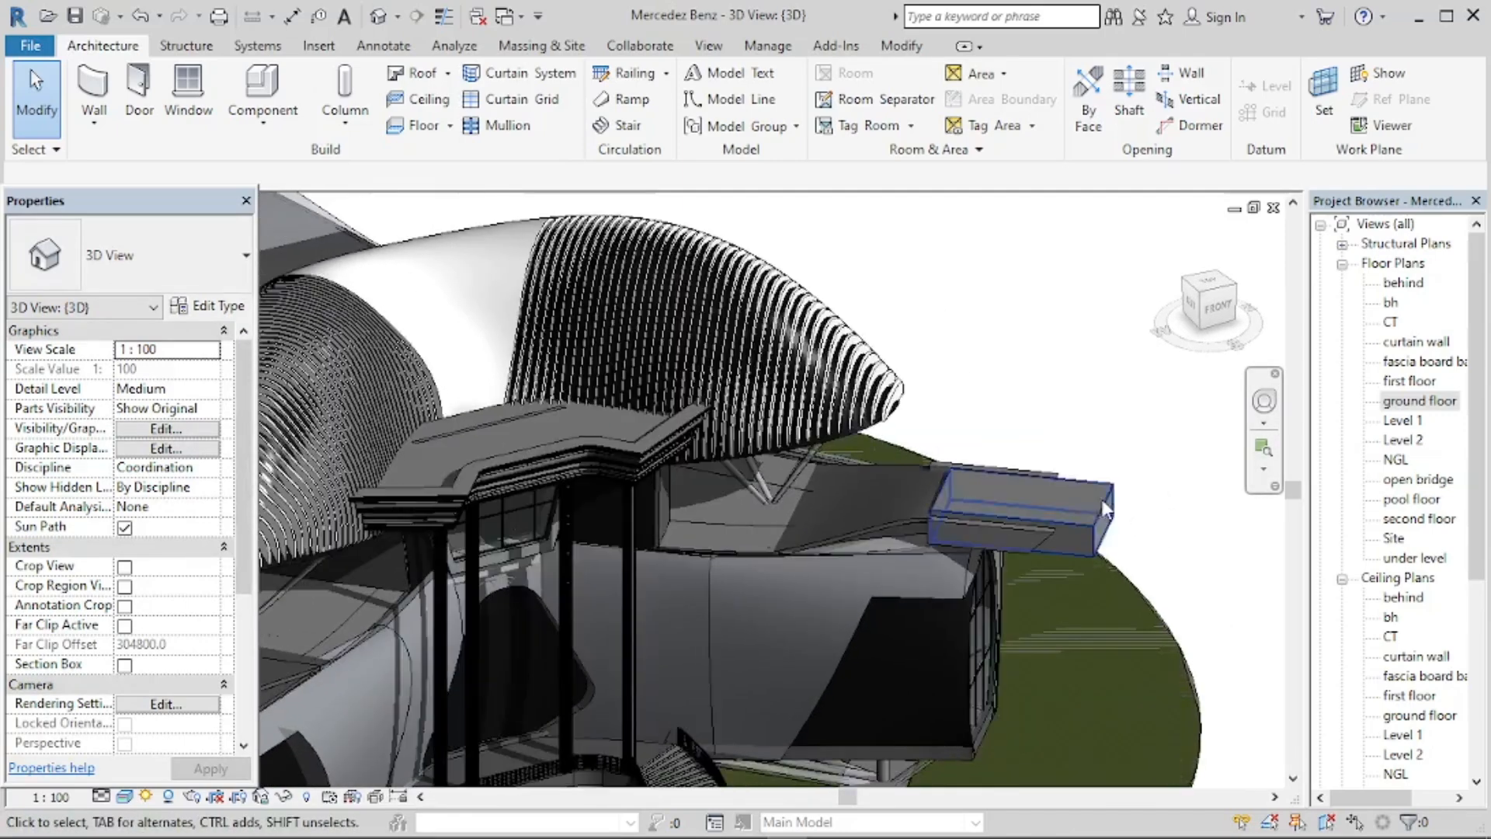
pyautogui.scroll(-5, 1041, 537)
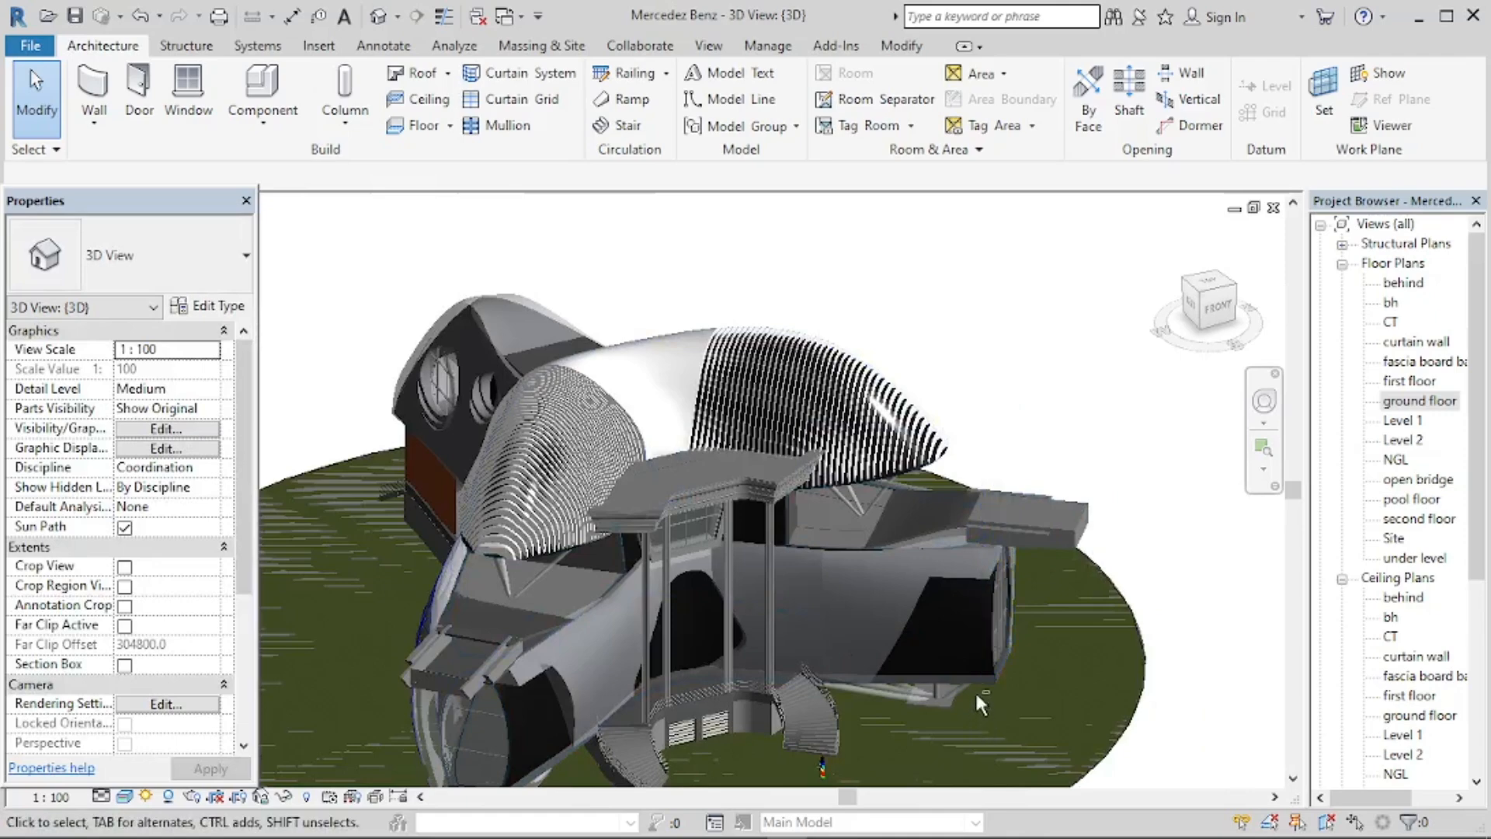
pyautogui.scroll(-2, 977, 694)
pyautogui.scroll(-2, 982, 668)
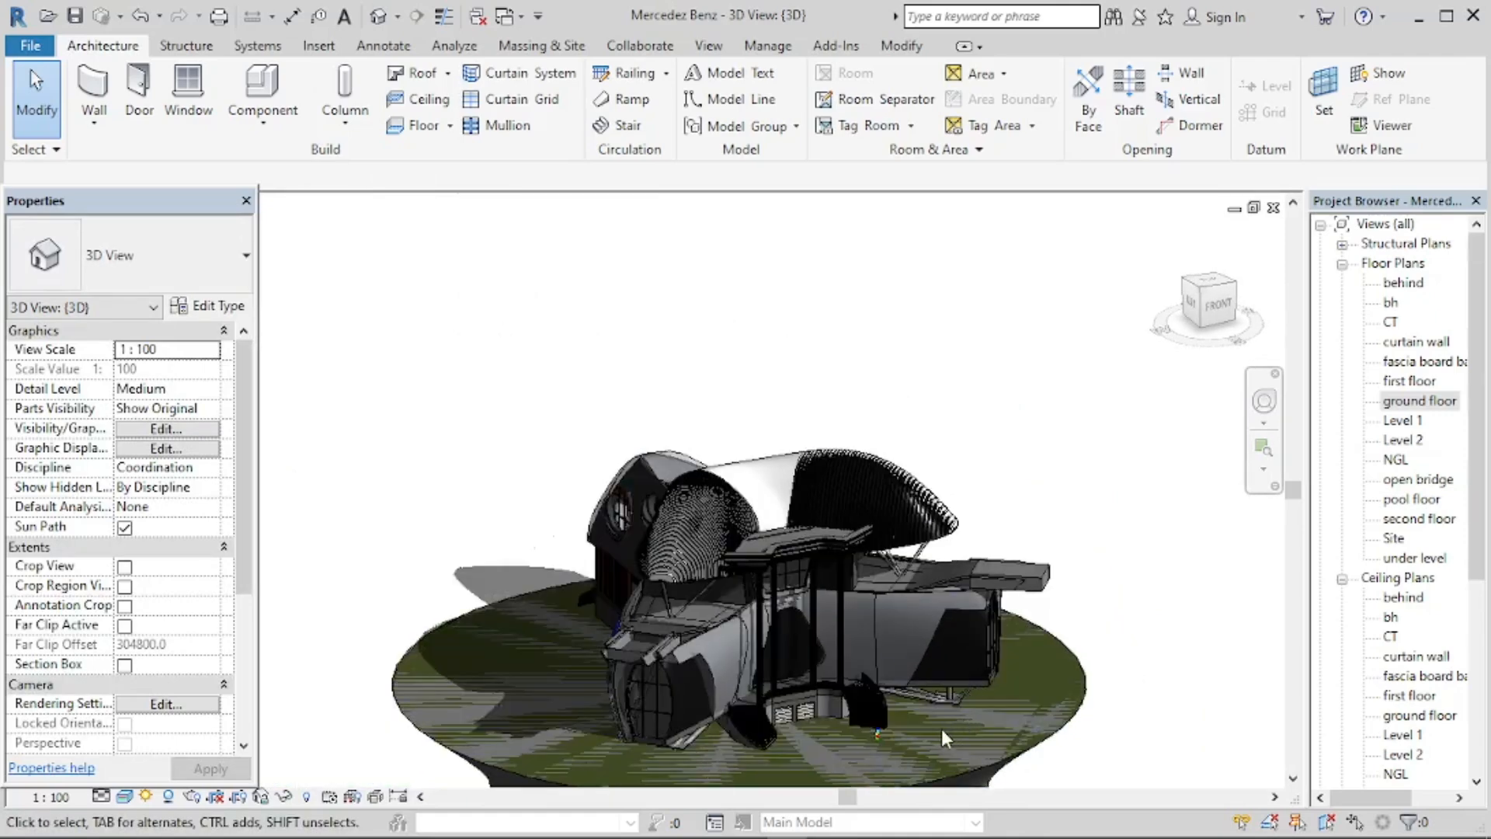
pyautogui.scroll(4, 780, 753)
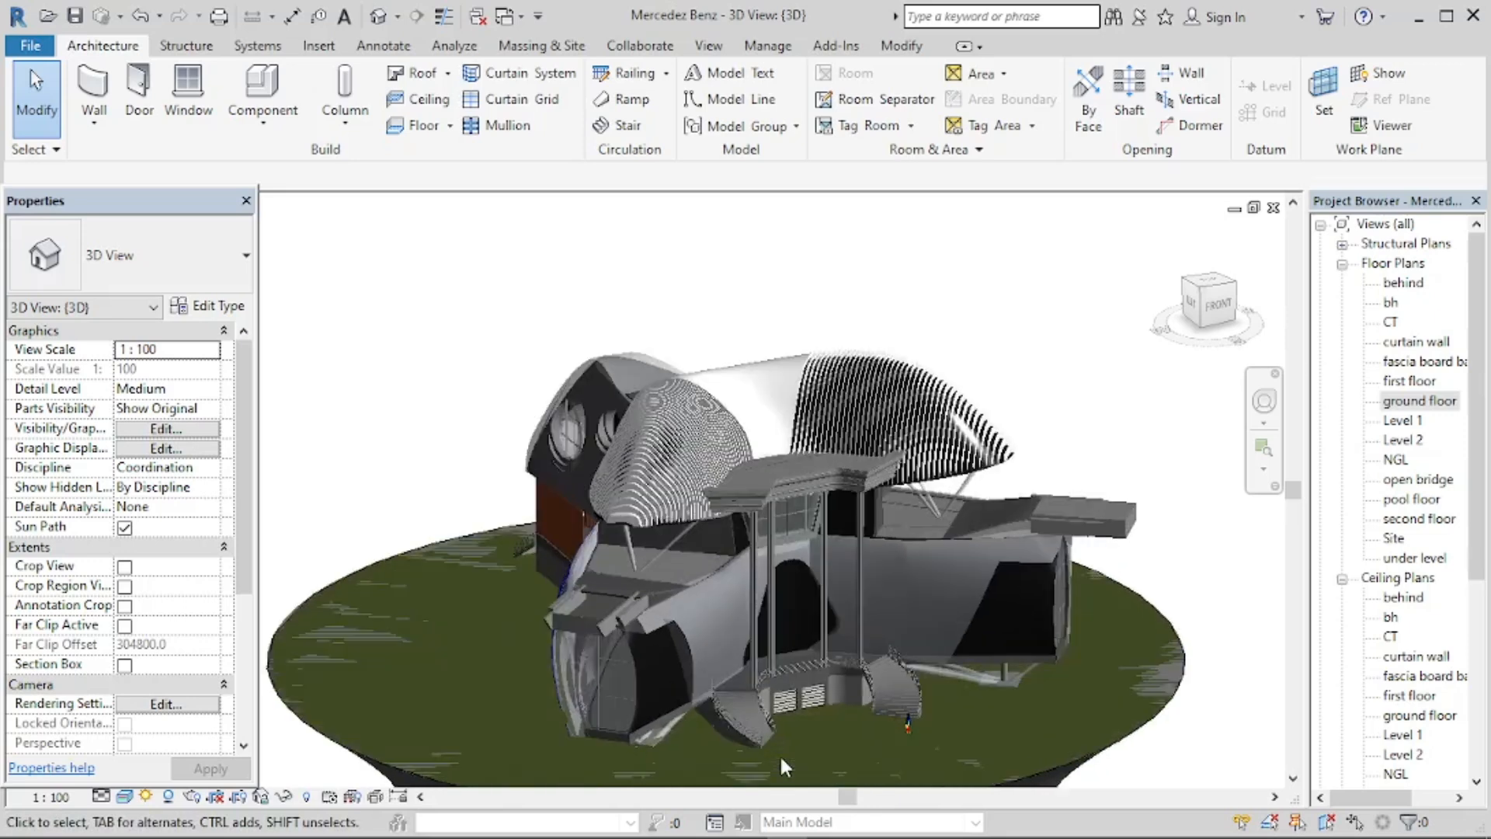